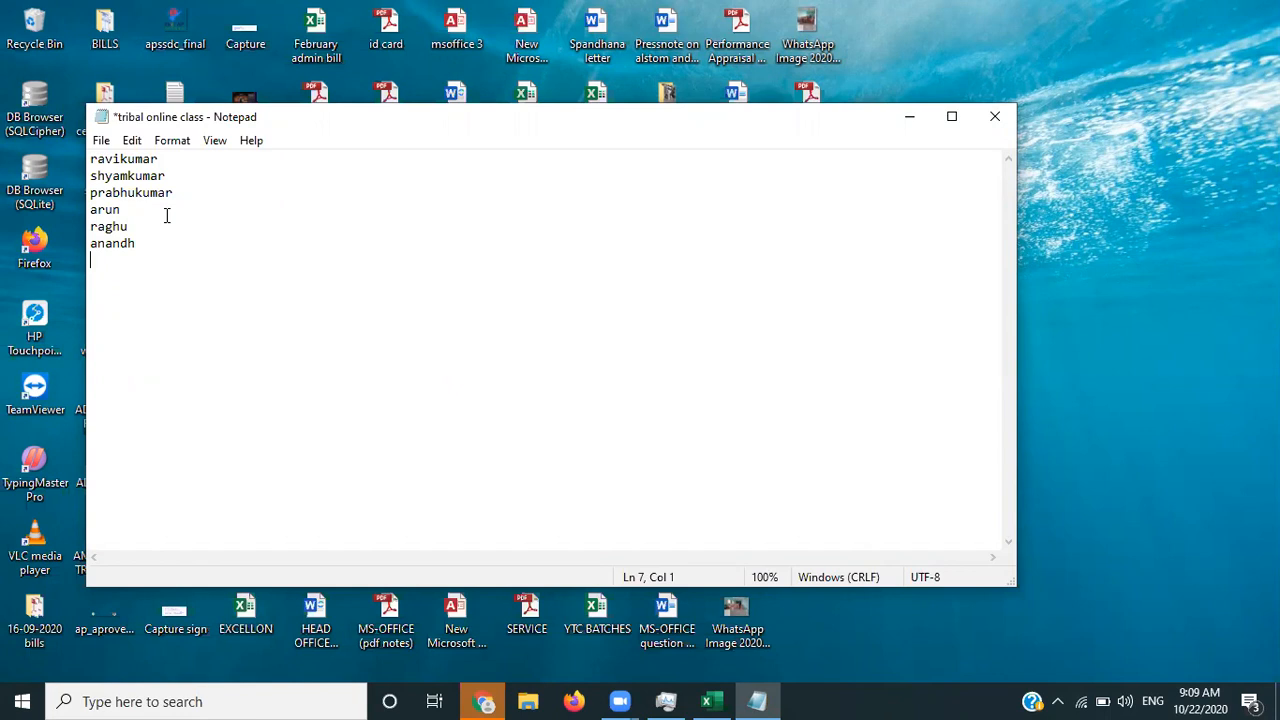
# - Save the names list in Notepad, close it, and return to the FORMULAS workbook
pyautogui.hotkey('ctrl', 's')
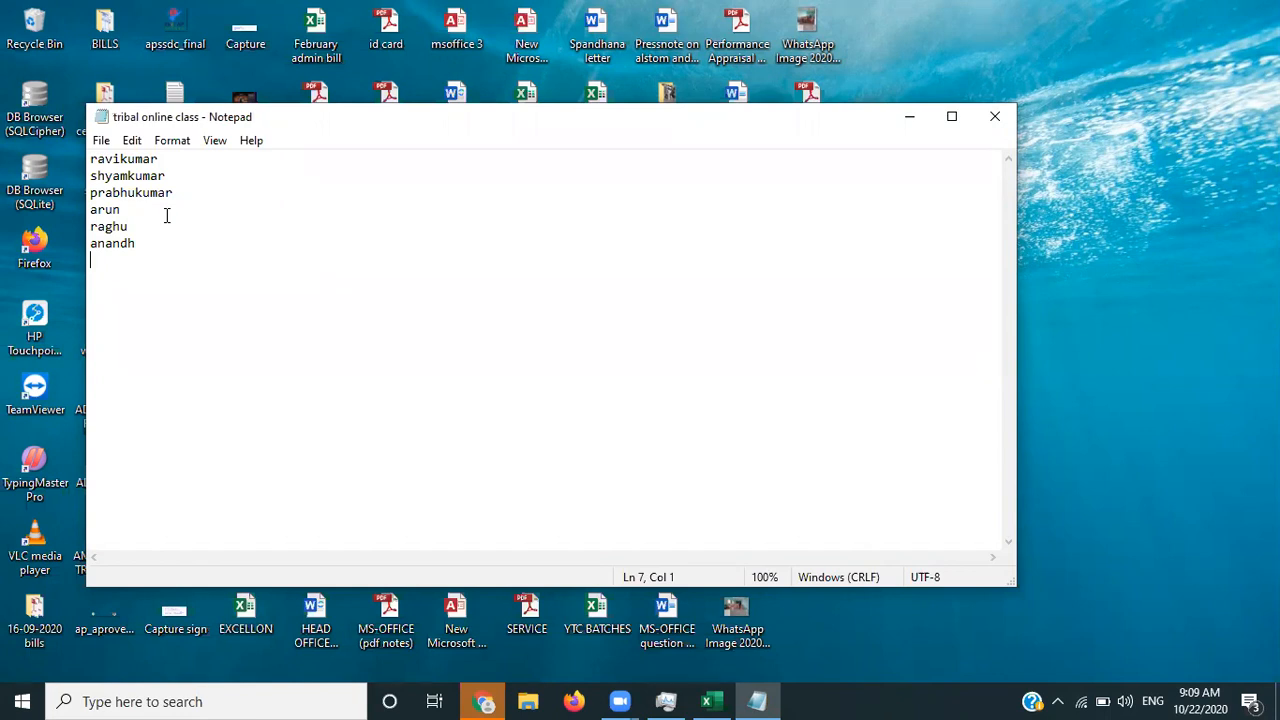
pyautogui.click(995, 116)
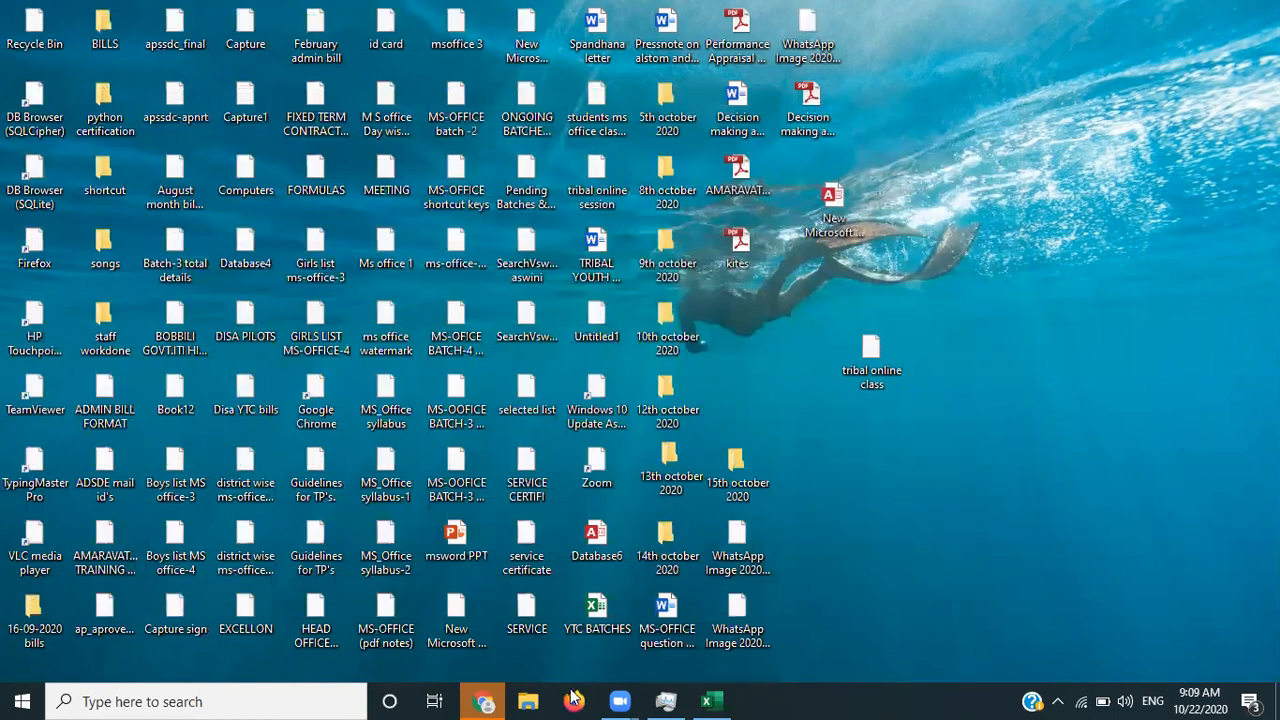
pyautogui.moveTo(716, 699)
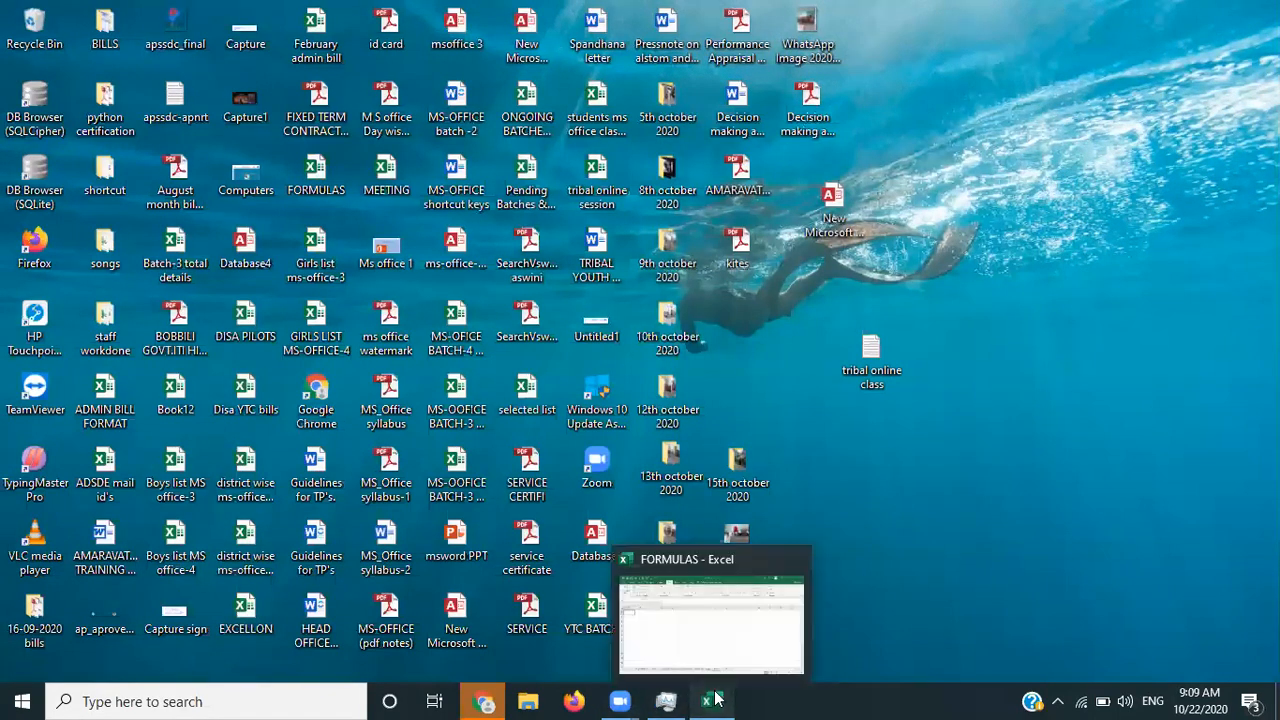
pyautogui.click(716, 699)
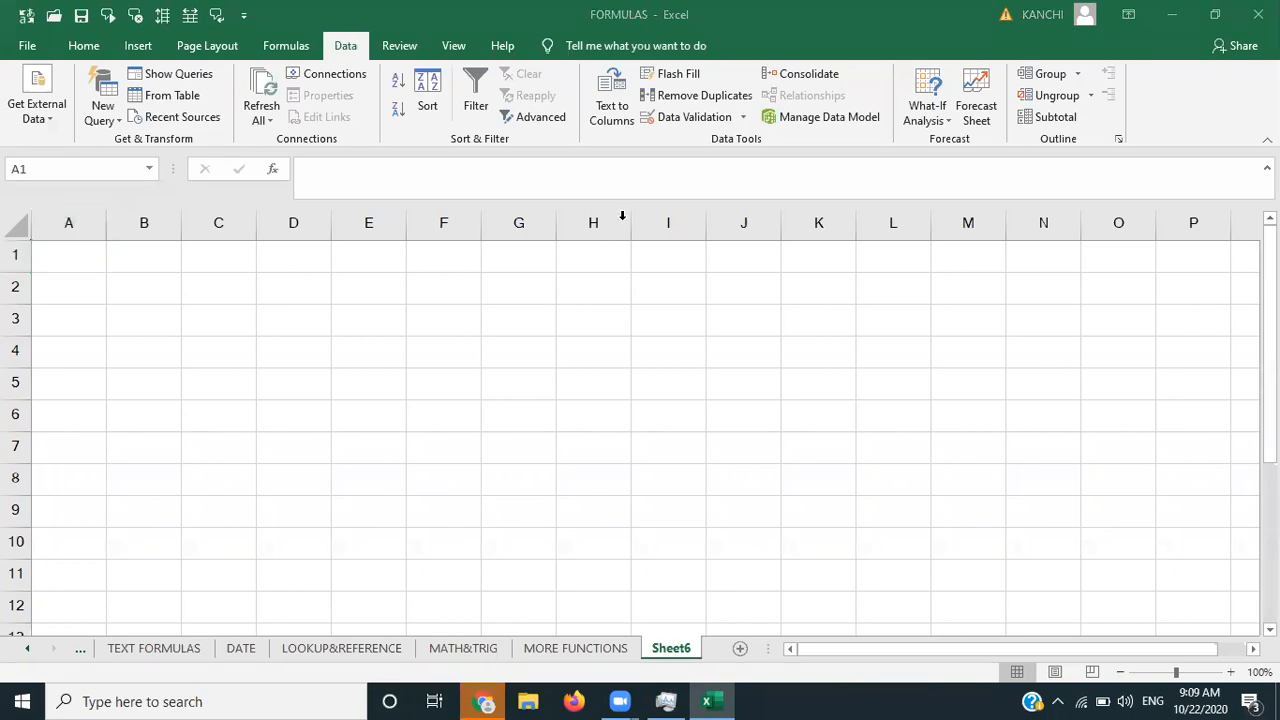
# - Start a Get External Data > From Text import into the empty Sheet6
pyautogui.click(30, 120)
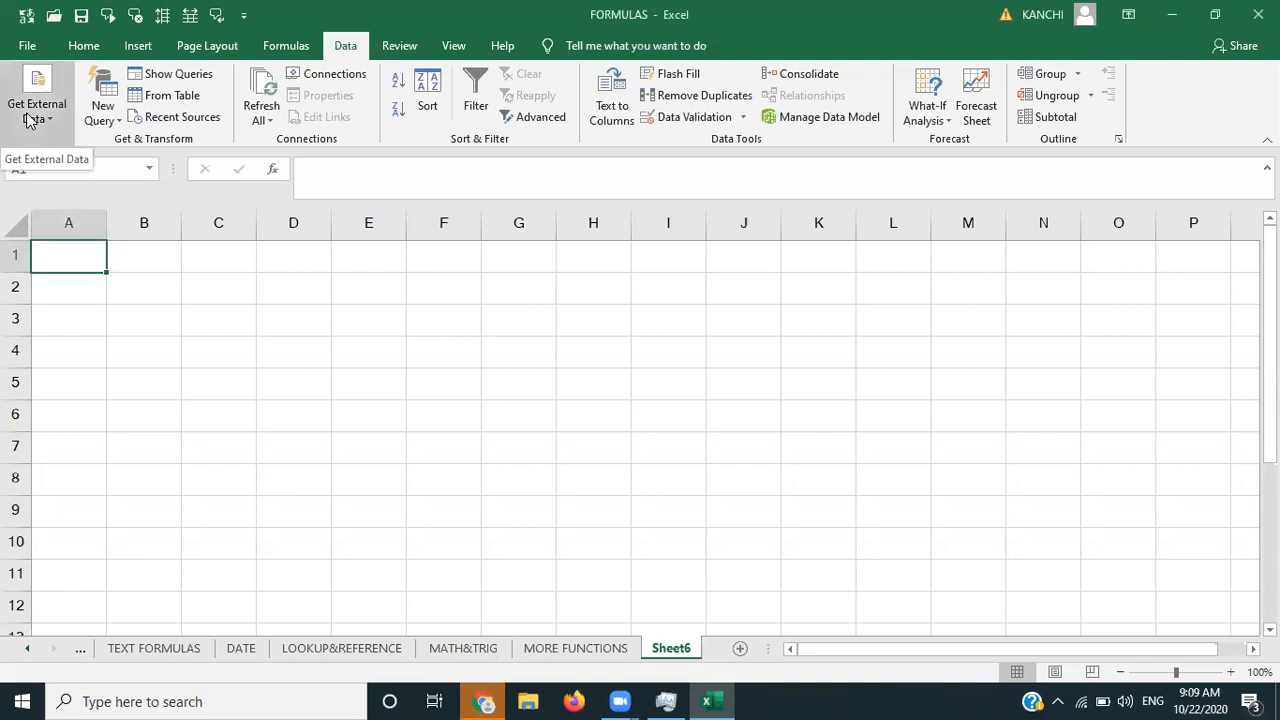
pyautogui.click(30, 118)
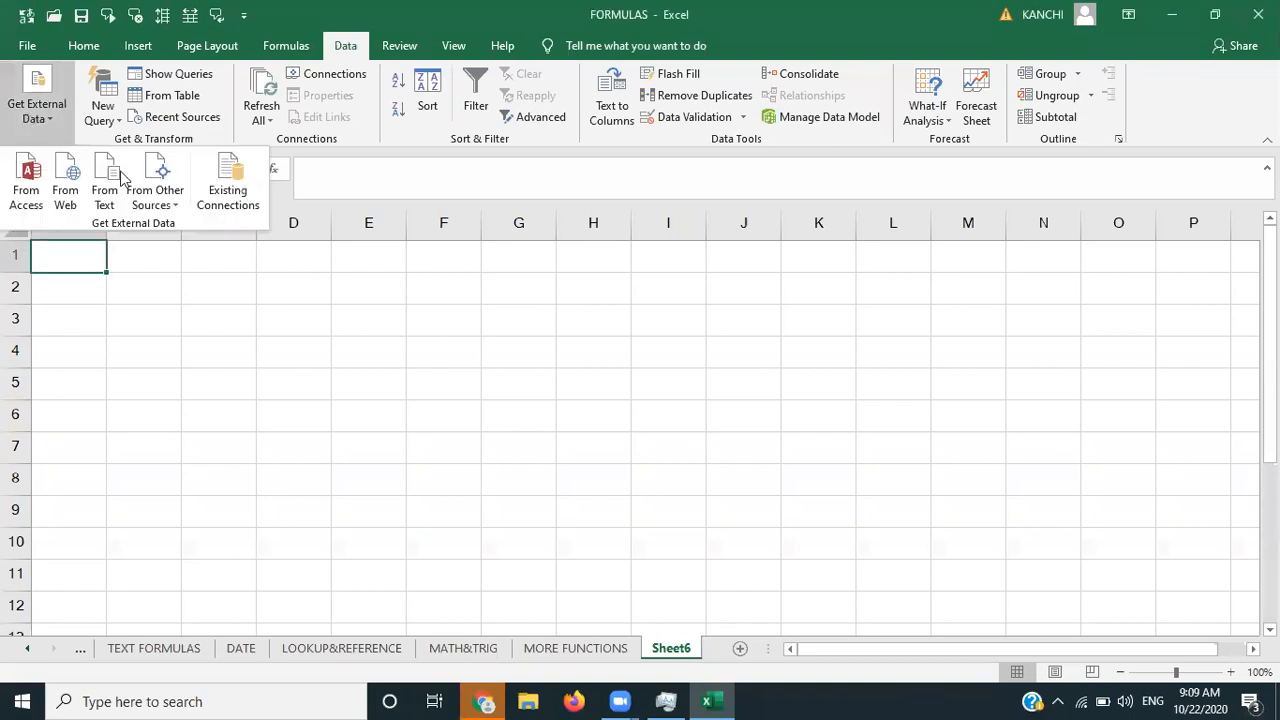
pyautogui.click(108, 192)
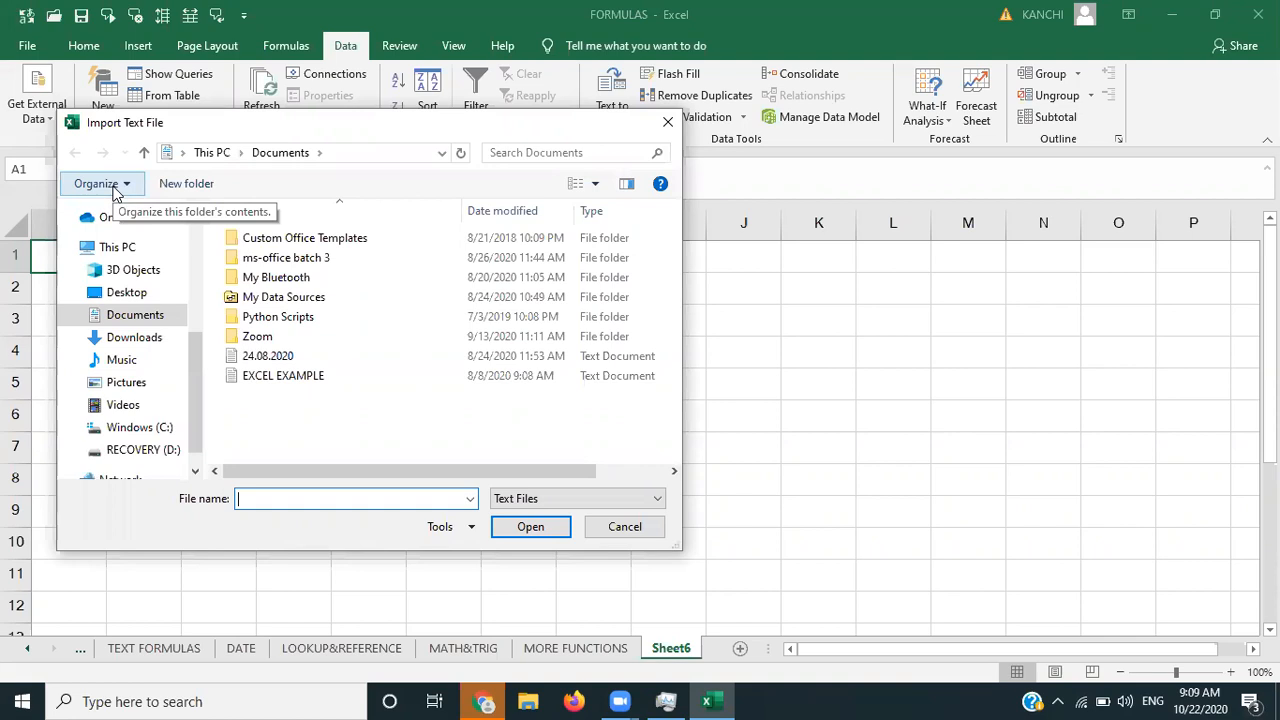
# - Select tribal online class.txt on the Desktop and import it
pyautogui.click(128, 293)
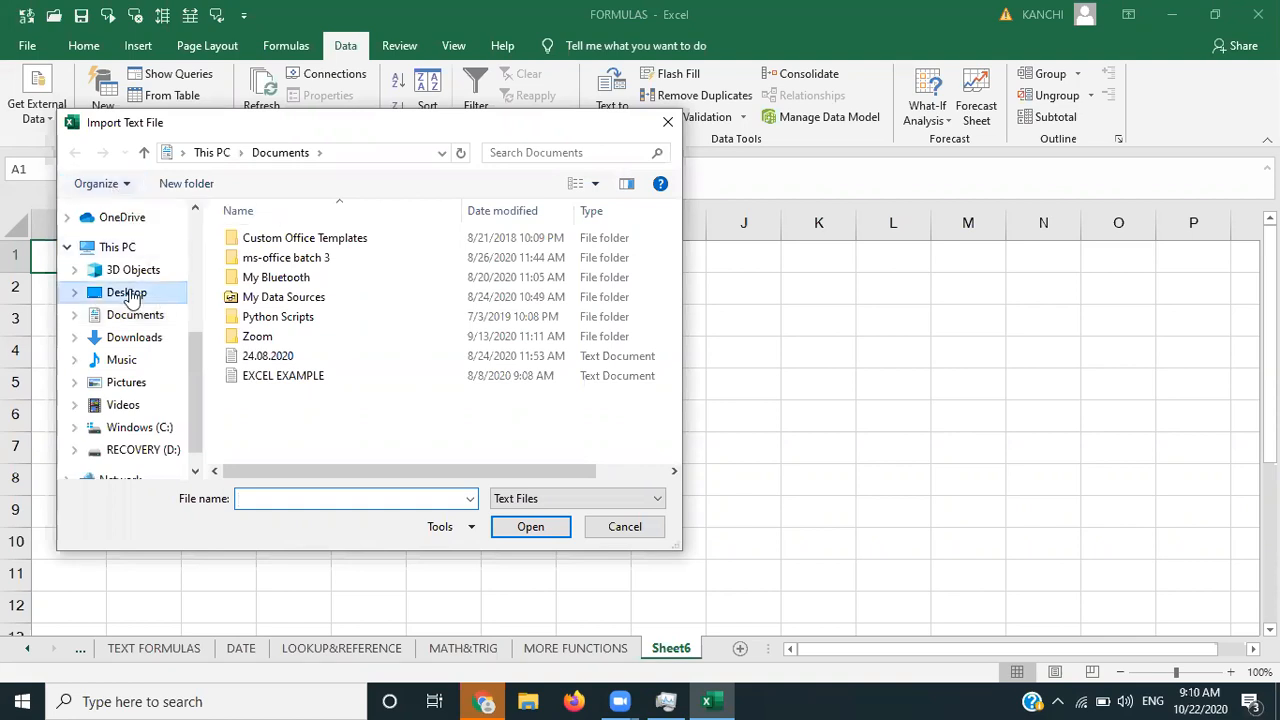
pyautogui.click(340, 296)
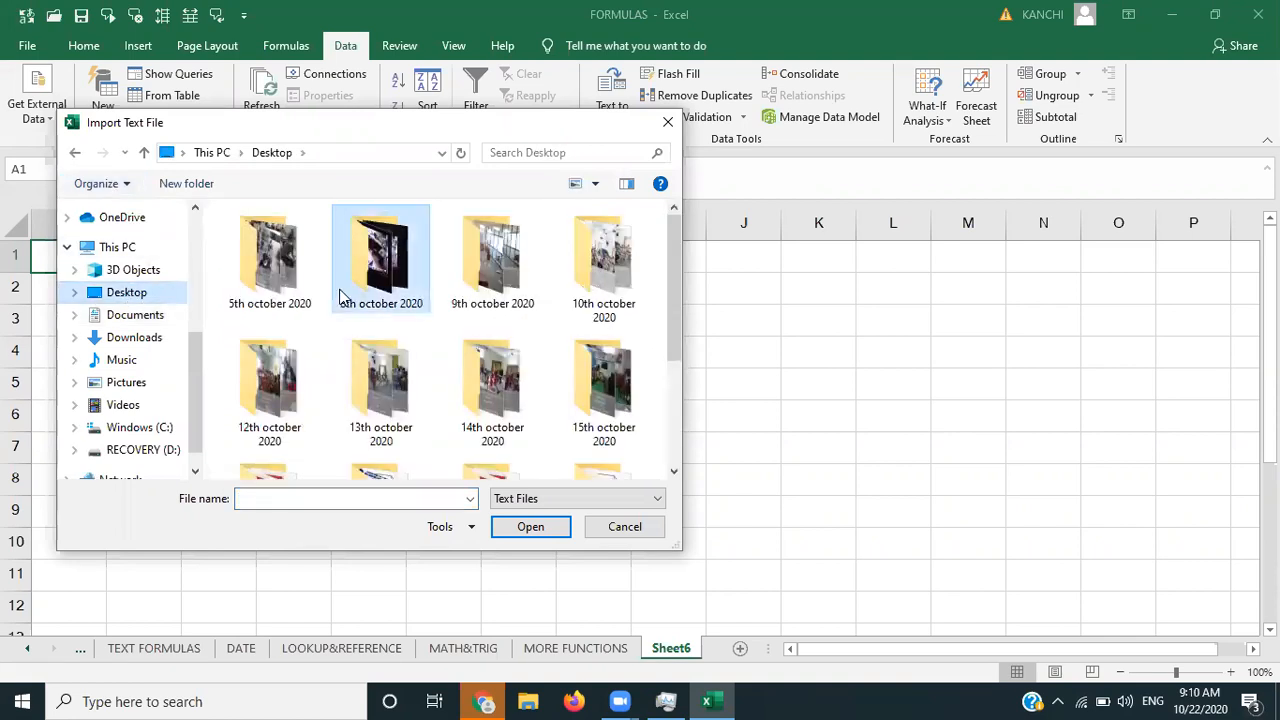
pyautogui.press('t')
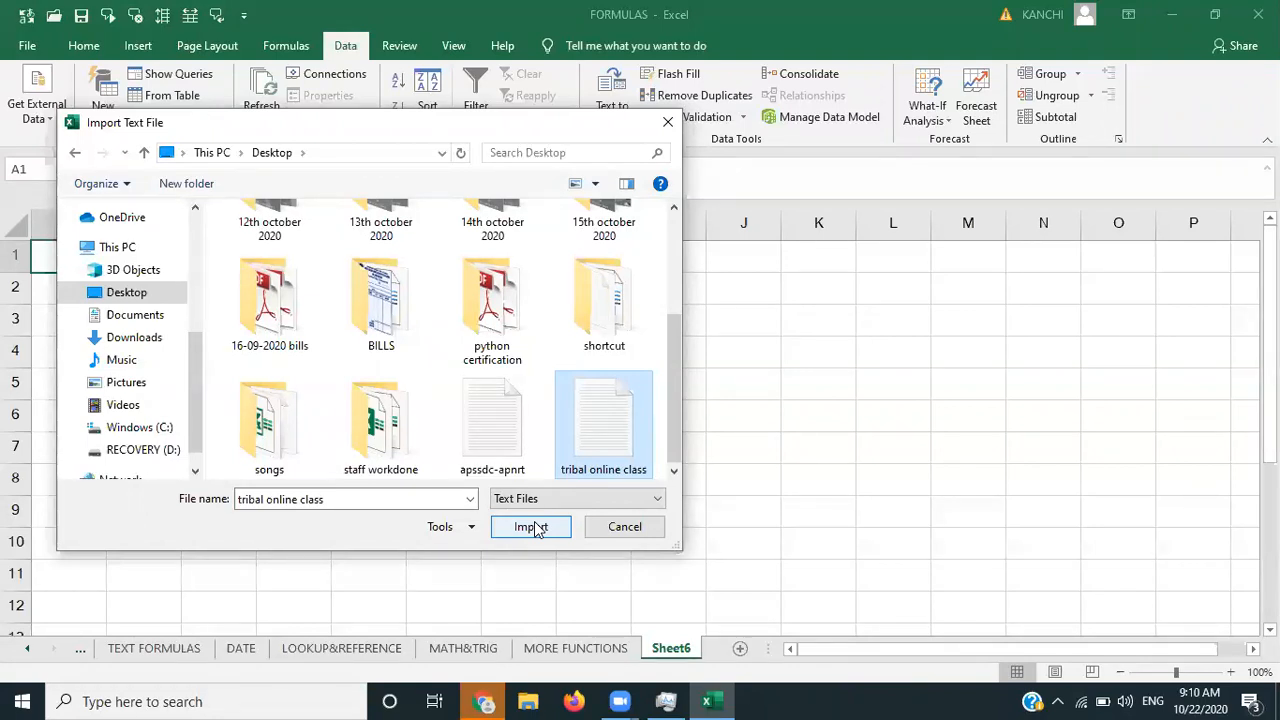
pyautogui.click(534, 528)
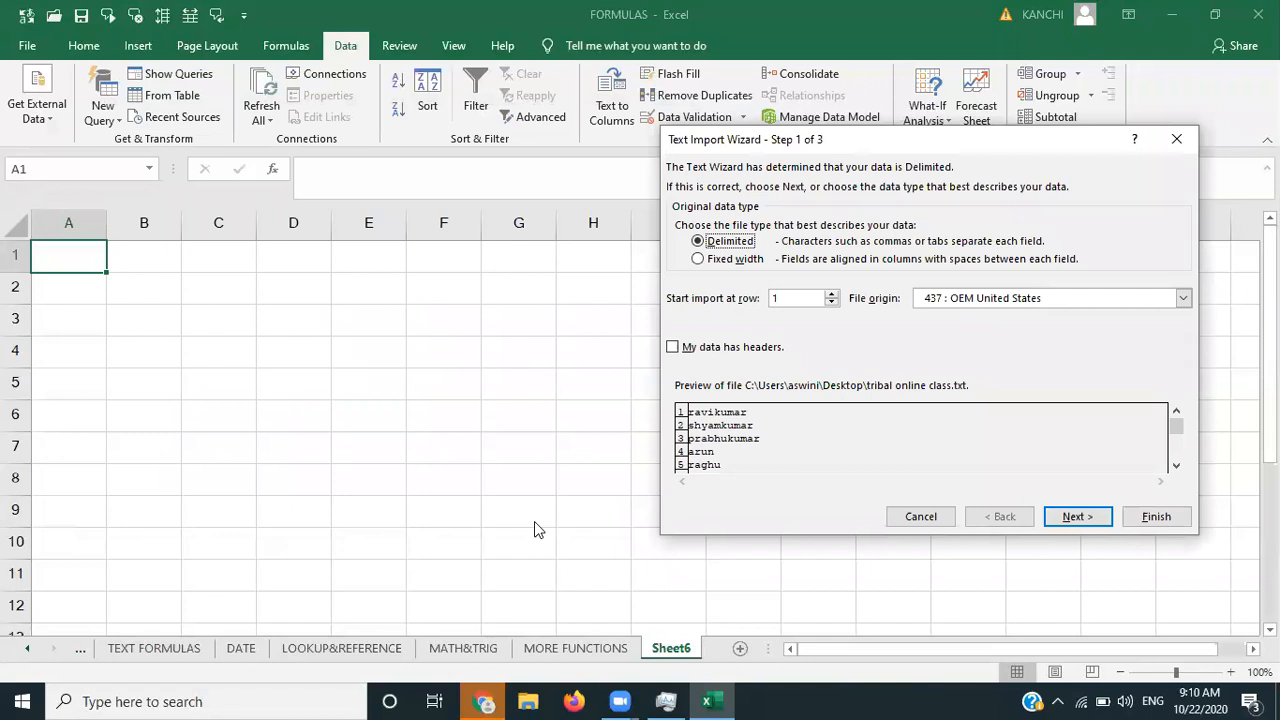
# - Run the Text Import Wizard with delimited defaults and place the names at $A$1
pyautogui.moveTo(914, 142); pyautogui.dragTo(495, 150)
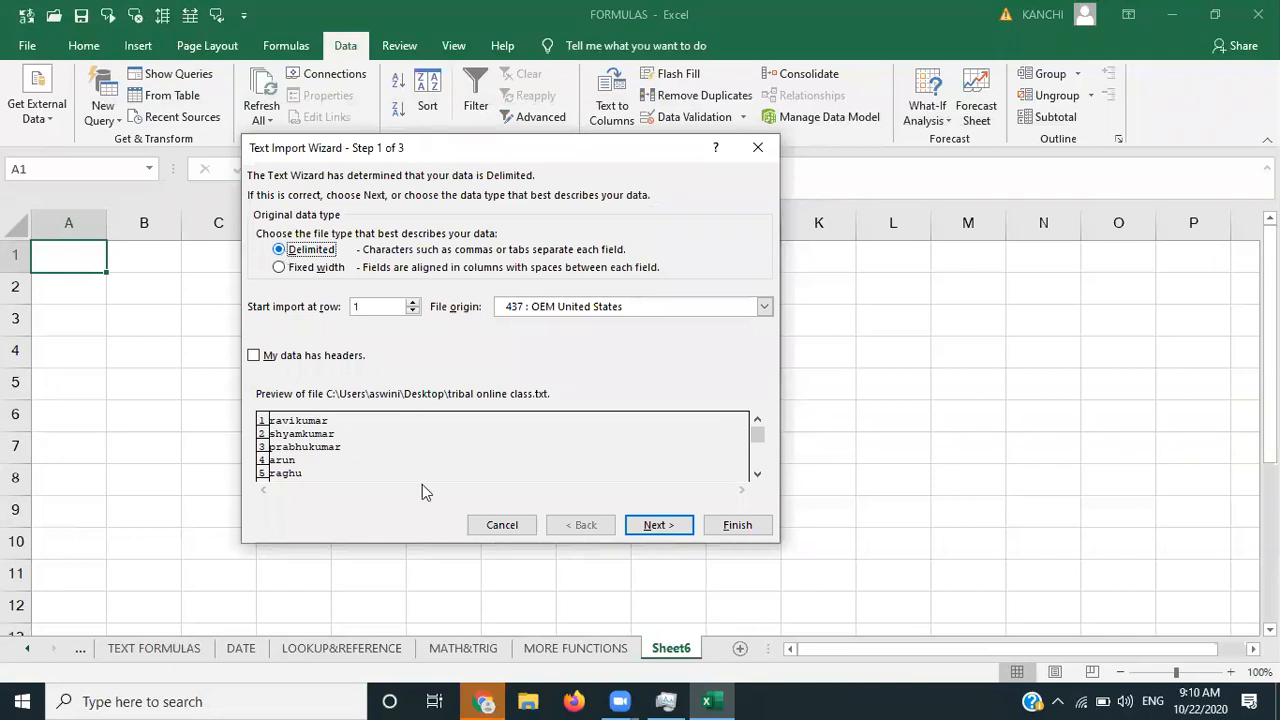
pyautogui.click(654, 526)
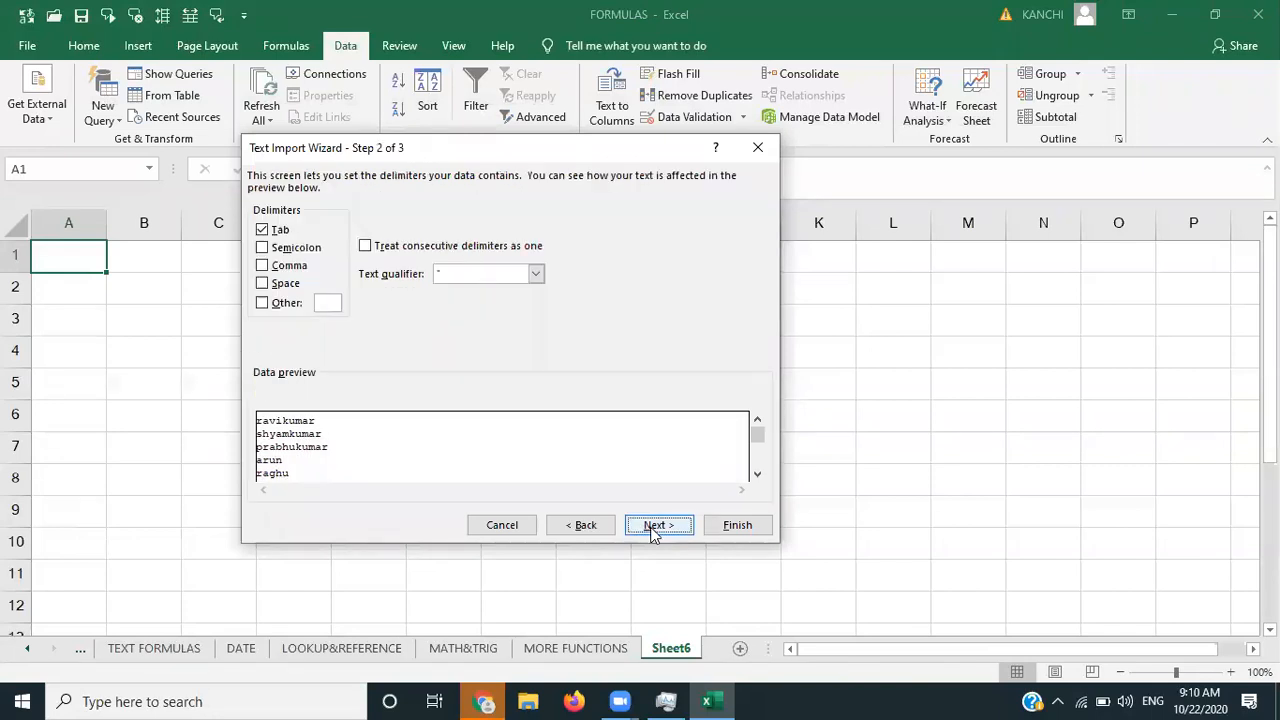
pyautogui.click(652, 528)
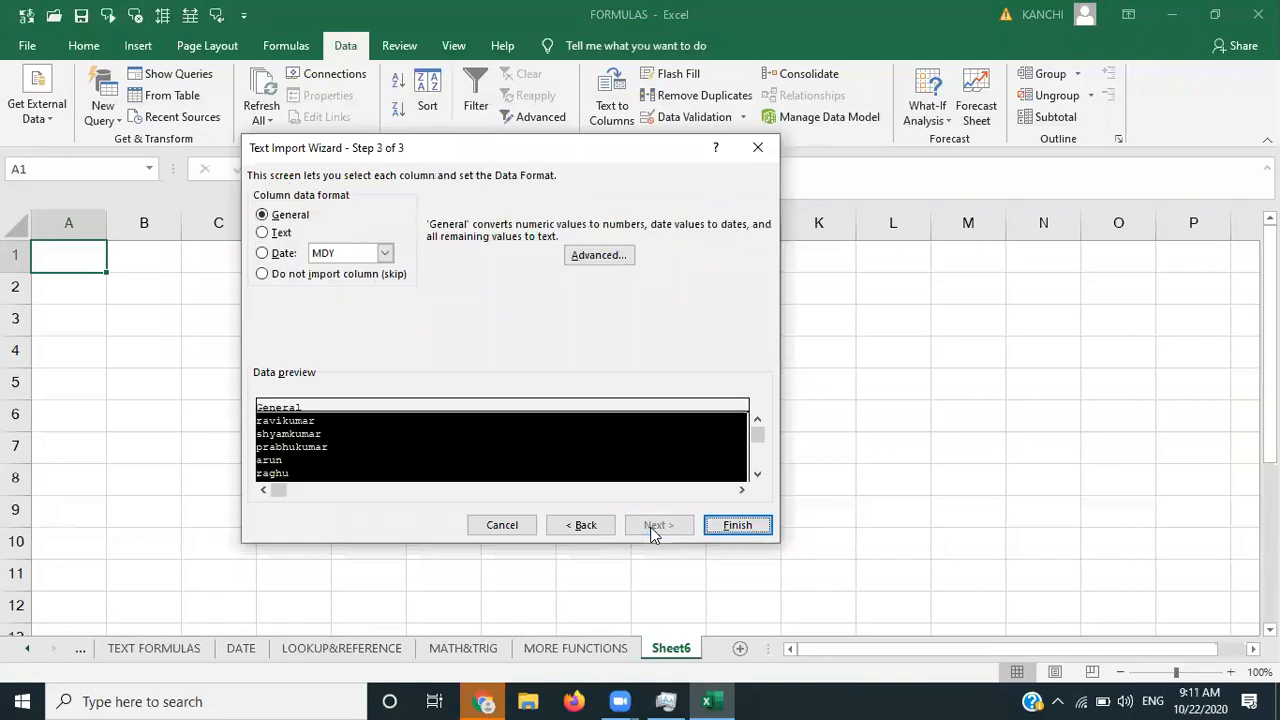
pyautogui.click(755, 527)
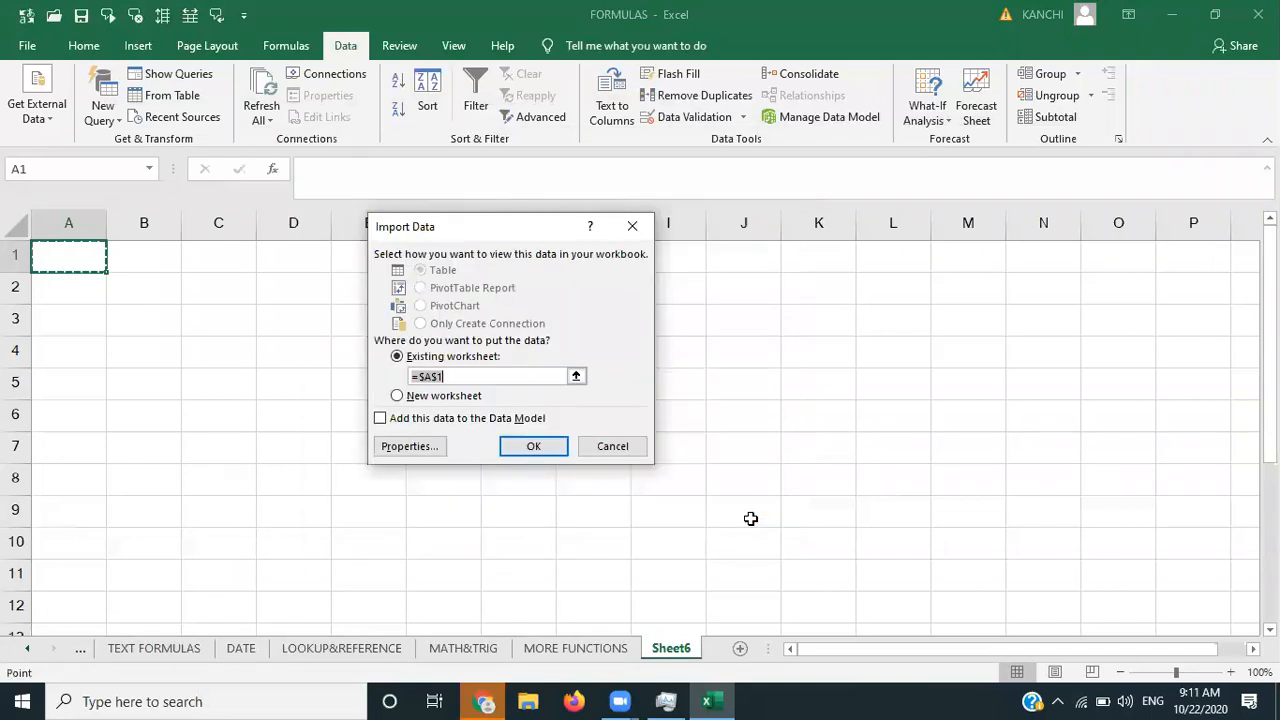
pyautogui.click(533, 447)
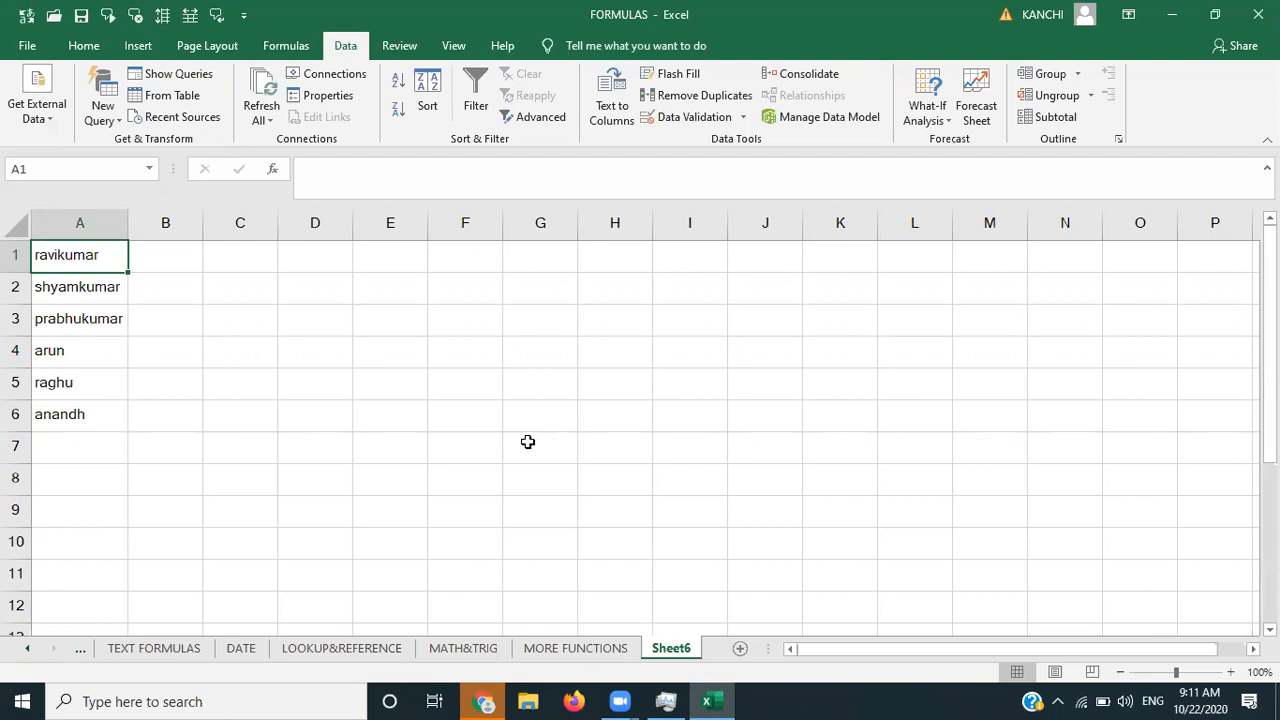
# - Browse the Get External Data and New Query menus, select A1, then show the desktop
pyautogui.click(42, 128)
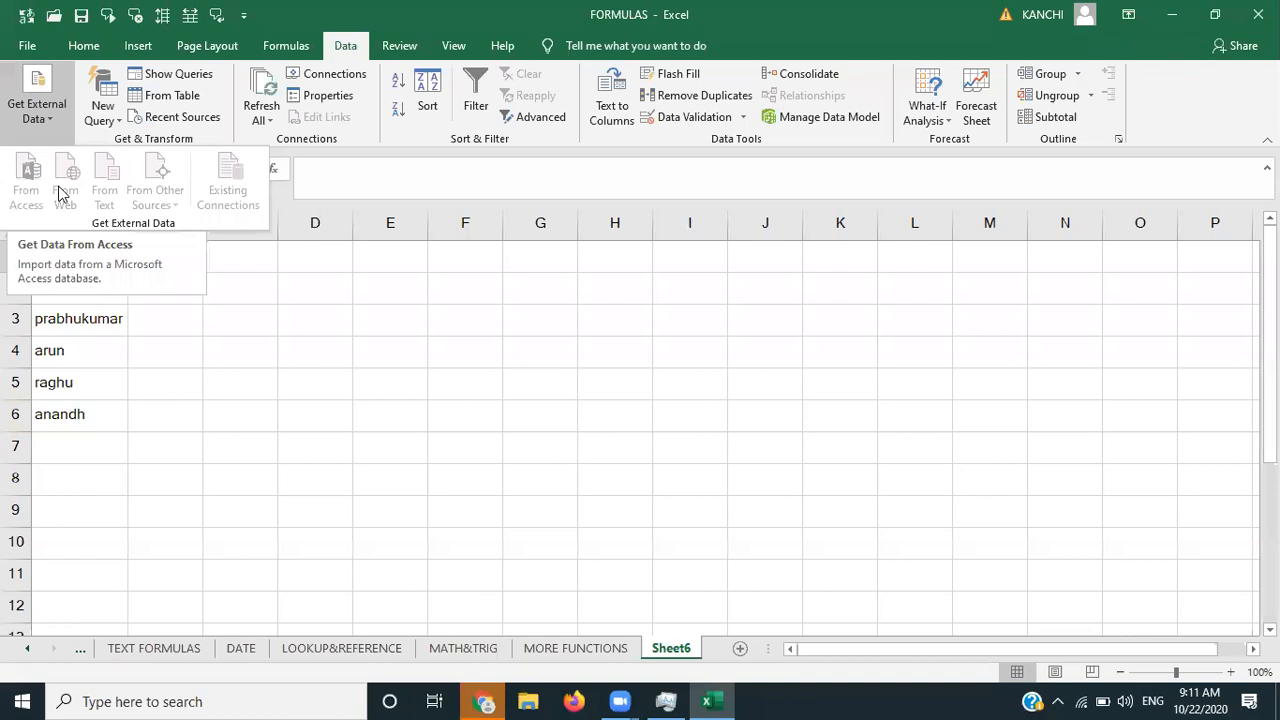
pyautogui.click(288, 320)
pyautogui.click(288, 320)
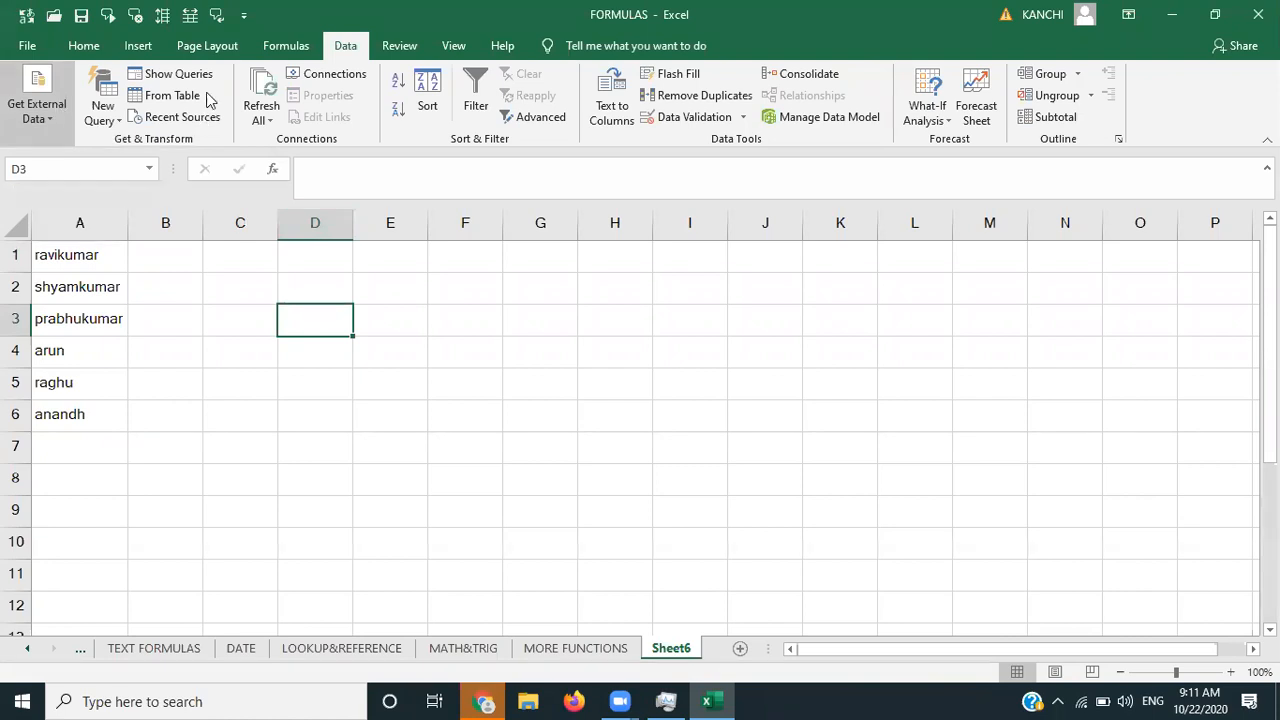
pyautogui.click(105, 119)
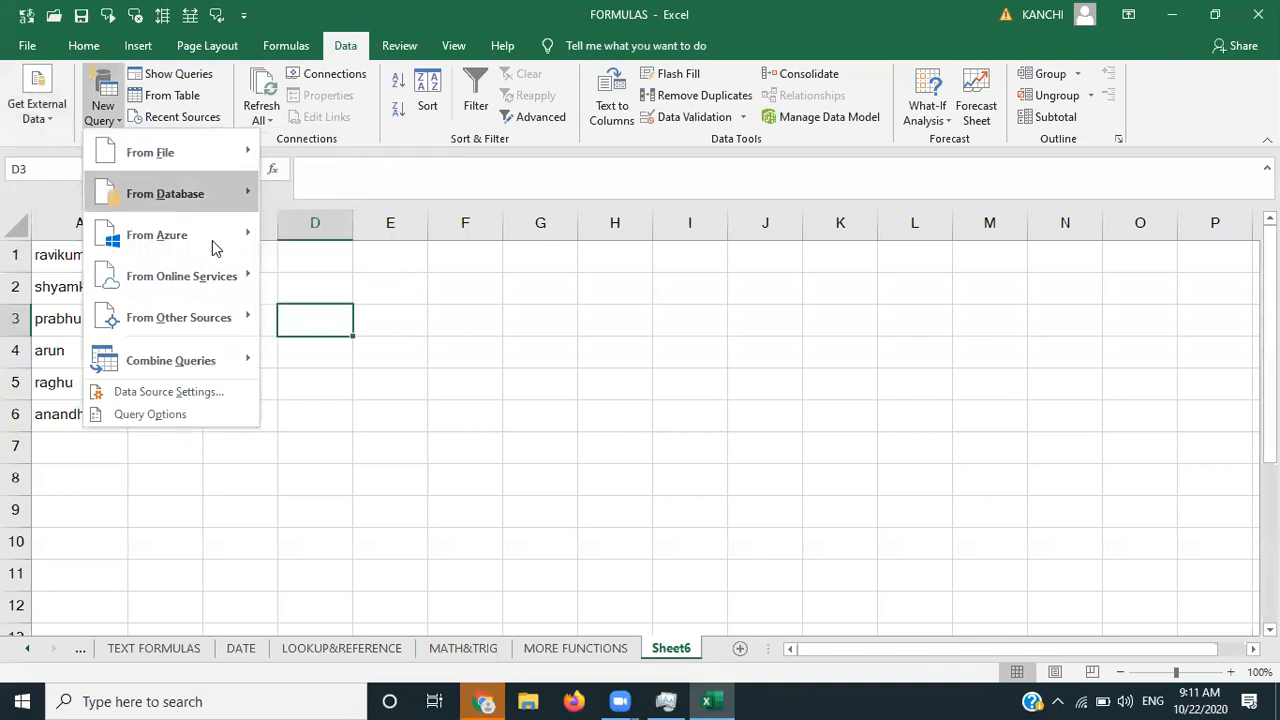
pyautogui.moveTo(211, 240)
pyautogui.click(530, 390)
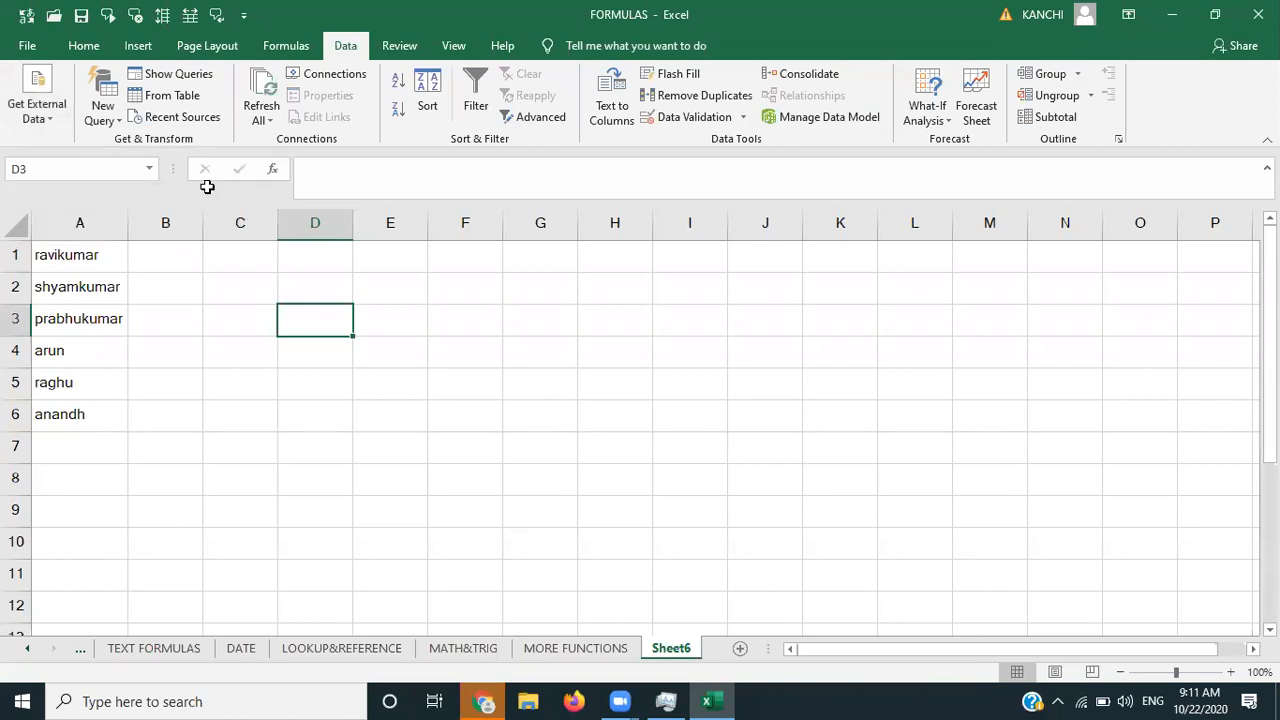
pyautogui.click(72, 267)
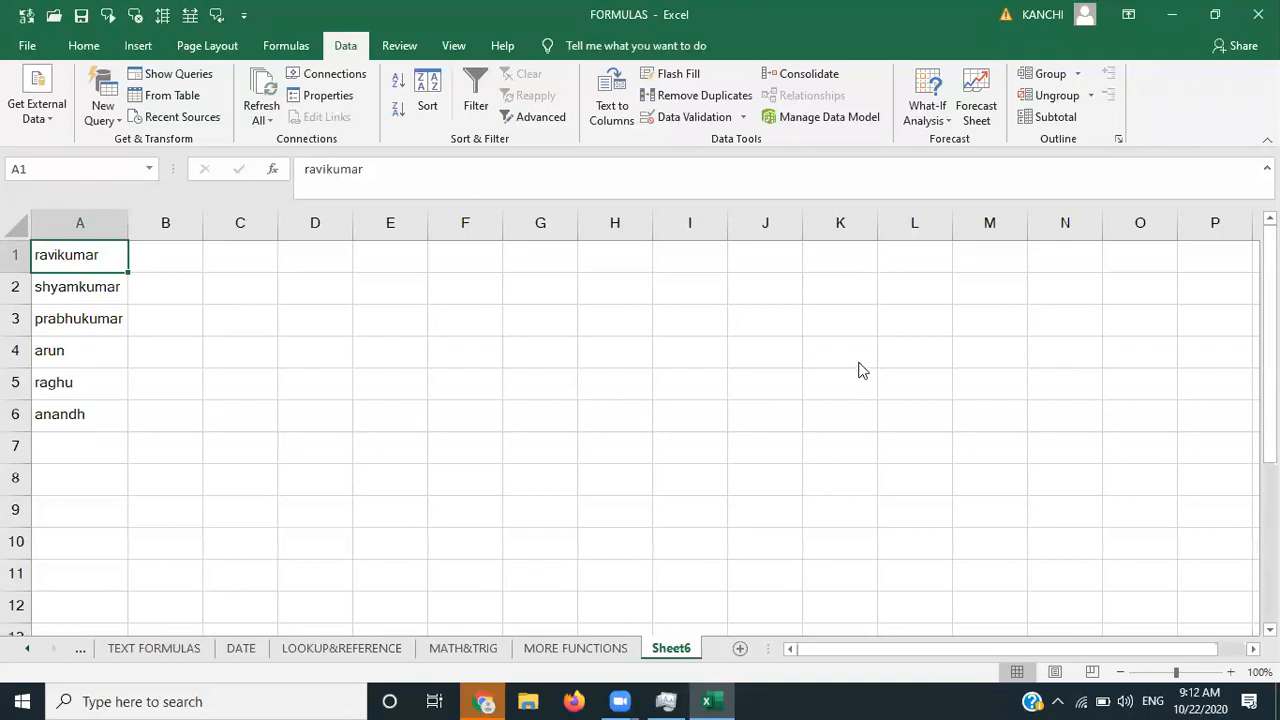
pyautogui.press('super+d')
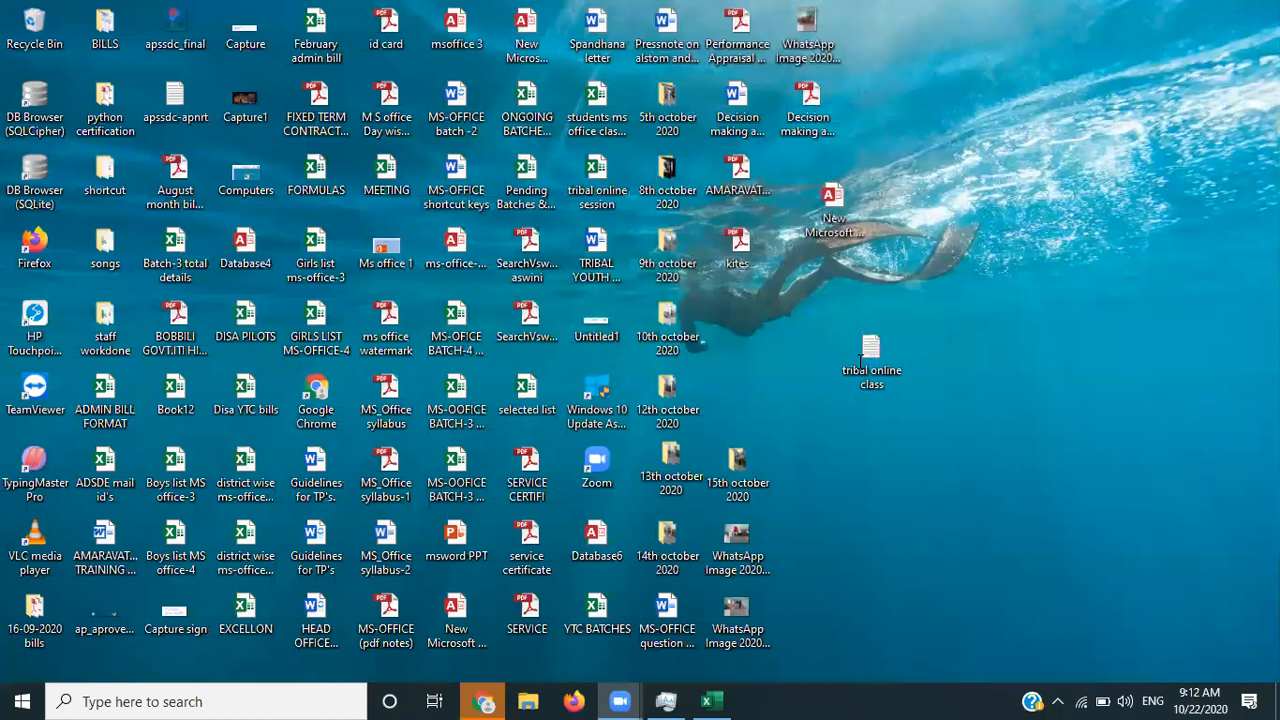
# - Replace the first name in tribal online class with a new name, save, and minimize Notepad
pyautogui.doubleClick(860, 362)
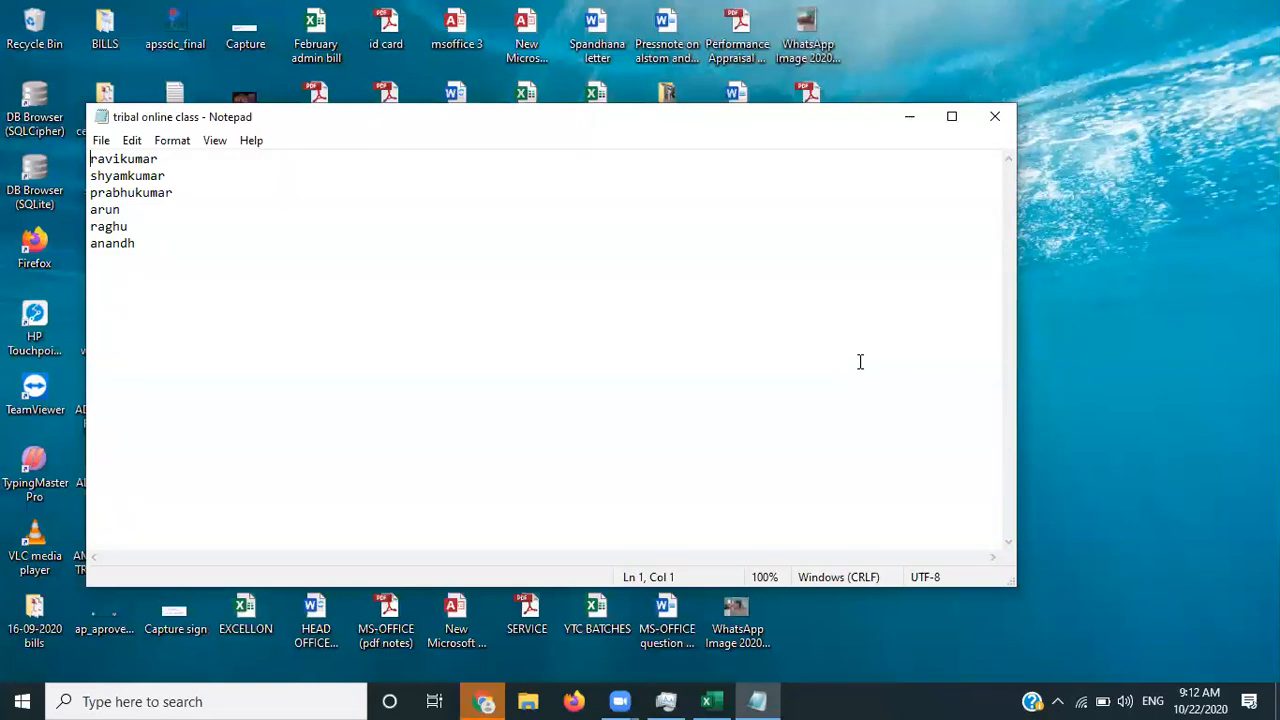
pyautogui.hotkey('shift', 'Right')
pyautogui.hotkey('shift', 'Right')
pyautogui.hotkey('shift', 'Right')
pyautogui.hotkey('shift', 'Right')
pyautogui.hotkey('shift', 'Right')
pyautogui.hotkey('shift', 'Right')
pyautogui.hotkey('shift', 'Right')
pyautogui.hotkey('shift', 'Right')
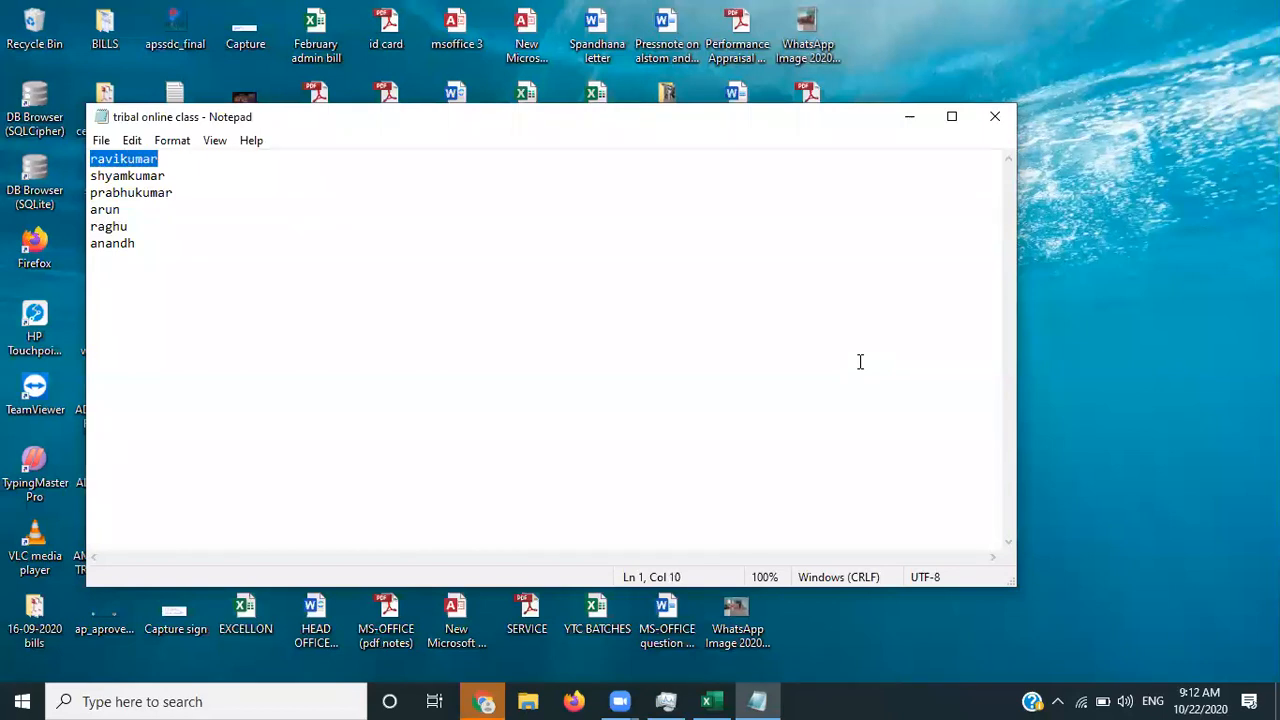
pyautogui.press('Delete')
pyautogui.write('babu')
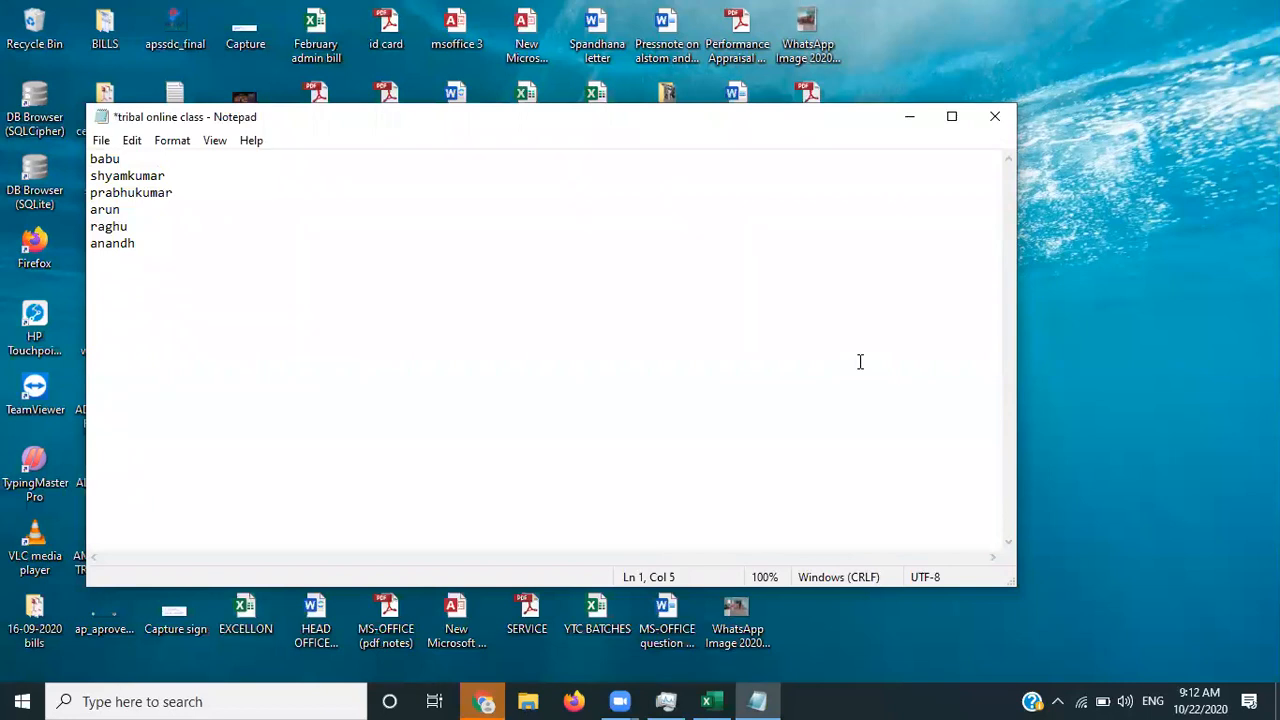
pyautogui.hotkey('ctrl', 's')
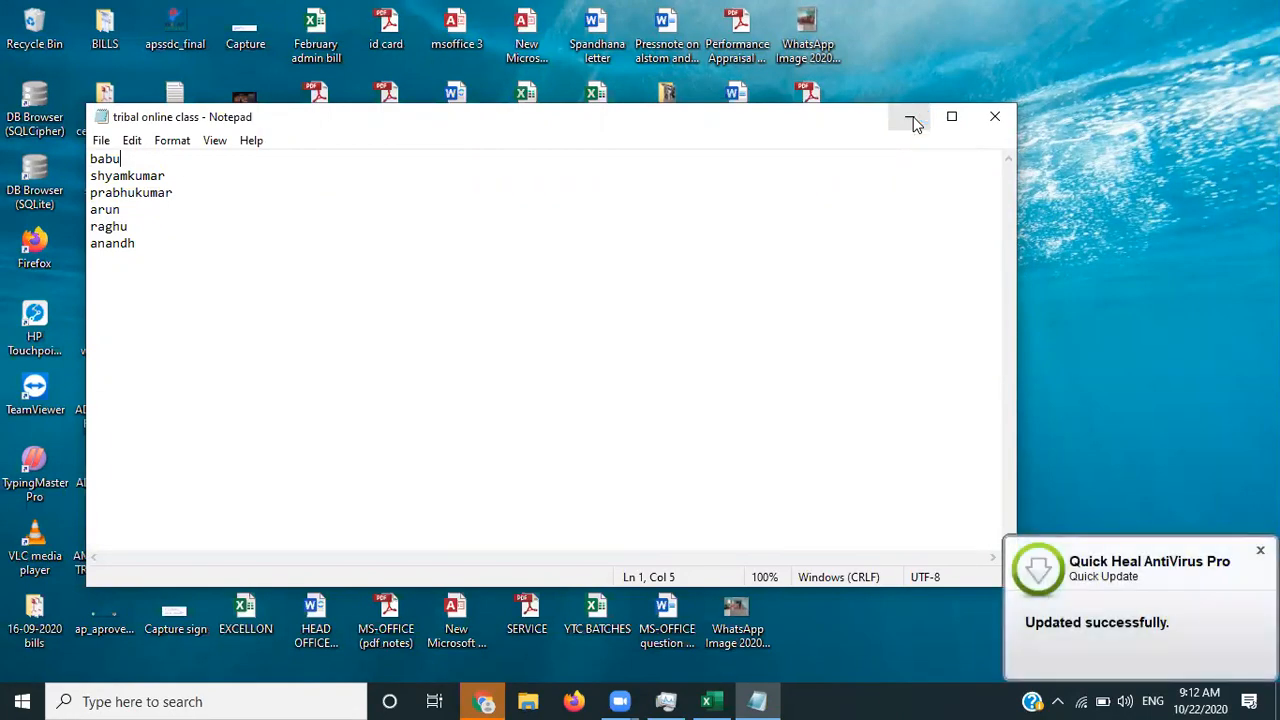
pyautogui.click(757, 701)
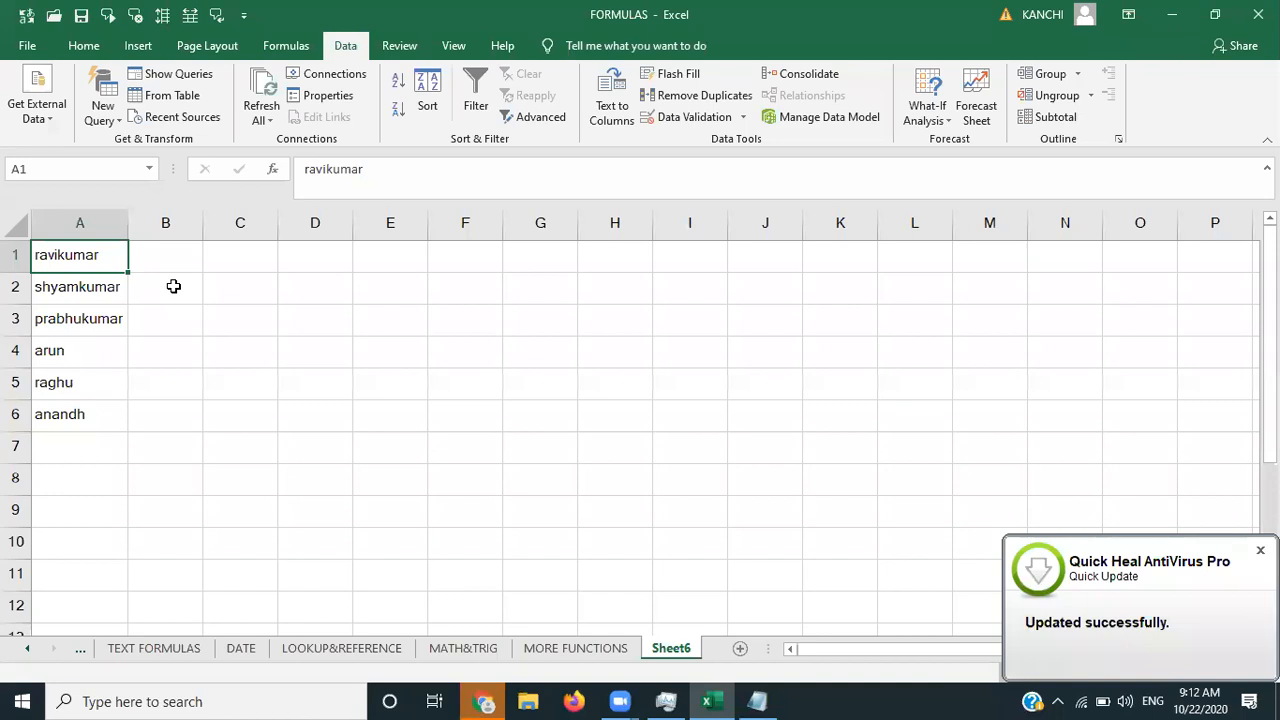
# - Check the data range Properties without changes, then refresh the imported names from the file
pyautogui.click(173, 286)
pyautogui.click(105, 262)
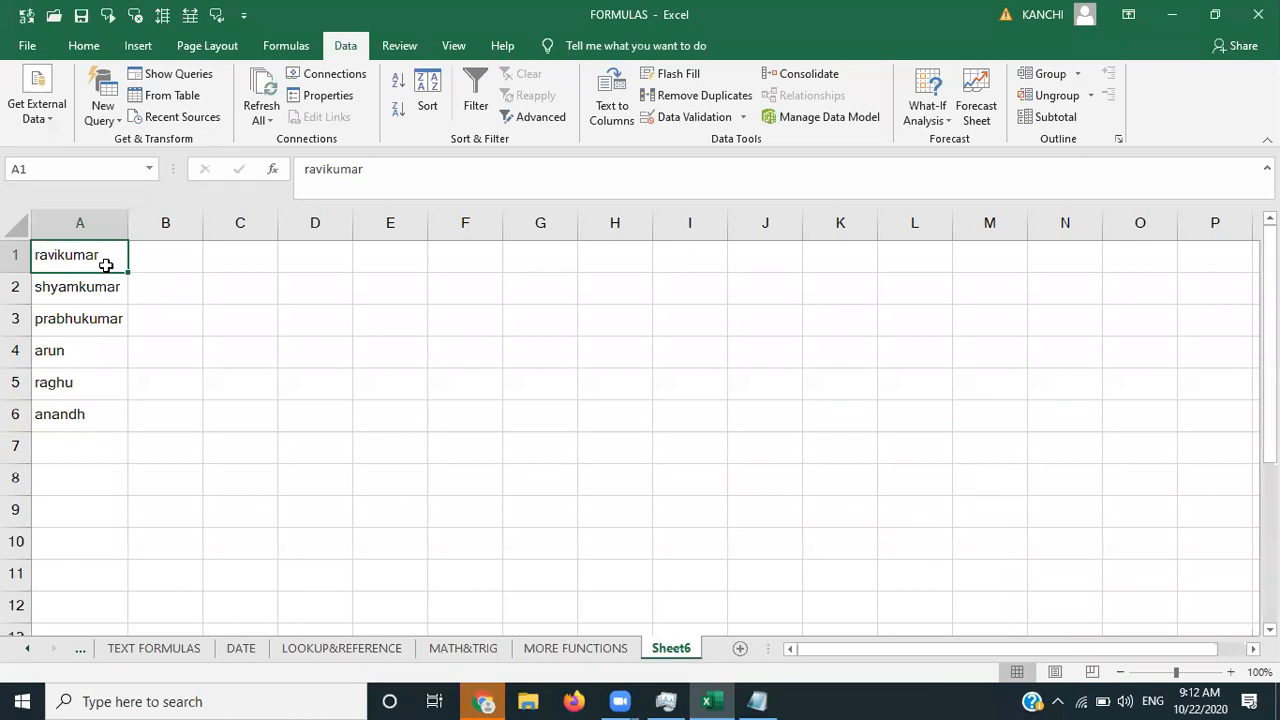
pyautogui.click(328, 94)
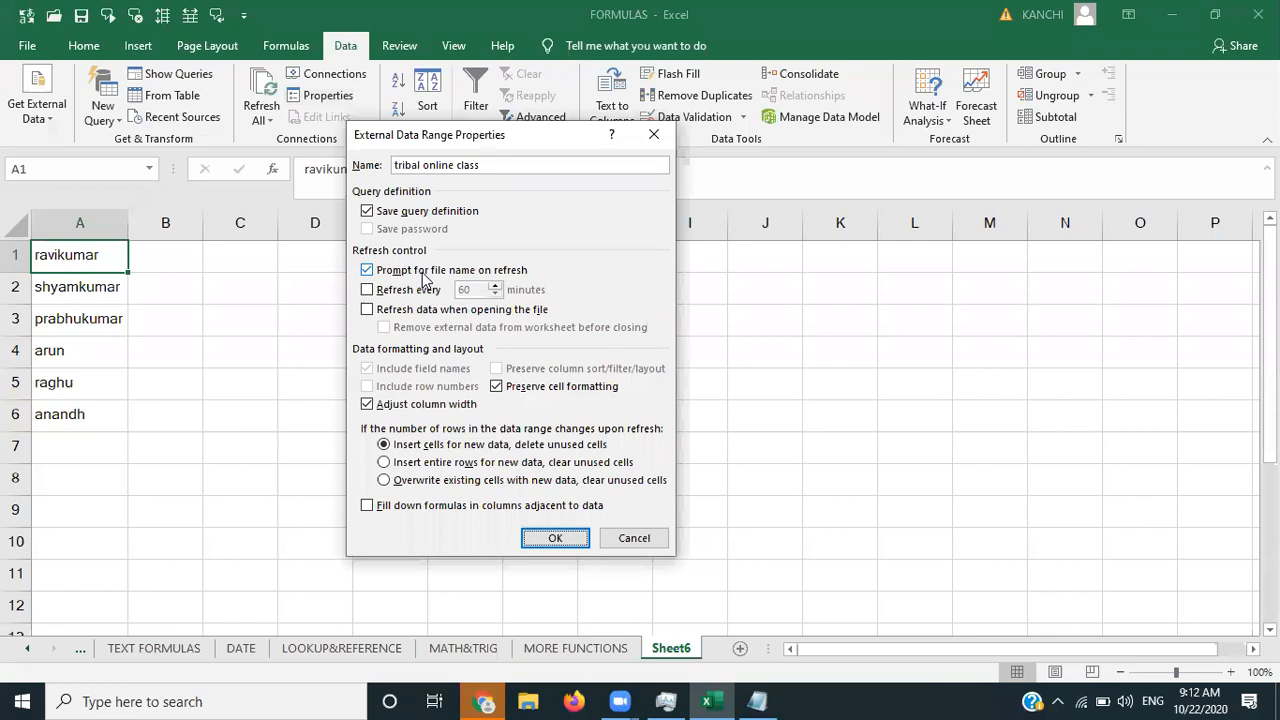
pyautogui.click(655, 134)
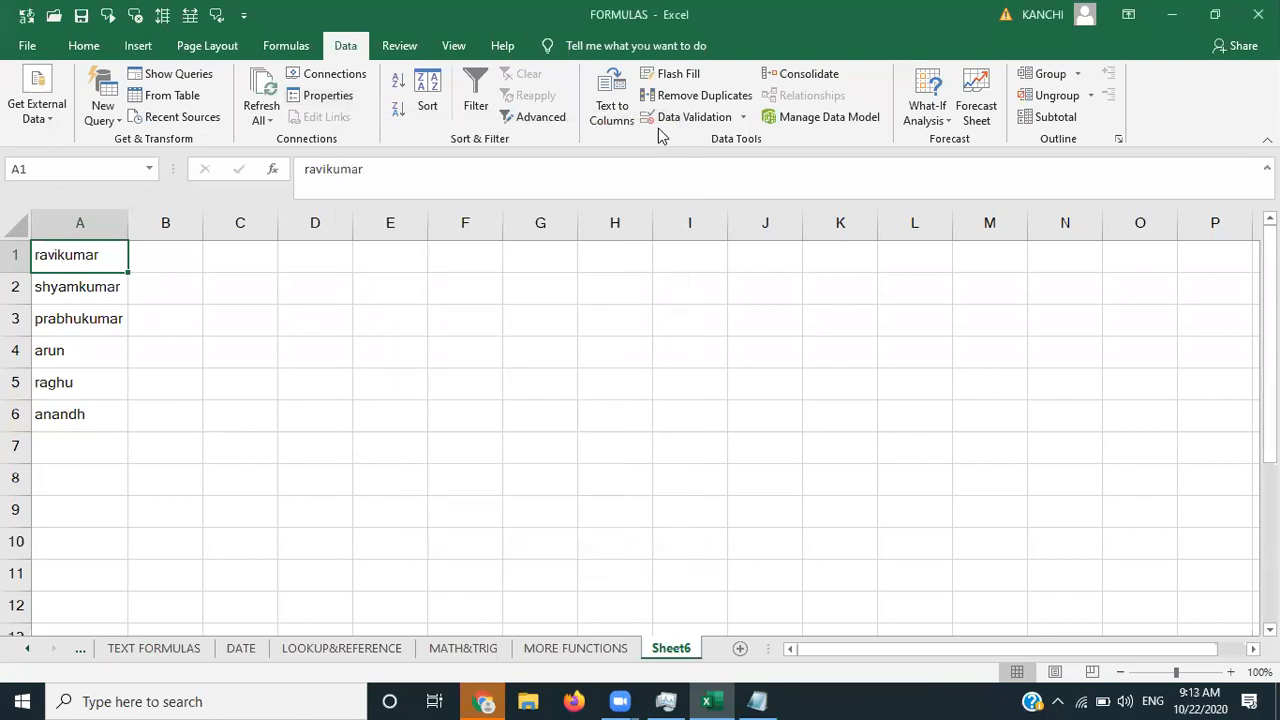
pyautogui.click(268, 117)
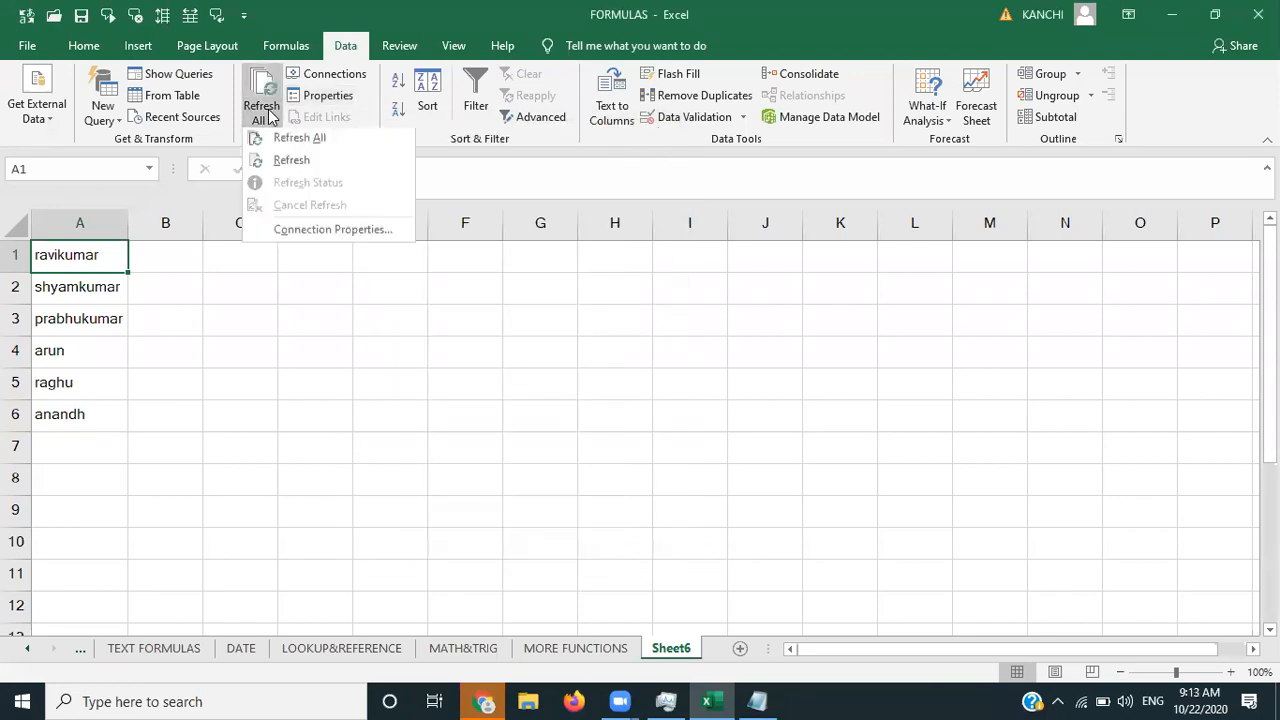
pyautogui.click(289, 162)
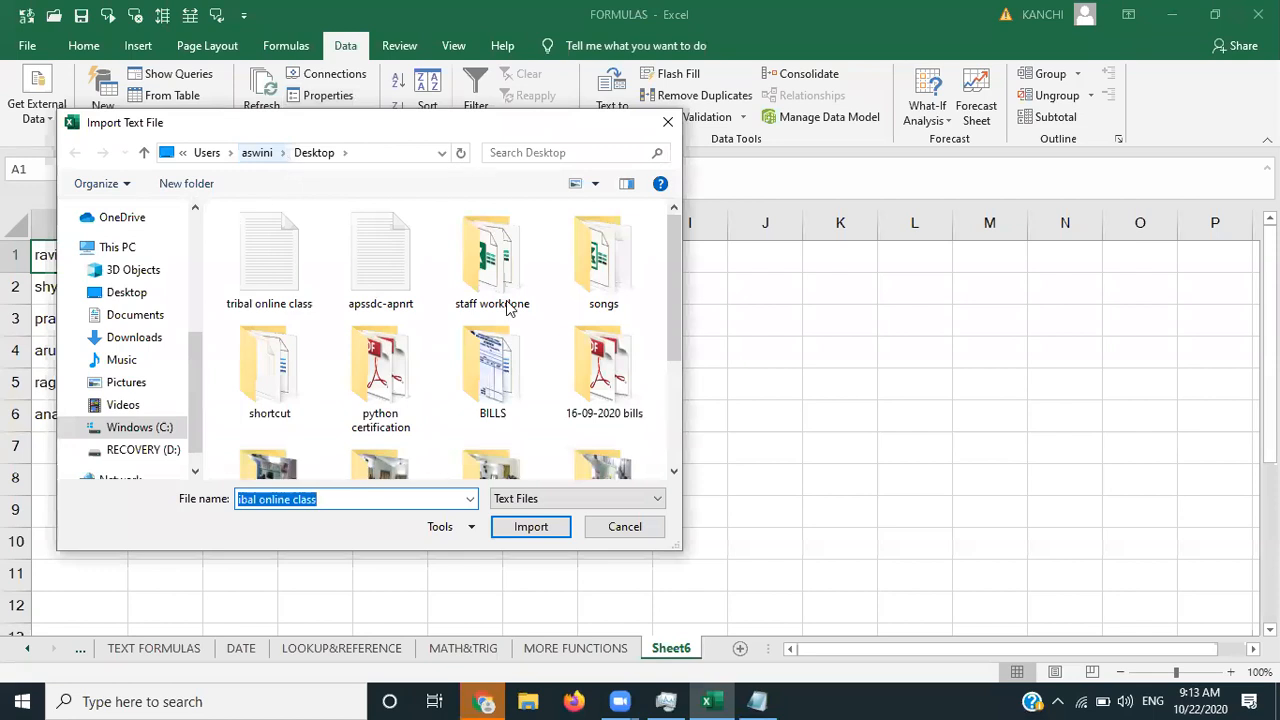
# - Re-import tribal online class into column A and open its External Data Range Properties
pyautogui.click(305, 250)
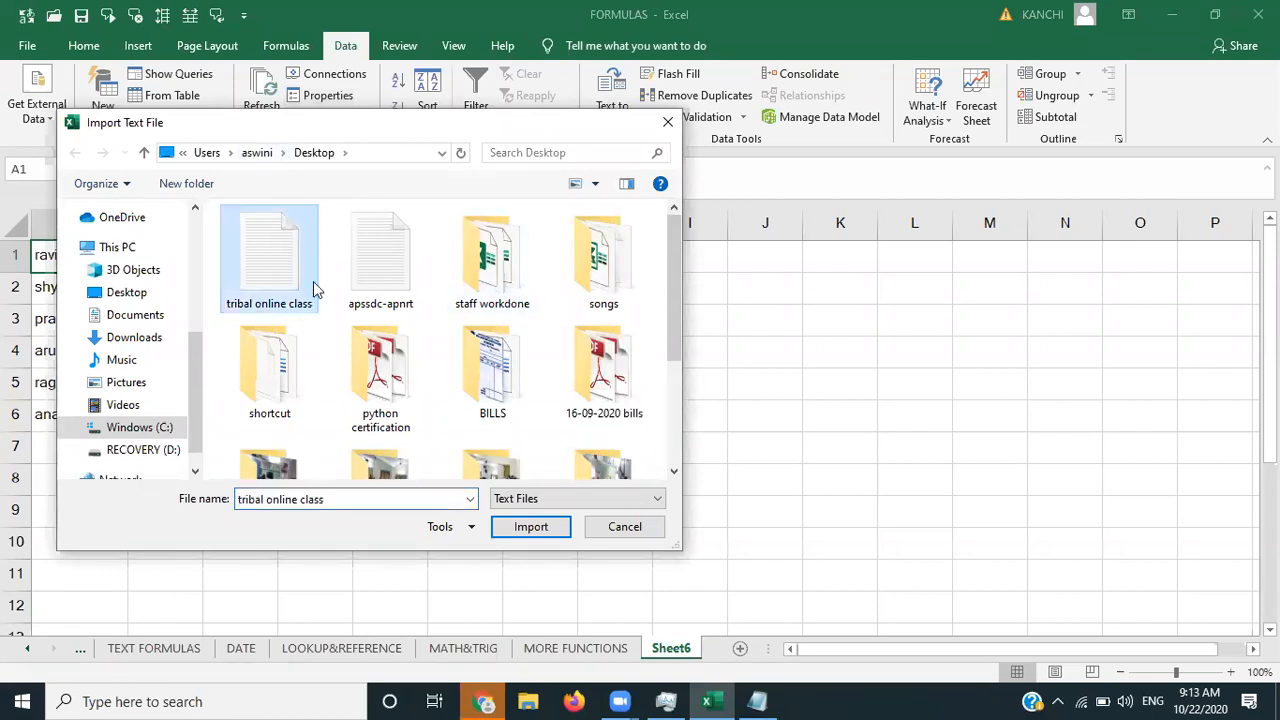
pyautogui.click(531, 527)
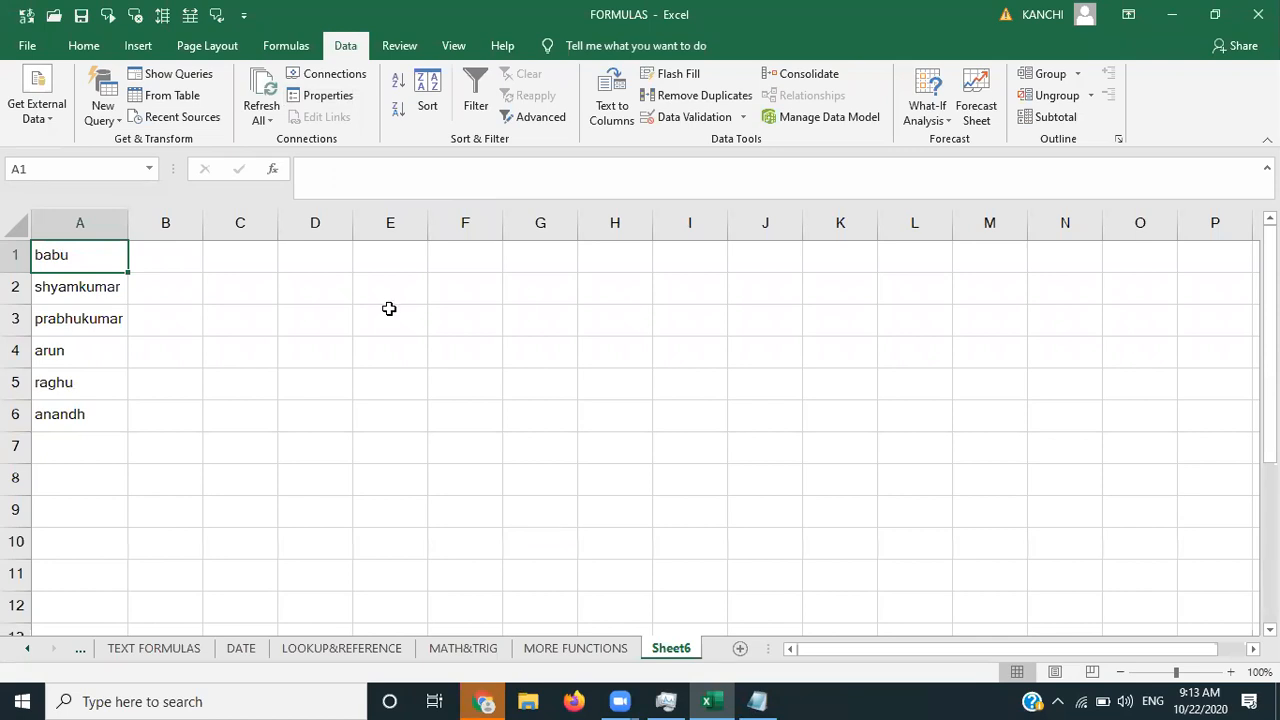
pyautogui.click(325, 100)
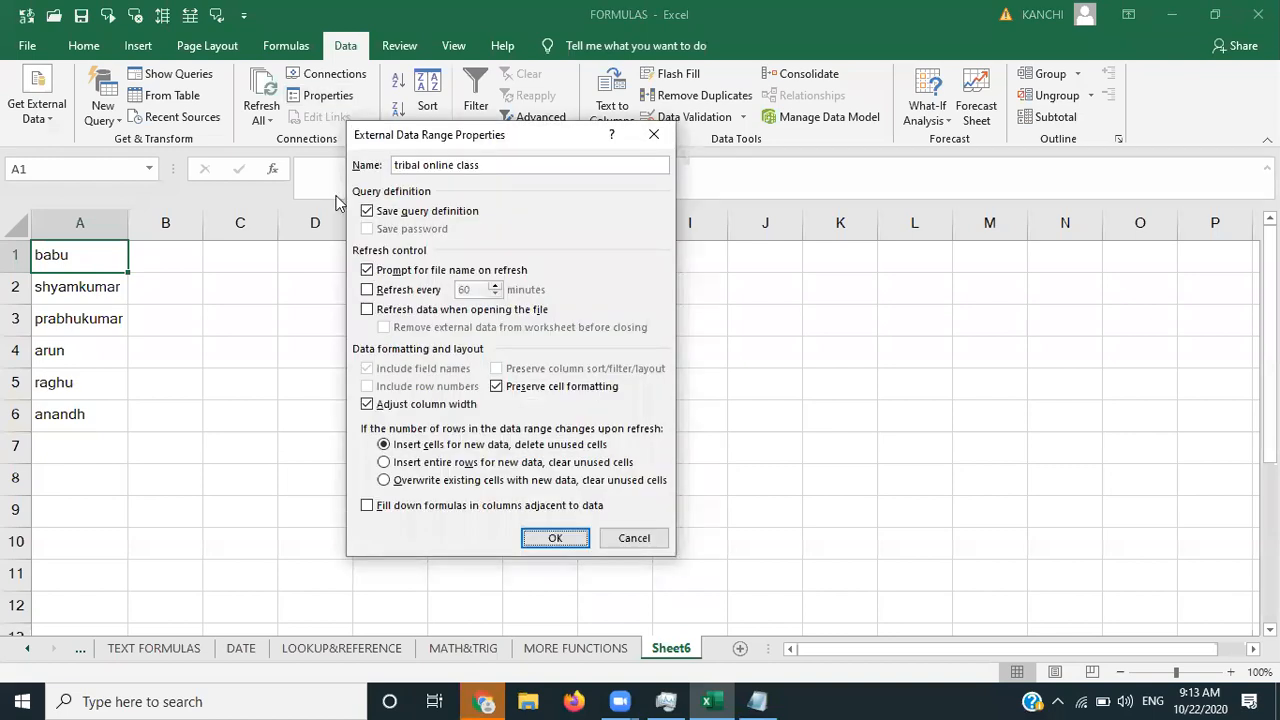
# - Set the range to refresh every 1 minute with no file-name prompt on refresh
pyautogui.click(367, 289)
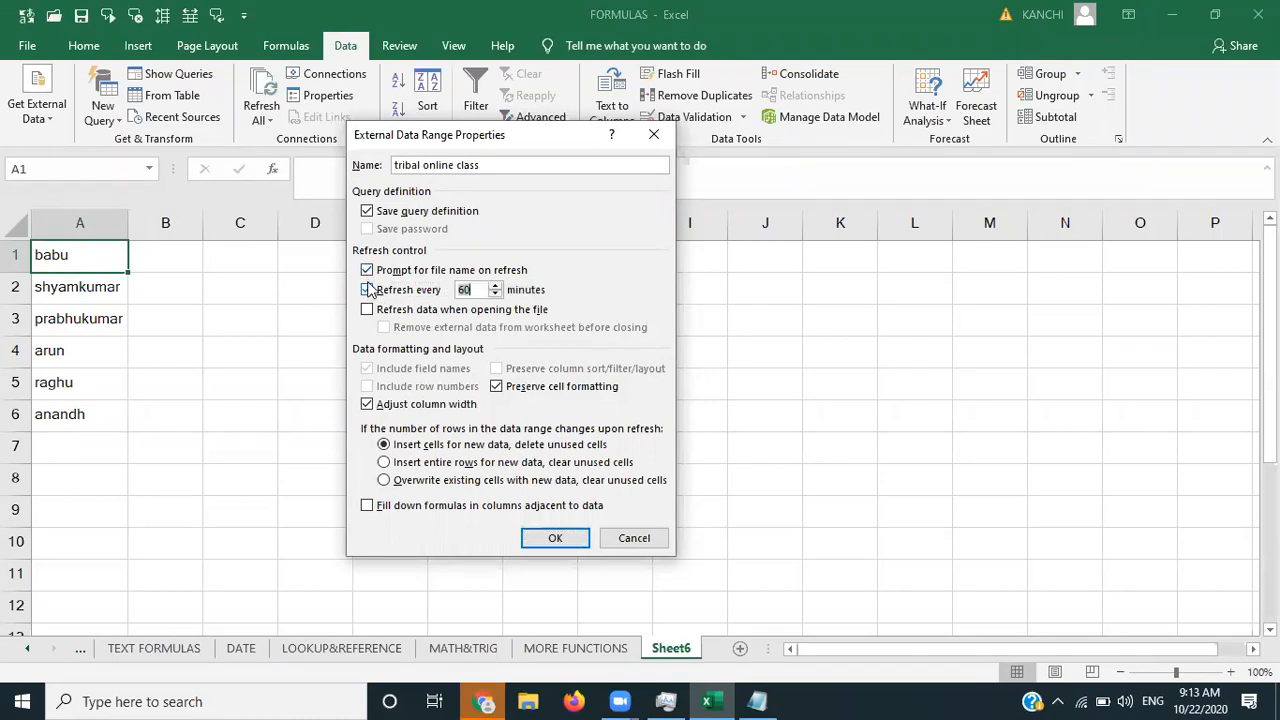
pyautogui.click(367, 270)
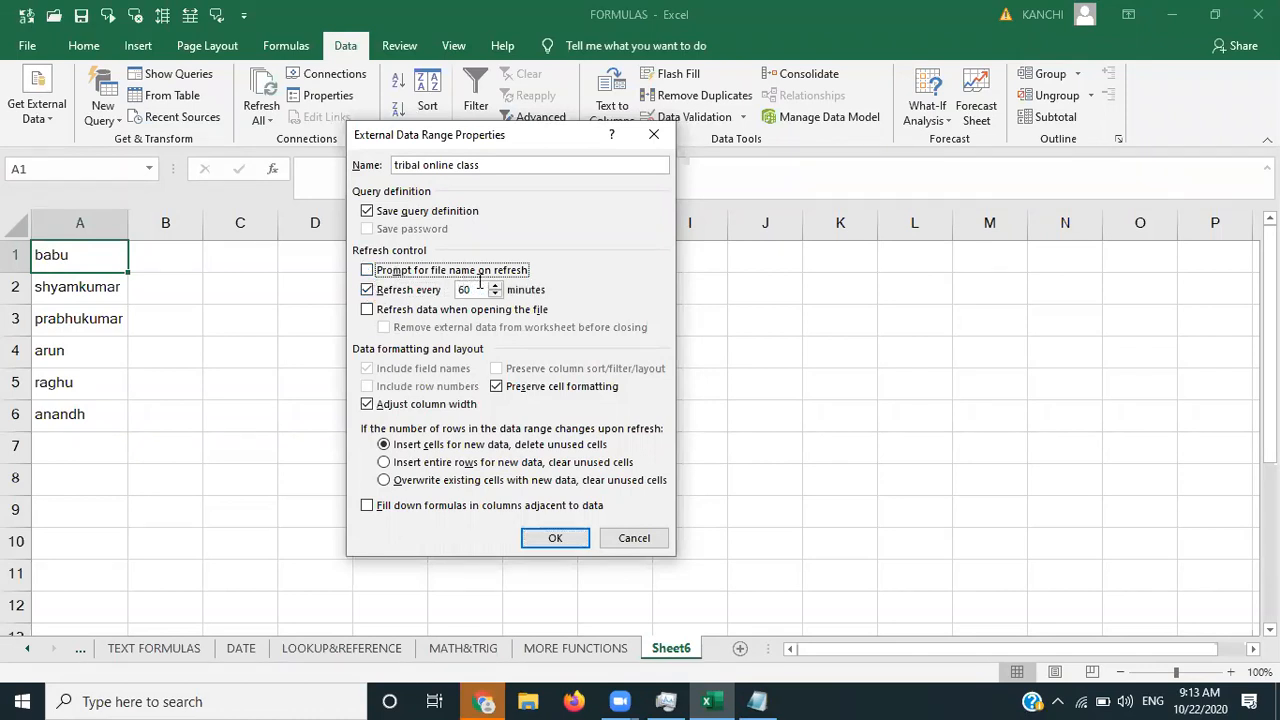
pyautogui.press('Tab')
pyautogui.press('Tab')
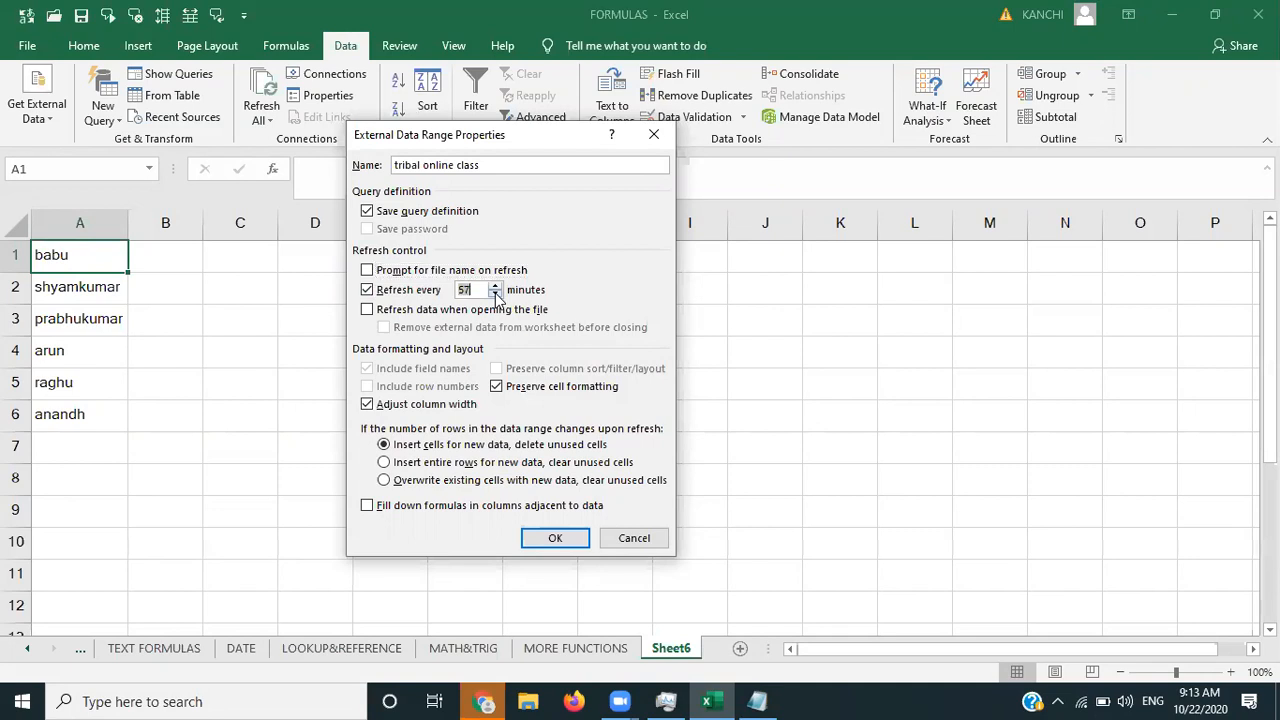
pyautogui.press('BackSpace')
pyautogui.write('1')
pyautogui.click(556, 541)
# - Replace the first-line name in tribal online class with another name, save, and return to Sheet6 at E2
pyautogui.moveTo(758, 700)
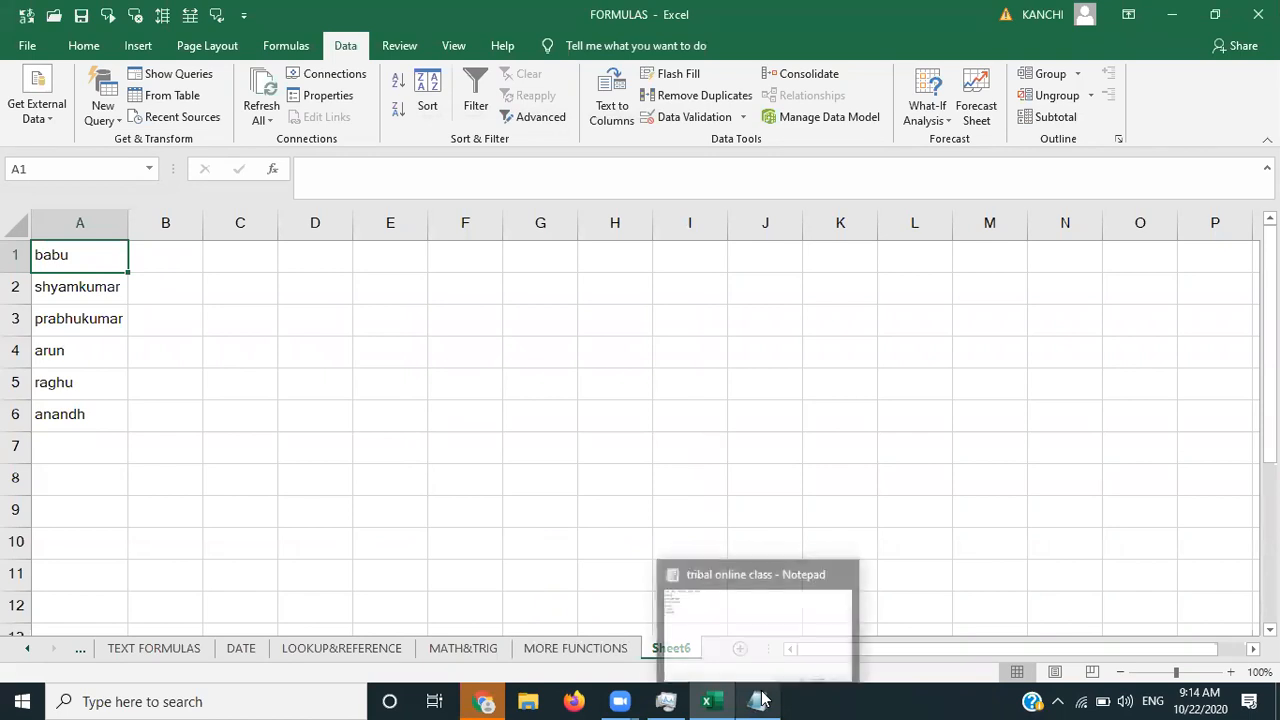
pyautogui.click(752, 645)
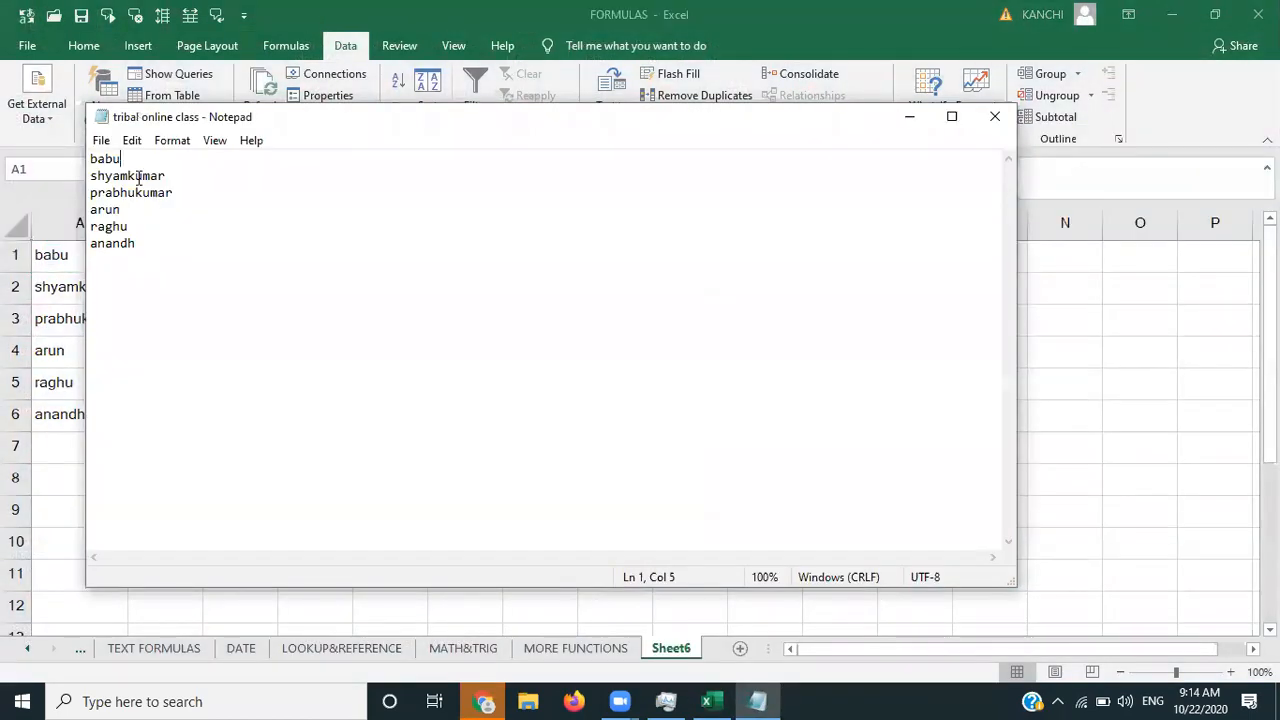
pyautogui.press('BackSpace')
pyautogui.press('BackSpace')
pyautogui.press('BackSpace')
pyautogui.press('BackSpace')
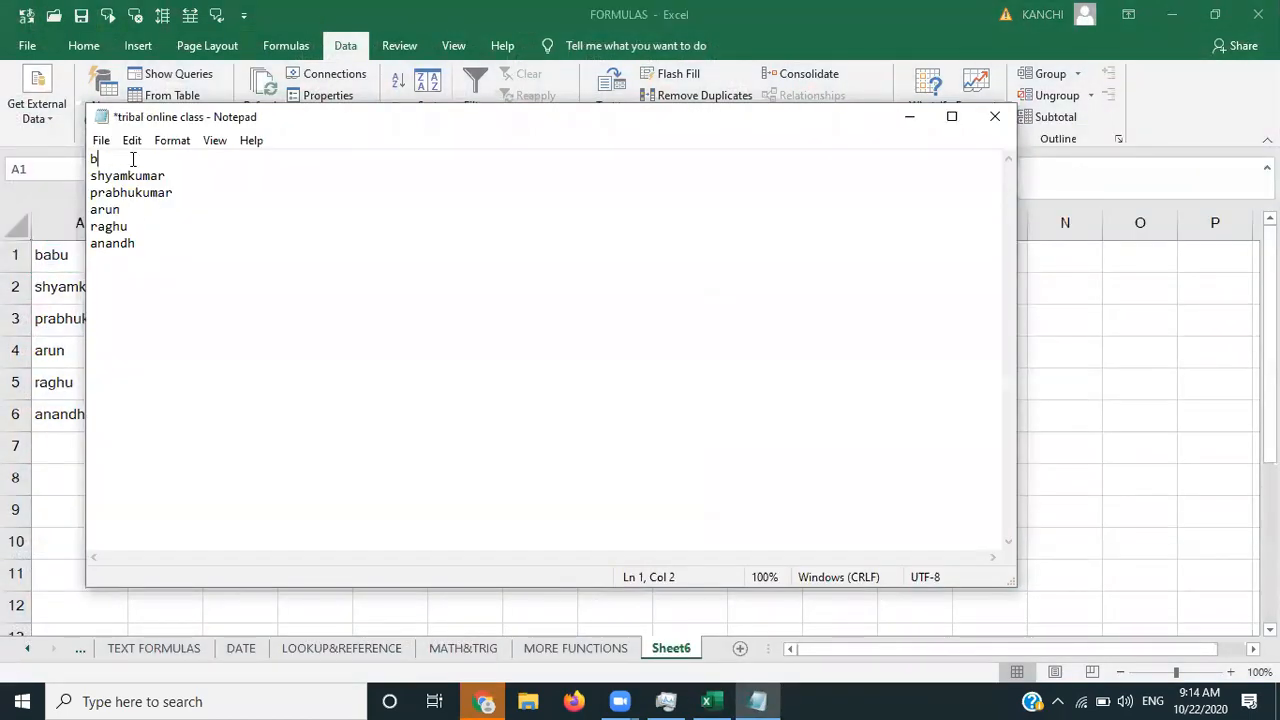
pyautogui.write('sankar')
pyautogui.hotkey('ctrl', 's')
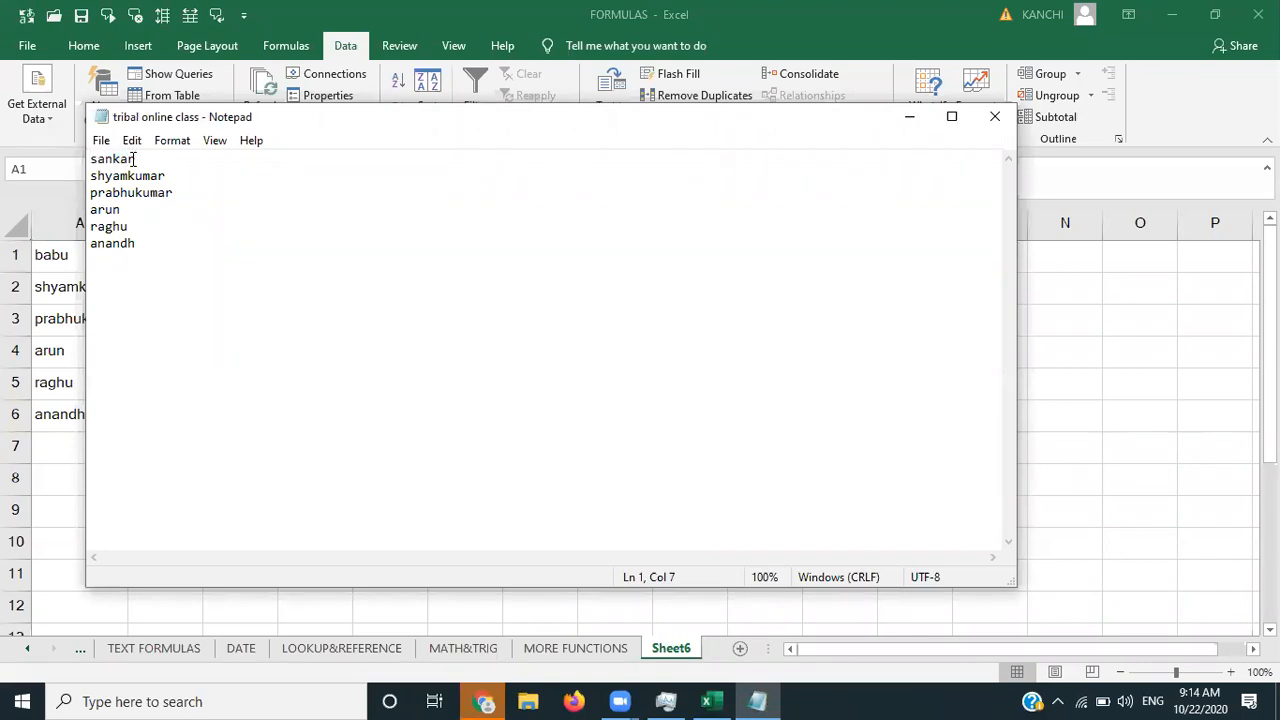
pyautogui.click(909, 116)
pyautogui.click(404, 301)
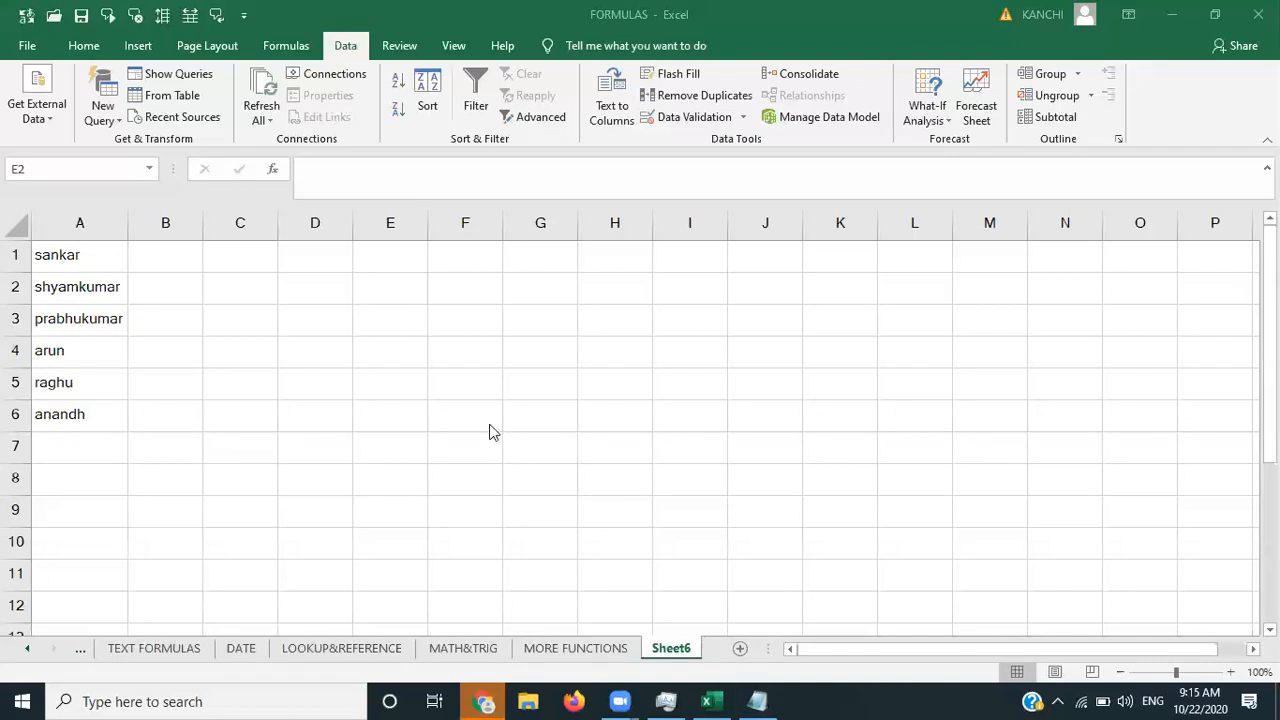
# - Trim the Notepad list to just sankar and shyamkumar, save it, and minimise Notepad
pyautogui.click(758, 701)
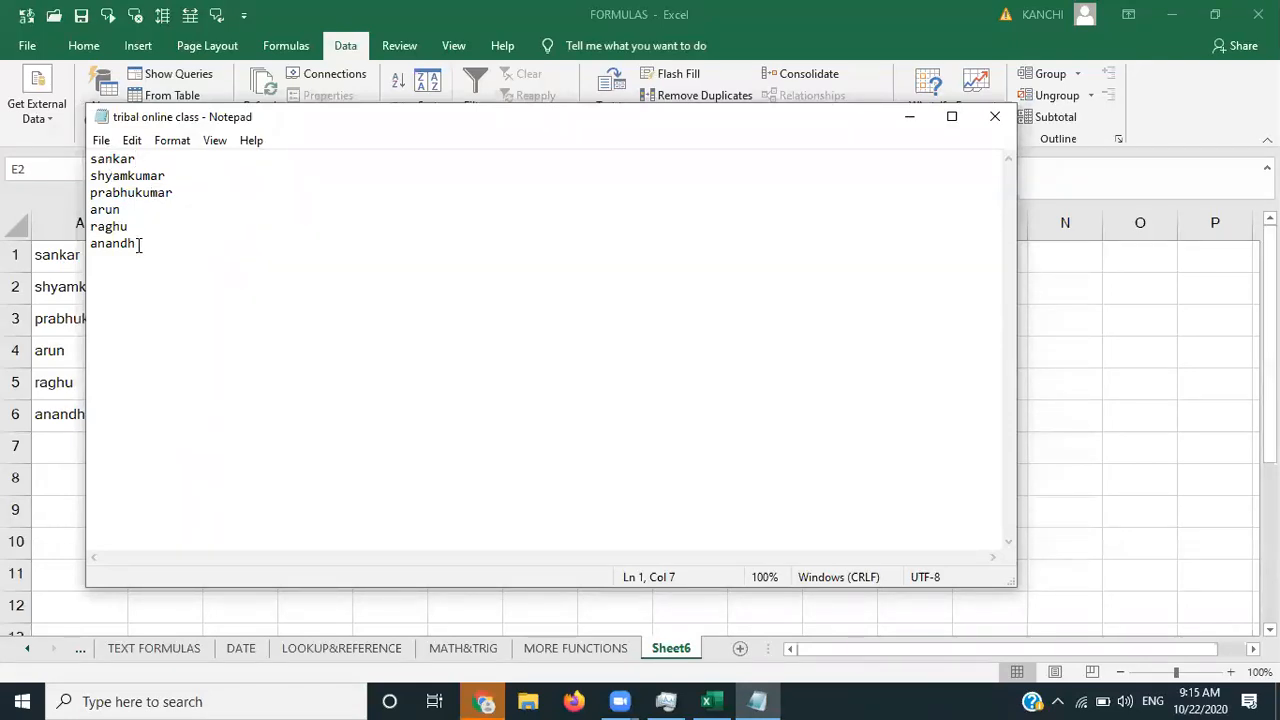
pyautogui.press('BackSpace')
pyautogui.press('BackSpace')
pyautogui.press('BackSpace')
pyautogui.press('BackSpace')
pyautogui.press('BackSpace')
pyautogui.press('BackSpace')
pyautogui.press('BackSpace')
pyautogui.press('BackSpace')
pyautogui.press('BackSpace')
pyautogui.press('BackSpace')
pyautogui.press('BackSpace')
pyautogui.press('BackSpace')
pyautogui.press('BackSpace')
pyautogui.press('BackSpace')
pyautogui.press('BackSpace')
pyautogui.press('BackSpace')
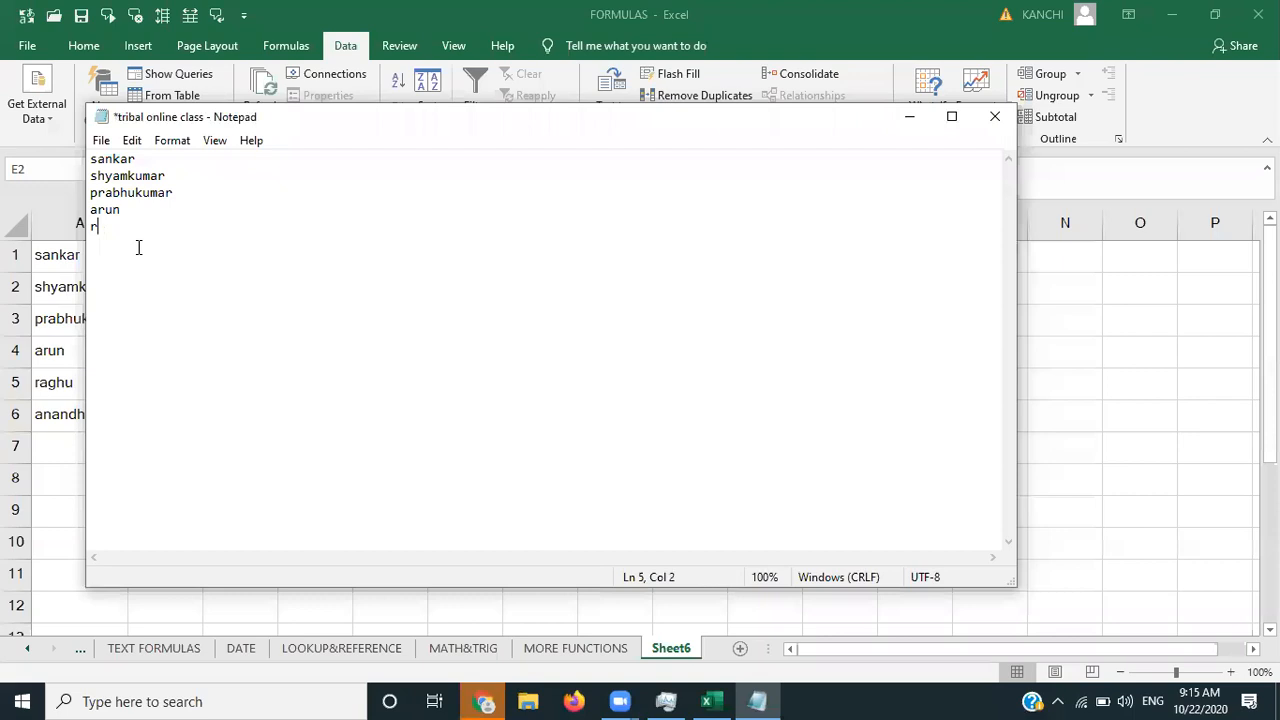
pyautogui.press('BackSpace')
pyautogui.press('BackSpace')
pyautogui.press('BackSpace')
pyautogui.press('BackSpace')
pyautogui.press('BackSpace')
pyautogui.press('BackSpace')
pyautogui.press('BackSpace')
pyautogui.press('BackSpace')
pyautogui.press('BackSpace')
pyautogui.press('BackSpace')
pyautogui.press('BackSpace')
pyautogui.press('BackSpace')
pyautogui.press('BackSpace')
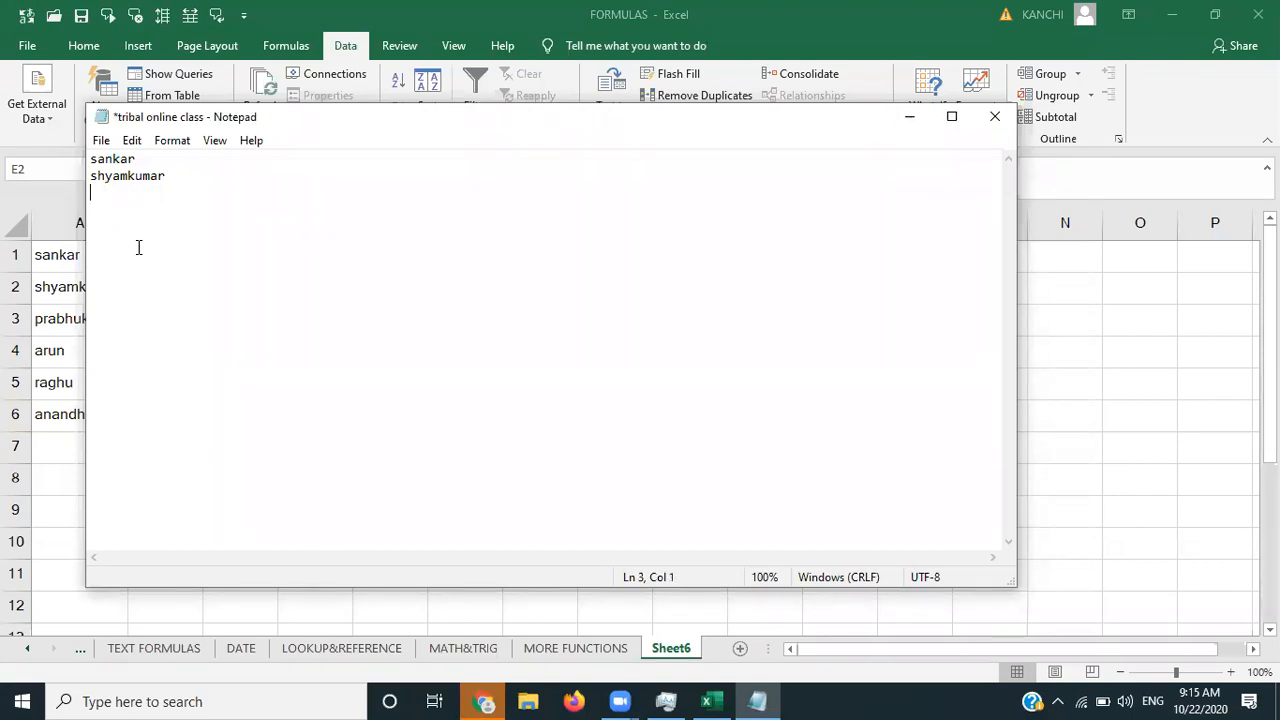
pyautogui.hotkey('ctrl', 's')
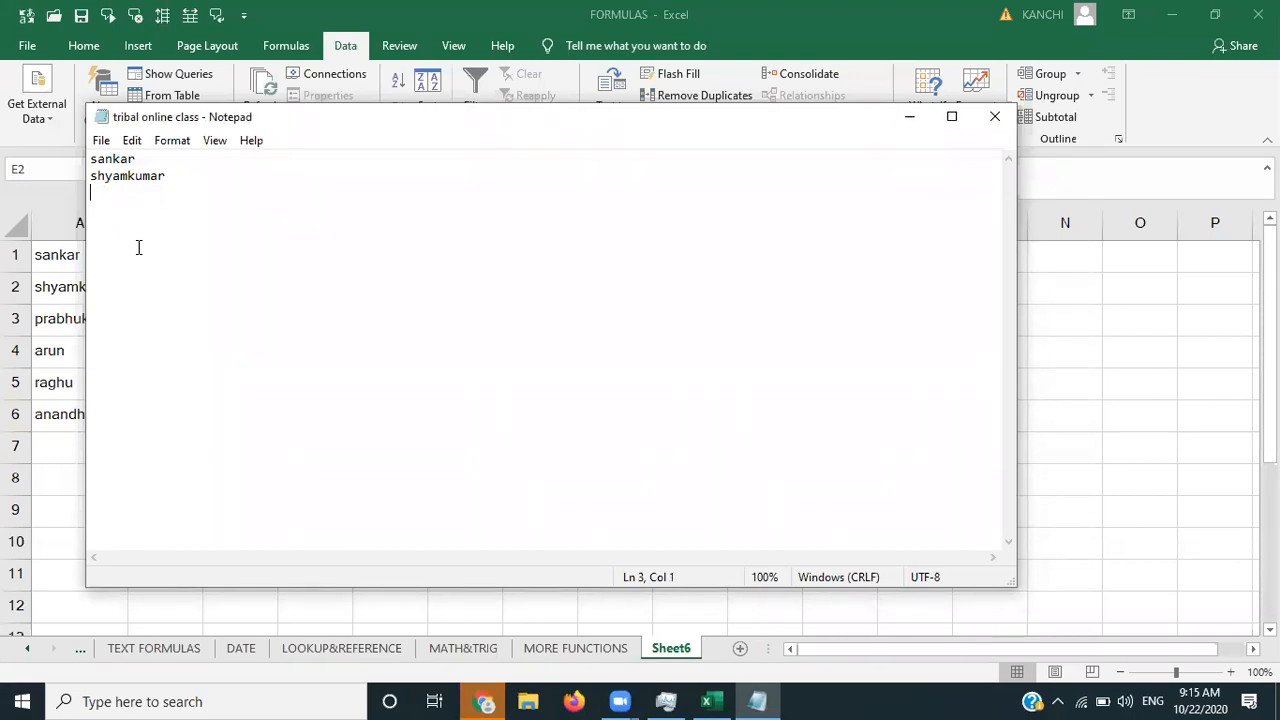
pyautogui.click(913, 120)
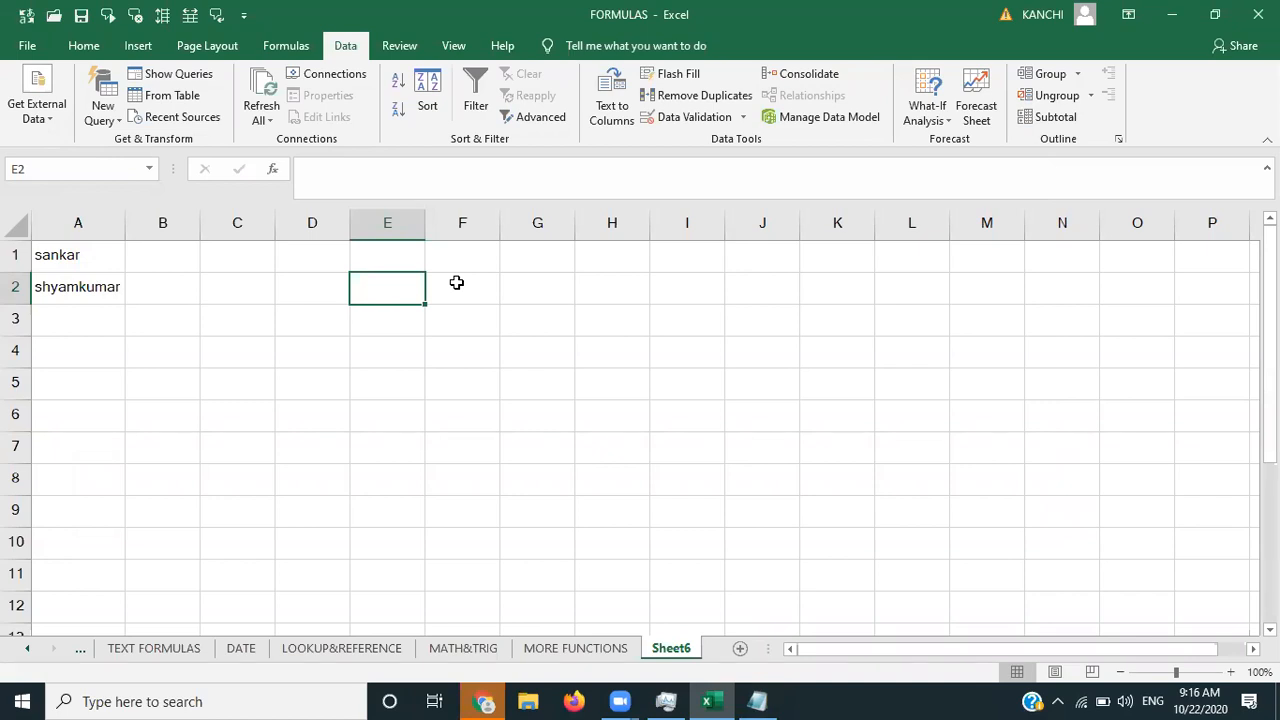
pyautogui.click(261, 110)
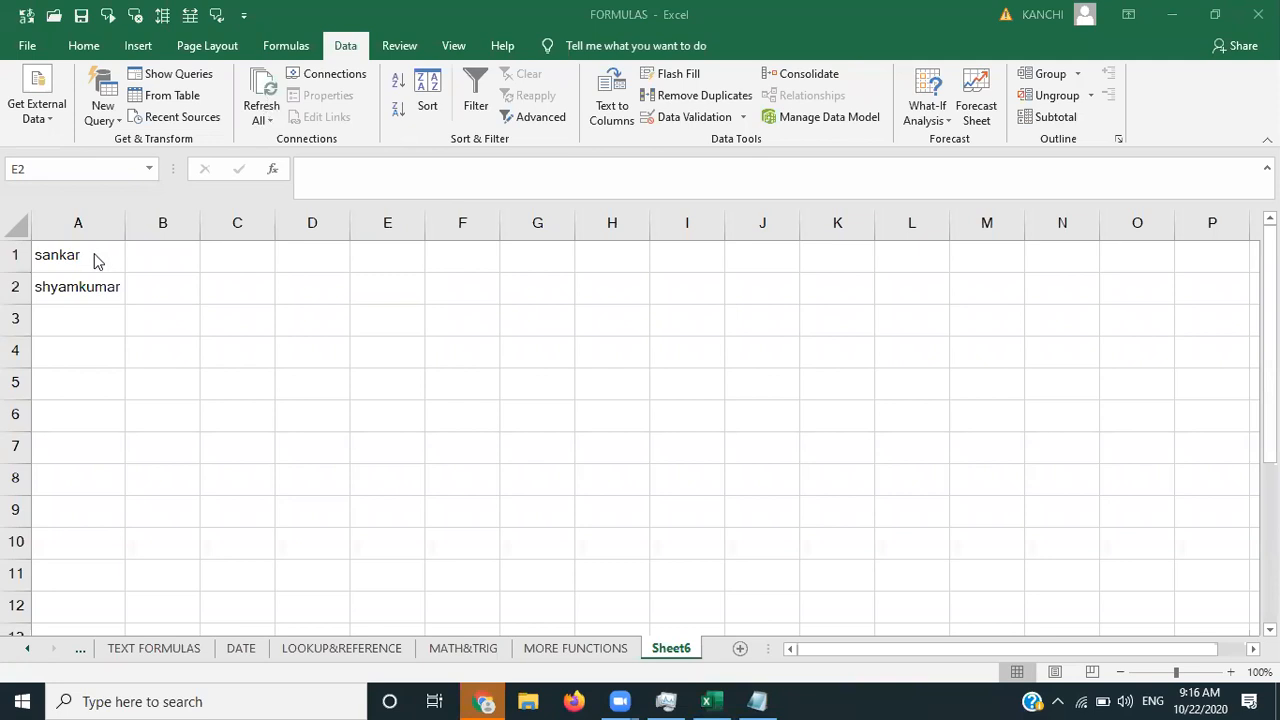
pyautogui.click(642, 372)
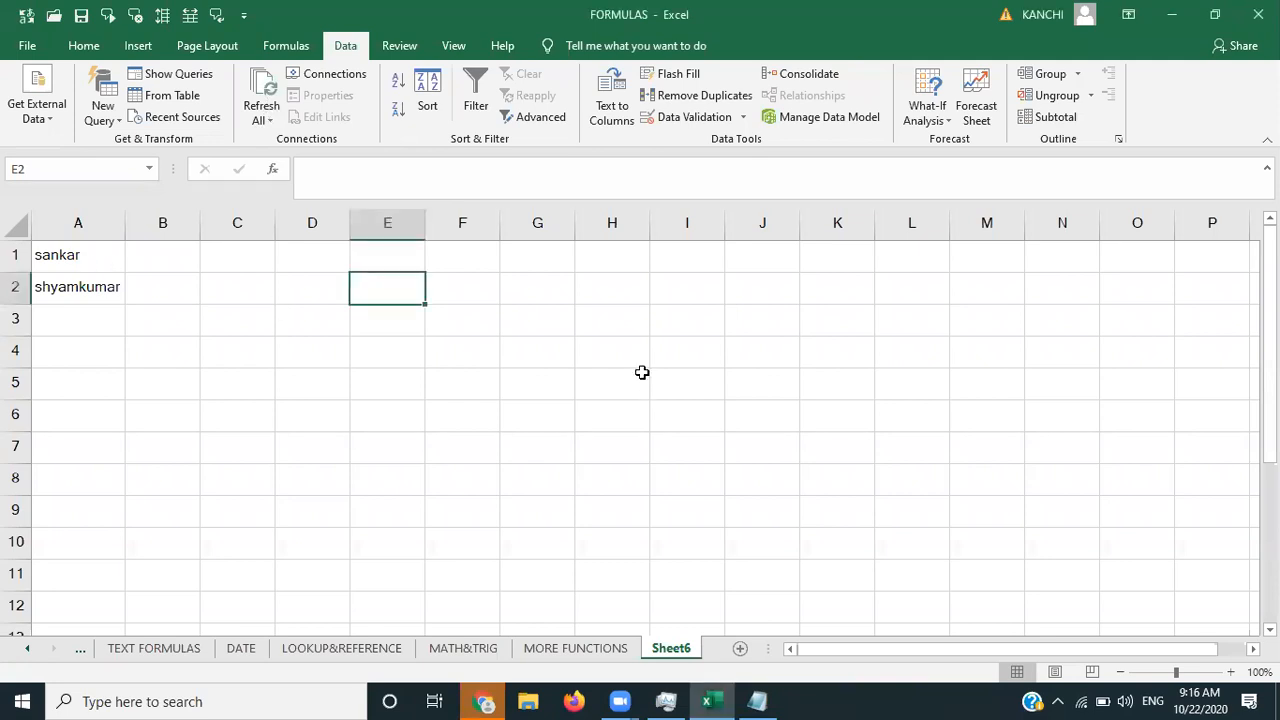
pyautogui.click(618, 321)
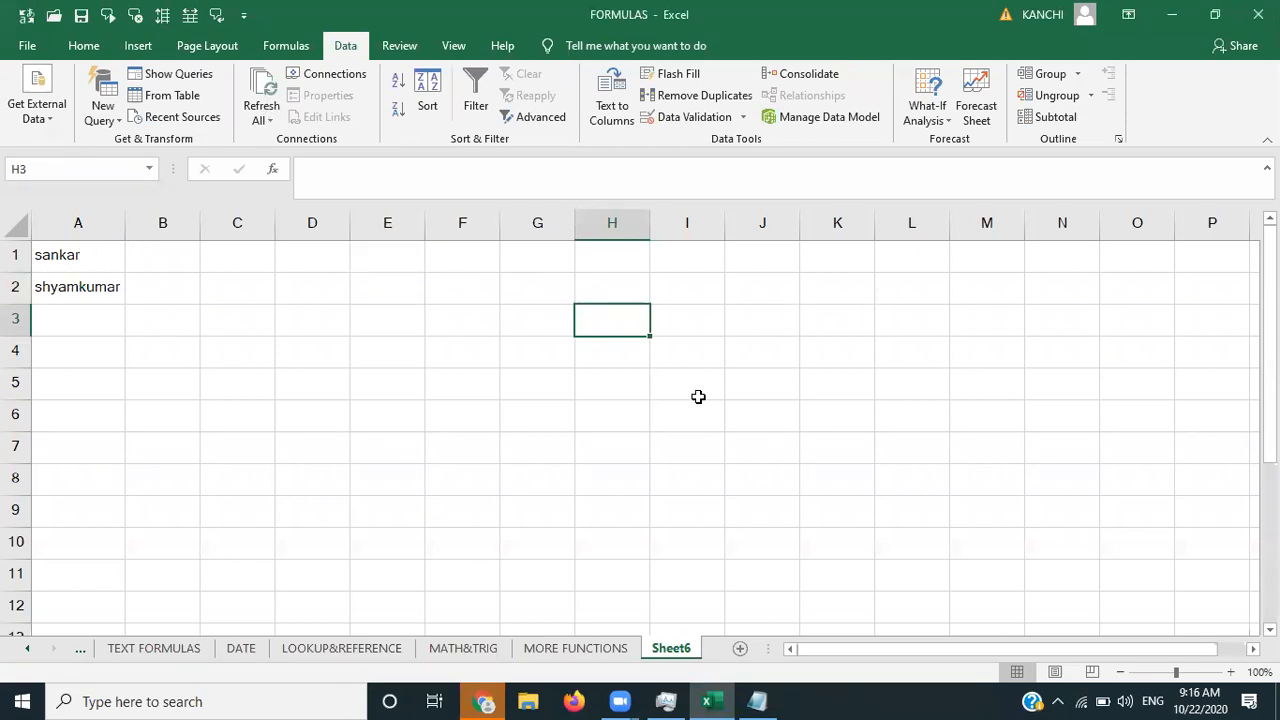
pyautogui.click(269, 122)
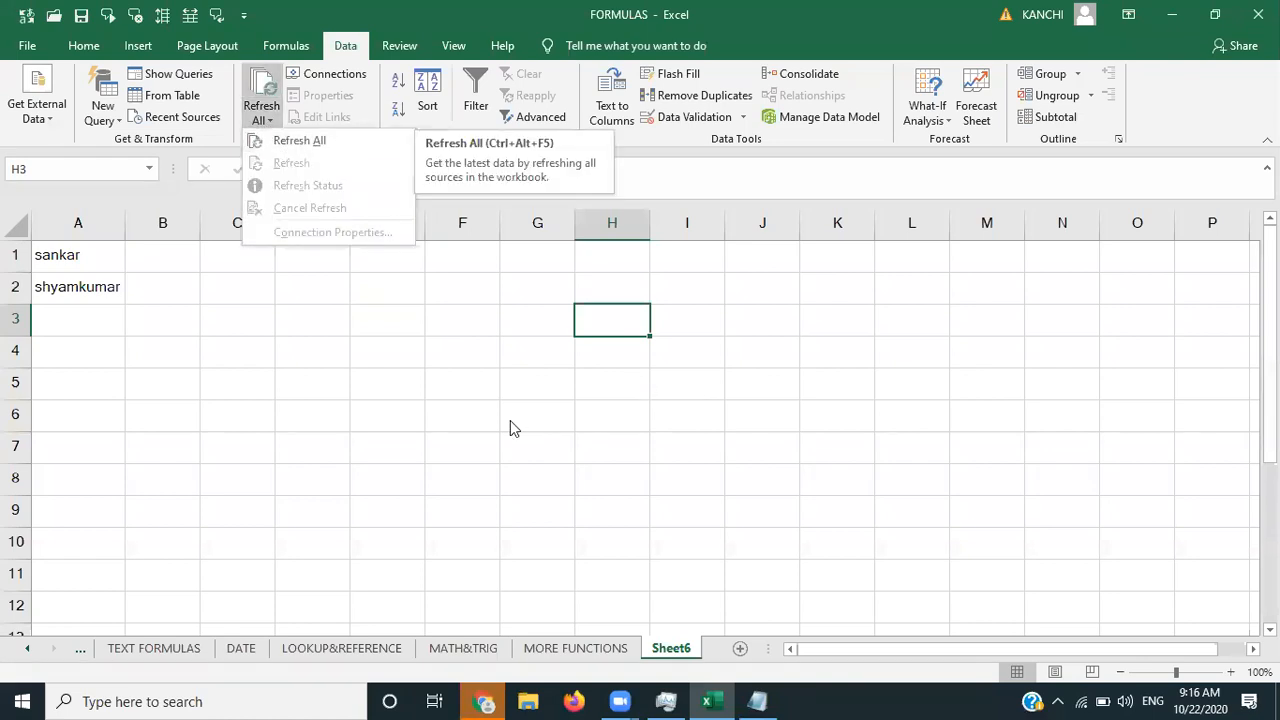
pyautogui.click(558, 421)
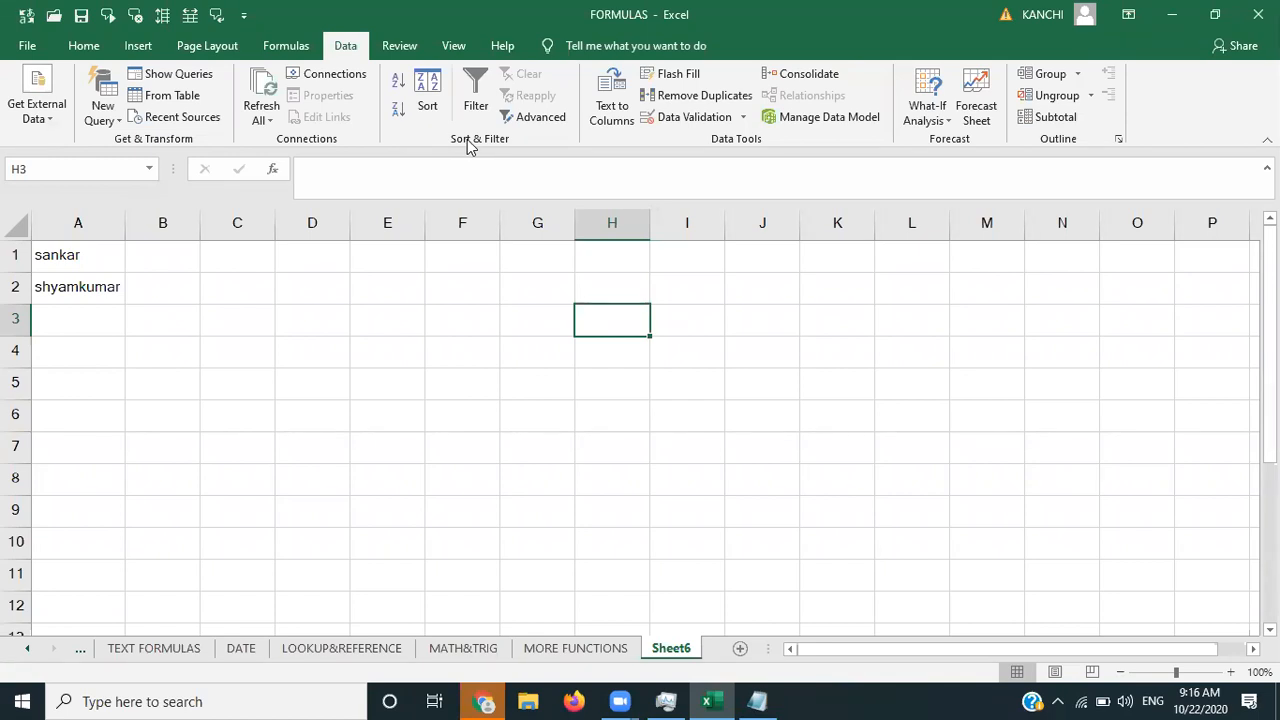
pyautogui.click(78, 250)
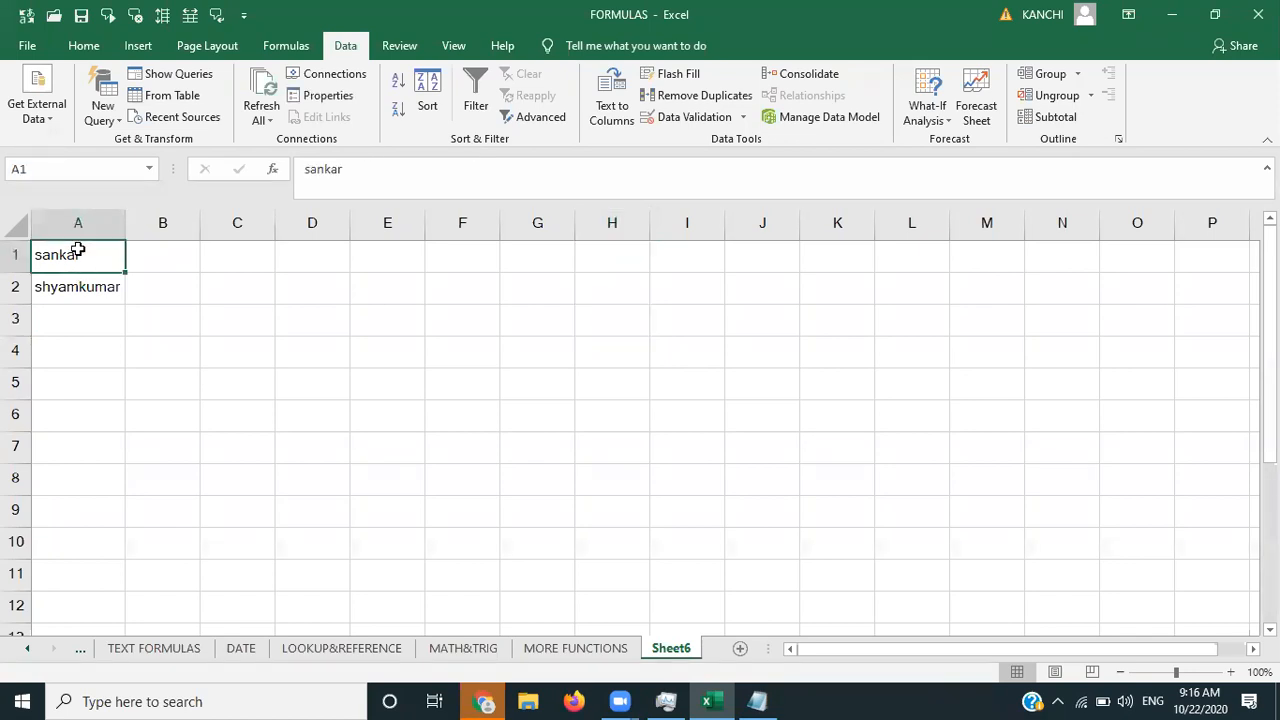
pyautogui.press('Right')
pyautogui.press('Right')
pyautogui.press('Right')
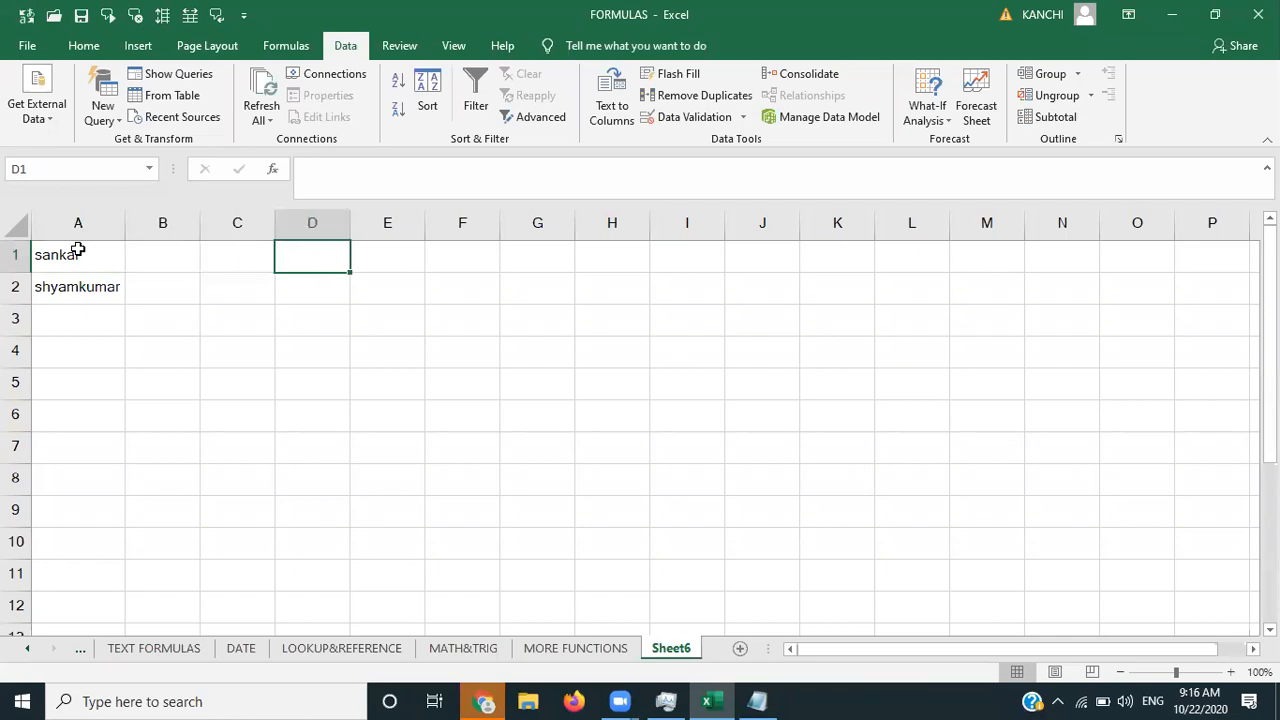
# - Enter the headers s.no, name, english, maths and science in D1:H1
pyautogui.write('s.no')
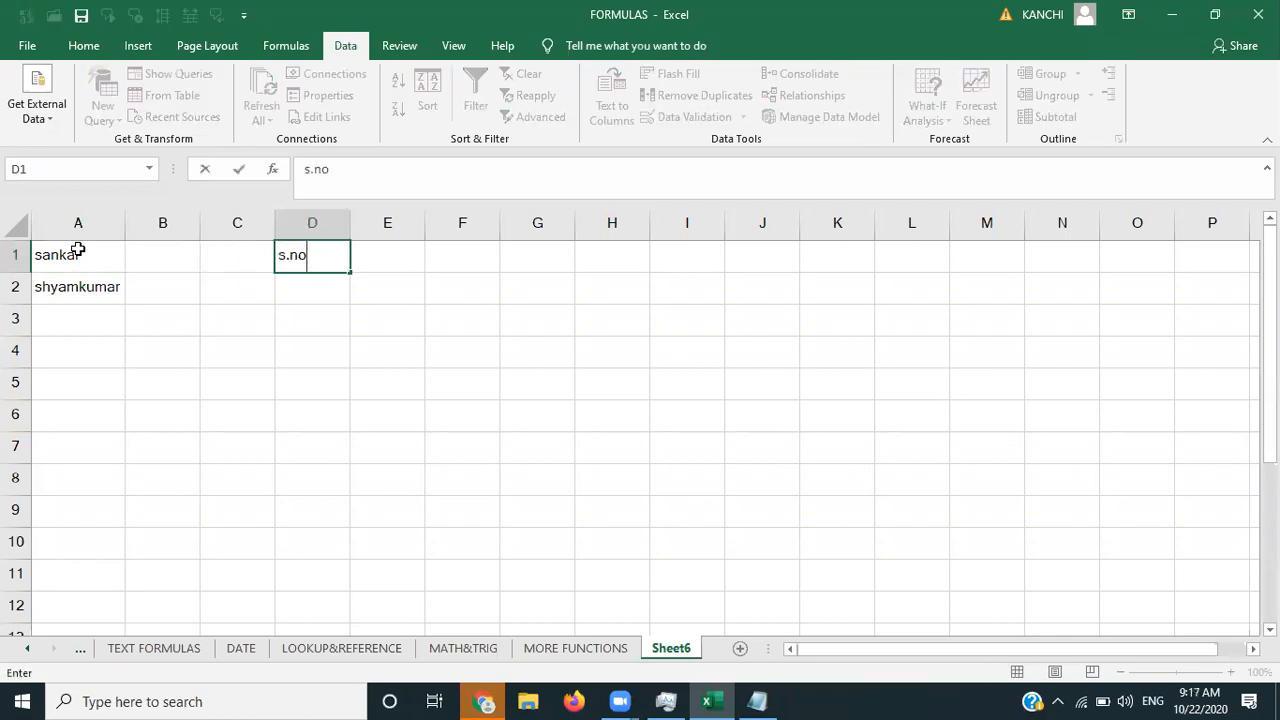
pyautogui.press('Right')
pyautogui.write('nAme')
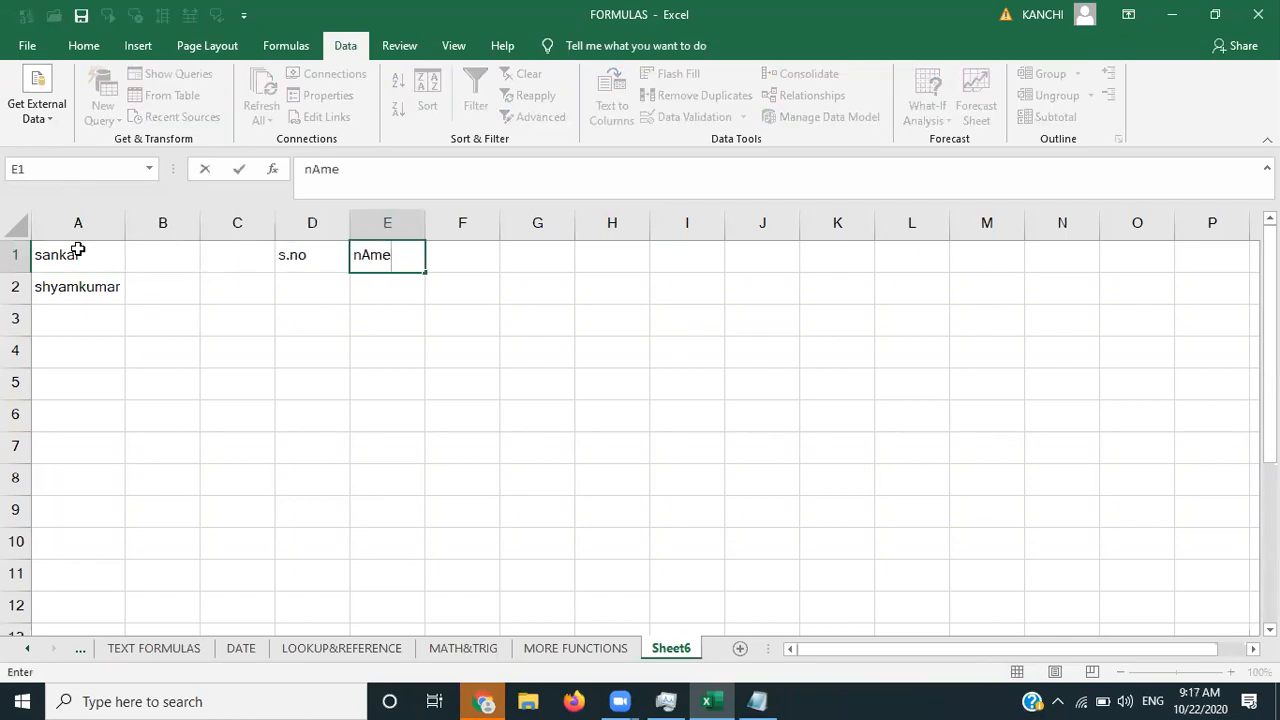
pyautogui.press('BackSpace')
pyautogui.press('BackSpace')
pyautogui.press('BackSpace')
pyautogui.write('ame')
pyautogui.press('Right')
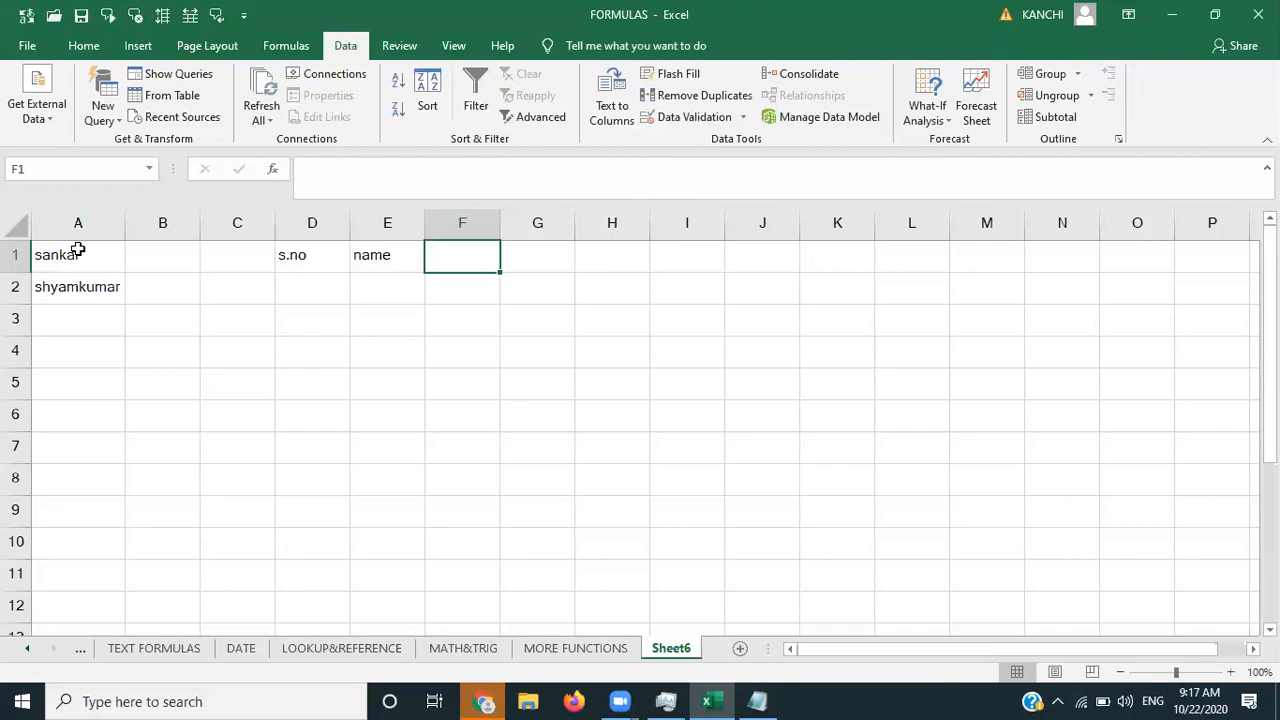
pyautogui.write('english')
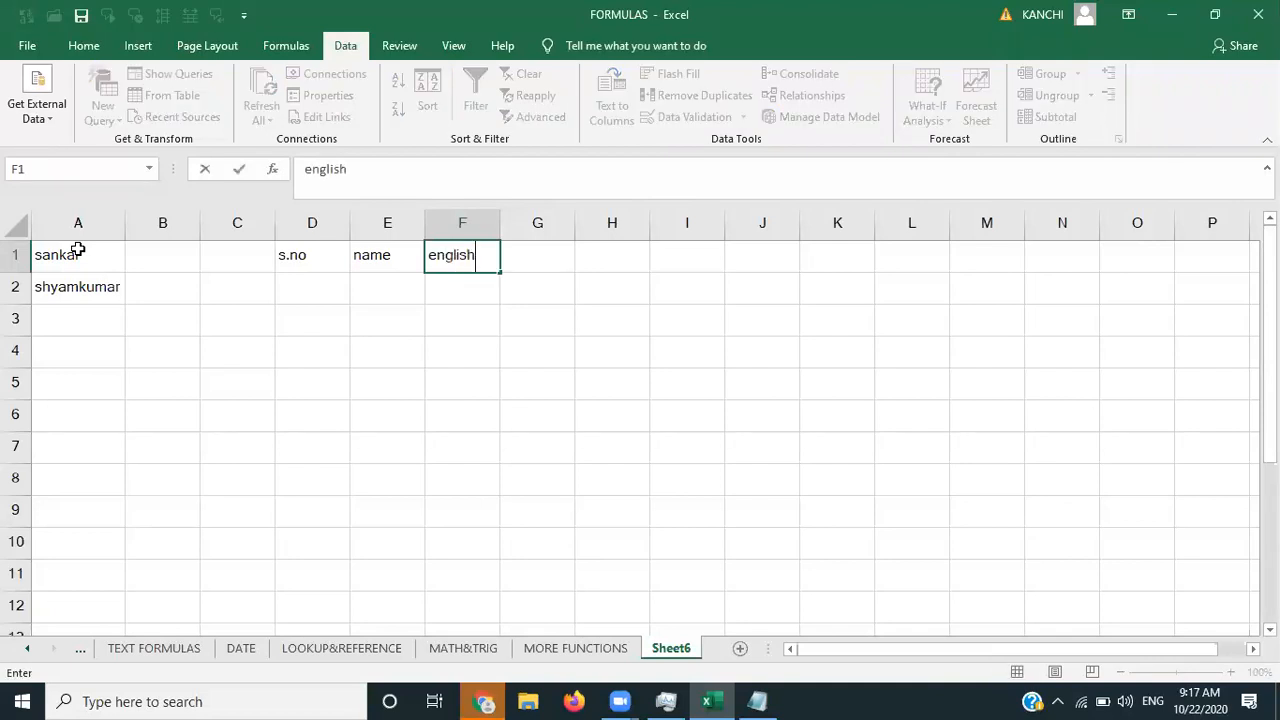
pyautogui.press('Right')
pyautogui.write('maths')
pyautogui.press('Right')
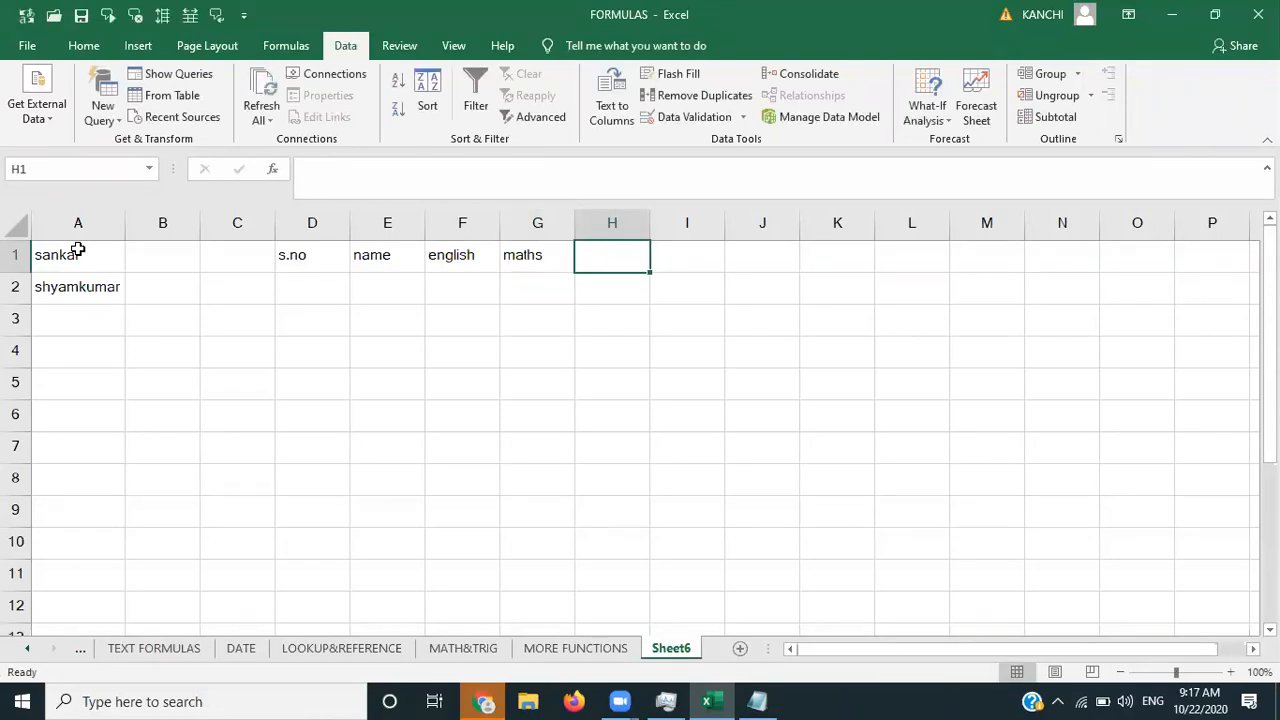
pyautogui.write('science')
pyautogui.press('Right')
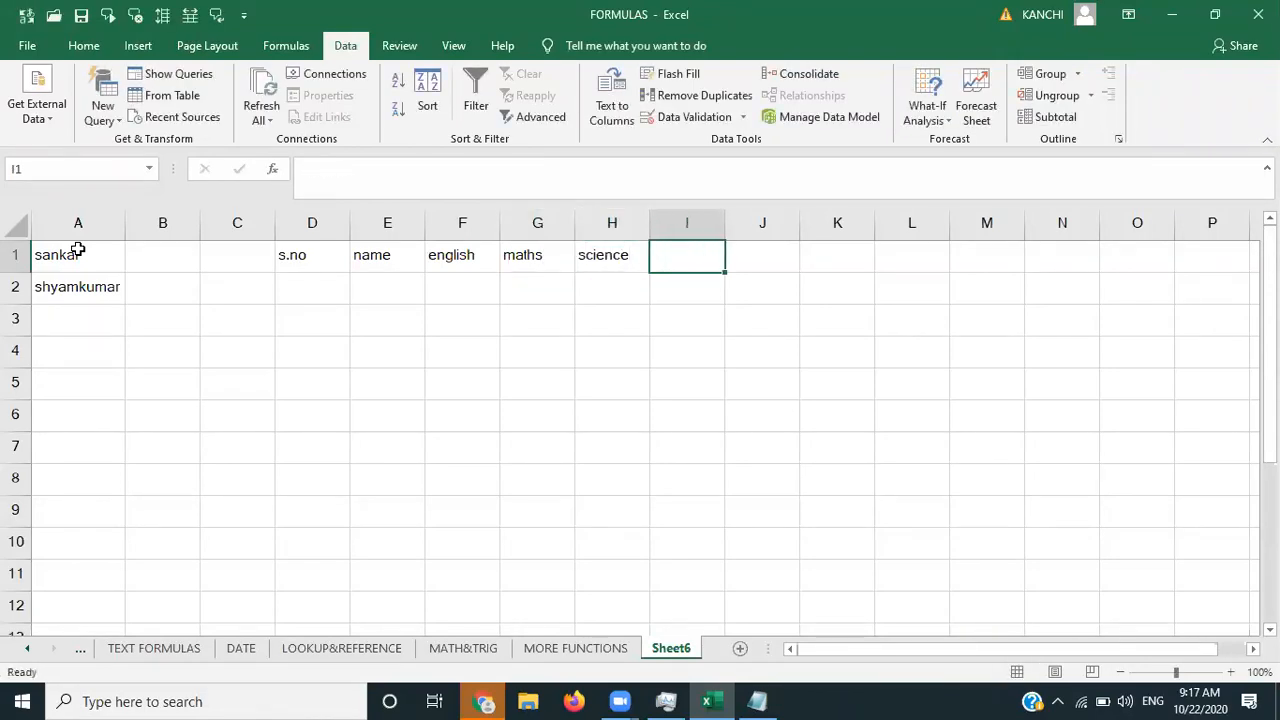
# - Number the serial column D2:D8 from 1 to 7 by filling down
pyautogui.click(337, 283)
pyautogui.write('1')
pyautogui.press('Return')
pyautogui.write('2')
pyautogui.click(337, 283)
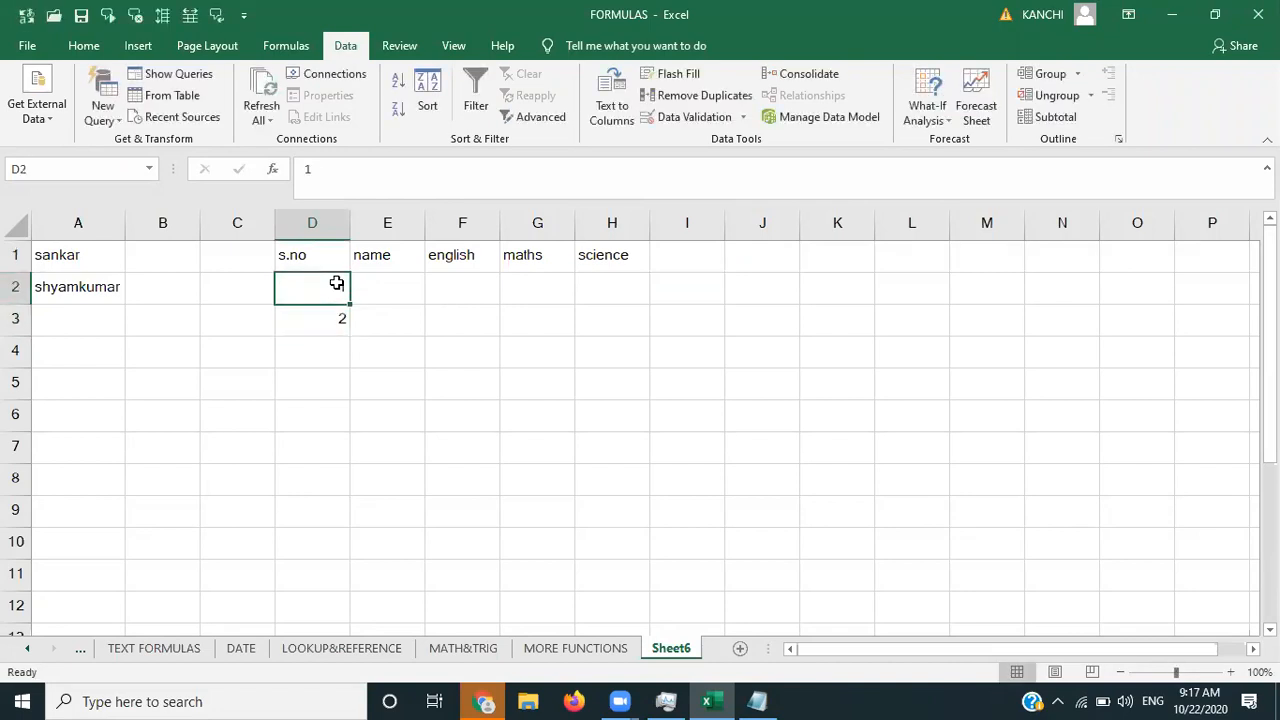
pyautogui.hotkey('shift', 'Down')
pyautogui.moveTo(350, 336); pyautogui.dragTo(354, 469)
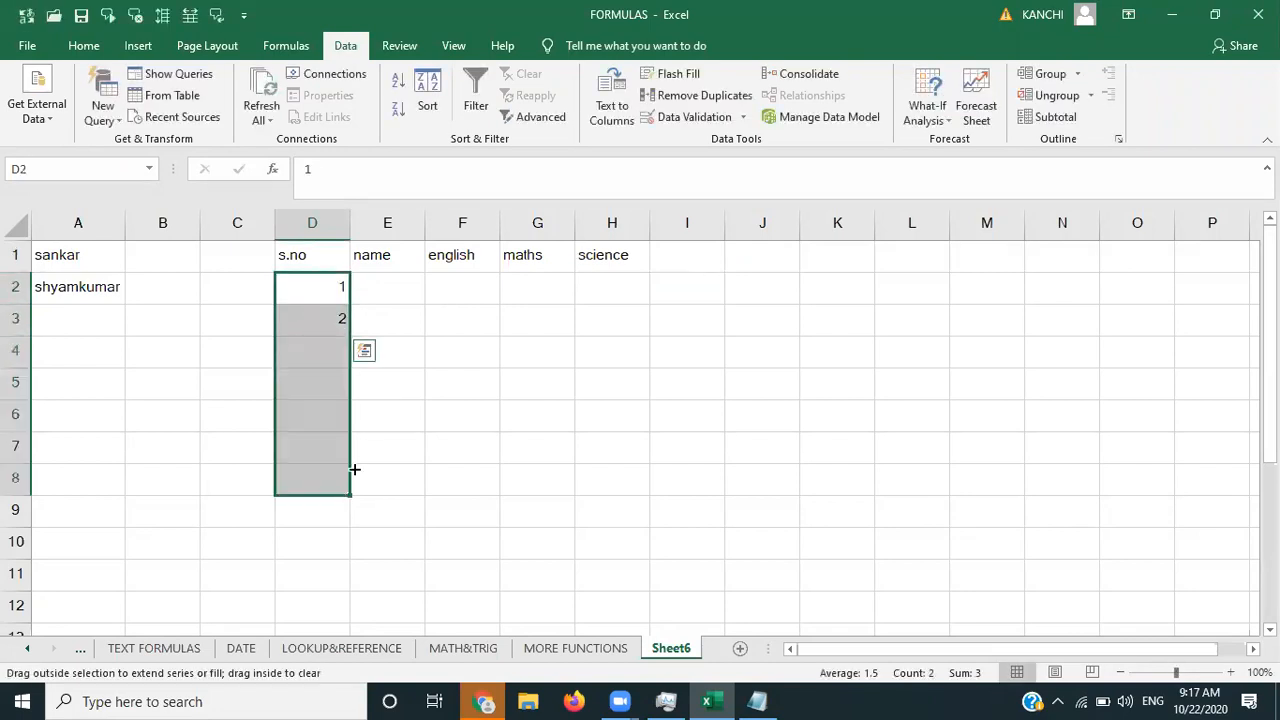
# - Enter ravi, ramu, raju, abhi, giribabu, shekar and sankar in E2:E8
pyautogui.click(397, 293)
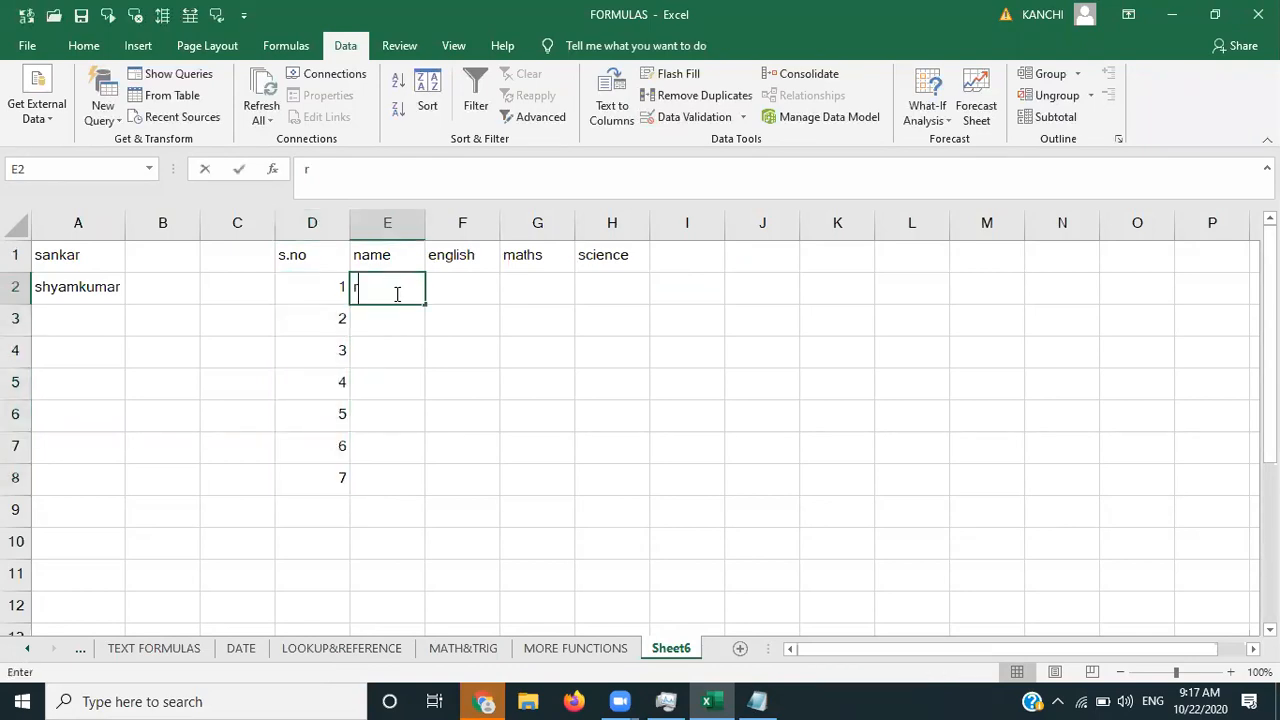
pyautogui.write('ravi')
pyautogui.press('Return')
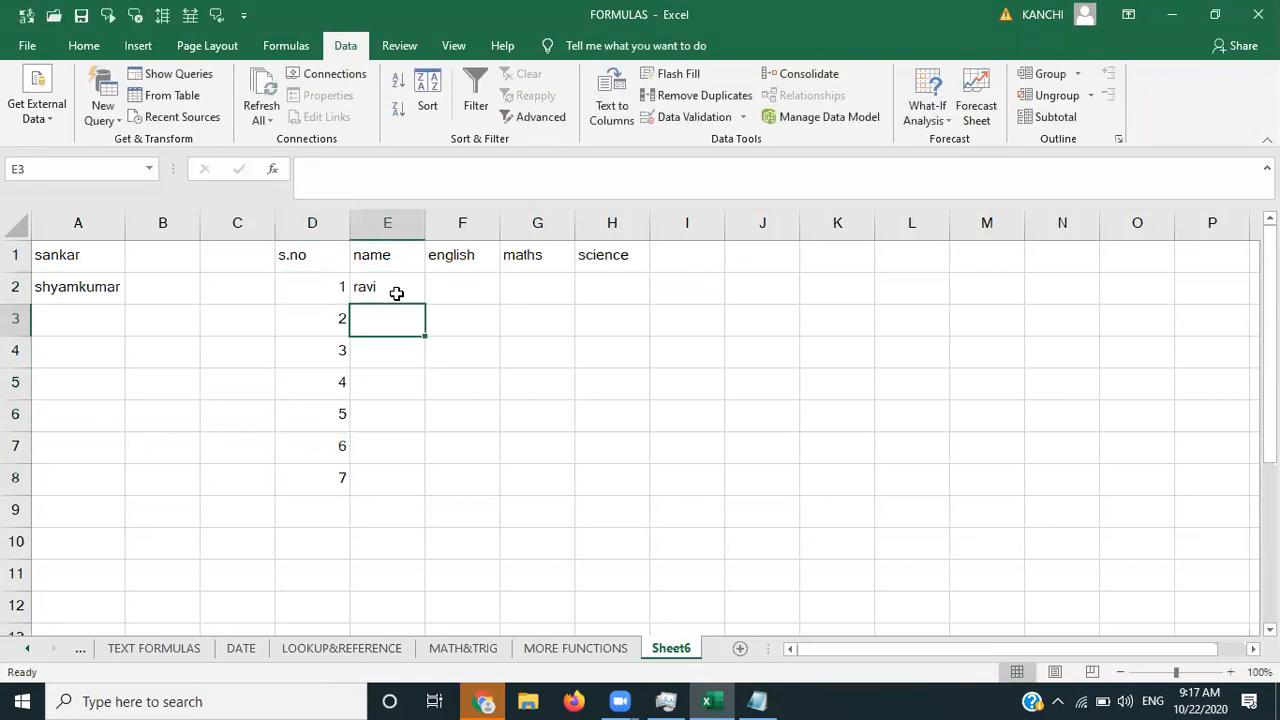
pyautogui.write('ramu')
pyautogui.press('Return')
pyautogui.write('raju')
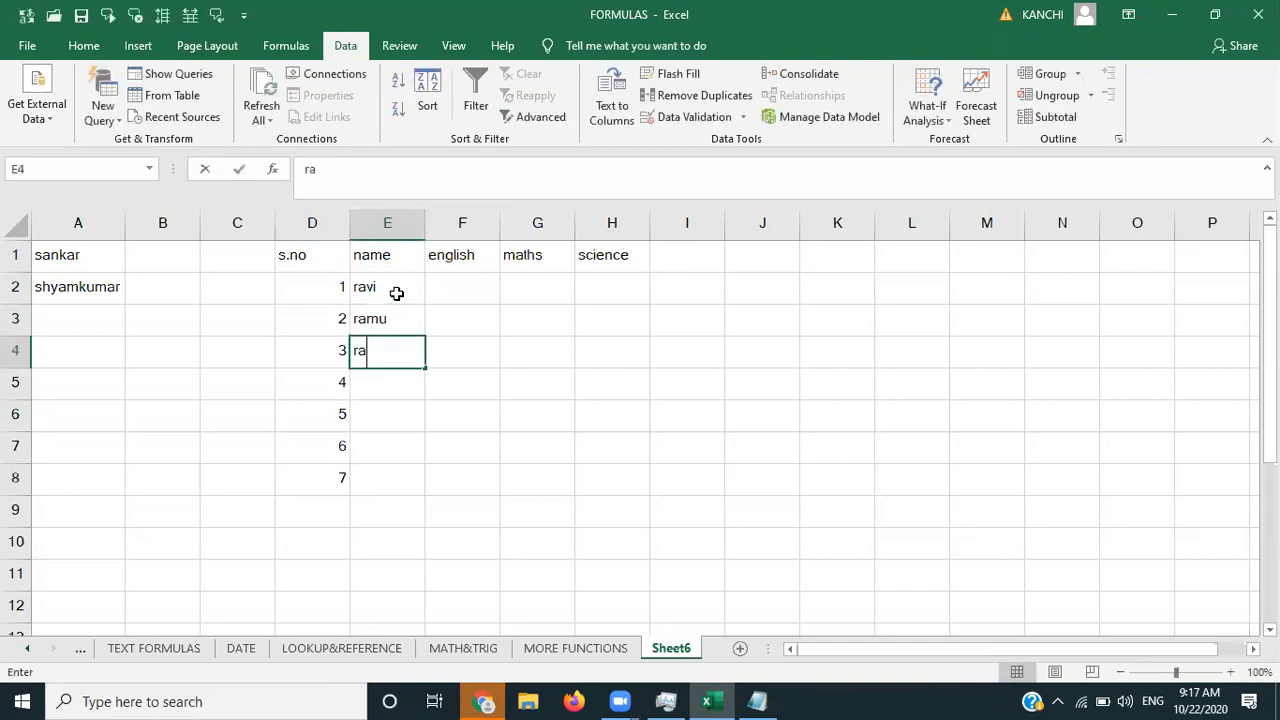
pyautogui.press('Return')
pyautogui.write('abhi')
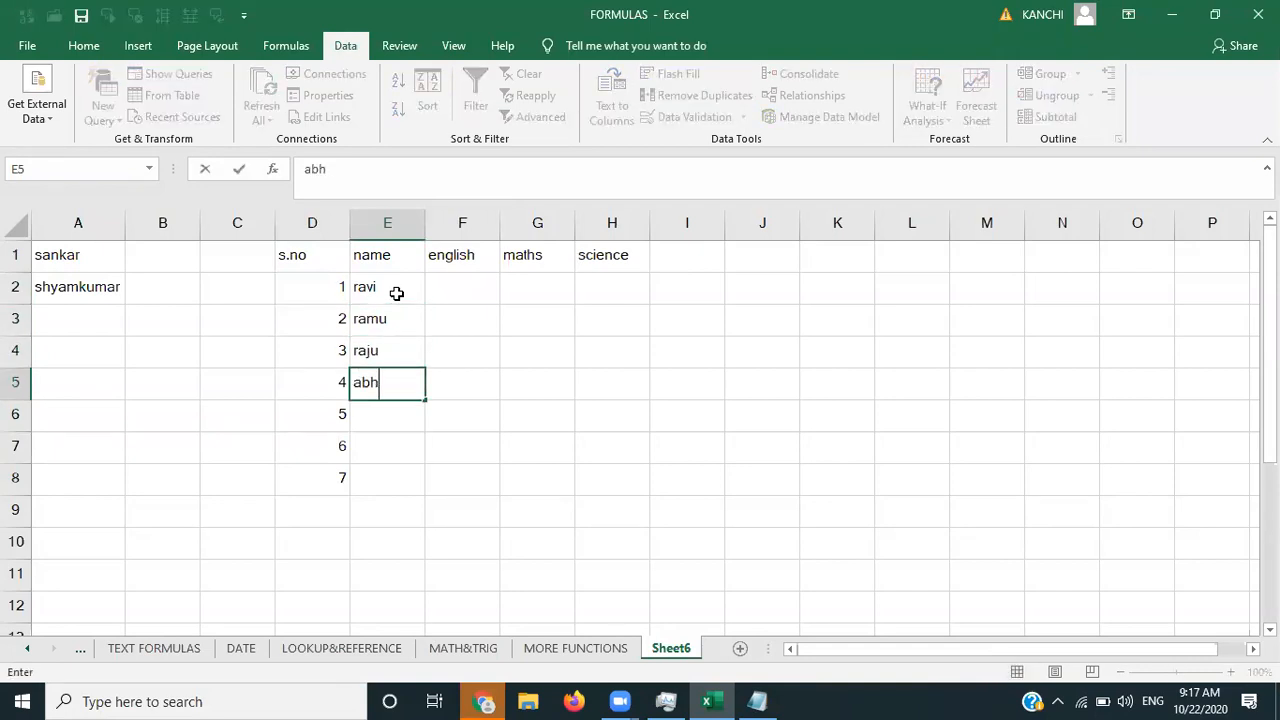
pyautogui.press('Return')
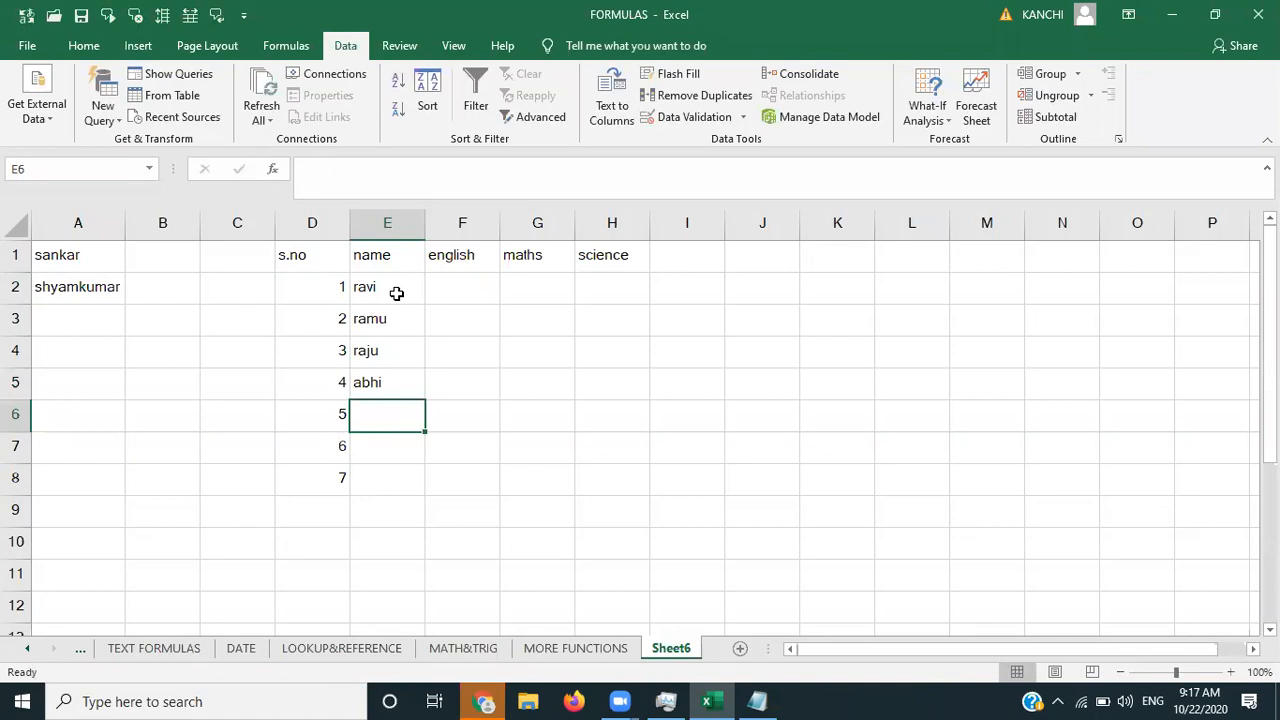
pyautogui.write('giribabu')
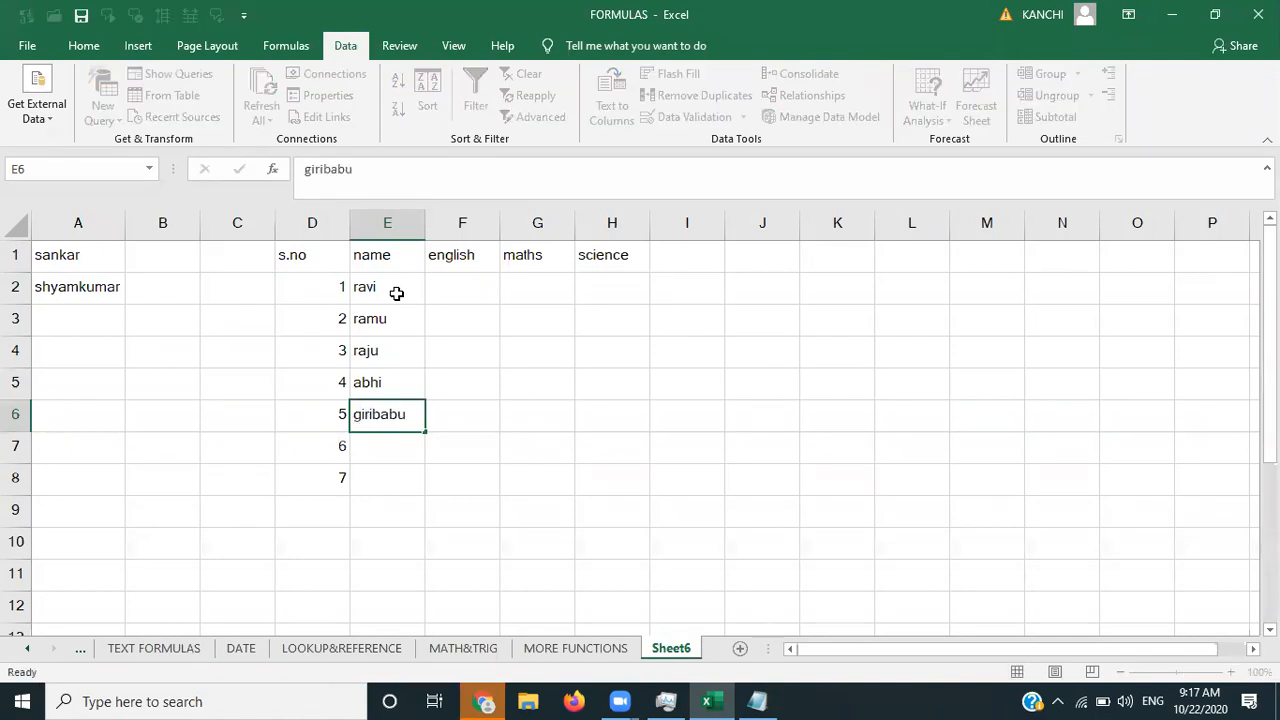
pyautogui.press('Return')
pyautogui.write('shekar')
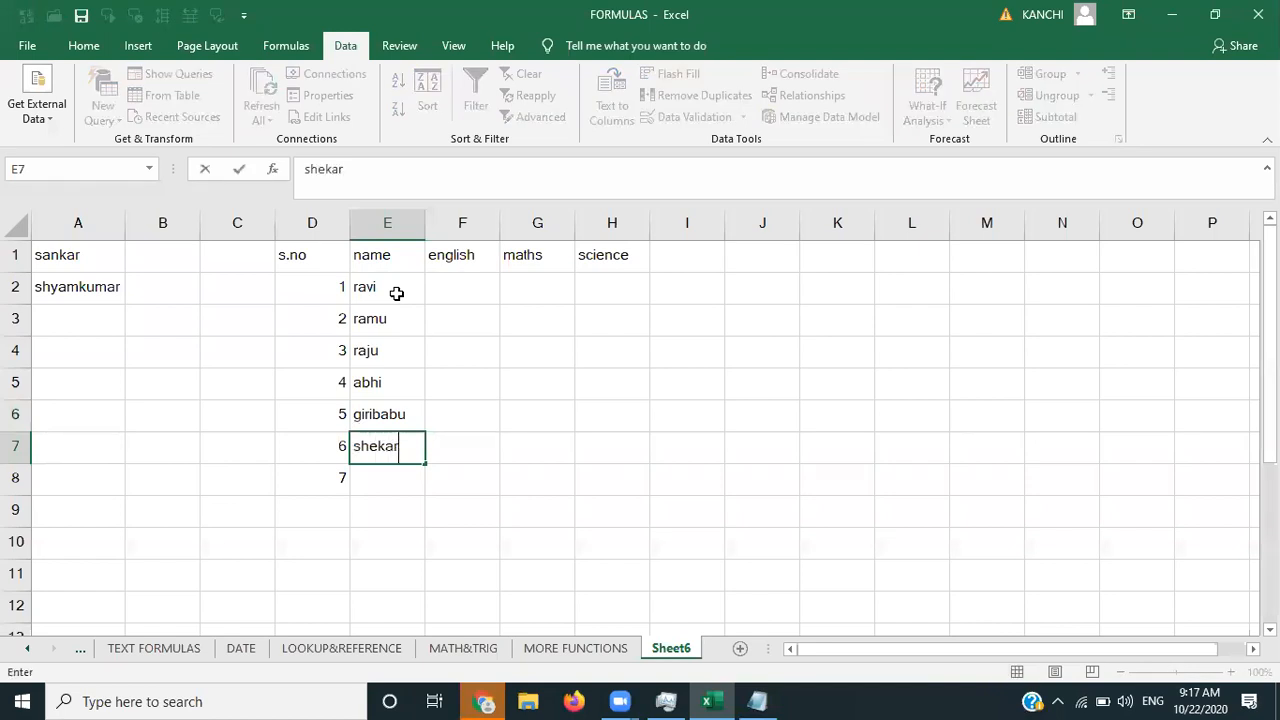
pyautogui.press('Return')
pyautogui.write('sankar')
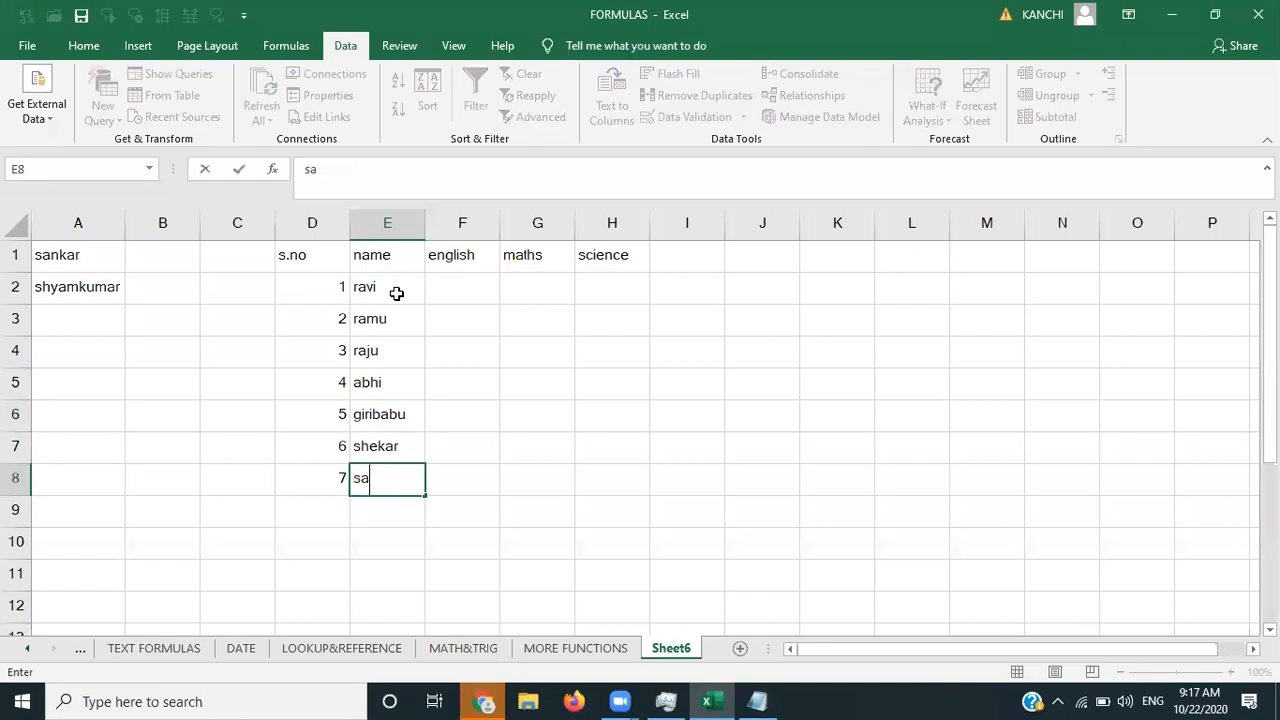
pyautogui.press('Up')
pyautogui.press('Up')
pyautogui.press('Up')
pyautogui.press('Up')
pyautogui.press('Up')
pyautogui.press('Up')
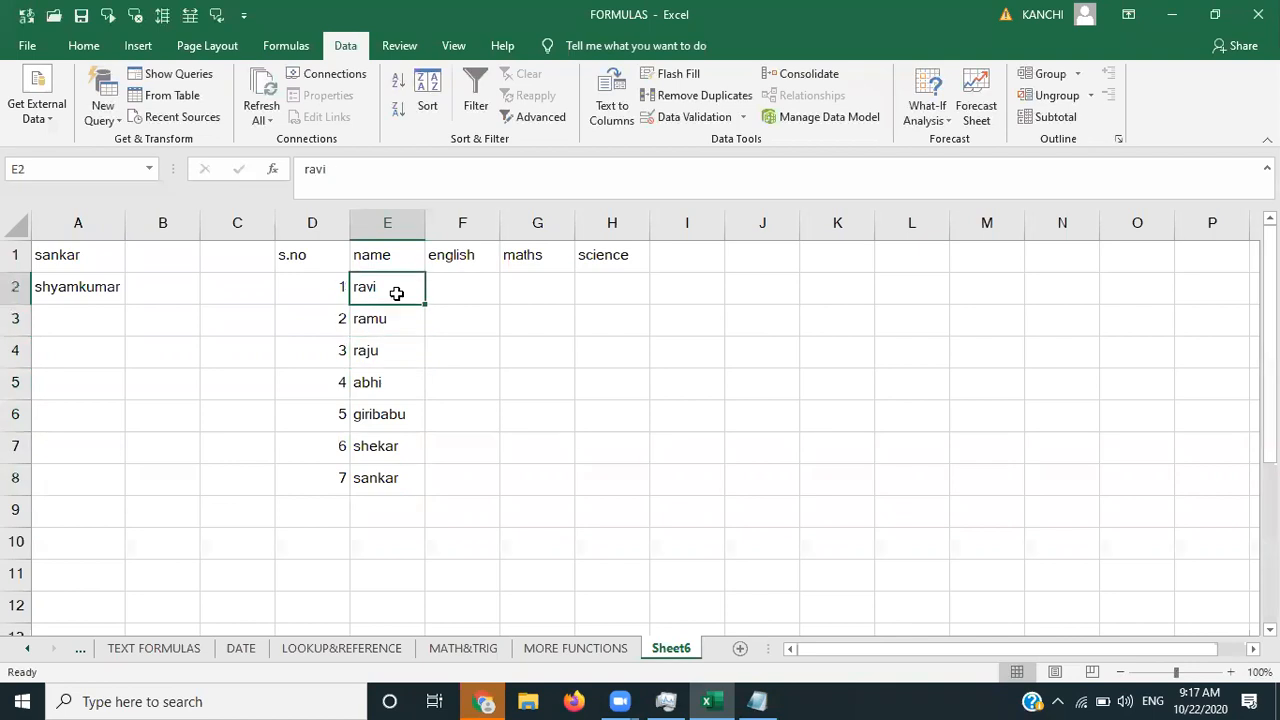
pyautogui.press('Right')
# - Enter =RANDBETWEEN(0,100) in F2 using formula autocomplete
pyautogui.write('=r')
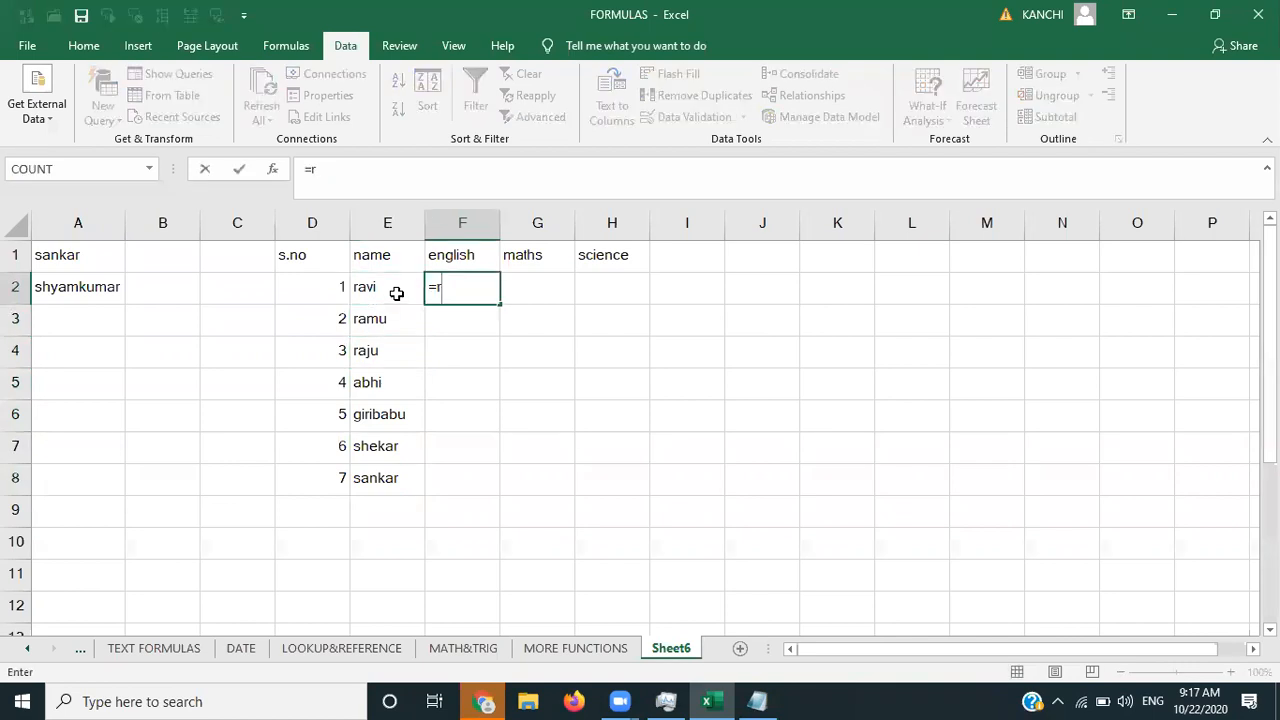
pyautogui.write('ando')
pyautogui.press('BackSpace')
pyautogui.press('Tab')
pyautogui.press('BackSpace')
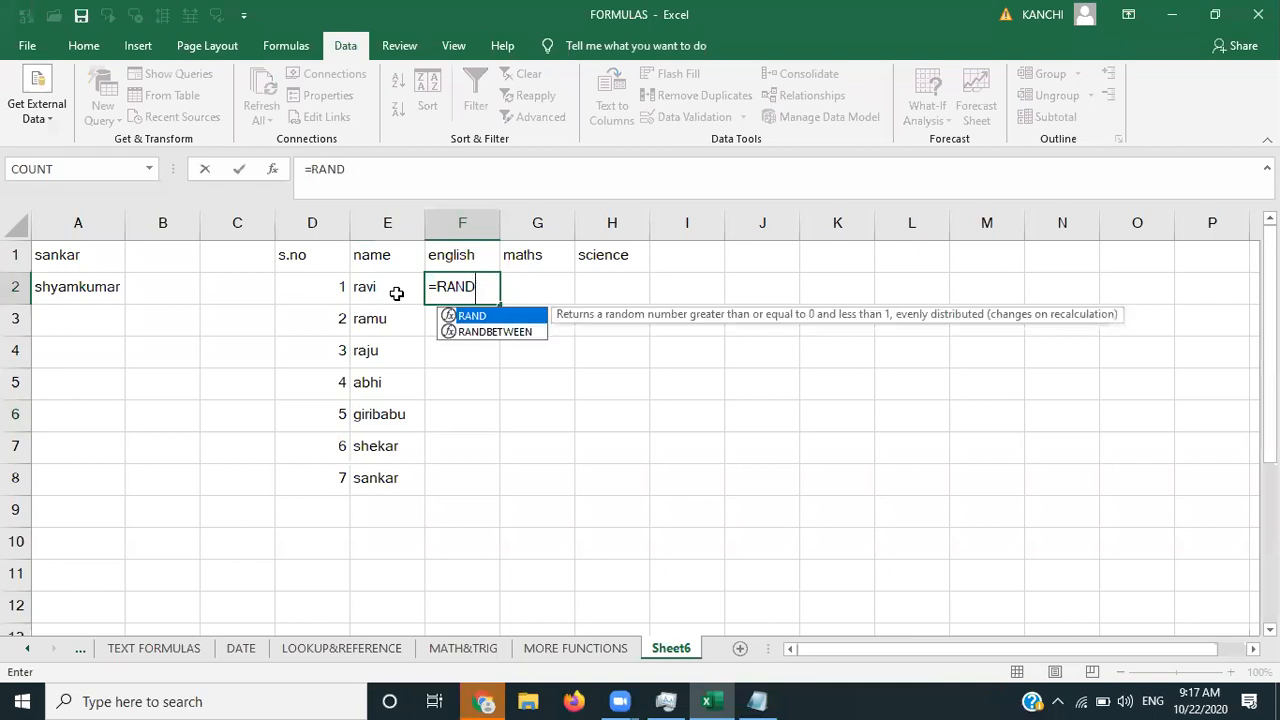
pyautogui.press('Down')
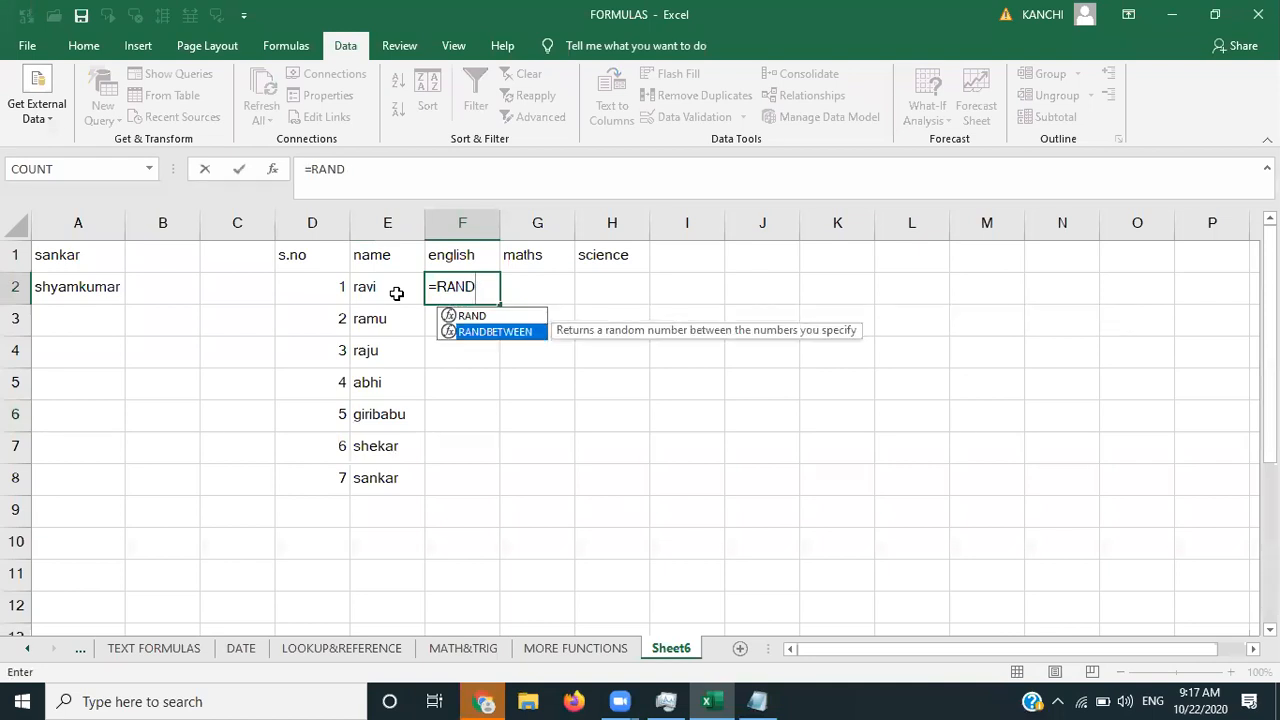
pyautogui.press('Tab')
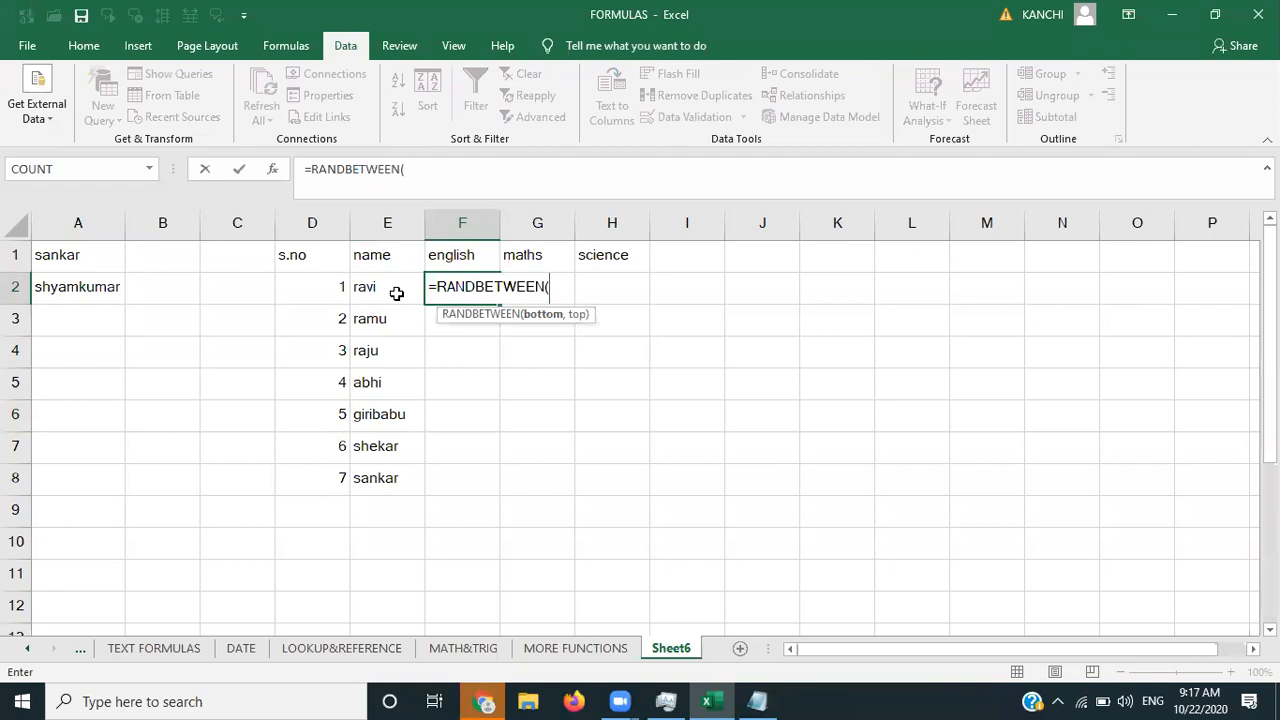
pyautogui.write('0,100)')
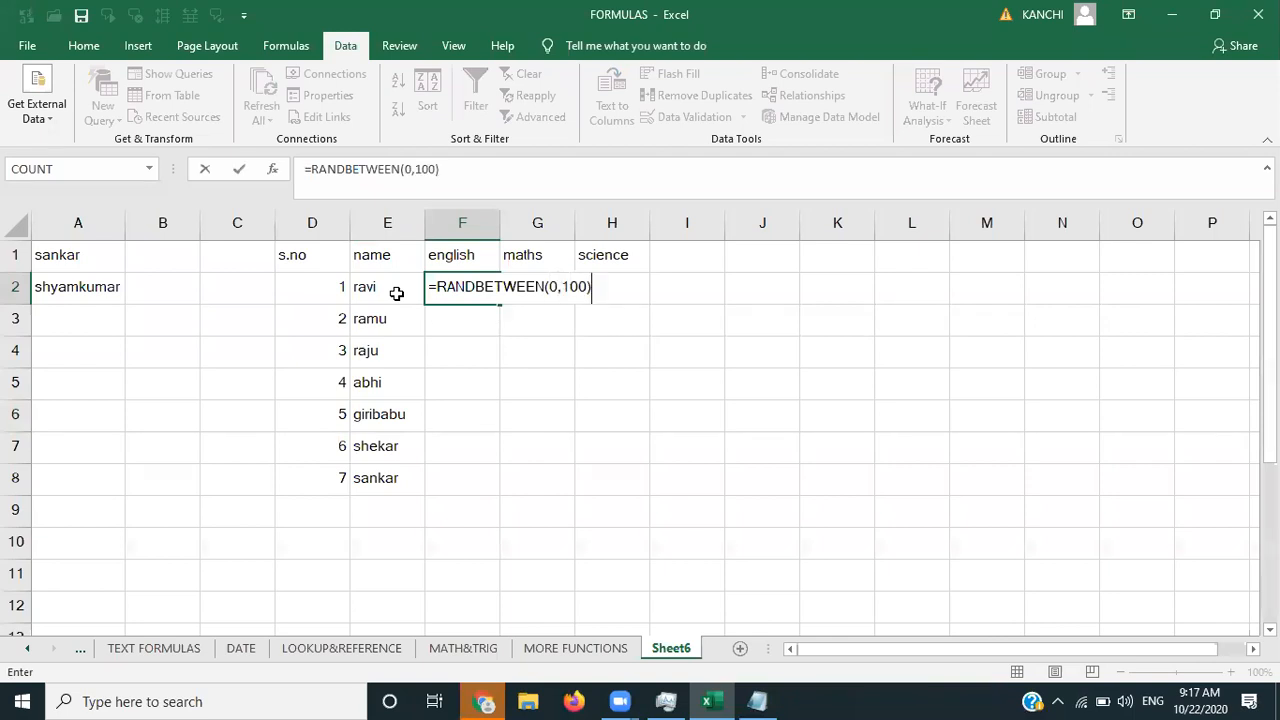
pyautogui.press('Return')
# - Fill the RANDBETWEEN formula across and down to cover F2:H8
pyautogui.click(484, 284)
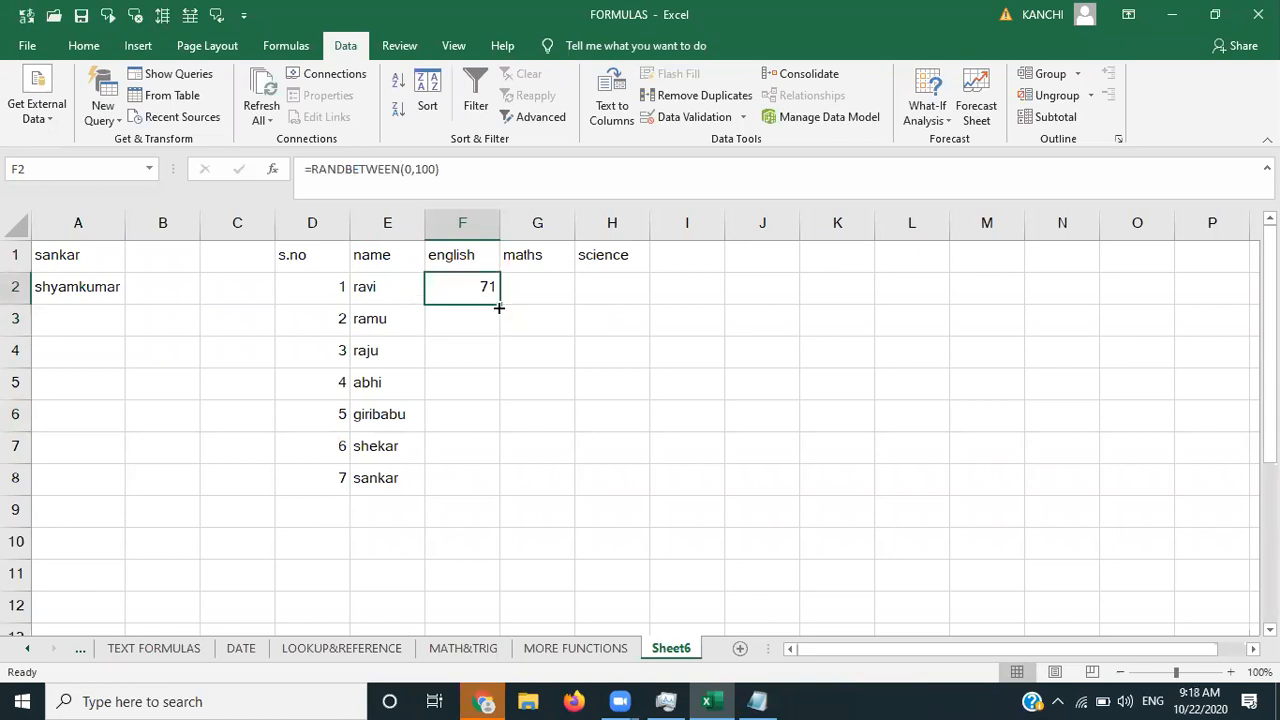
pyautogui.moveTo(500, 303); pyautogui.dragTo(669, 491)
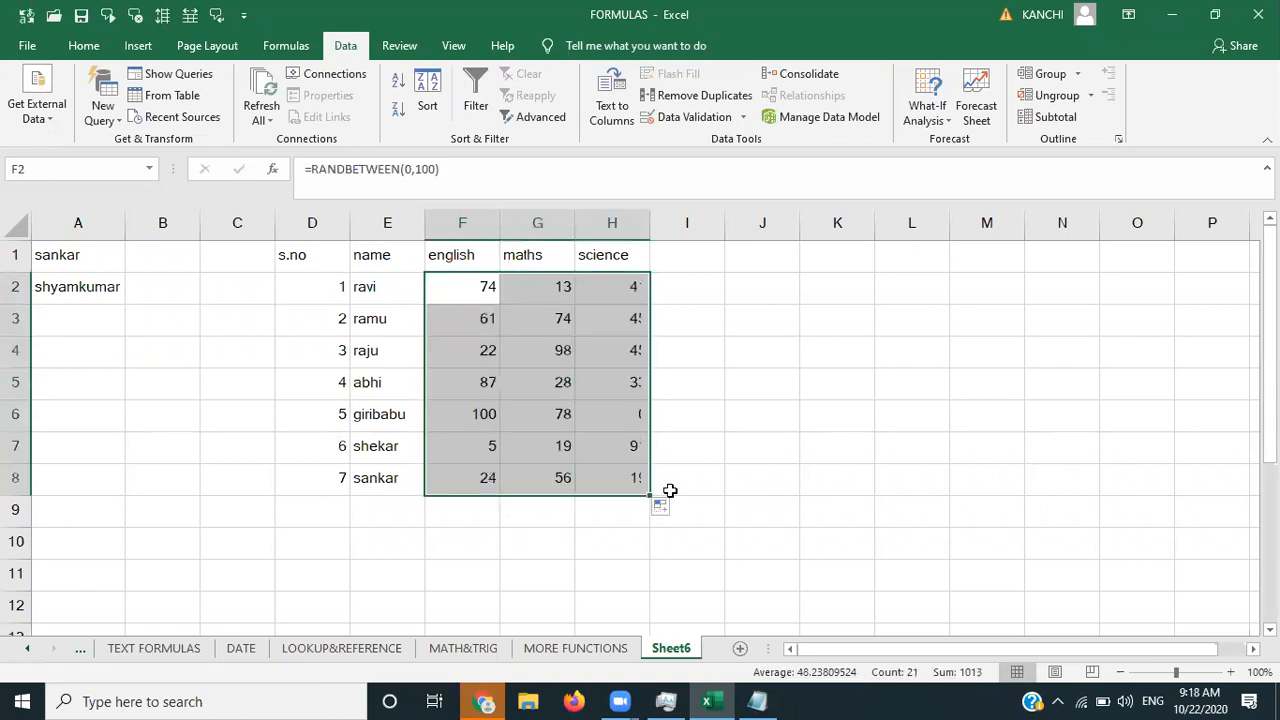
pyautogui.click(758, 466)
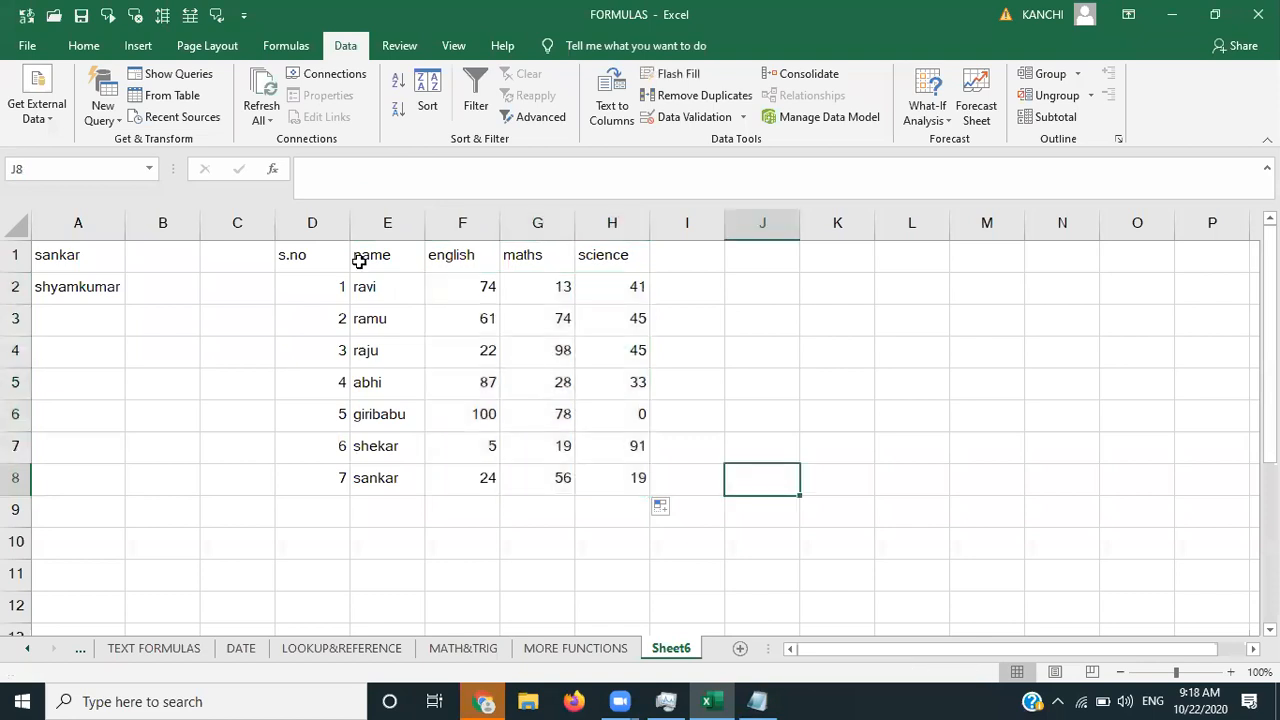
# - Apply All Borders to the marks table D1:H8
pyautogui.click(293, 256)
pyautogui.hotkey('shift', 'Right')
pyautogui.hotkey('shift', 'Right')
pyautogui.hotkey('shift', 'Right')
pyautogui.hotkey('shift', 'Right')
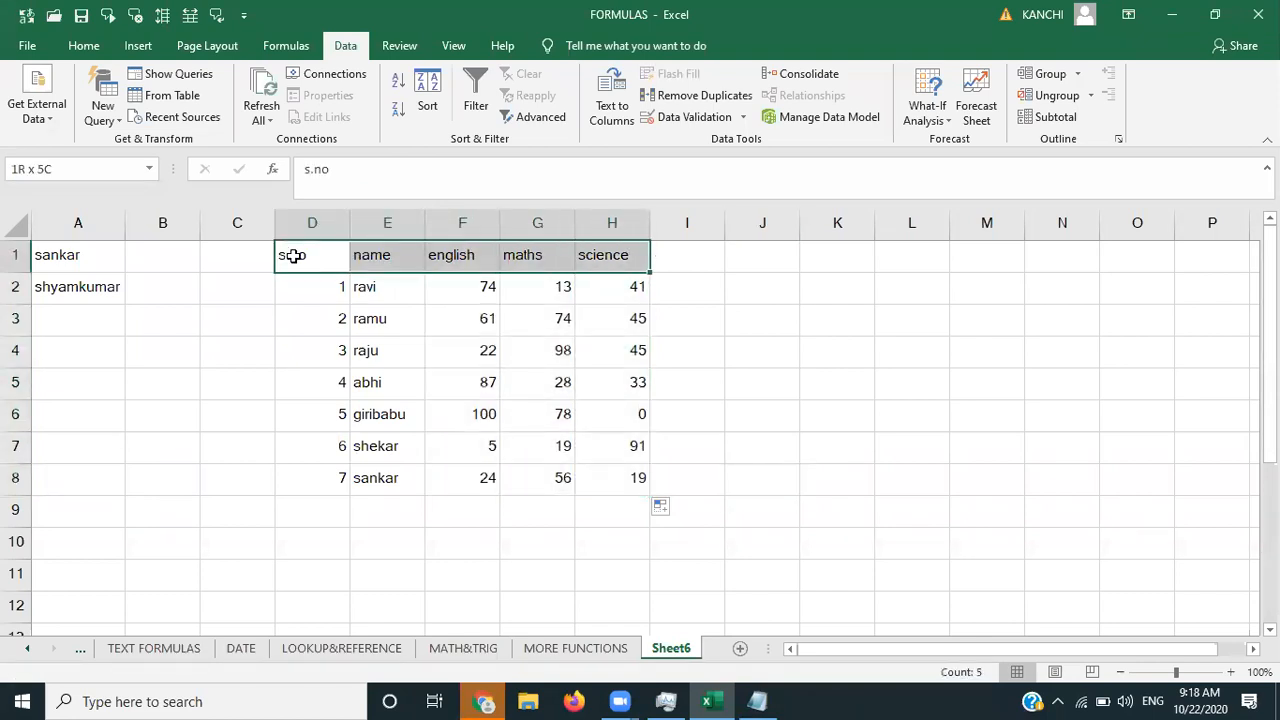
pyautogui.hotkey('shift', 'Down')
pyautogui.hotkey('ctrl', 'shift', 'Down')
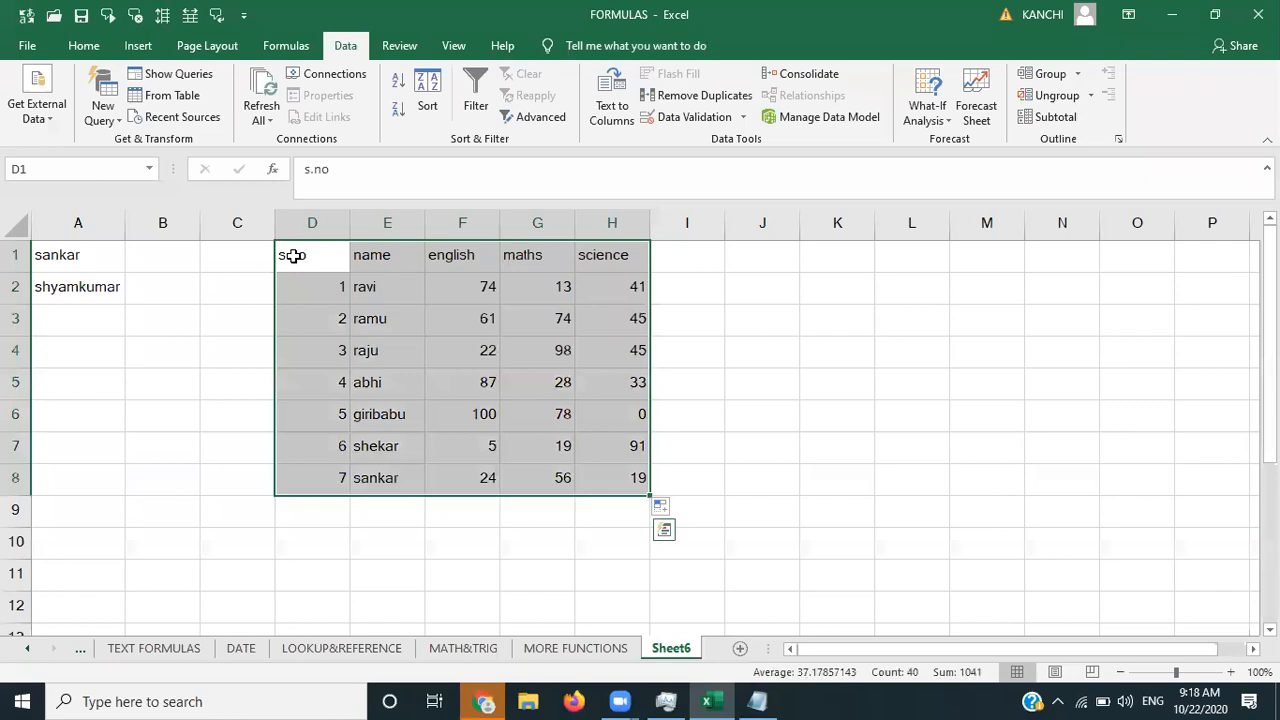
pyautogui.click(88, 52)
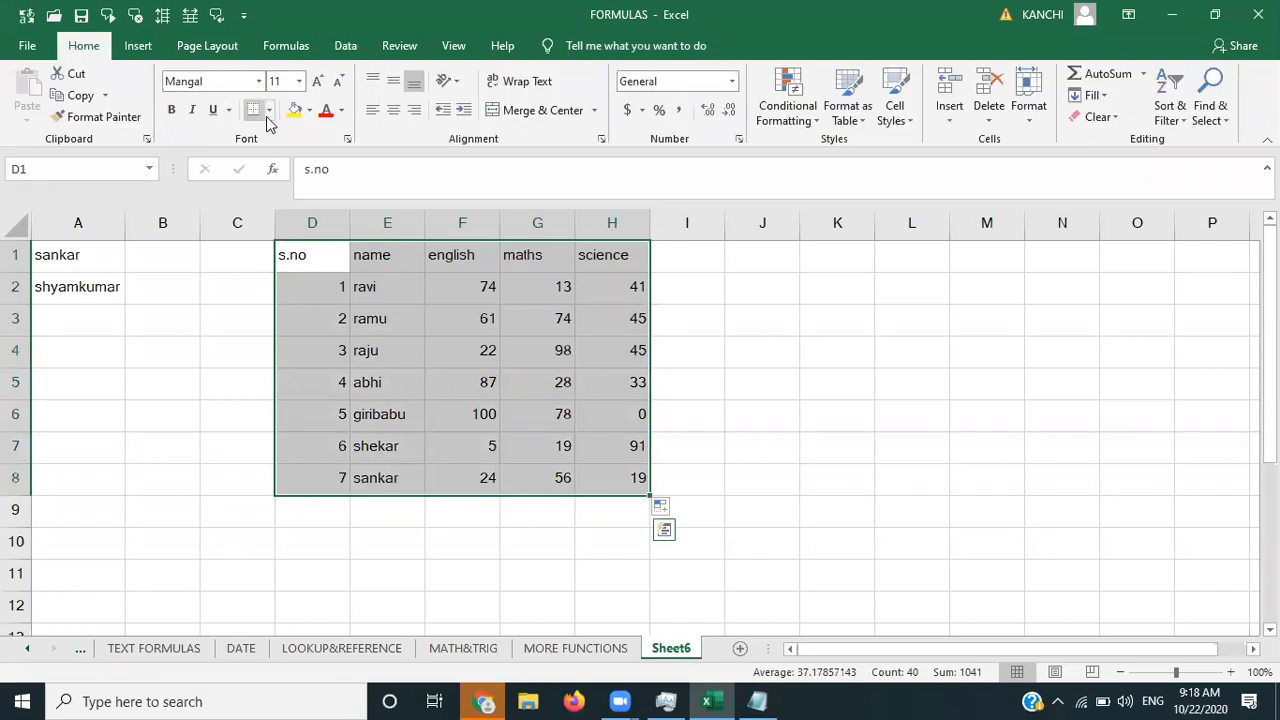
pyautogui.click(269, 110)
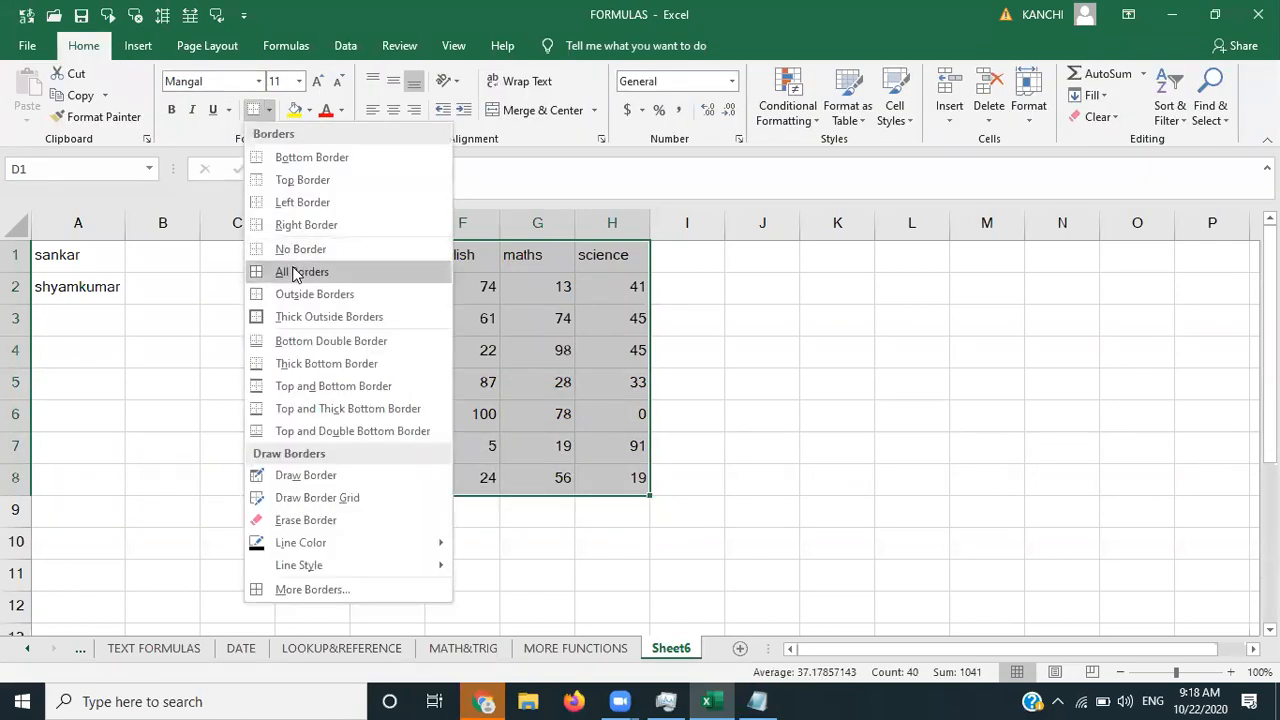
pyautogui.click(297, 268)
pyautogui.click(865, 385)
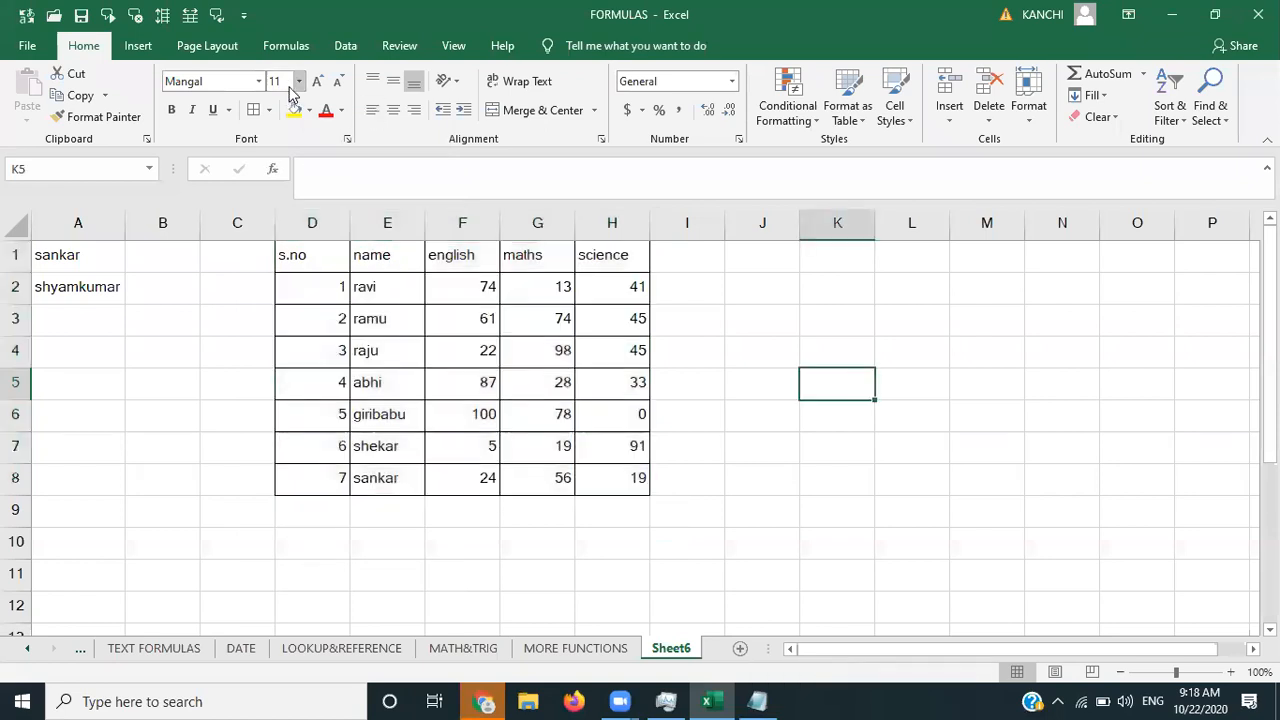
pyautogui.click(346, 47)
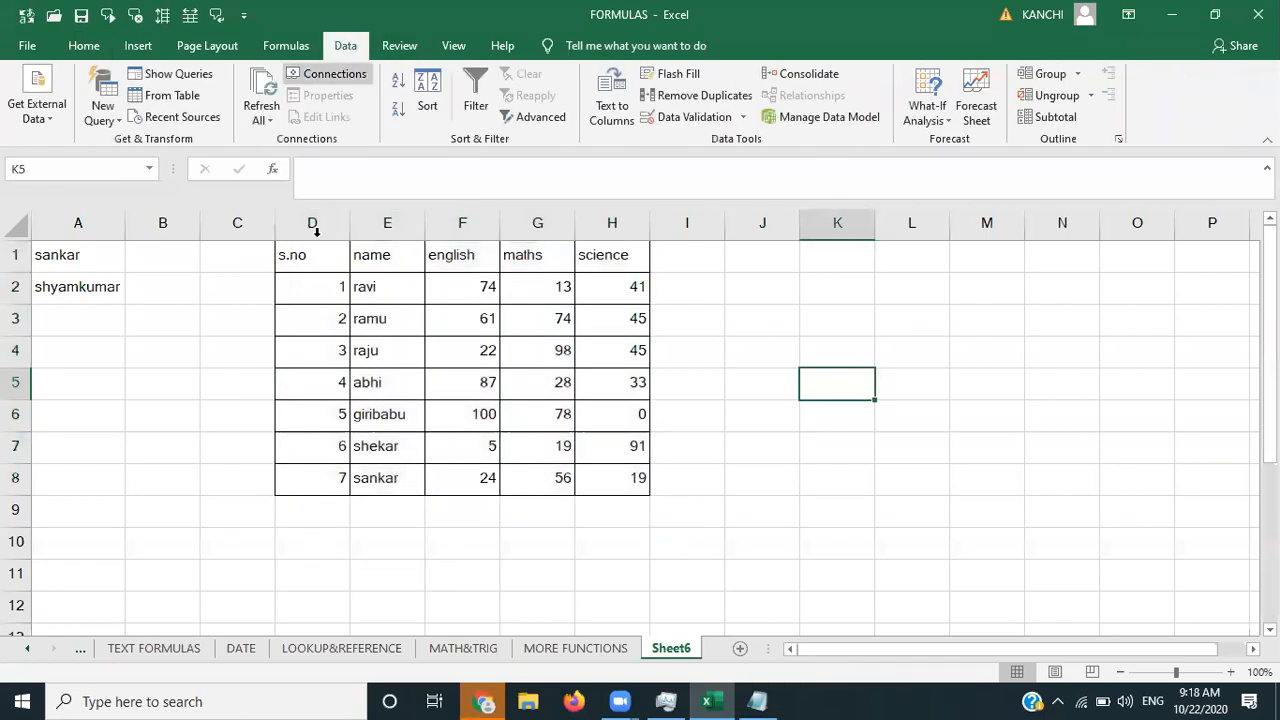
# - Sort by the name column A to Z, expanding the selection so rows stay together
pyautogui.click(386, 233)
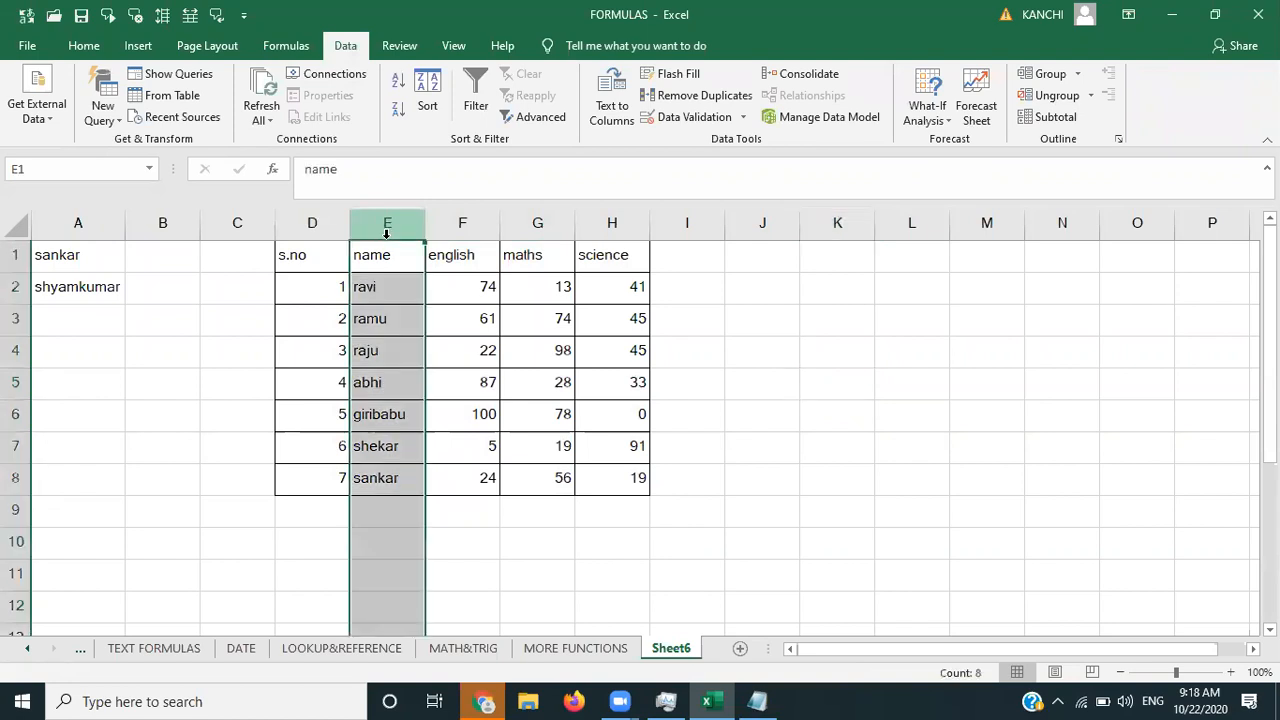
pyautogui.click(399, 77)
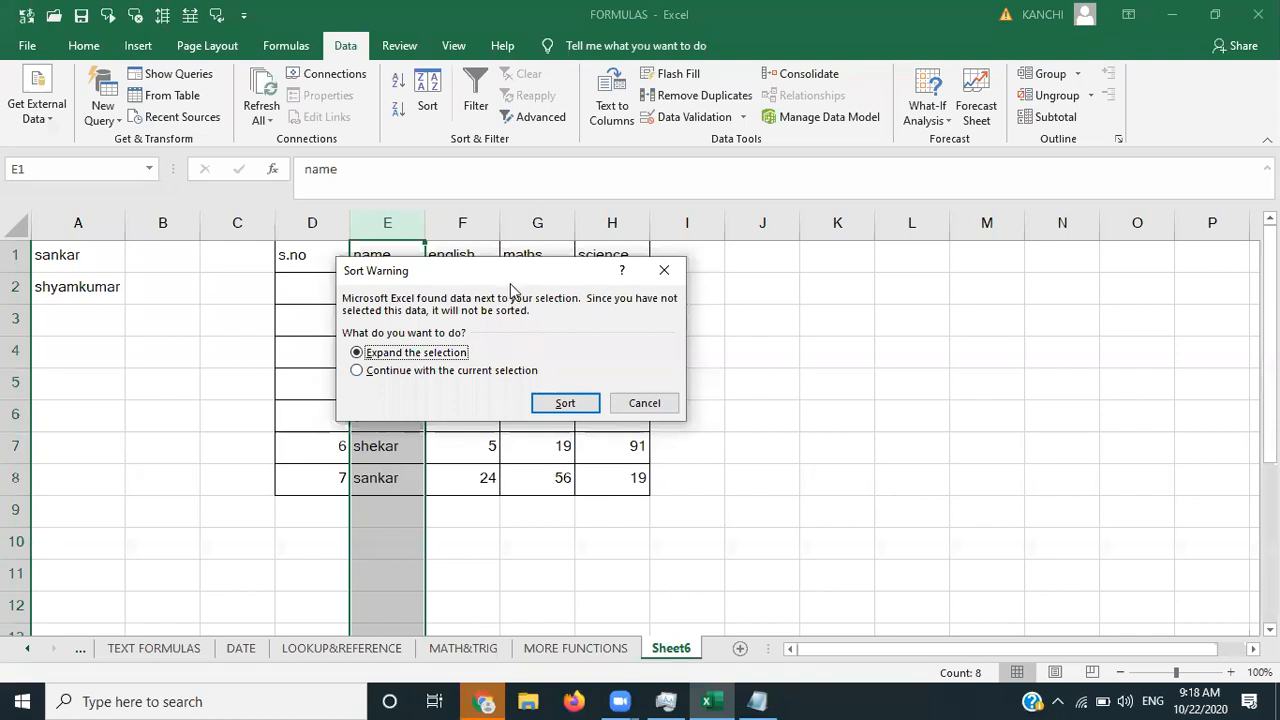
pyautogui.moveTo(510, 283); pyautogui.dragTo(825, 277)
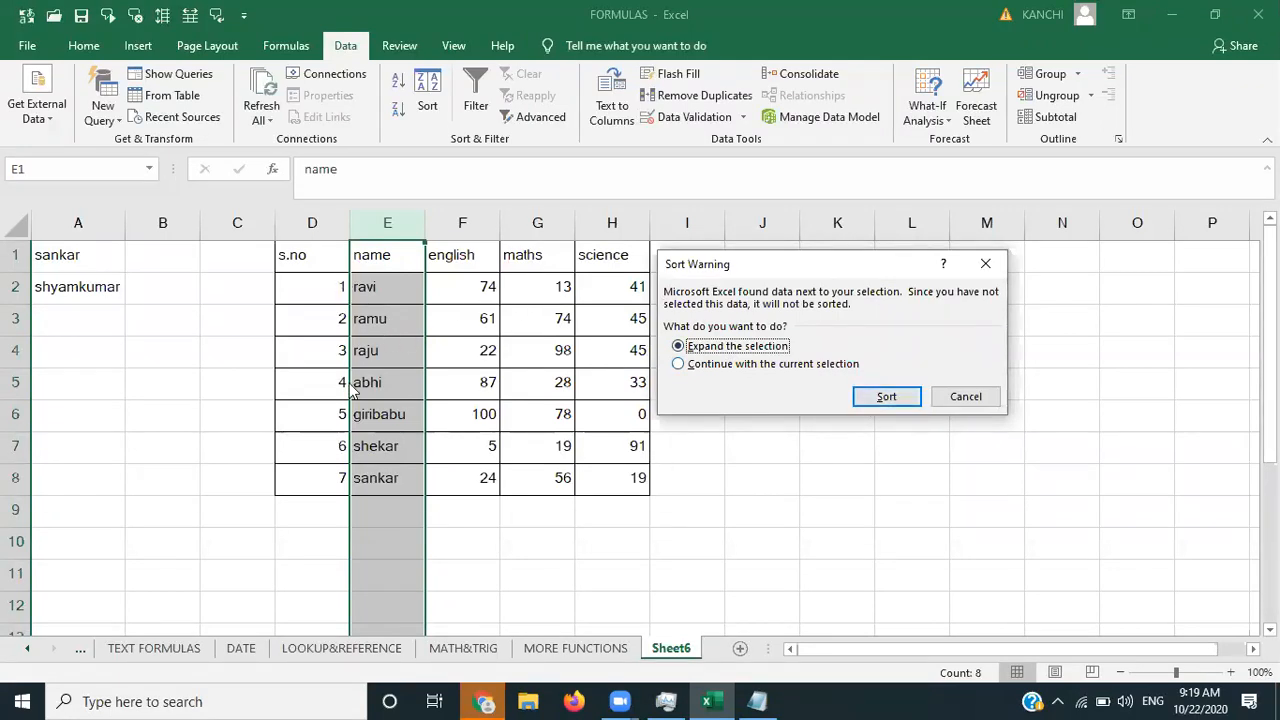
pyautogui.click(887, 396)
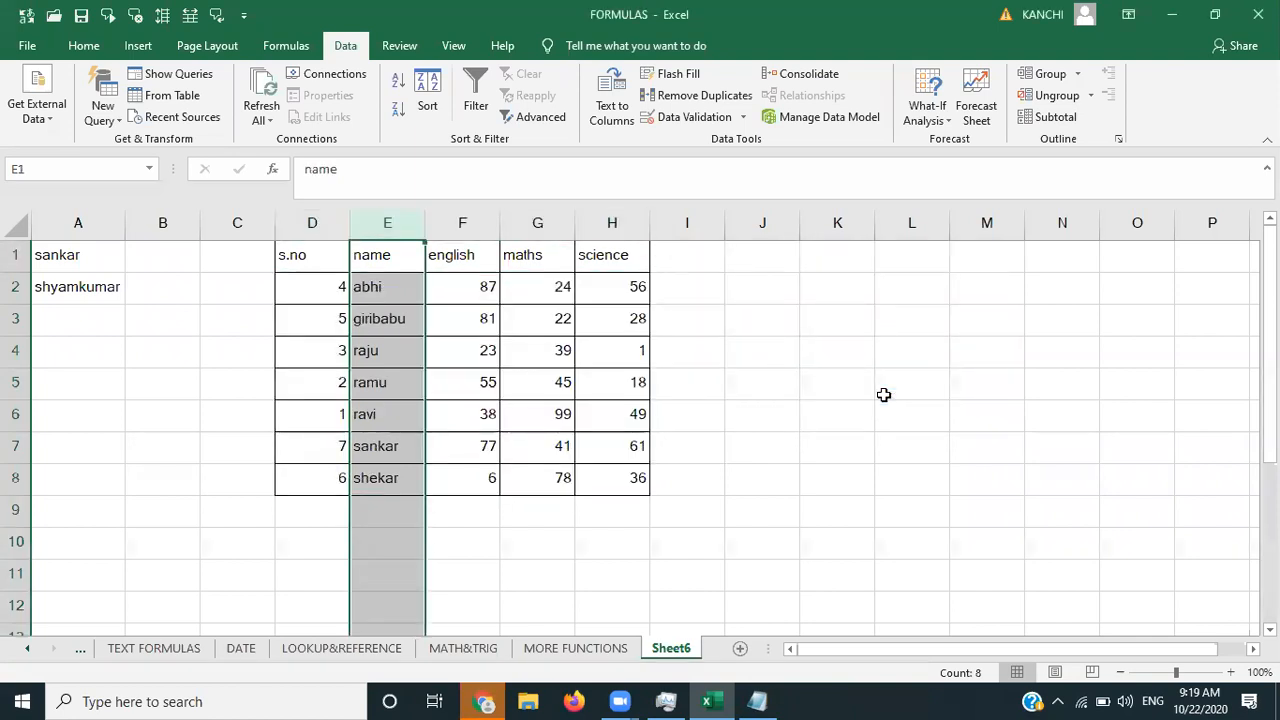
pyautogui.click(884, 395)
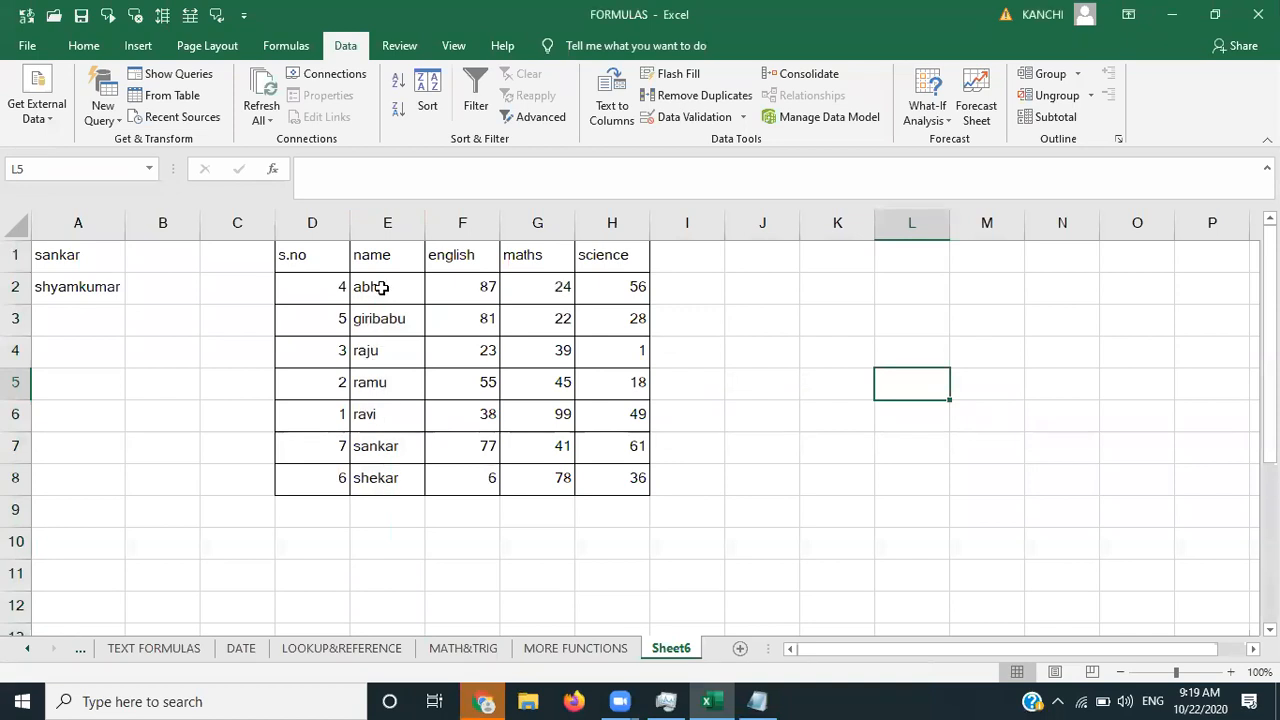
# - Sort by the name column Z to A, expanding the selection to the whole table
pyautogui.click(368, 222)
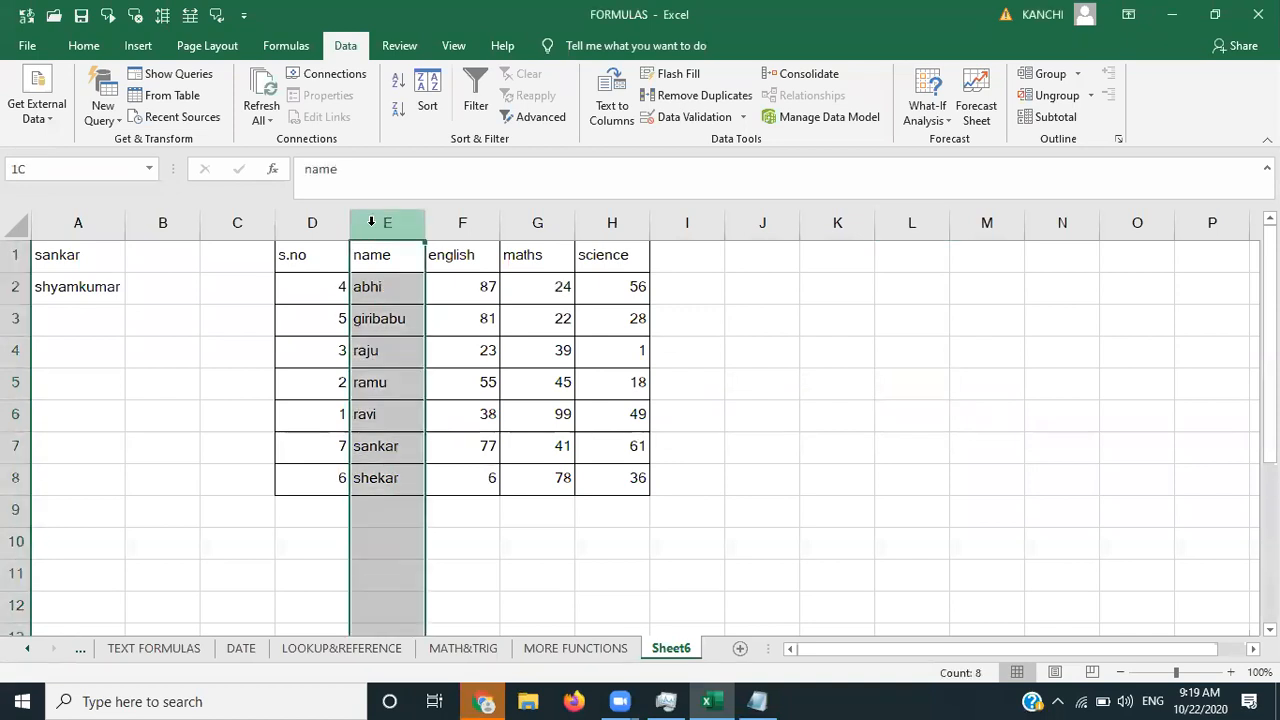
pyautogui.click(397, 116)
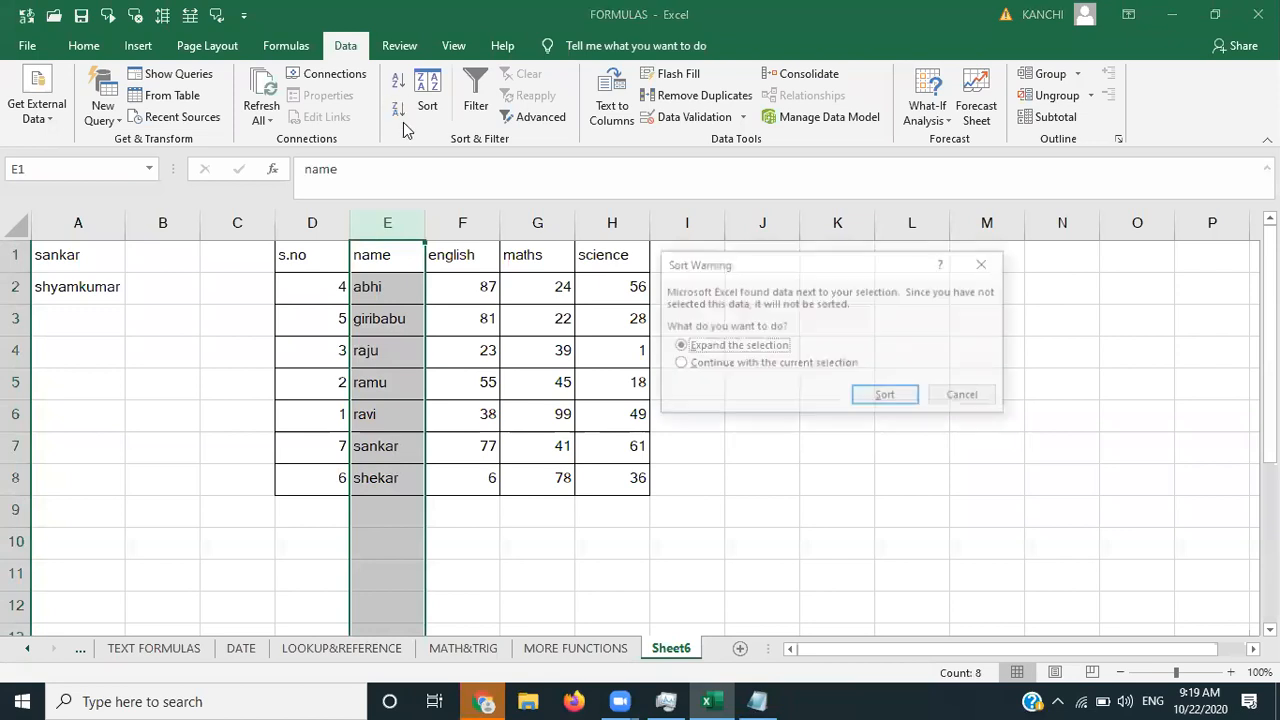
pyautogui.click(888, 400)
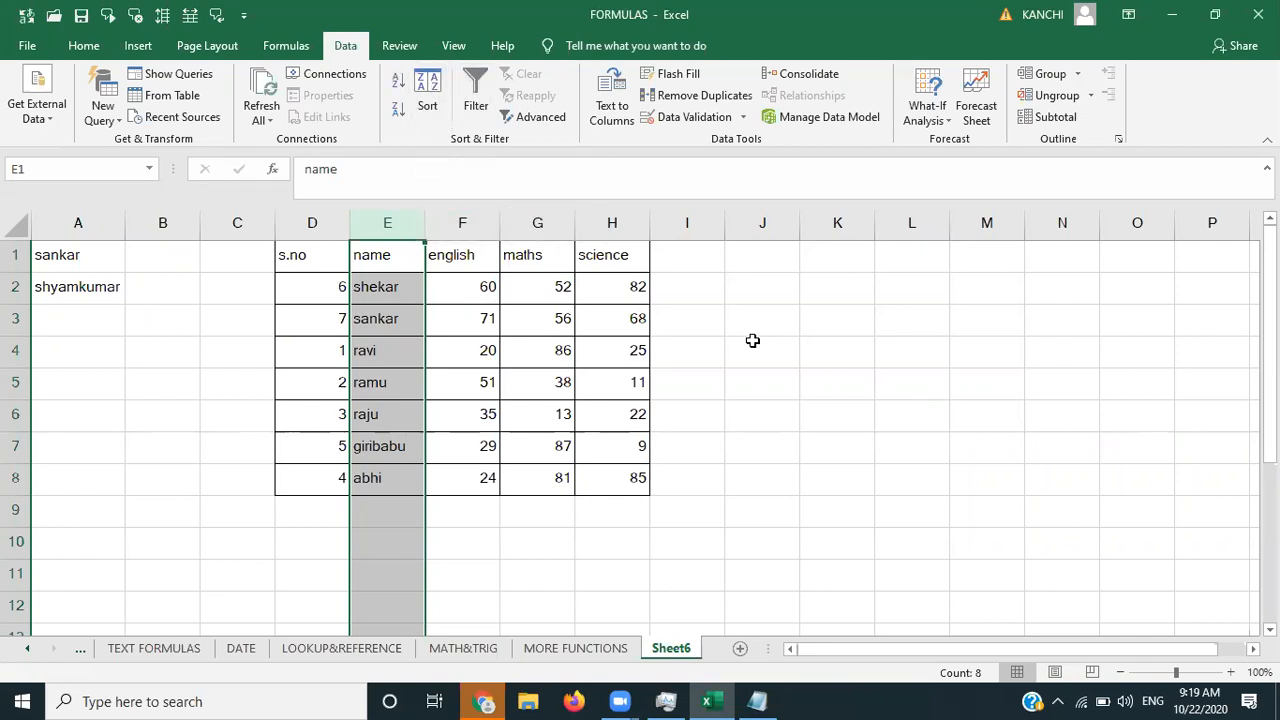
pyautogui.click(753, 341)
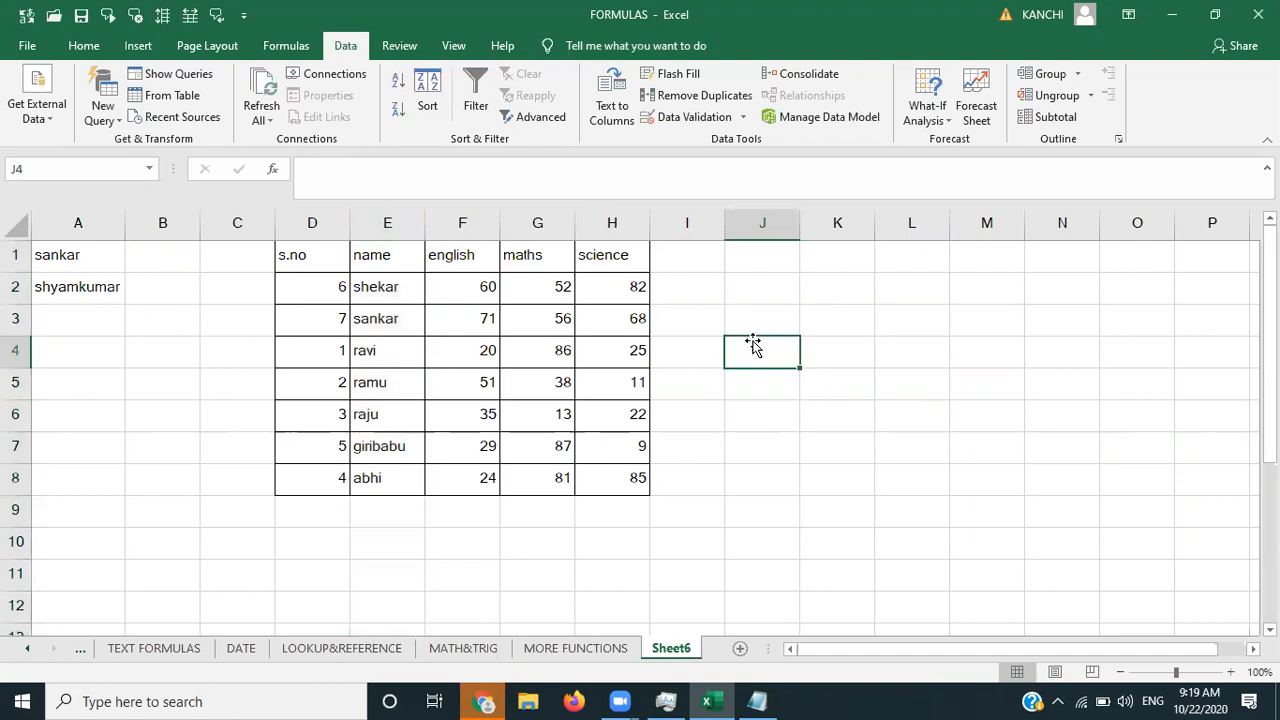
# - Turn on Filter for the marks table, test filtering name to one row, then undo
pyautogui.click(475, 105)
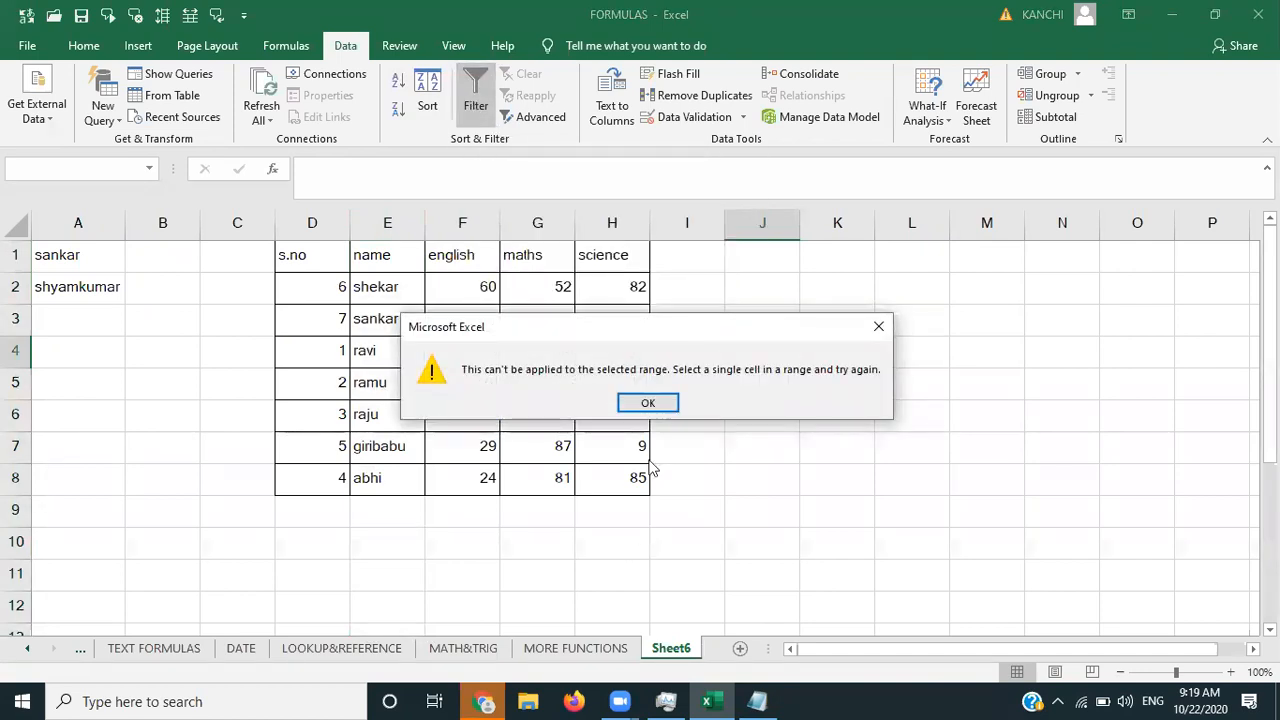
pyautogui.click(637, 401)
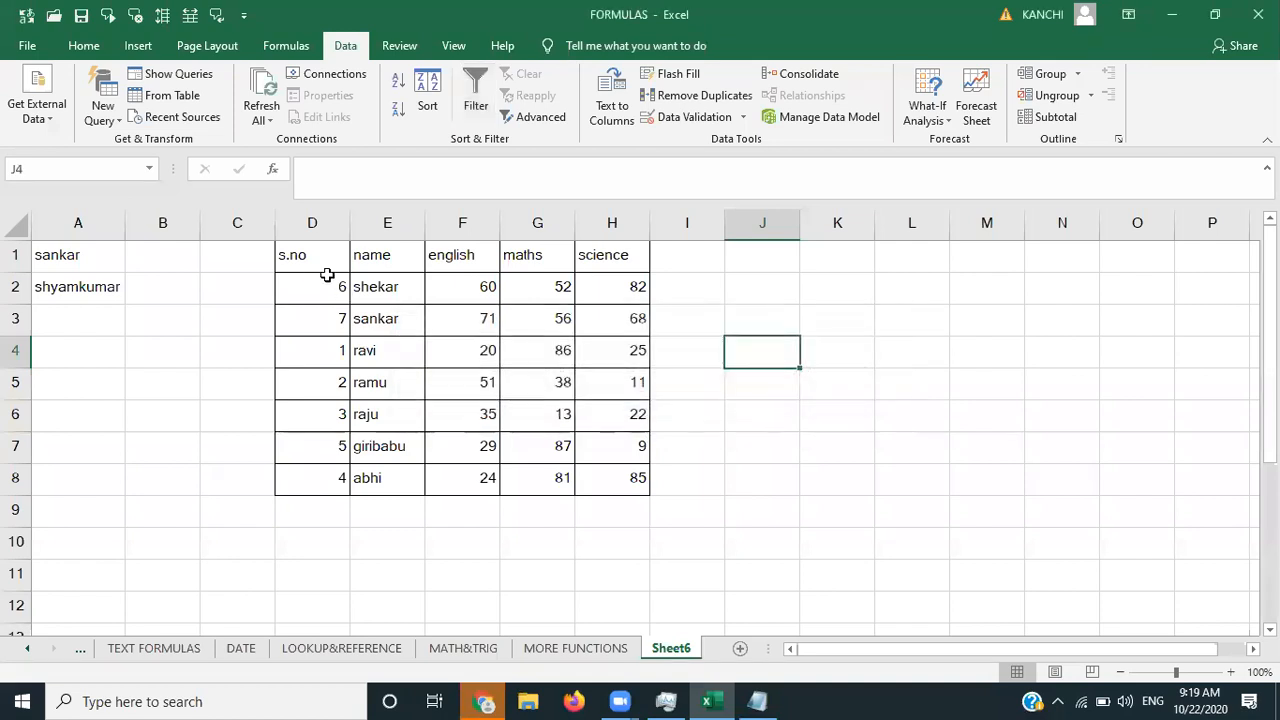
pyautogui.click(375, 256)
pyautogui.click(475, 100)
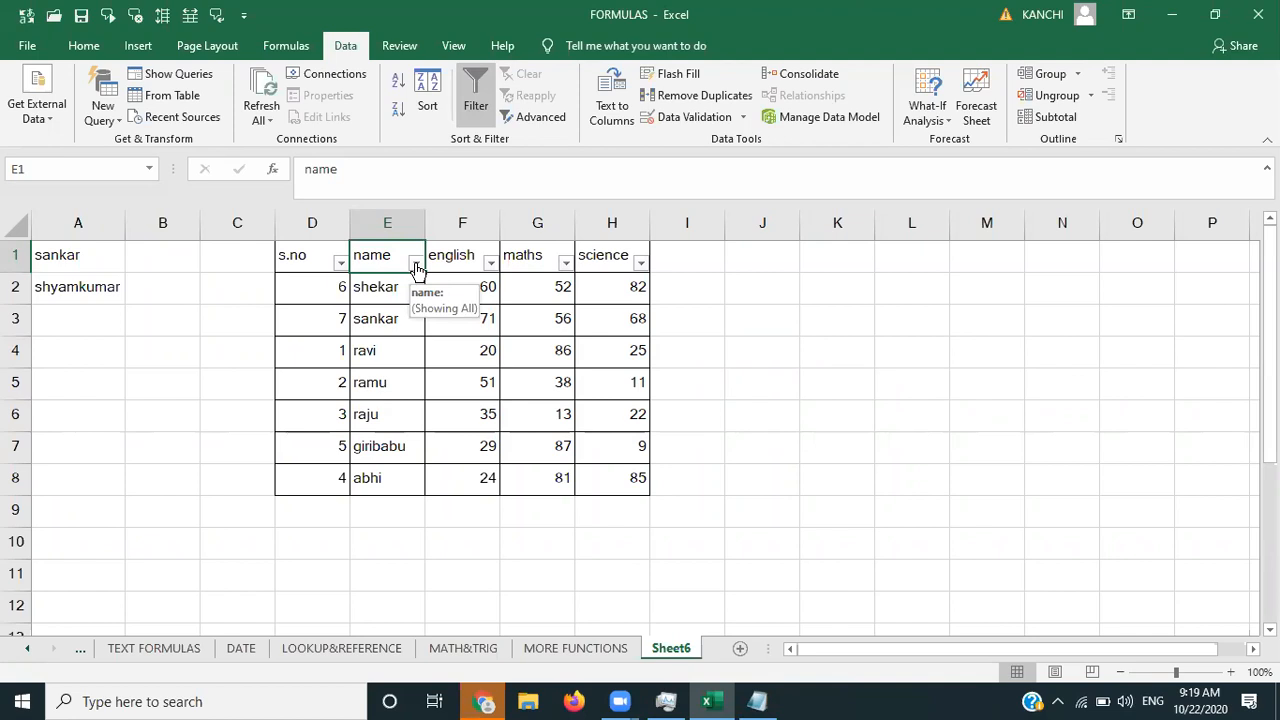
pyautogui.click(415, 263)
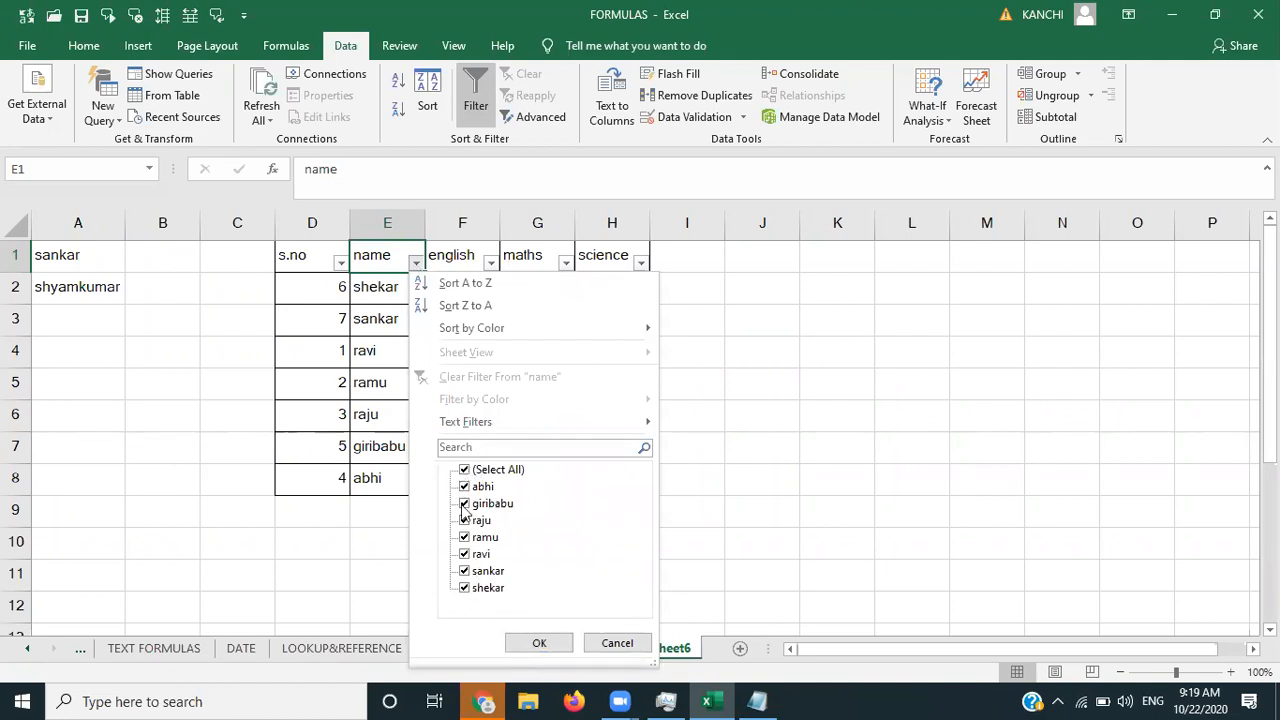
pyautogui.click(465, 470)
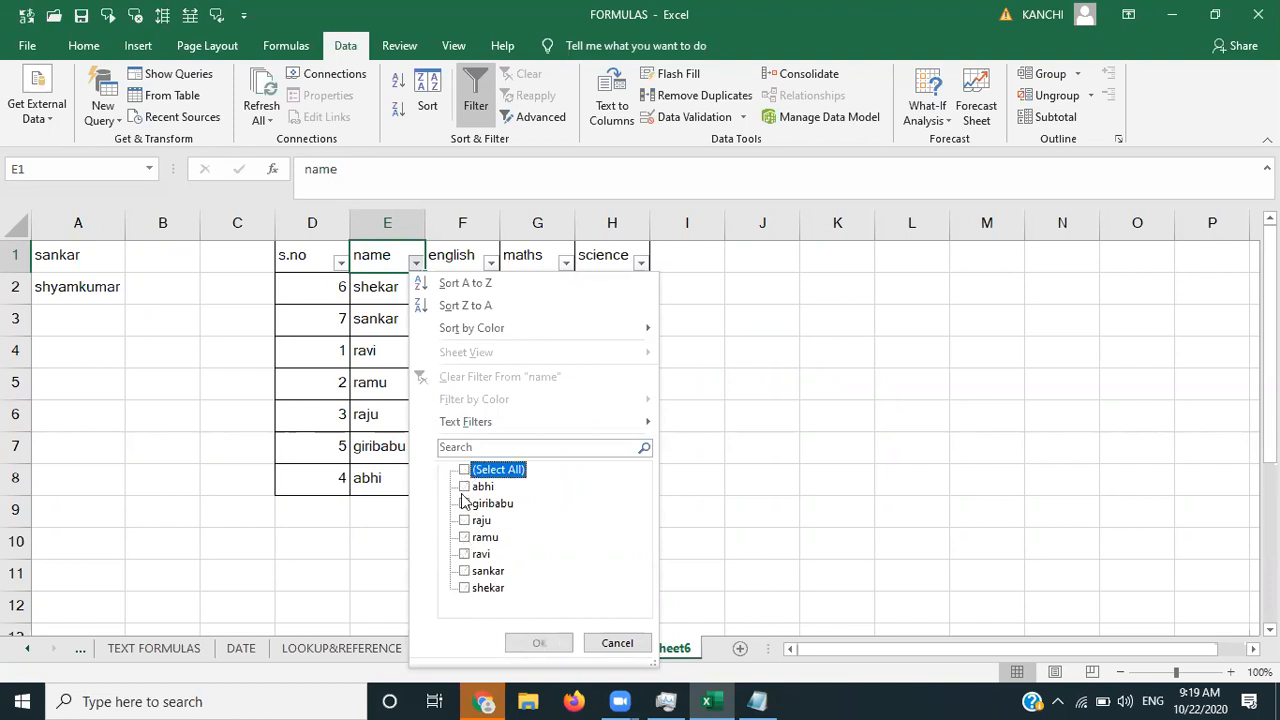
pyautogui.click(464, 486)
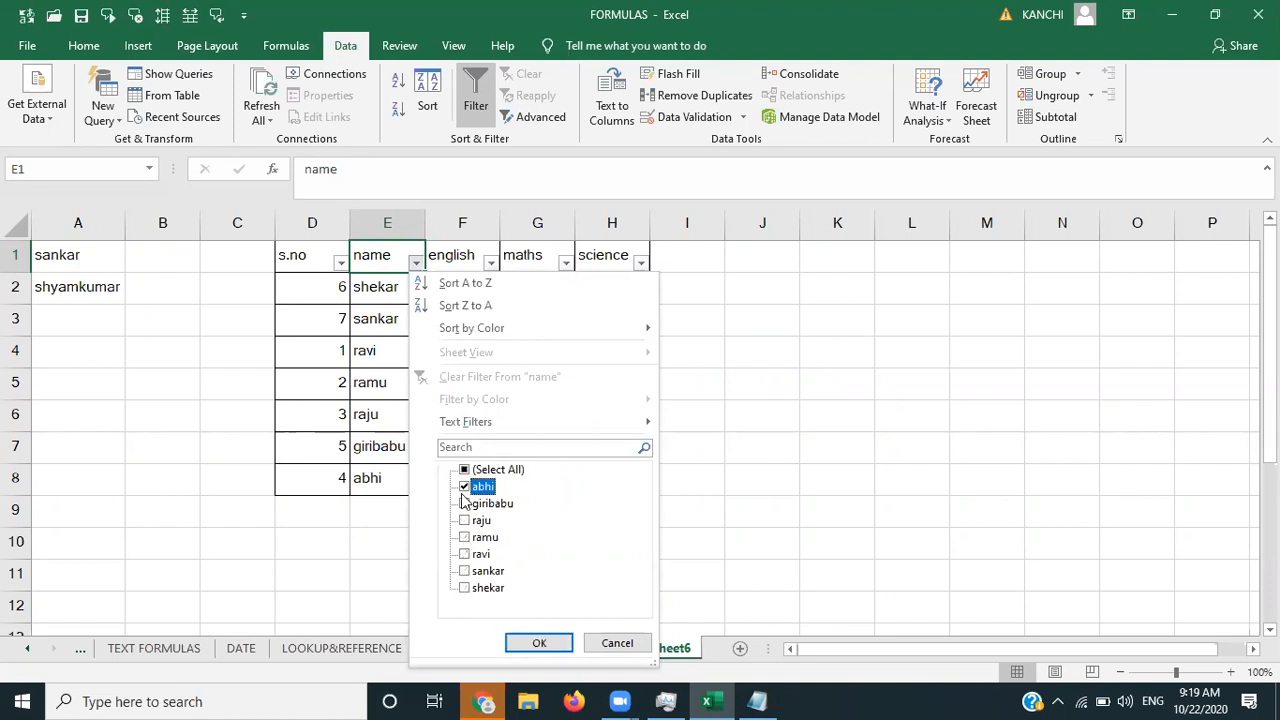
pyautogui.click(558, 645)
pyautogui.hotkey('ctrl', 'z')
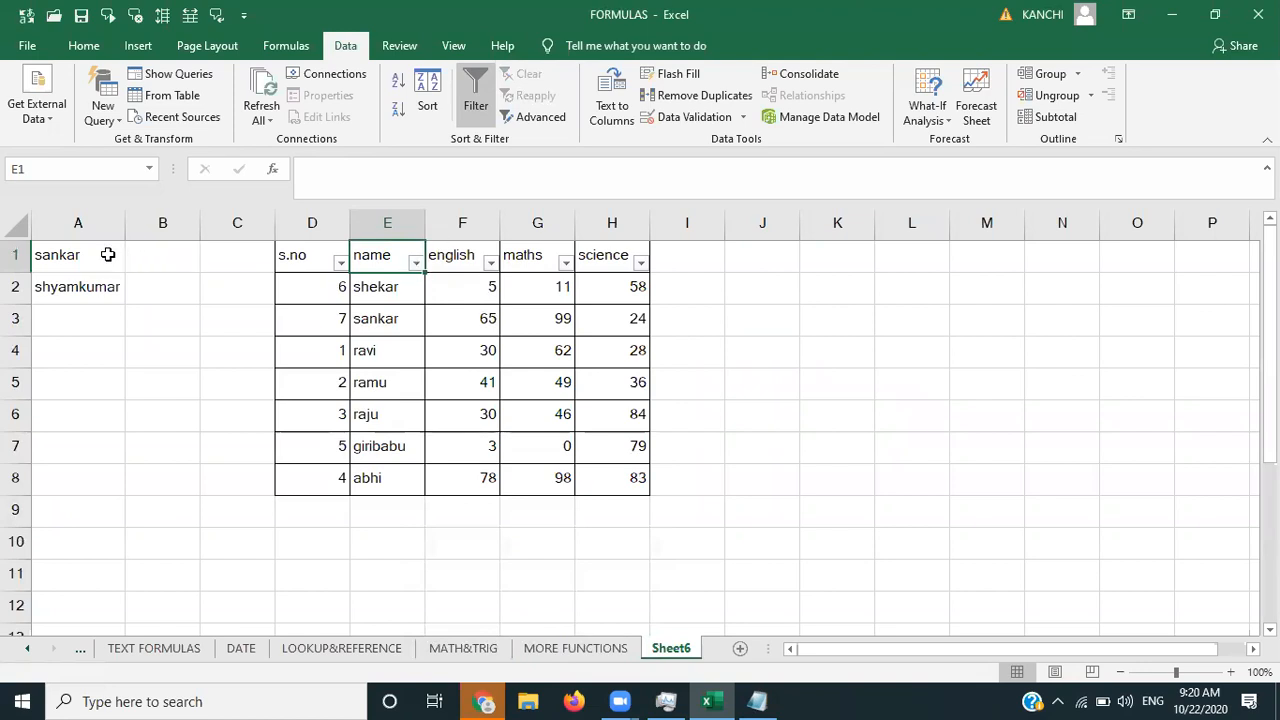
# - Delete the two names in A1:A2
pyautogui.click(108, 254)
pyautogui.hotkey('shift', 'Down')
pyautogui.press('Delete')
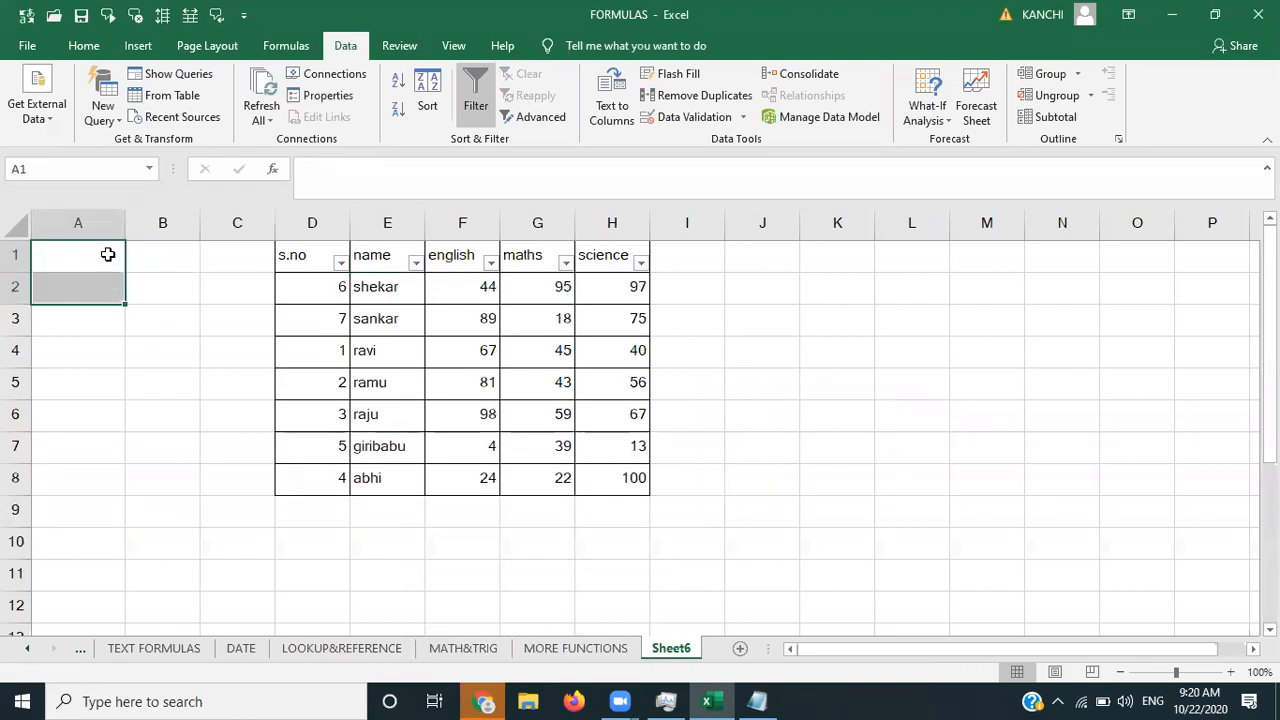
# - Filter the name column to one, then two names, then restore (Select All)
pyautogui.click(416, 263)
pyautogui.click(465, 470)
pyautogui.click(464, 486)
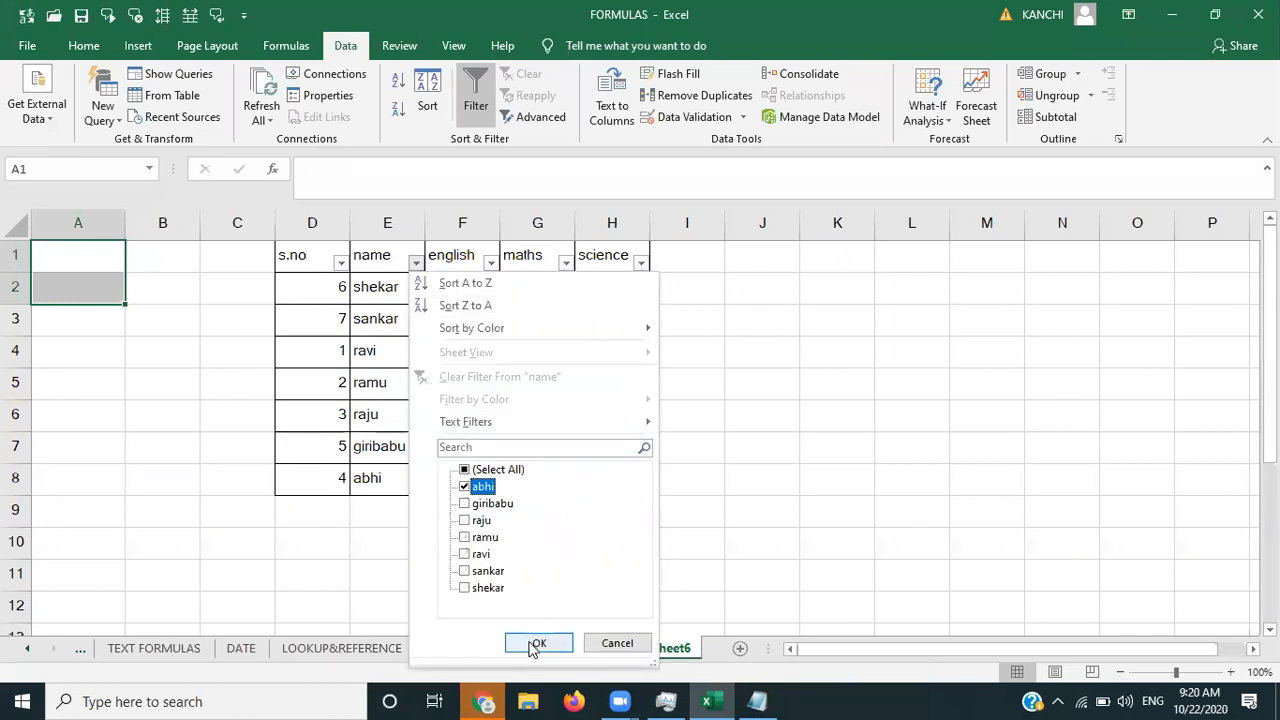
pyautogui.click(537, 643)
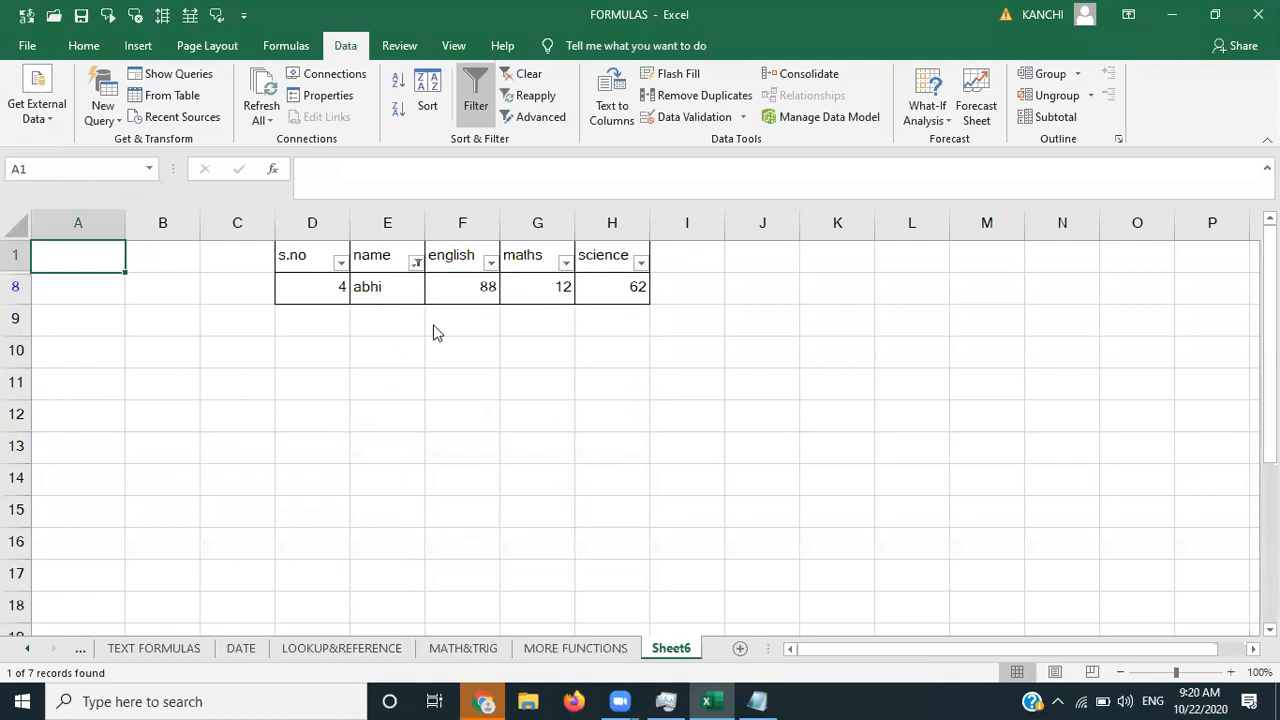
pyautogui.click(415, 262)
pyautogui.click(466, 504)
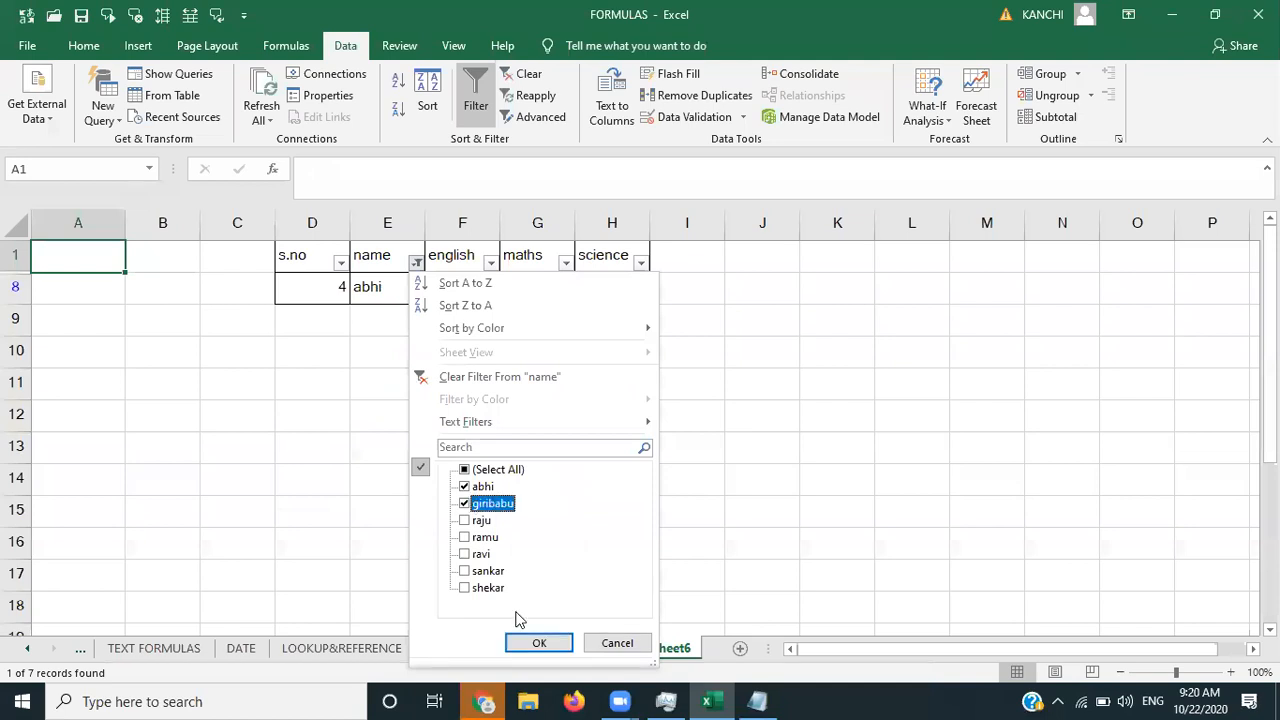
pyautogui.click(538, 645)
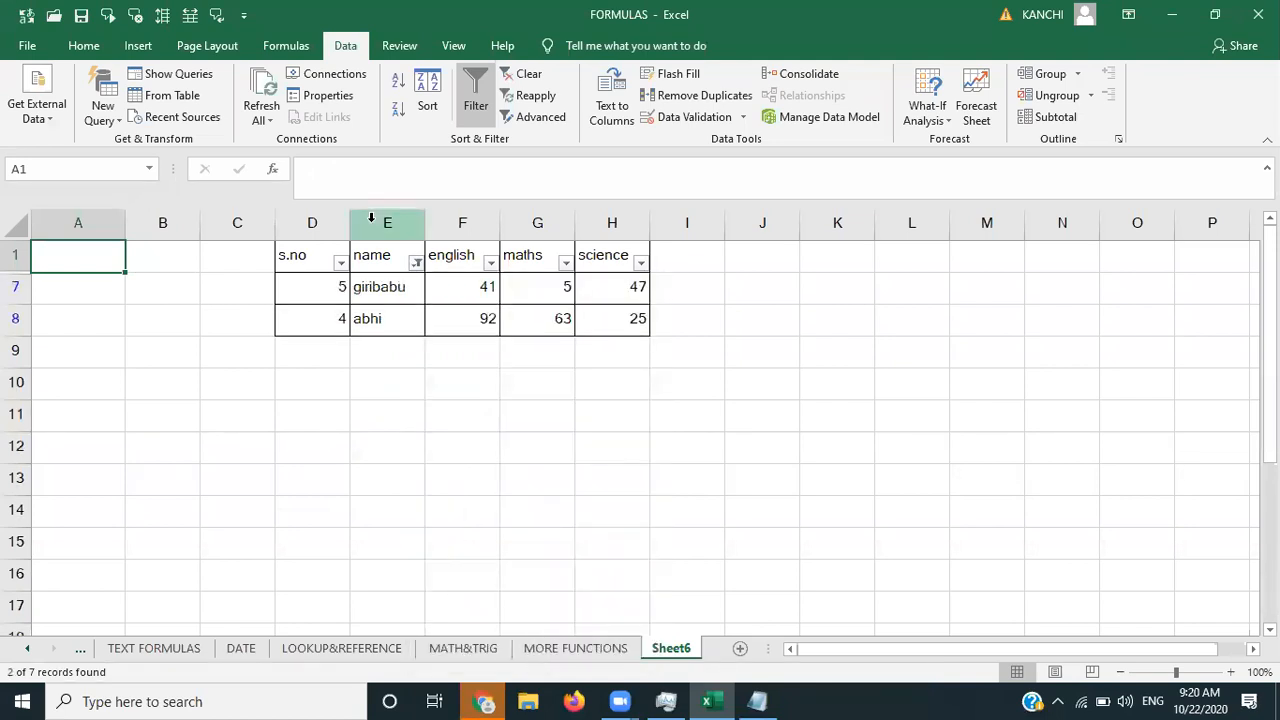
pyautogui.click(415, 262)
pyautogui.click(480, 470)
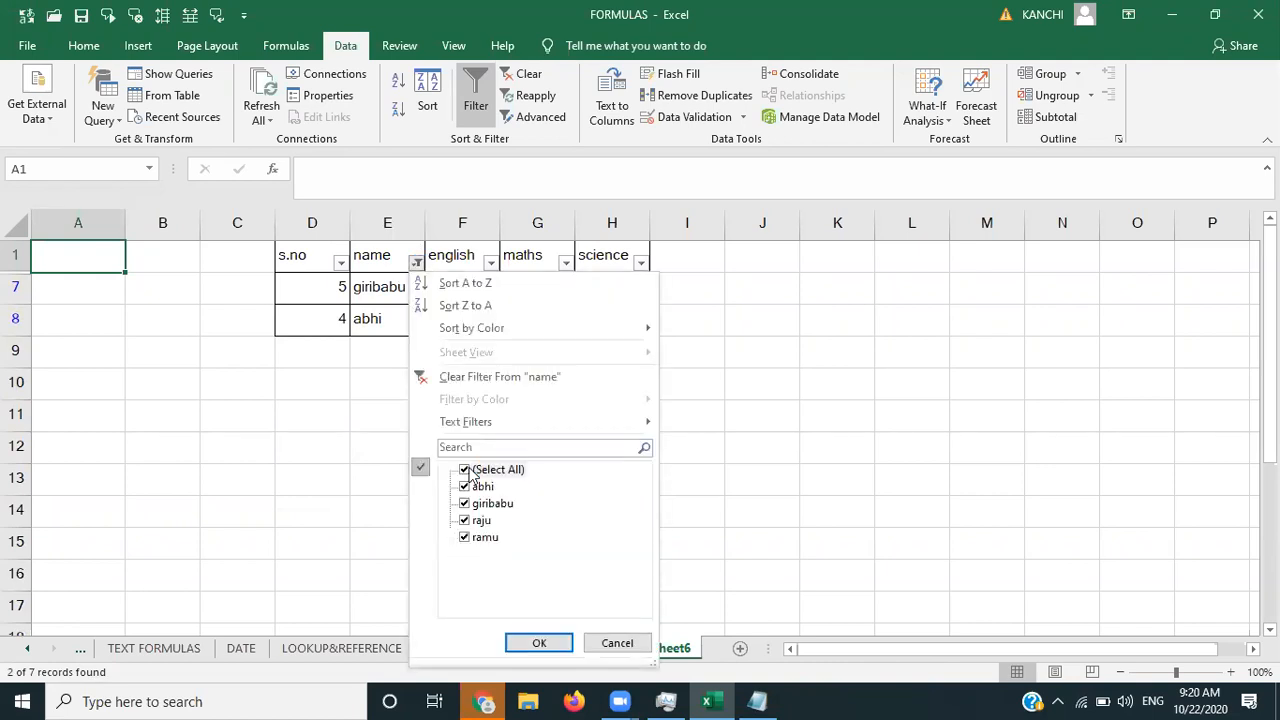
pyautogui.click(540, 641)
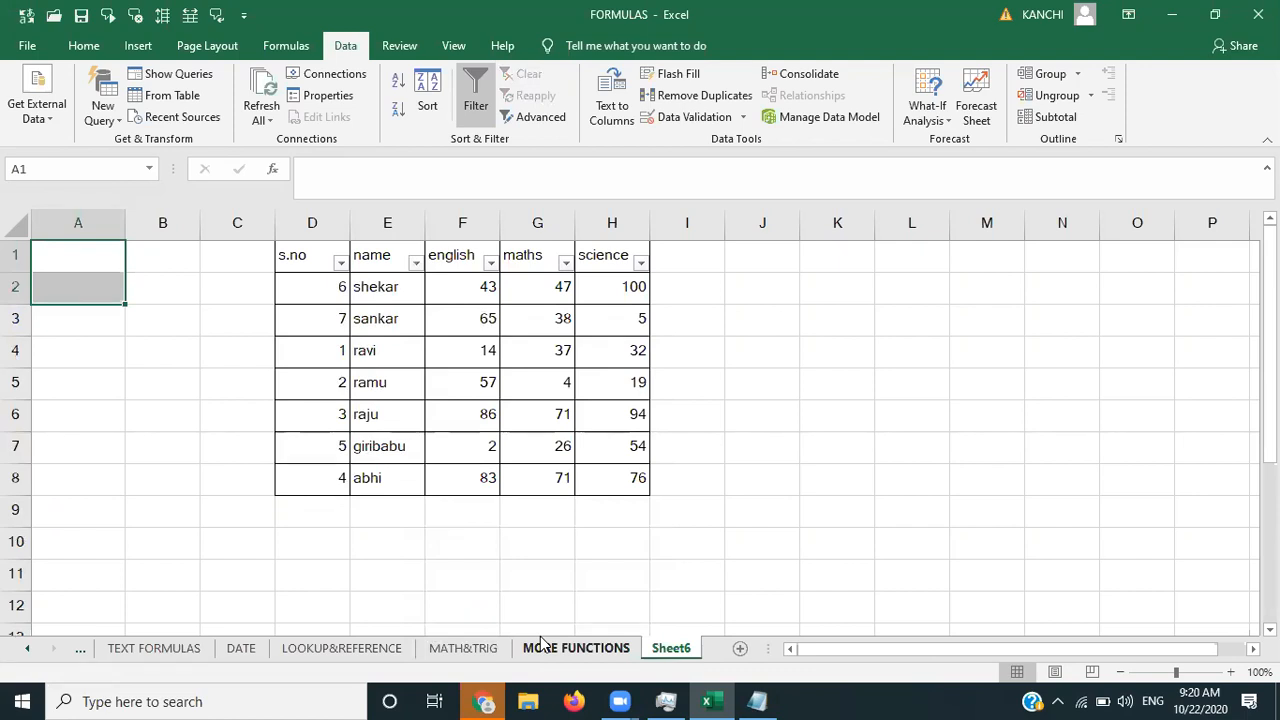
# - Clear all contents of D1:H8 and bring the tribal online class notes up in Notepad
pyautogui.click(928, 492)
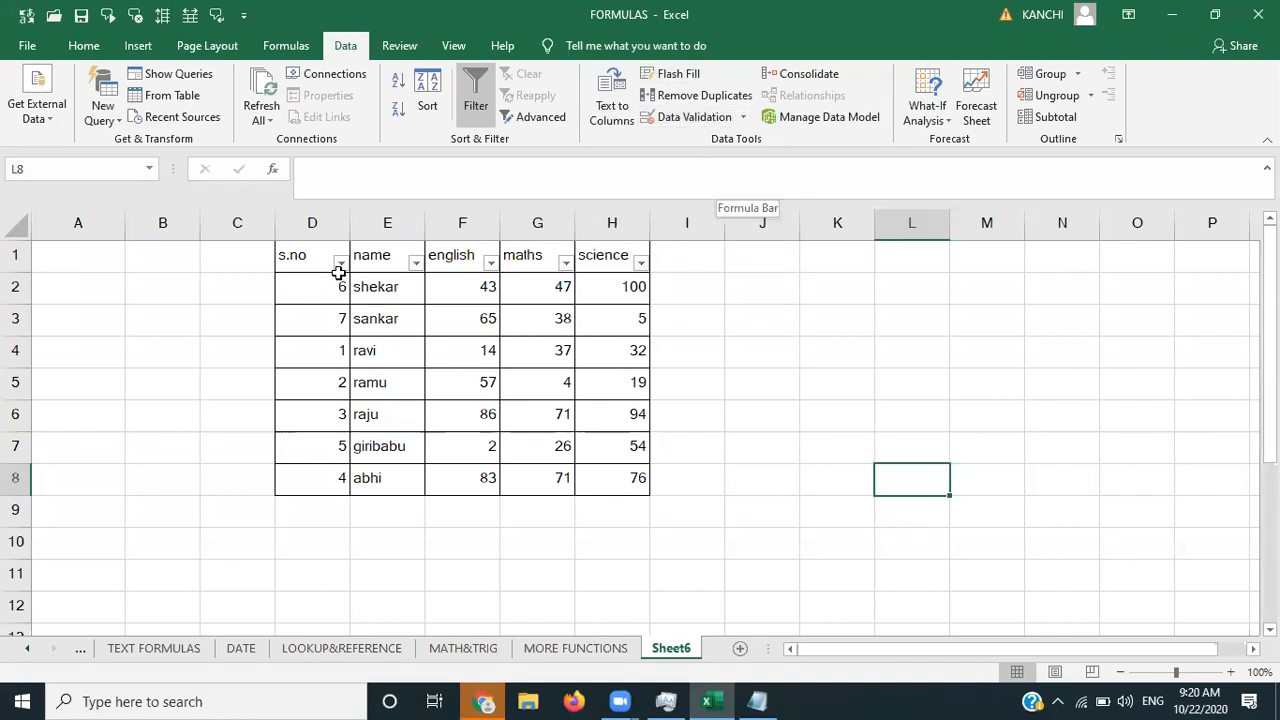
pyautogui.click(323, 256)
pyautogui.hotkey('shift', 'Right')
pyautogui.hotkey('shift', 'Right')
pyautogui.hotkey('shift', 'Right')
pyautogui.hotkey('shift', 'Right')
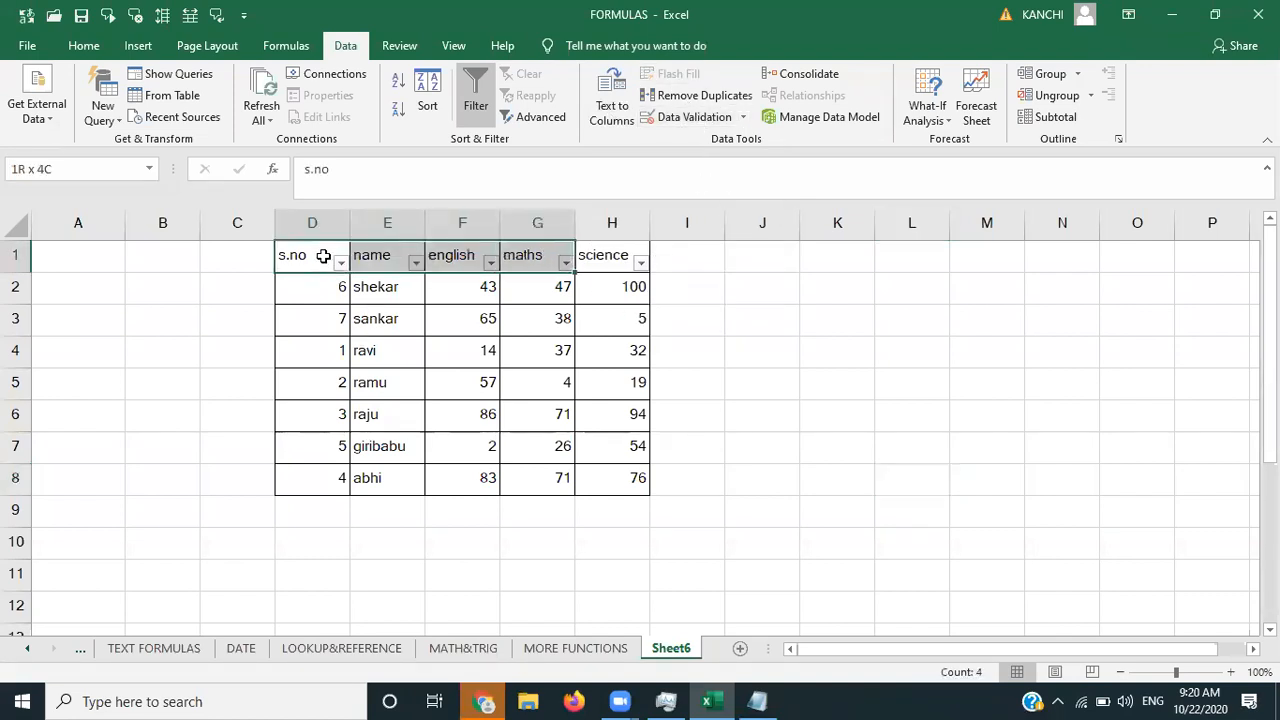
pyautogui.hotkey('shift', 'Down')
pyautogui.hotkey('shift', 'Down')
pyautogui.hotkey('shift', 'Down')
pyautogui.hotkey('shift', 'Down')
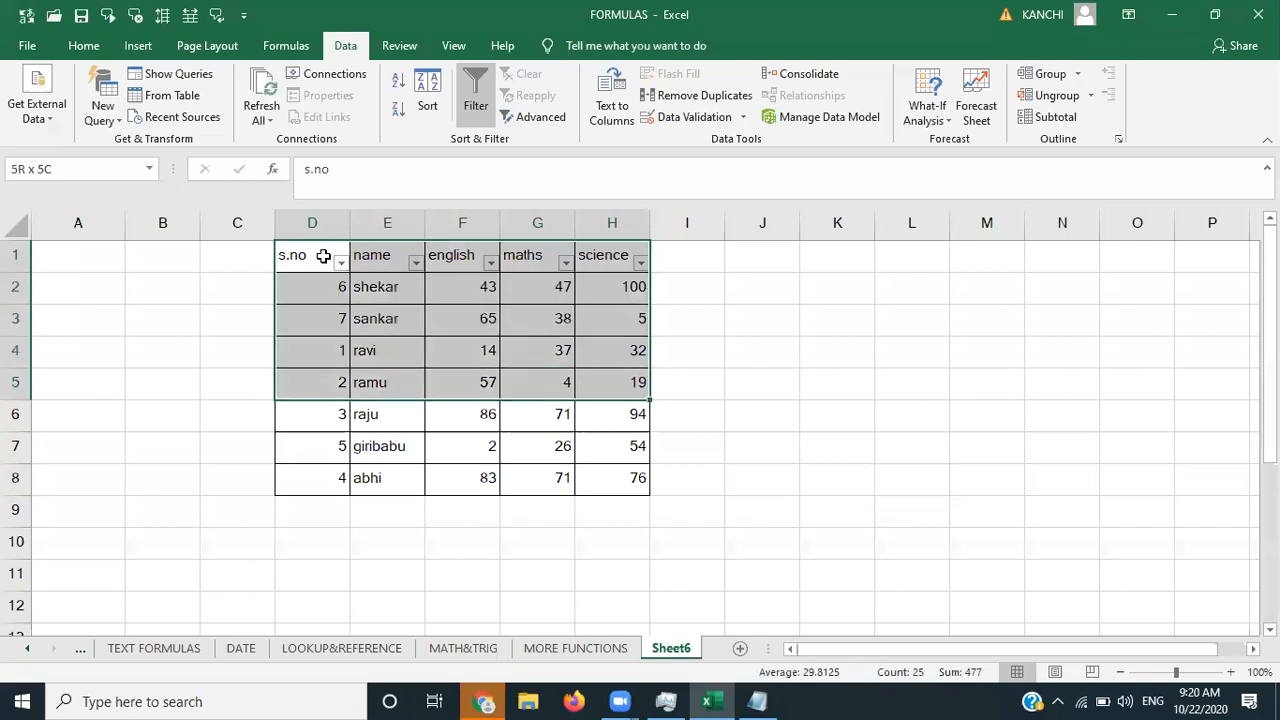
pyautogui.hotkey('shift', 'Down')
pyautogui.hotkey('shift', 'Down')
pyautogui.hotkey('shift', 'Down')
pyautogui.press('Delete')
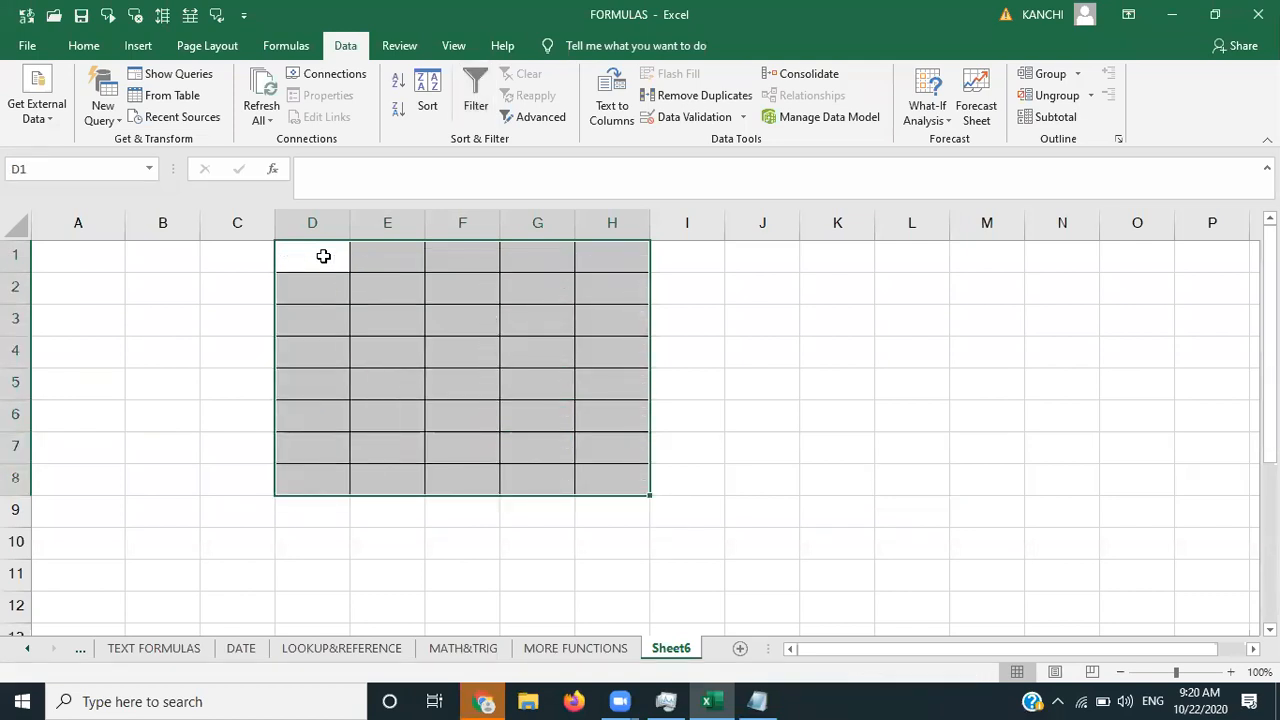
pyautogui.click(772, 700)
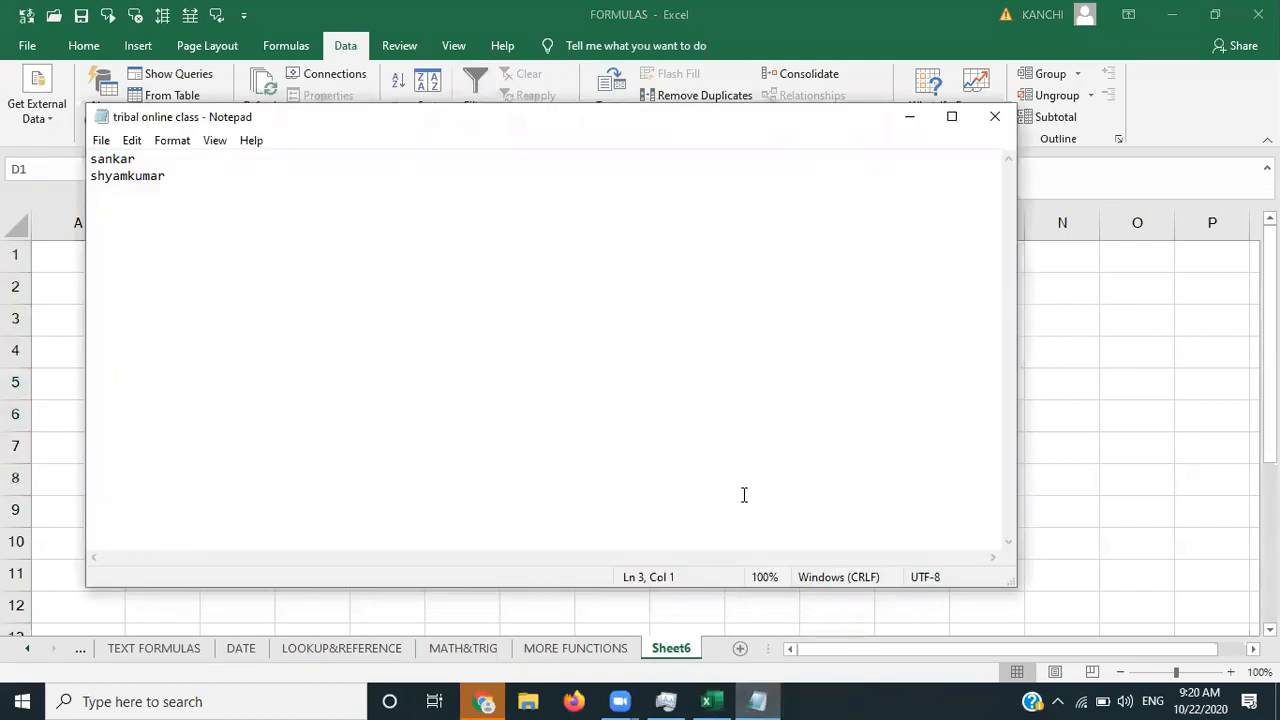
# - Erase the two old names and type the first two full names on separate lines
pyautogui.click(206, 171)
pyautogui.press('BackSpace')
pyautogui.press('BackSpace')
pyautogui.press('BackSpace')
pyautogui.press('BackSpace')
pyautogui.press('BackSpace')
pyautogui.press('BackSpace')
pyautogui.press('BackSpace')
pyautogui.press('BackSpace')
pyautogui.press('BackSpace')
pyautogui.press('BackSpace')
pyautogui.press('BackSpace')
pyautogui.press('BackSpace')
pyautogui.press('BackSpace')
pyautogui.press('BackSpace')
pyautogui.press('BackSpace')
pyautogui.press('BackSpace')
pyautogui.press('BackSpace')
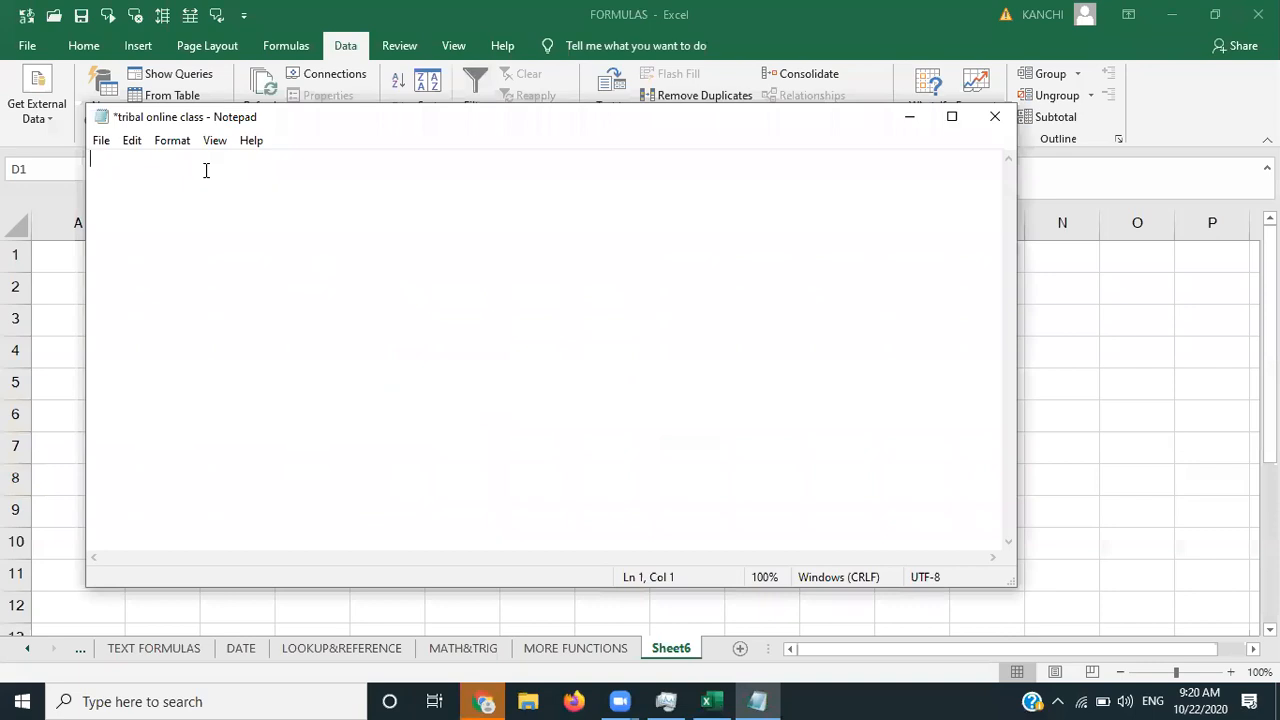
pyautogui.press('Return')
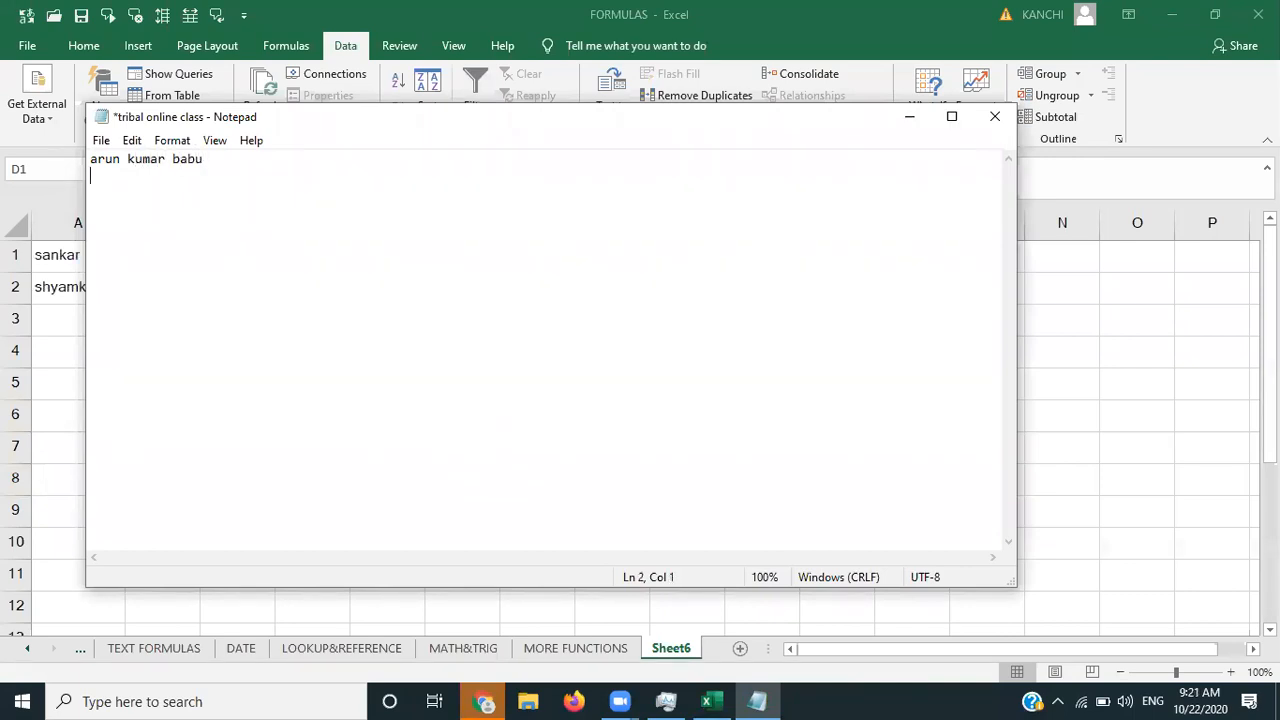
pyautogui.press('Return')
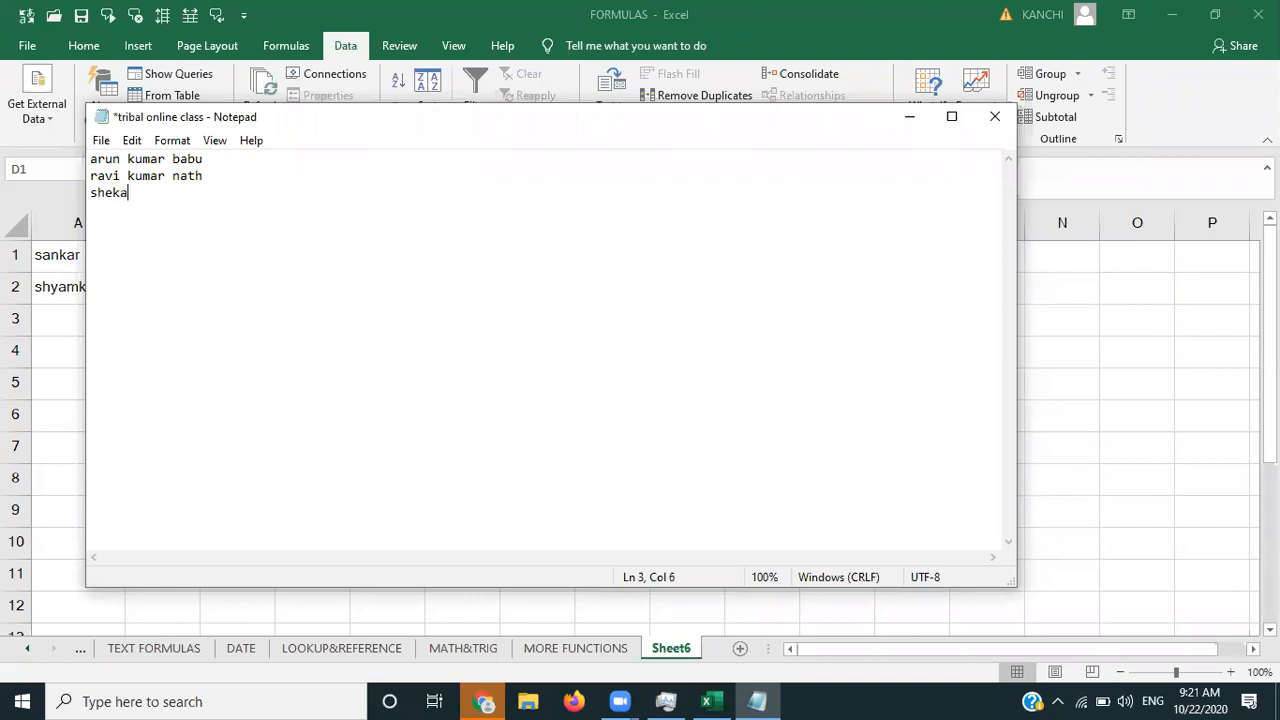
# - Type the remaining four full names, save the file and minimise Notepad
pyautogui.write('pr')
pyautogui.press('BackSpace')
pyautogui.press('Return')
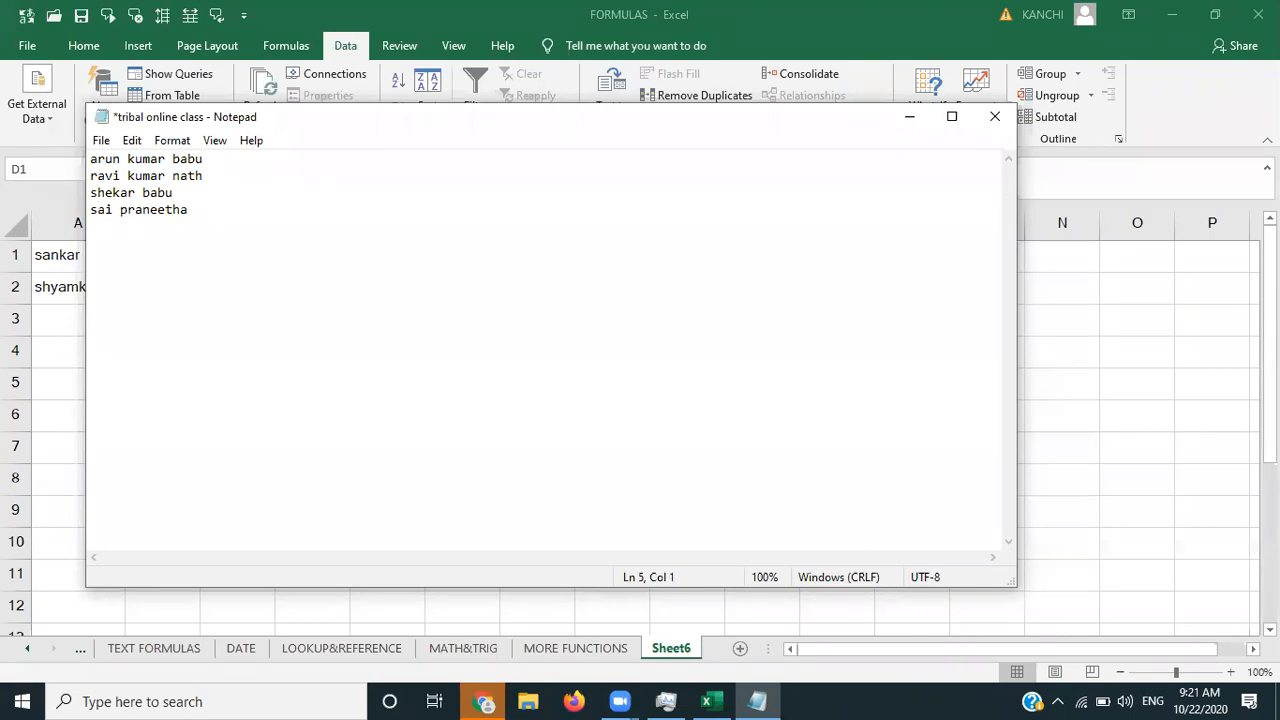
pyautogui.press('Return')
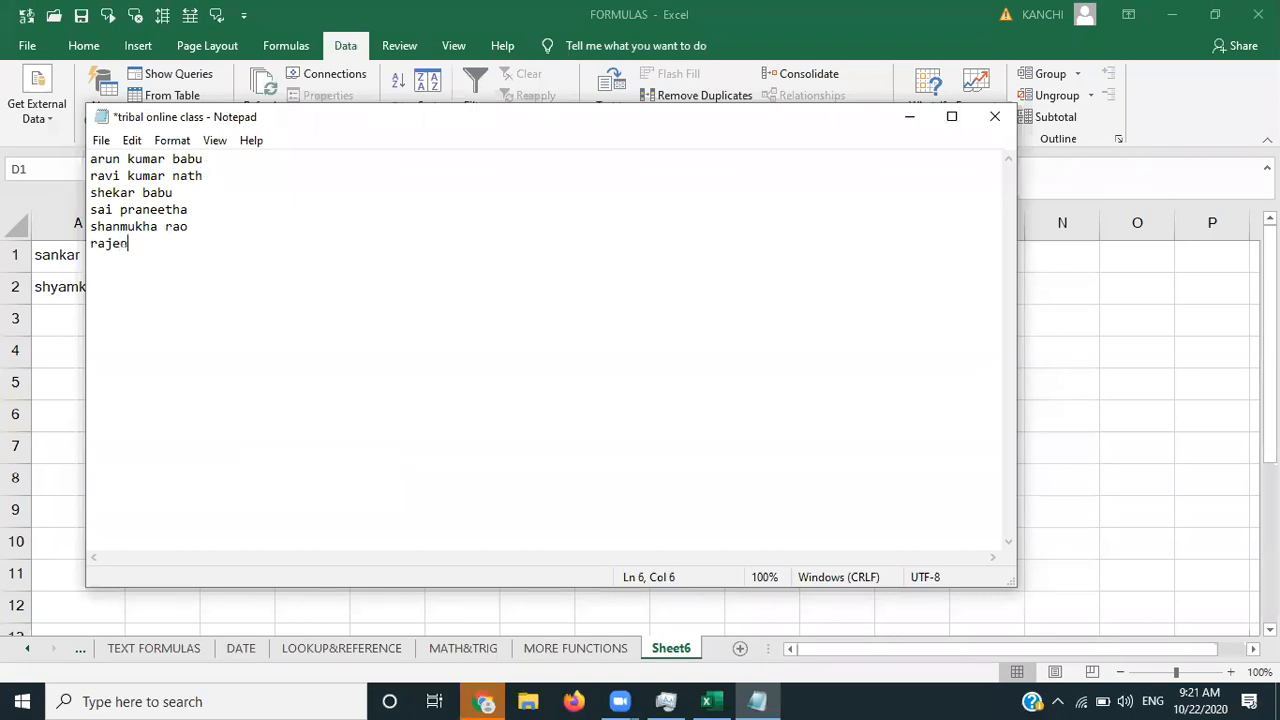
pyautogui.hotkey('ctrl', 's')
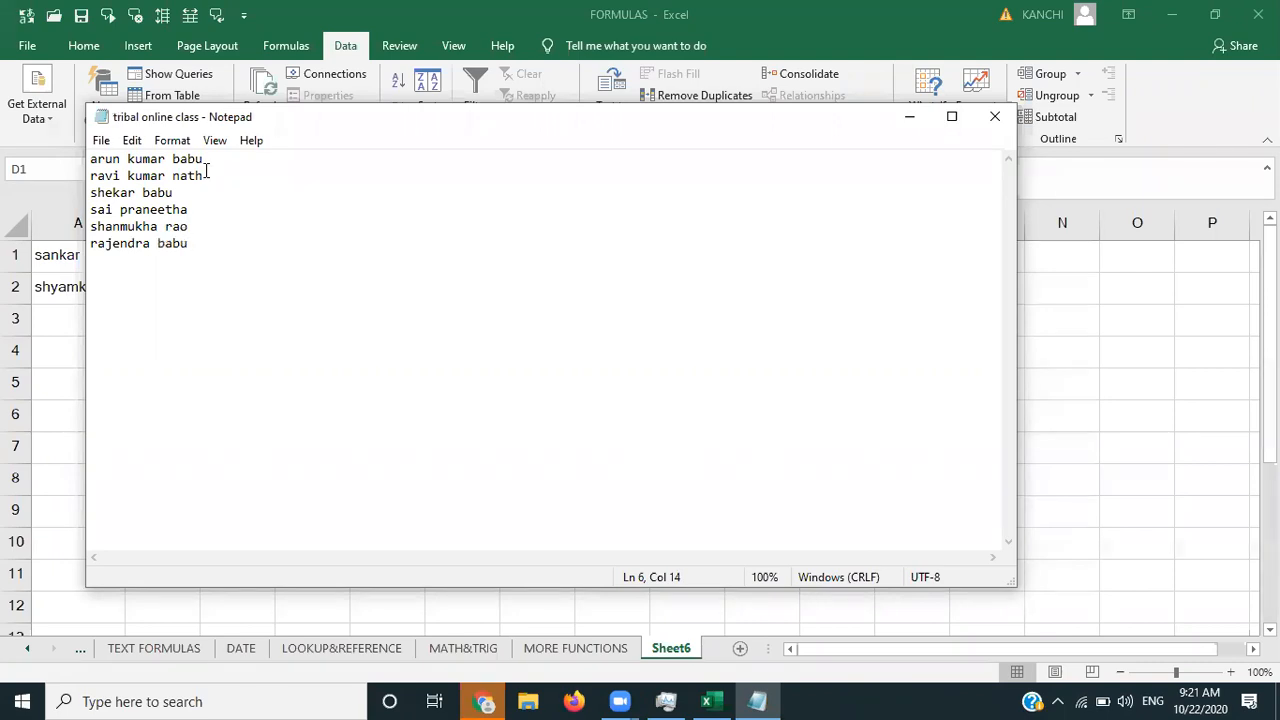
pyautogui.click(908, 122)
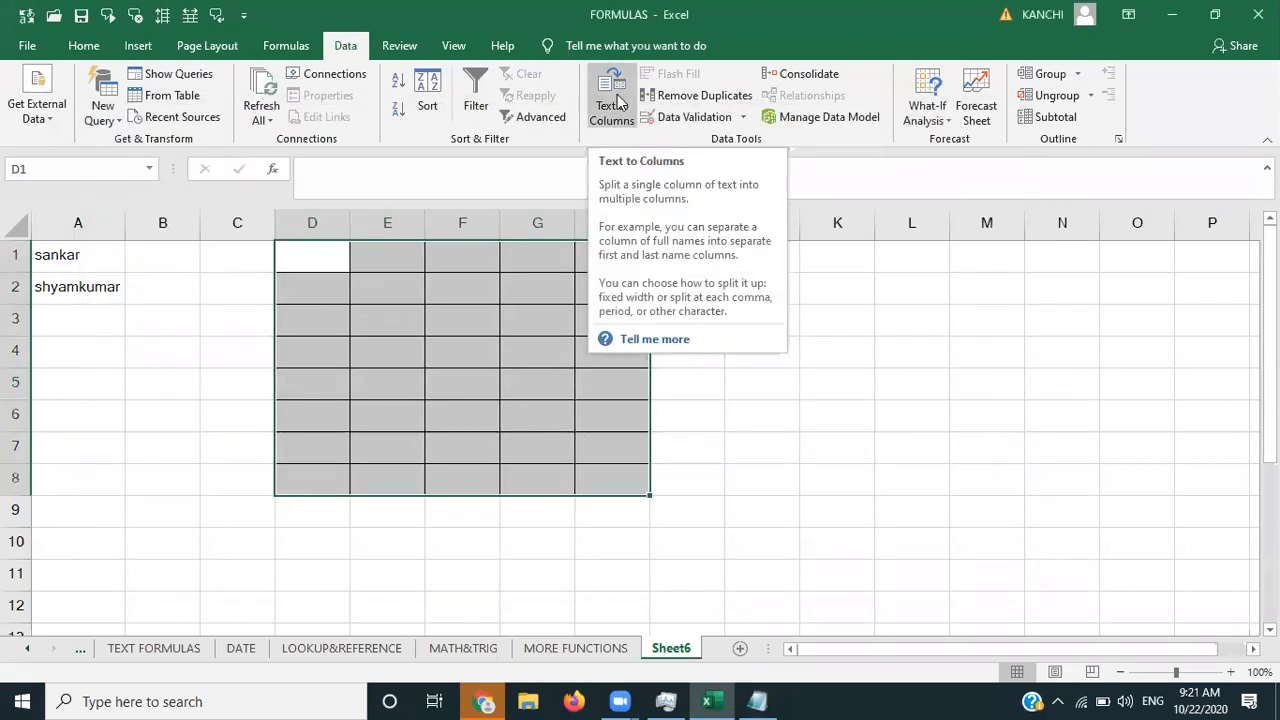
# - Add a new blank sheet and try Text to Columns, dismissing the 'No data' warnings
pyautogui.click(830, 318)
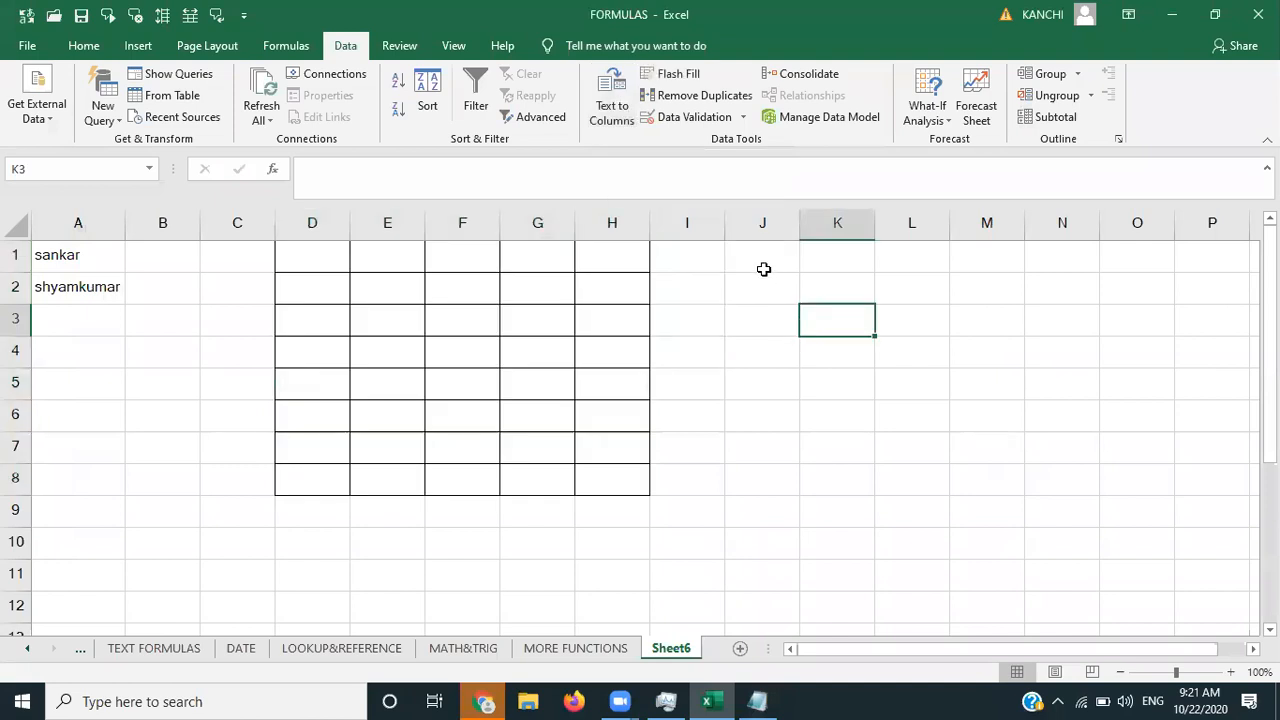
pyautogui.click(763, 269)
pyautogui.click(103, 254)
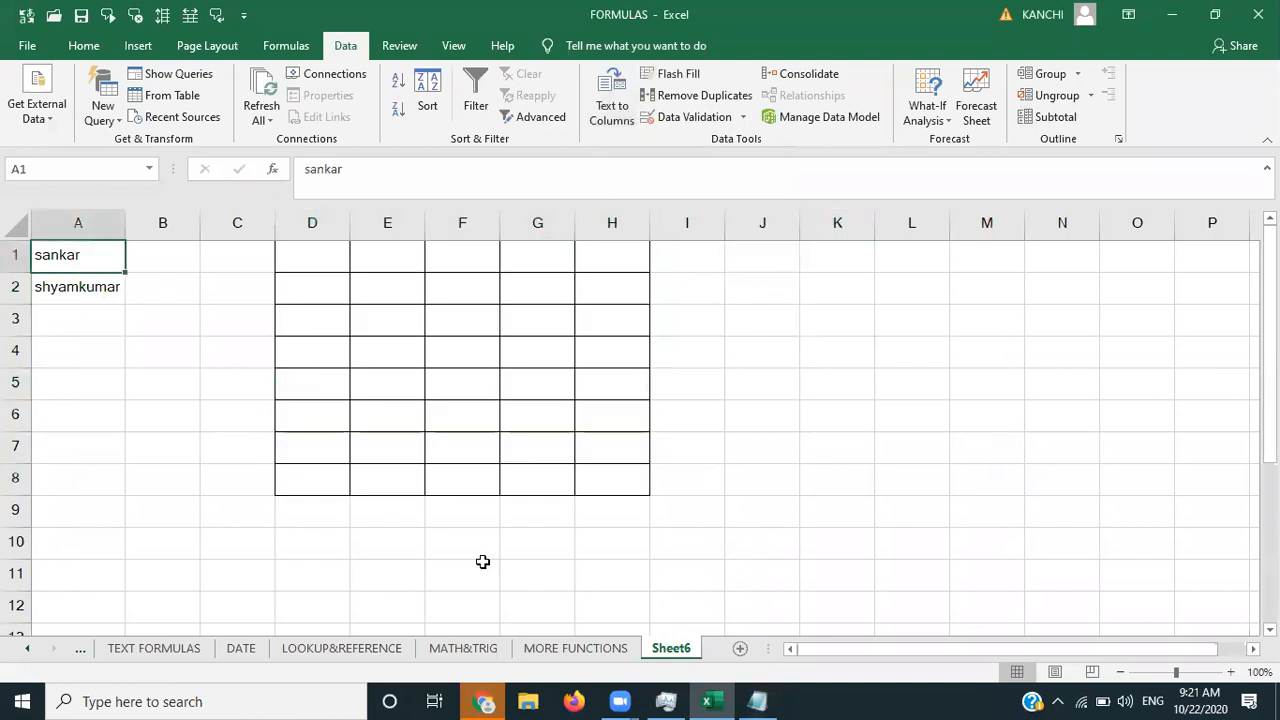
pyautogui.click(740, 649)
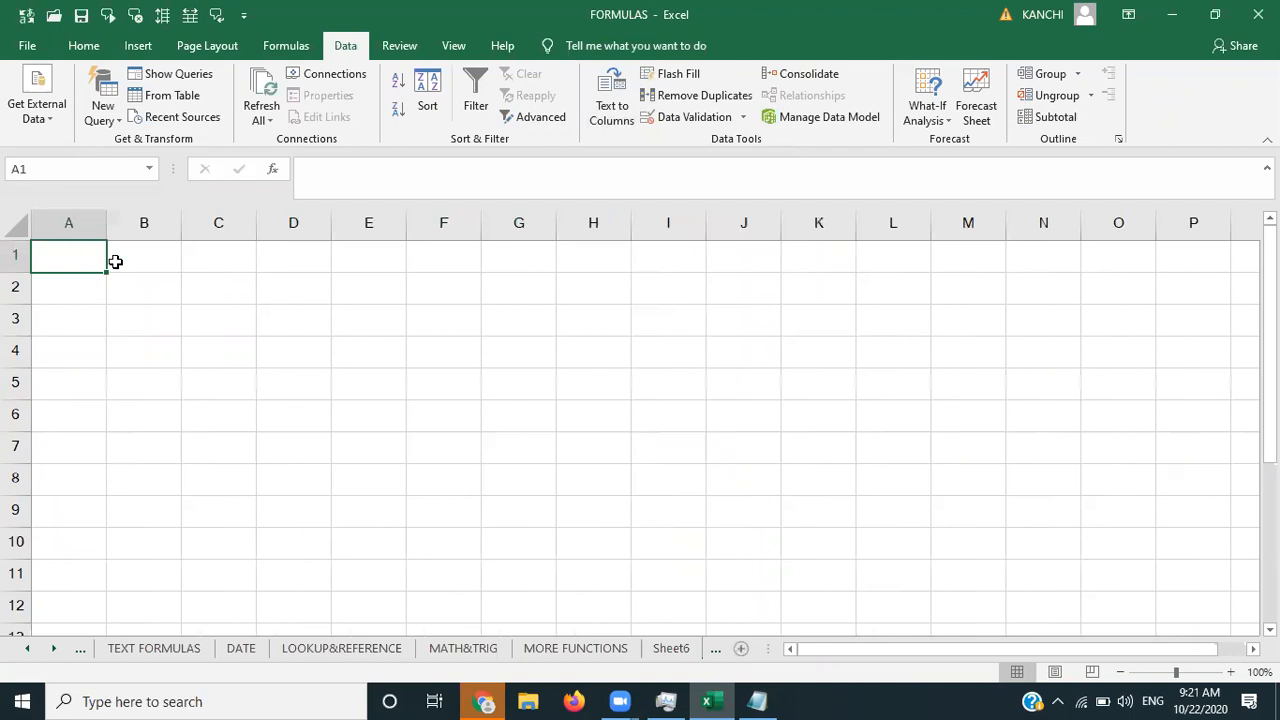
pyautogui.click(618, 104)
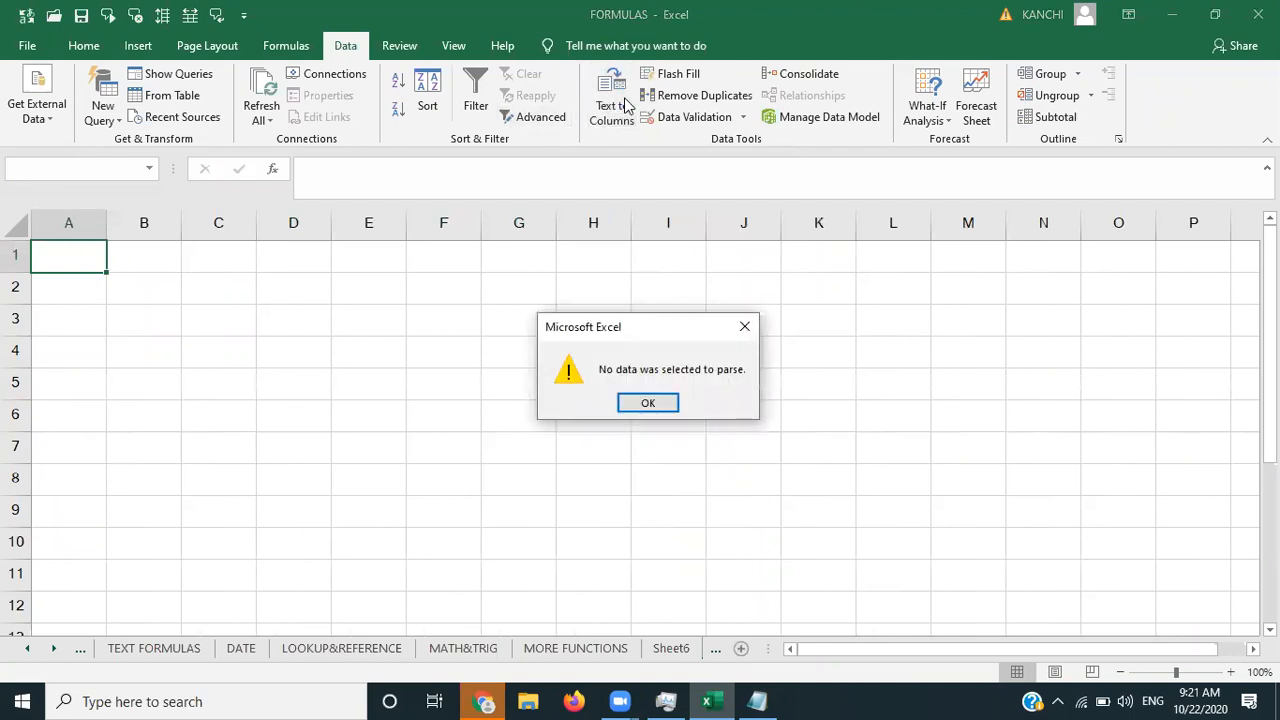
pyautogui.click(657, 402)
pyautogui.click(611, 106)
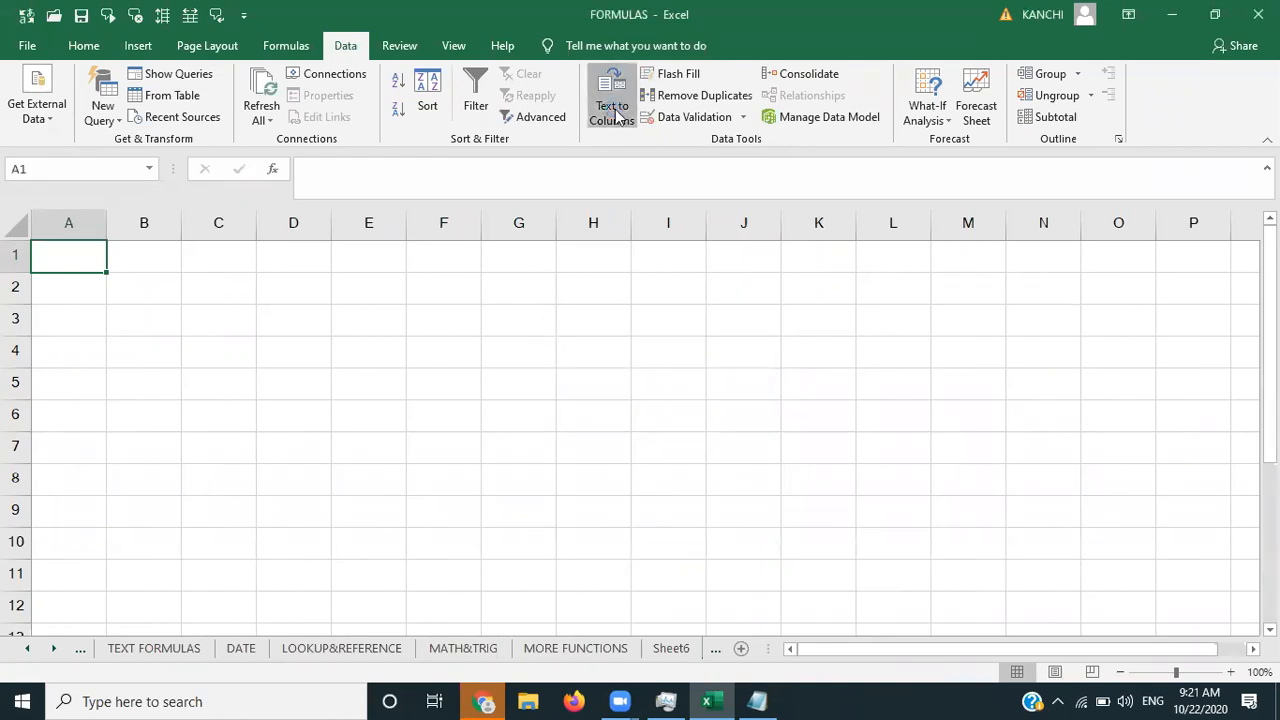
pyautogui.click(746, 325)
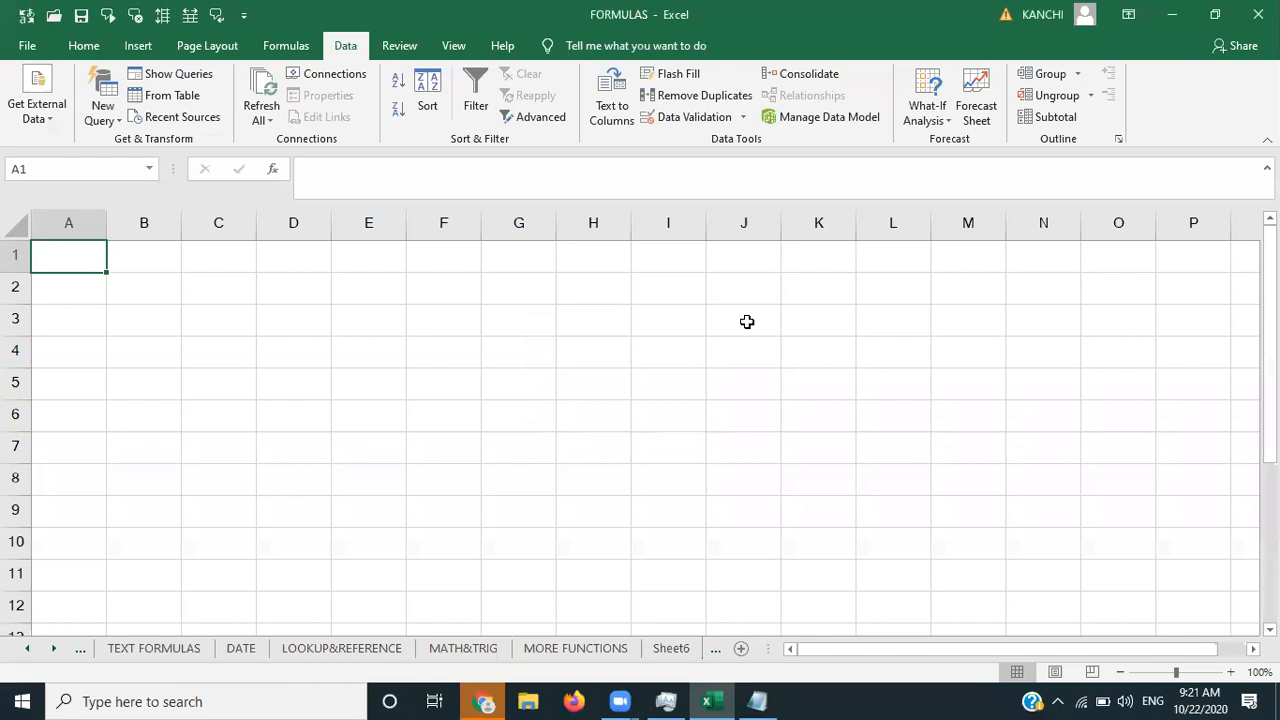
# - Retry Text to Columns from A1, dismiss the warning, and discard the partly typed entry
pyautogui.click(330, 302)
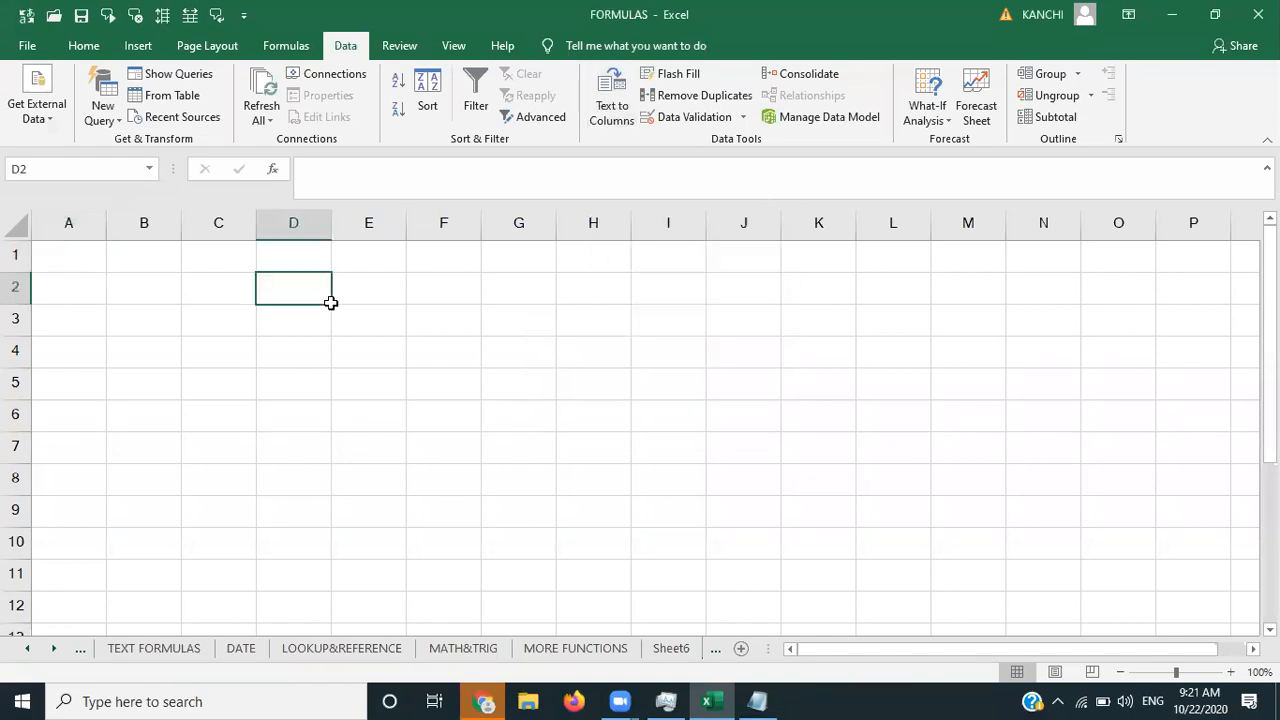
pyautogui.click(116, 258)
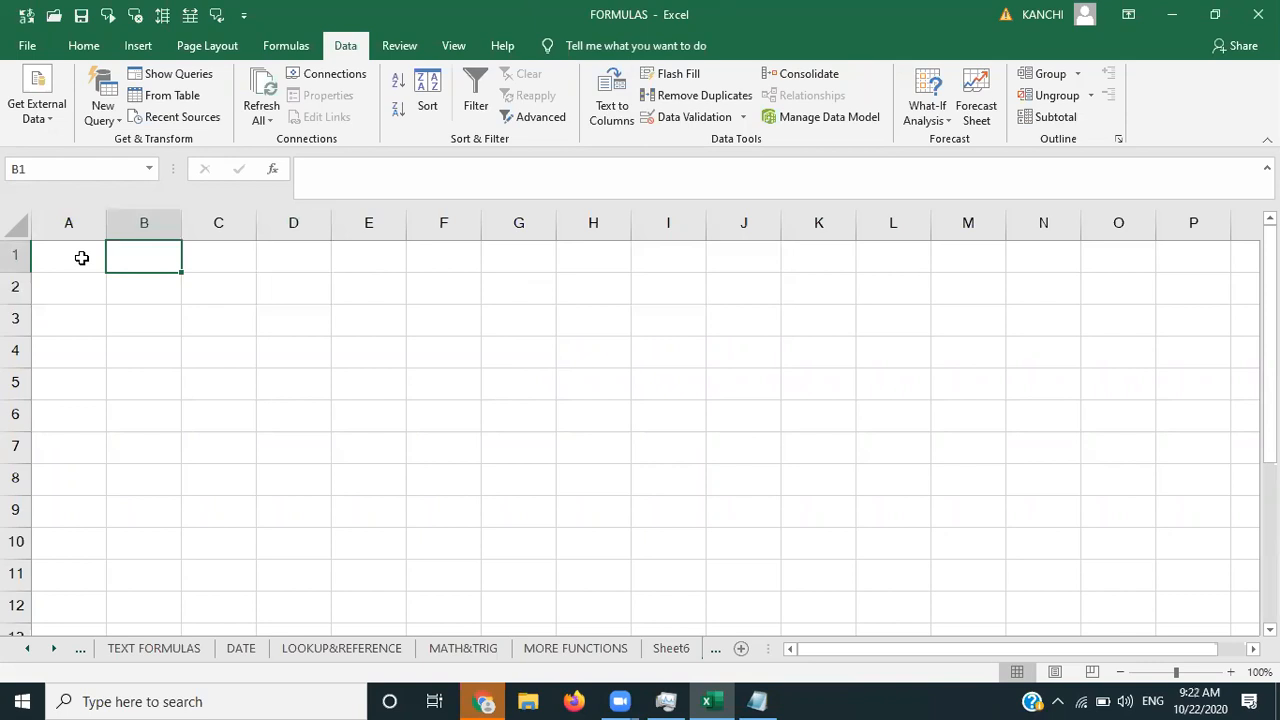
pyautogui.click(82, 258)
pyautogui.click(613, 92)
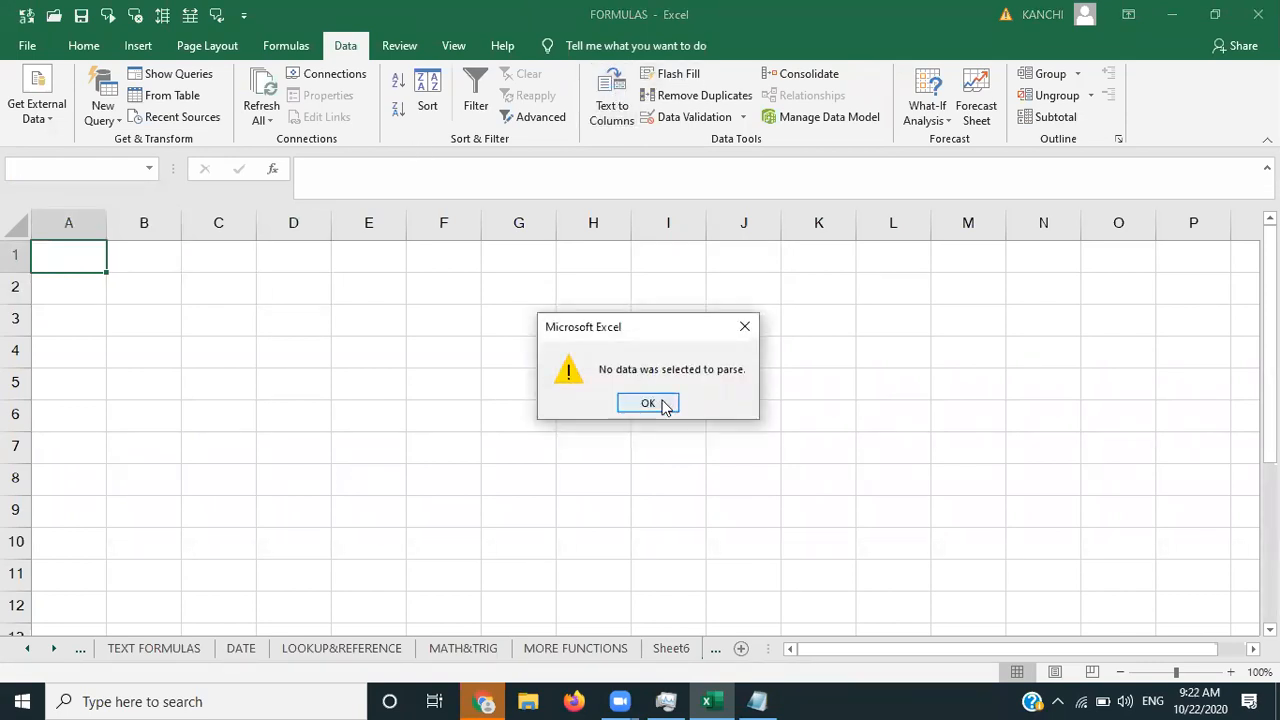
pyautogui.click(665, 406)
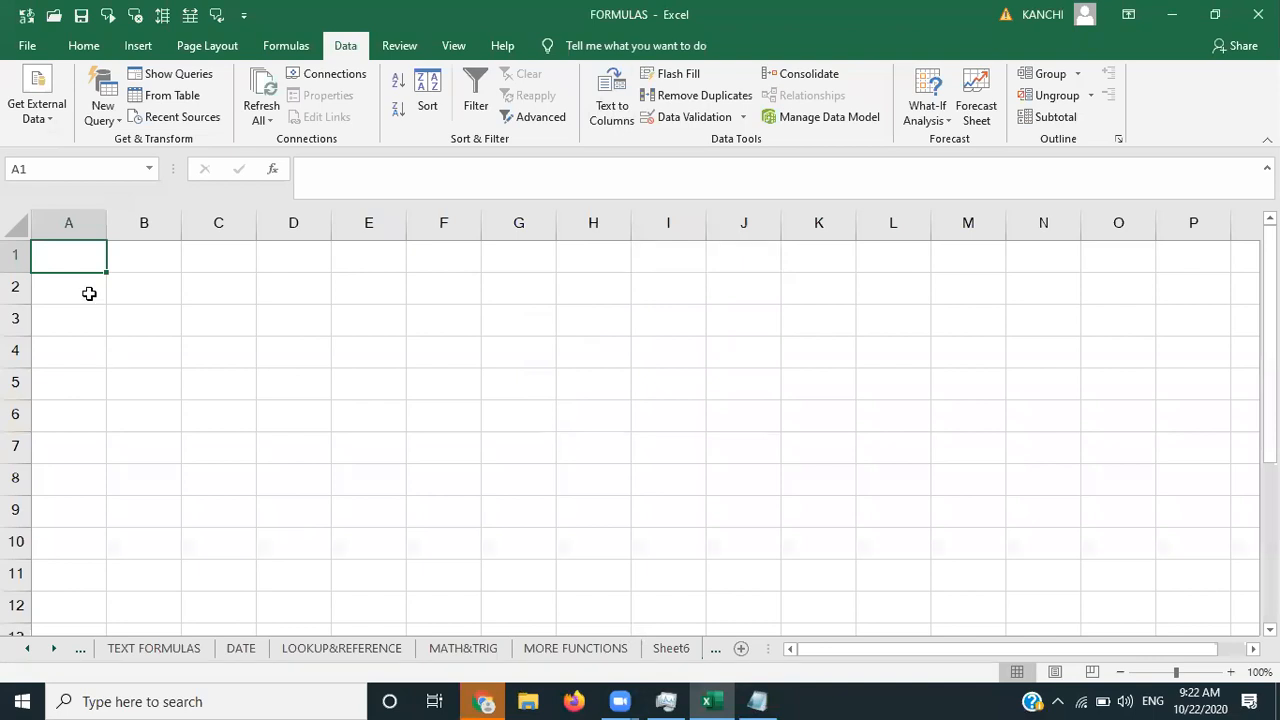
pyautogui.write('rav')
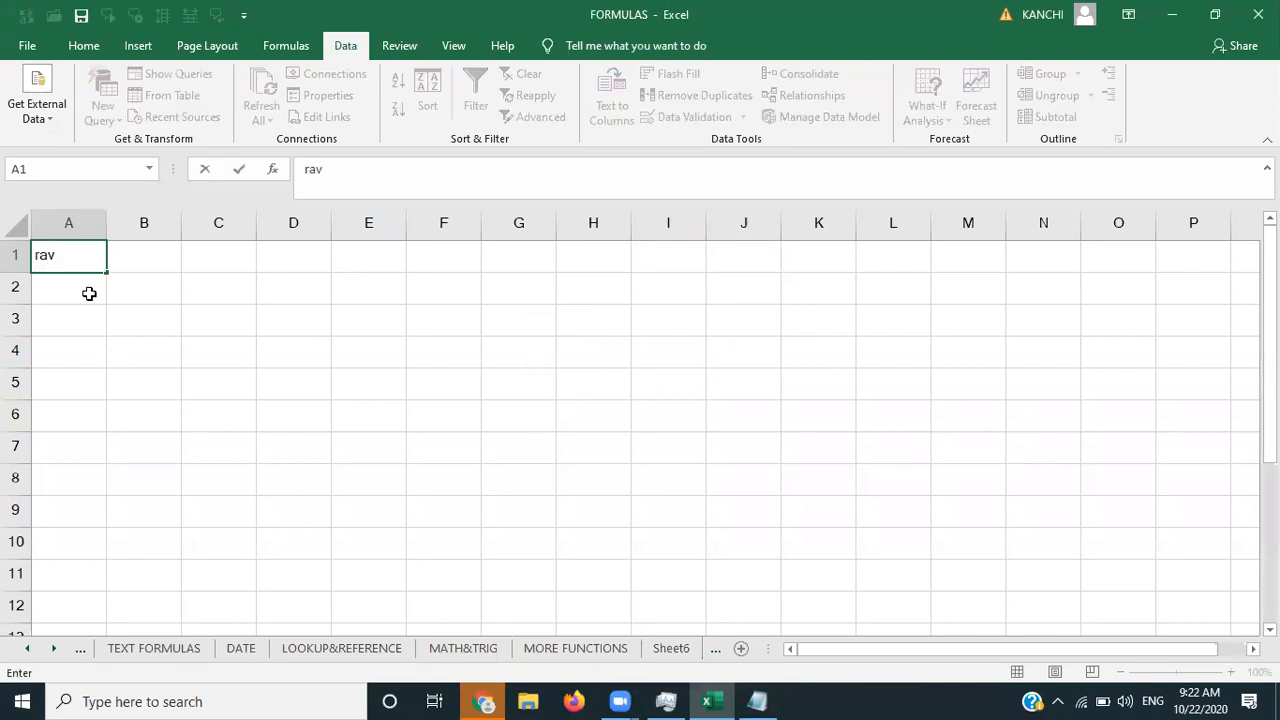
pyautogui.press('BackSpace')
pyautogui.press('BackSpace')
pyautogui.press('BackSpace')
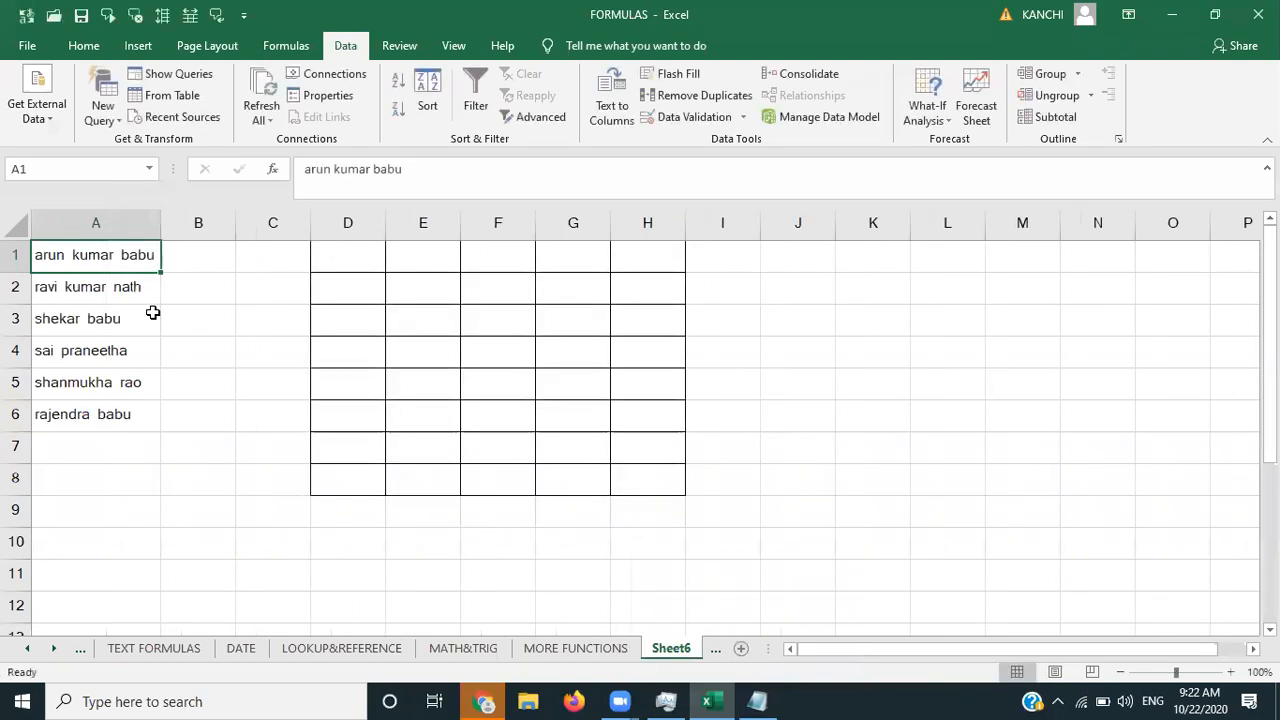
# - Copy the six names in A1:A6 into a new Sheet7 and autofit column A to the longest name
pyautogui.hotkey('shift', 'Down')
pyautogui.hotkey('shift', 'Down')
pyautogui.hotkey('shift', 'Down')
pyautogui.hotkey('shift', 'Down')
pyautogui.hotkey('shift', 'Down')
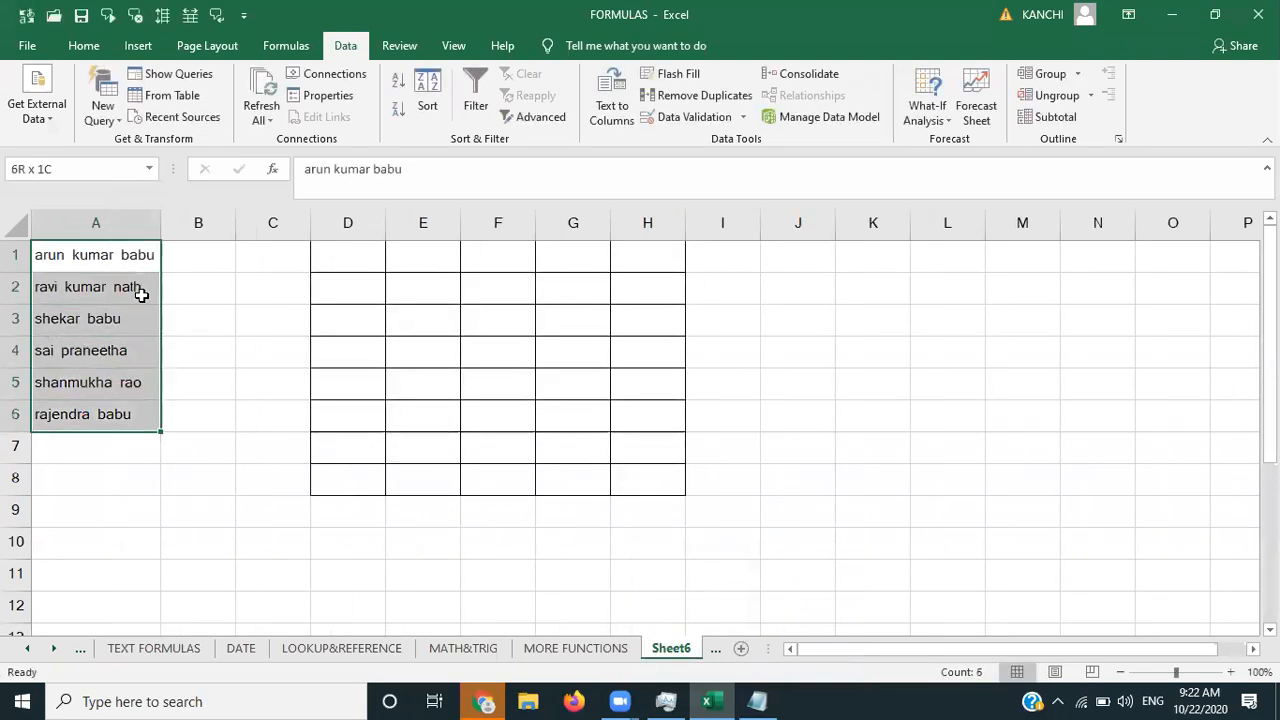
pyautogui.hotkey('ctrl', 'c')
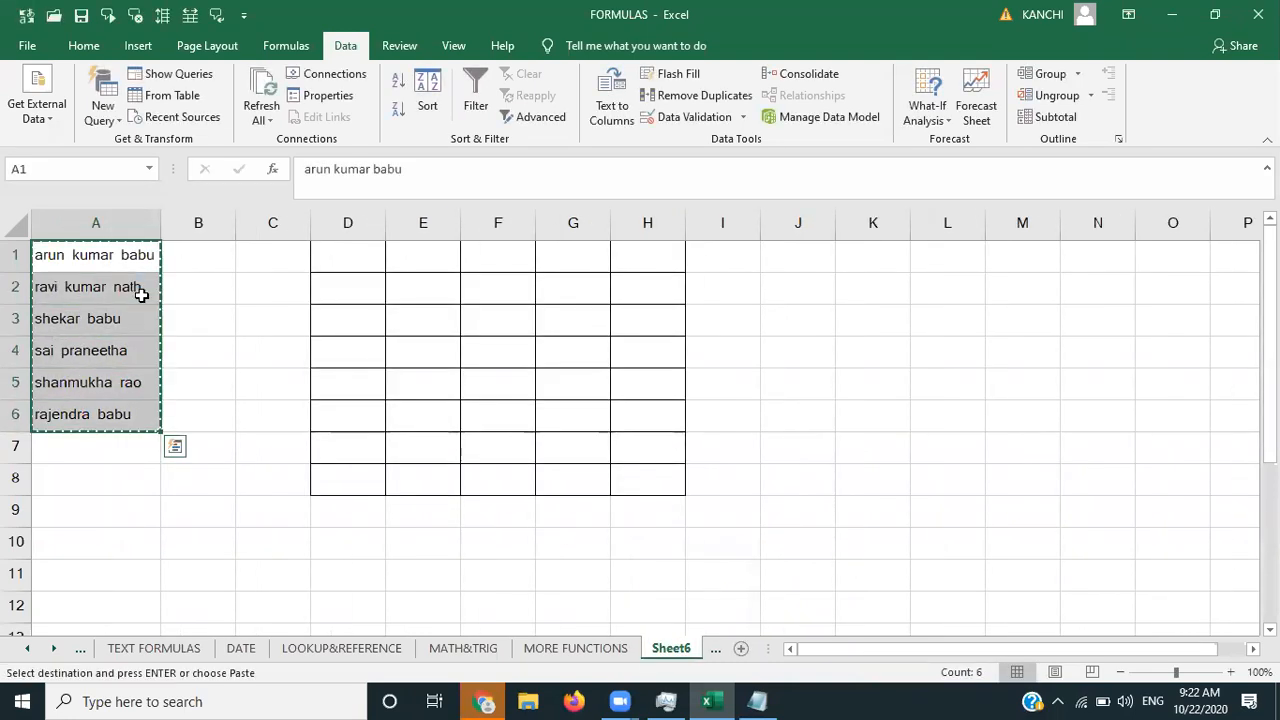
pyautogui.click(741, 648)
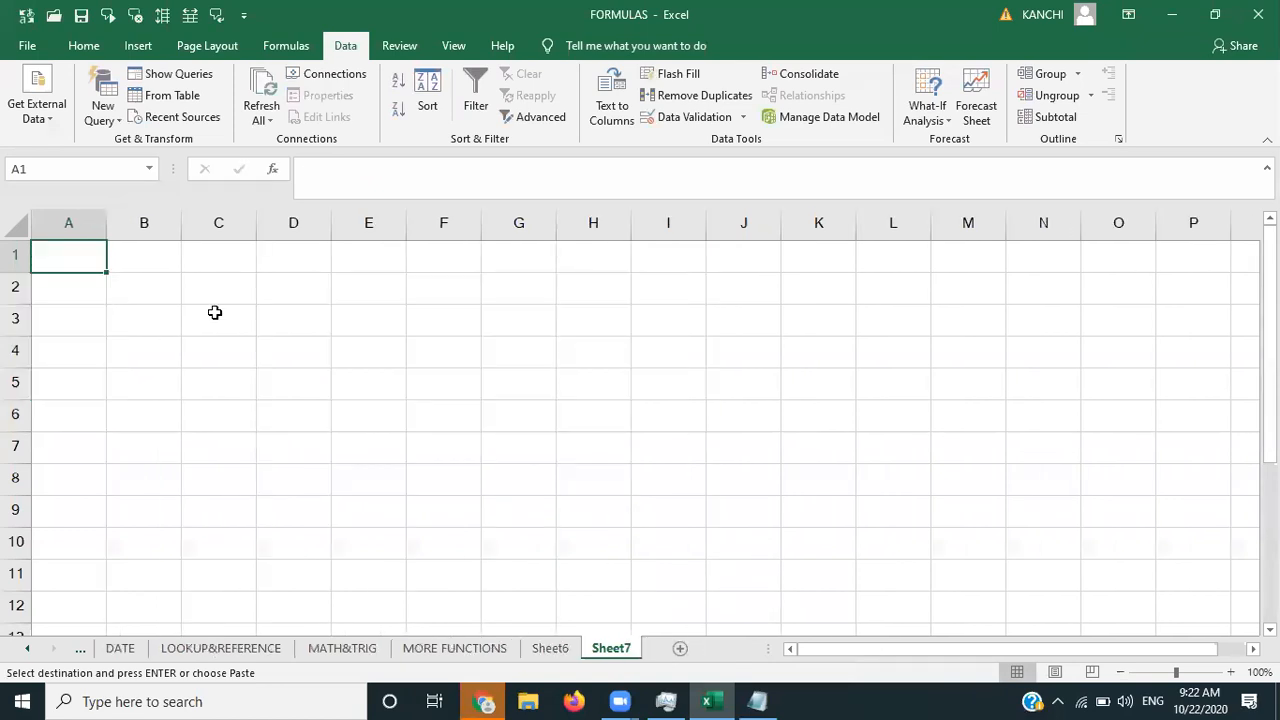
pyautogui.hotkey('ctrl', 'v')
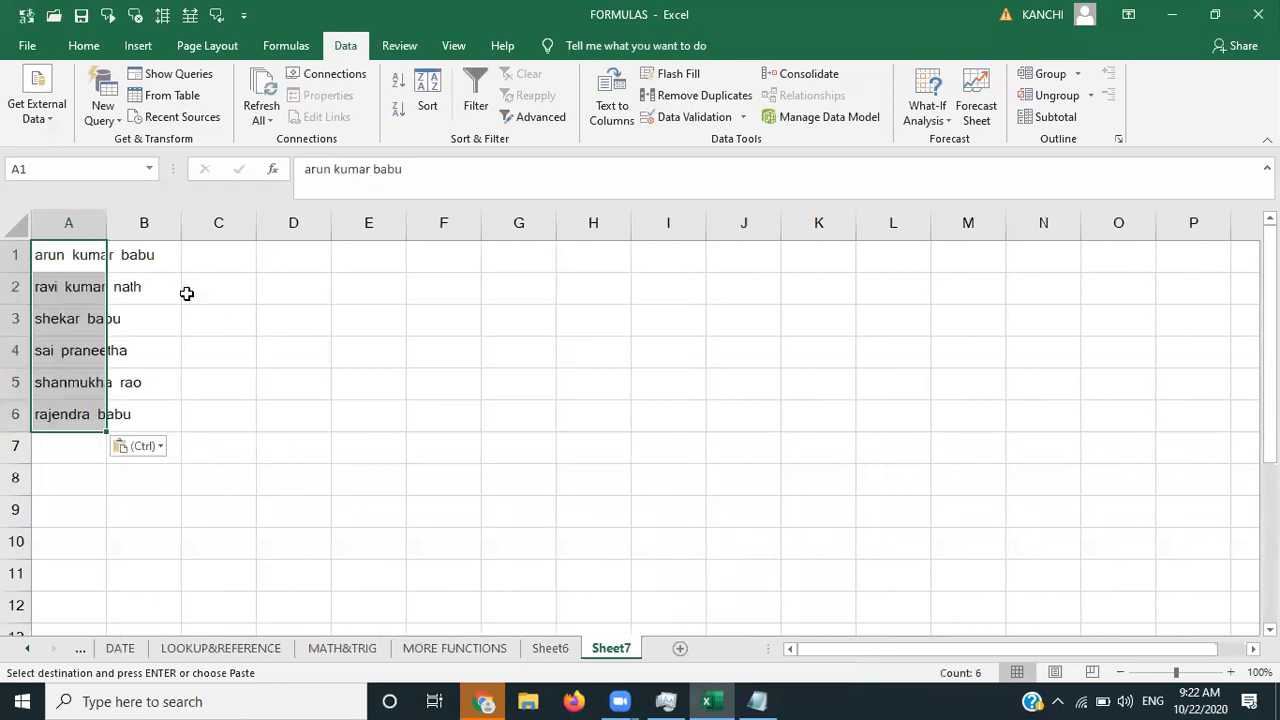
pyautogui.click(283, 320)
pyautogui.doubleClick(100, 220)
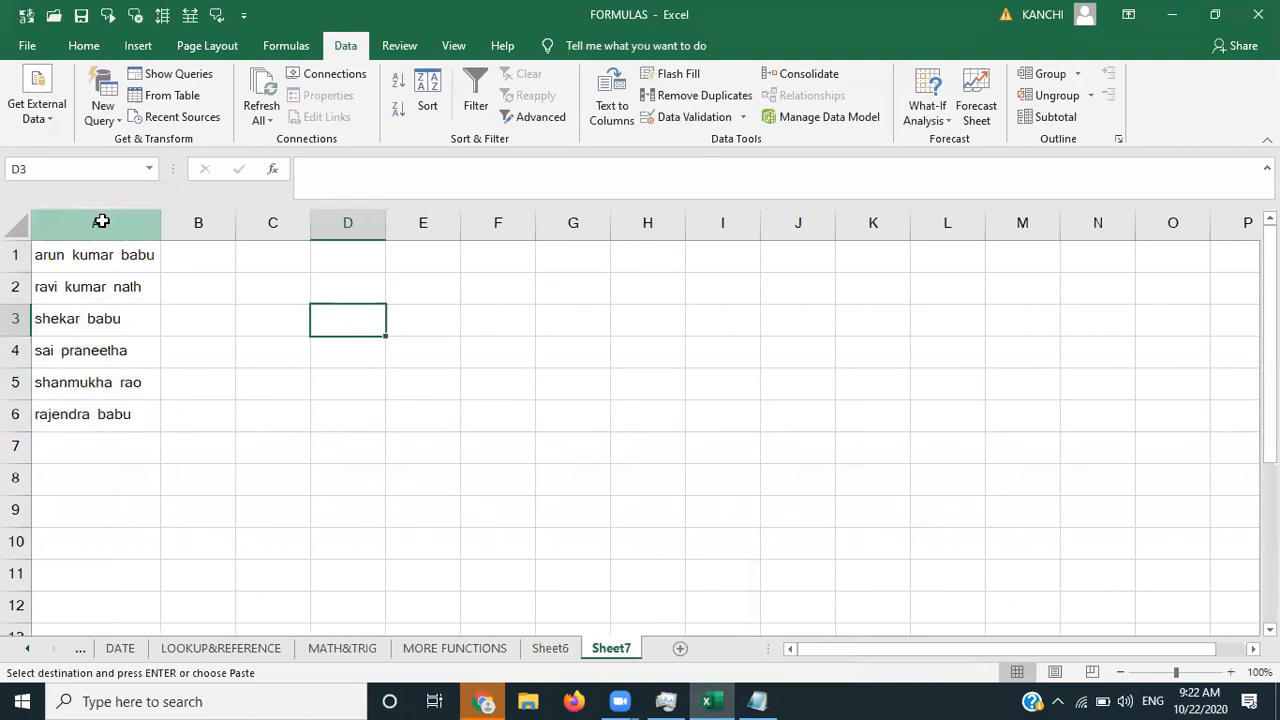
pyautogui.click(84, 268)
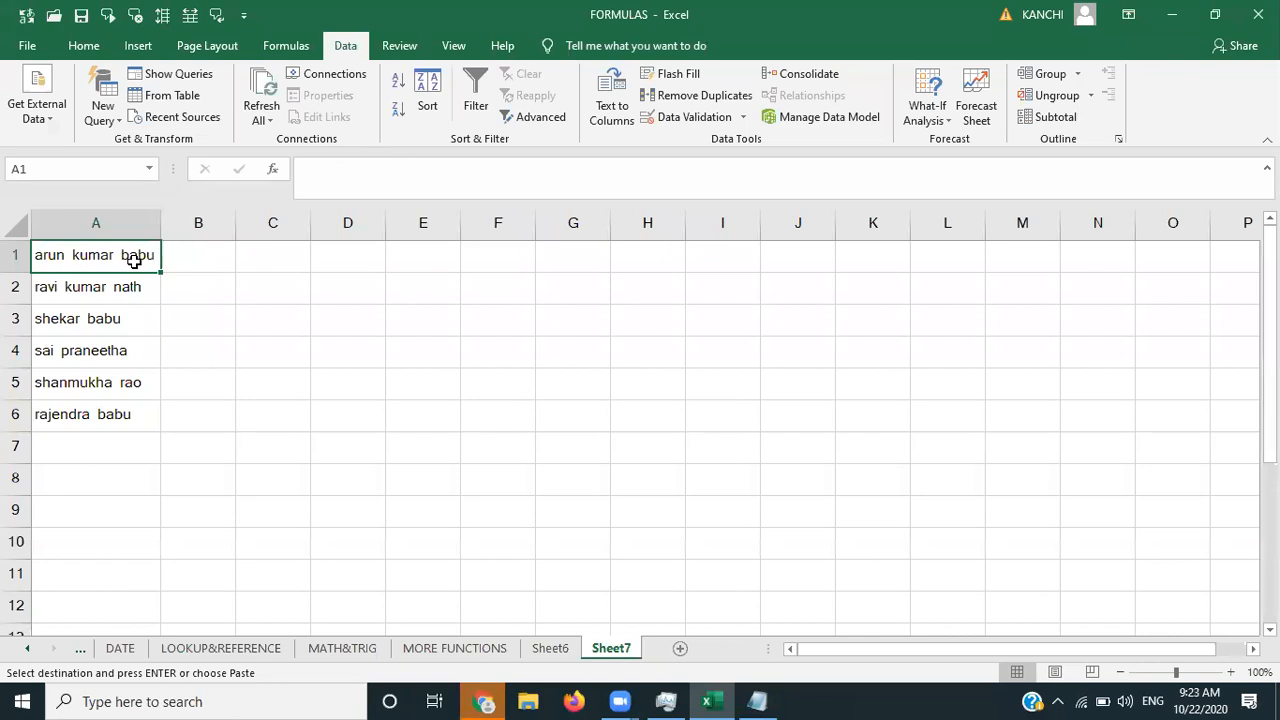
# - Run Text to Columns on A1:A6 as delimited by Space instead of Tab, spreading the names across columns A–C
pyautogui.hotkey('shift', 'Down')
pyautogui.hotkey('shift', 'Down')
pyautogui.hotkey('shift', 'Down')
pyautogui.hotkey('shift', 'Down')
pyautogui.hotkey('shift', 'Down')
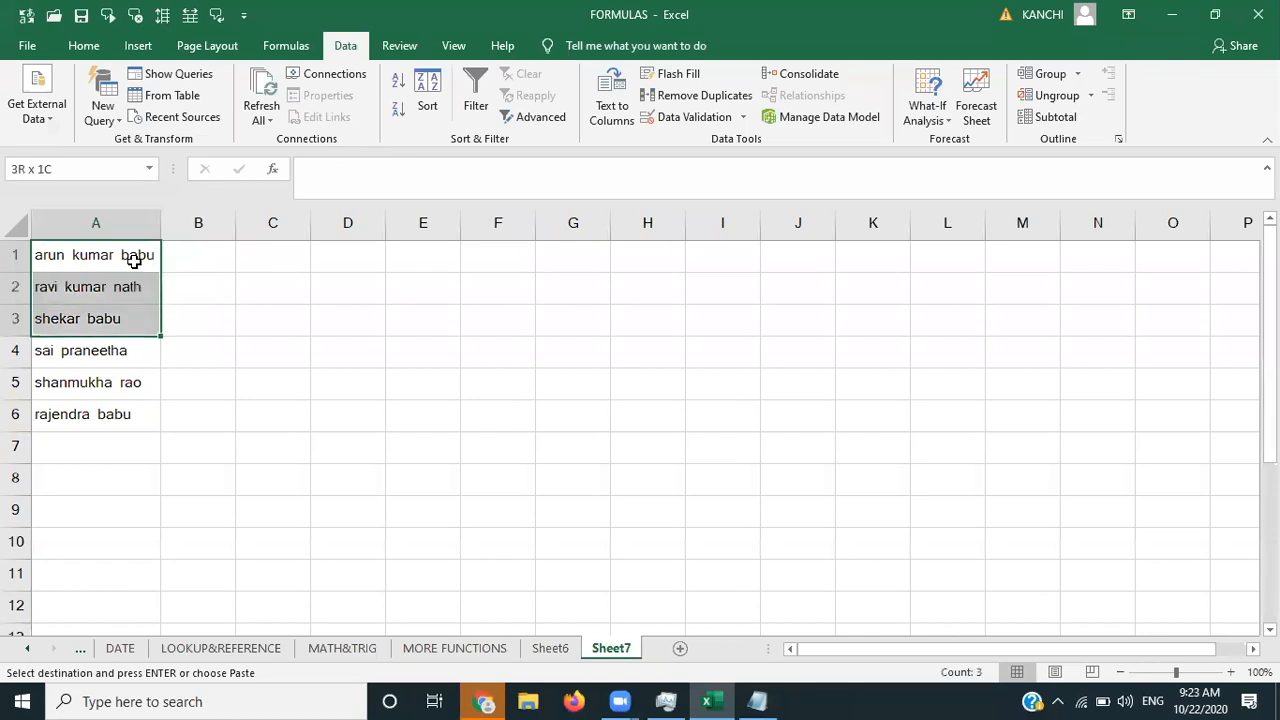
pyautogui.click(614, 115)
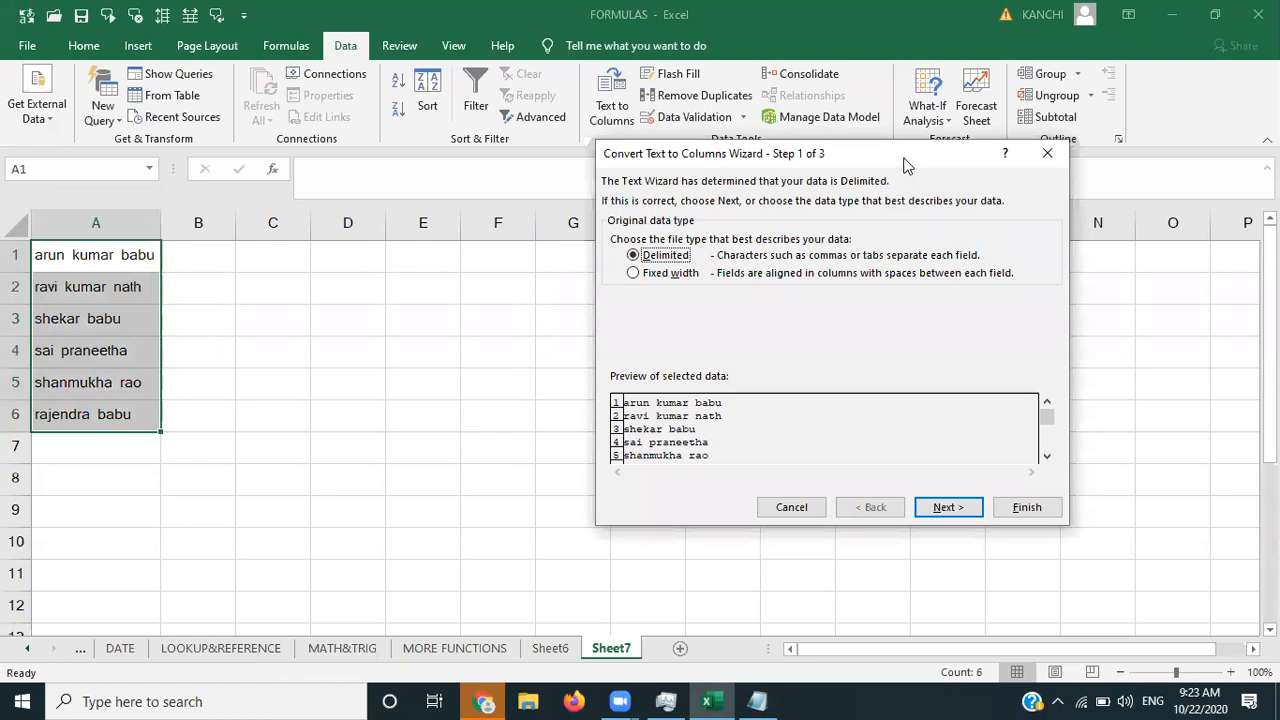
pyautogui.moveTo(905, 165); pyautogui.dragTo(678, 139)
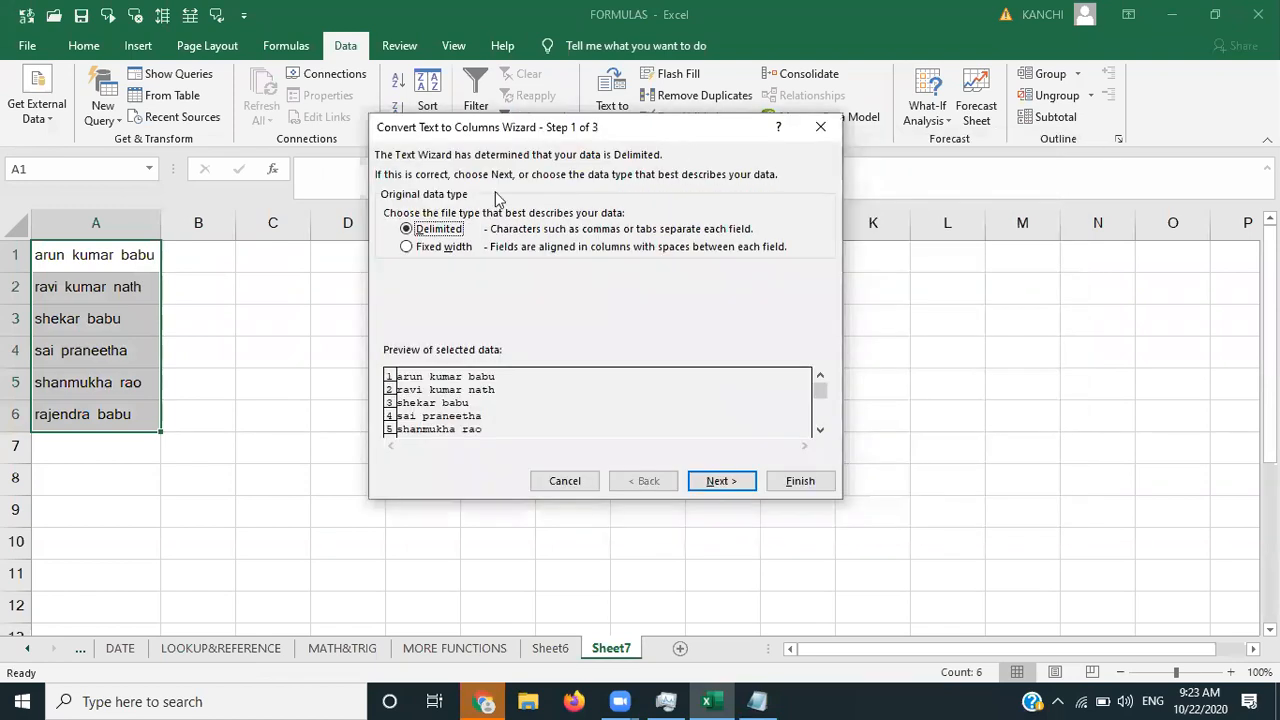
pyautogui.click(718, 481)
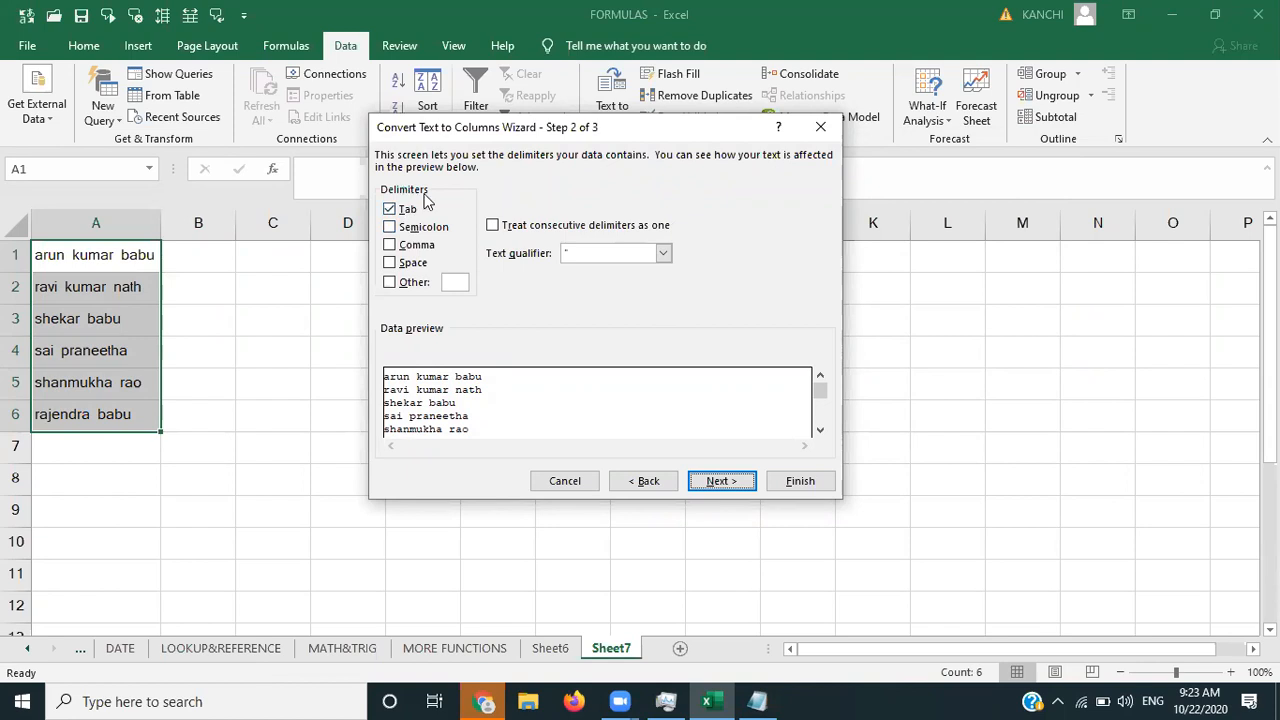
pyautogui.click(390, 210)
pyautogui.click(391, 262)
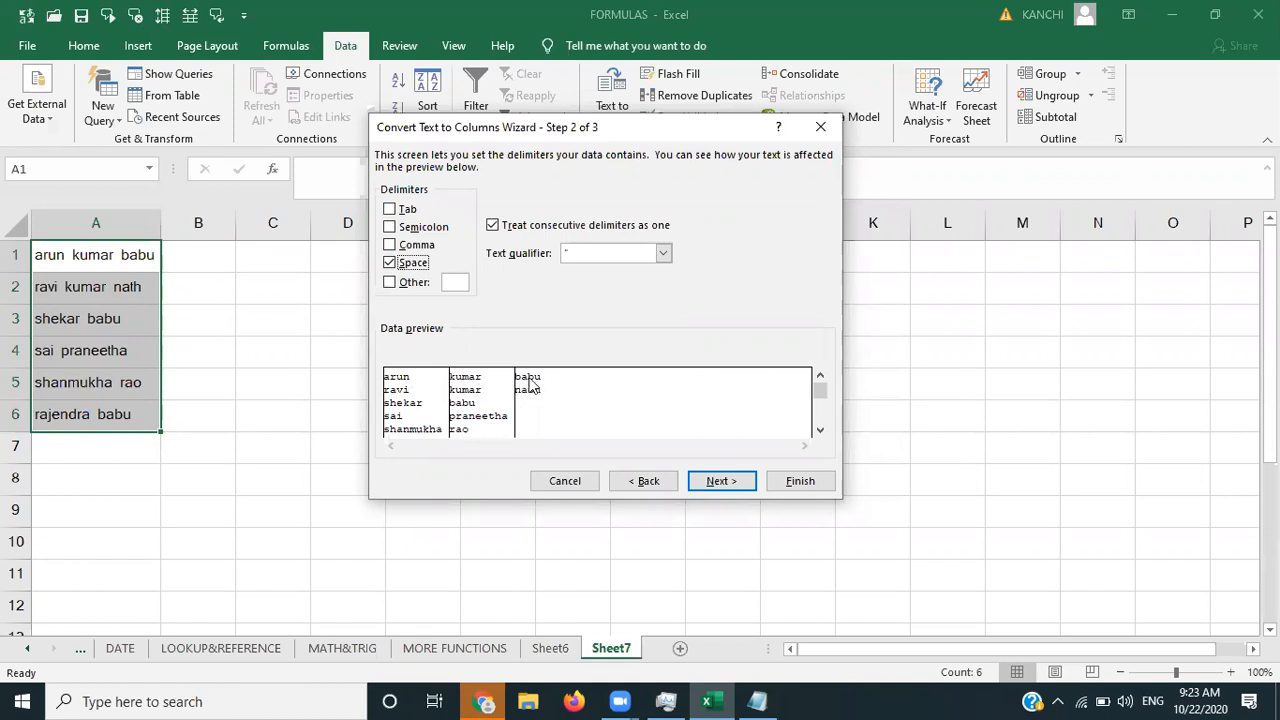
pyautogui.click(390, 263)
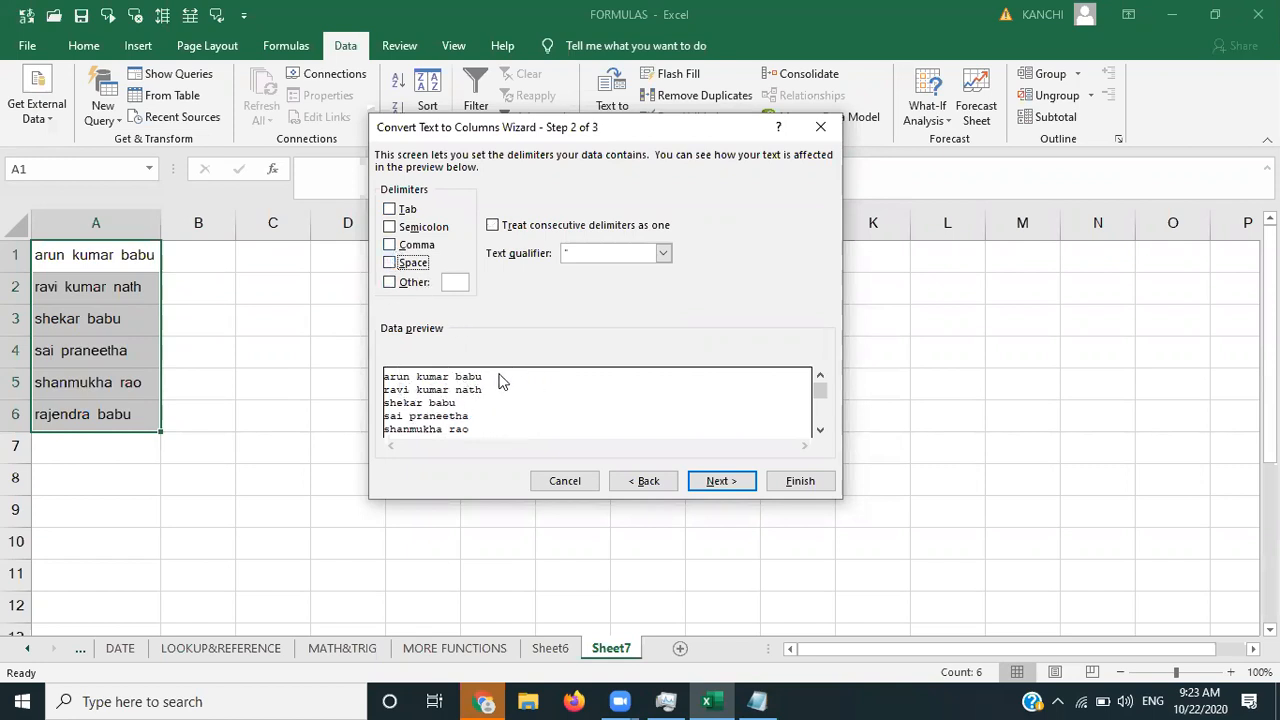
pyautogui.click(390, 263)
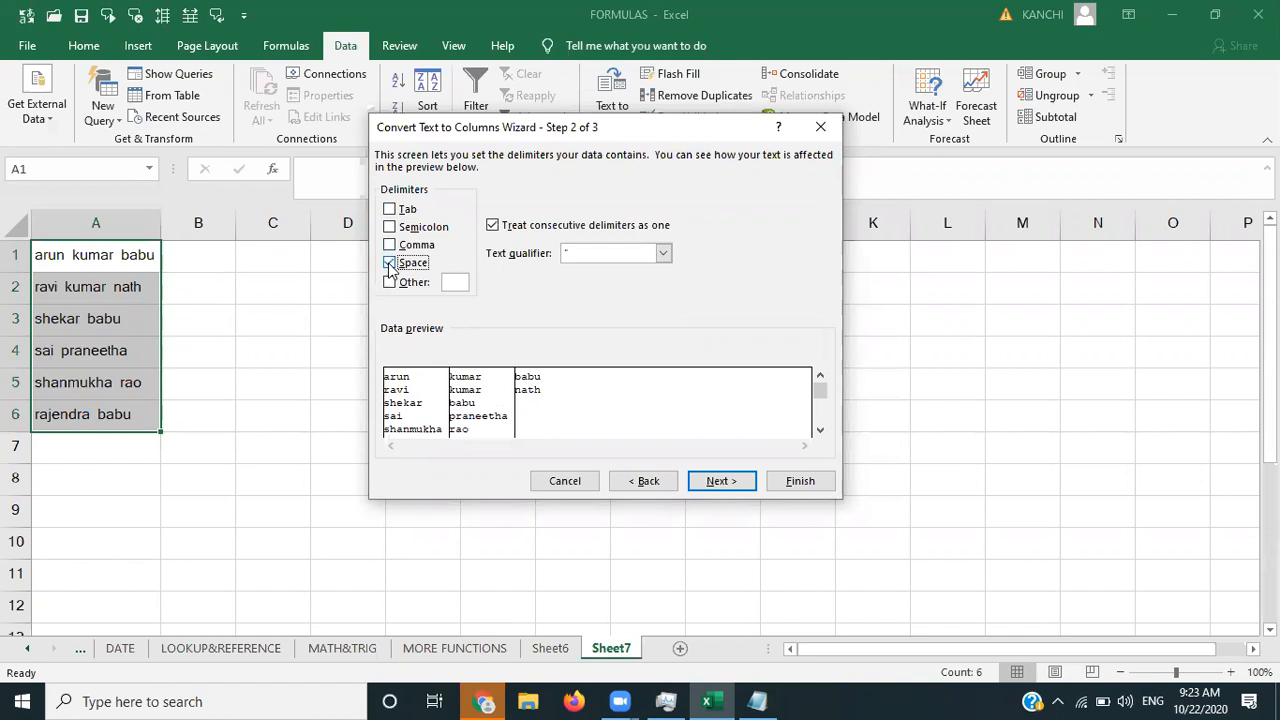
pyautogui.click(720, 481)
pyautogui.click(800, 481)
pyautogui.click(540, 356)
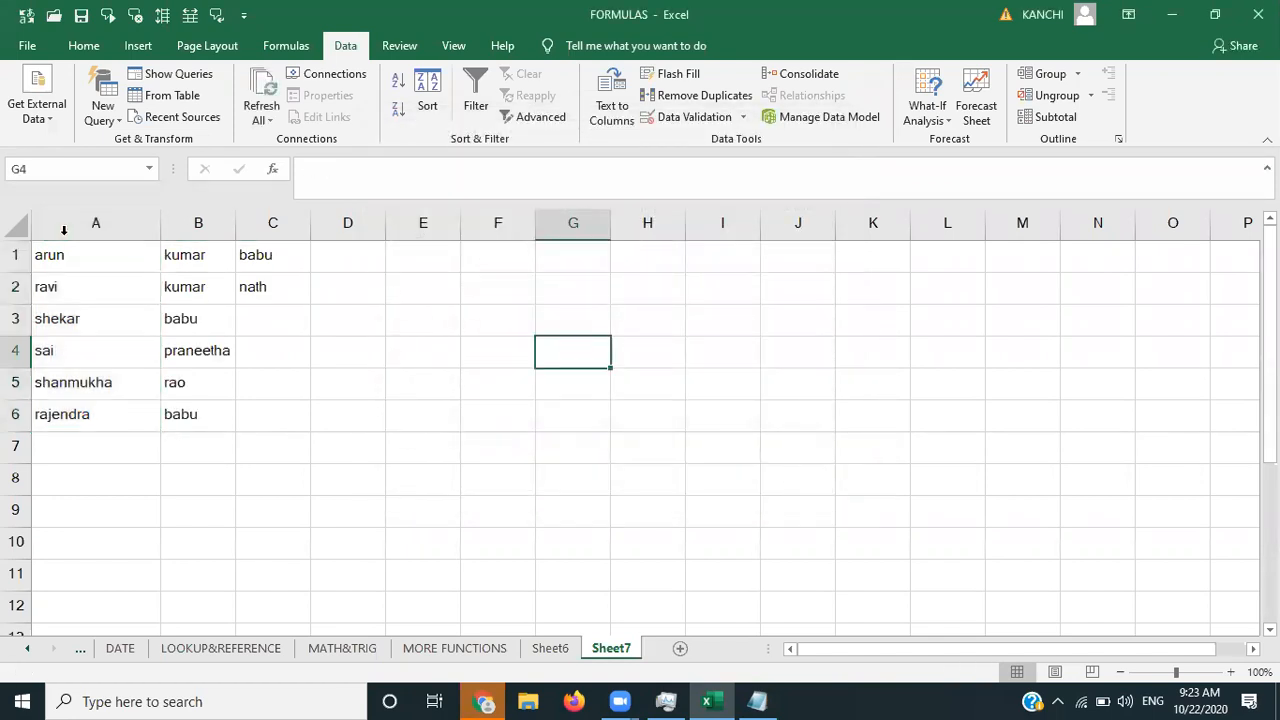
pyautogui.click(111, 248)
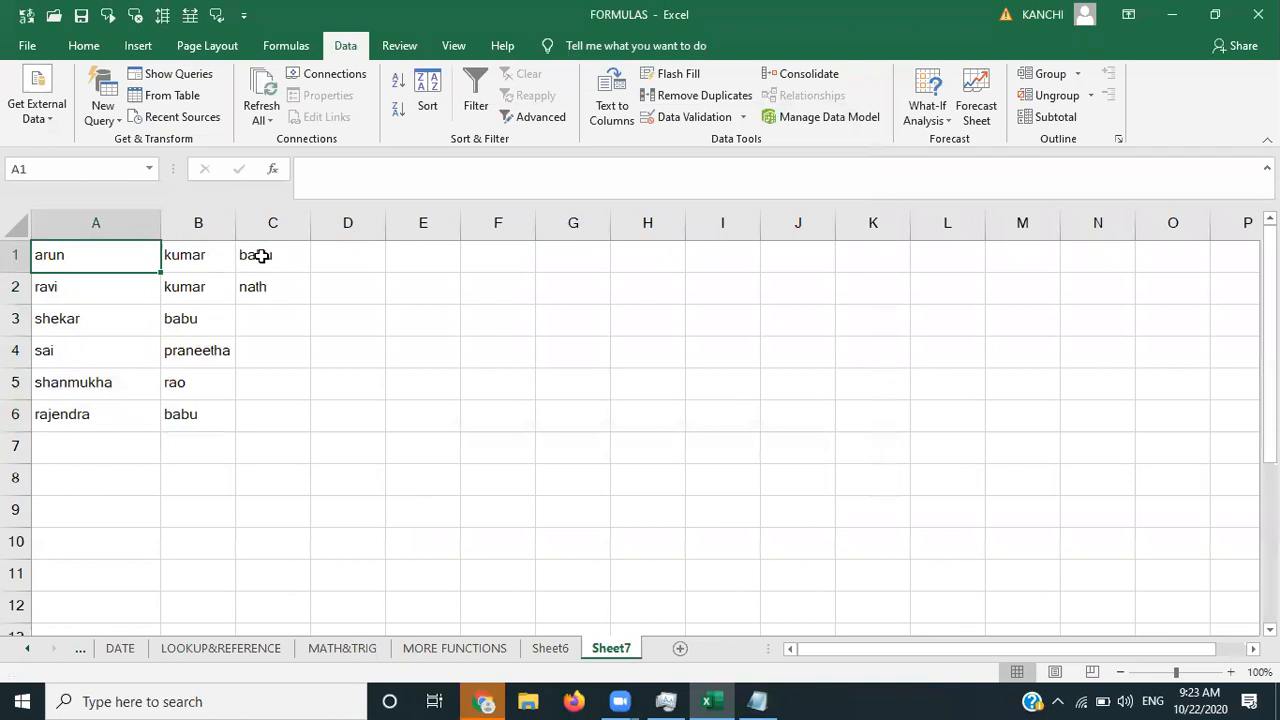
pyautogui.press('Right')
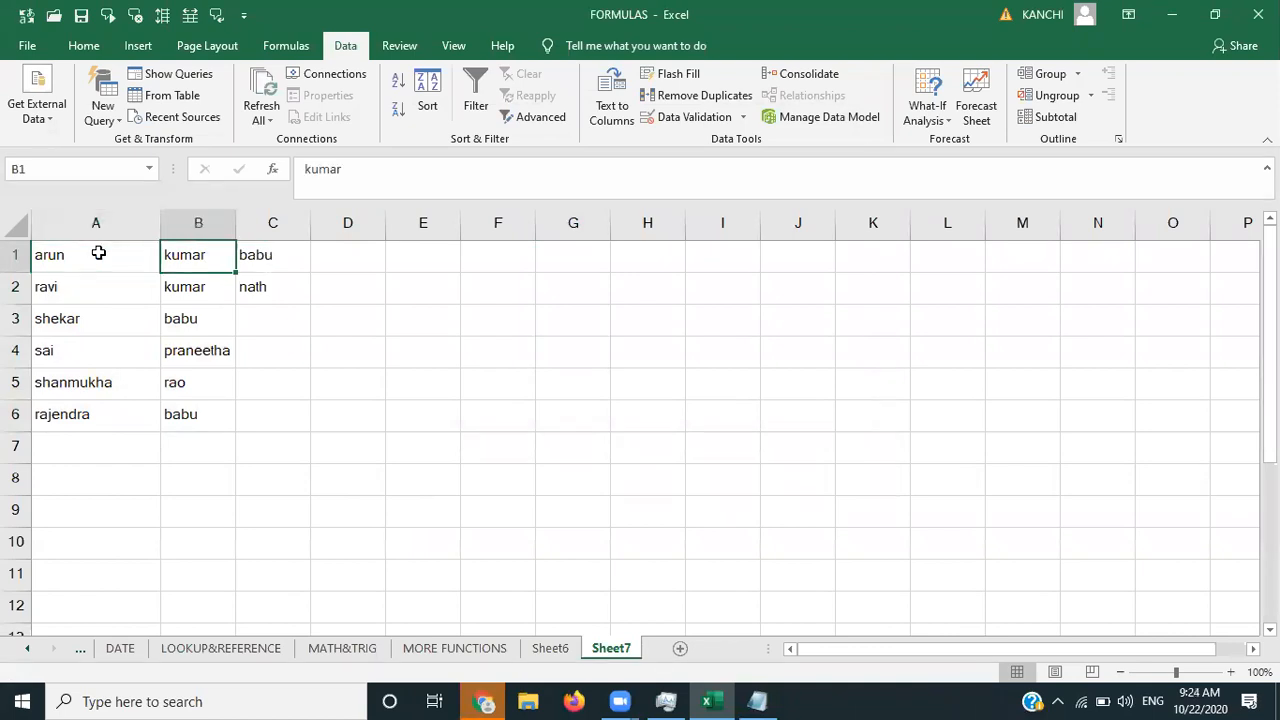
pyautogui.press('Right')
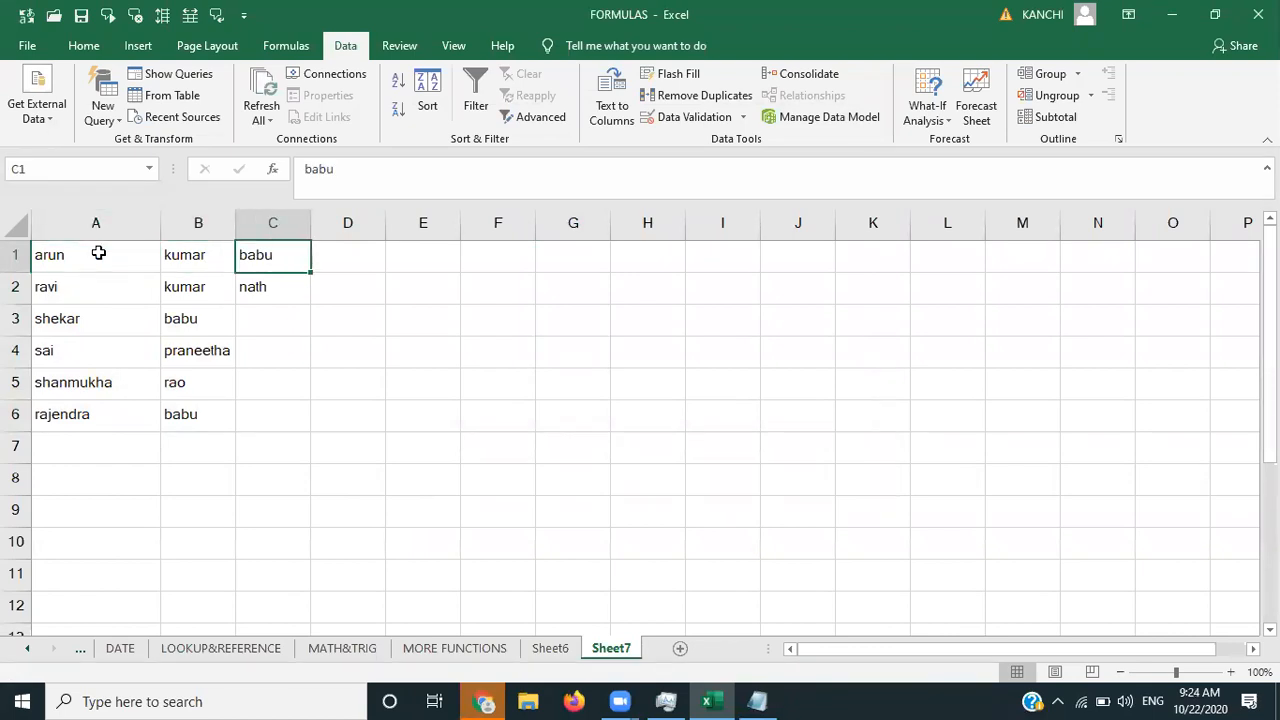
pyautogui.press('Left')
pyautogui.press('Left')
pyautogui.press('Right')
pyautogui.press('Right')
pyautogui.press('Left')
pyautogui.press('Left')
pyautogui.press('Right')
pyautogui.press('Right')
pyautogui.press('Left')
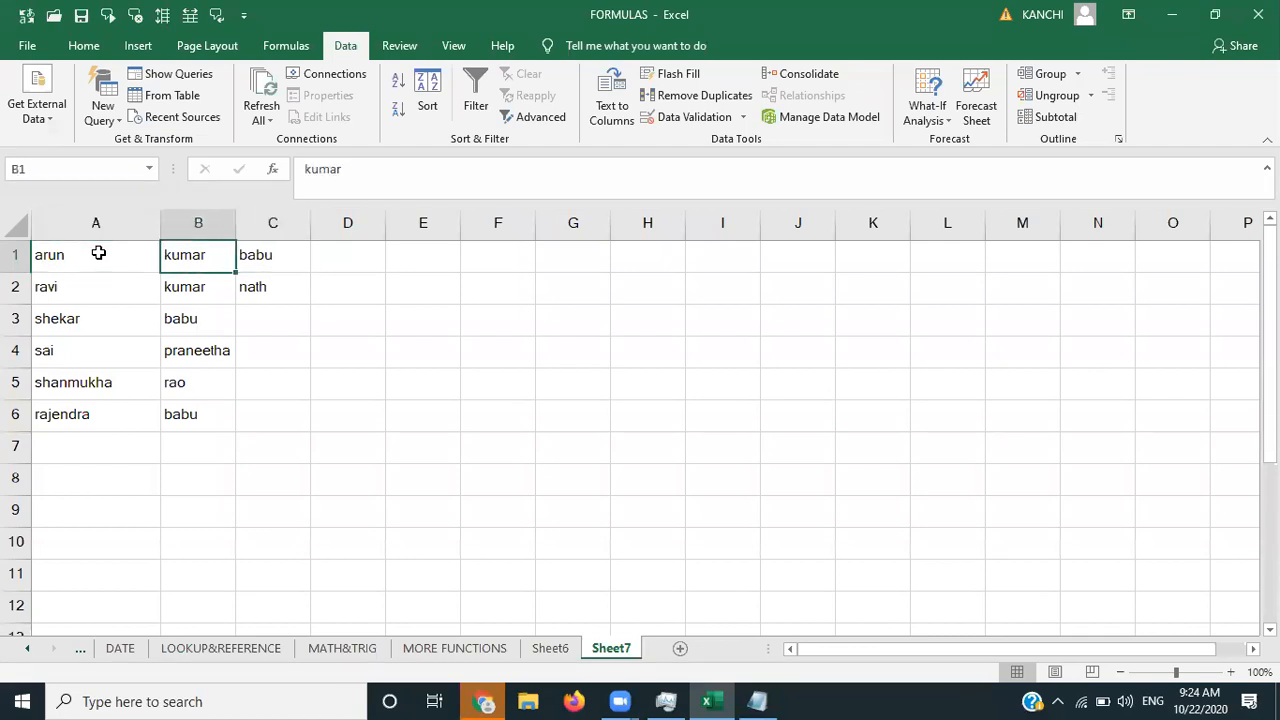
pyautogui.press('Left')
pyautogui.press('Right')
pyautogui.press('Left')
pyautogui.press('Right')
pyautogui.press('Right')
pyautogui.press('Left')
pyautogui.press('Left')
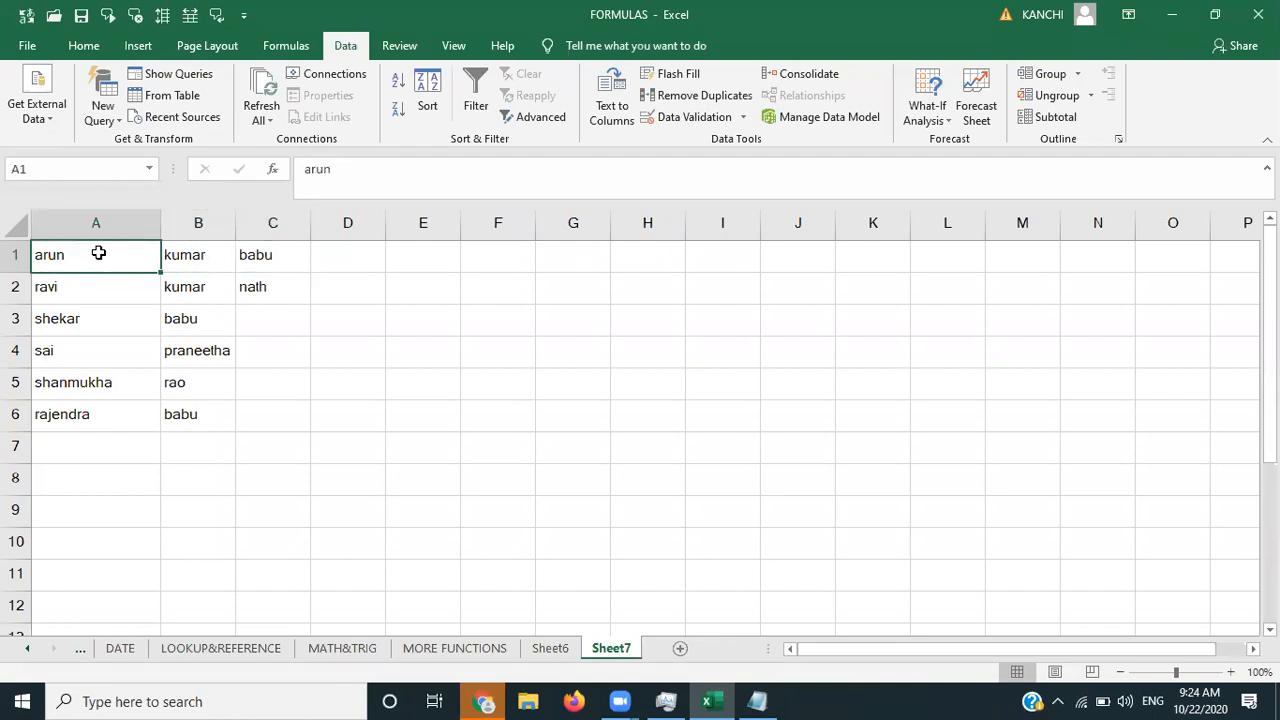
pyautogui.press('Right')
pyautogui.press('Right')
pyautogui.press('Right')
pyautogui.press('Right')
pyautogui.press('Right')
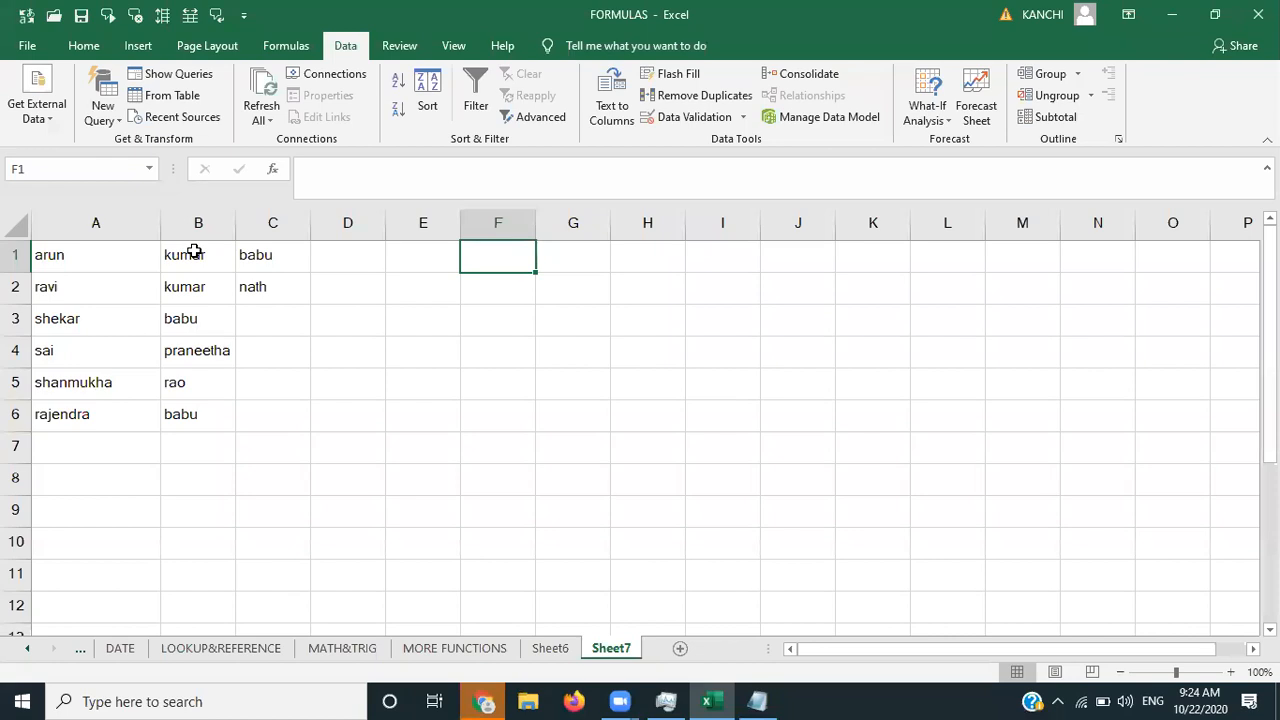
pyautogui.click(108, 263)
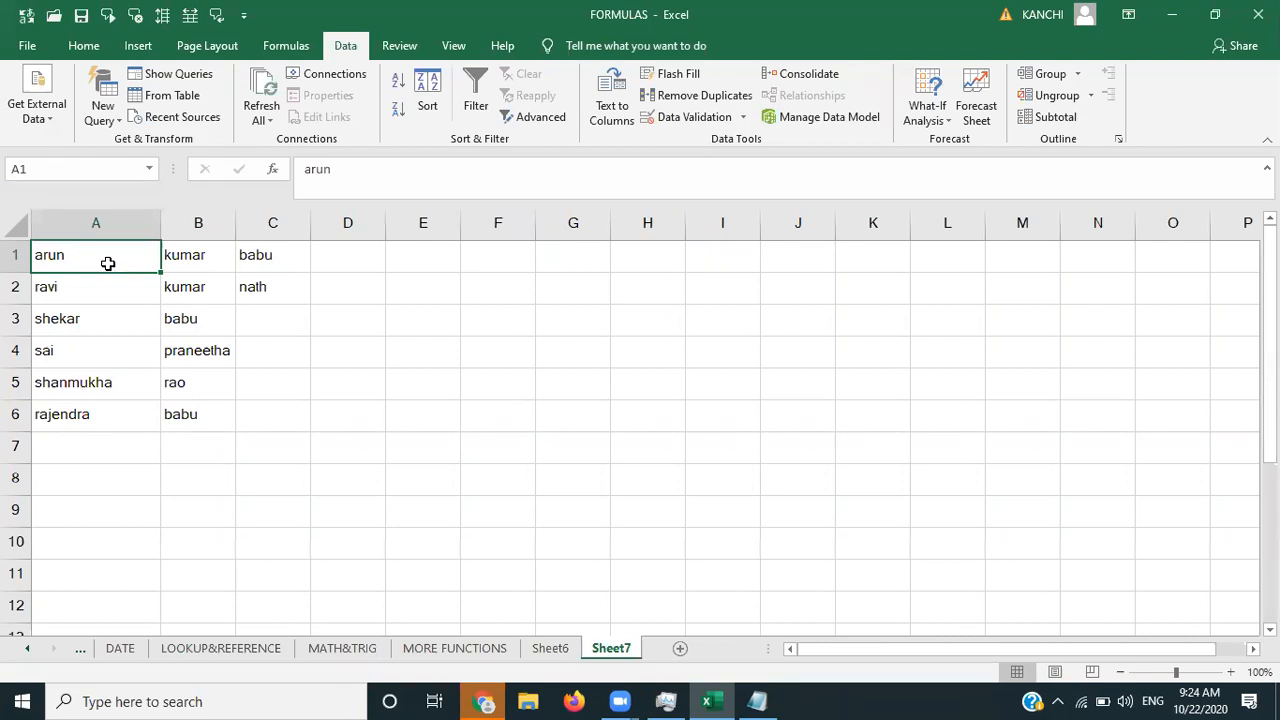
# - Undo the split and replace both spaces in A1's name with commas
pyautogui.hotkey('ctrl', 'z')
pyautogui.doubleClick(108, 263)
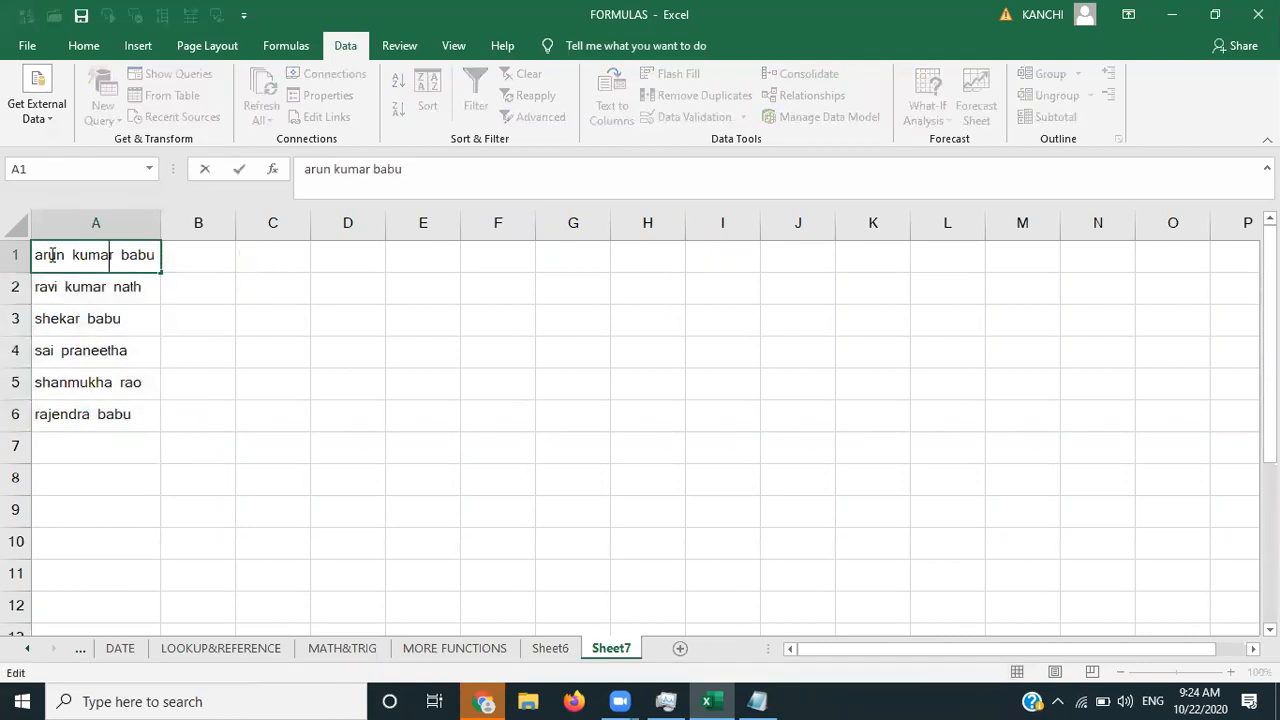
pyautogui.click(70, 257)
pyautogui.press('BackSpace')
pyautogui.write(',')
pyautogui.press('Right')
pyautogui.press('Right')
pyautogui.press('Right')
pyautogui.press('Right')
pyautogui.press('Right')
pyautogui.press('Right')
pyautogui.press('BackSpace')
pyautogui.write(',')
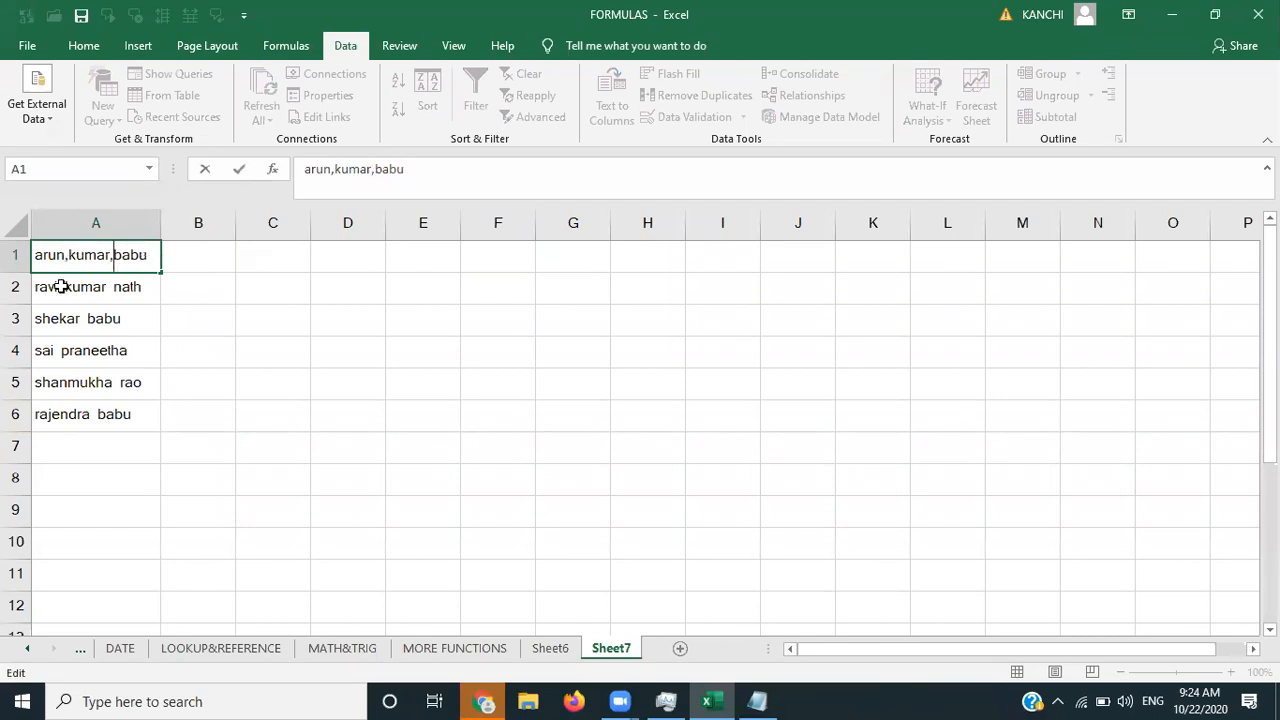
# - Replace the spaces in A2's name with commas
pyautogui.doubleClick(62, 287)
pyautogui.press('BackSpace')
pyautogui.write(',')
pyautogui.press('Right')
pyautogui.press('Right')
pyautogui.press('Right')
pyautogui.press('Right')
pyautogui.press('Right')
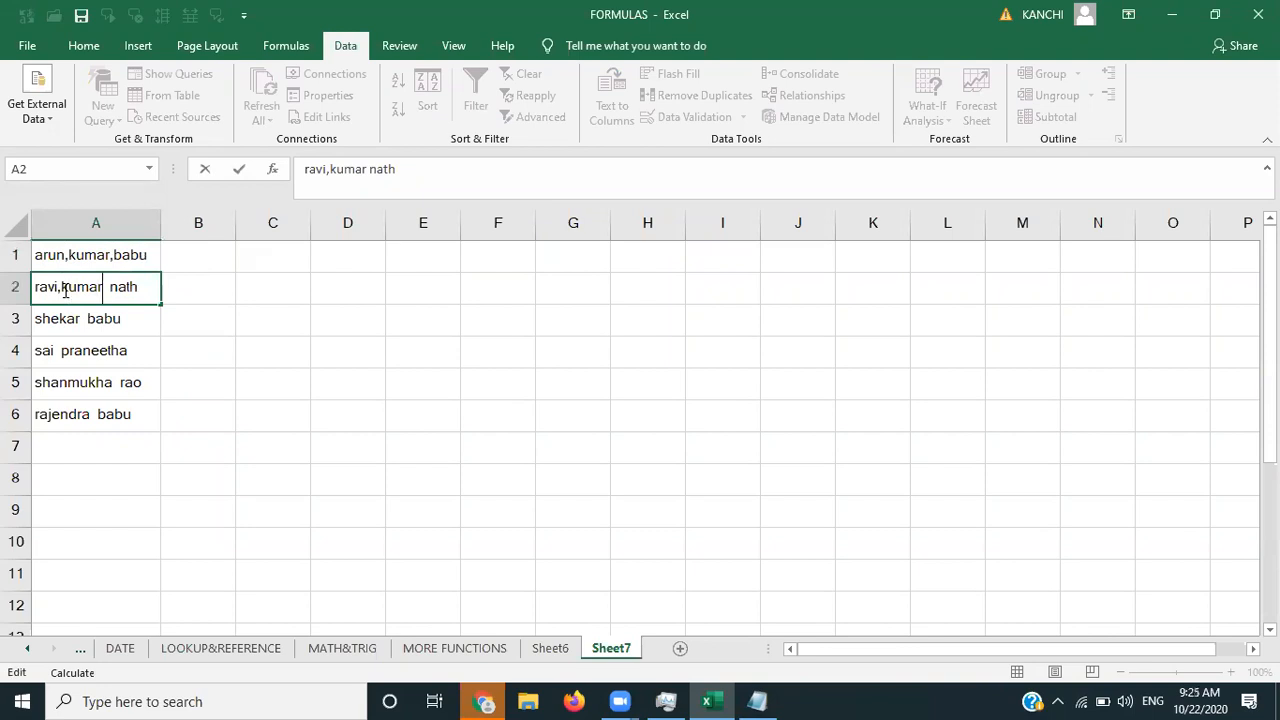
pyautogui.press('Delete')
pyautogui.write(',')
pyautogui.press('End')
pyautogui.press('Tab')
pyautogui.press('Left')
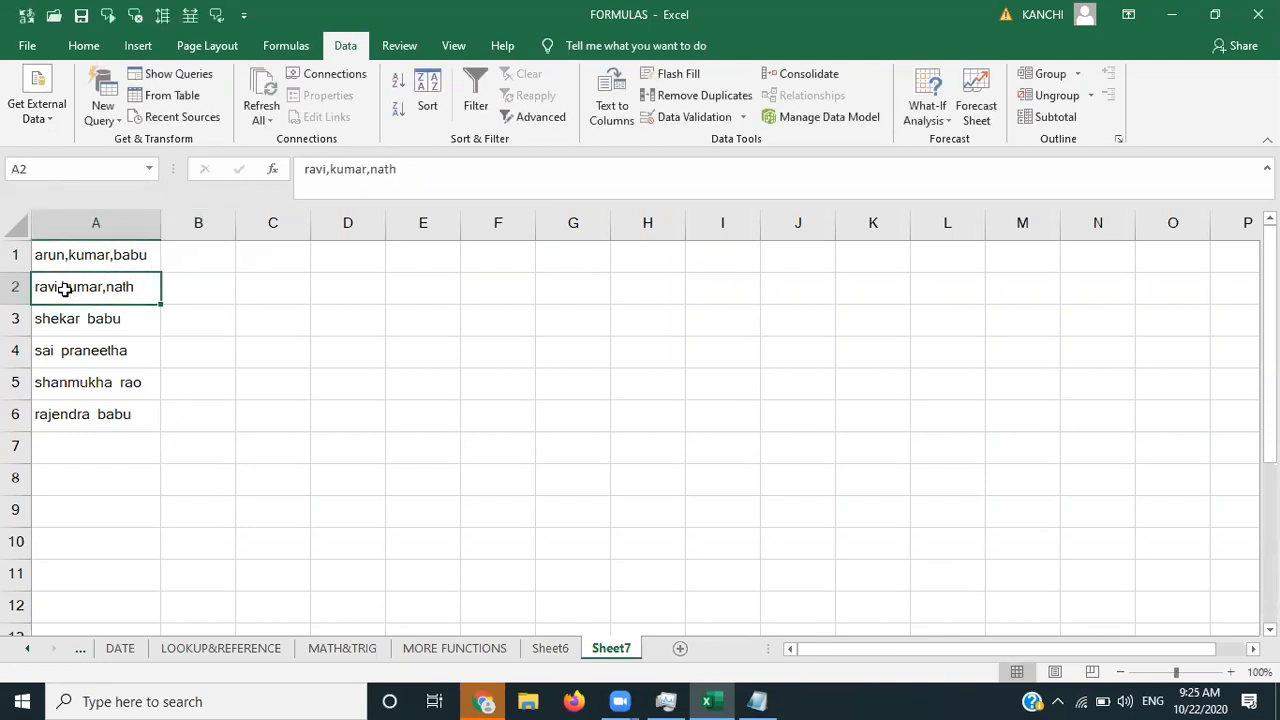
pyautogui.press('Down')
# - Replace the spaces in the A3 and A4 names with commas
pyautogui.doubleClick(82, 313)
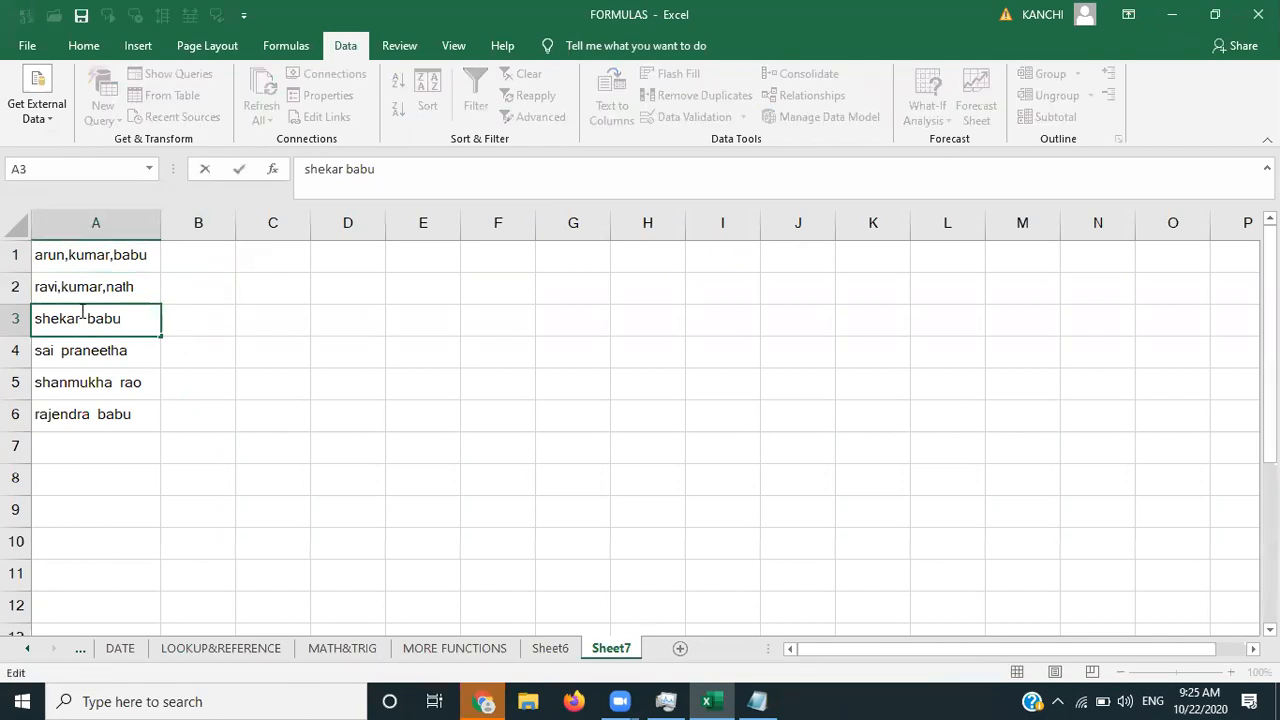
pyautogui.press('BackSpace')
pyautogui.write(',')
pyautogui.press('Delete')
pyautogui.press('Tab')
pyautogui.press('Down')
pyautogui.press('Left')
pyautogui.doubleClick(57, 356)
pyautogui.press('BackSpace')
pyautogui.press('BackSpace')
pyautogui.write(',')
pyautogui.press('Tab')
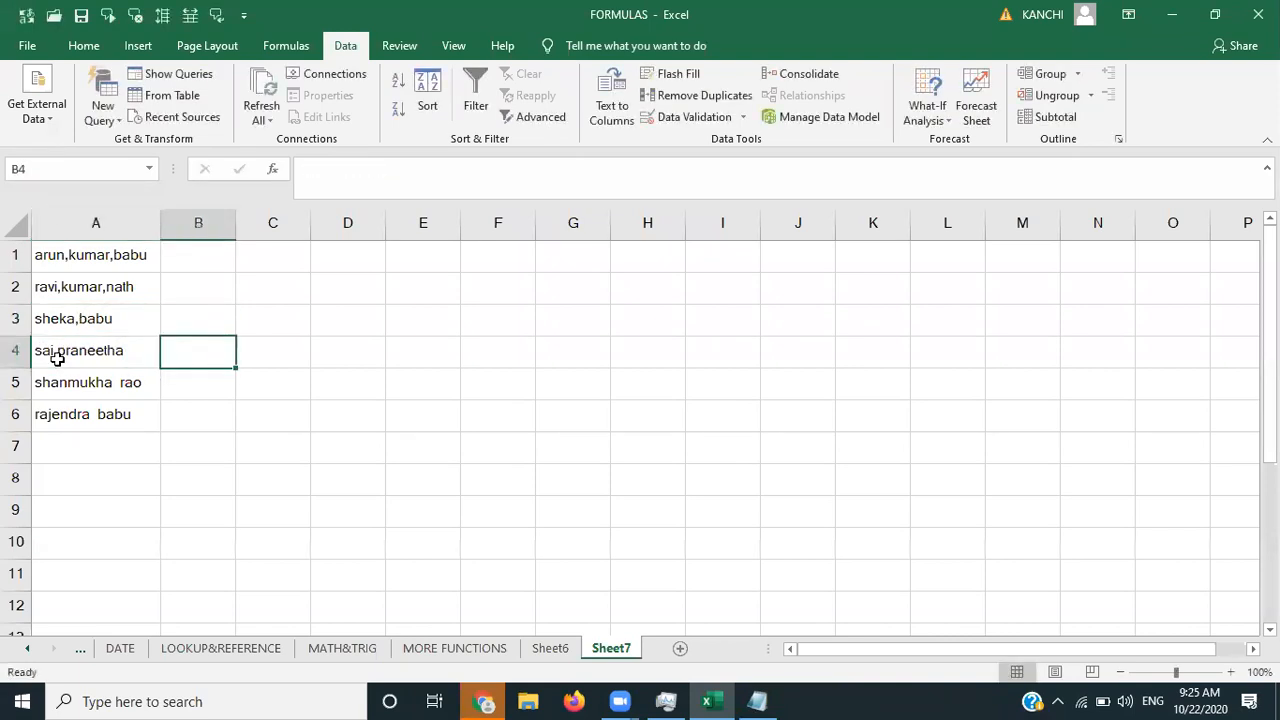
# - Replace the spaces in the A5 and A6 names with commas, then select A1:A6
pyautogui.press('Down')
pyautogui.press('Left')
pyautogui.doubleClick(120, 382)
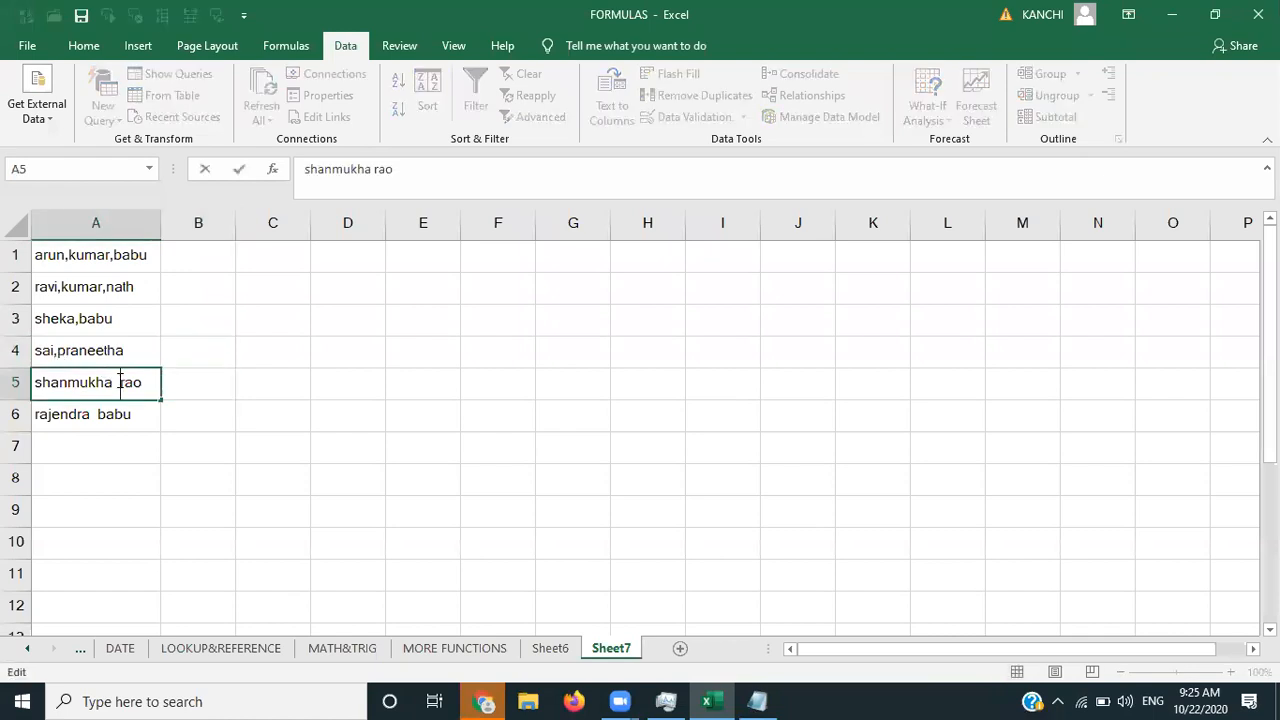
pyautogui.press('BackSpace')
pyautogui.write(',')
pyautogui.press('Tab')
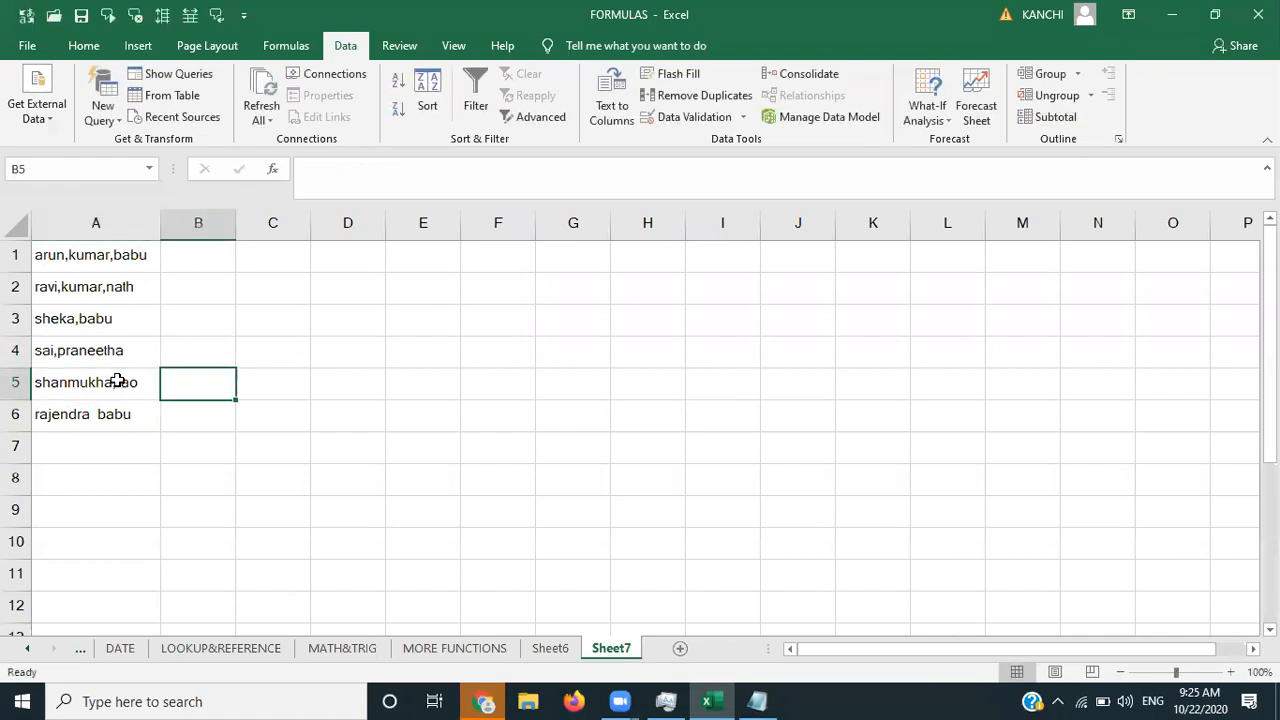
pyautogui.press('Down')
pyautogui.press('Left')
pyautogui.doubleClick(100, 413)
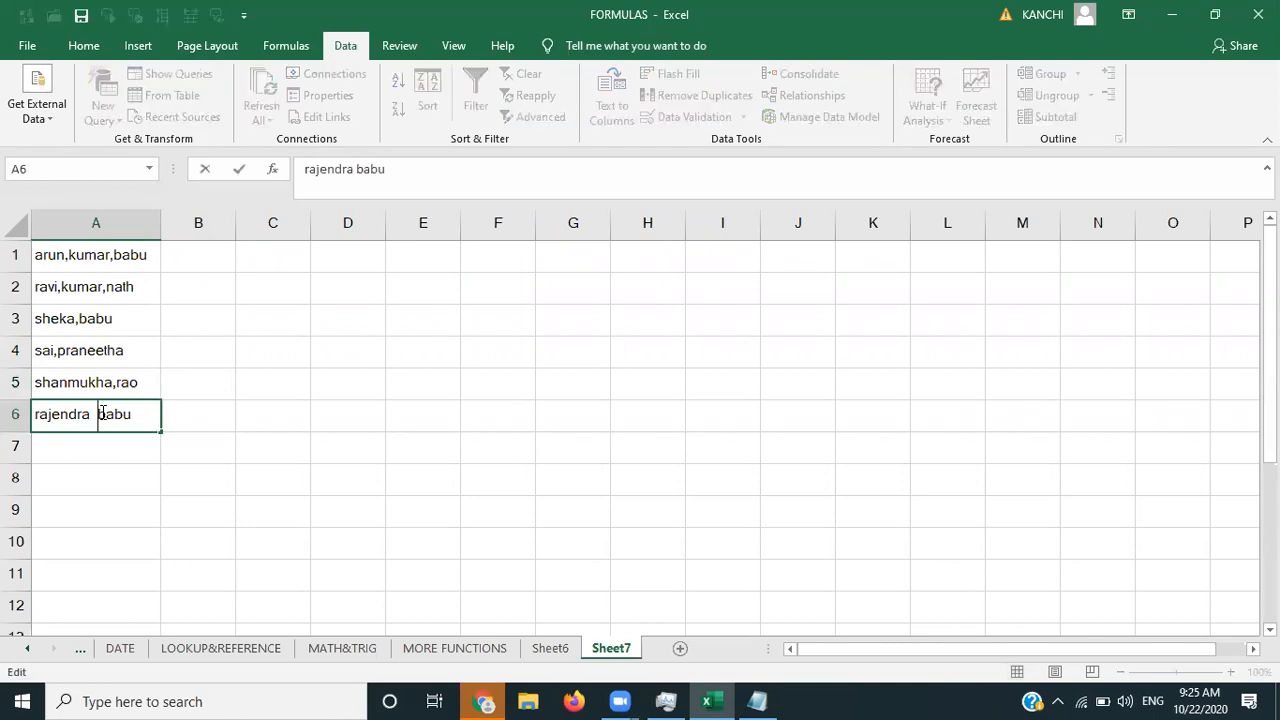
pyautogui.press('BackSpace')
pyautogui.write(',')
pyautogui.press('Tab')
pyautogui.press('Up')
pyautogui.press('Up')
pyautogui.press('Up')
pyautogui.press('Up')
pyautogui.press('Up')
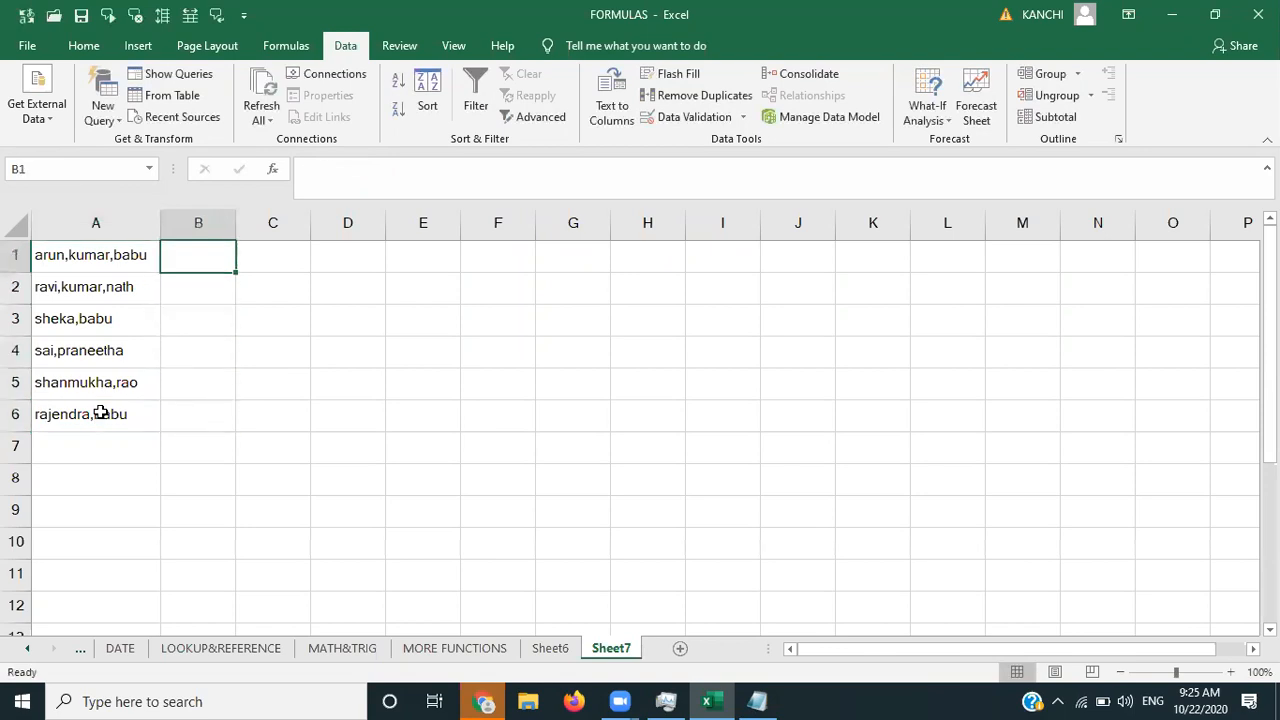
pyautogui.press('Left')
pyautogui.hotkey('shift', 'Down')
pyautogui.hotkey('shift', 'Down')
pyautogui.hotkey('shift', 'Down')
pyautogui.hotkey('shift', 'Down')
pyautogui.hotkey('shift', 'Down')
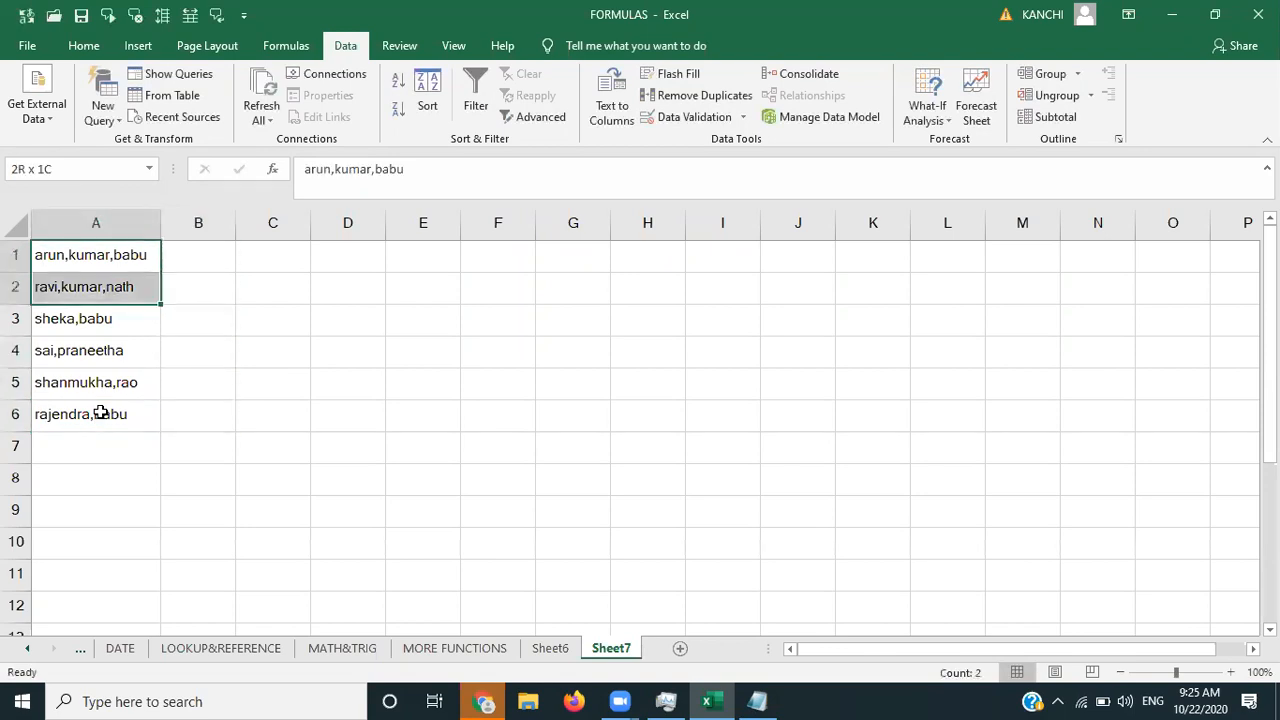
# - Split A1:A6 into columns with Text to Columns using Comma instead of Space as the delimiter
pyautogui.click(612, 112)
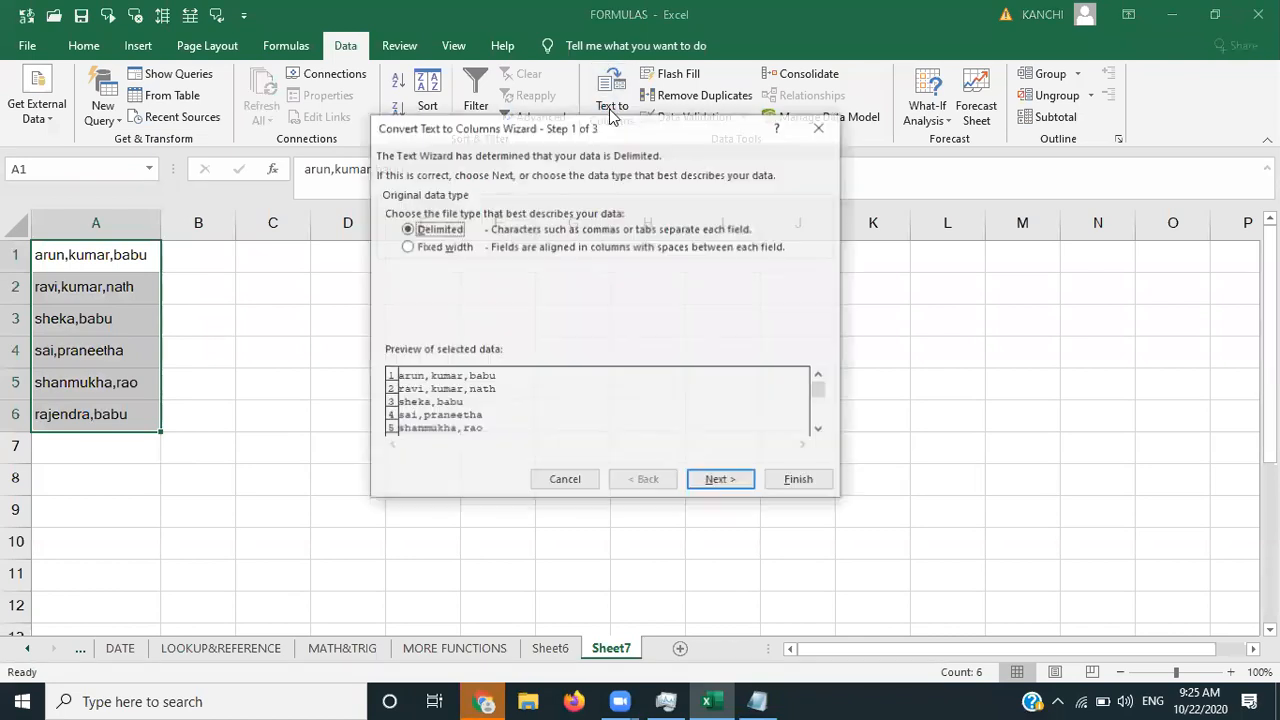
pyautogui.click(722, 481)
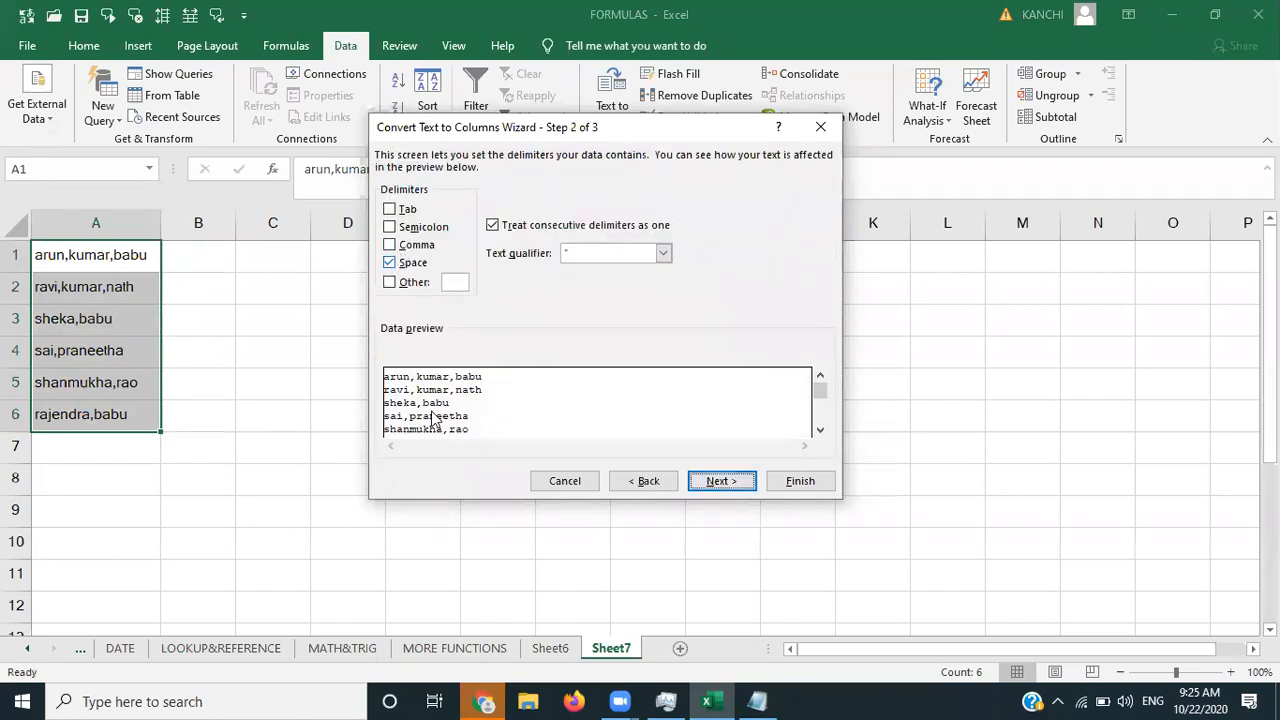
pyautogui.click(389, 266)
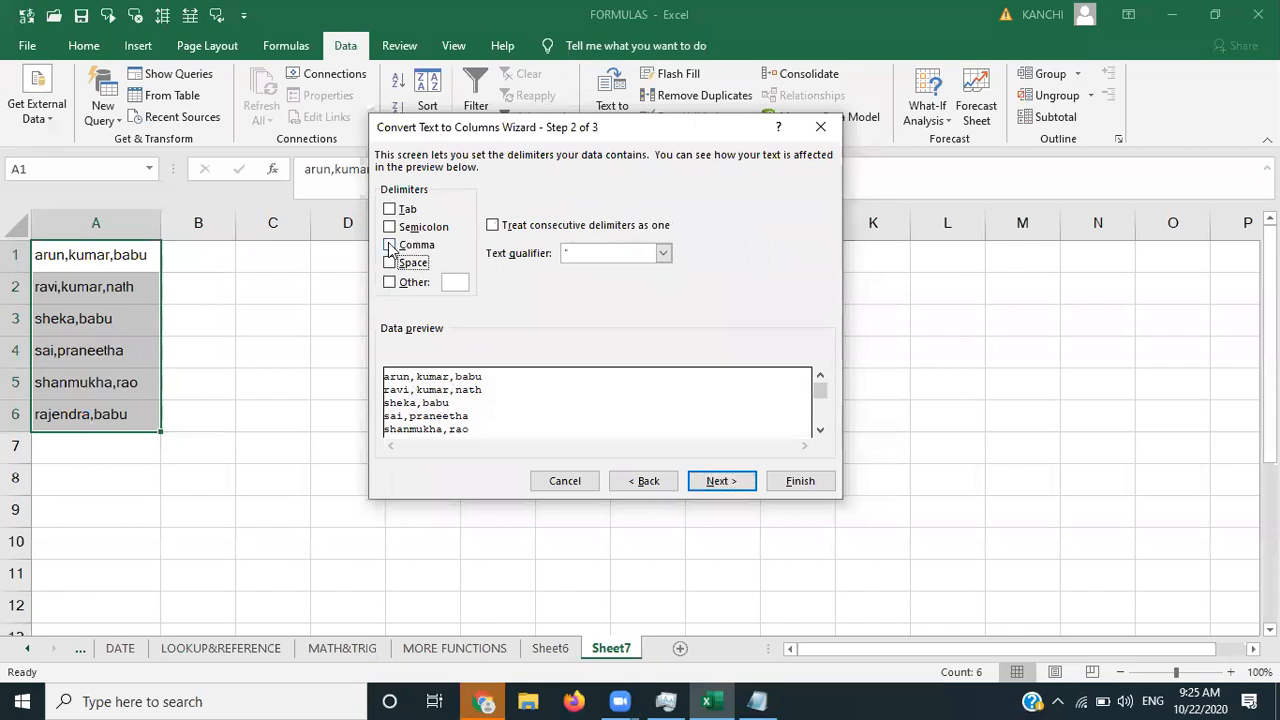
pyautogui.click(389, 245)
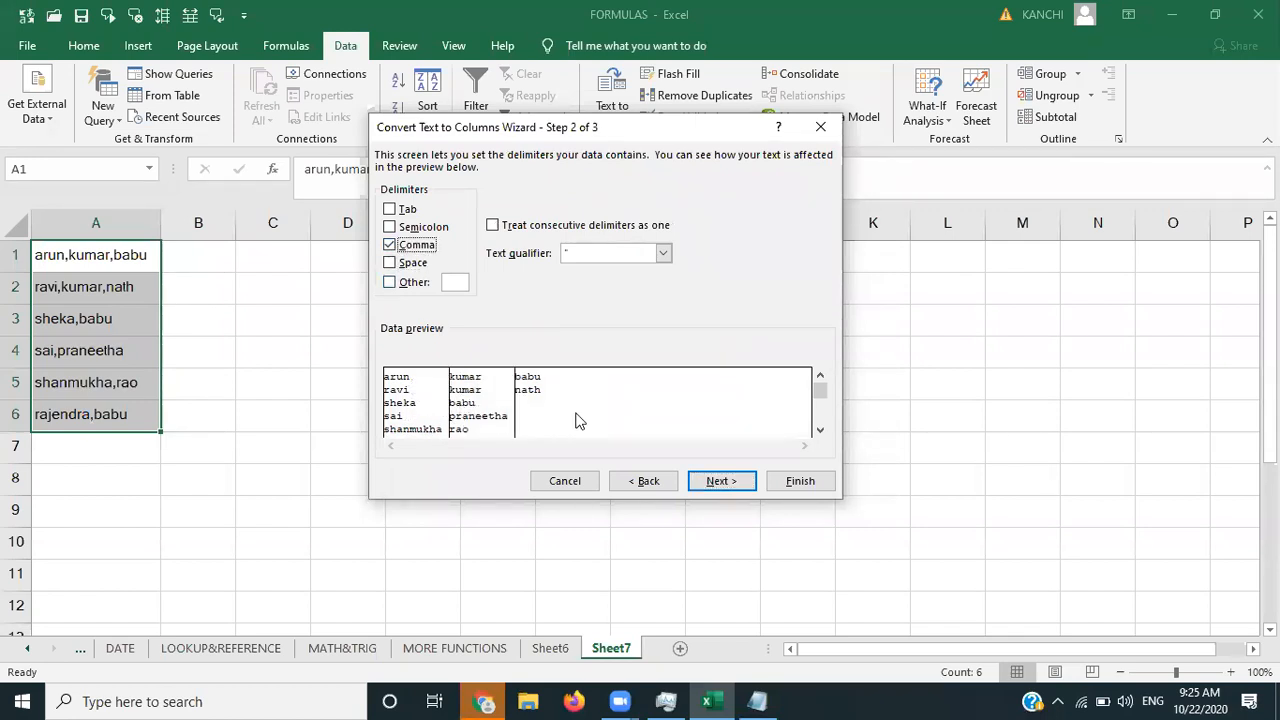
pyautogui.click(729, 483)
pyautogui.click(792, 472)
# - Undo the comma split and the earlier comma edits in rows 3–6
pyautogui.click(390, 378)
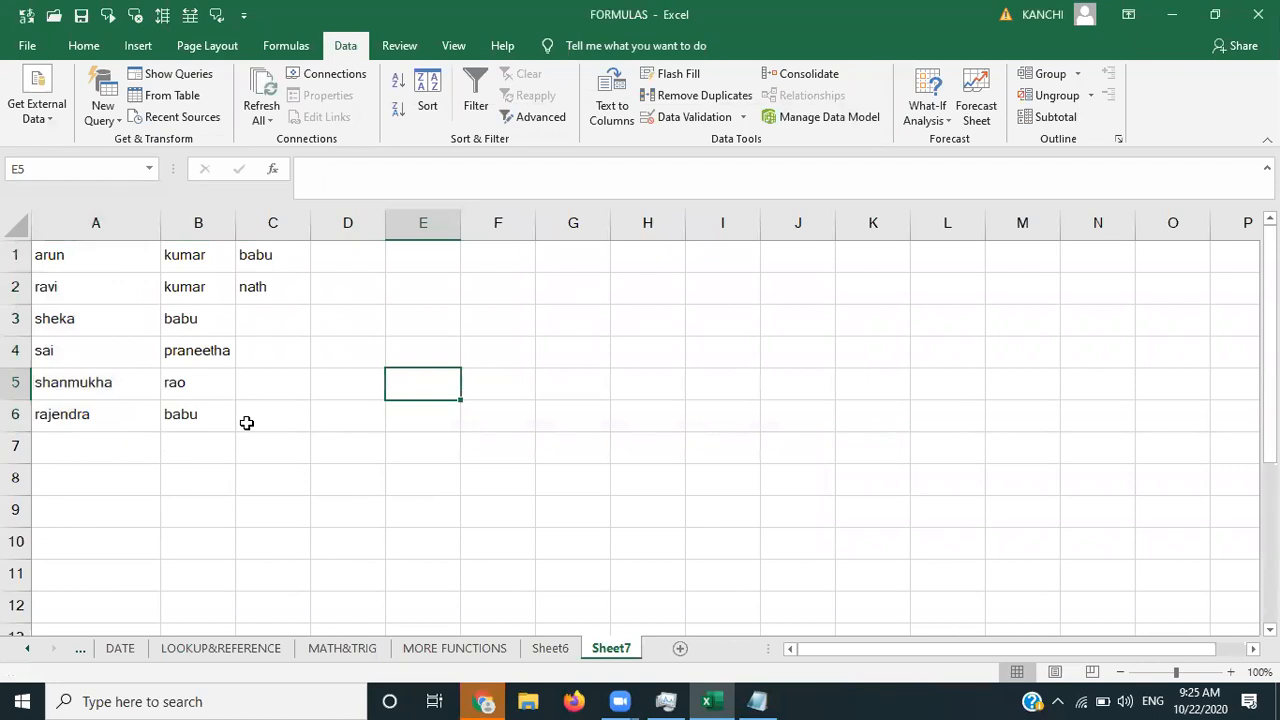
pyautogui.hotkey('ctrl', 'z')
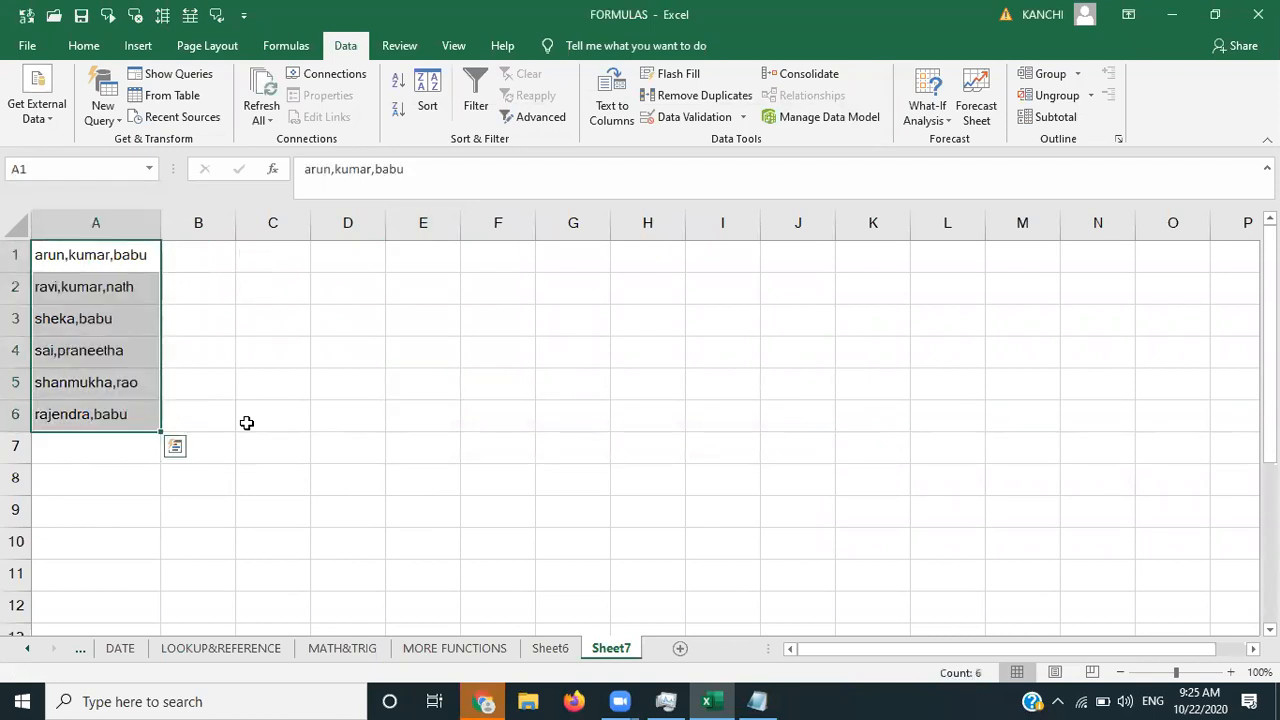
pyautogui.hotkey('ctrl', 'z')
pyautogui.hotkey('ctrl', 'z')
pyautogui.hotkey('ctrl', 'z')
pyautogui.hotkey('ctrl', 'z')
pyautogui.hotkey('ctrl', 'z')
pyautogui.hotkey('ctrl', 'z')
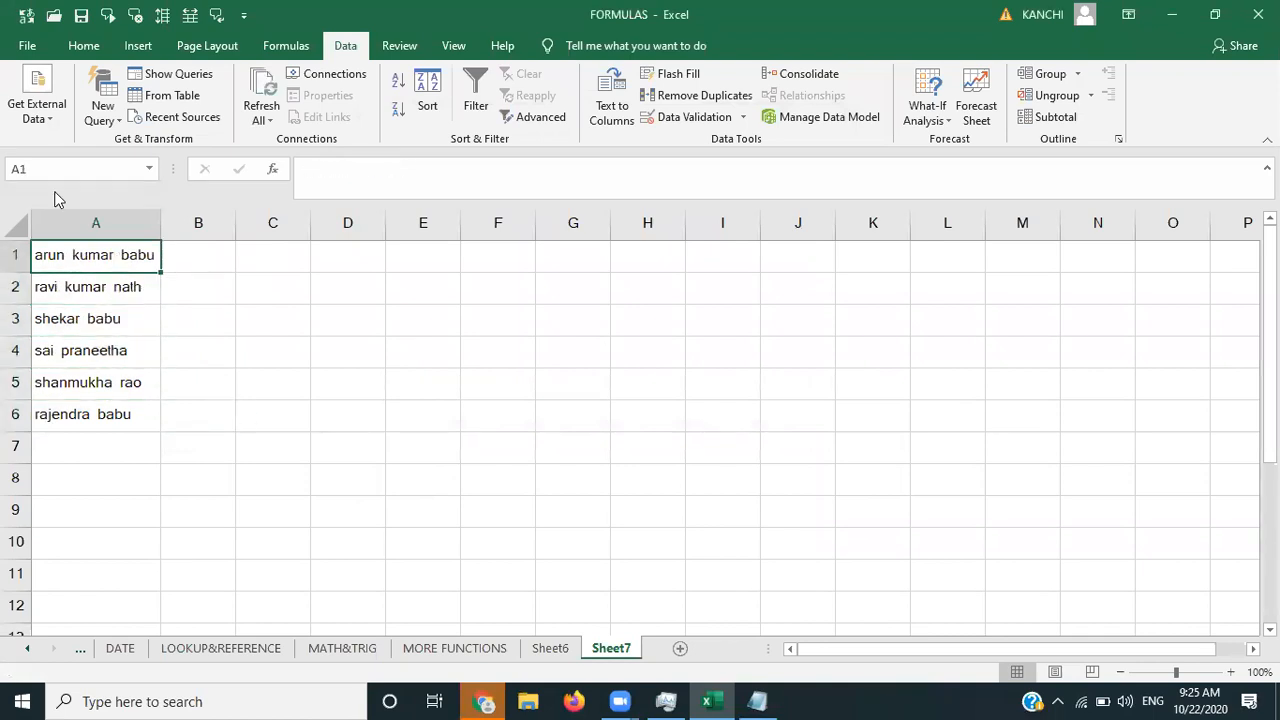
# - Replace both spaces in A1's name with @ signs
pyautogui.doubleClick(73, 254)
pyautogui.press('BackSpace')
pyautogui.write('@')
pyautogui.press('Right')
pyautogui.press('Right')
pyautogui.press('Right')
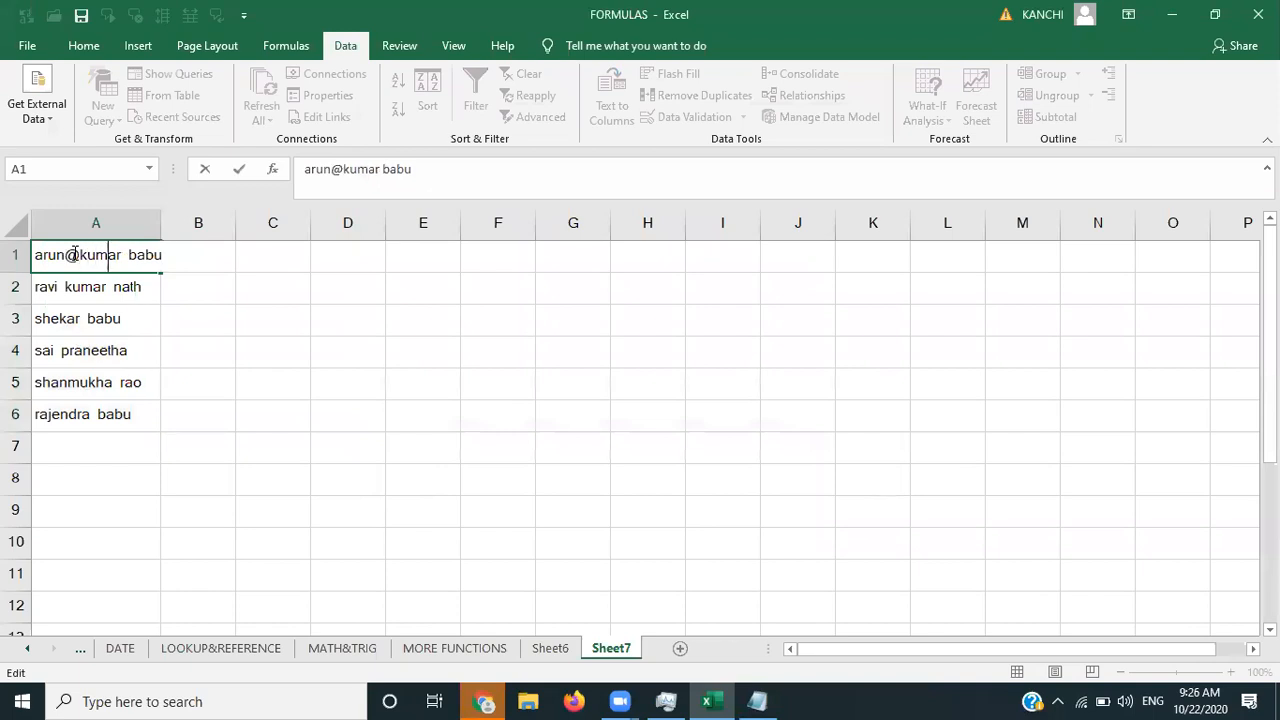
pyautogui.press('Right')
pyautogui.press('Right')
pyautogui.press('Right')
pyautogui.press('BackSpace')
pyautogui.write('@')
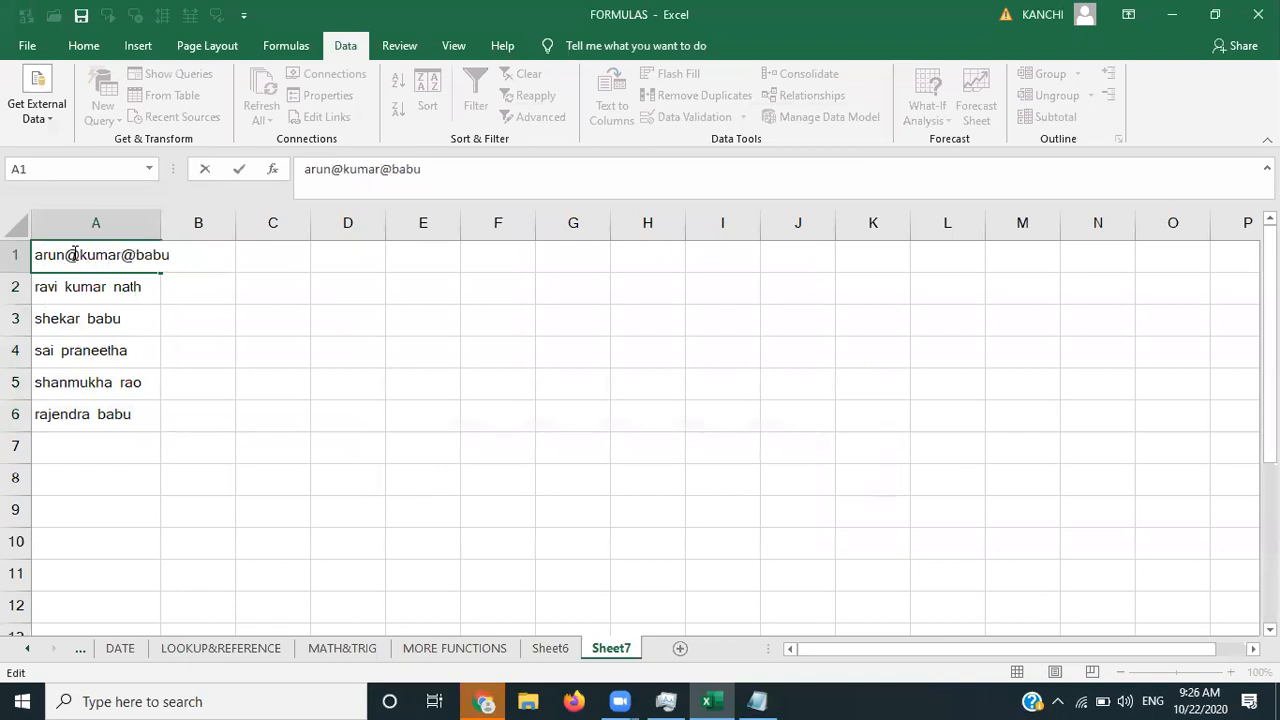
# - Replace the spaces in A2's name with @ signs and select A1:A2
pyautogui.click(66, 290)
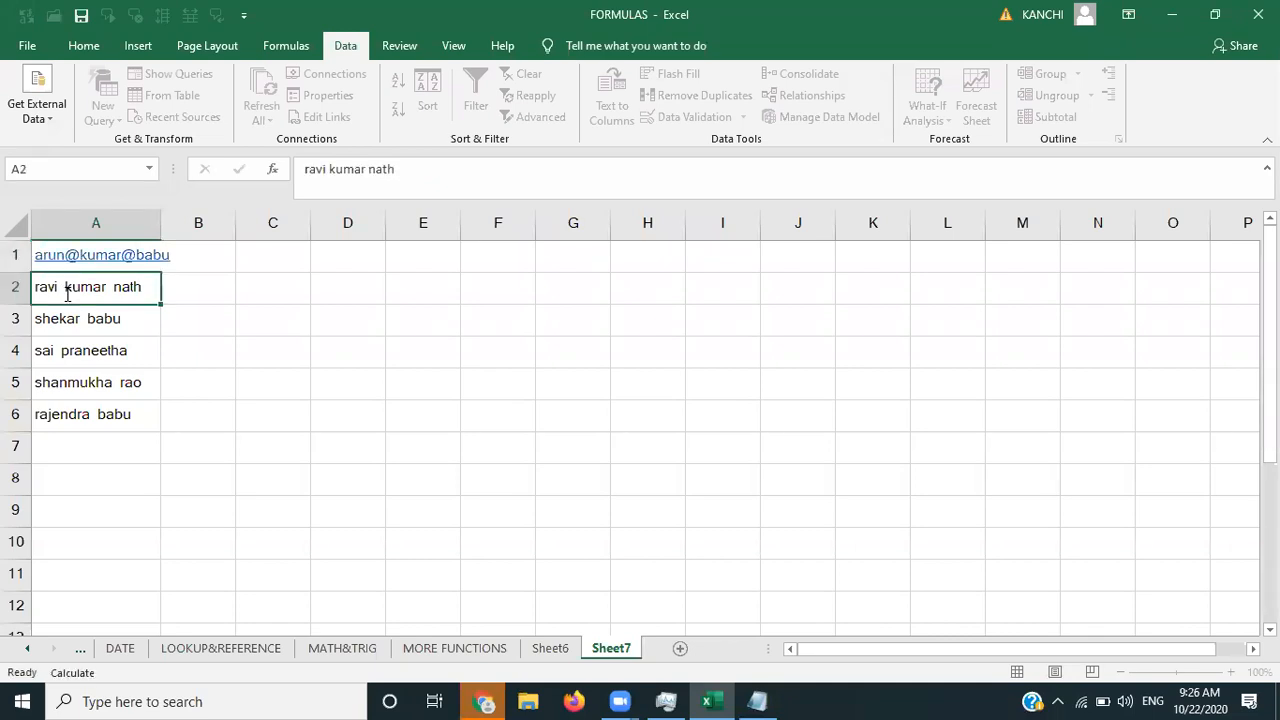
pyautogui.press('BackSpace')
pyautogui.write('@')
pyautogui.press('Right')
pyautogui.press('Right')
pyautogui.press('Right')
pyautogui.press('Right')
pyautogui.press('Right')
pyautogui.press('Right')
pyautogui.press('BackSpace')
pyautogui.write('@')
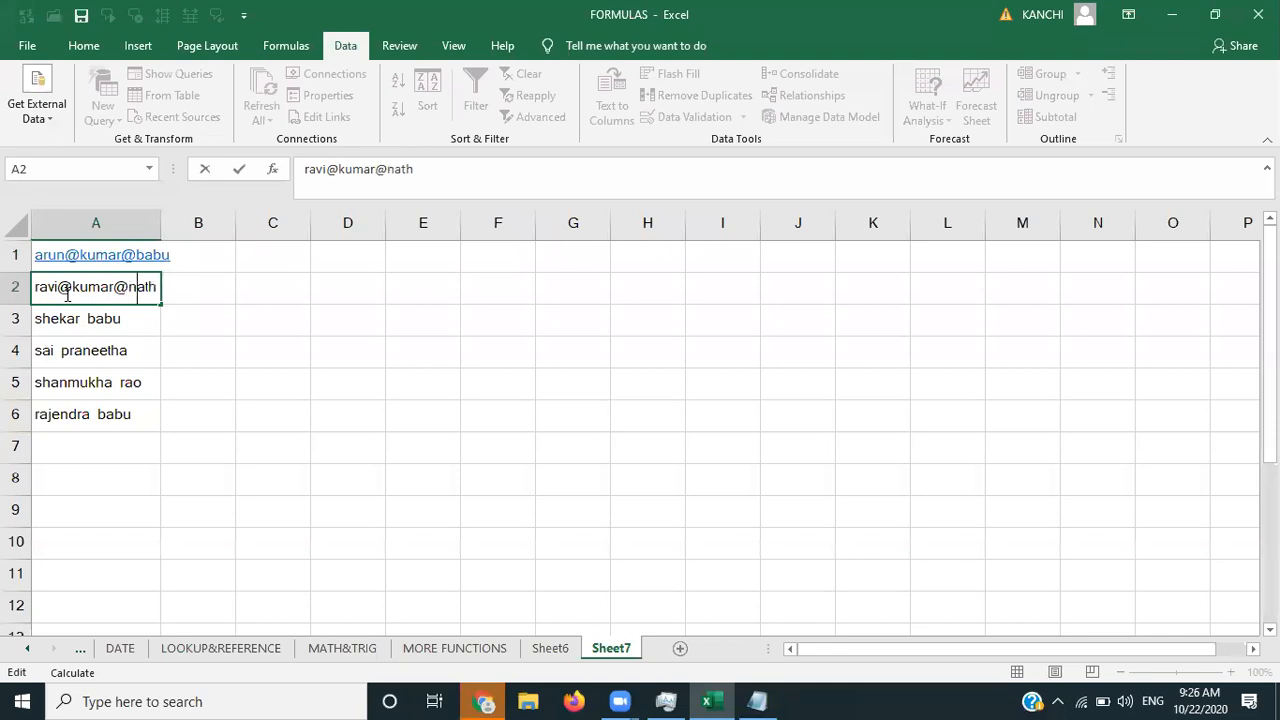
pyautogui.press('Tab')
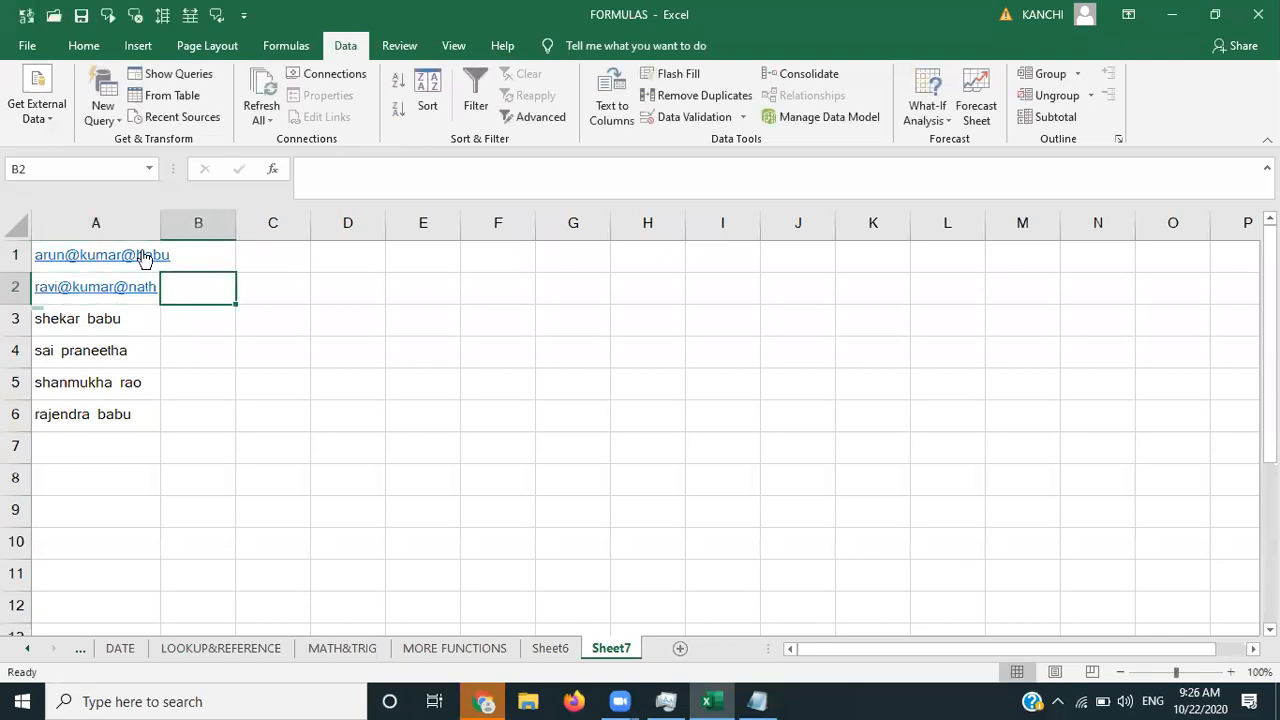
pyautogui.click(181, 257)
pyautogui.press('Left')
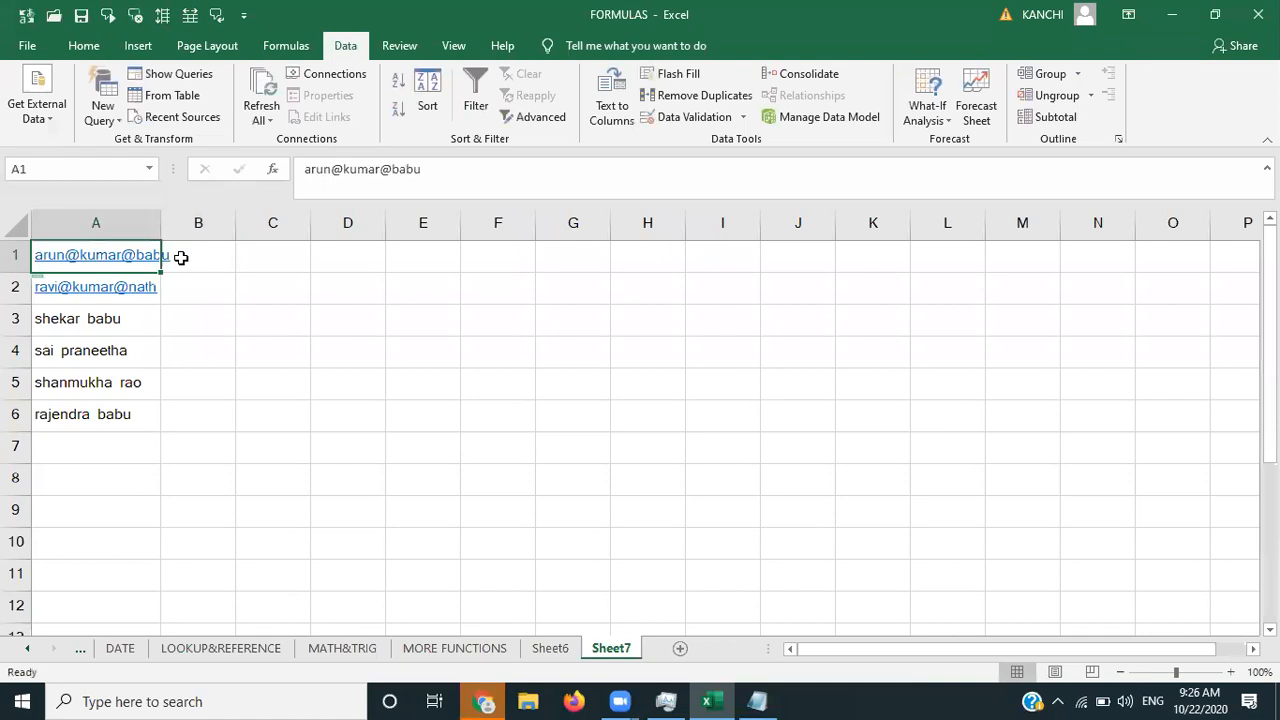
pyautogui.hotkey('shift', 'Down')
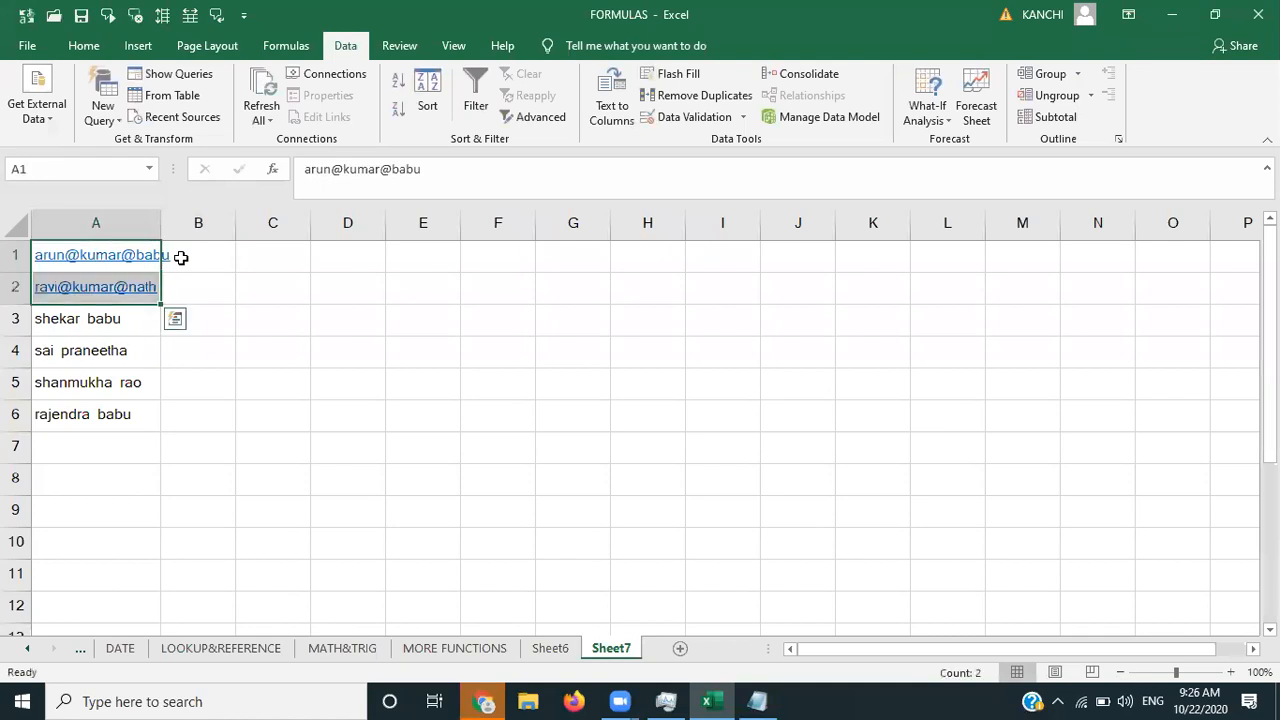
# - Run Text to Columns on A1:A2 with @ as the Other delimiter instead of Comma
pyautogui.click(601, 119)
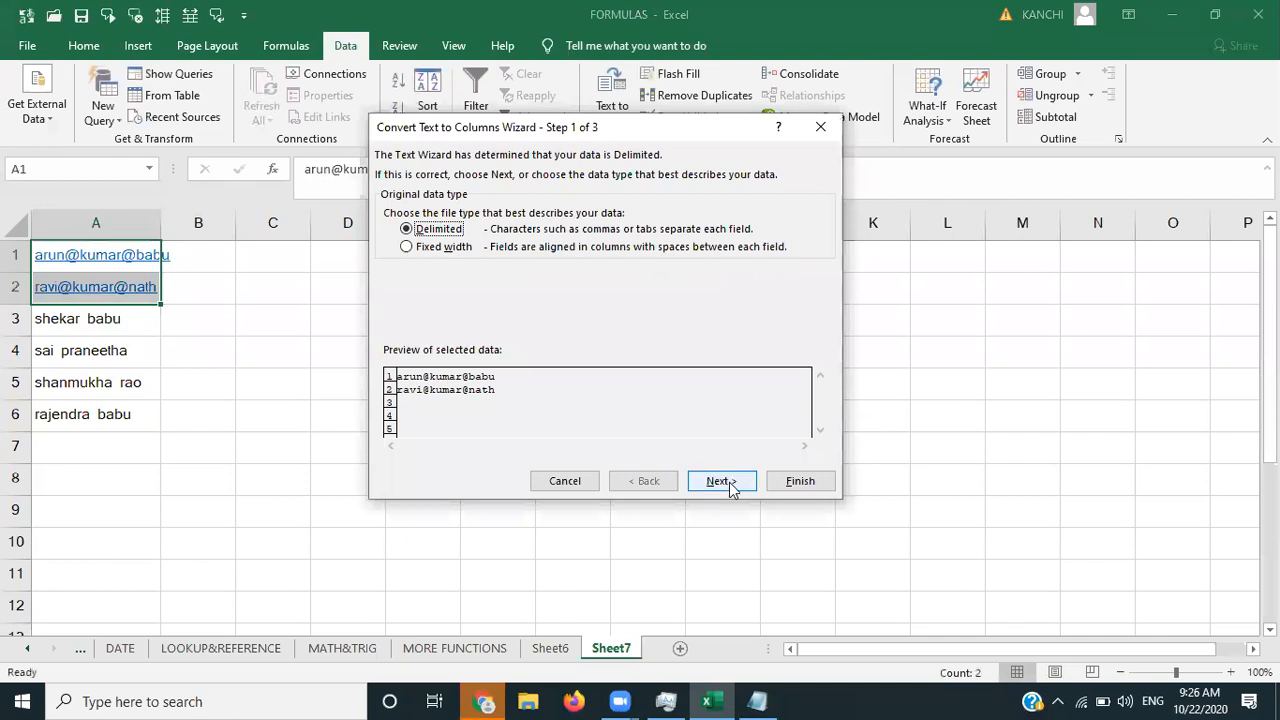
pyautogui.click(725, 481)
pyautogui.click(389, 244)
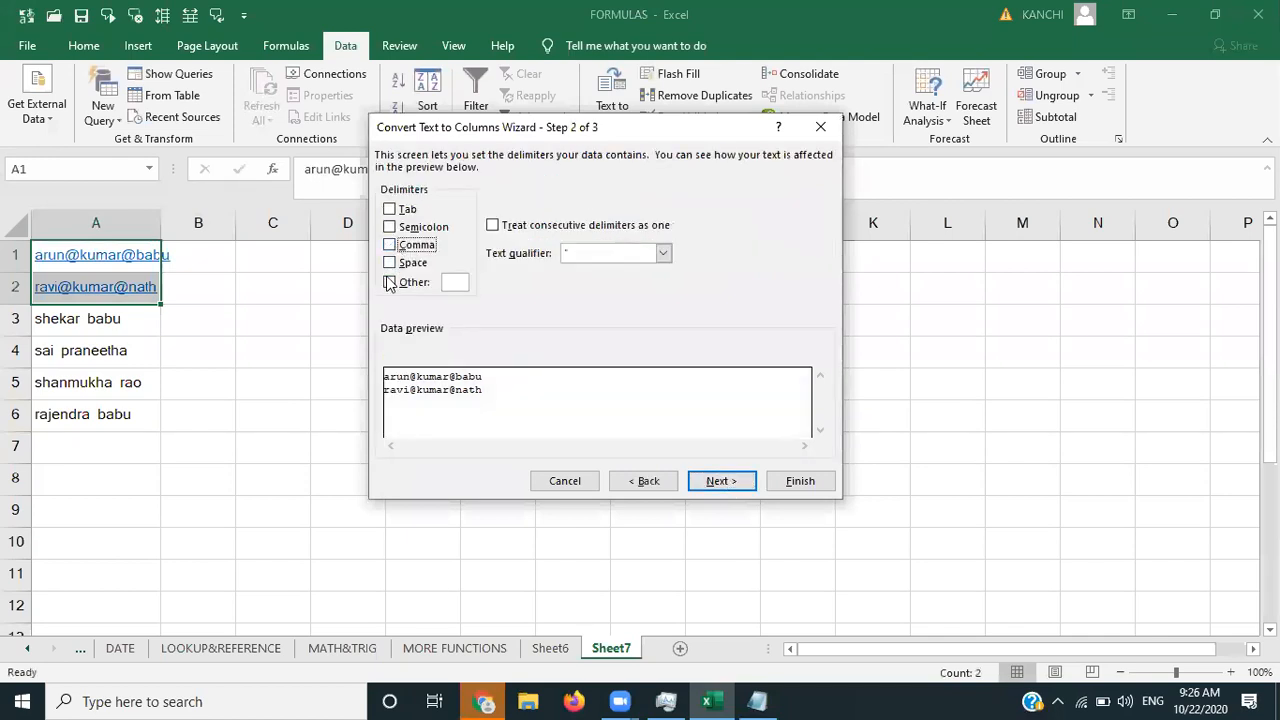
pyautogui.click(390, 283)
pyautogui.write('@')
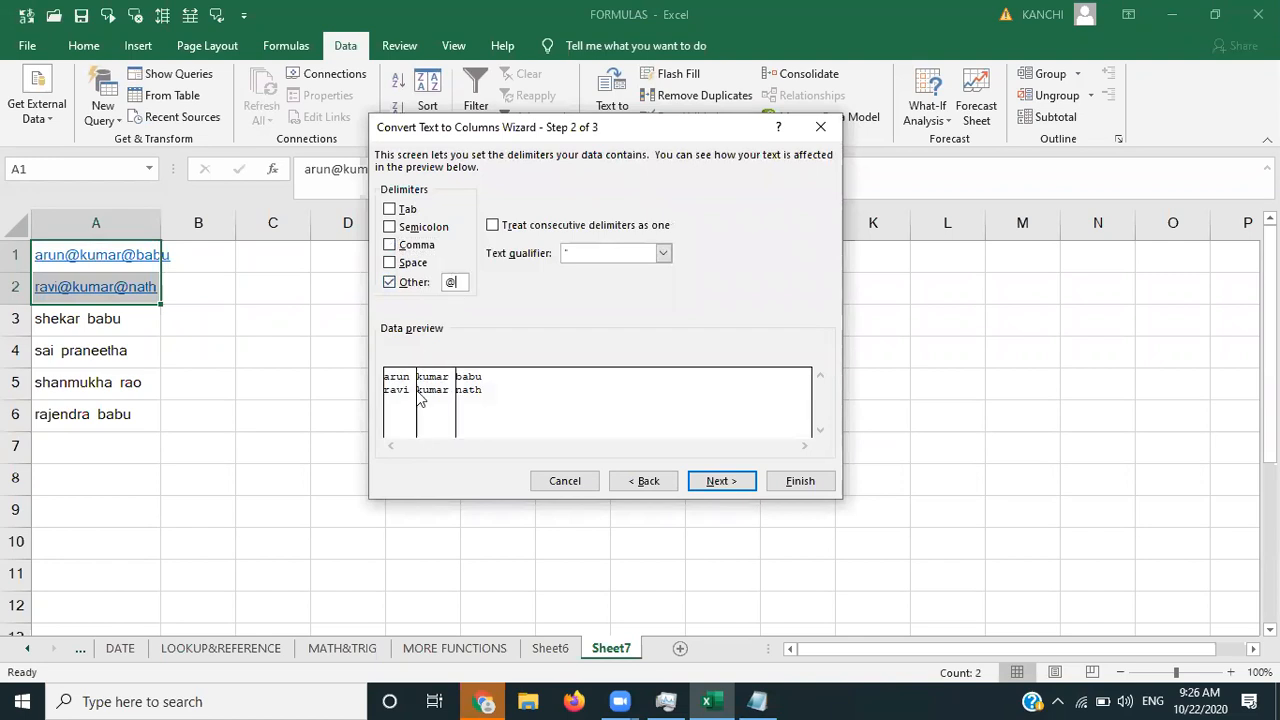
pyautogui.click(727, 485)
pyautogui.click(790, 484)
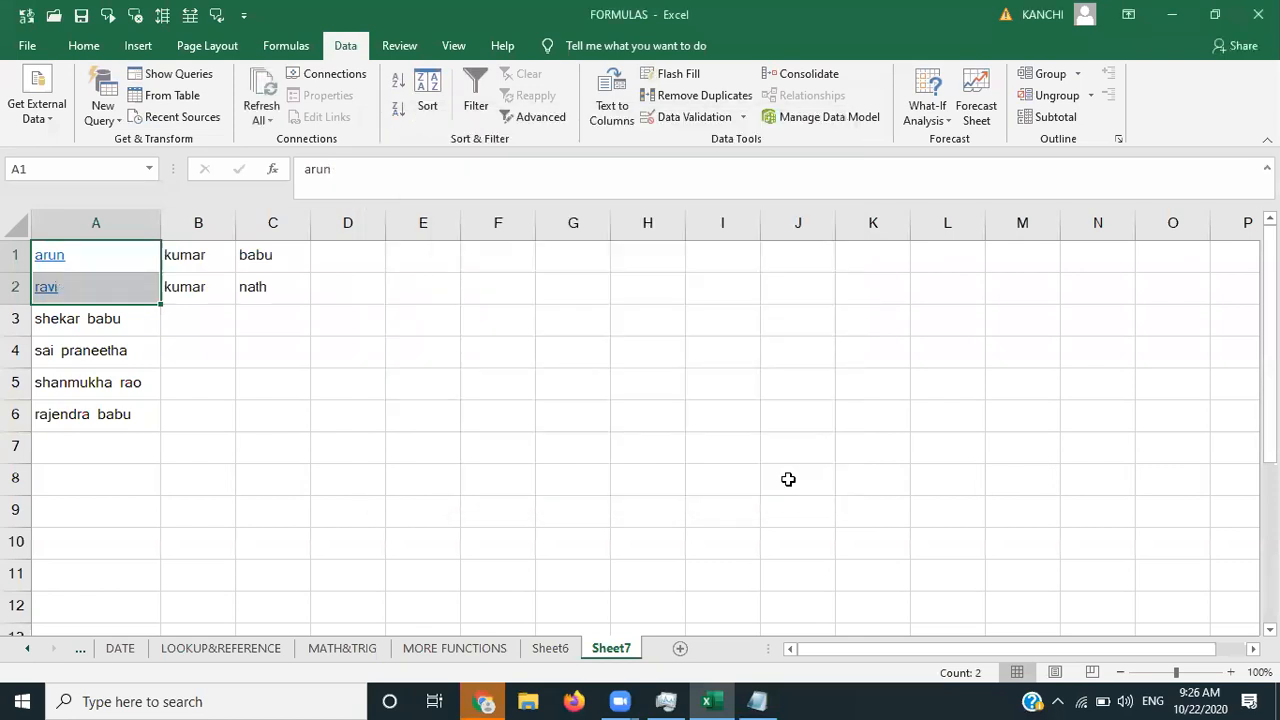
pyautogui.click(789, 478)
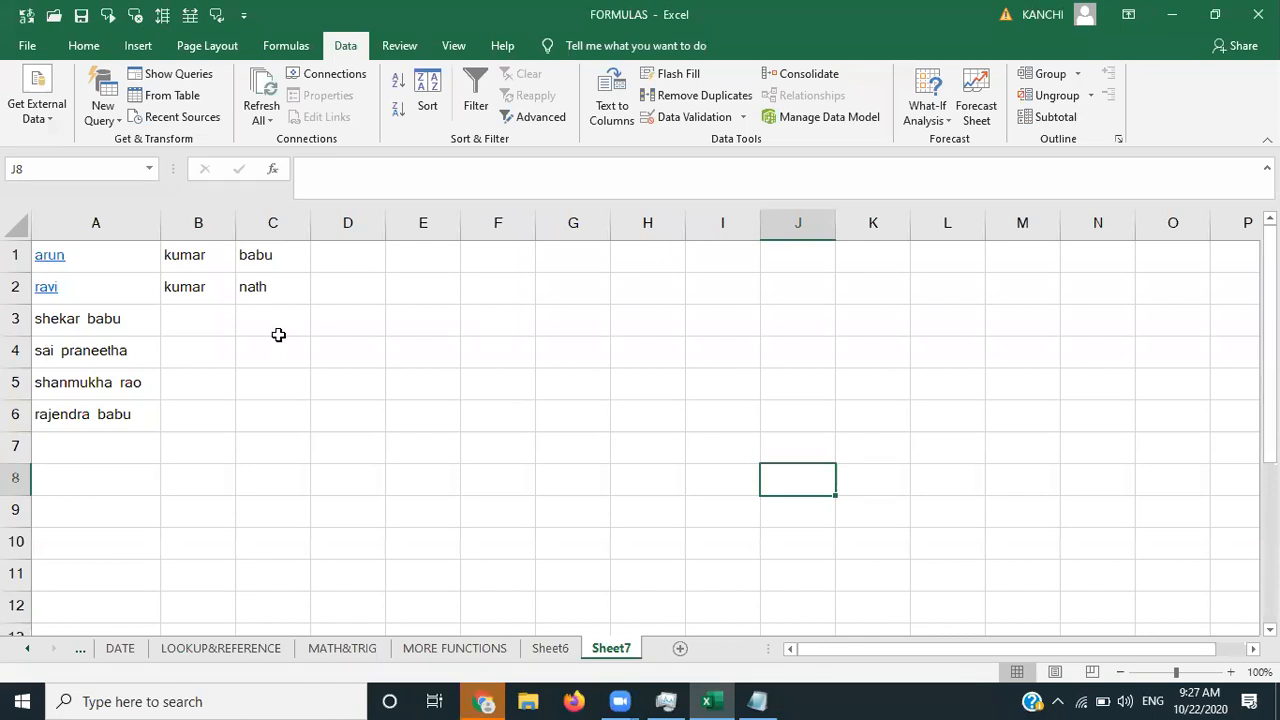
# - Import the tribal online class text file as tab-delimited data
pyautogui.click(40, 116)
pyautogui.click(104, 174)
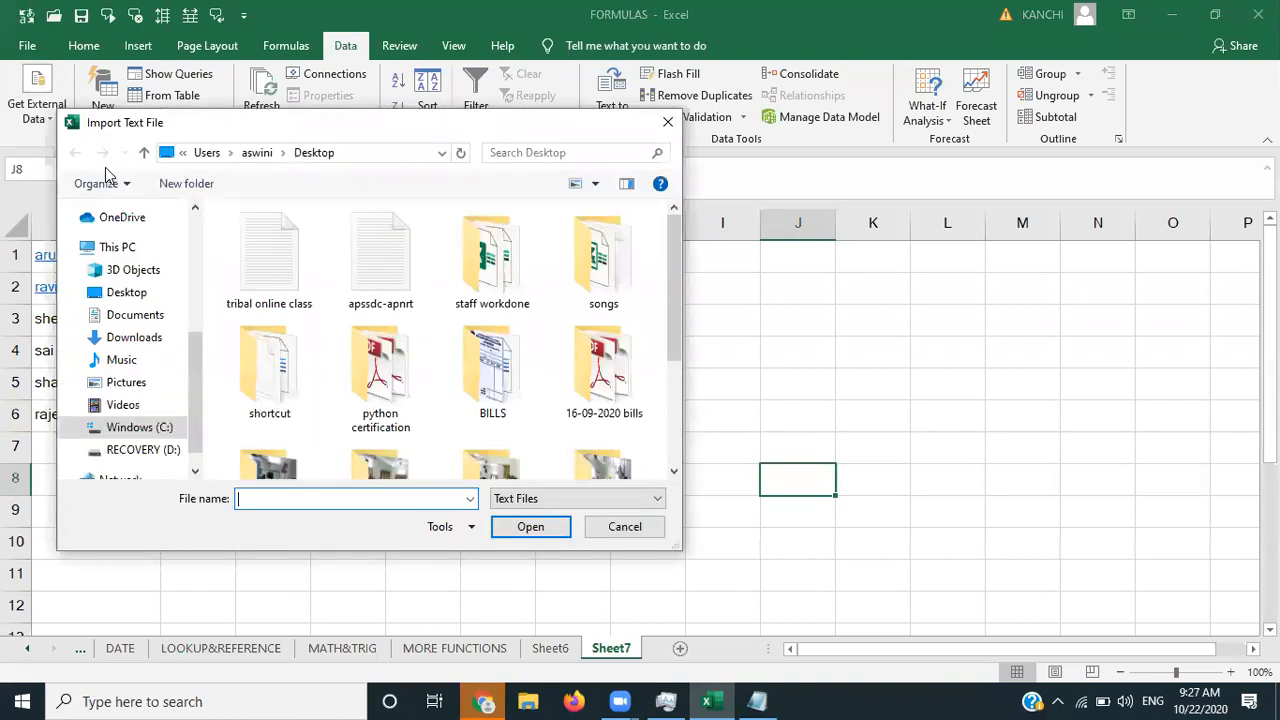
pyautogui.doubleClick(283, 285)
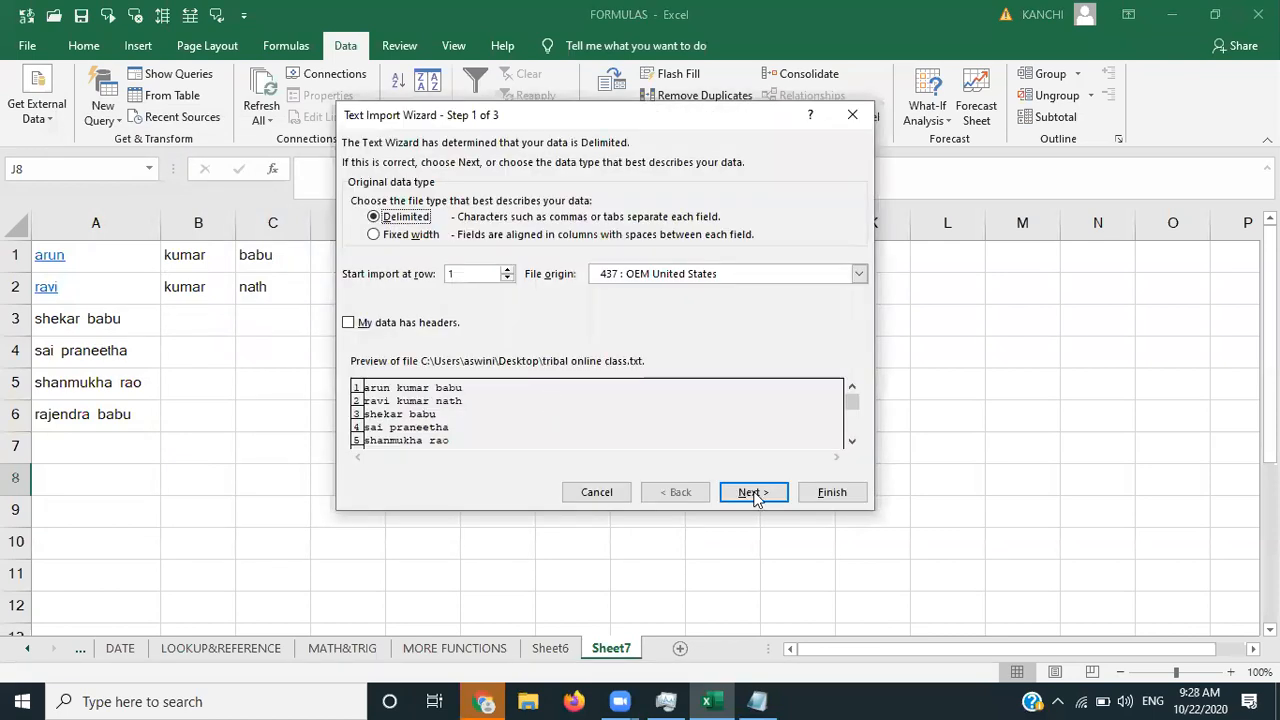
pyautogui.click(753, 492)
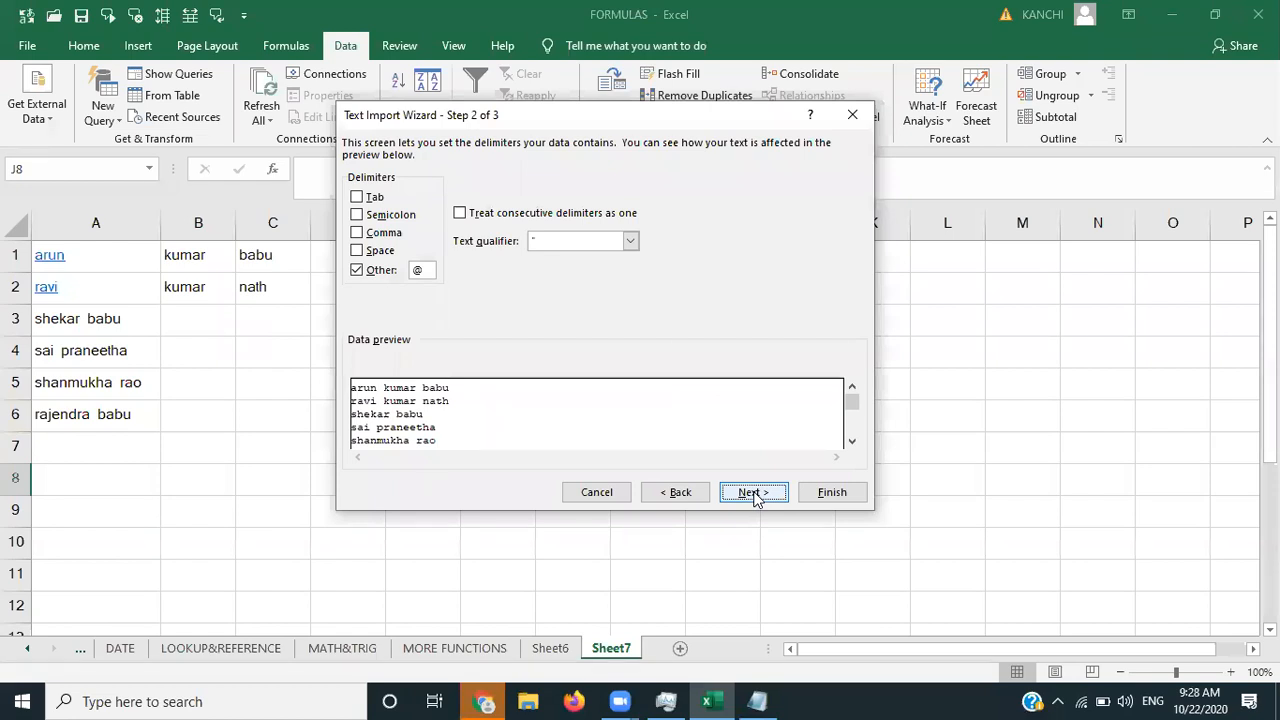
pyautogui.click(753, 492)
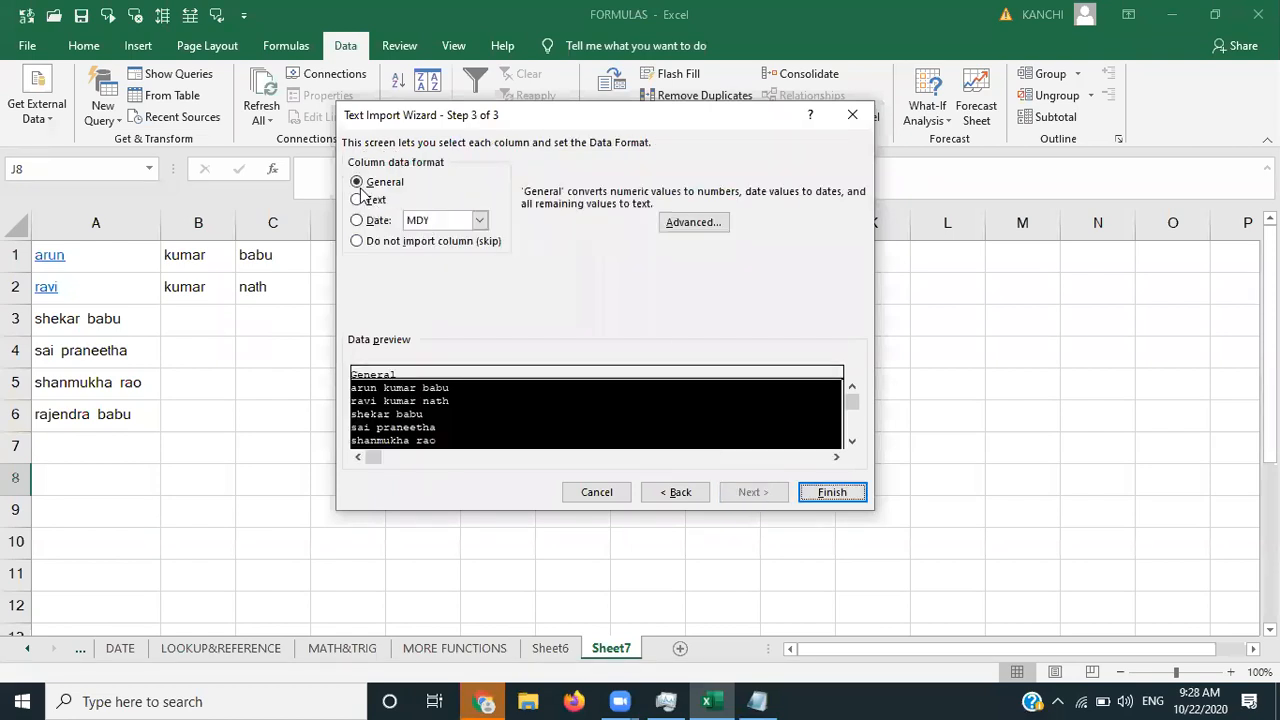
pyautogui.click(681, 489)
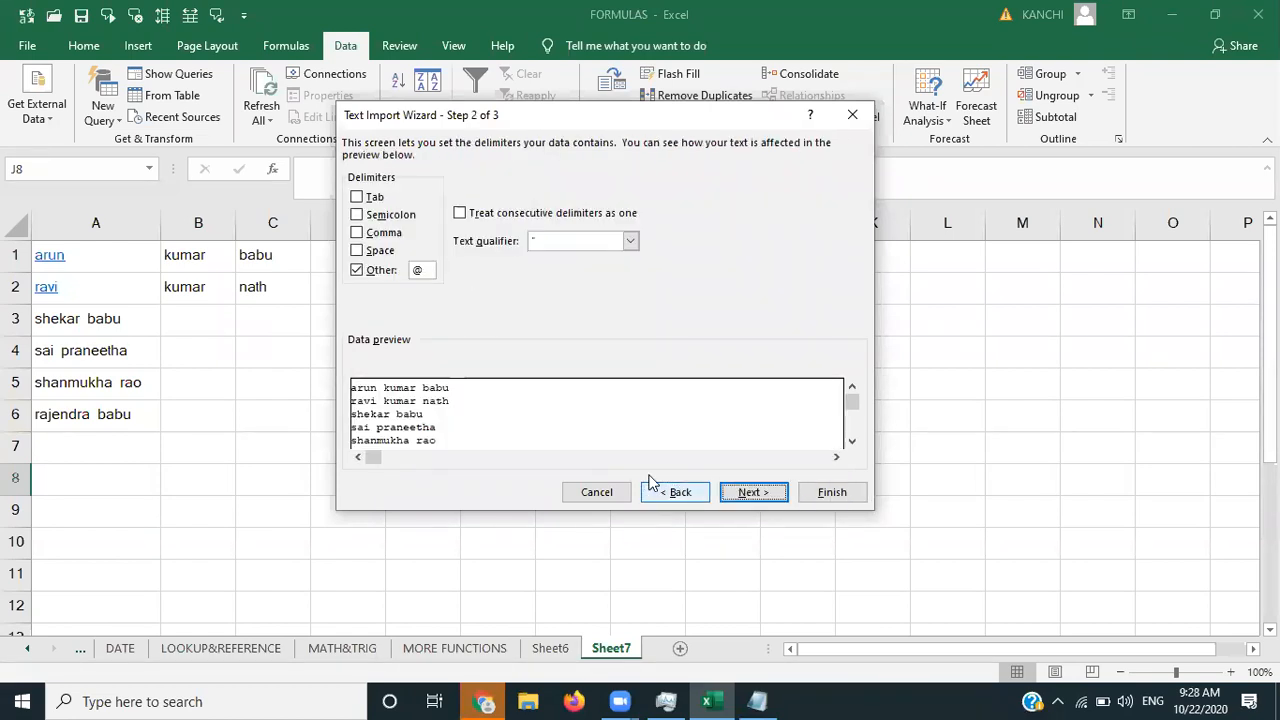
pyautogui.click(357, 197)
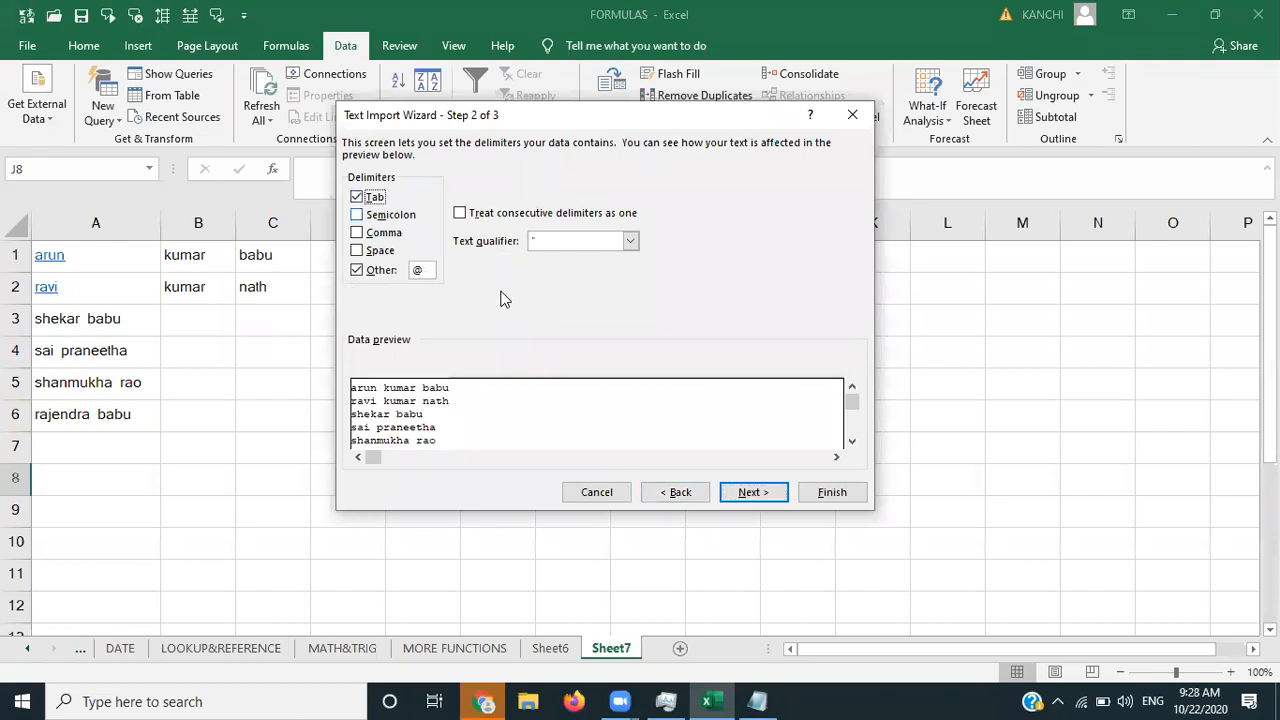
pyautogui.click(779, 498)
pyautogui.click(830, 492)
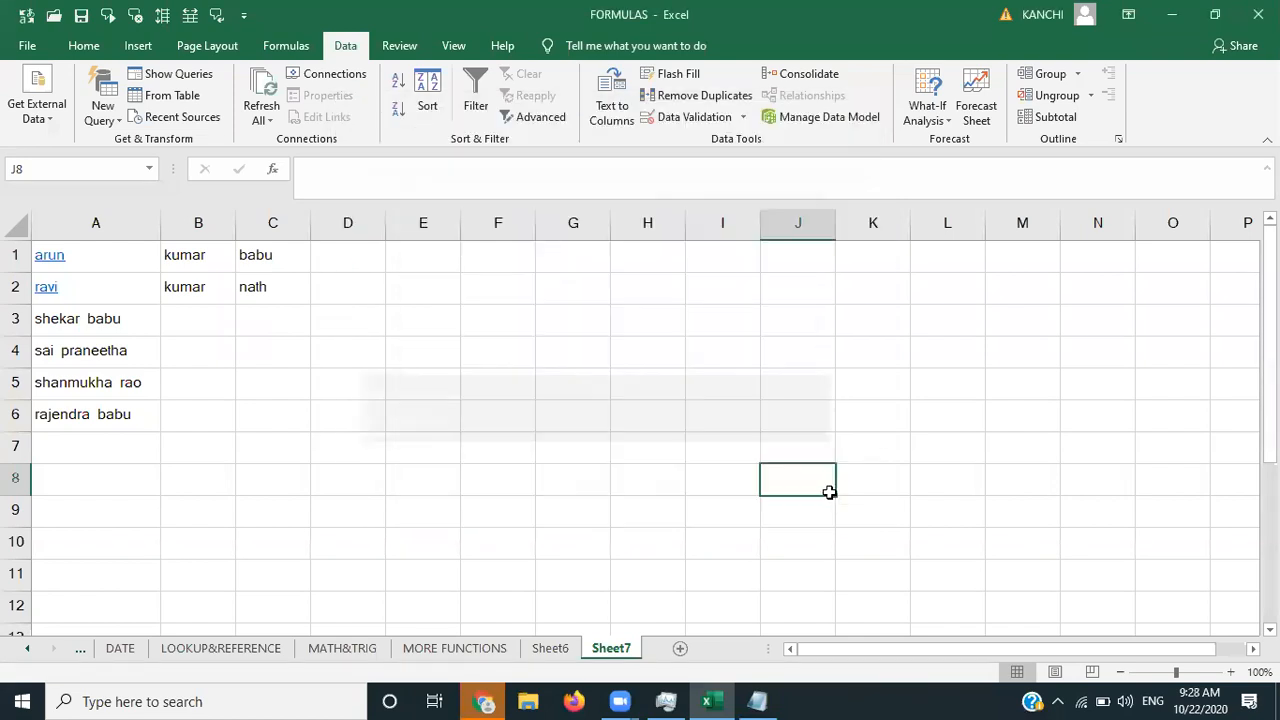
# - Place the imported names on the existing worksheet starting at cell J8
pyautogui.click(612, 410)
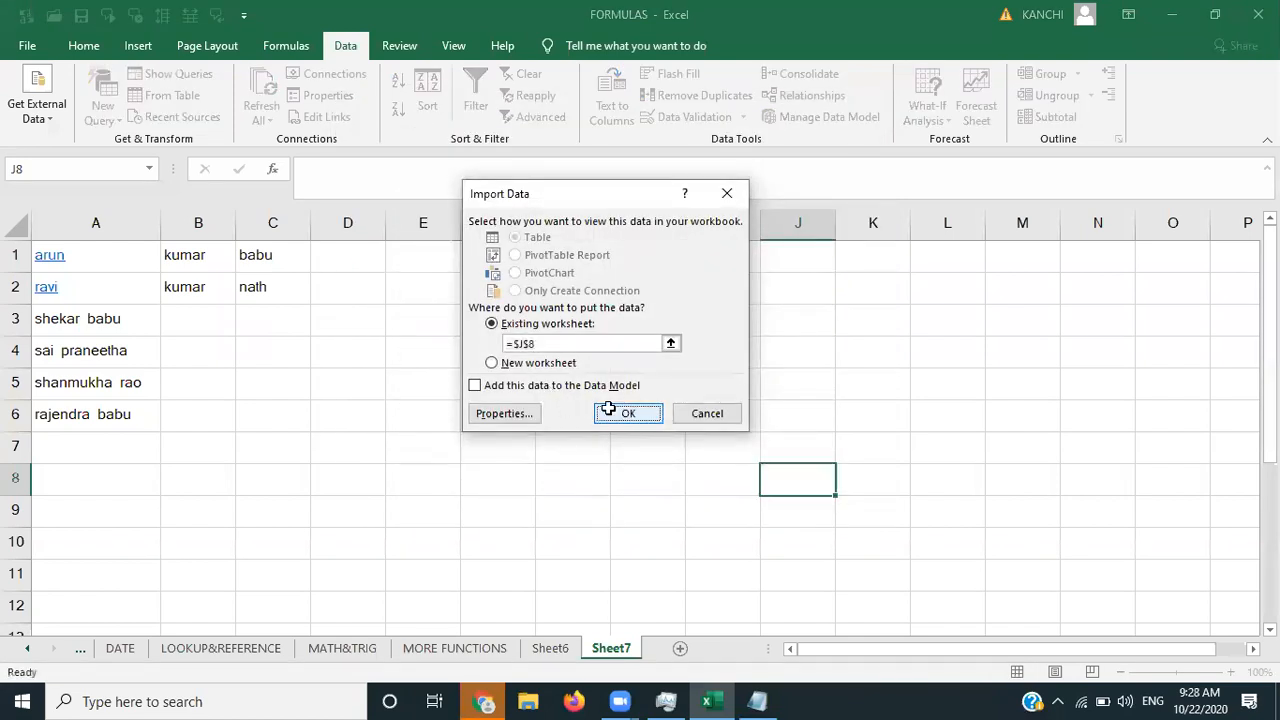
pyautogui.press('Right')
pyautogui.press('Down')
pyautogui.press('Down')
pyautogui.press('Down')
pyautogui.press('Down')
pyautogui.press('Down')
pyautogui.press('Down')
pyautogui.press('Down')
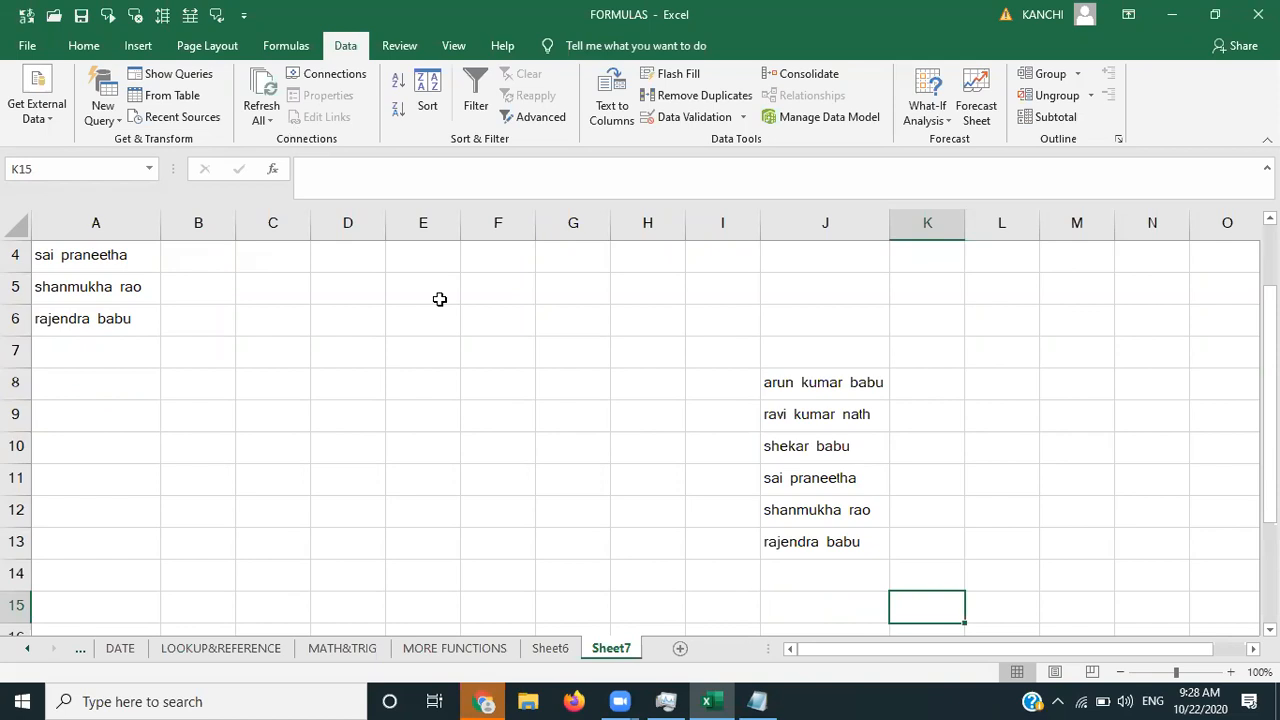
# - In Notepad, delete every line after the first name, save the file, and return to Excel's J8
pyautogui.click(760, 634)
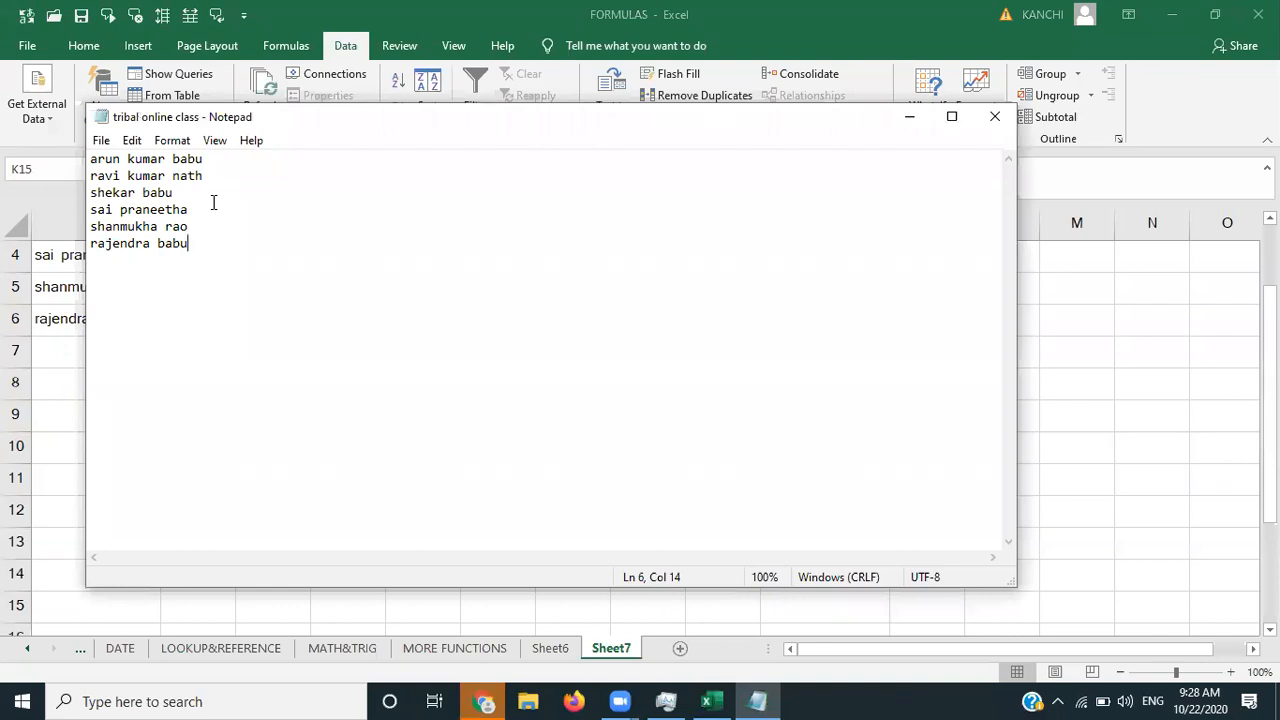
pyautogui.press('BackSpace')
pyautogui.press('BackSpace')
pyautogui.press('BackSpace')
pyautogui.press('BackSpace')
pyautogui.press('BackSpace')
pyautogui.press('BackSpace')
pyautogui.press('BackSpace')
pyautogui.press('BackSpace')
pyautogui.press('BackSpace')
pyautogui.press('BackSpace')
pyautogui.press('BackSpace')
pyautogui.press('BackSpace')
pyautogui.press('BackSpace')
pyautogui.press('BackSpace')
pyautogui.press('BackSpace')
pyautogui.press('BackSpace')
pyautogui.press('BackSpace')
pyautogui.press('BackSpace')
pyautogui.press('BackSpace')
pyautogui.press('BackSpace')
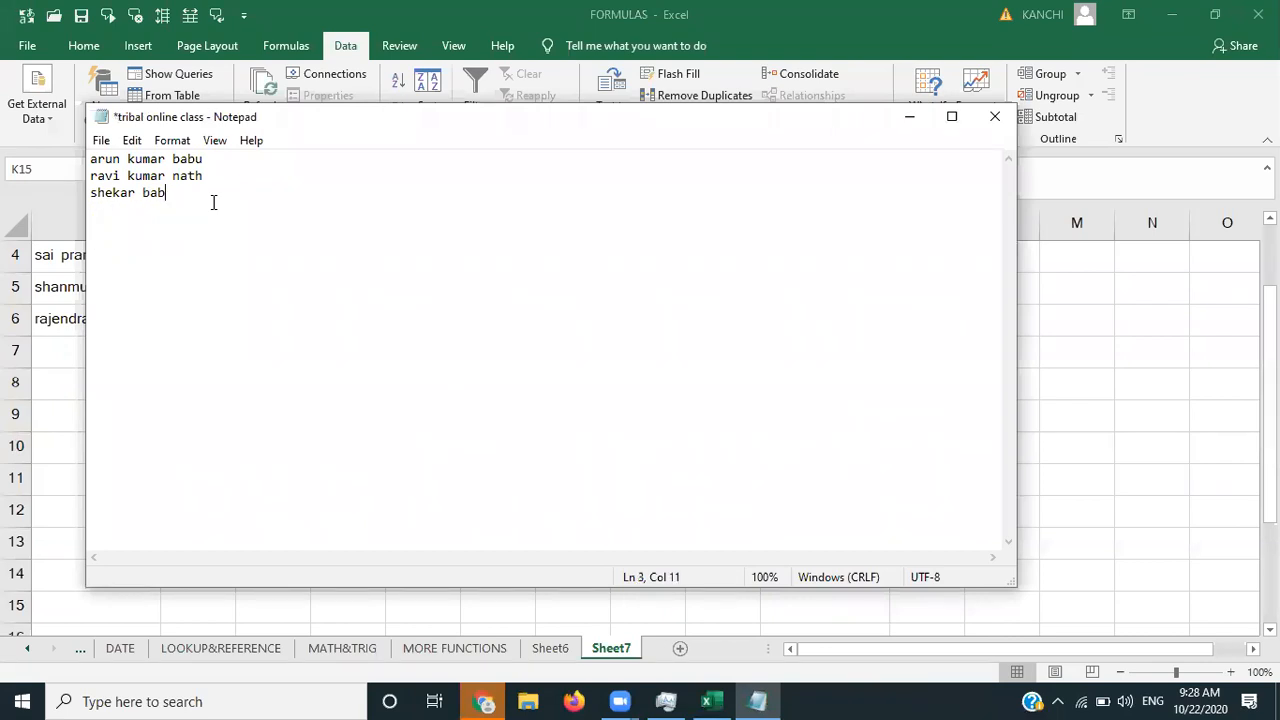
pyautogui.press('BackSpace')
pyautogui.press('BackSpace')
pyautogui.press('BackSpace')
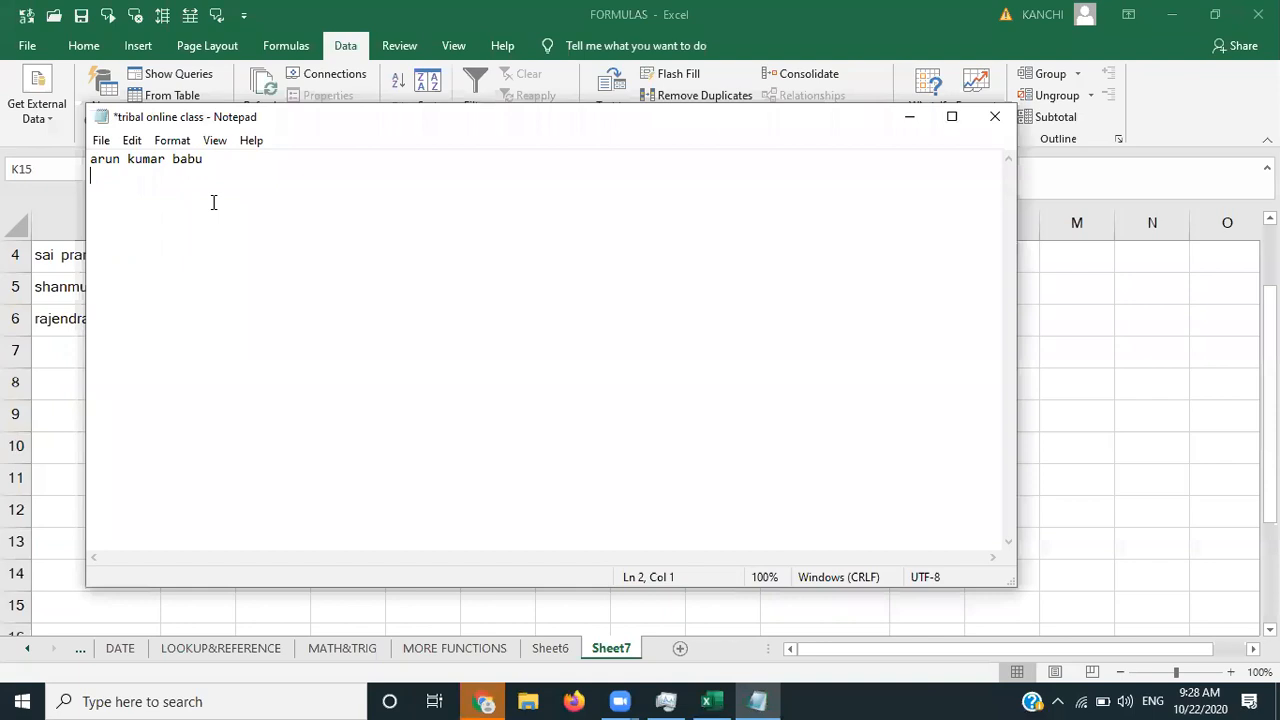
pyautogui.hotkey('ctrl', 's')
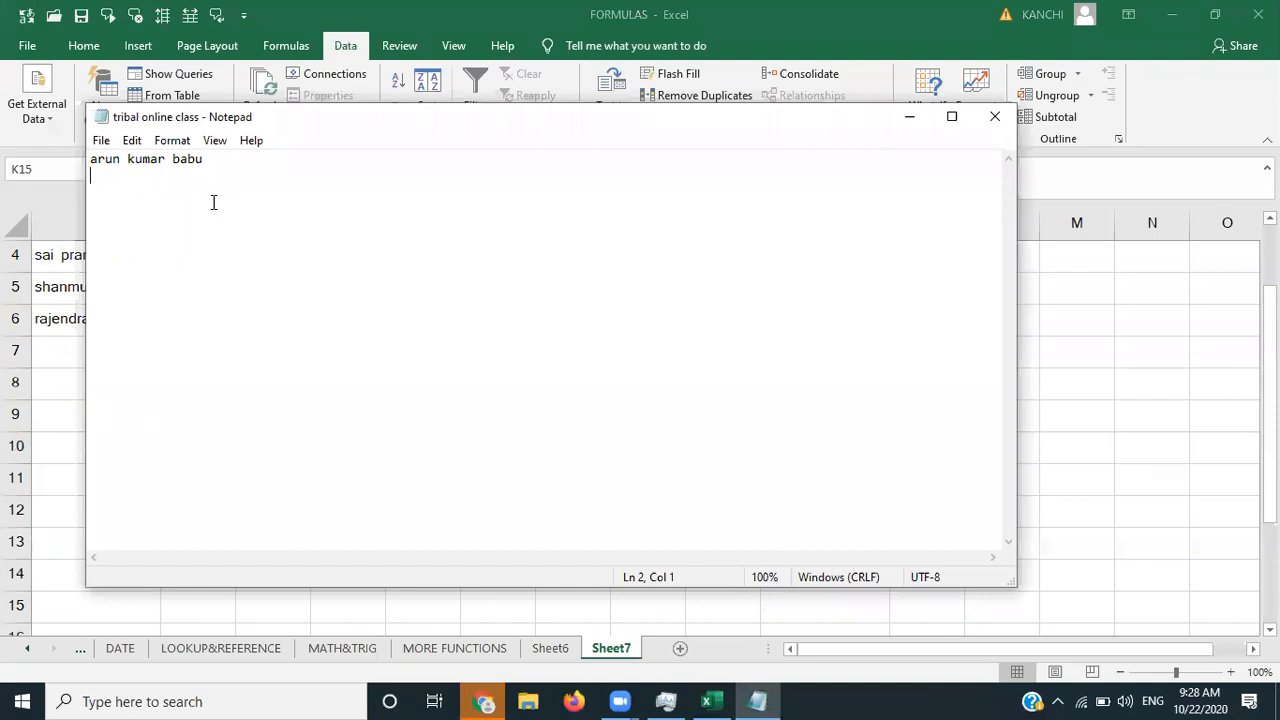
pyautogui.click(906, 120)
pyautogui.click(853, 388)
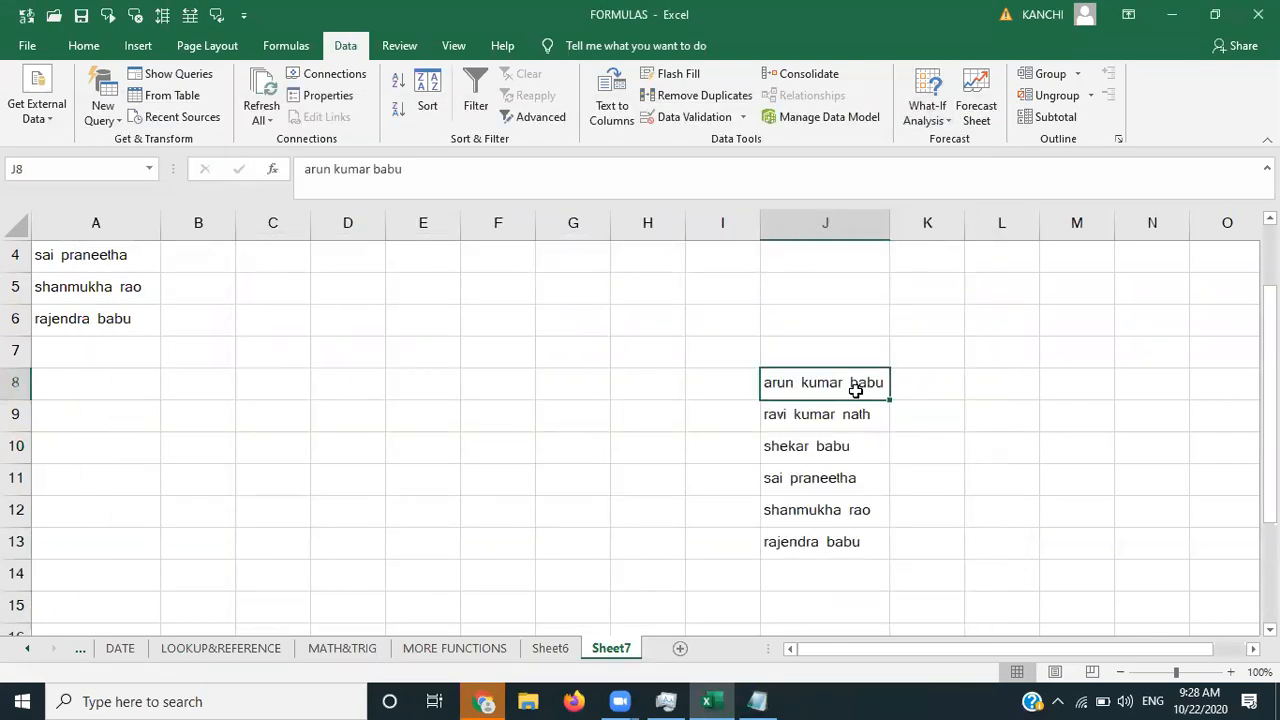
# - Set the imported range's properties to refresh every 1 minute without prompting for a file name
pyautogui.click(328, 96)
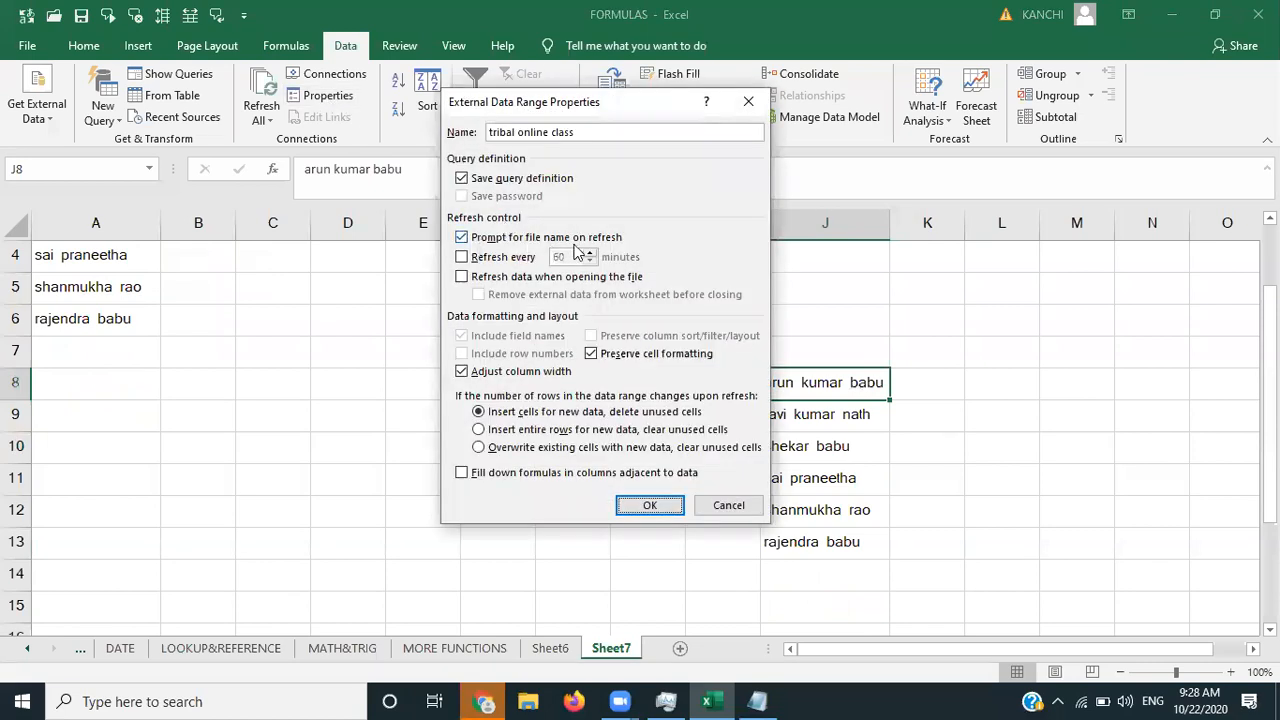
pyautogui.click(756, 104)
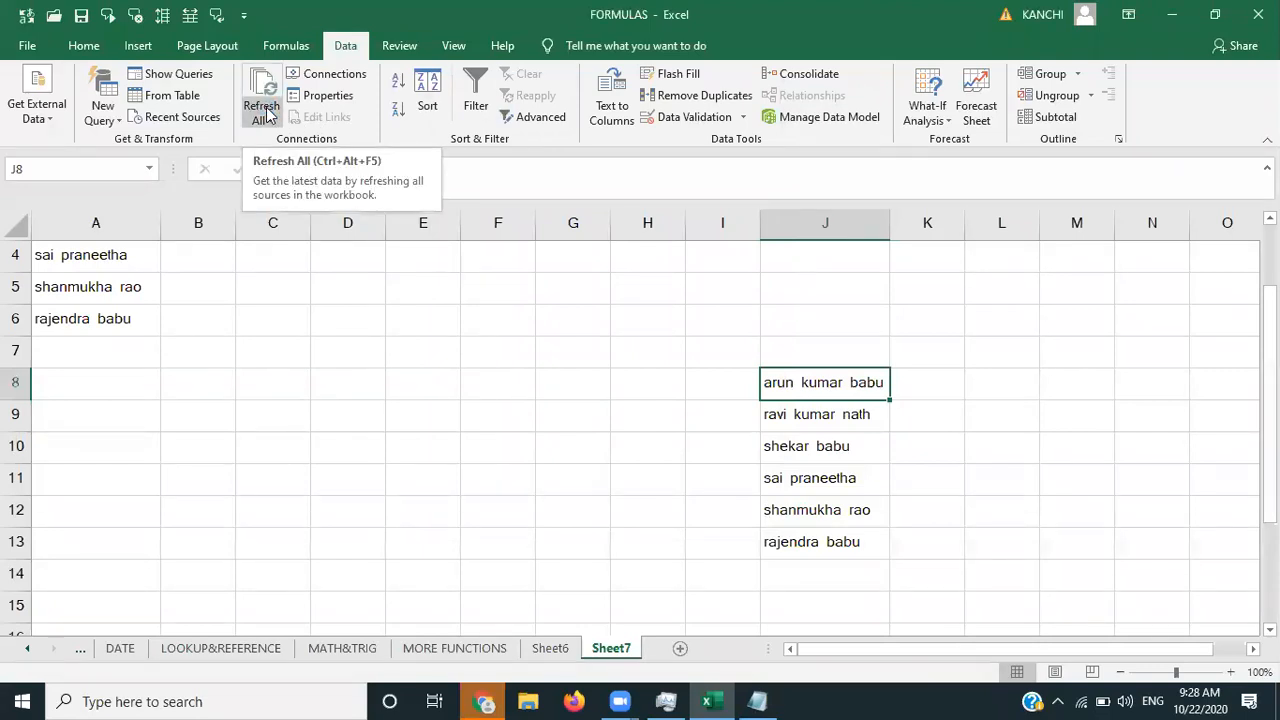
pyautogui.click(316, 95)
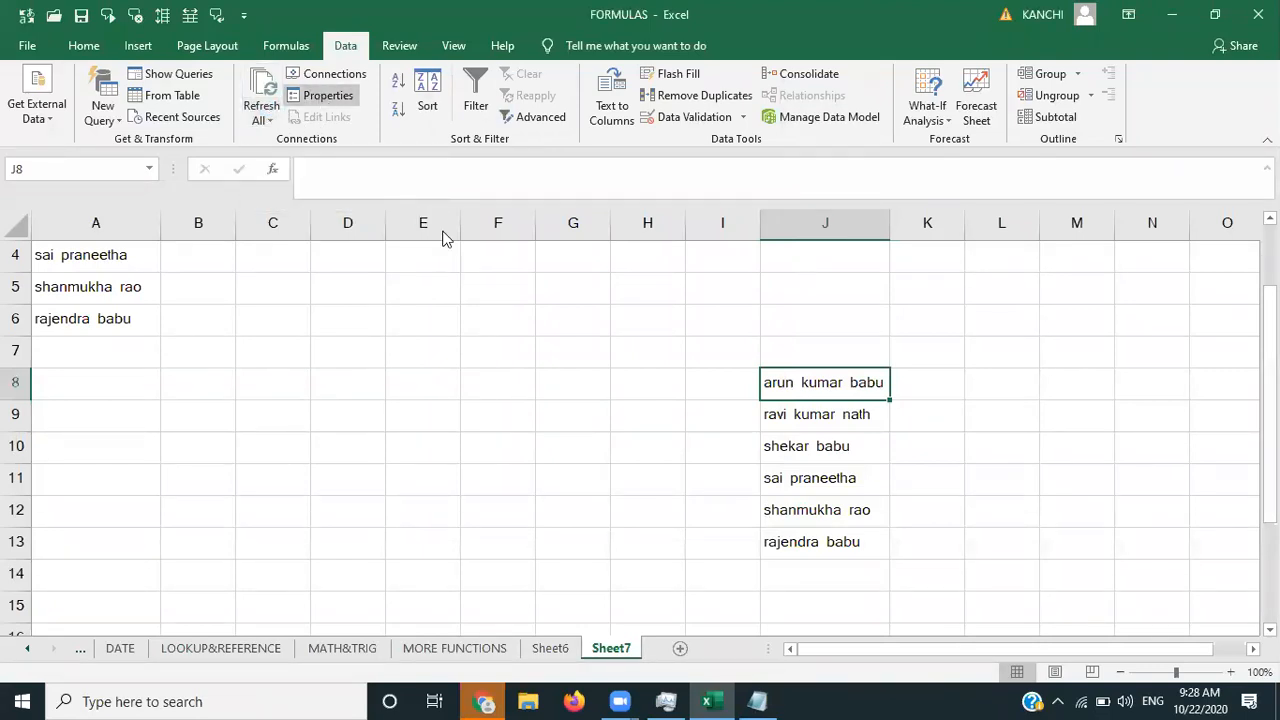
pyautogui.click(461, 256)
pyautogui.click(461, 238)
pyautogui.click(575, 258)
pyautogui.press('BackSpace')
pyautogui.press('BackSpace')
pyautogui.write('1')
pyautogui.click(645, 506)
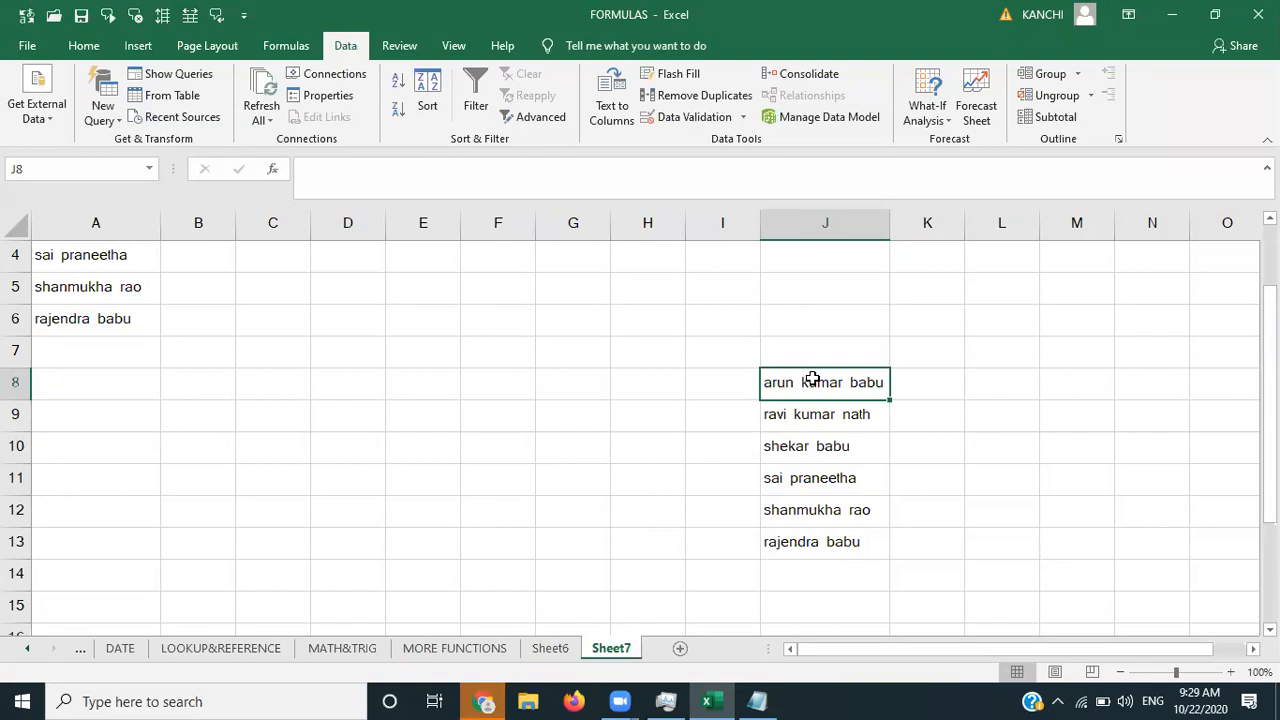
pyautogui.click(496, 363)
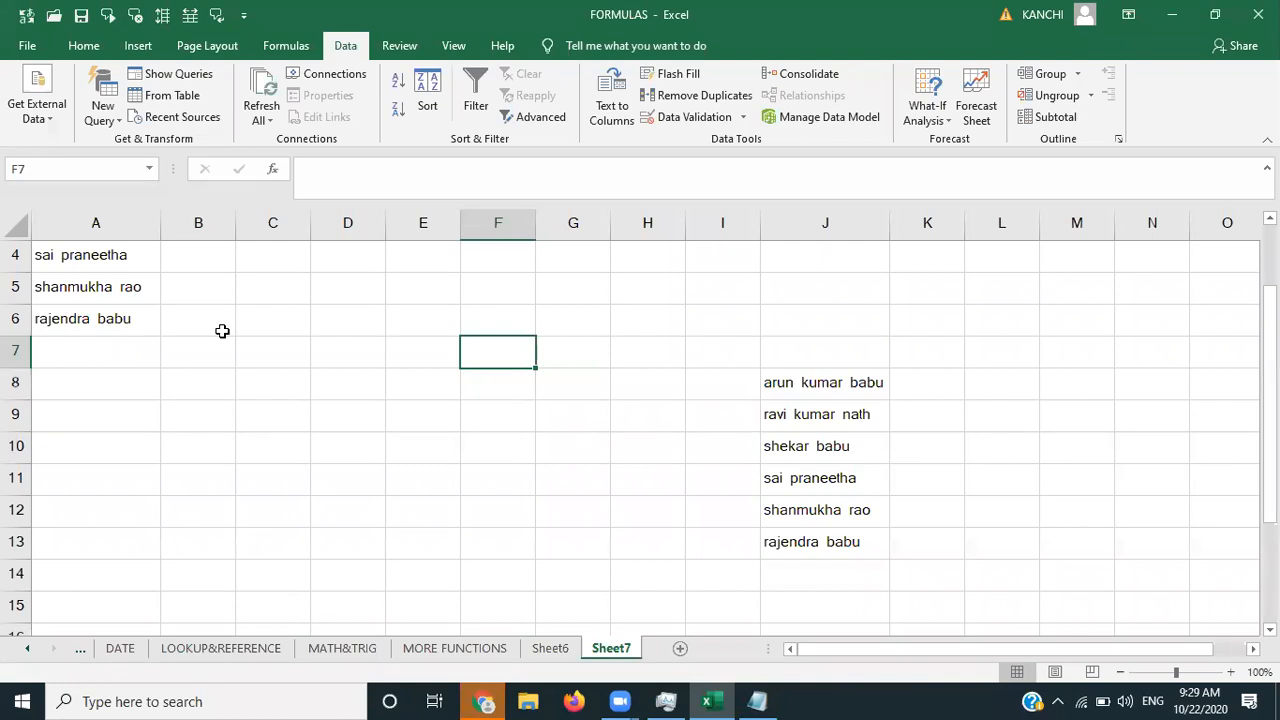
# - Reload the imported data so only the single remaining name sits in J8, leaving J9:J13 empty
pyautogui.hotkey('ctrl', 'z')
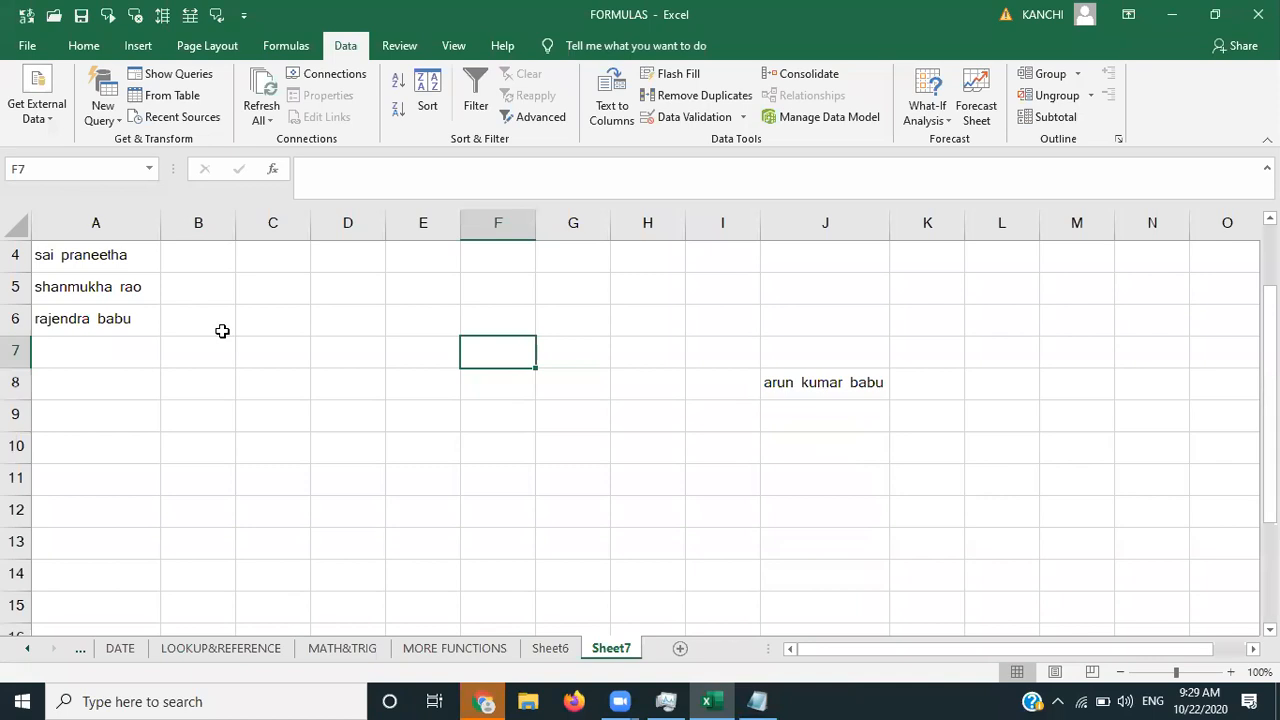
pyautogui.click(807, 383)
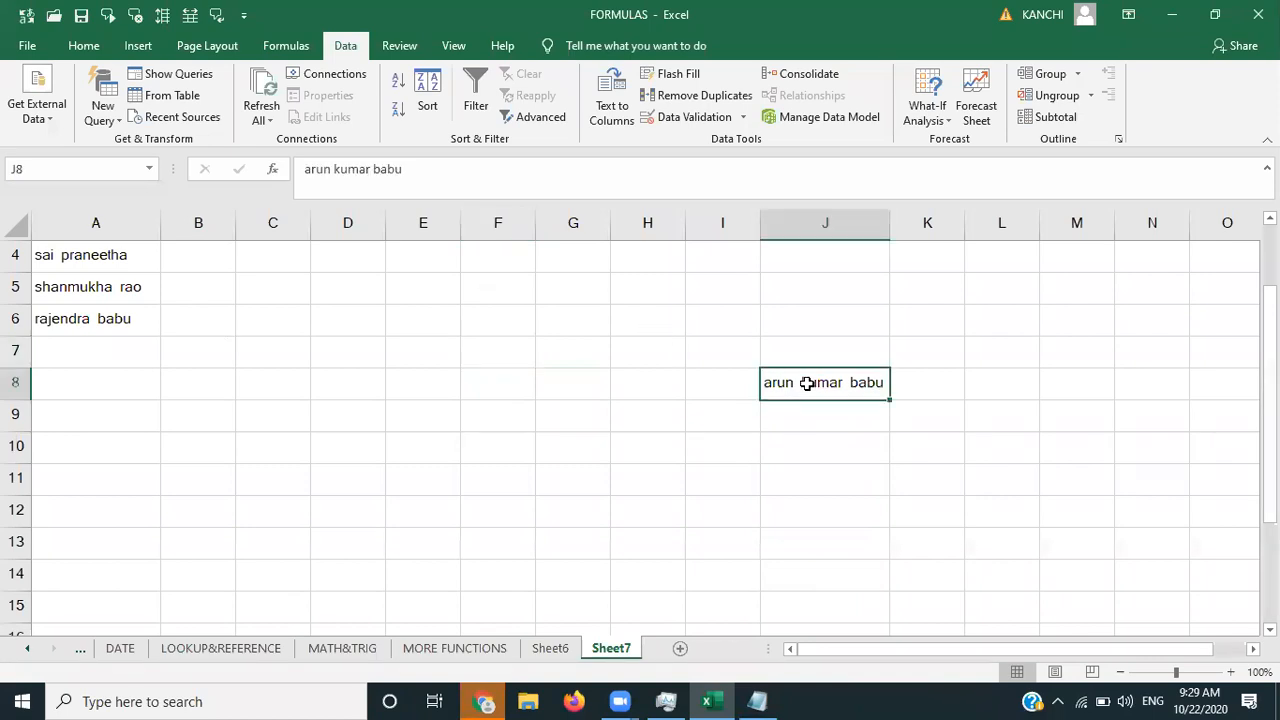
pyautogui.click(725, 382)
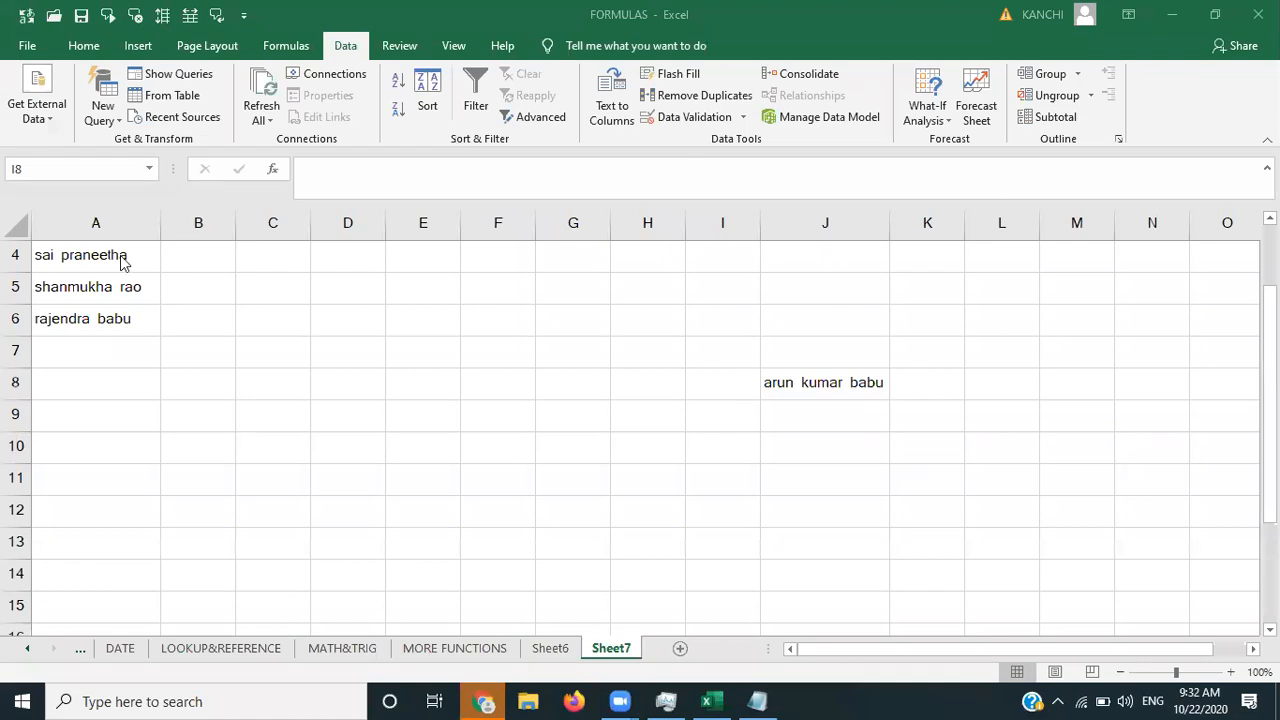
# - Undo the refresh so column J again lists all six full names in J8:J13
pyautogui.press('Up')
pyautogui.press('Up')
pyautogui.press('Up')
pyautogui.press('Up')
pyautogui.press('Up')
pyautogui.press('Up')
pyautogui.press('Up')
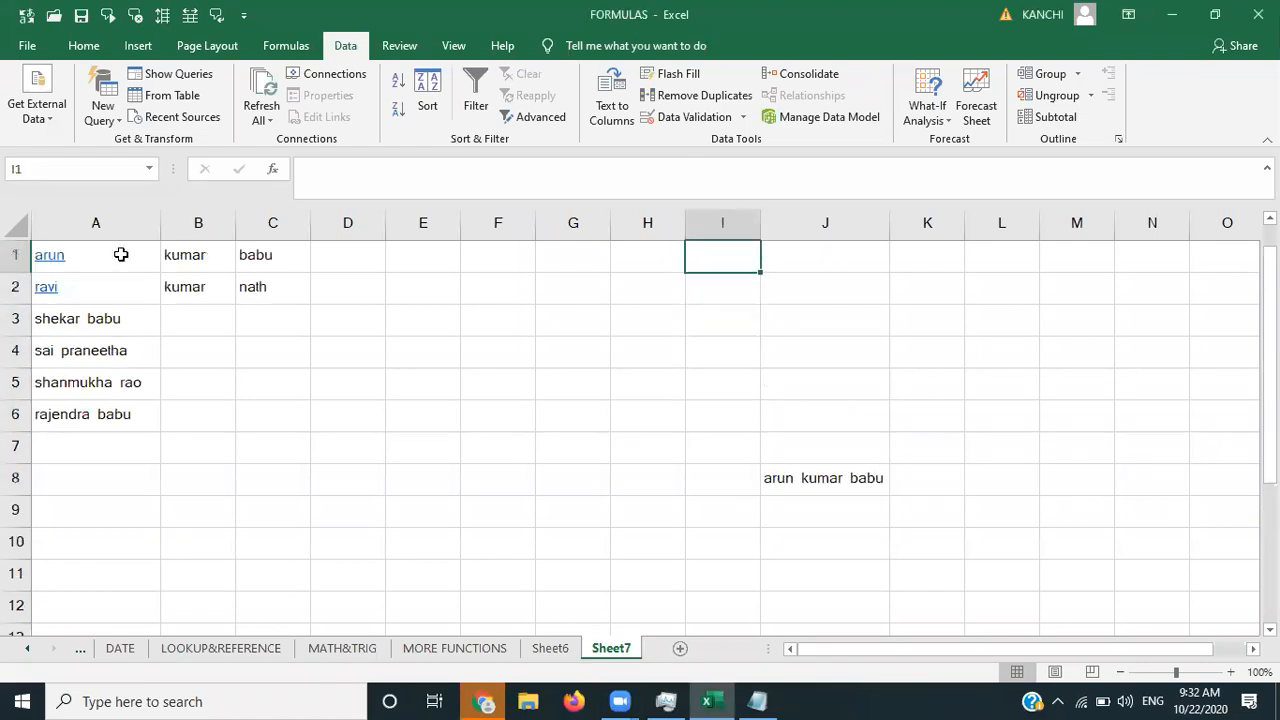
pyautogui.press('Down')
pyautogui.press('Down')
pyautogui.press('Down')
pyautogui.press('Down')
pyautogui.press('Down')
pyautogui.press('Down')
pyautogui.press('Down')
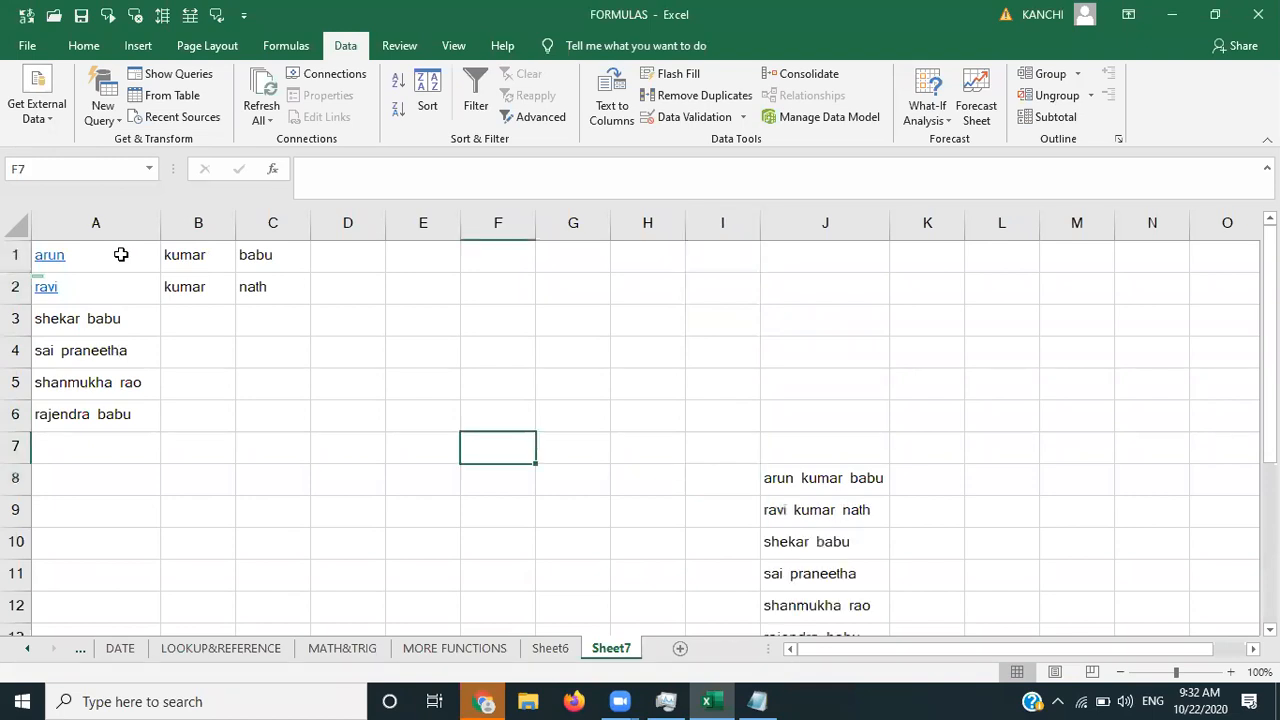
pyautogui.click(254, 374)
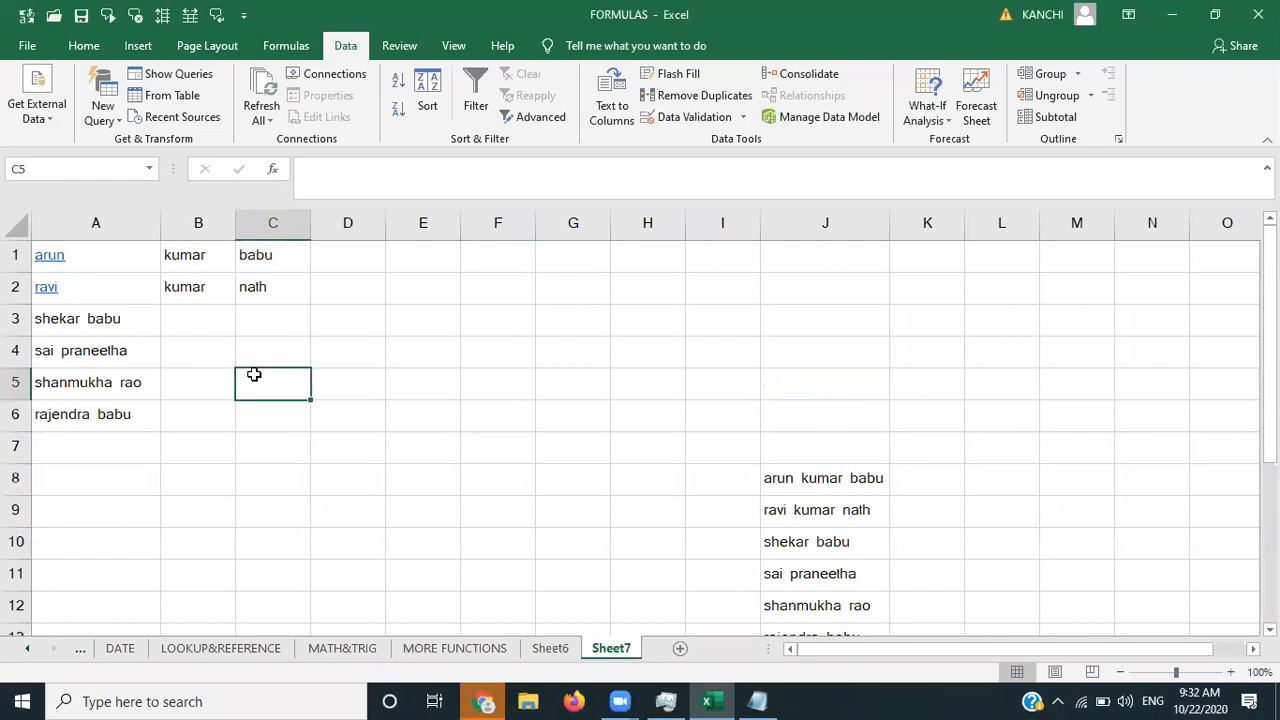
# - Select the range A1:C2, then return the selection to cell A1
pyautogui.click(111, 253)
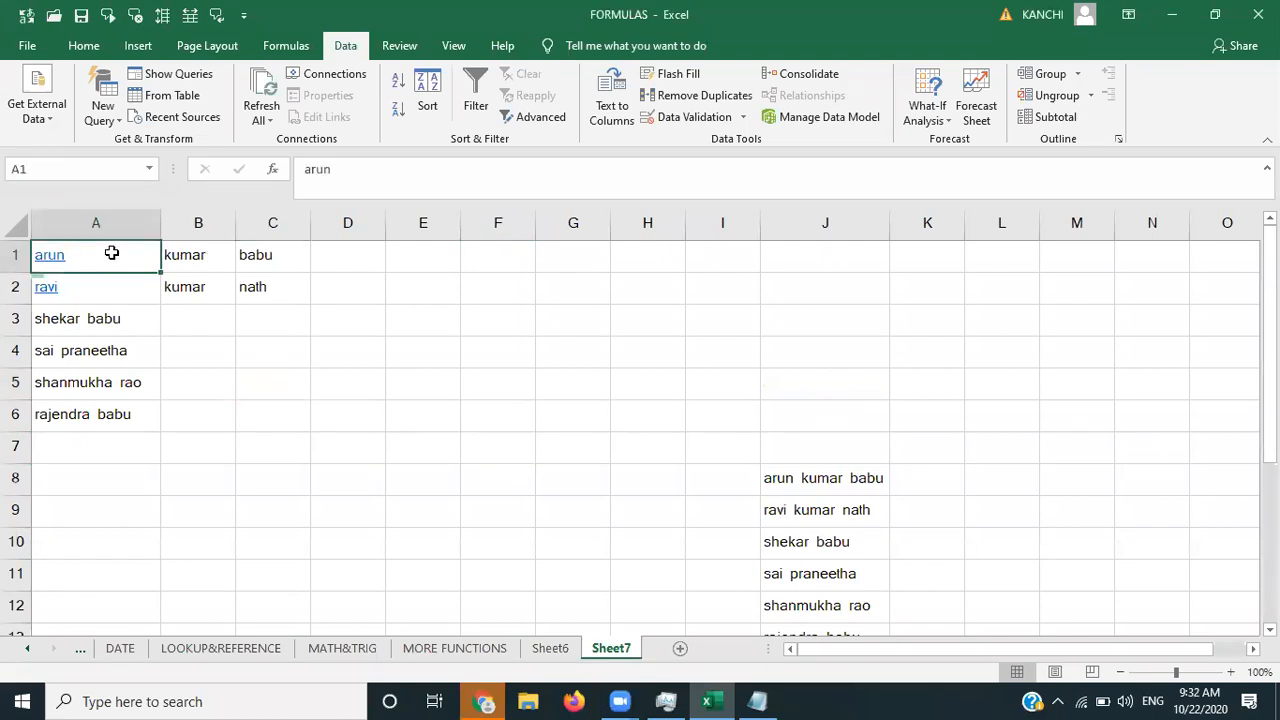
pyautogui.hotkey('shift', 'Right')
pyautogui.hotkey('shift', 'Right')
pyautogui.hotkey('shift', 'Down')
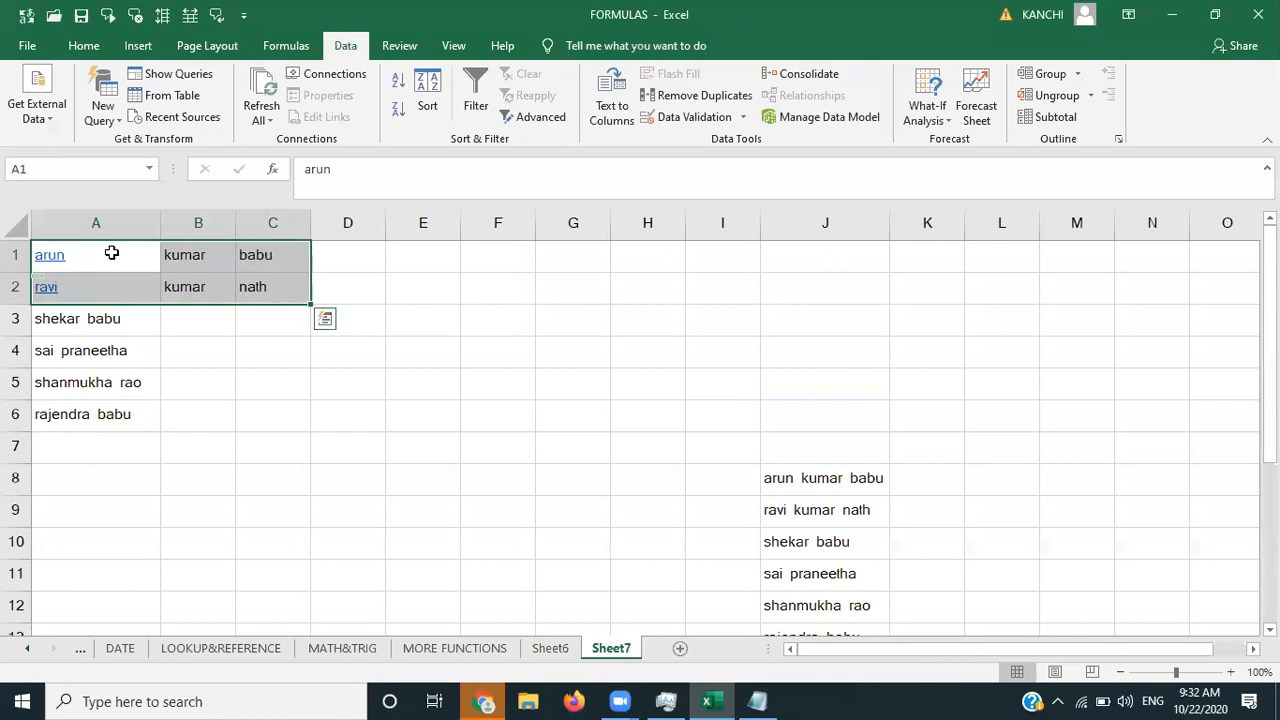
pyautogui.press('Right')
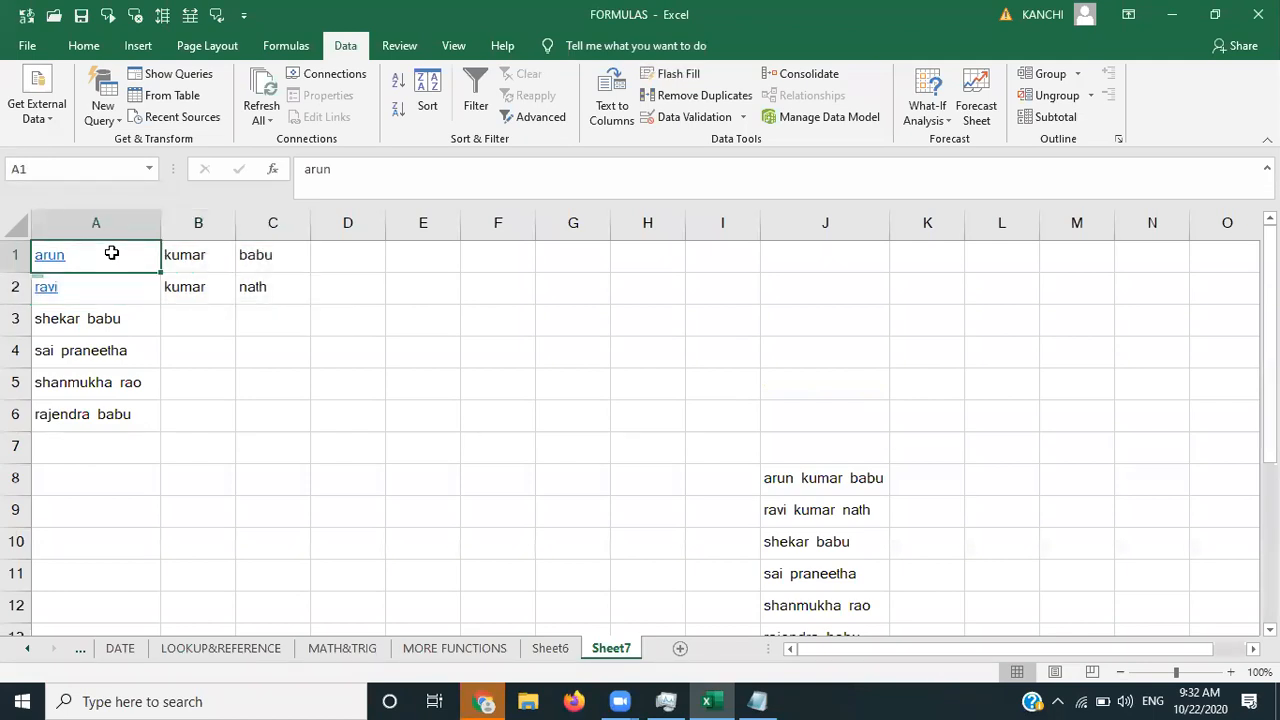
pyautogui.hotkey('shift', 'Right')
pyautogui.hotkey('shift', 'Right')
pyautogui.hotkey('shift', 'Down')
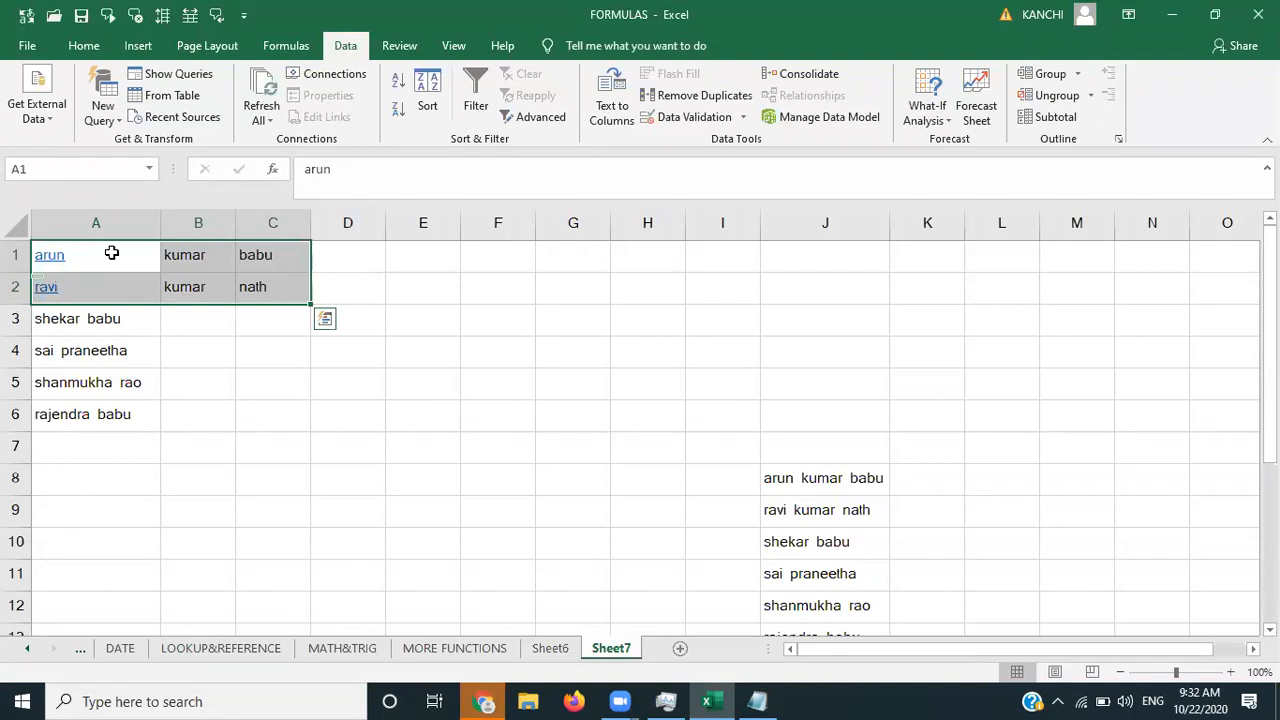
pyautogui.click(168, 304)
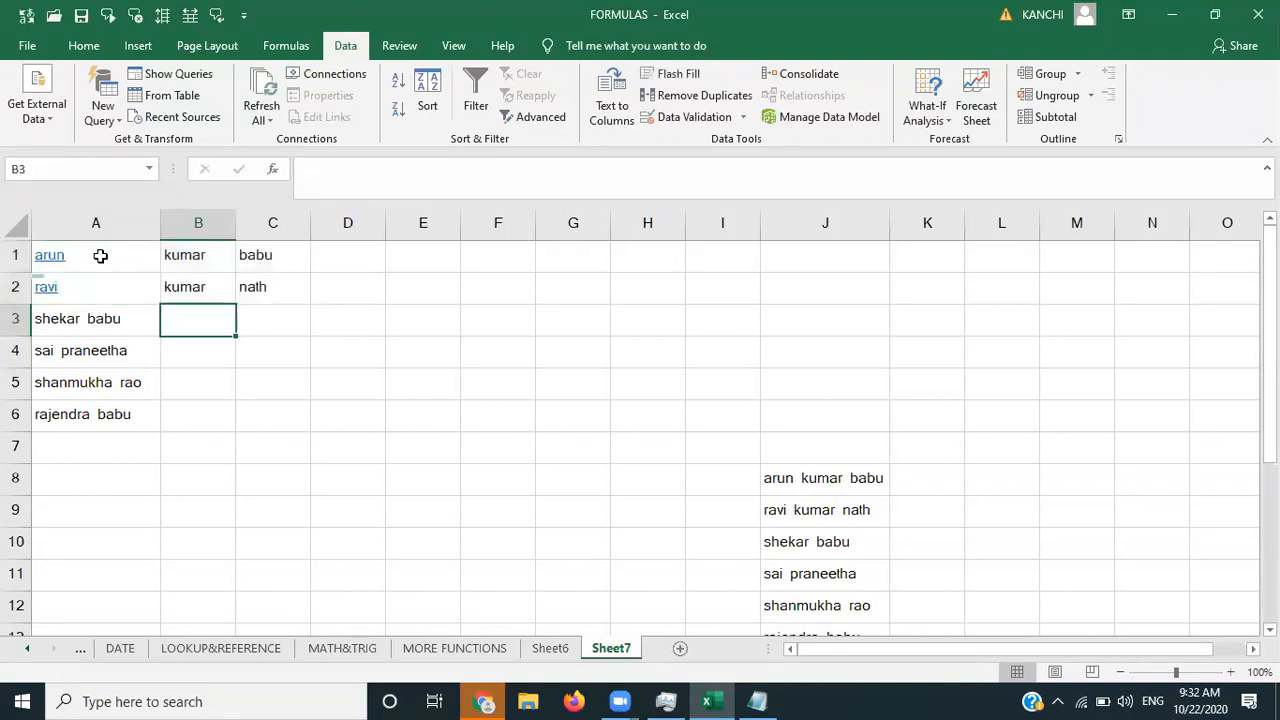
pyautogui.click(100, 256)
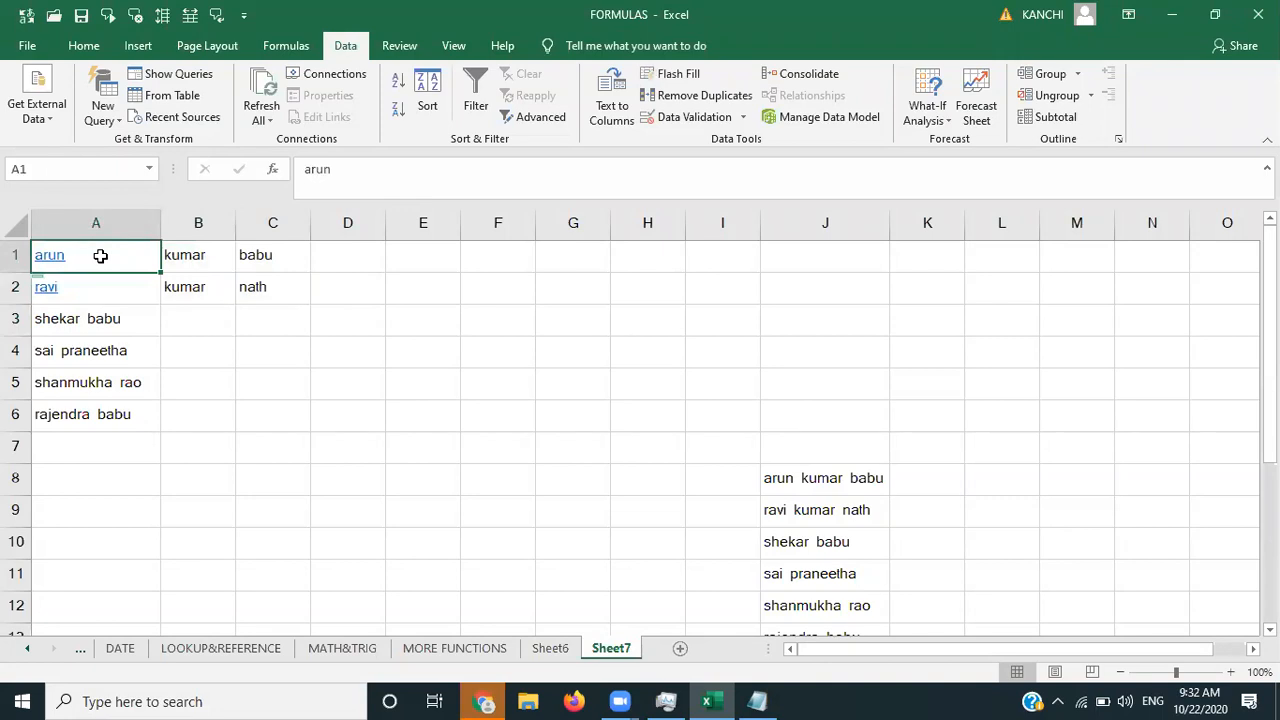
pyautogui.click(380, 298)
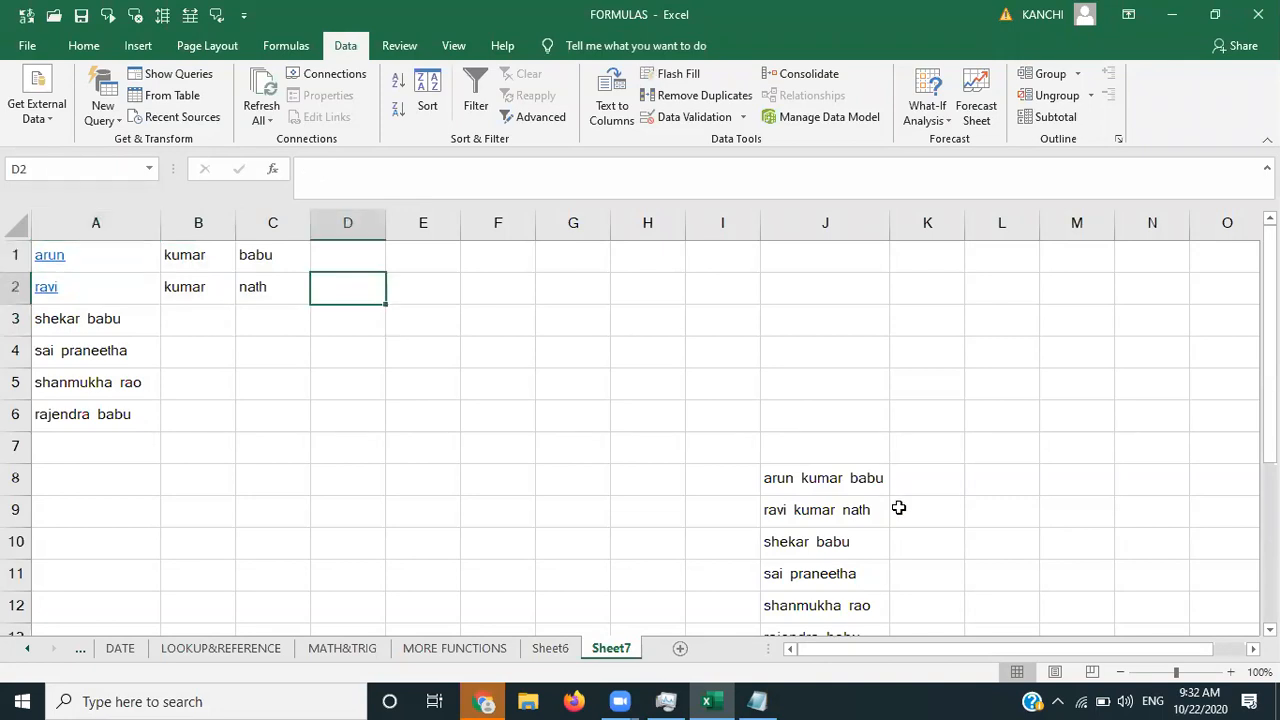
pyautogui.click(878, 483)
pyautogui.press('Right')
pyautogui.press('Right')
pyautogui.press('Right')
pyautogui.press('Right')
pyautogui.press('Right')
pyautogui.press('Right')
pyautogui.press('Right')
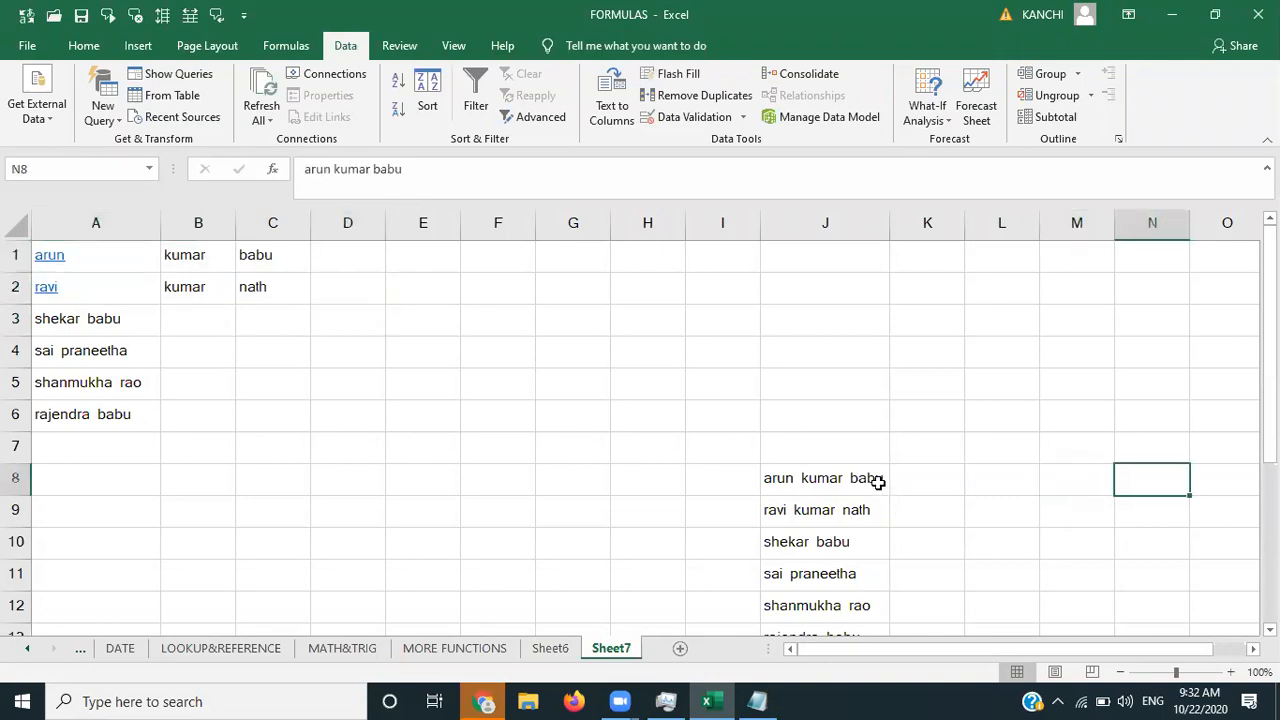
pyautogui.press('Down')
pyautogui.press('Down')
pyautogui.press('Down')
pyautogui.press('Down')
pyautogui.press('Down')
pyautogui.press('Down')
pyautogui.press('Down')
pyautogui.press('Down')
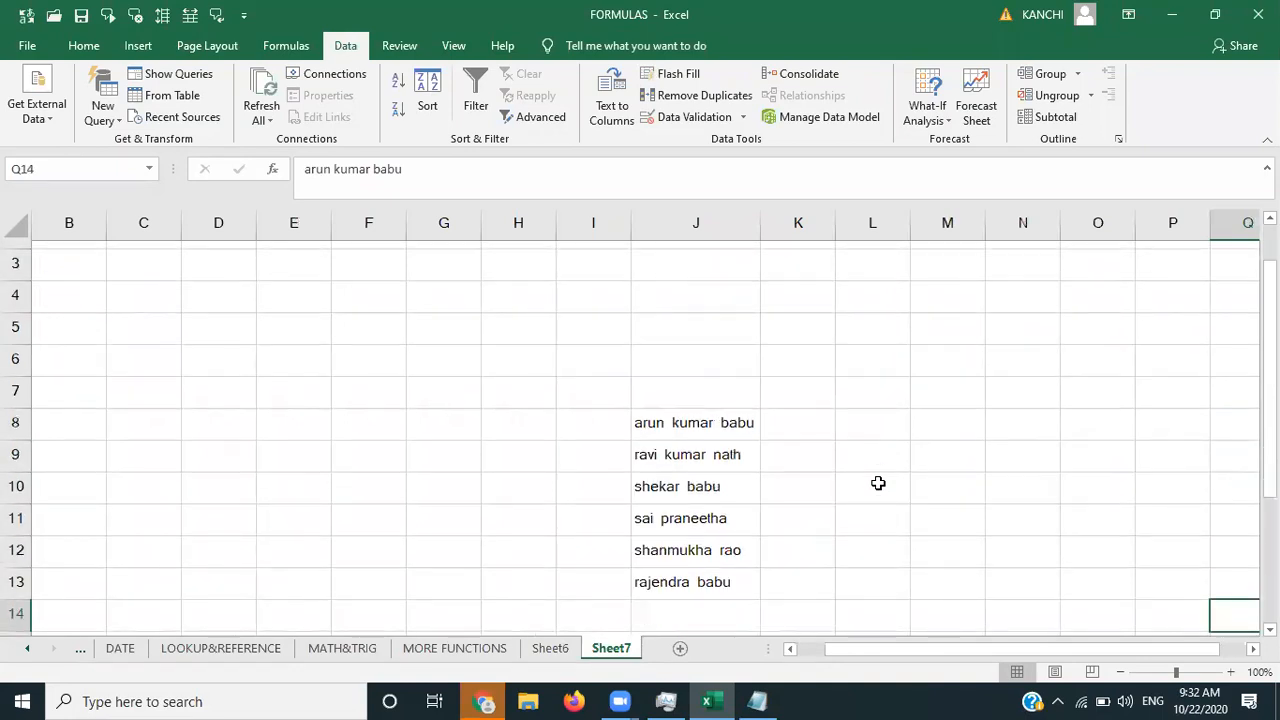
pyautogui.click(725, 354)
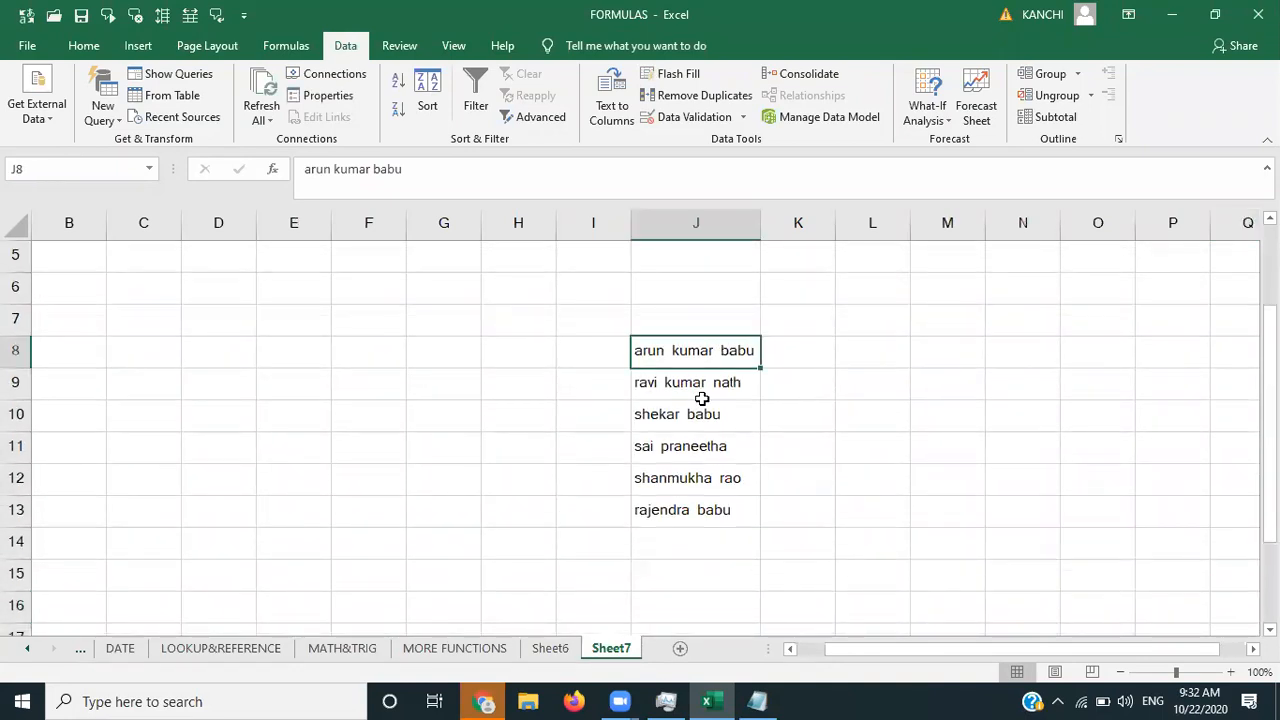
pyautogui.click(703, 392)
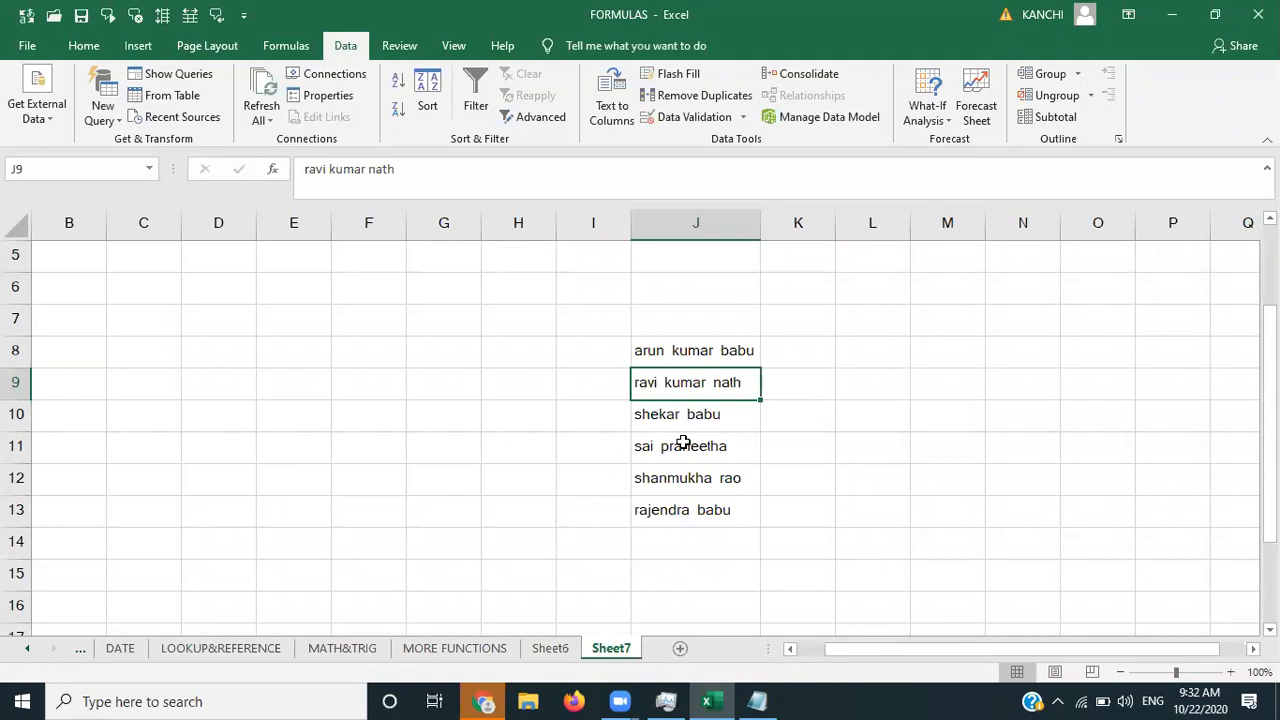
pyautogui.click(684, 512)
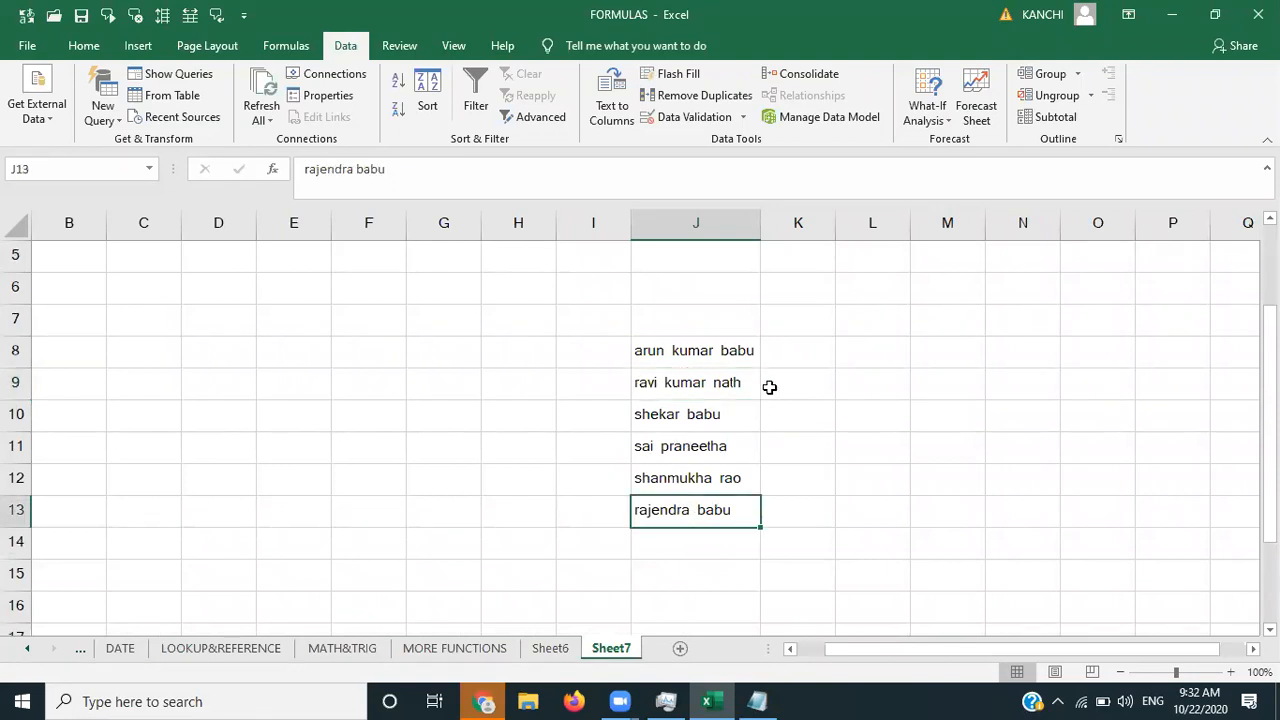
pyautogui.click(807, 357)
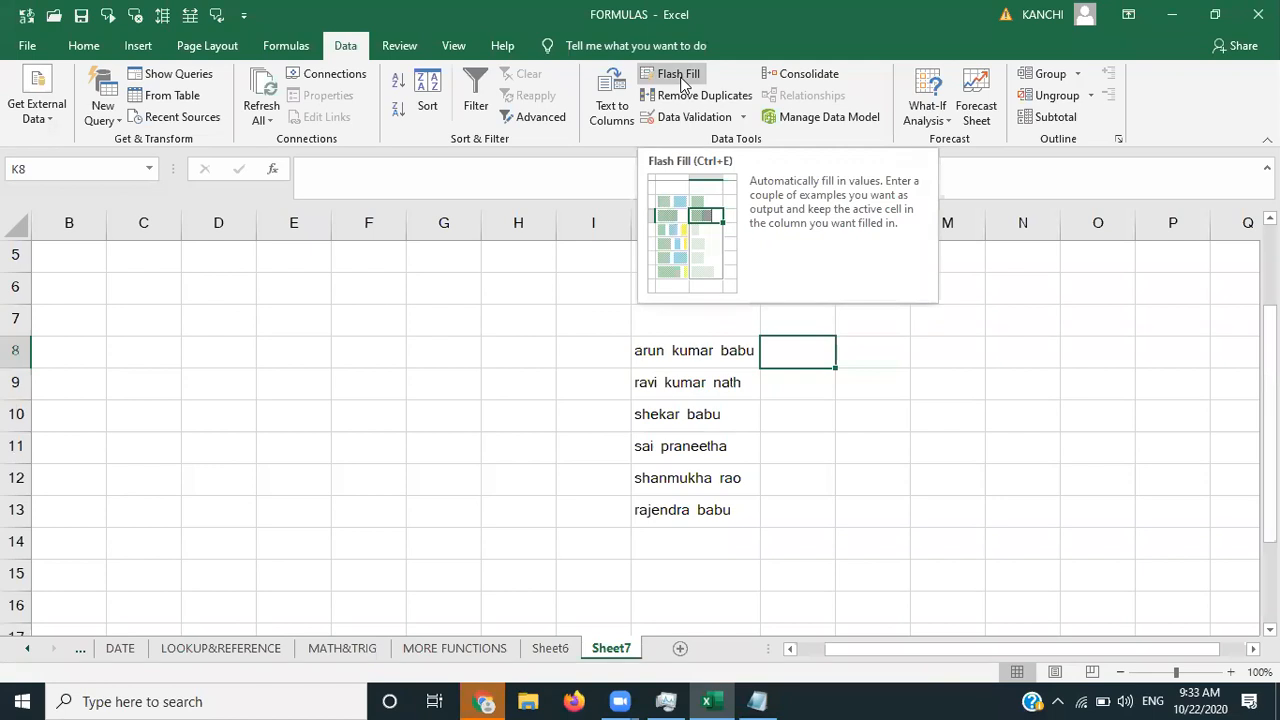
pyautogui.press('Down')
pyautogui.press('Down')
pyautogui.press('Down')
pyautogui.press('Down')
pyautogui.press('Down')
pyautogui.press('Down')
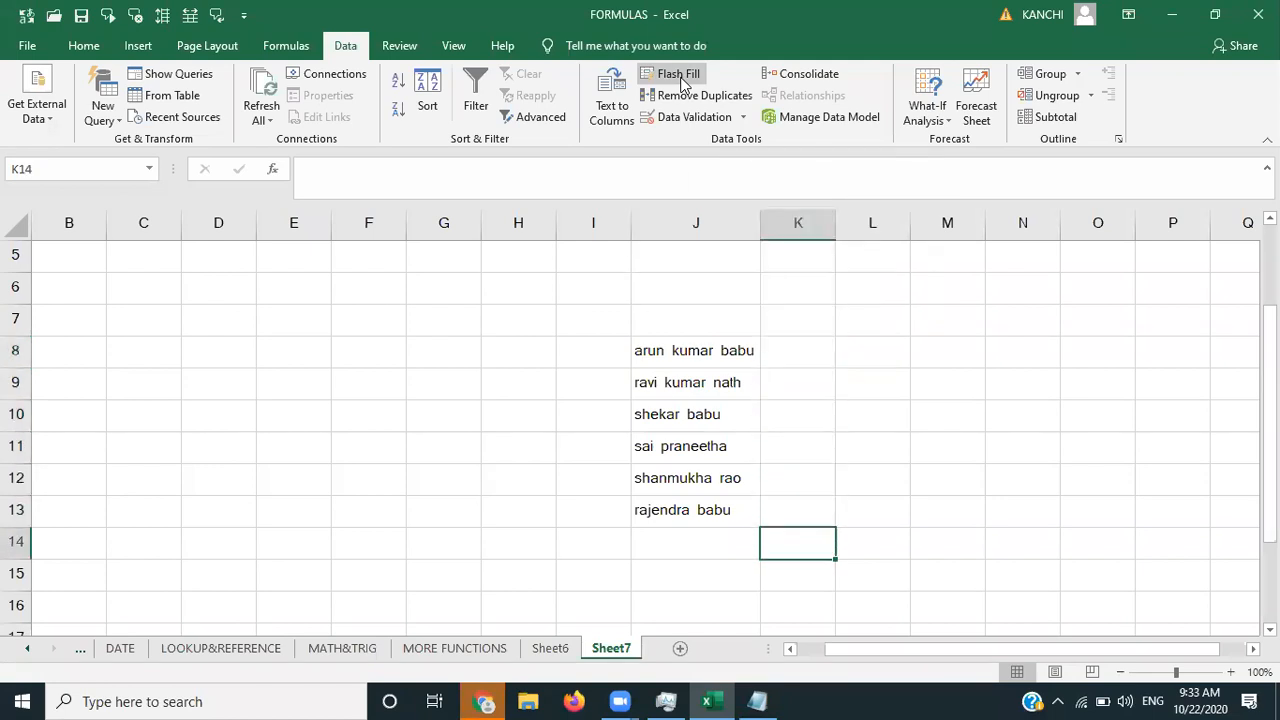
pyautogui.press('Right')
pyautogui.press('Right')
pyautogui.press('Right')
pyautogui.press('Right')
pyautogui.press('Right')
pyautogui.press('Right')
pyautogui.press('Right')
pyautogui.press('Right')
pyautogui.press('Right')
pyautogui.press('Right')
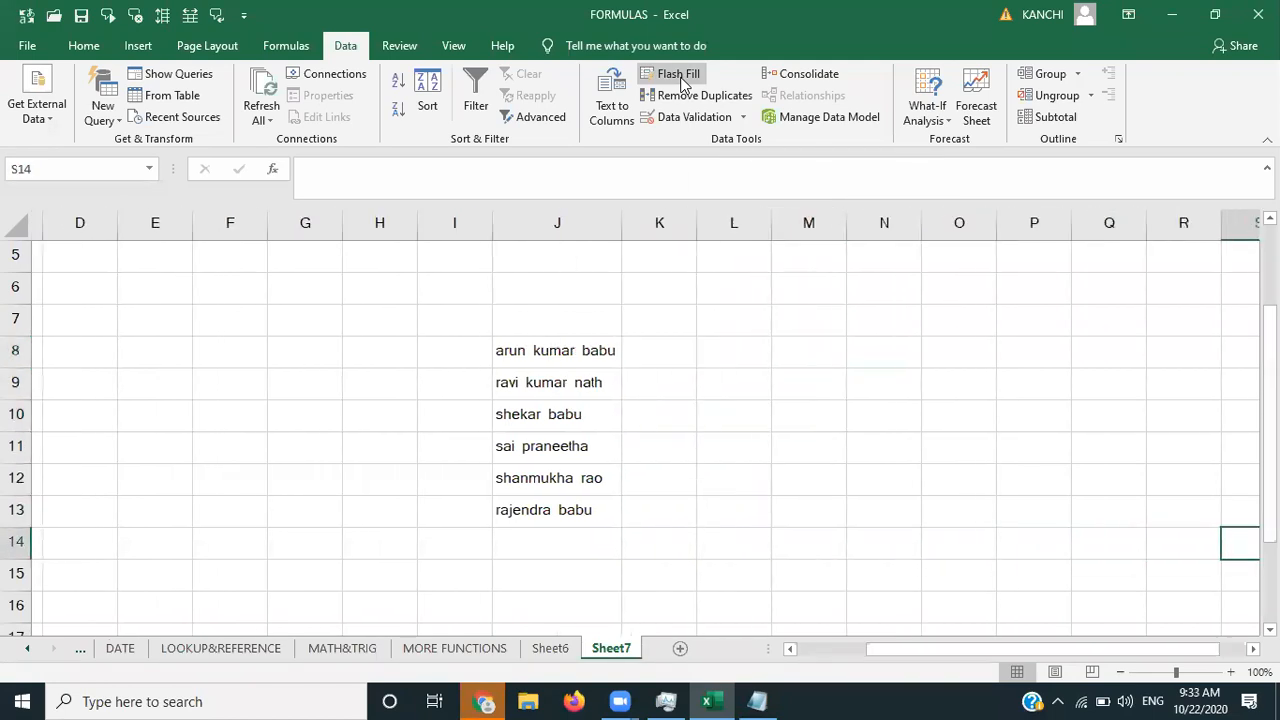
pyautogui.press('Down')
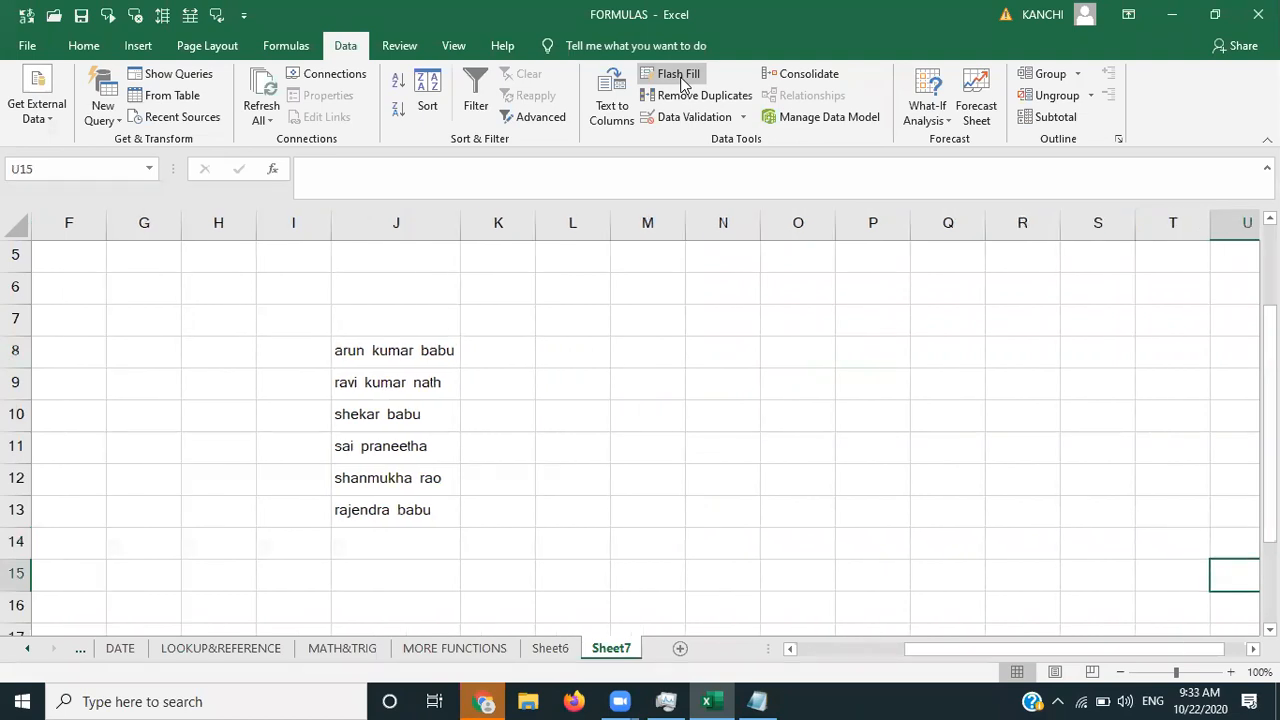
pyautogui.click(509, 351)
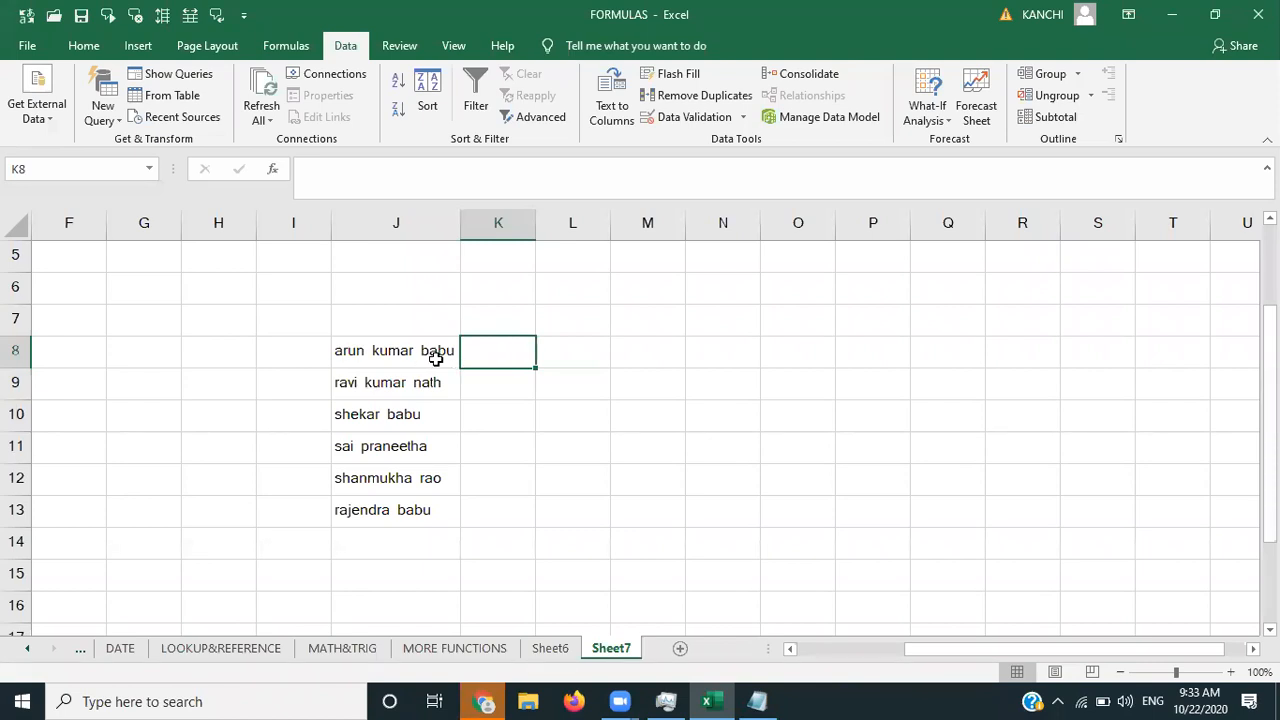
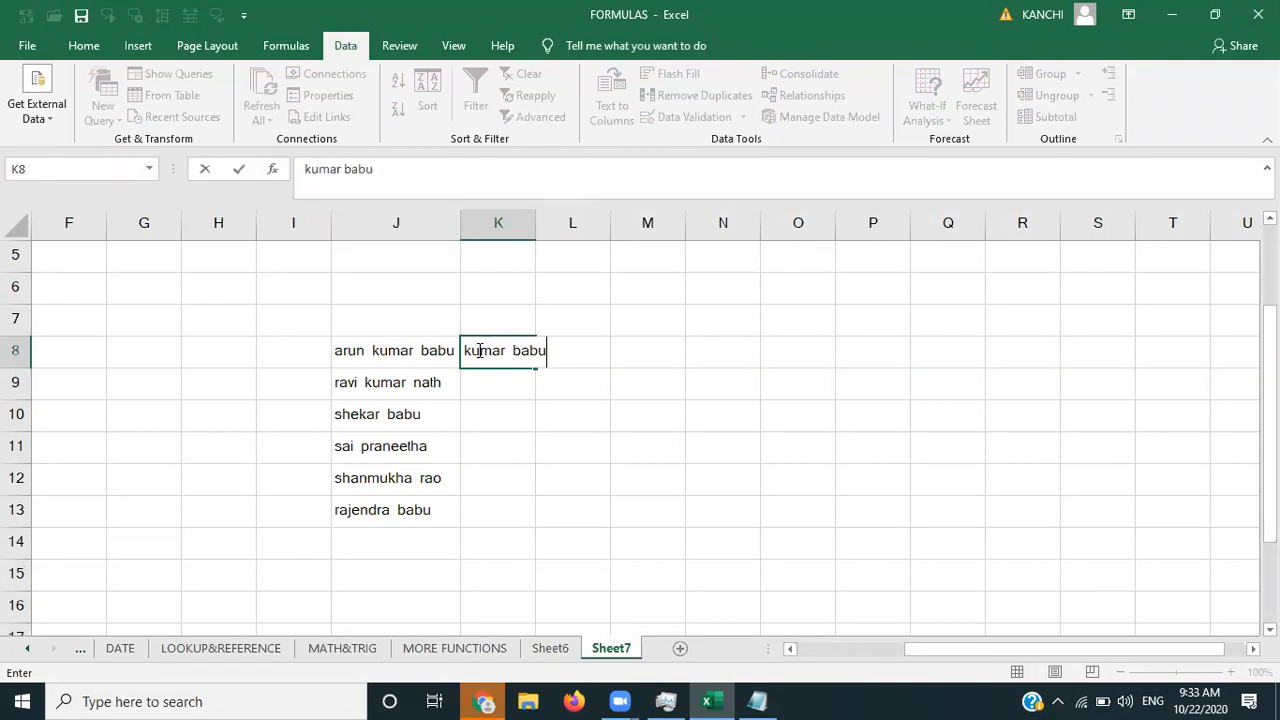
pyautogui.click(597, 396)
pyautogui.doubleClick(532, 238)
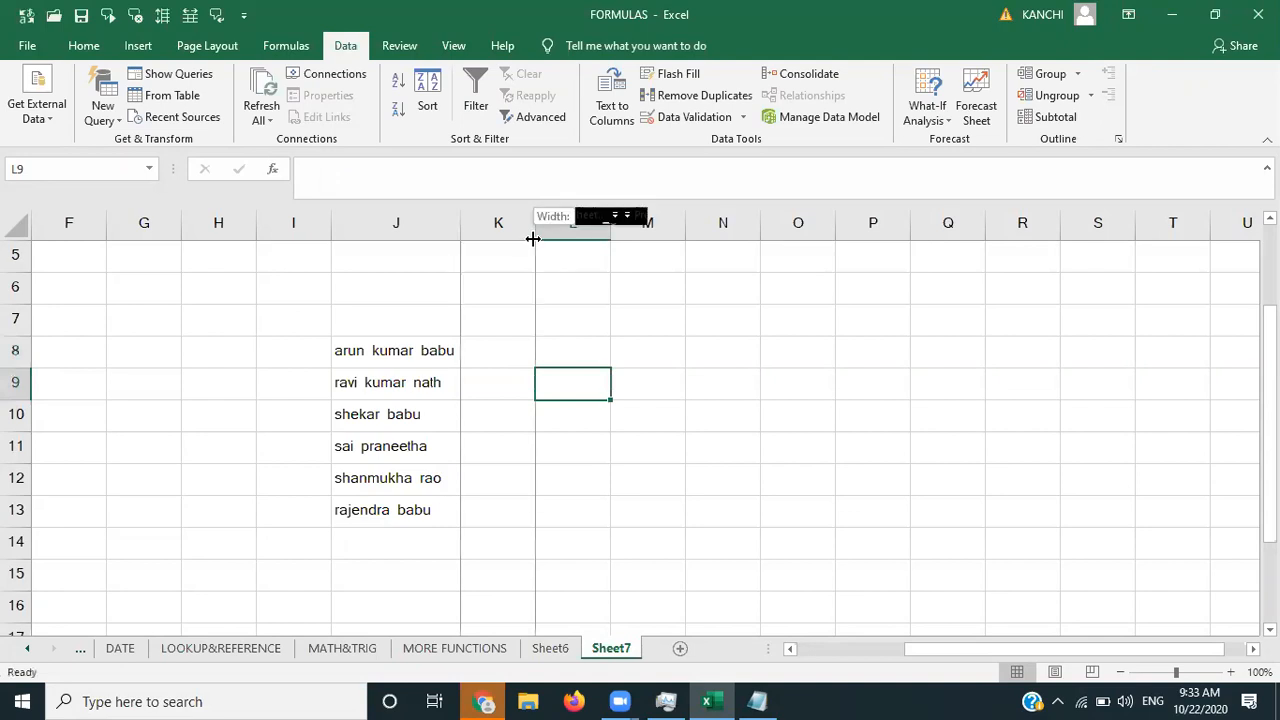
pyautogui.click(395, 351)
pyautogui.hotkey('shift', 'Down')
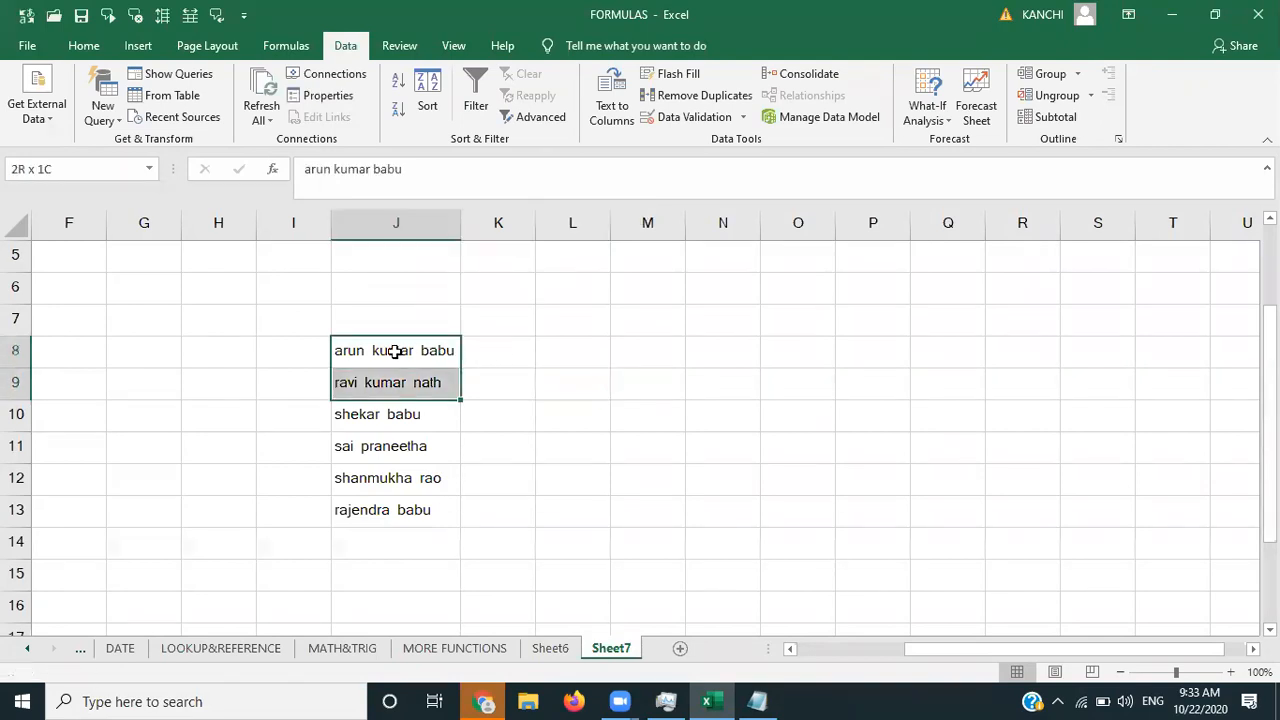
pyautogui.hotkey('shift', 'Down')
pyautogui.hotkey('shift', 'Down')
pyautogui.hotkey('shift', 'Down')
pyautogui.hotkey('shift', 'Down')
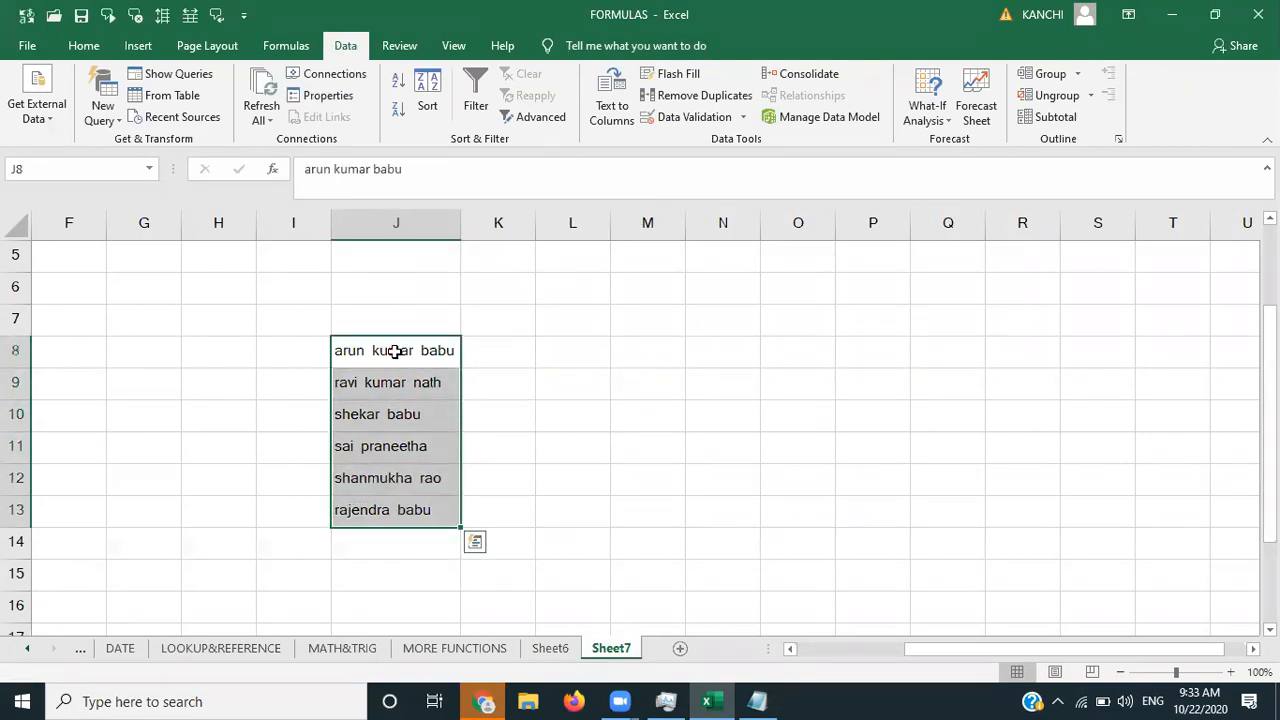
pyautogui.hotkey('ctrl', 'q')
pyautogui.press('Left')
pyautogui.press('Left')
pyautogui.press('Left')
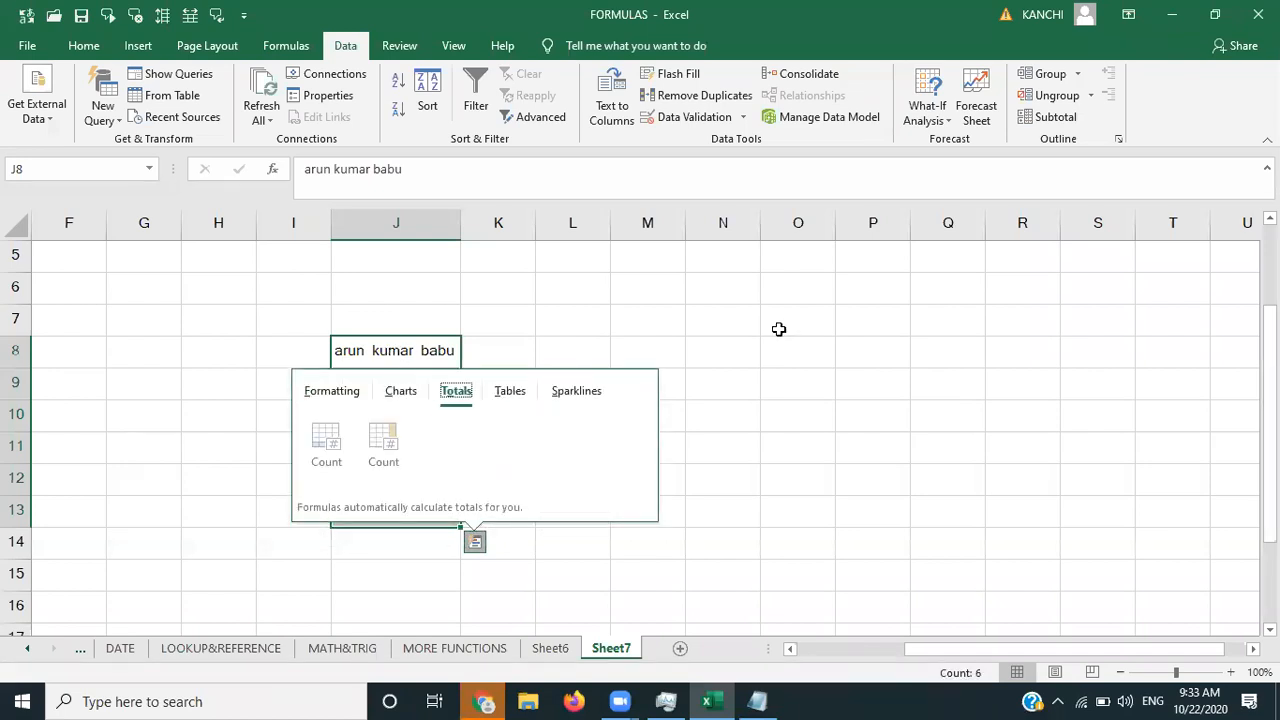
pyautogui.click(779, 329)
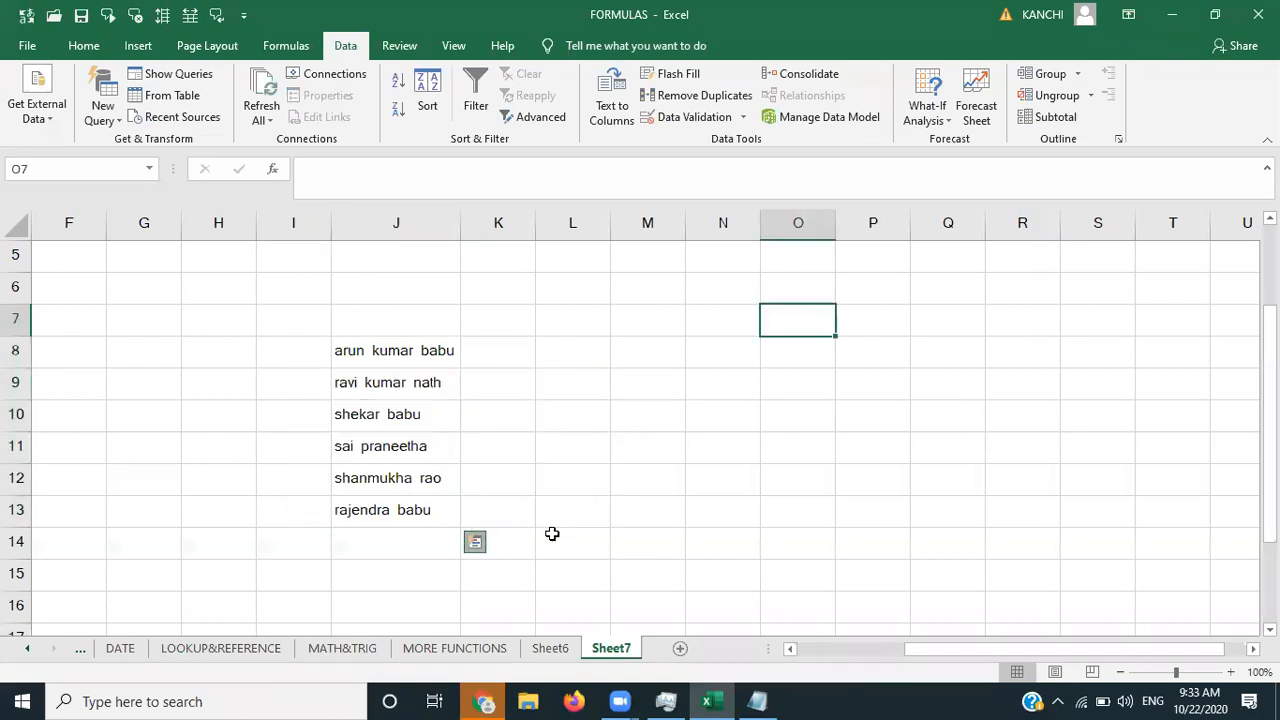
# - Add a new Sheet8 and enter the first two full names in A1 and A2
pyautogui.click(680, 650)
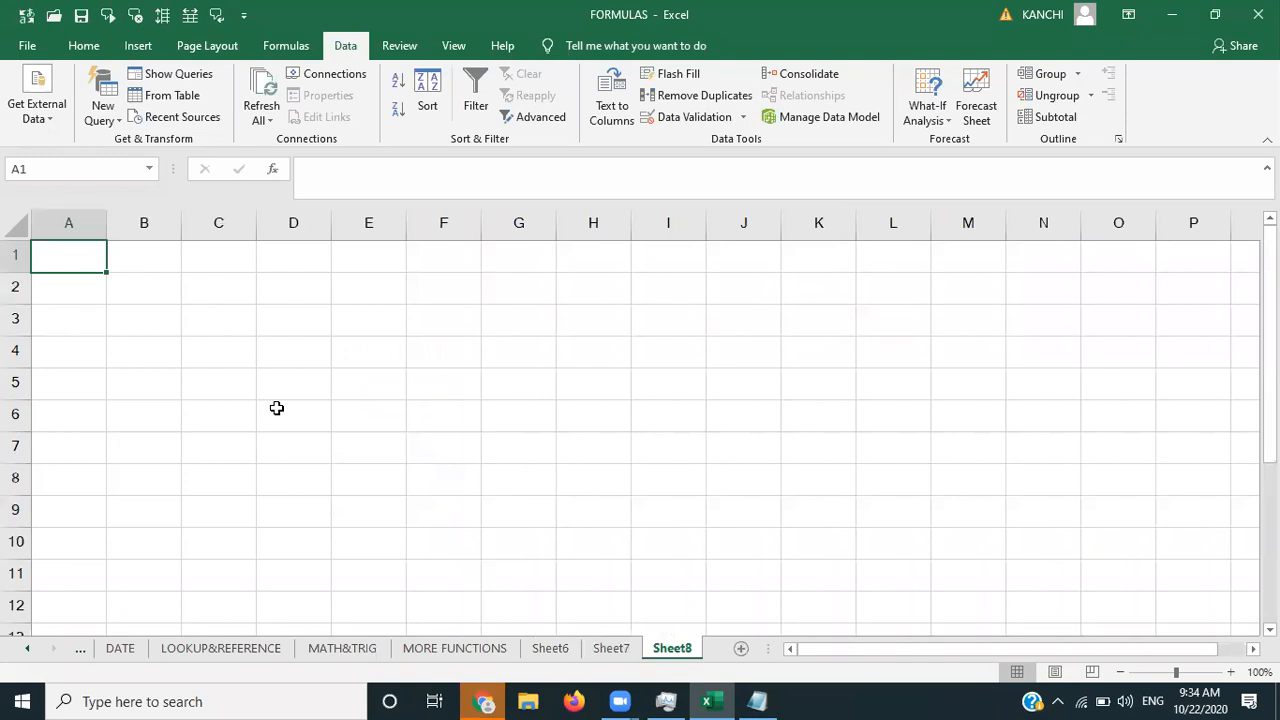
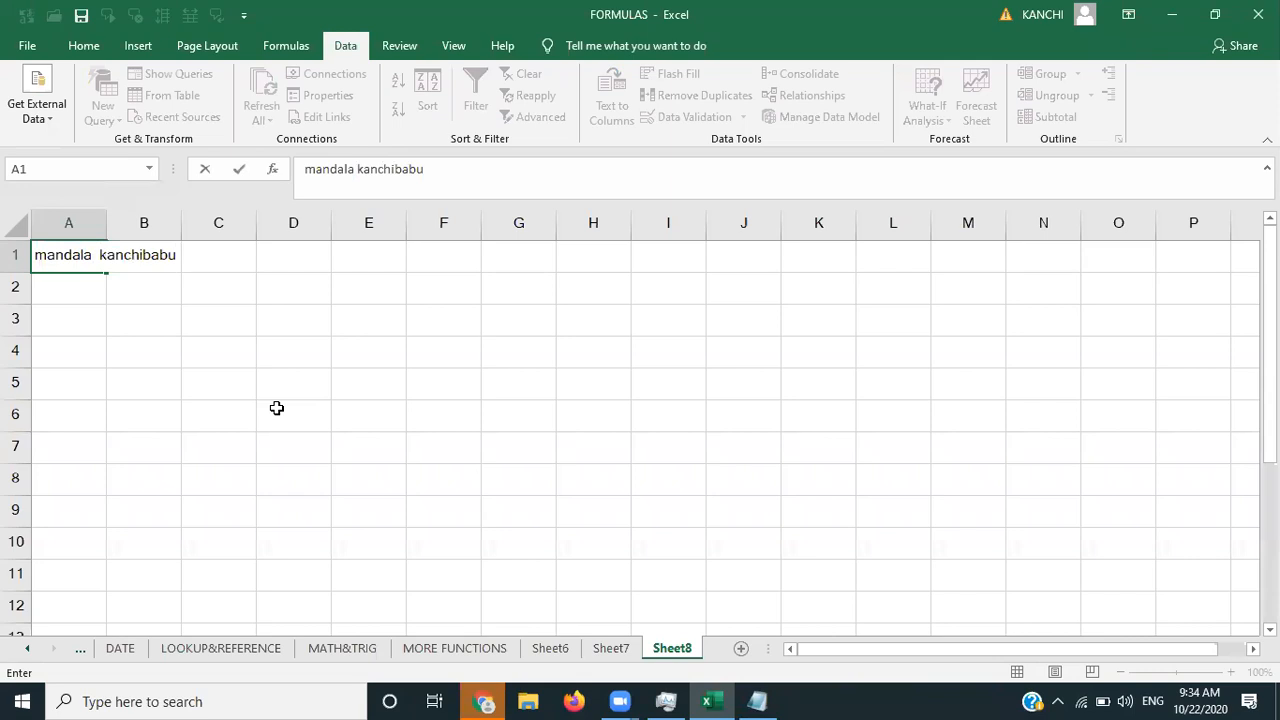
pyautogui.press('Return')
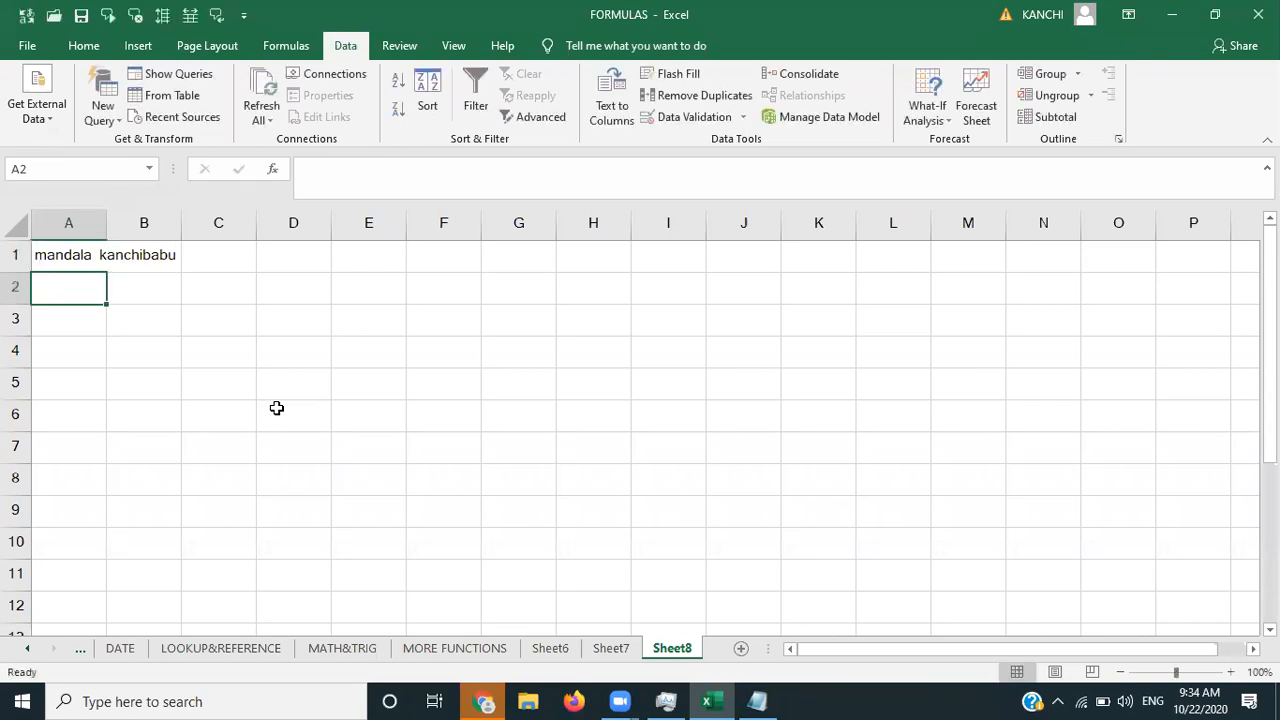
pyautogui.write('manda')
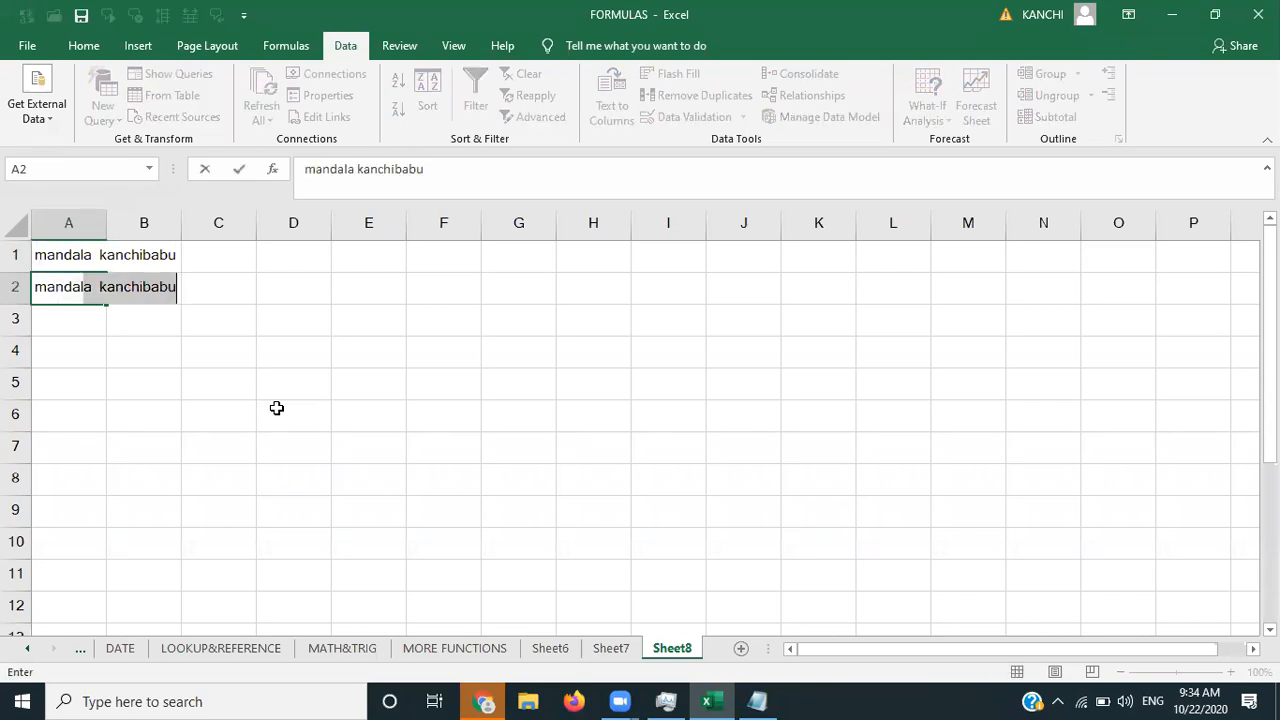
pyautogui.press('BackSpace')
pyautogui.press('BackSpace')
pyautogui.press('BackSpace')
pyautogui.press('BackSpace')
pyautogui.press('BackSpace')
pyautogui.press('BackSpace')
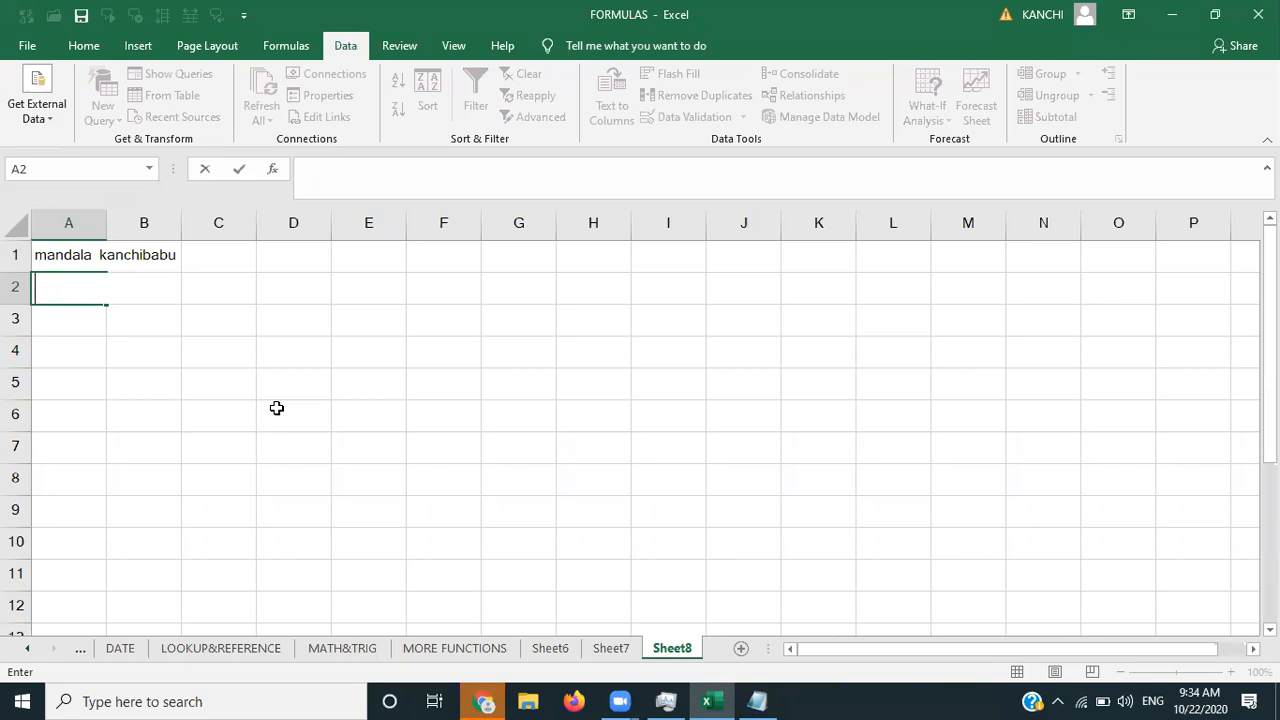
pyautogui.press('Return')
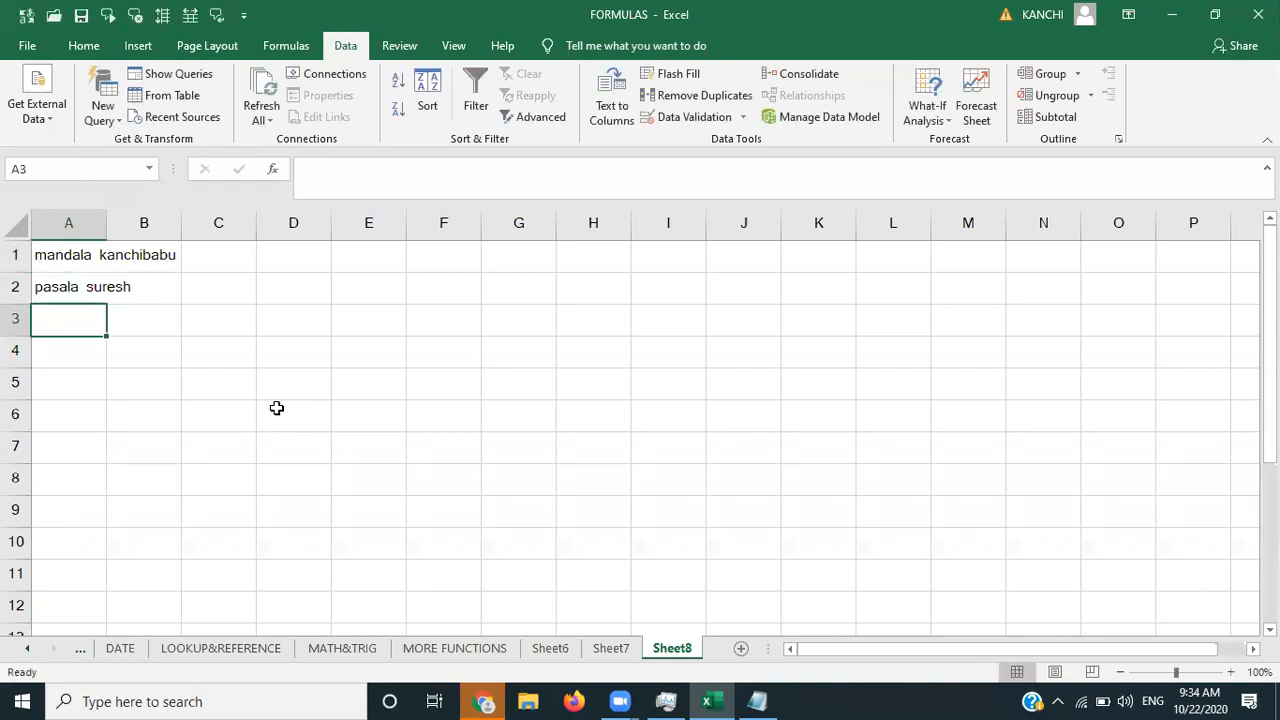
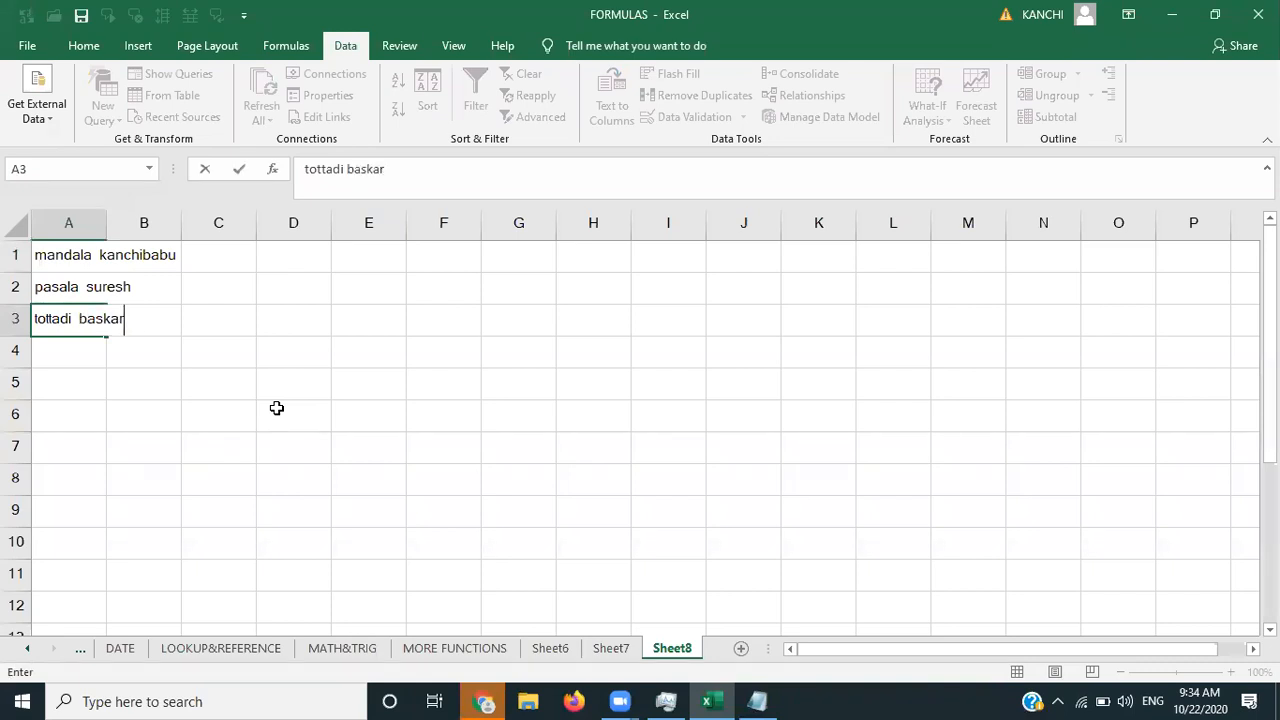
# - Enter the third and fourth full names in A3:A4 and autofit column A
pyautogui.press('Return')
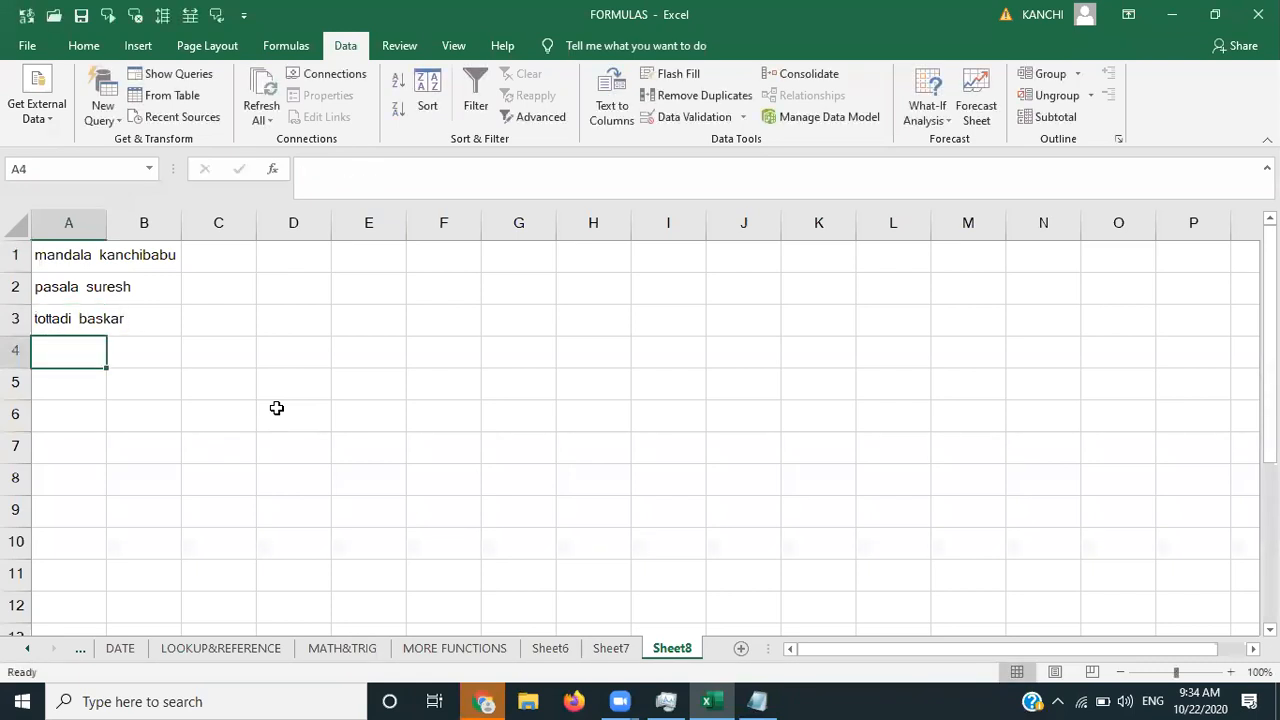
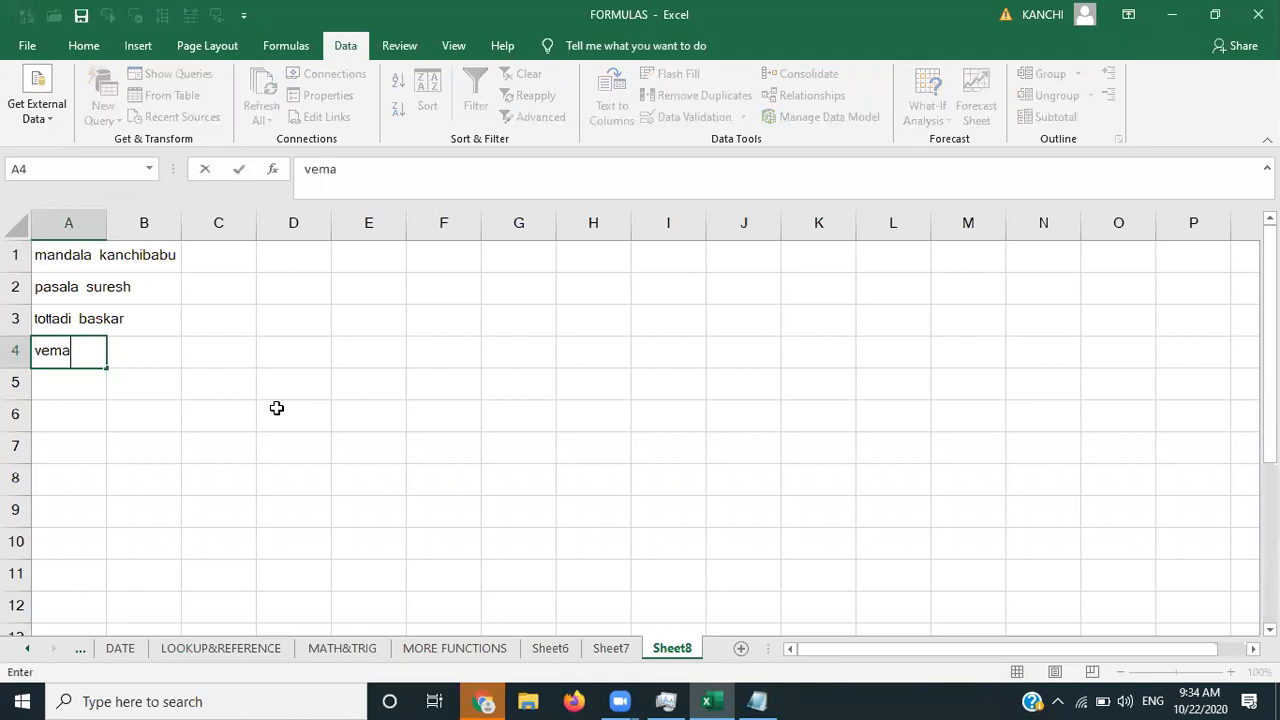
pyautogui.press('Return')
pyautogui.press('Up')
pyautogui.press('Up')
pyautogui.press('Up')
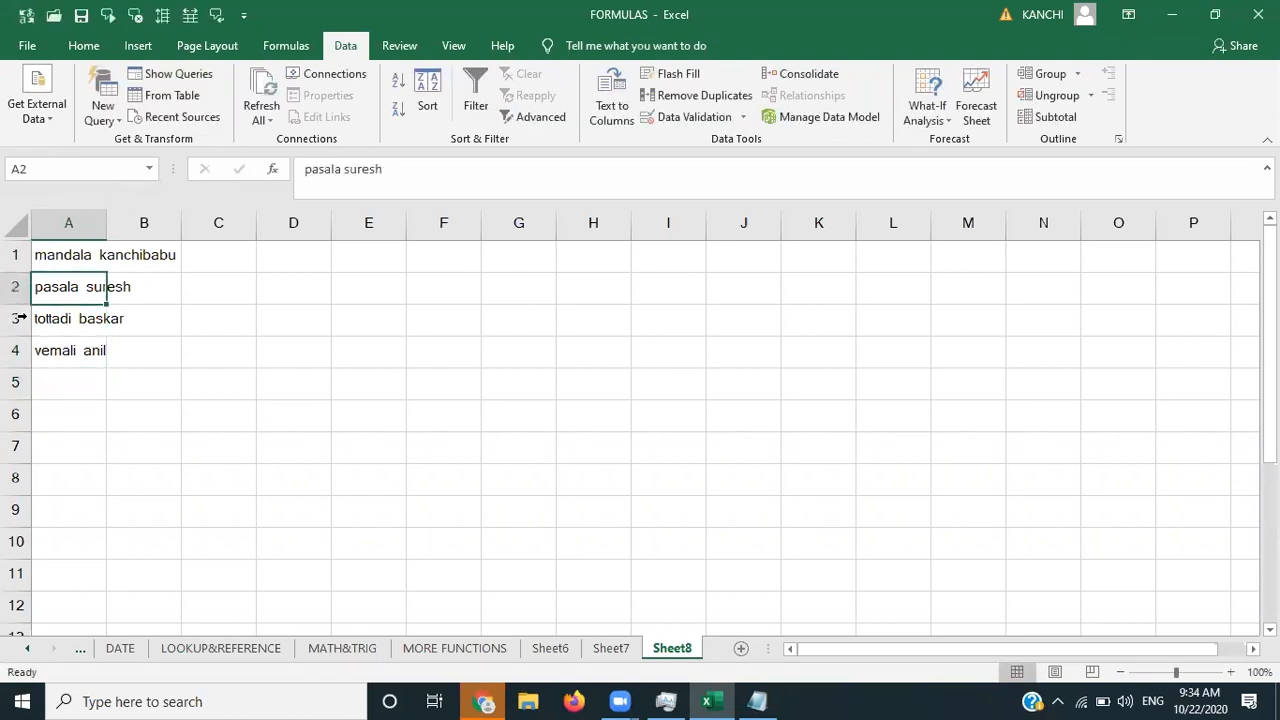
pyautogui.doubleClick(107, 222)
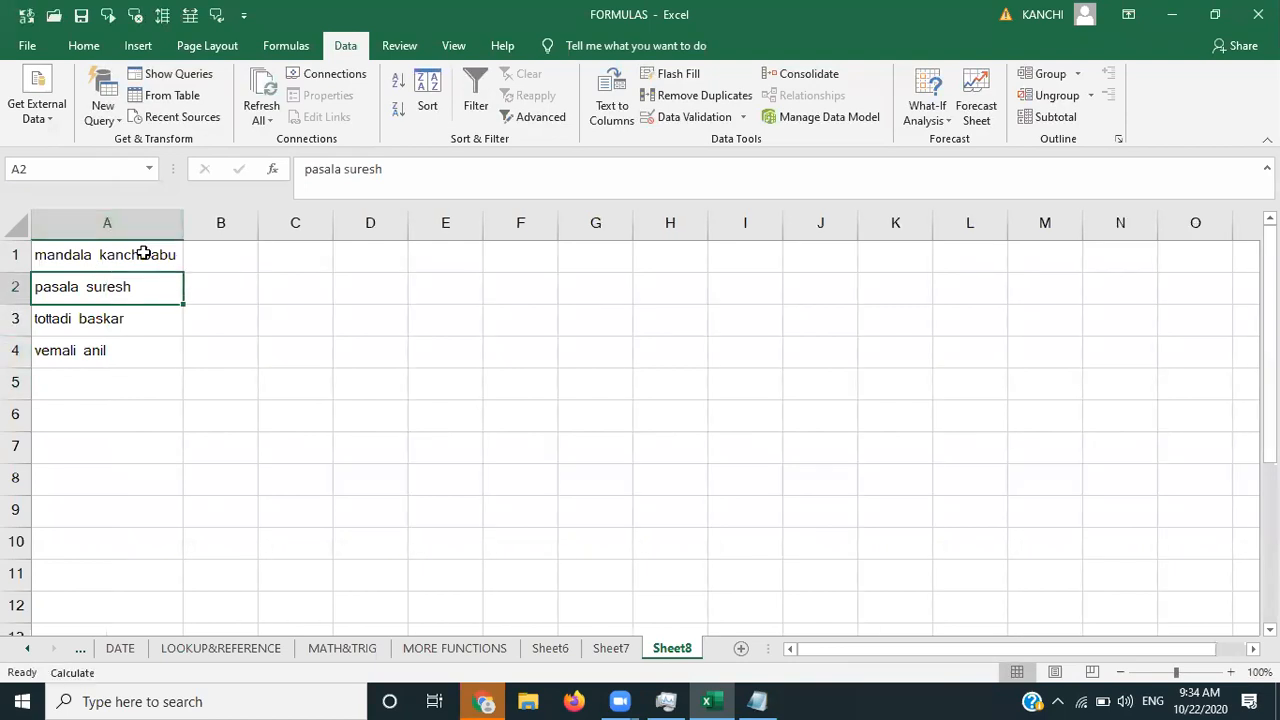
pyautogui.click(222, 252)
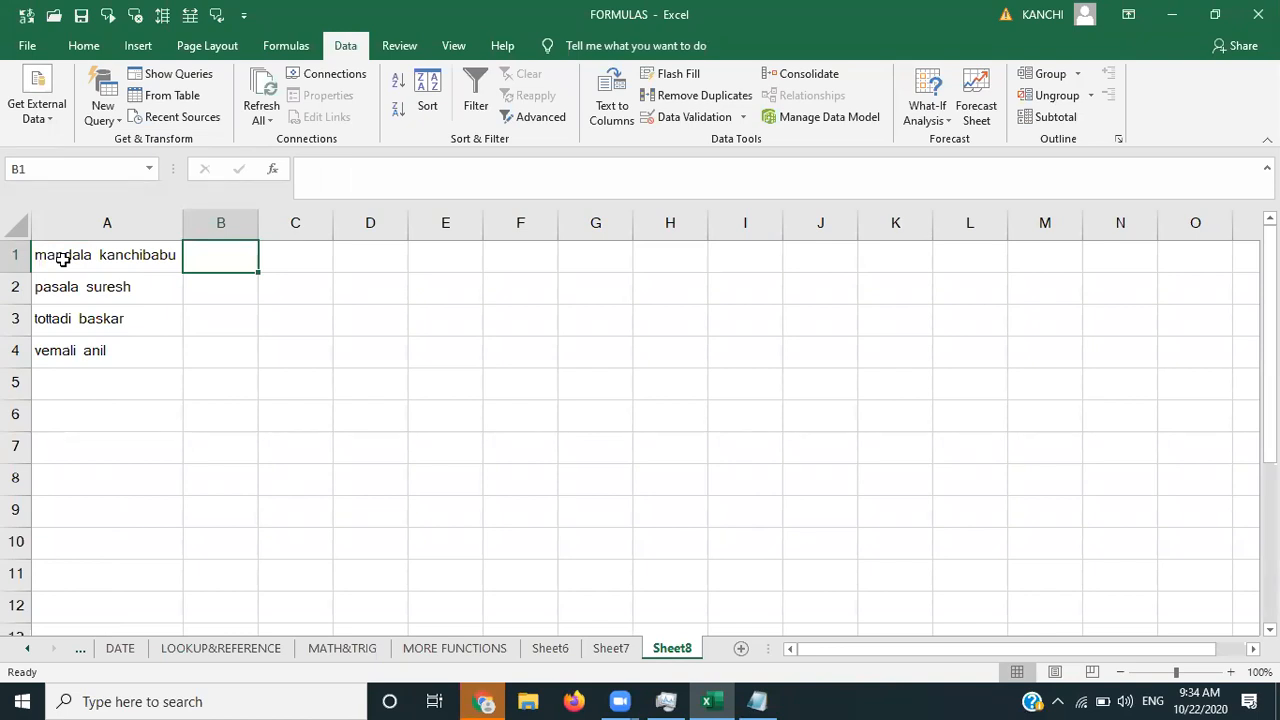
# - Type the first person's last name in B1 as the example, autofit column B, and Flash Fill B2:B4
pyautogui.write('k')
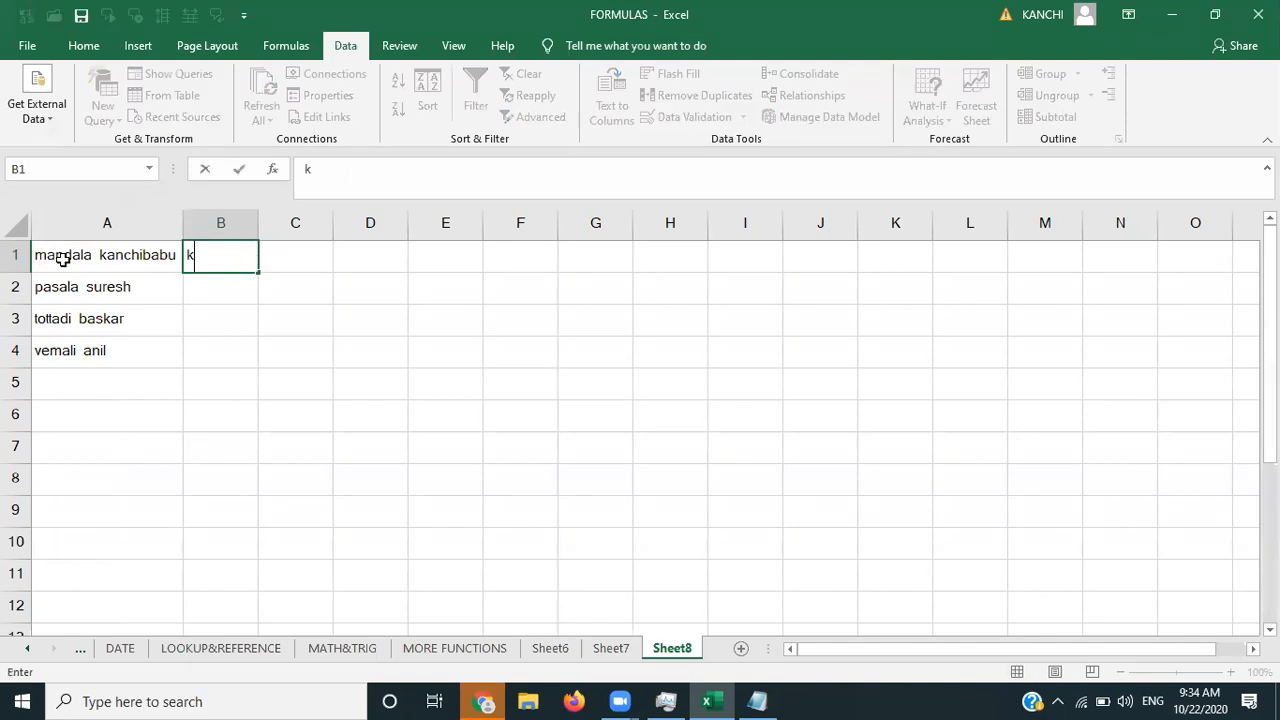
pyautogui.write('anchibabu')
pyautogui.press('Tab')
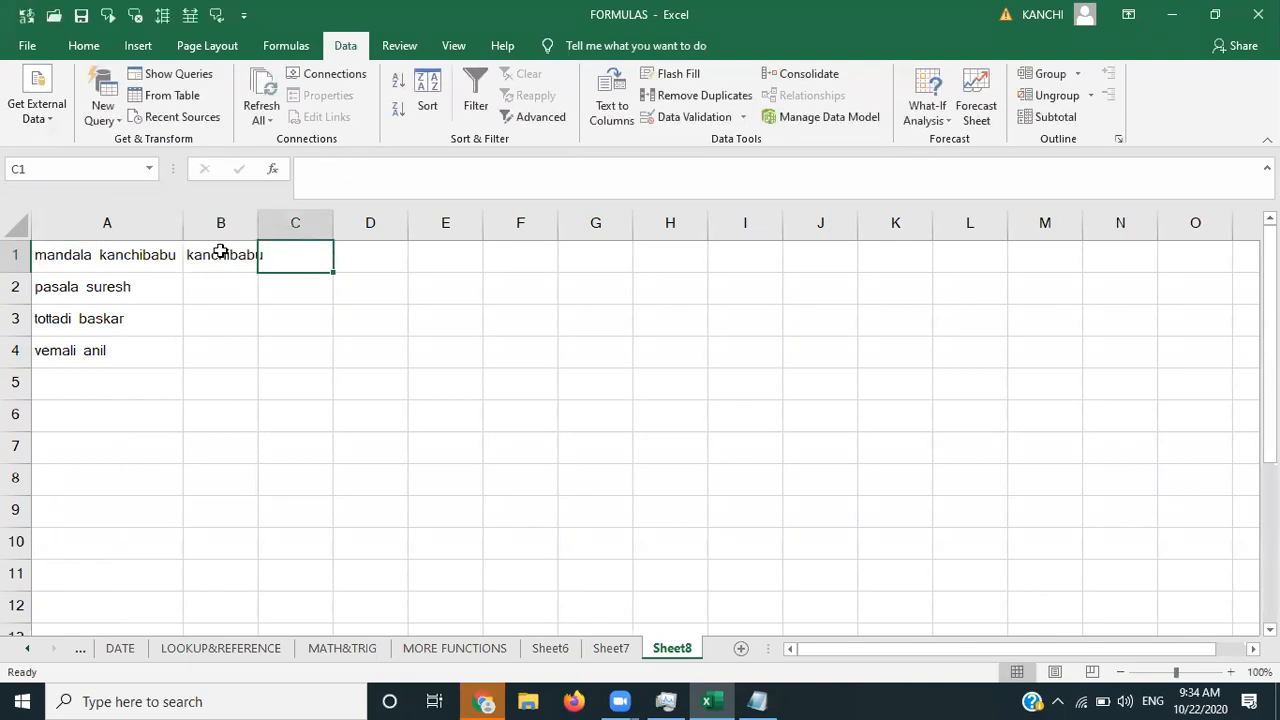
pyautogui.doubleClick(258, 228)
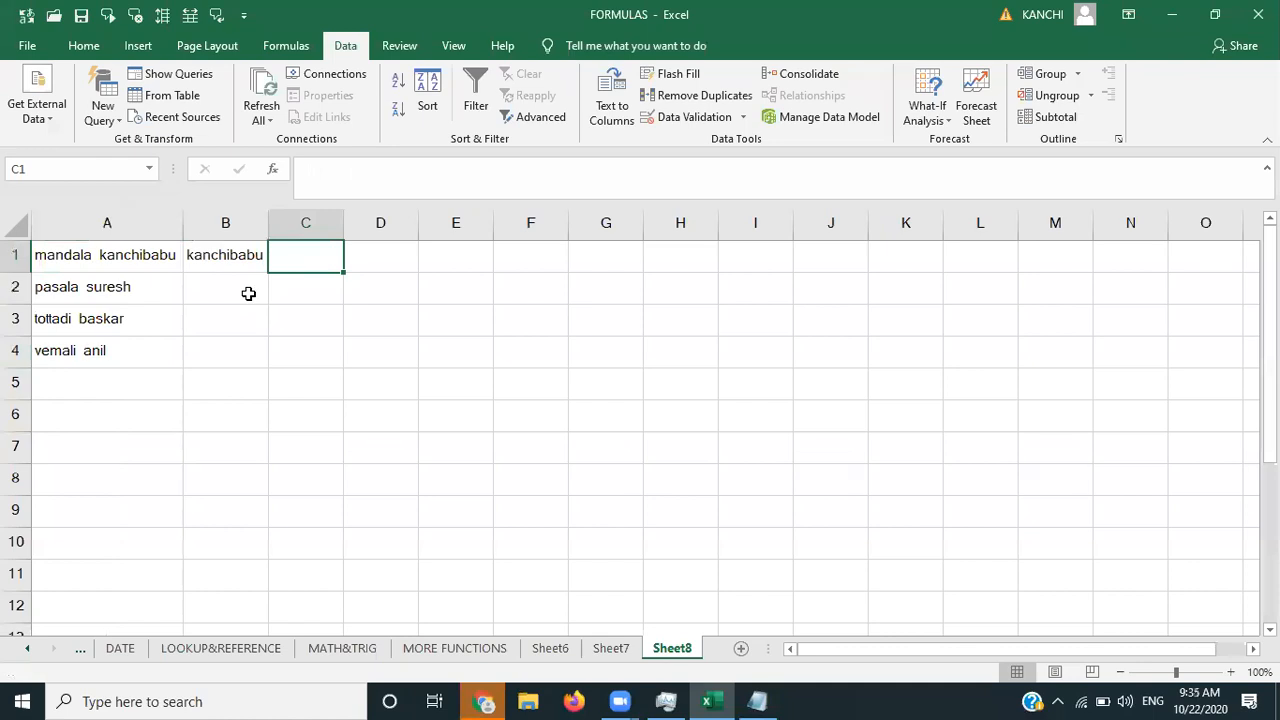
pyautogui.click(229, 259)
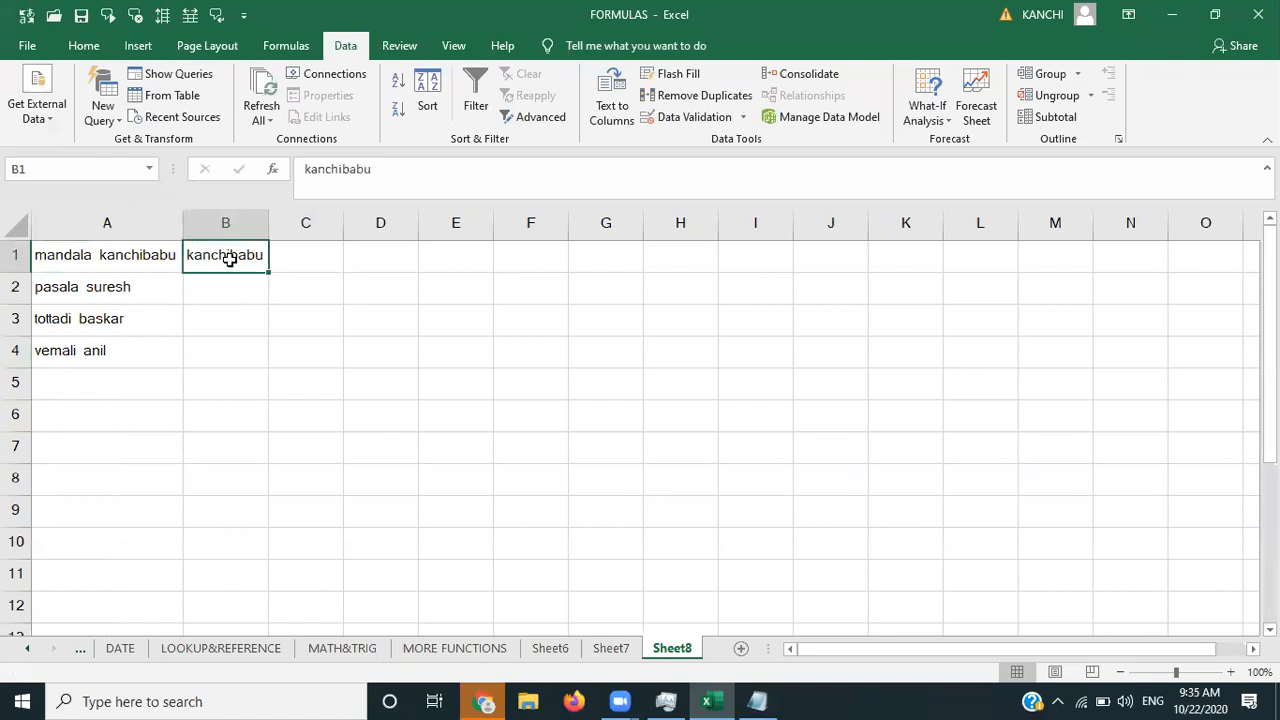
pyautogui.click(697, 80)
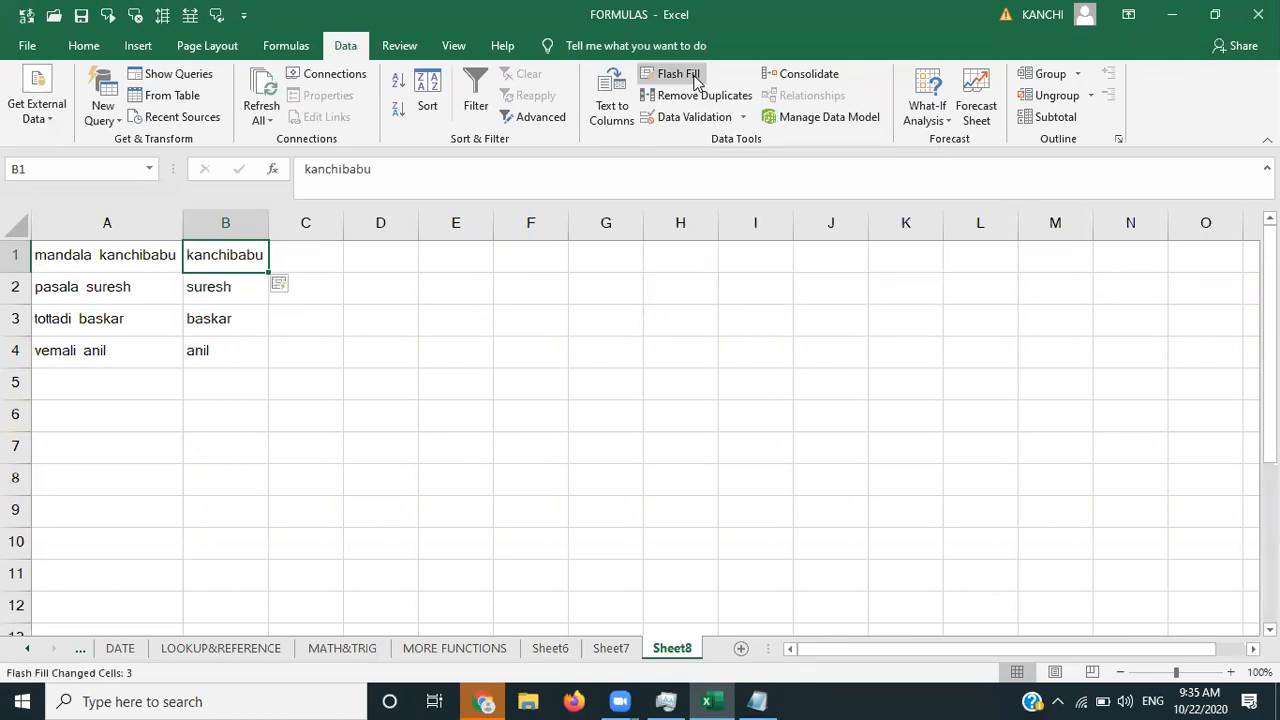
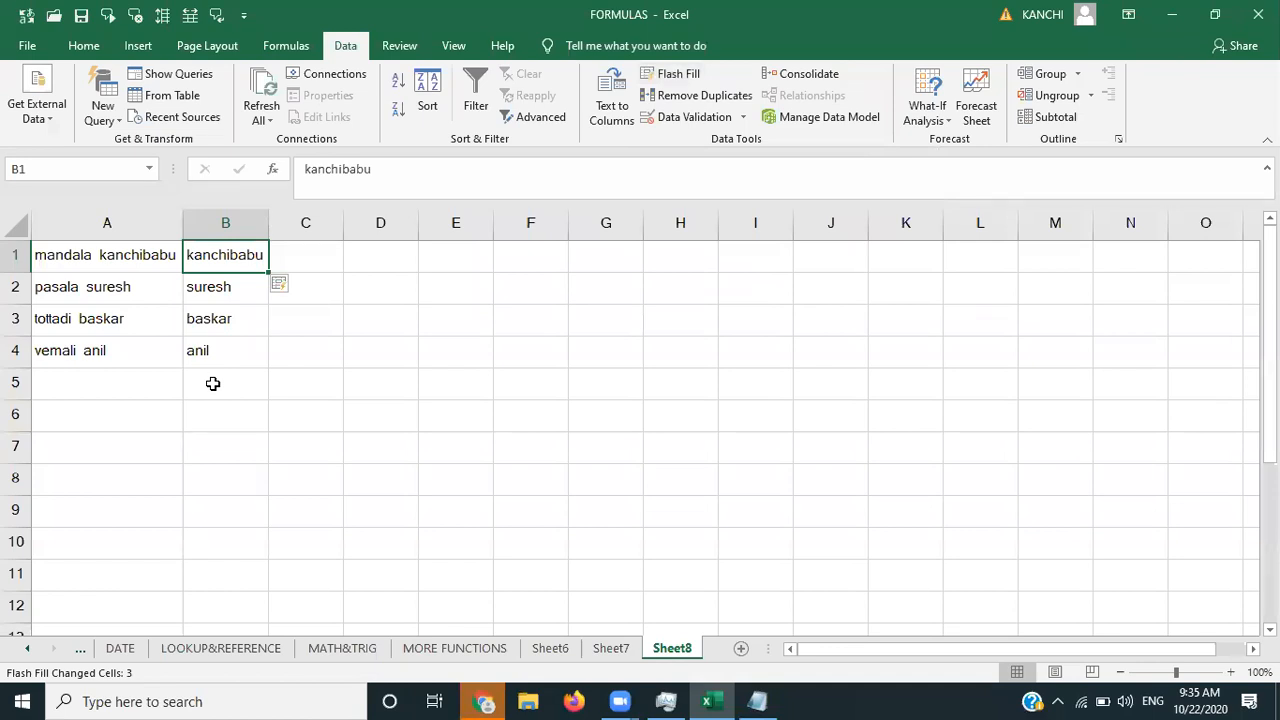
# - Clear the flash-filled surnames from B2:B4, keeping only the example surname in B1
pyautogui.click(376, 297)
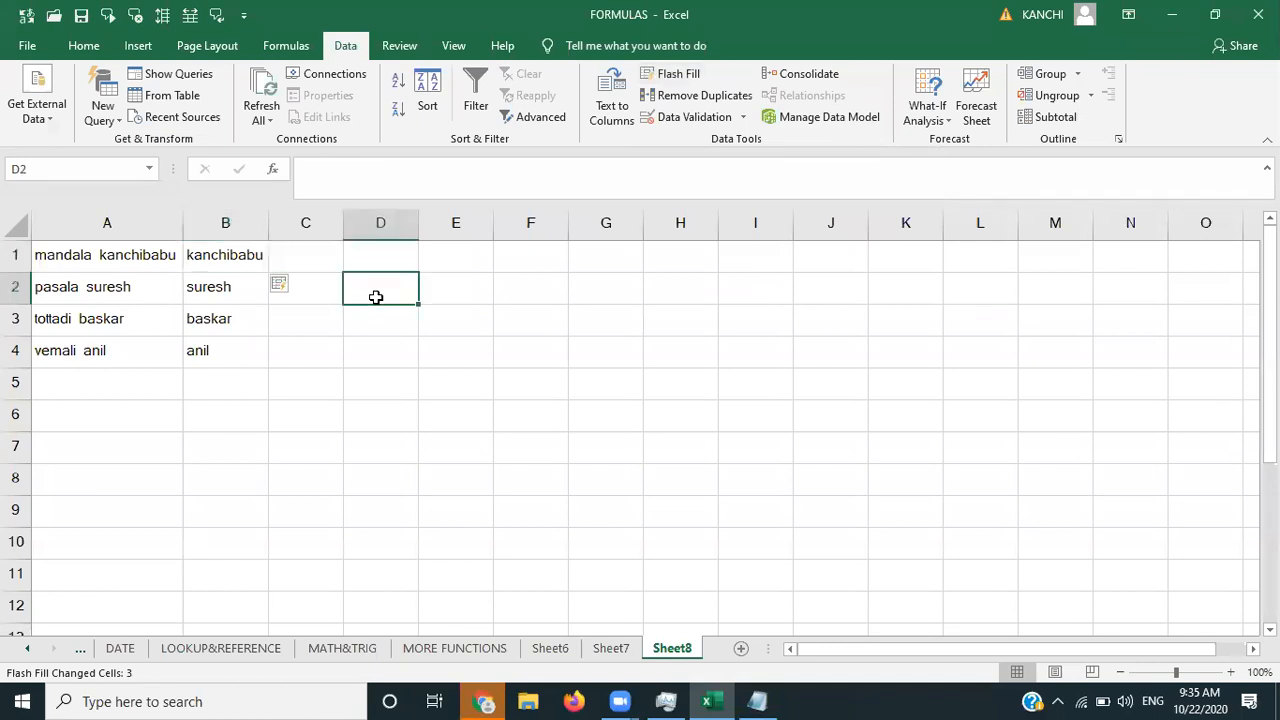
pyautogui.click(244, 258)
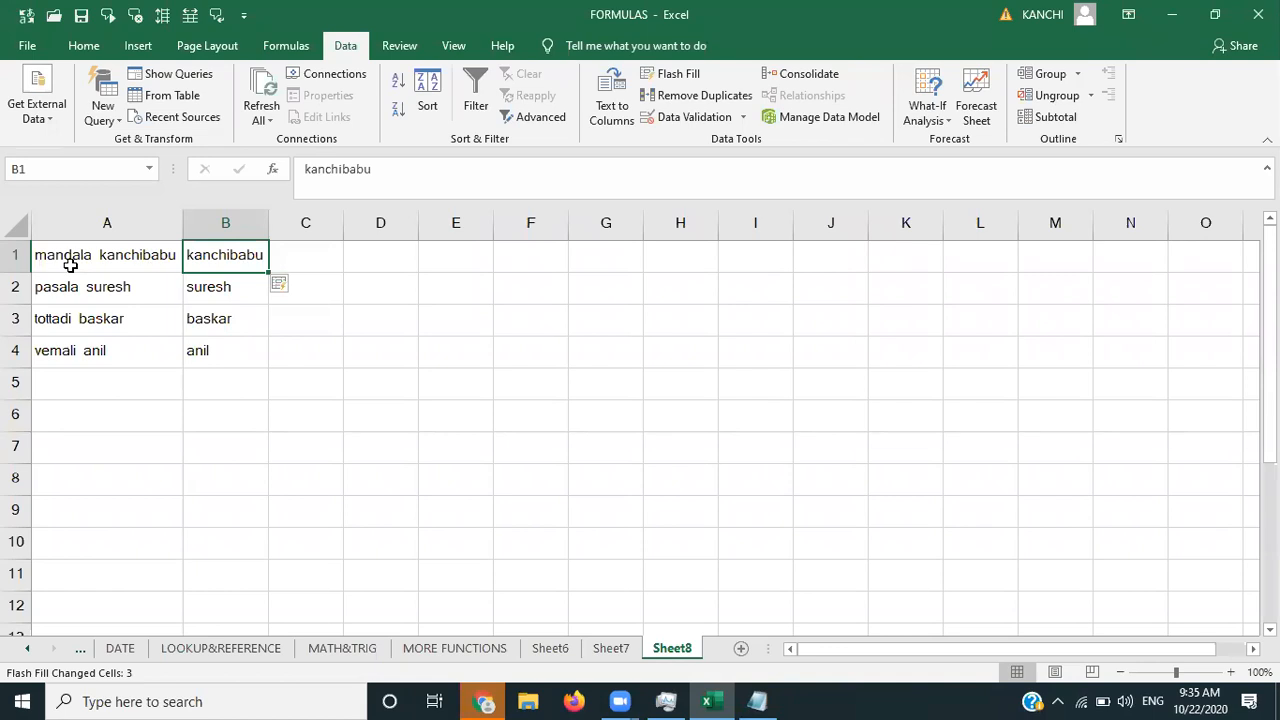
pyautogui.press('Delete')
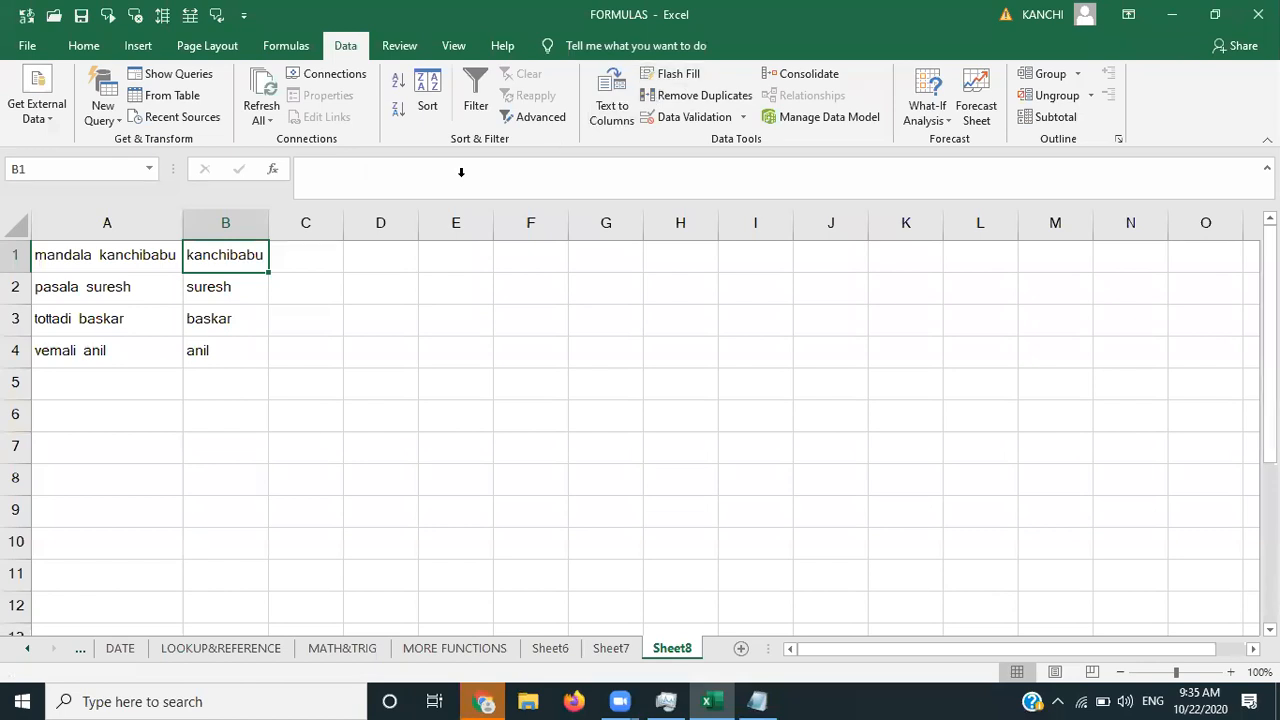
# - Copy the four names in A1:A4 and paste them into A5, A9 and A13 to fill rows 1–16
pyautogui.click(118, 258)
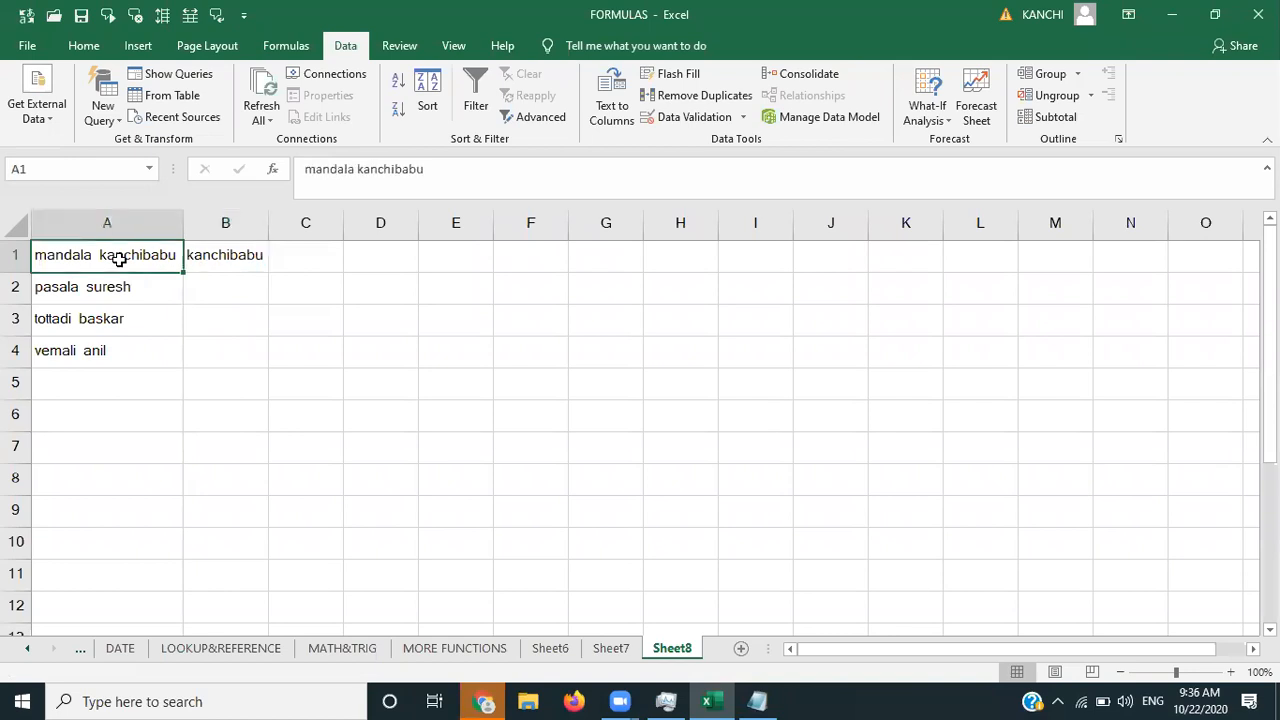
pyautogui.hotkey('shift', 'Down')
pyautogui.hotkey('shift', 'Down')
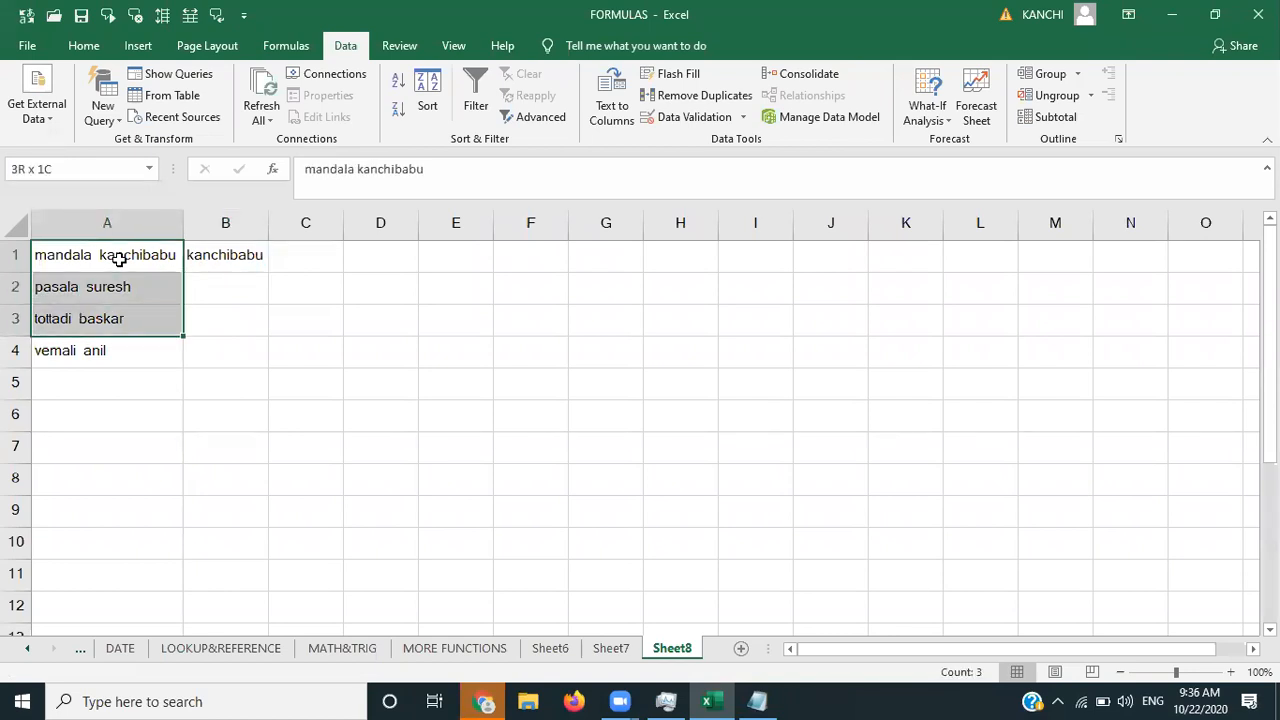
pyautogui.hotkey('shift', 'Down')
pyautogui.hotkey('ctrl', 'c')
pyautogui.press('Down')
pyautogui.press('Down')
pyautogui.press('Down')
pyautogui.press('Down')
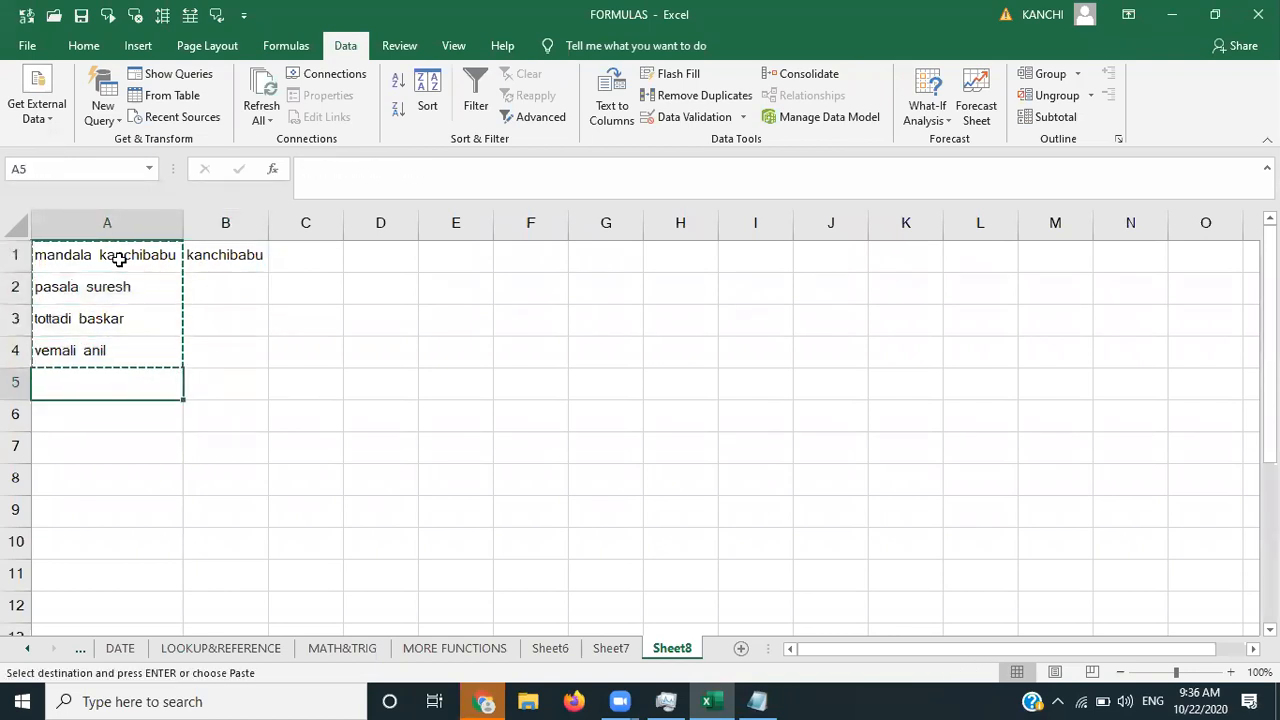
pyautogui.hotkey('ctrl', 'v')
pyautogui.press('Down')
pyautogui.press('Down')
pyautogui.press('Down')
pyautogui.press('Down')
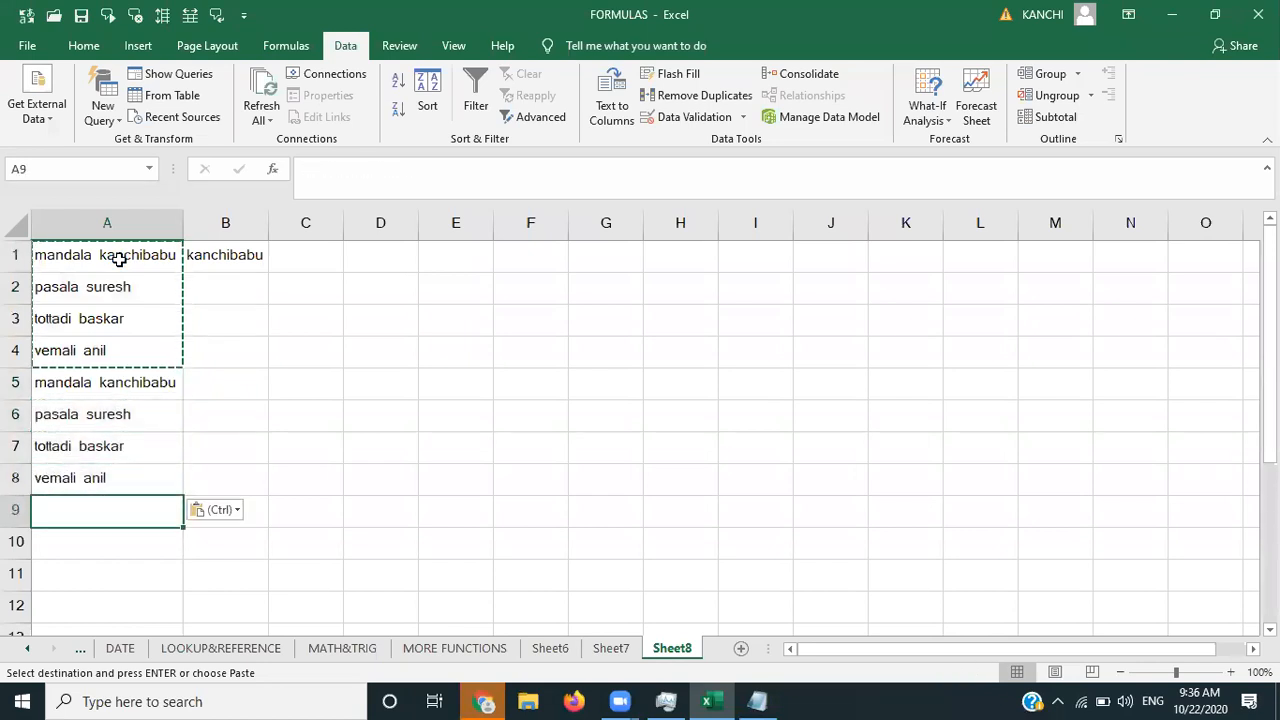
pyautogui.hotkey('ctrl', 'v')
pyautogui.press('Down')
pyautogui.press('Down')
pyautogui.press('Down')
pyautogui.press('Down')
pyautogui.hotkey('ctrl', 'v')
pyautogui.press('Up')
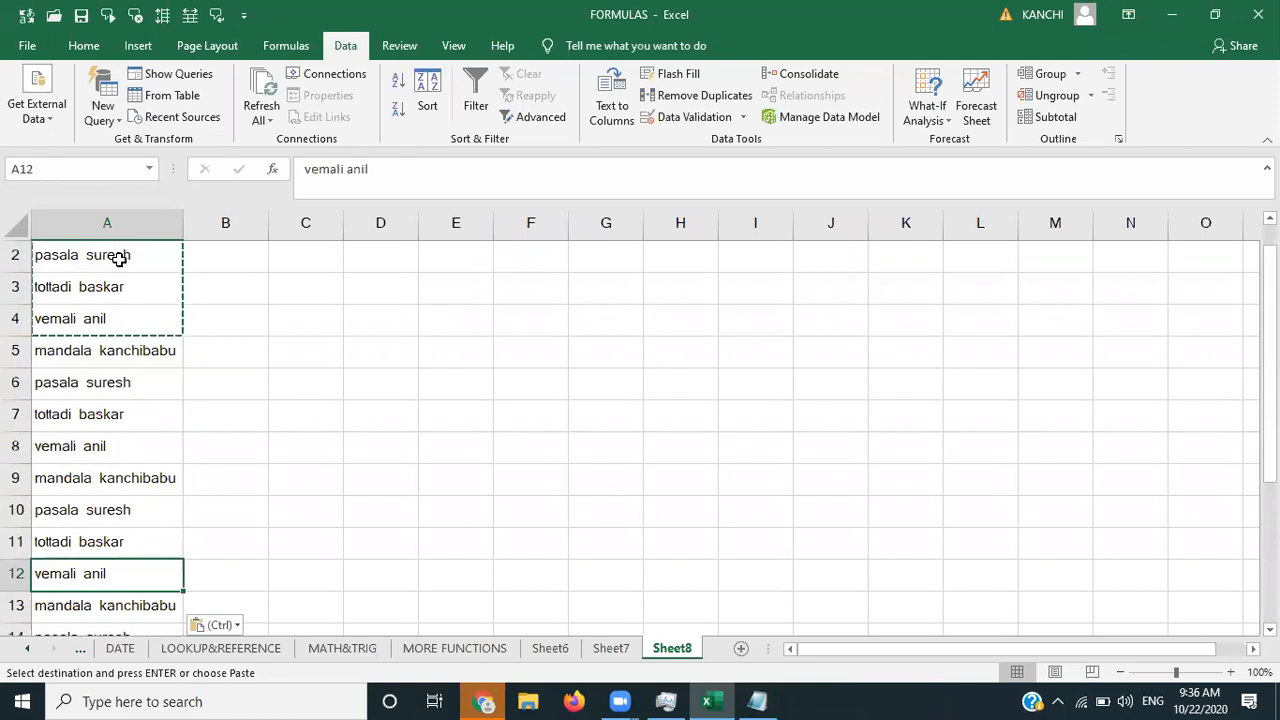
pyautogui.hotkey('ctrl', 'Home')
pyautogui.press('Right')
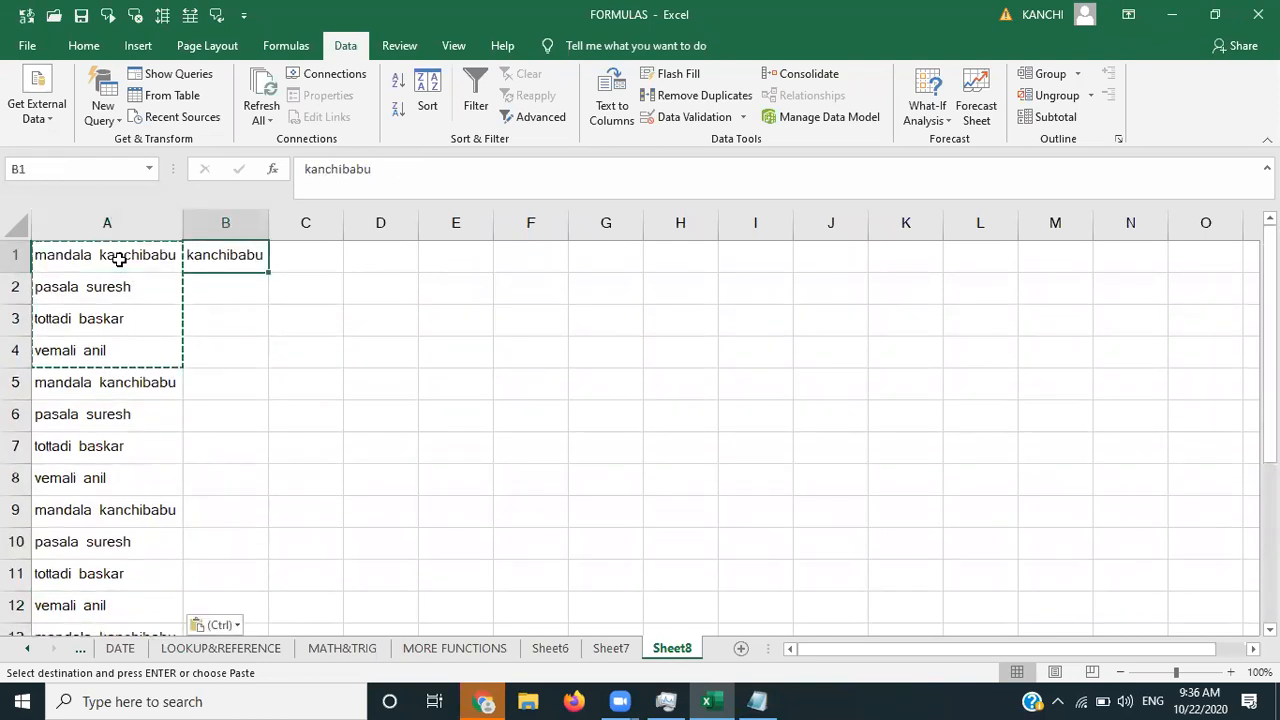
pyautogui.press('Escape')
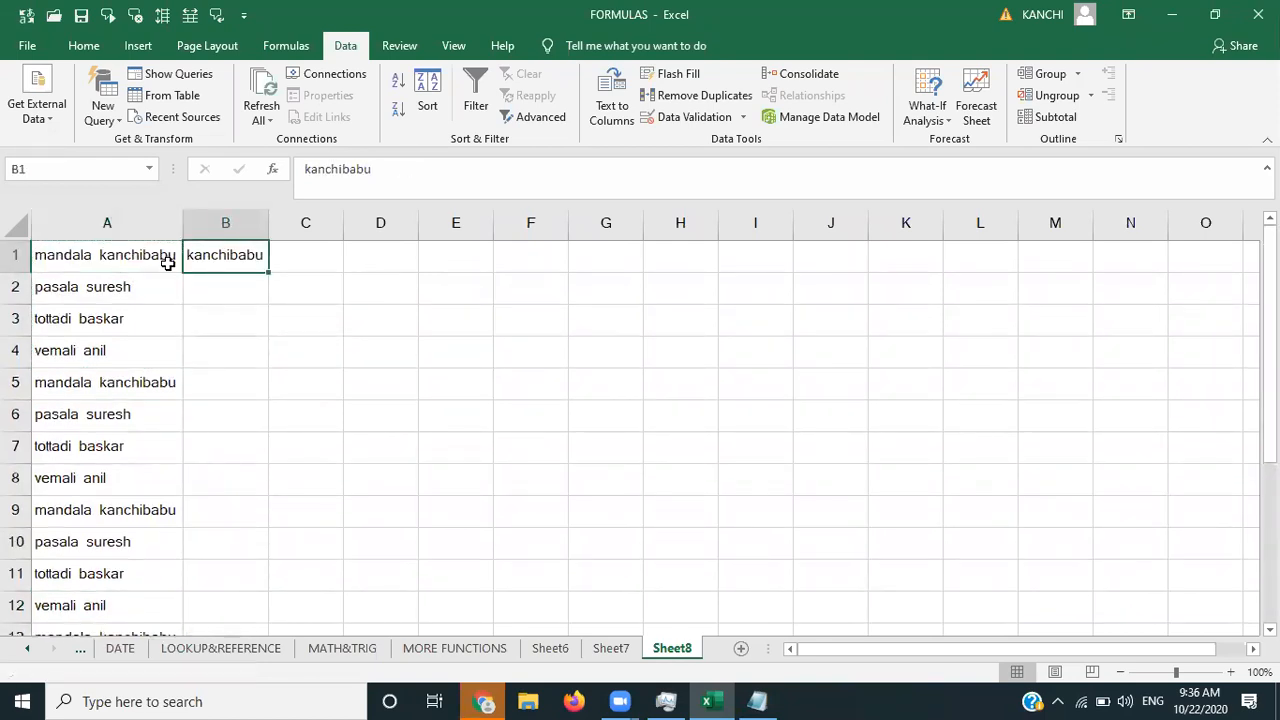
# - Flash Fill column B from the B1 surname example, then undo the fill
pyautogui.click(693, 74)
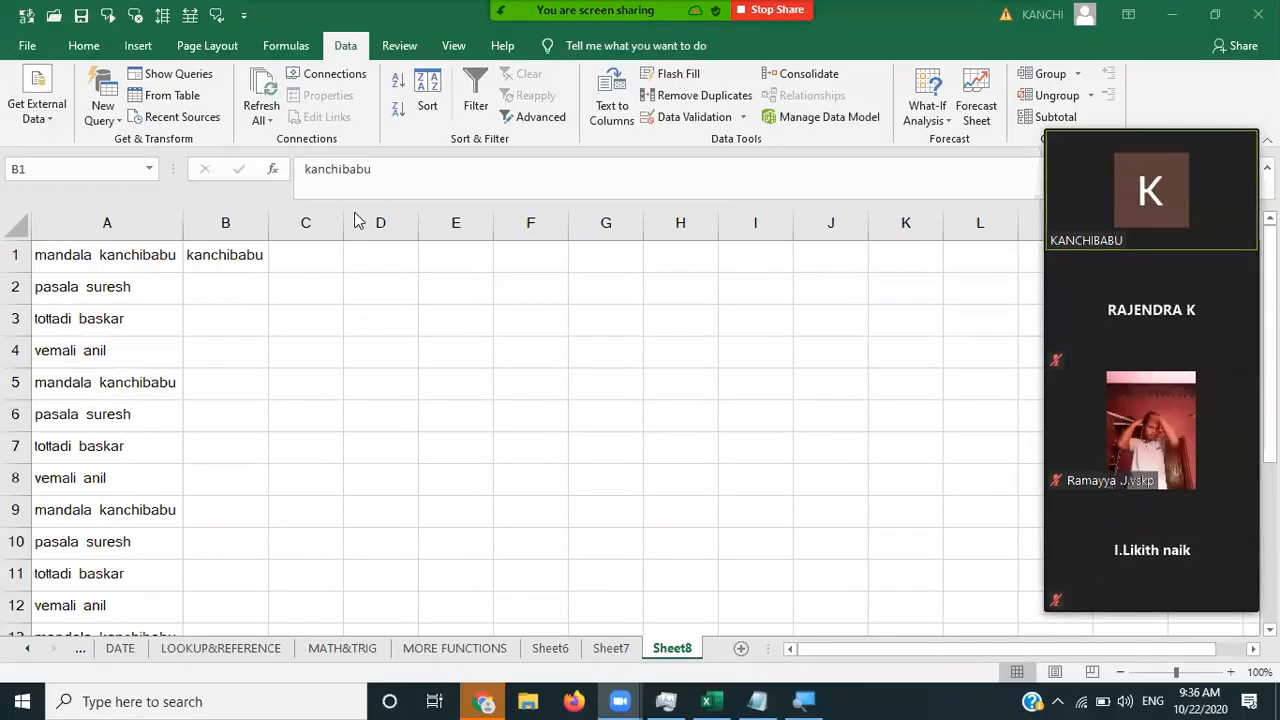
pyautogui.click(243, 255)
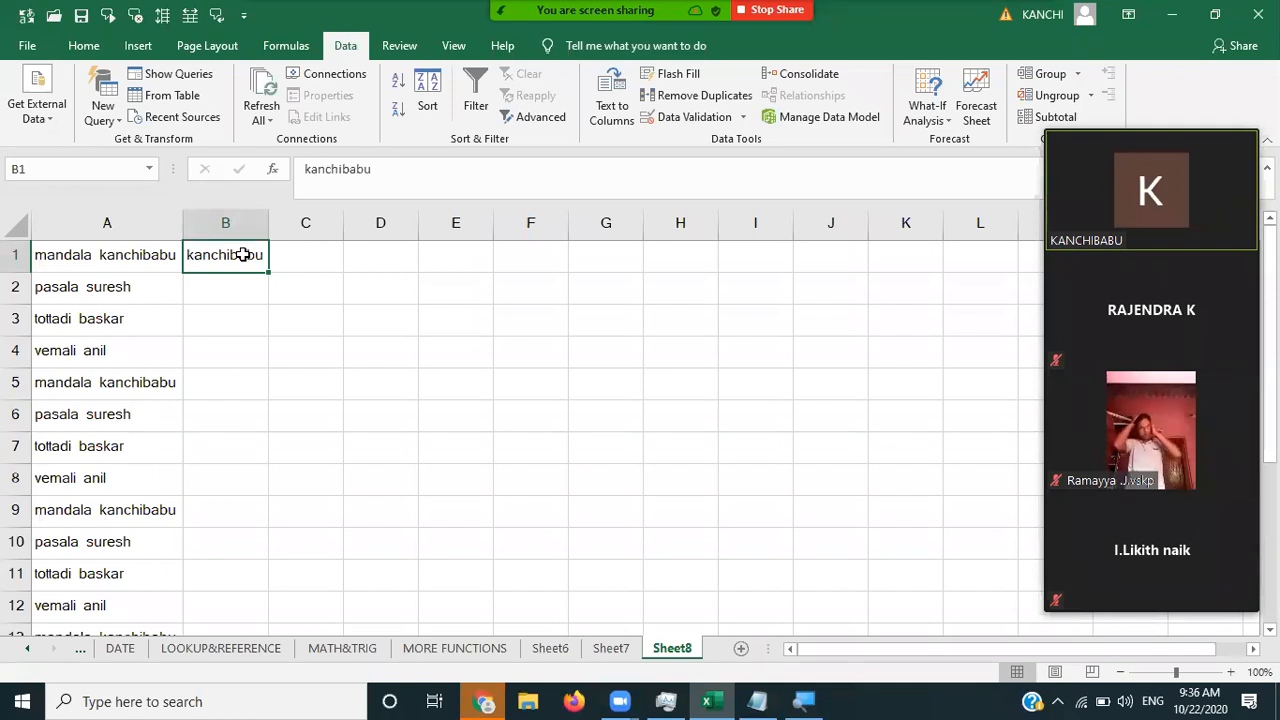
pyautogui.click(672, 77)
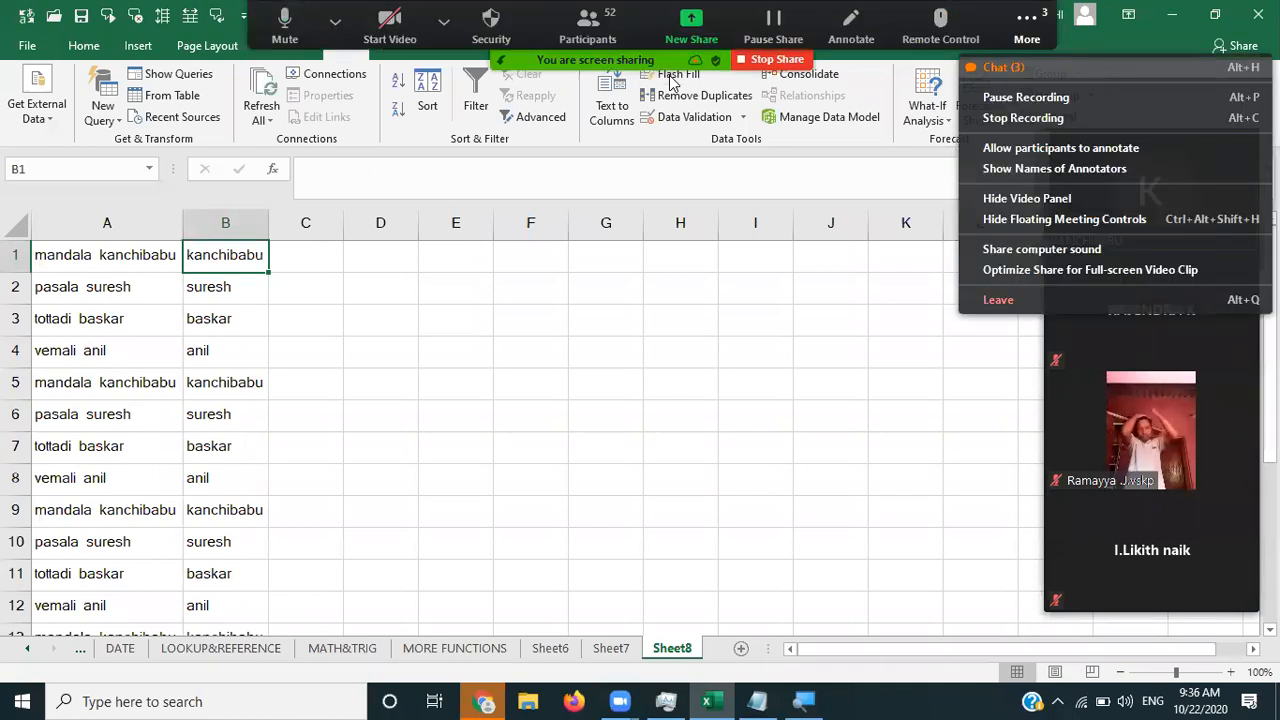
pyautogui.hotkey('alt', 'h')
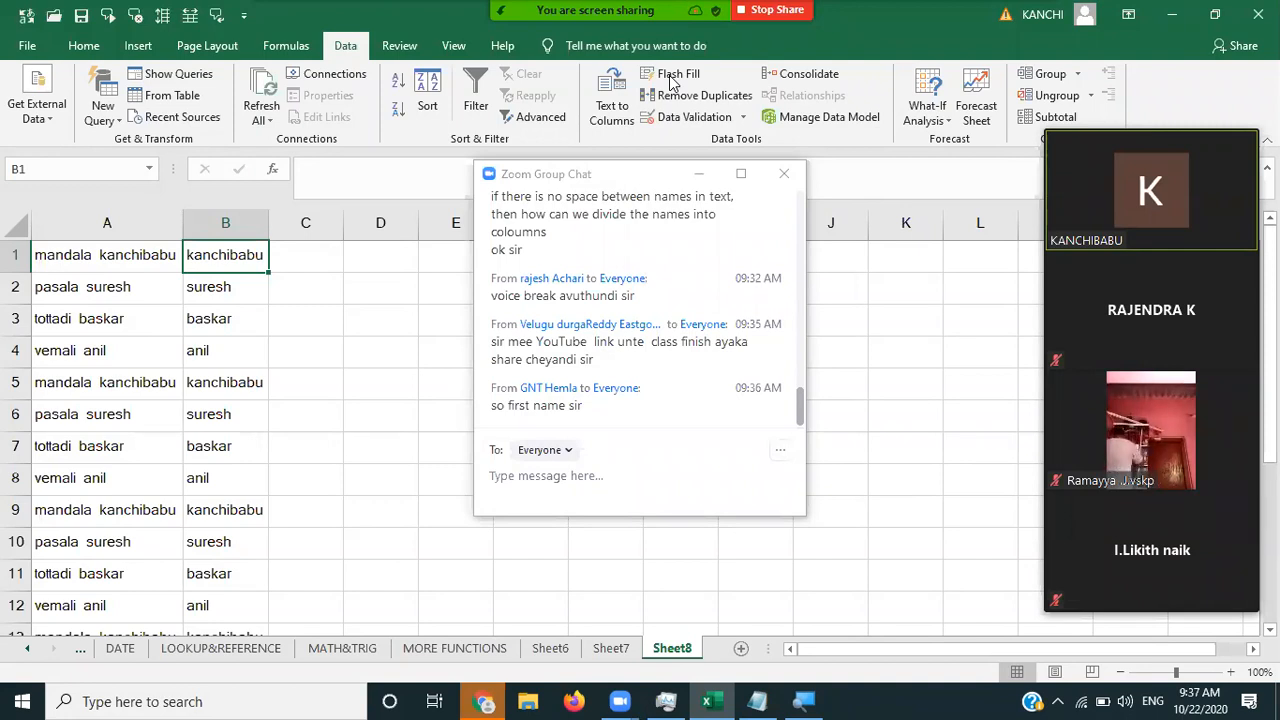
pyautogui.hotkey('ctrl', 'z')
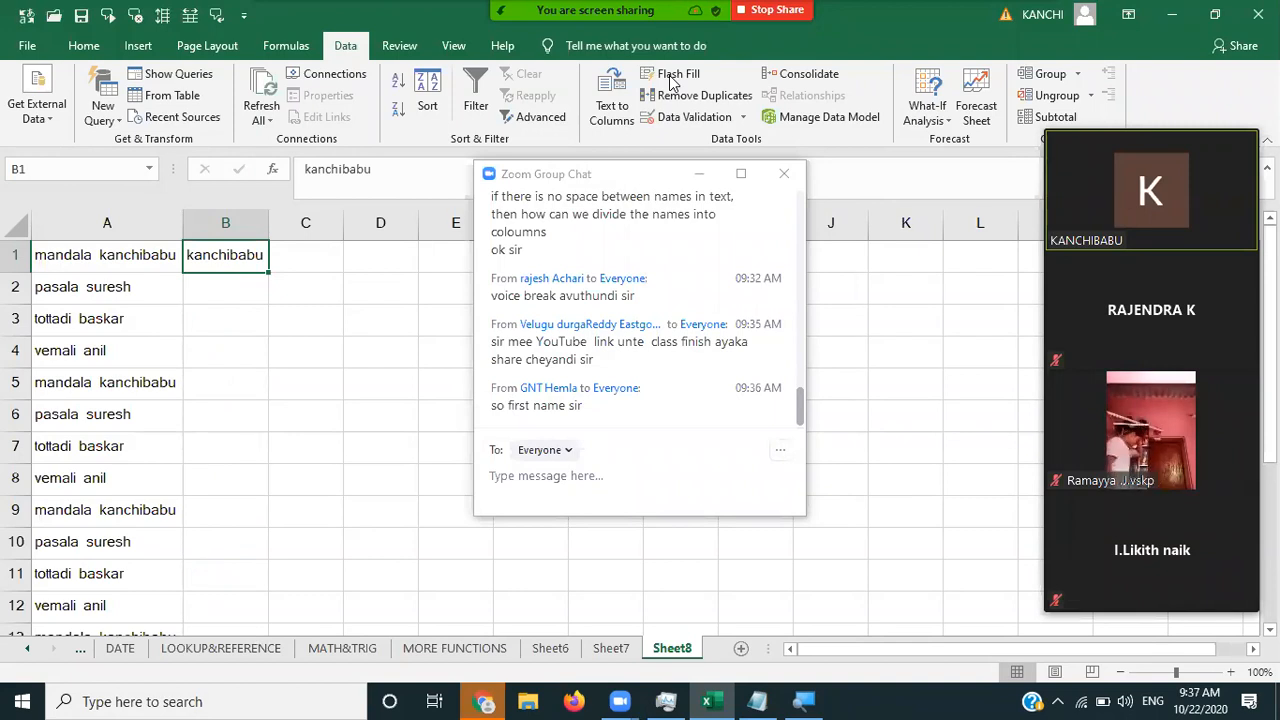
# - Replace the B1 example with the first name 'mandala'
pyautogui.press('Delete')
pyautogui.write('mab')
pyautogui.press('BackSpace')
pyautogui.write('nadala')
pyautogui.press('BackSpace')
pyautogui.press('BackSpace')
pyautogui.press('BackSpace')
pyautogui.press('BackSpace')
pyautogui.press('BackSpace')
pyautogui.write('dala')
pyautogui.press('Tab')
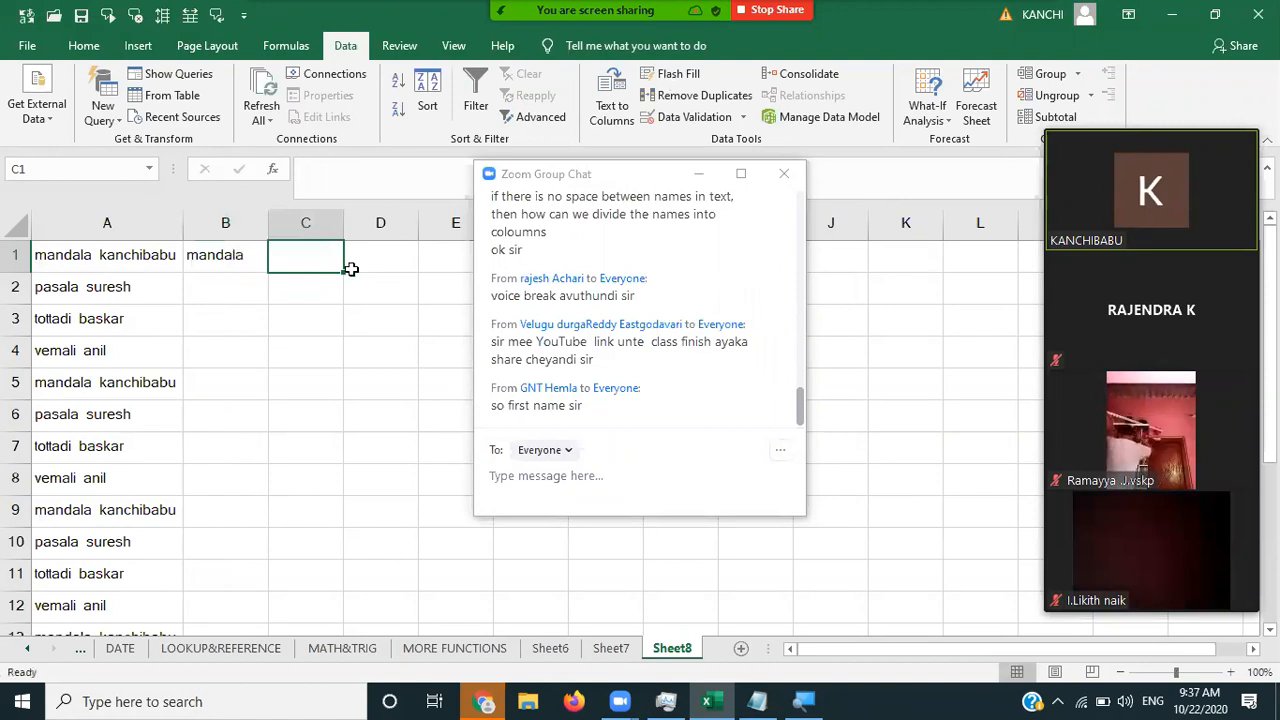
# - Flash Fill first names down column B from B1, then undo the fill
pyautogui.click(240, 259)
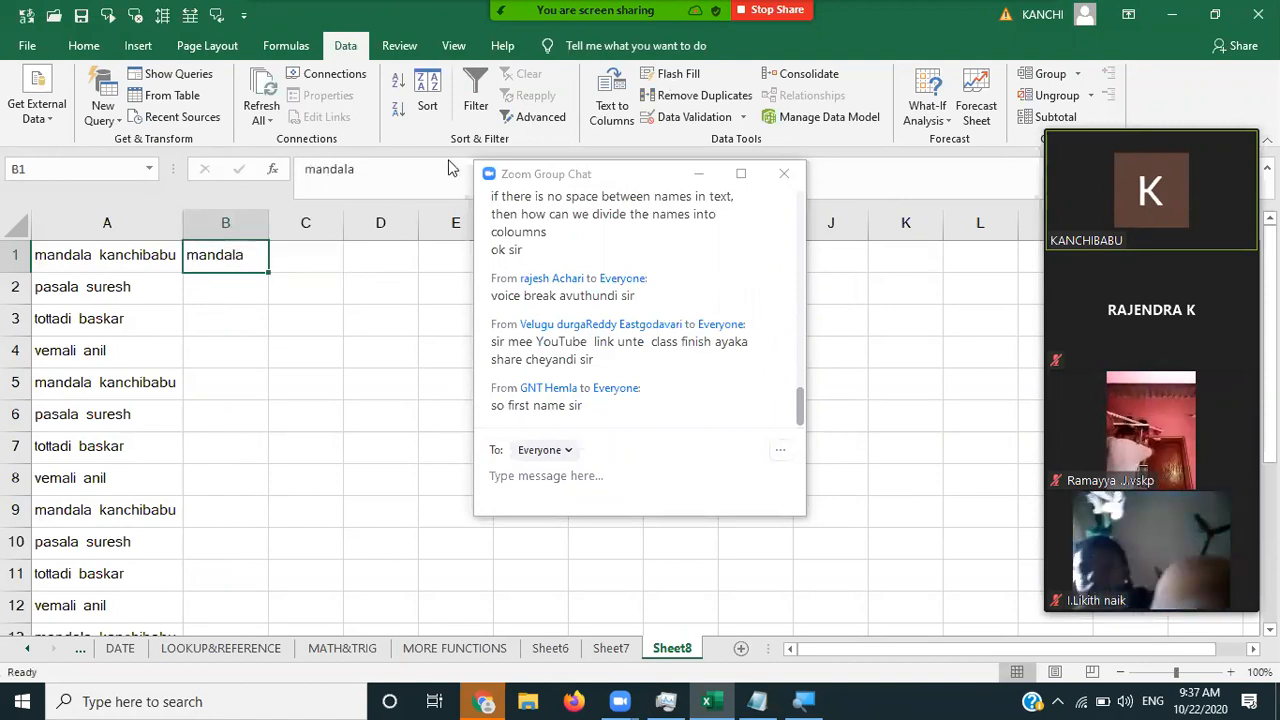
pyautogui.click(678, 74)
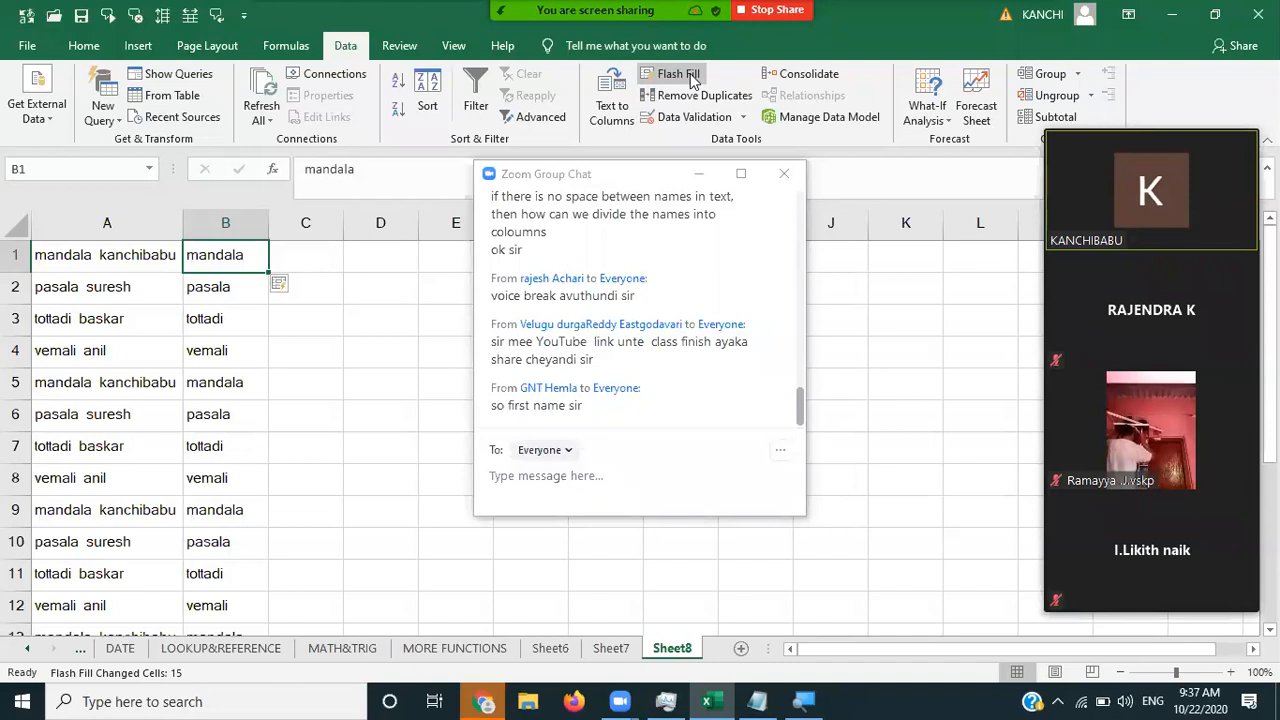
pyautogui.hotkey('ctrl', 'z')
pyautogui.hotkey('ctrl', 'z')
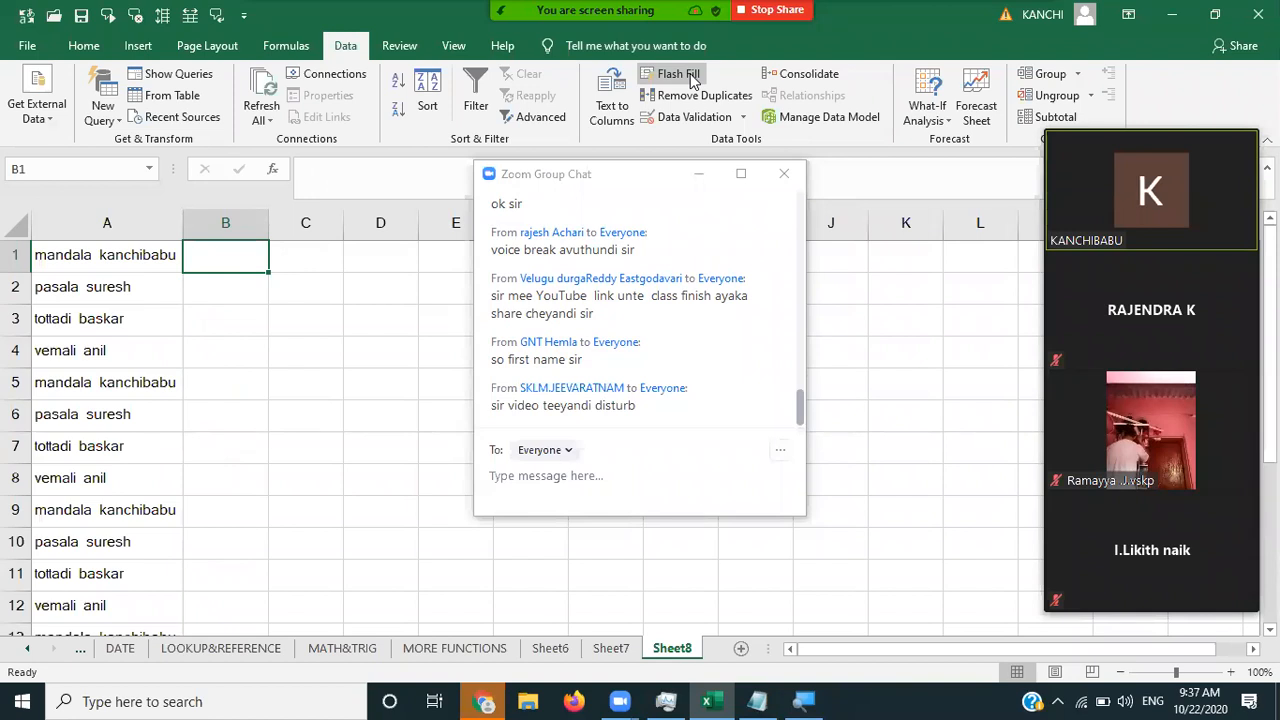
# - Enter 'babu' in B1 and Flash Fill column B, producing fragments like 'resh' and 'anil'
pyautogui.write('babu')
pyautogui.hotkey('ctrl', 'Return')
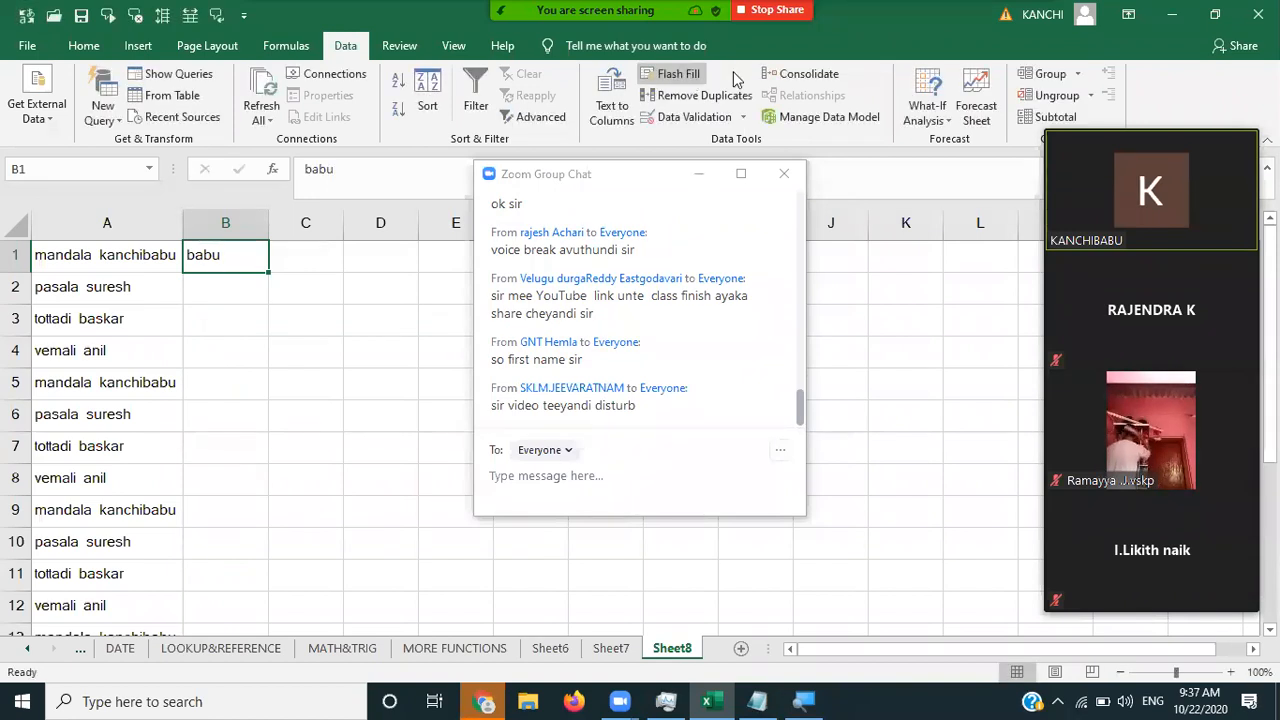
pyautogui.click(676, 74)
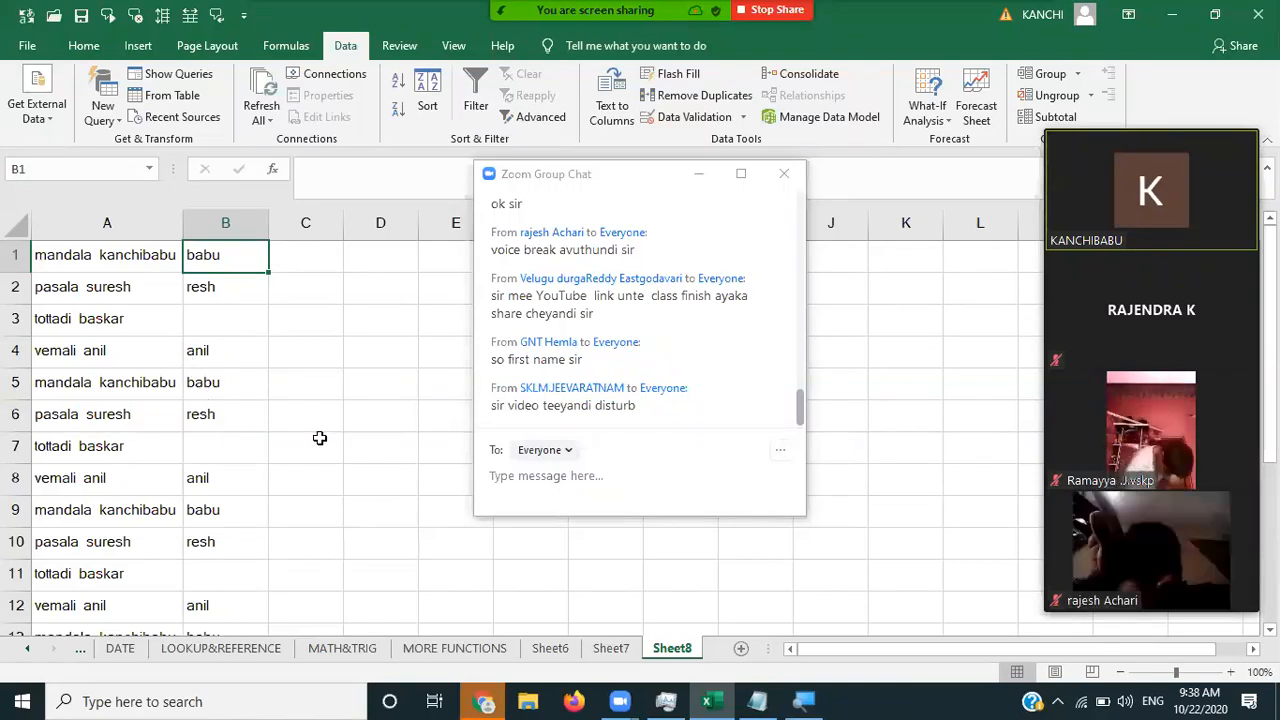
pyautogui.hotkey('ctrl', 'z')
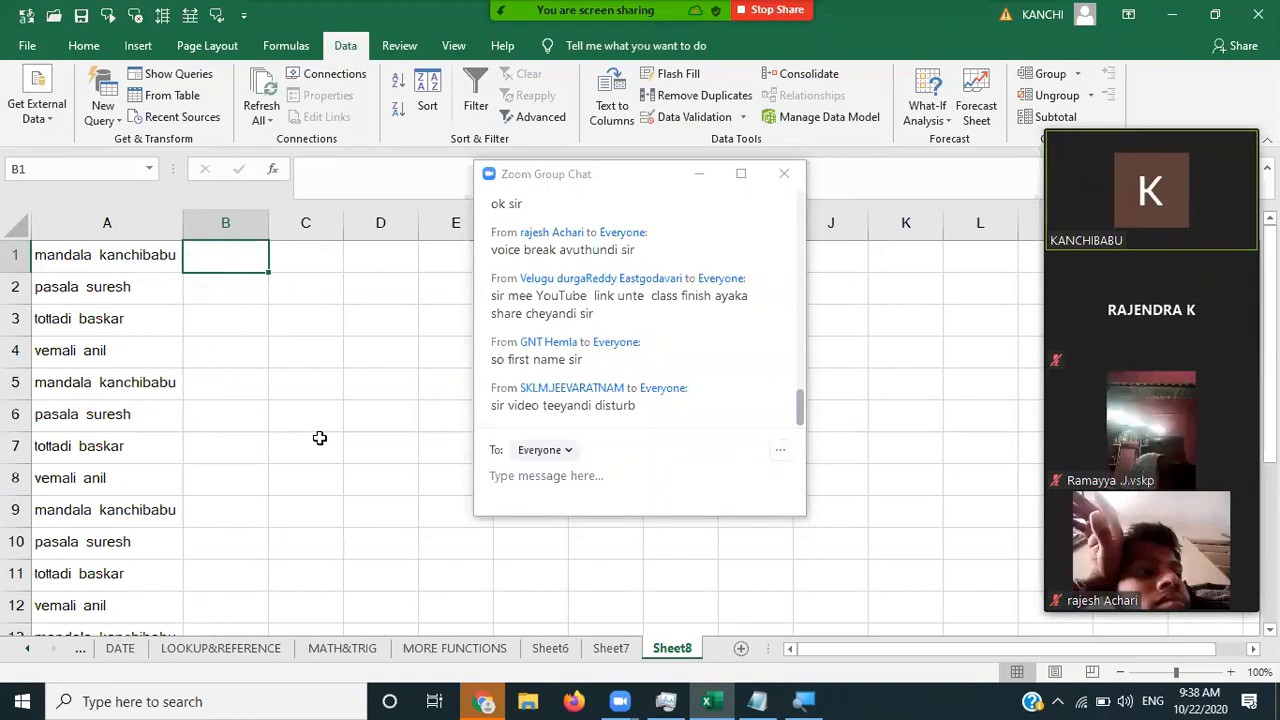
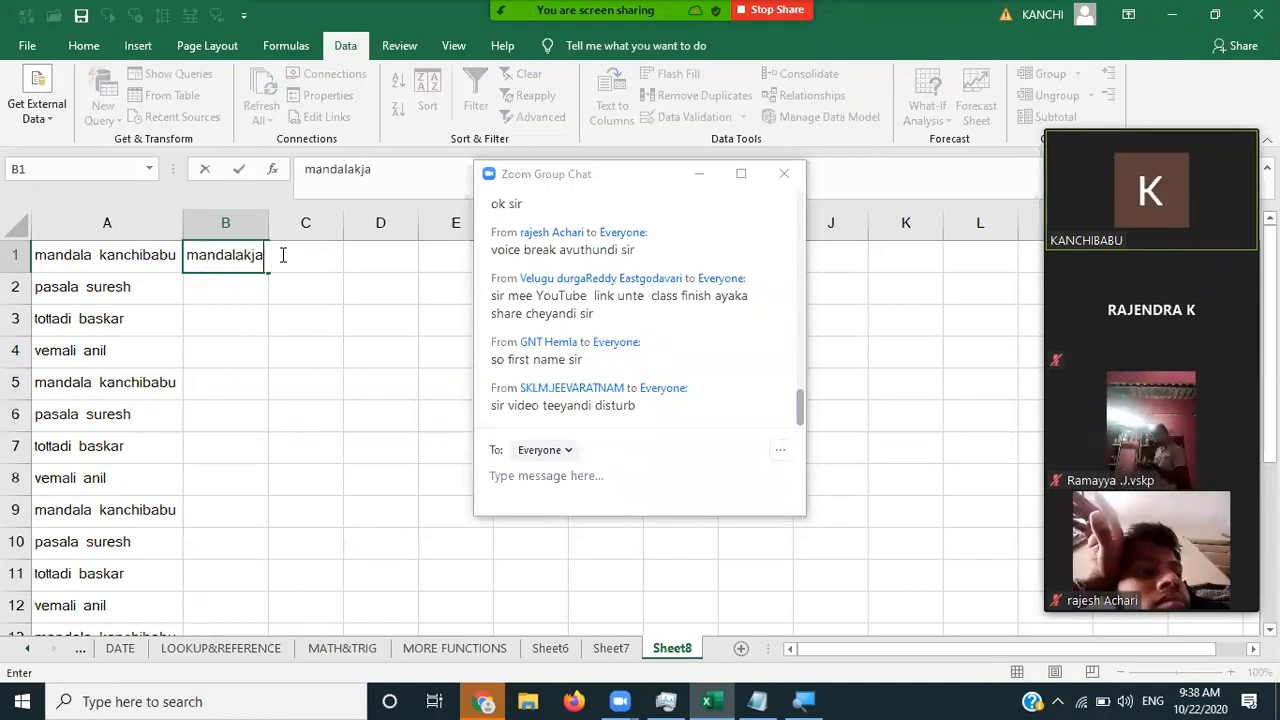
pyautogui.press('Tab')
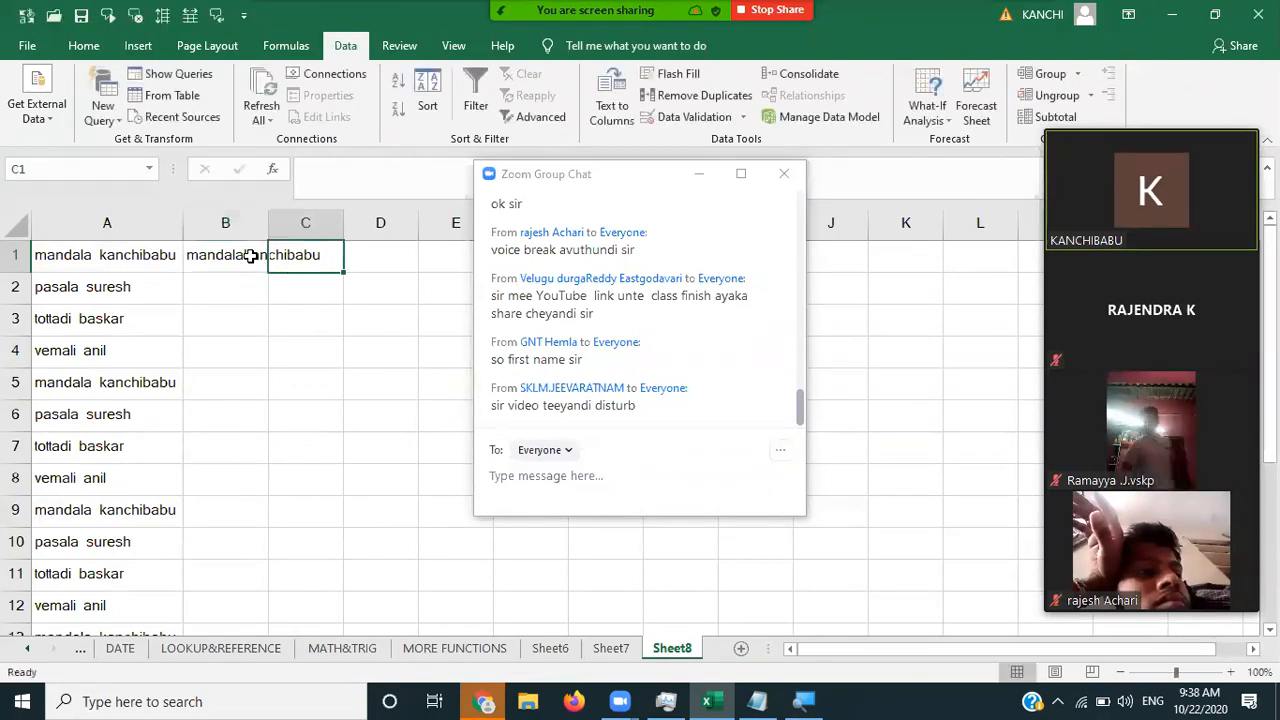
pyautogui.click(251, 255)
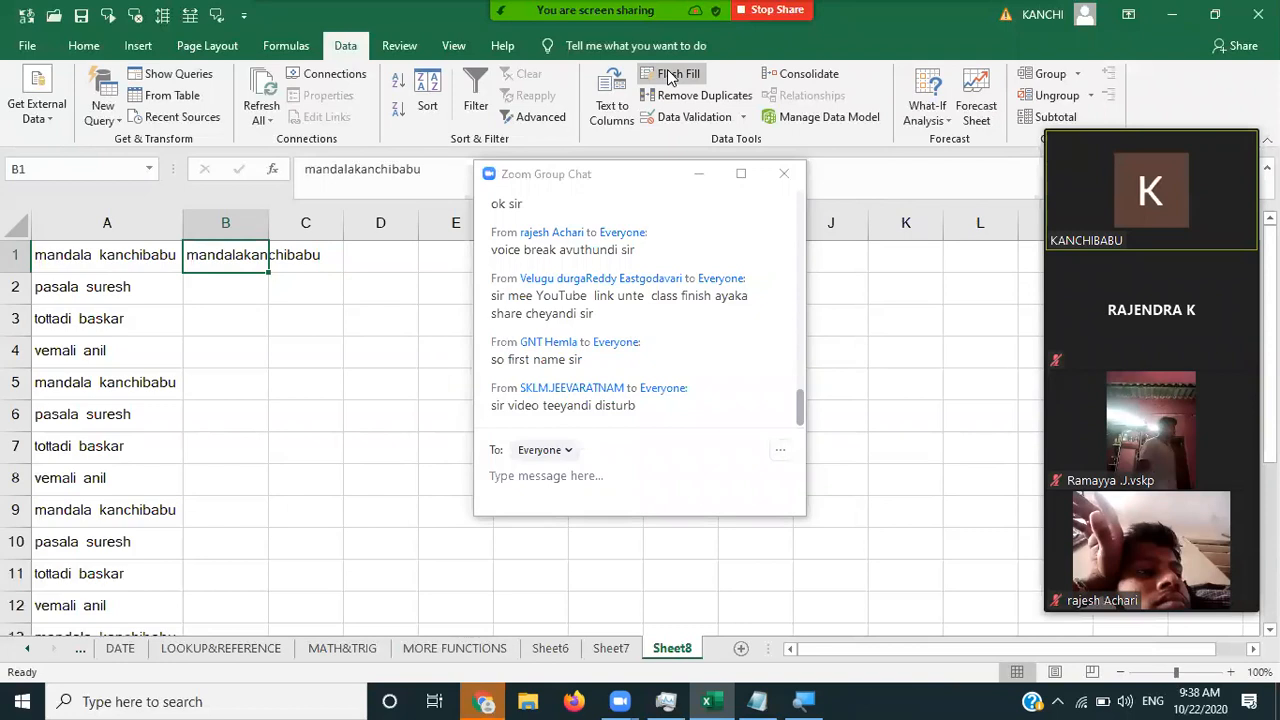
pyautogui.click(668, 78)
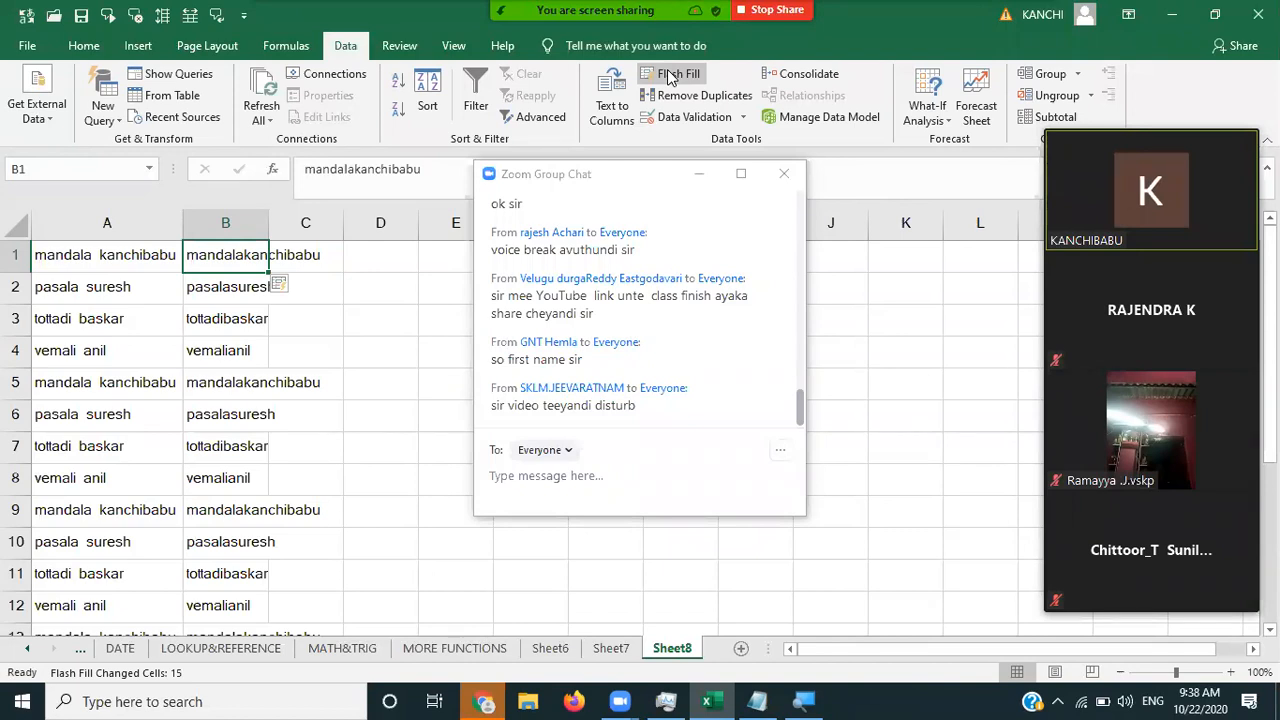
pyautogui.hotkey('ctrl', 'z')
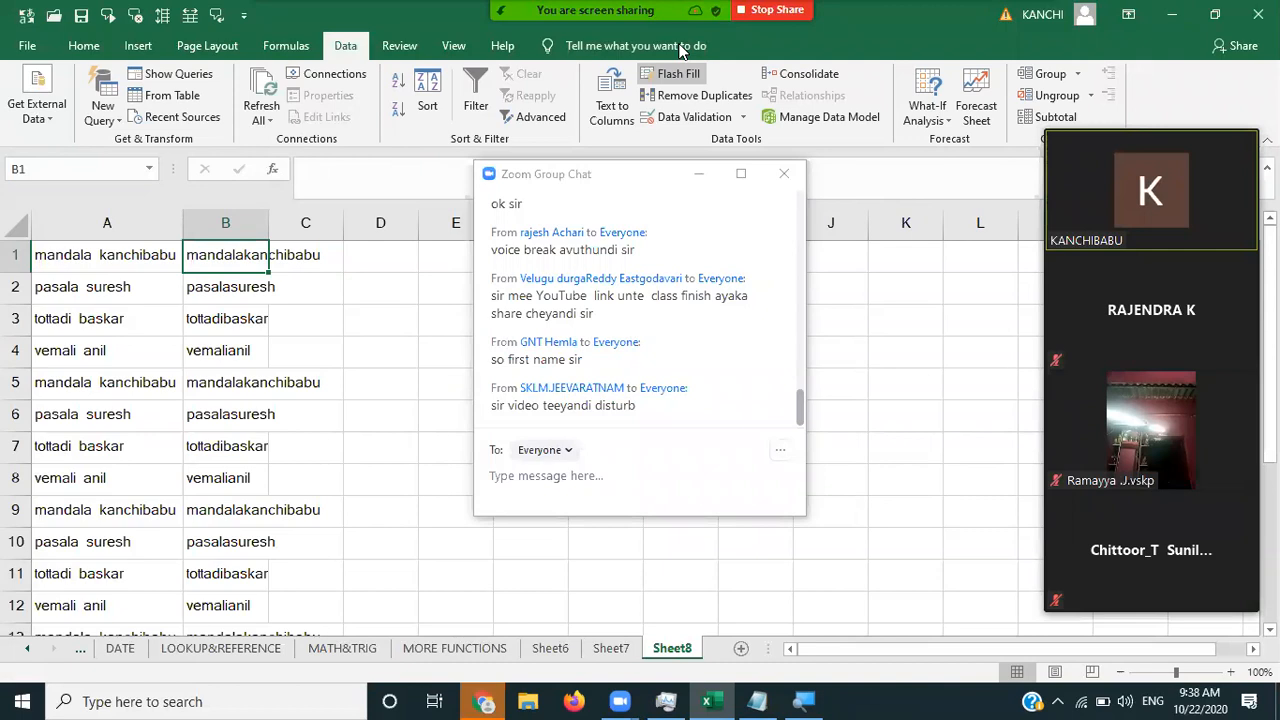
pyautogui.moveTo(680, 50)
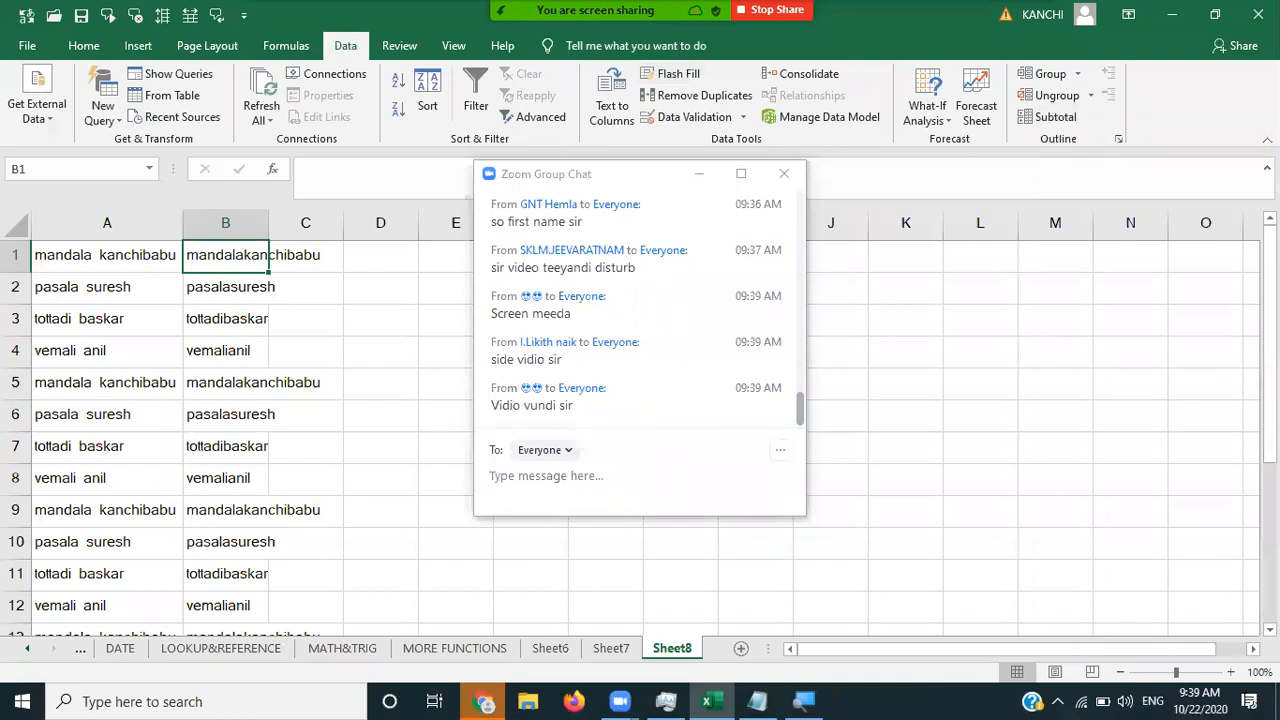
# - Minimize the meeting chat window covering the sheet
pyautogui.click(699, 173)
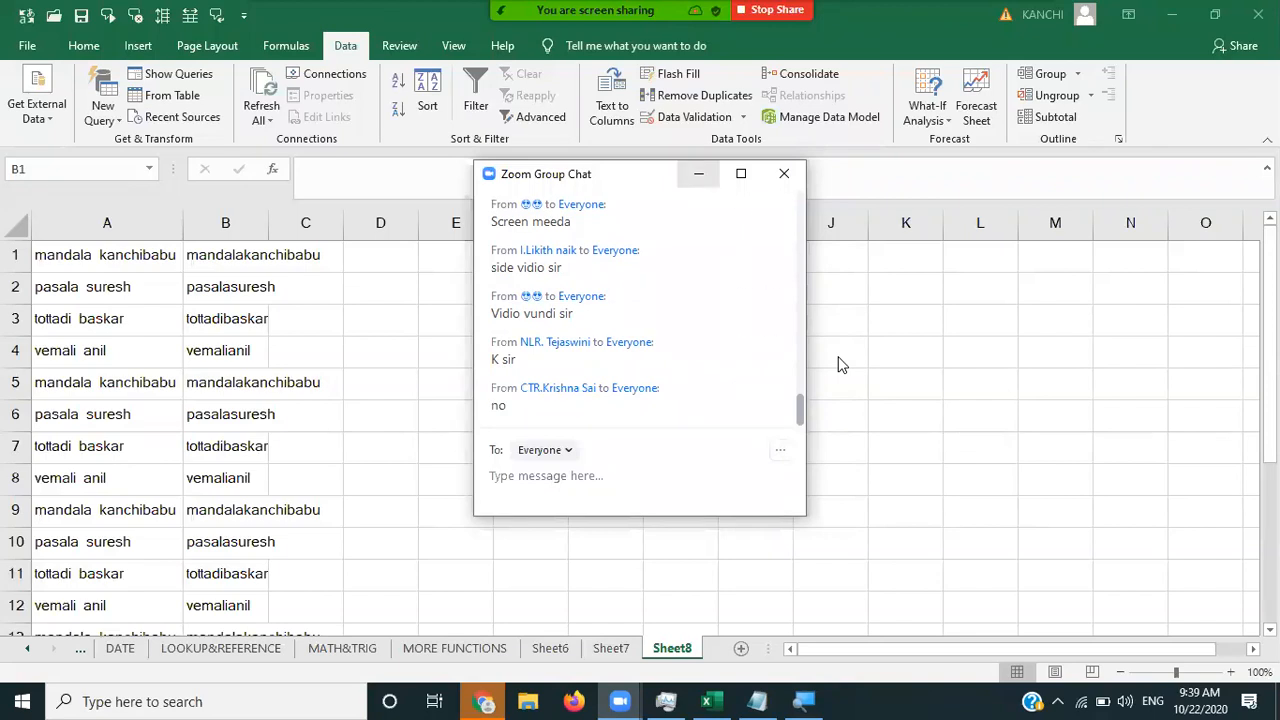
pyautogui.click(698, 173)
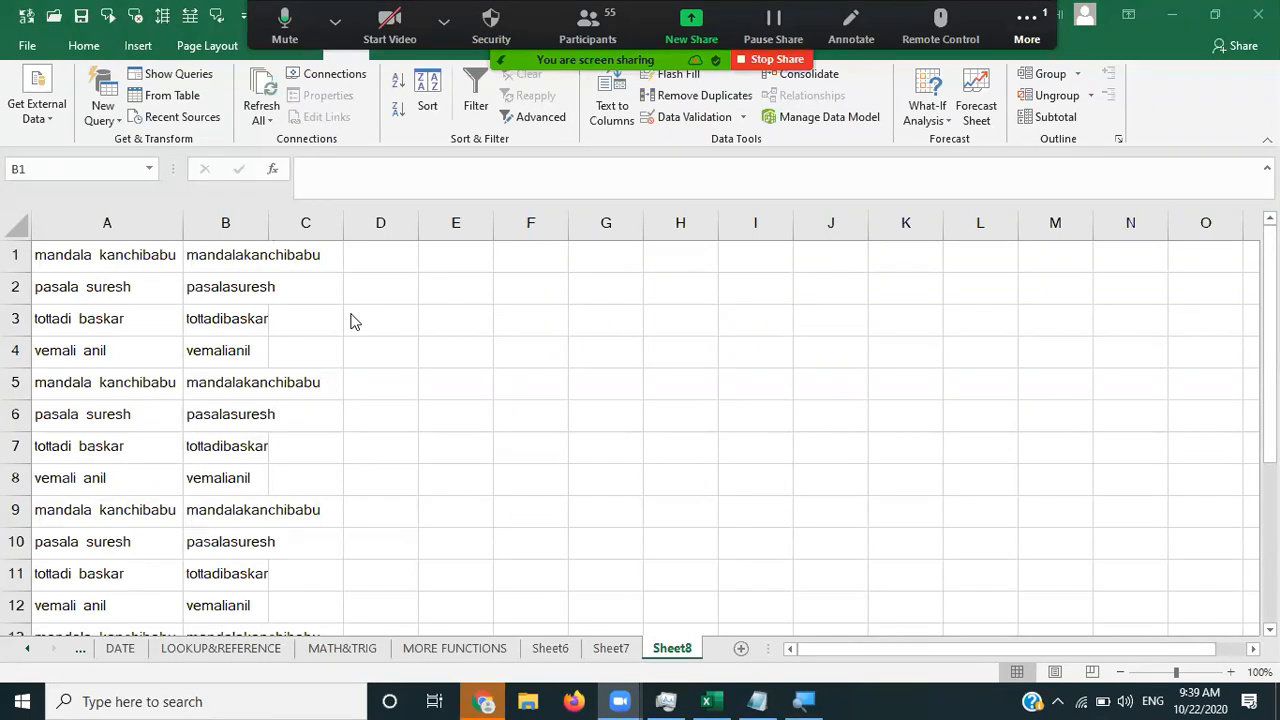
pyautogui.doubleClick(268, 222)
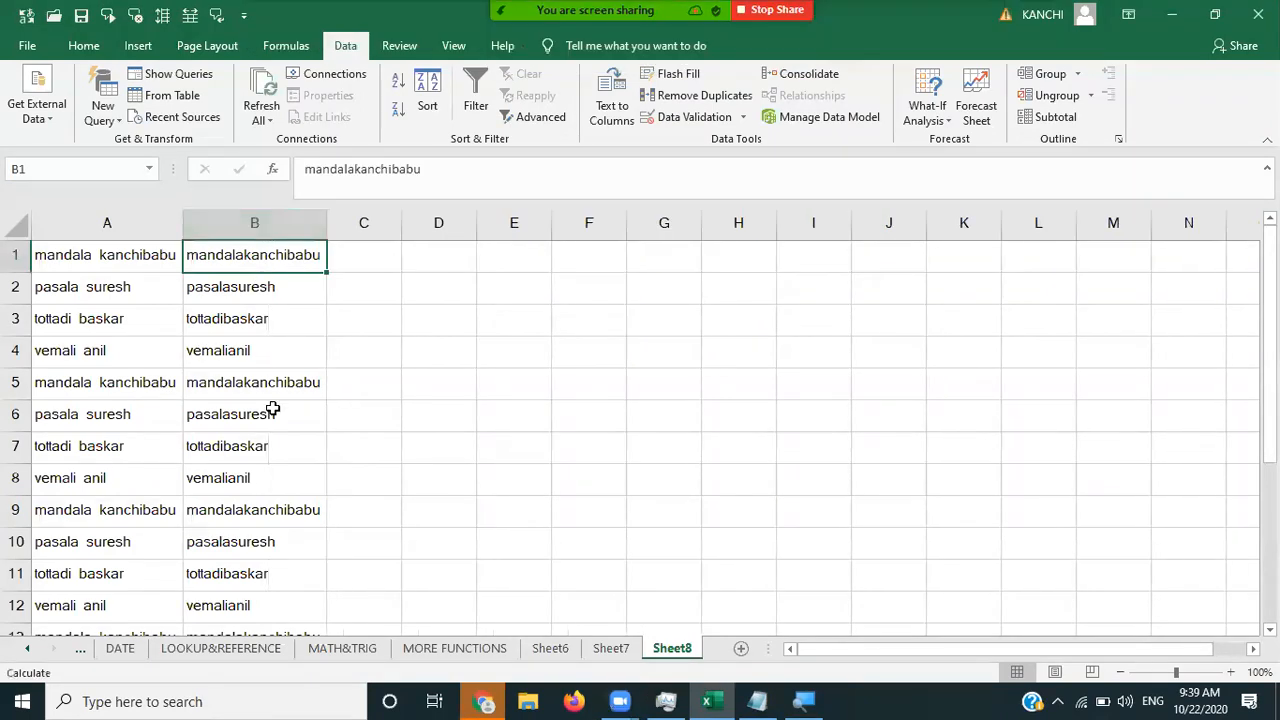
pyautogui.click(389, 255)
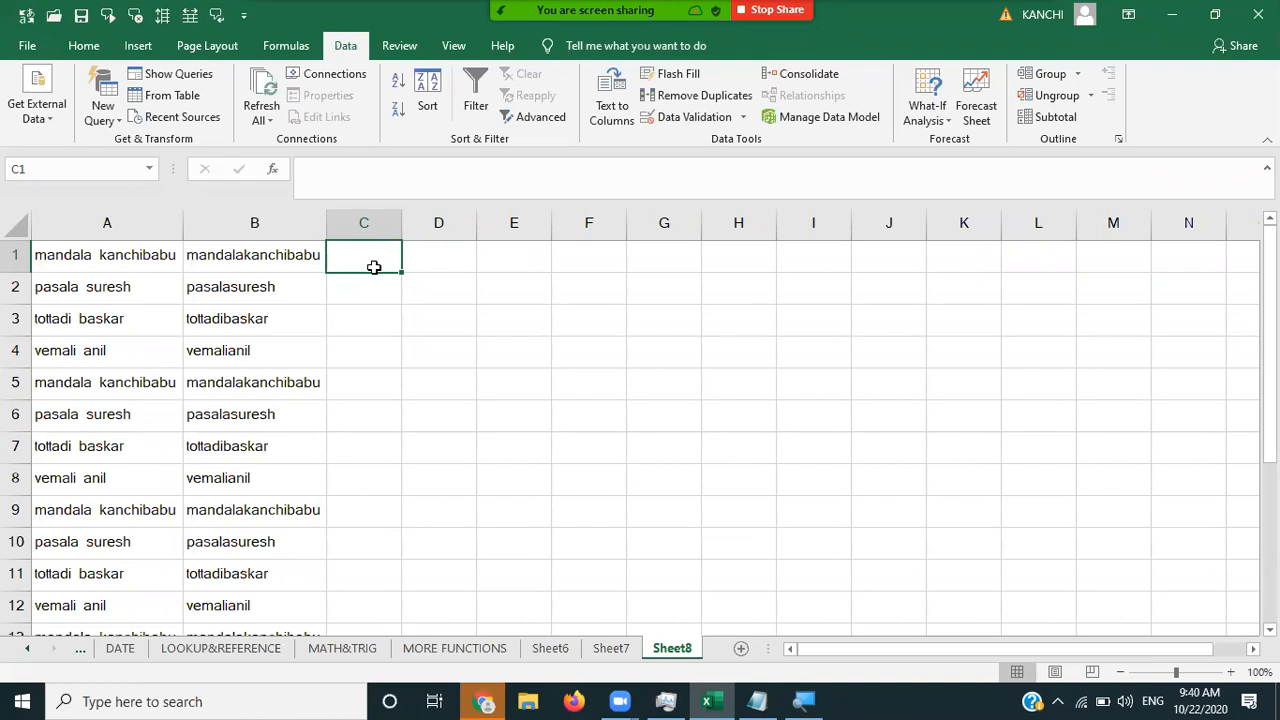
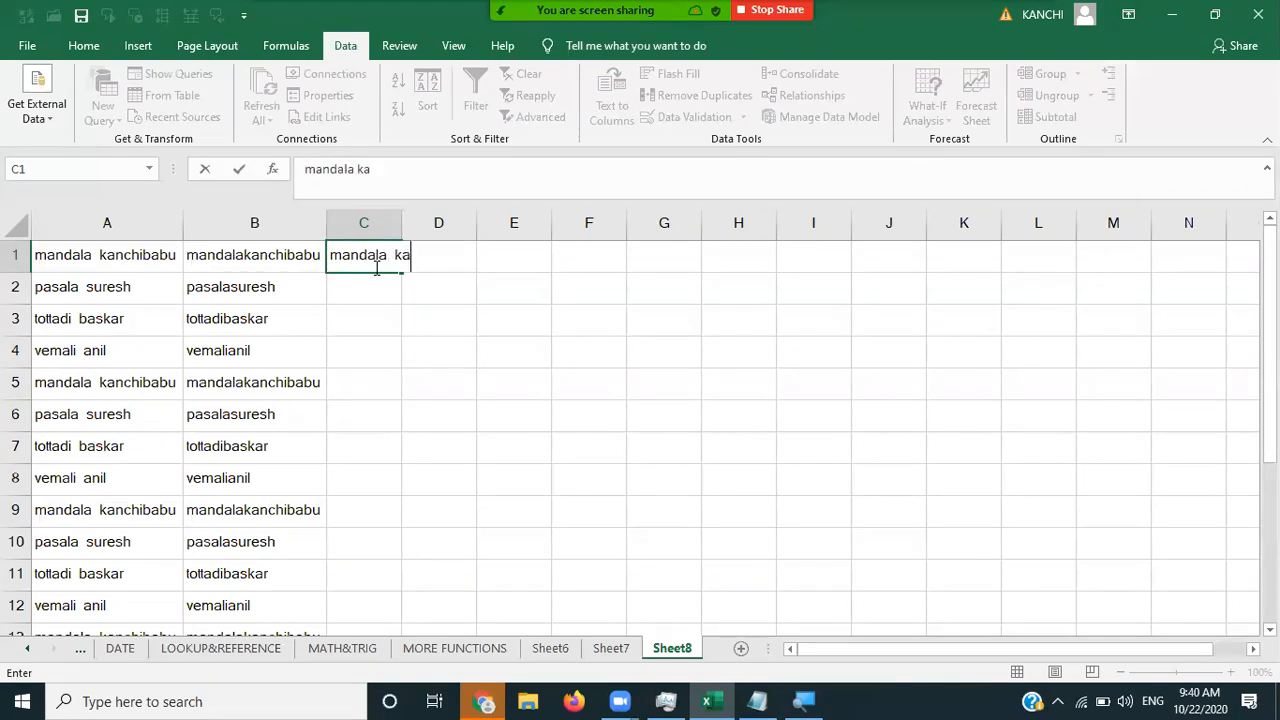
pyautogui.press('Tab')
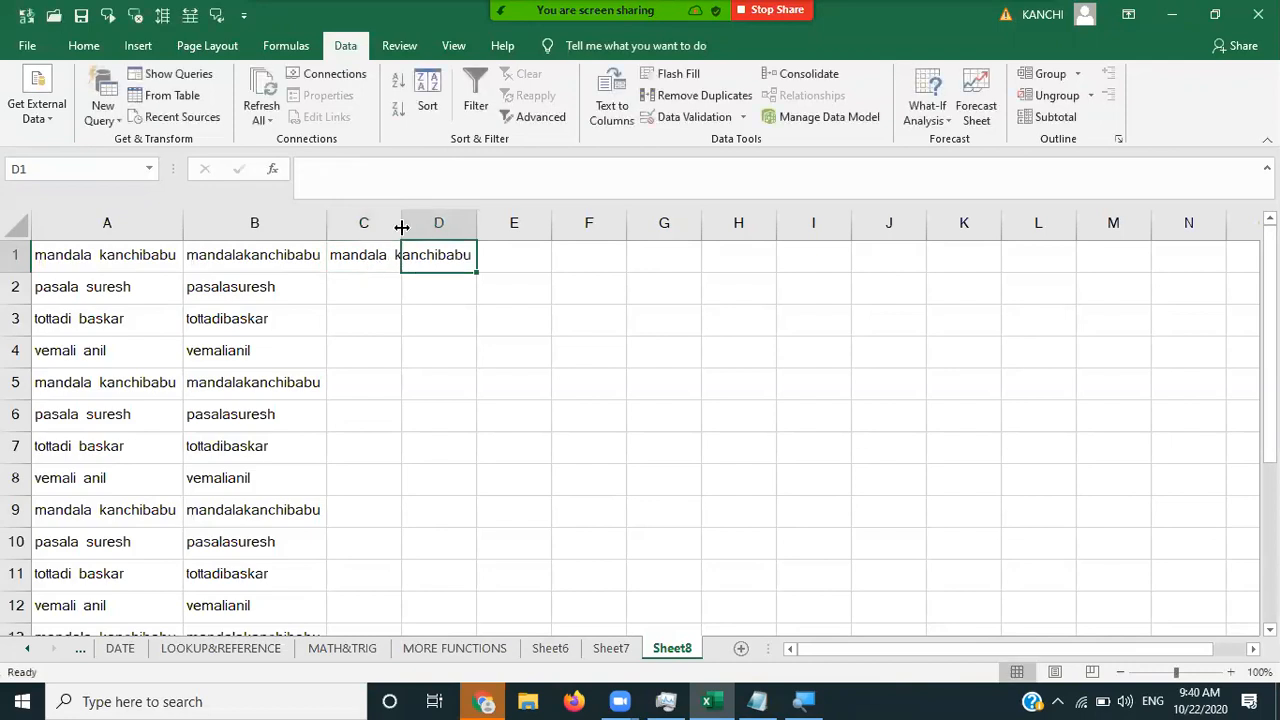
pyautogui.doubleClick(402, 222)
pyautogui.click(404, 257)
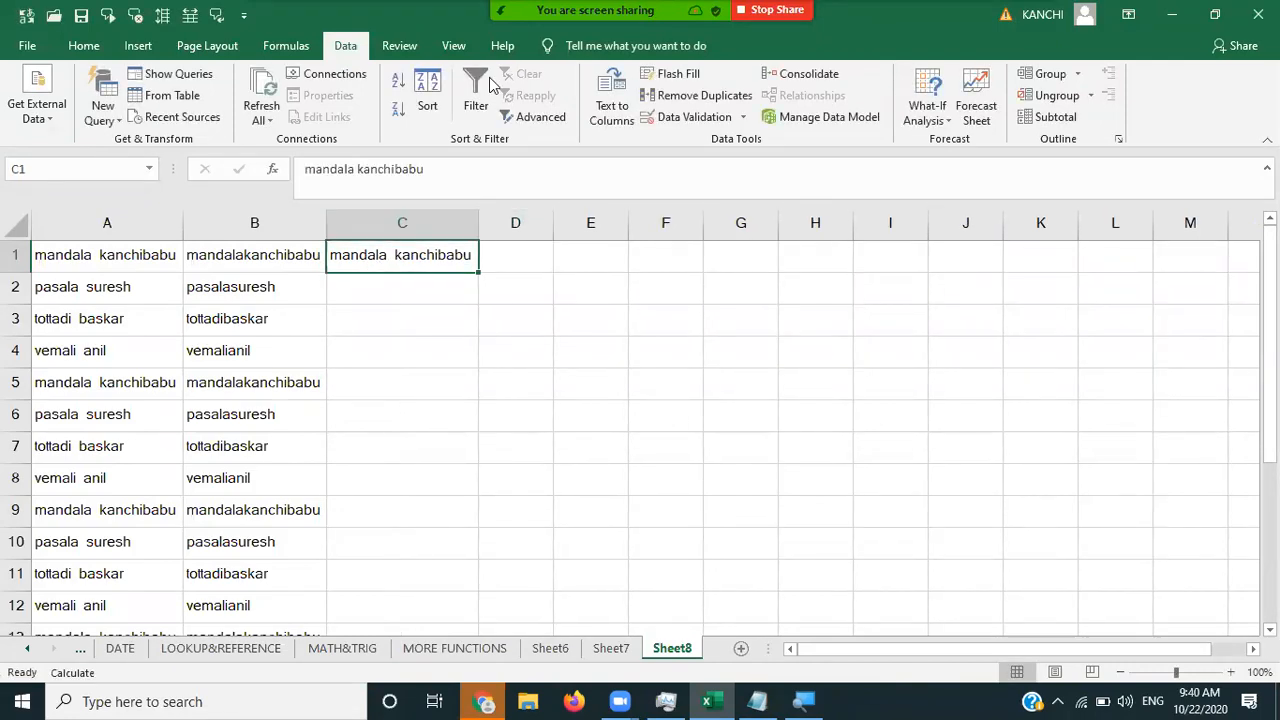
pyautogui.click(688, 78)
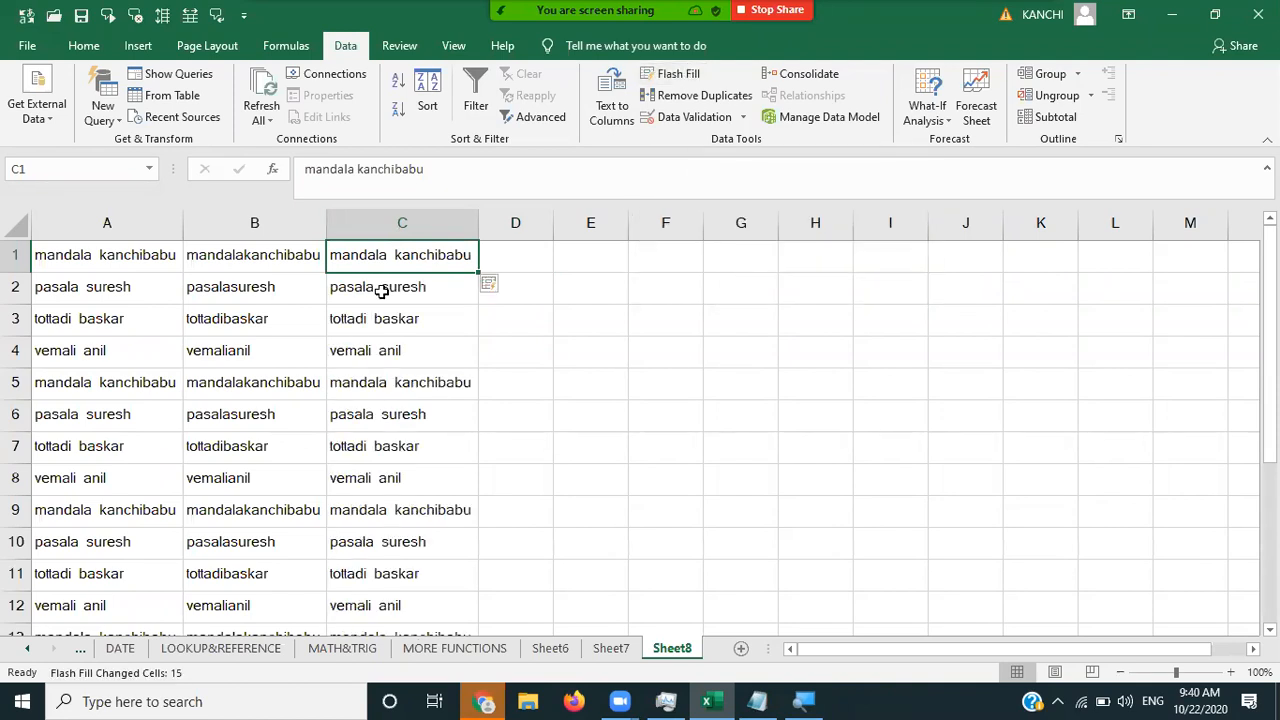
# - Delete the original column A of spaced names
pyautogui.click(246, 250)
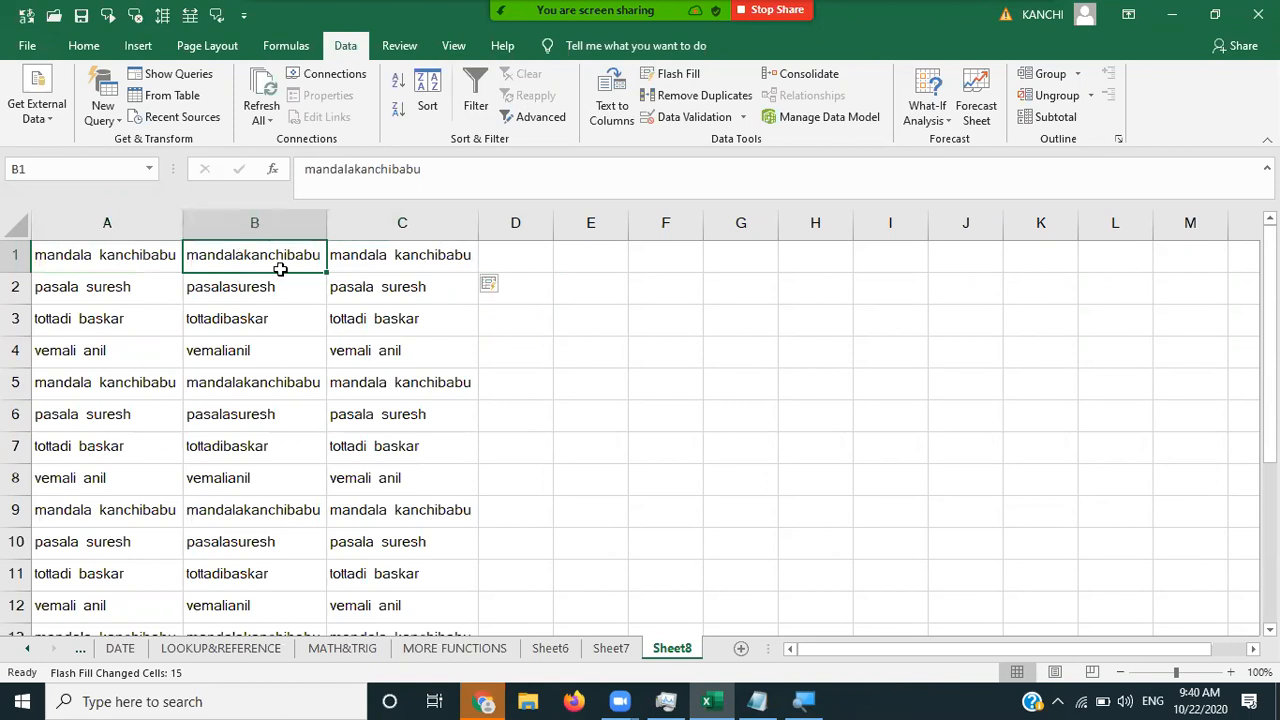
pyautogui.click(69, 229)
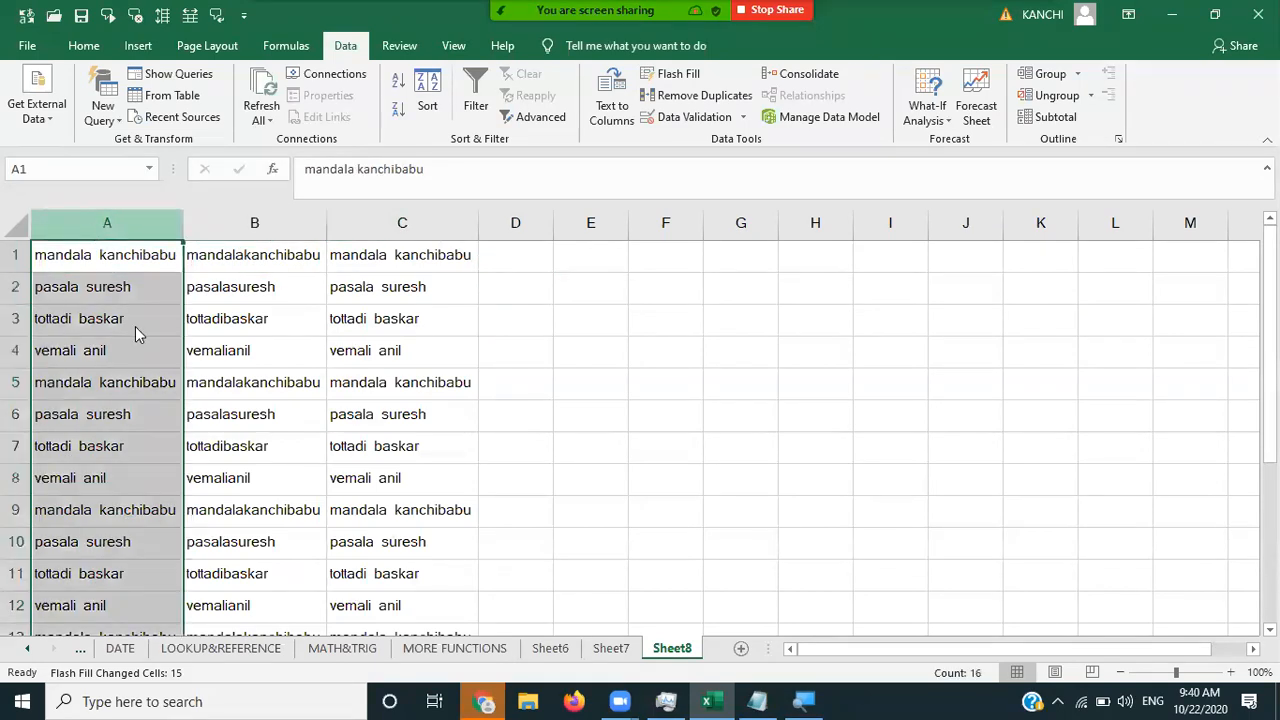
pyautogui.rightClick(92, 226)
pyautogui.click(138, 386)
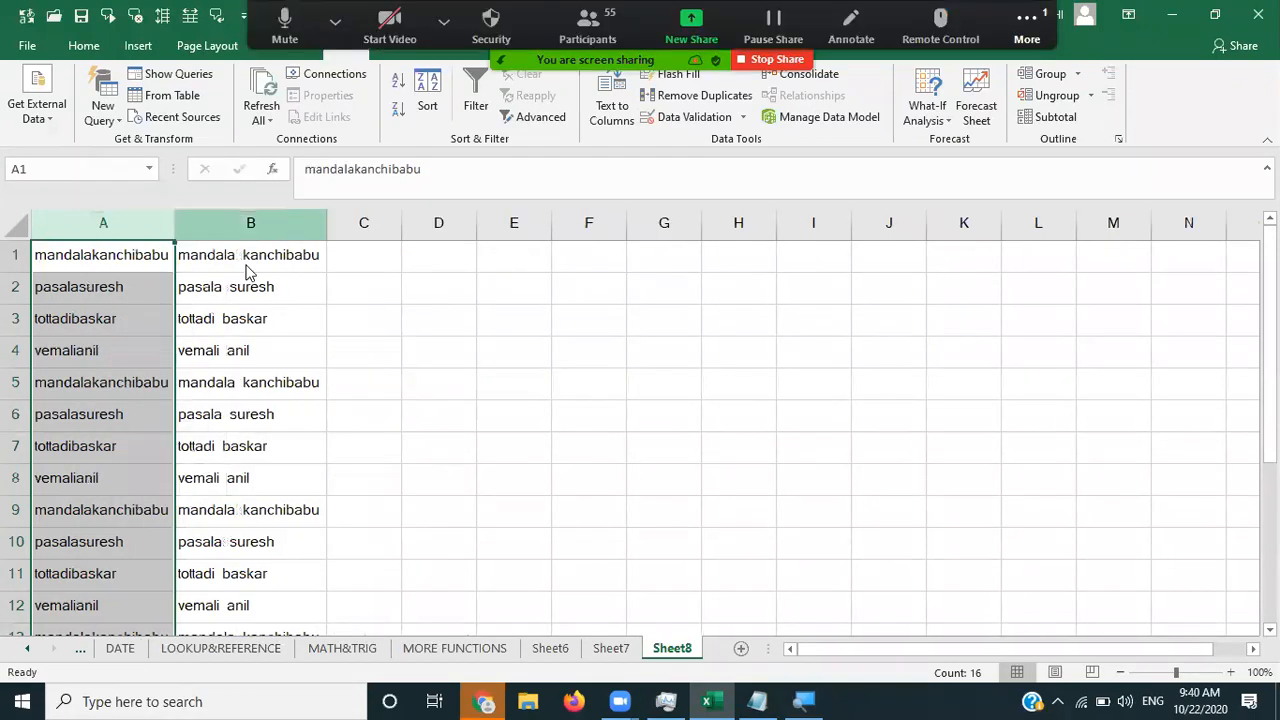
pyautogui.rightClick(250, 223)
pyautogui.click(326, 383)
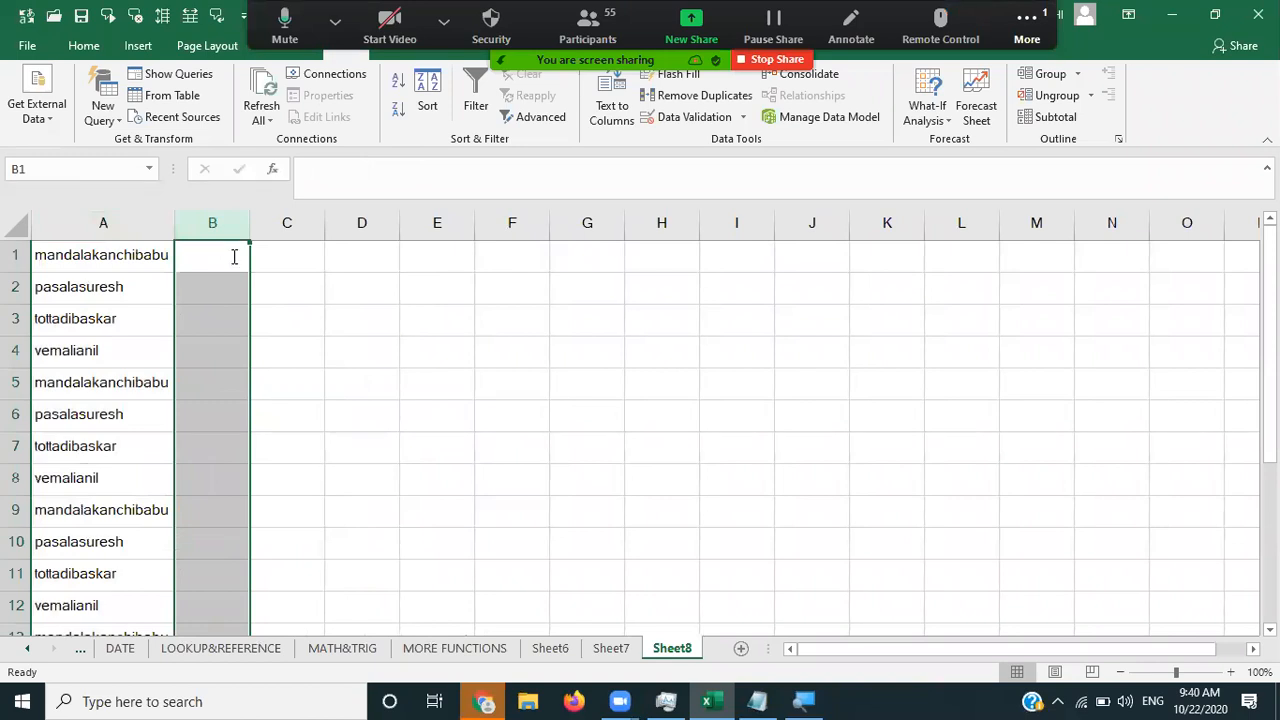
pyautogui.click(231, 256)
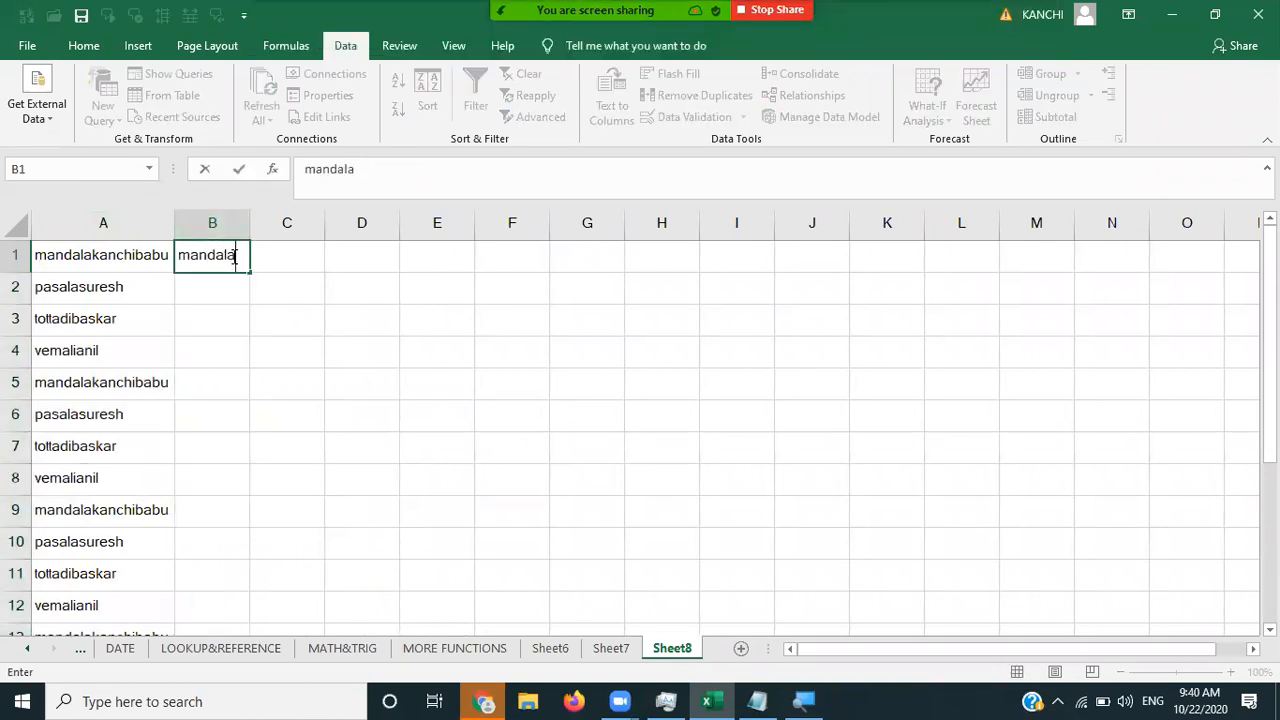
pyautogui.write('bu')
pyautogui.hotkey('ctrl', 'Return')
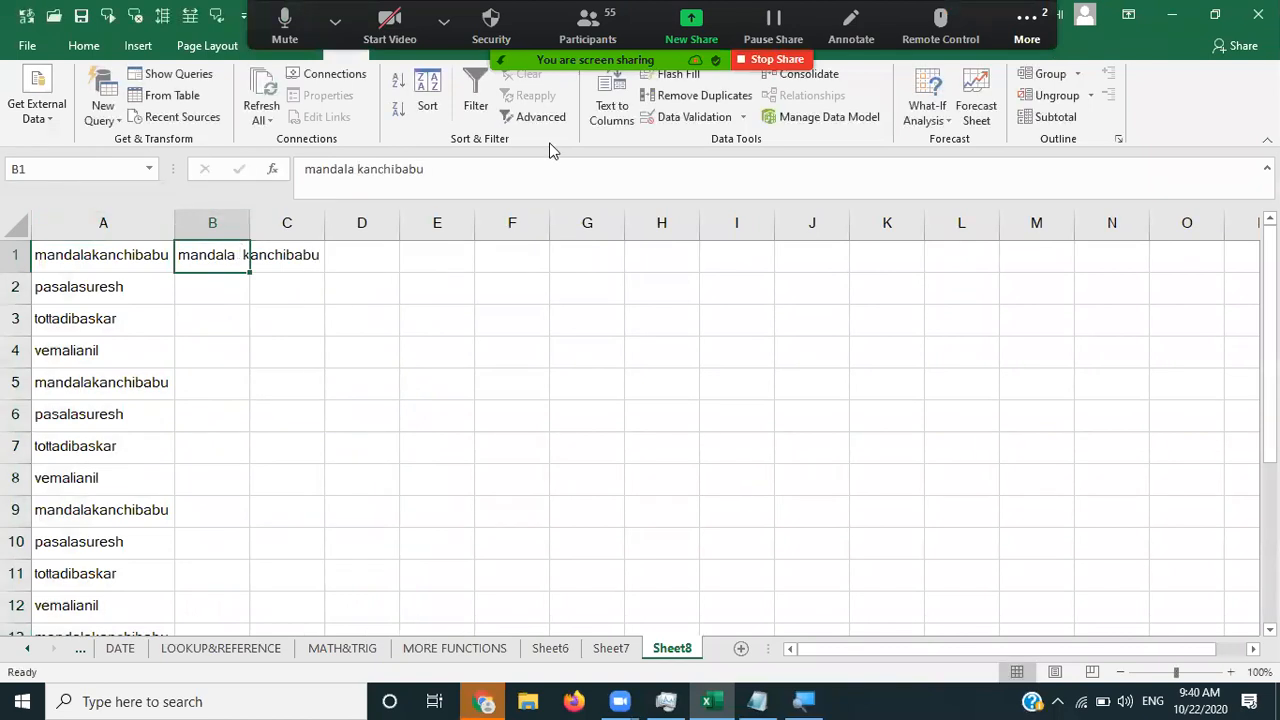
# - Flash Fill the split names down column B and autofit the column
pyautogui.hotkey('ctrl', 'e')
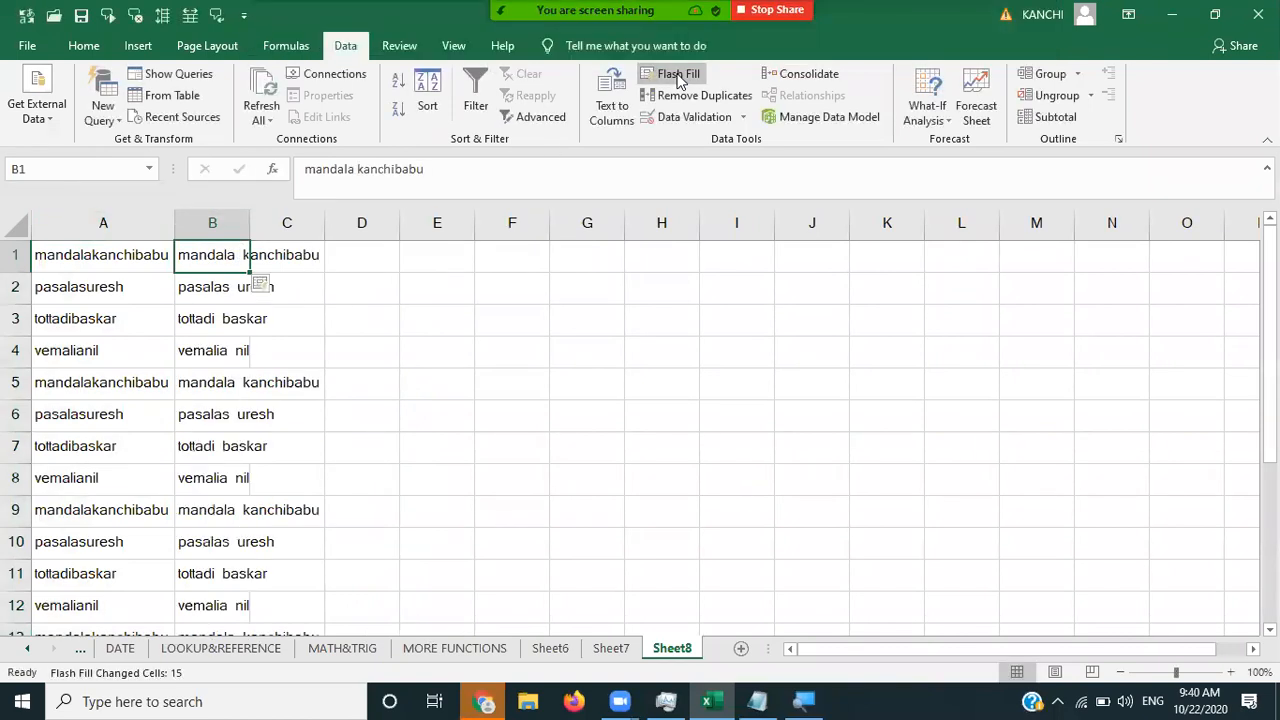
pyautogui.doubleClick(250, 225)
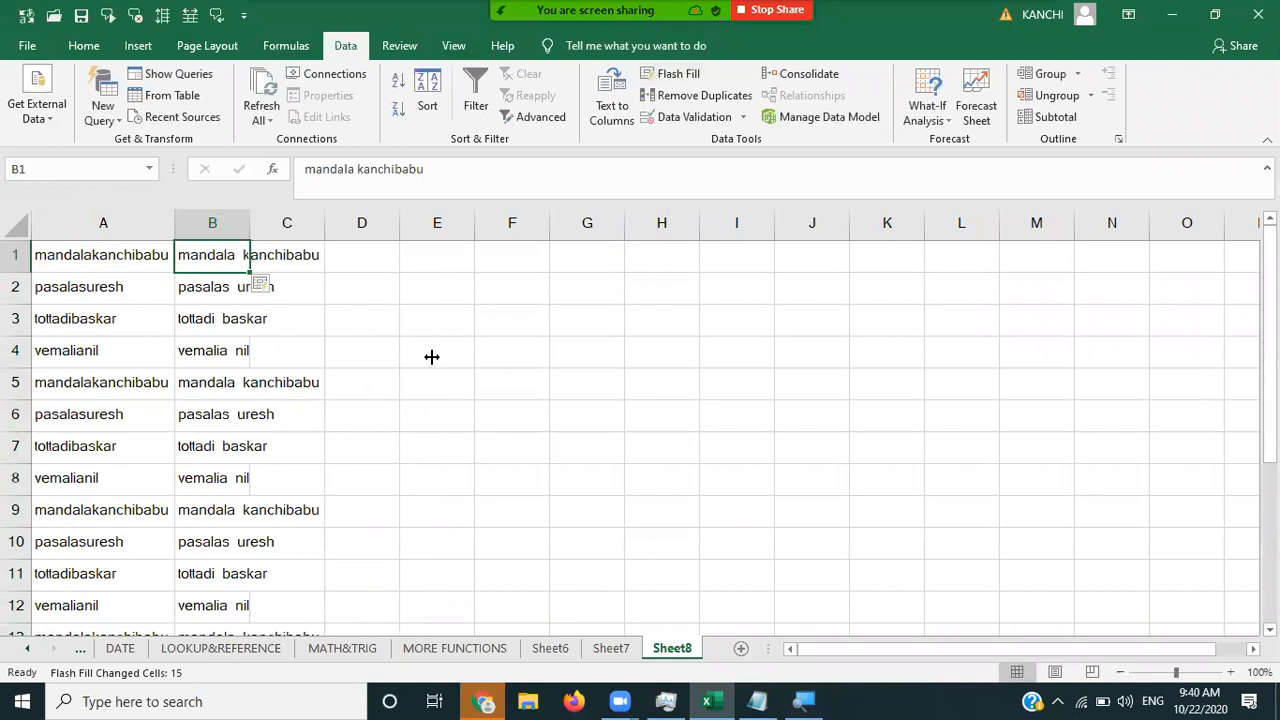
pyautogui.click(63, 258)
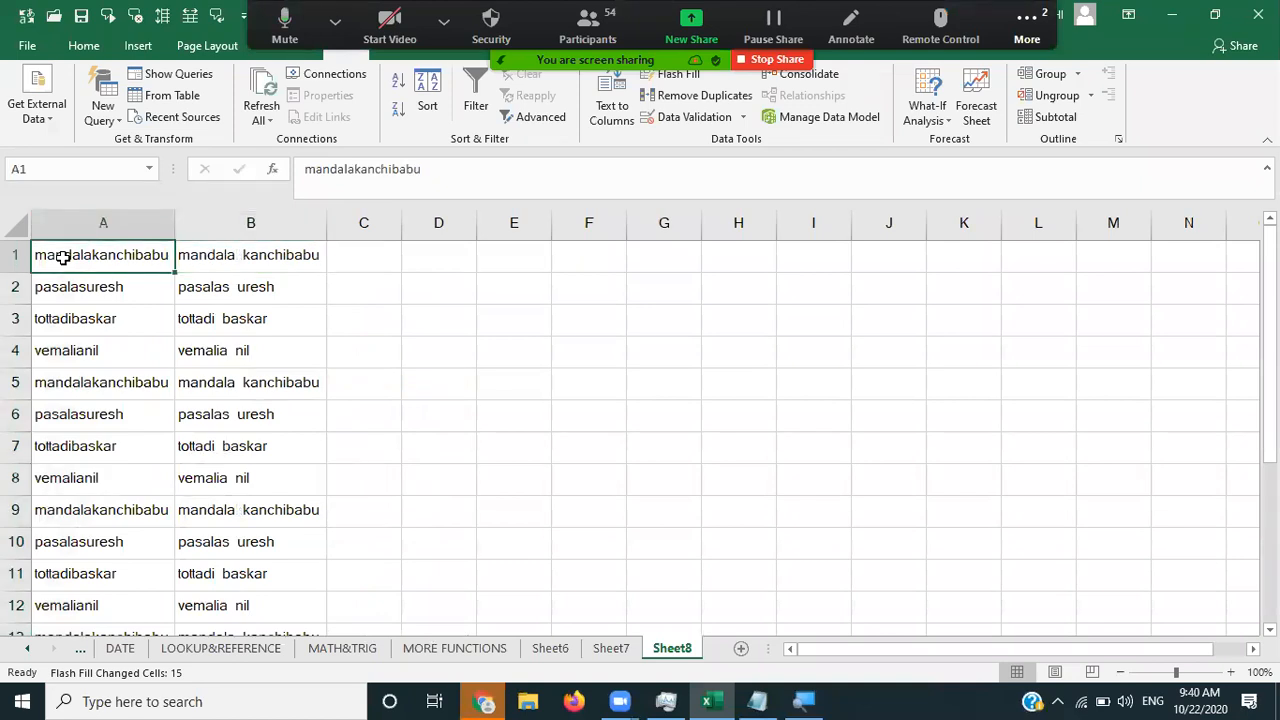
pyautogui.click(237, 254)
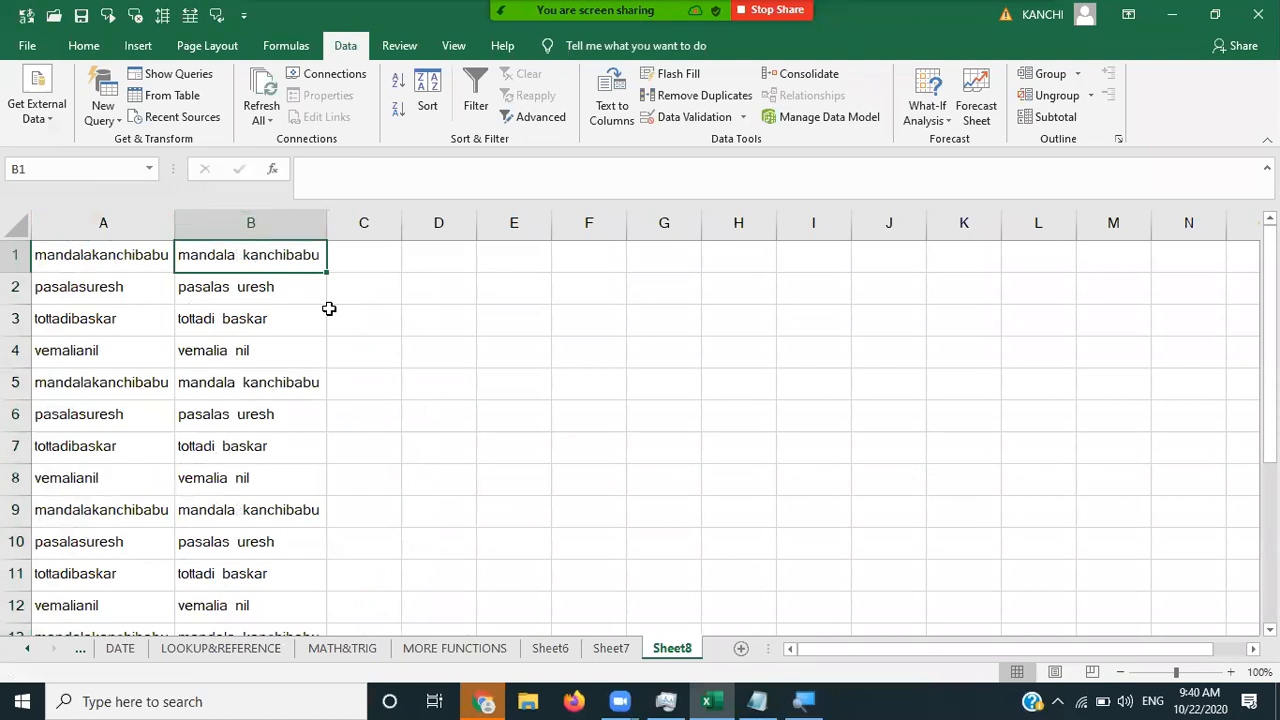
pyautogui.click(408, 318)
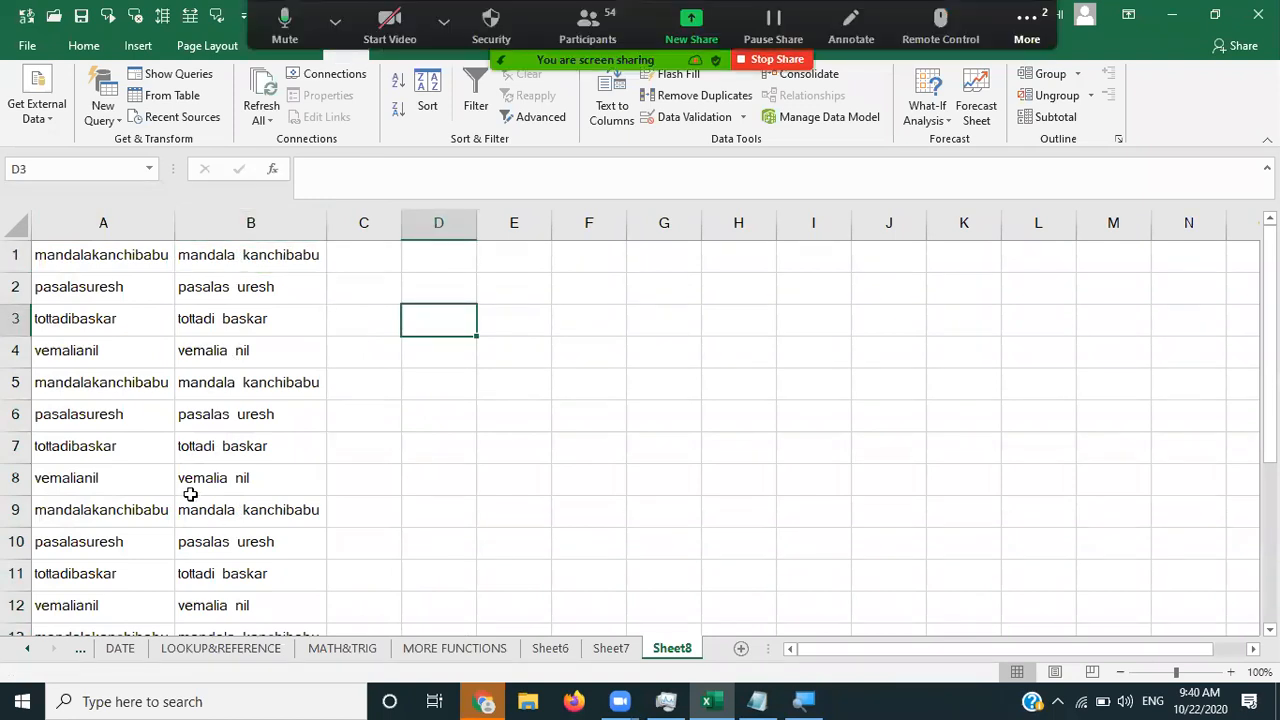
pyautogui.click(203, 486)
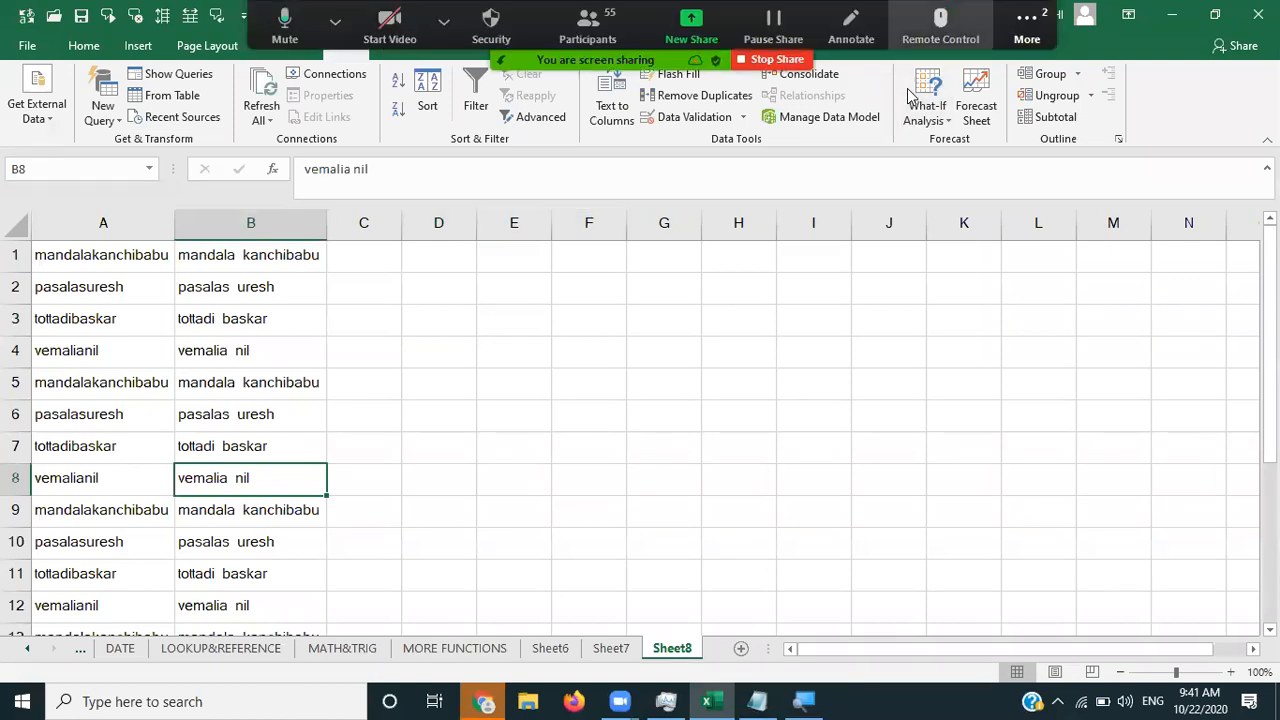
pyautogui.click(1026, 27)
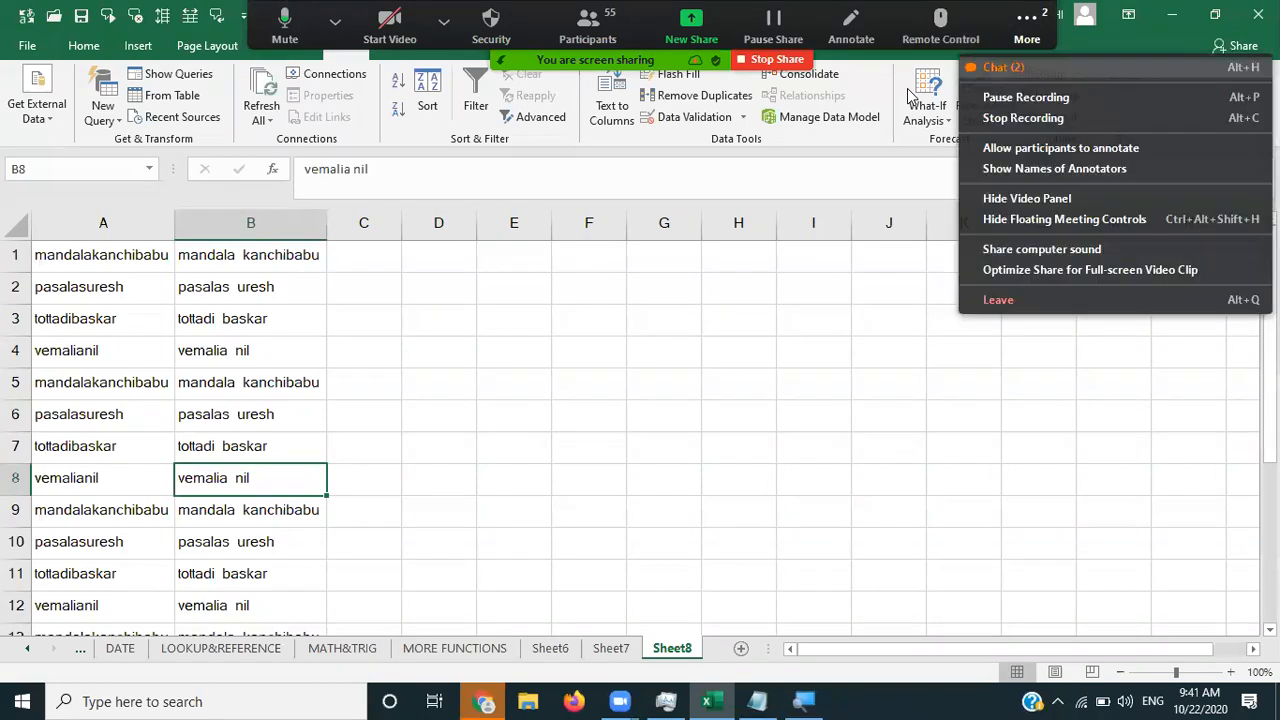
pyautogui.click(1000, 68)
pyautogui.click(698, 173)
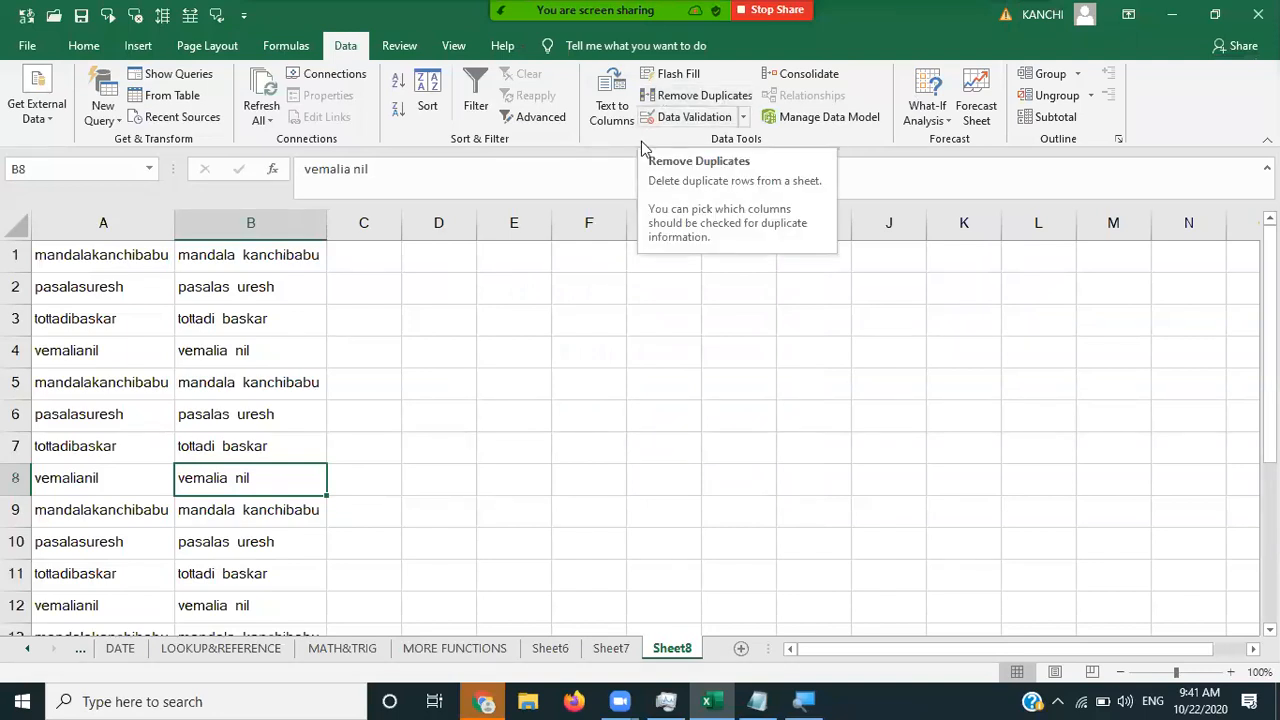
pyautogui.click(455, 212)
pyautogui.click(281, 226)
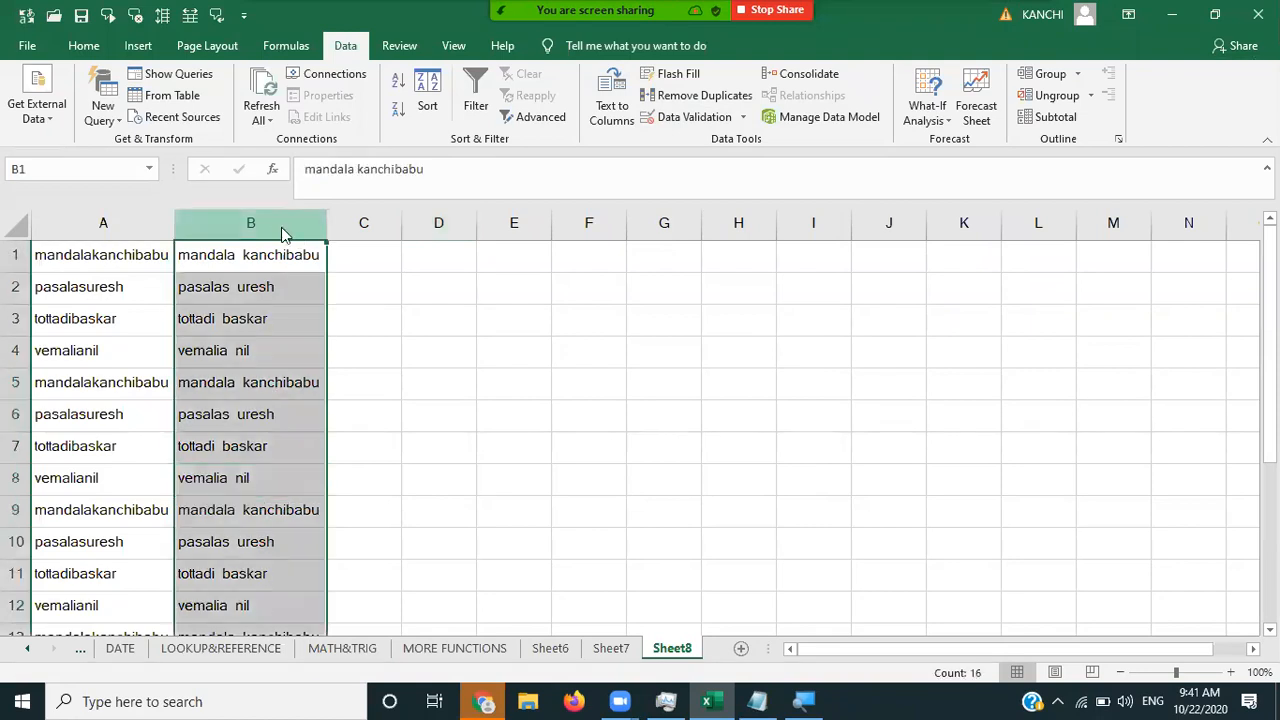
# - Clear the flash-filled split names from column B
pyautogui.rightClick(283, 230)
pyautogui.click(346, 402)
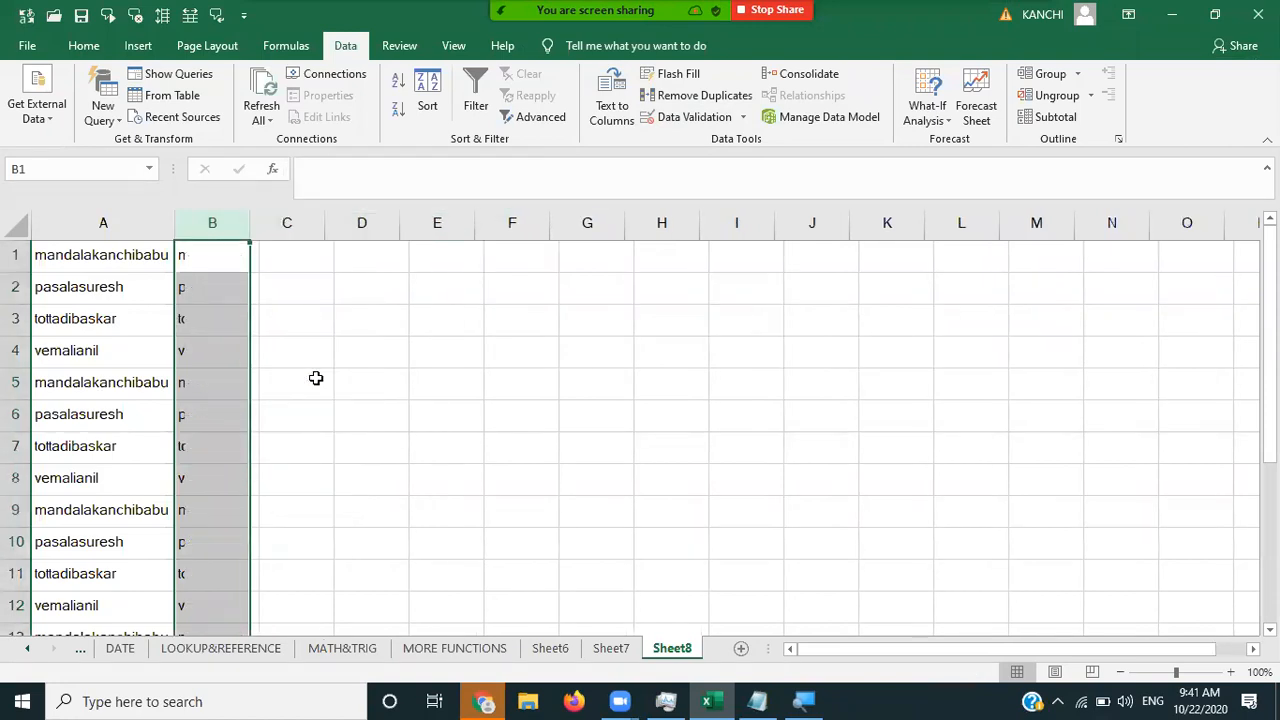
pyautogui.click(82, 254)
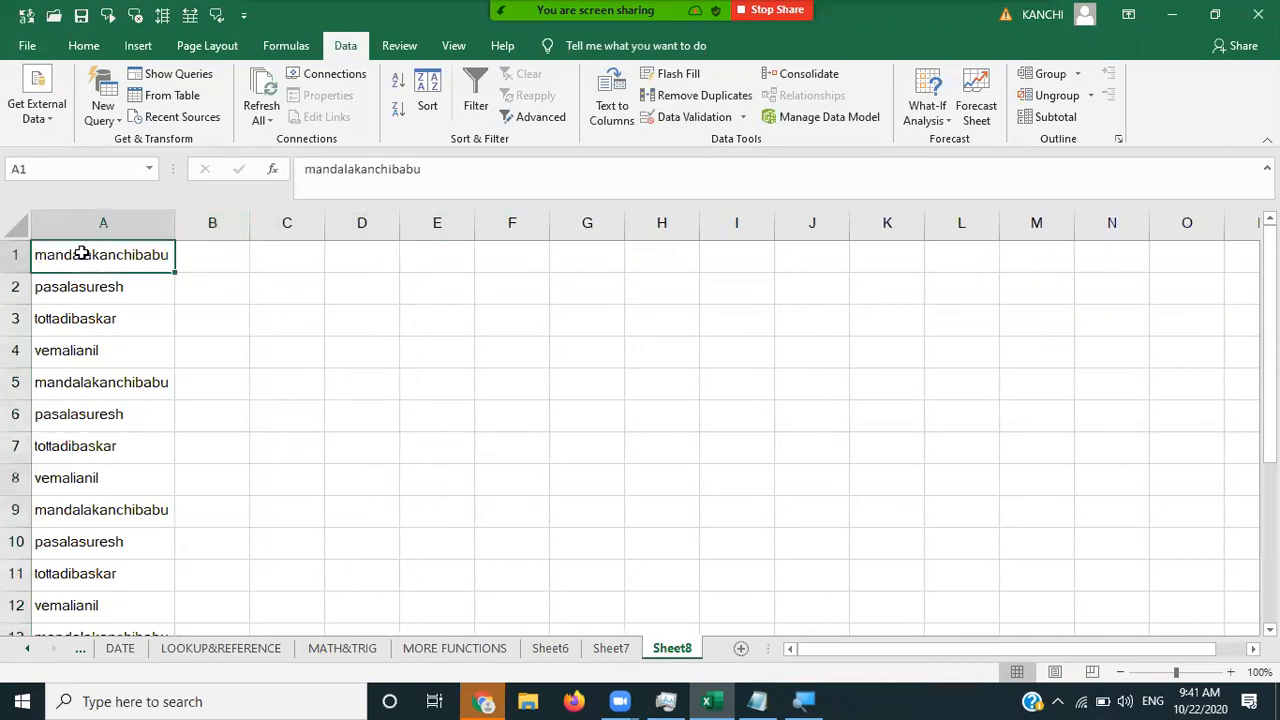
pyautogui.press('Down')
pyautogui.press('Down')
pyautogui.press('Down')
pyautogui.press('Down')
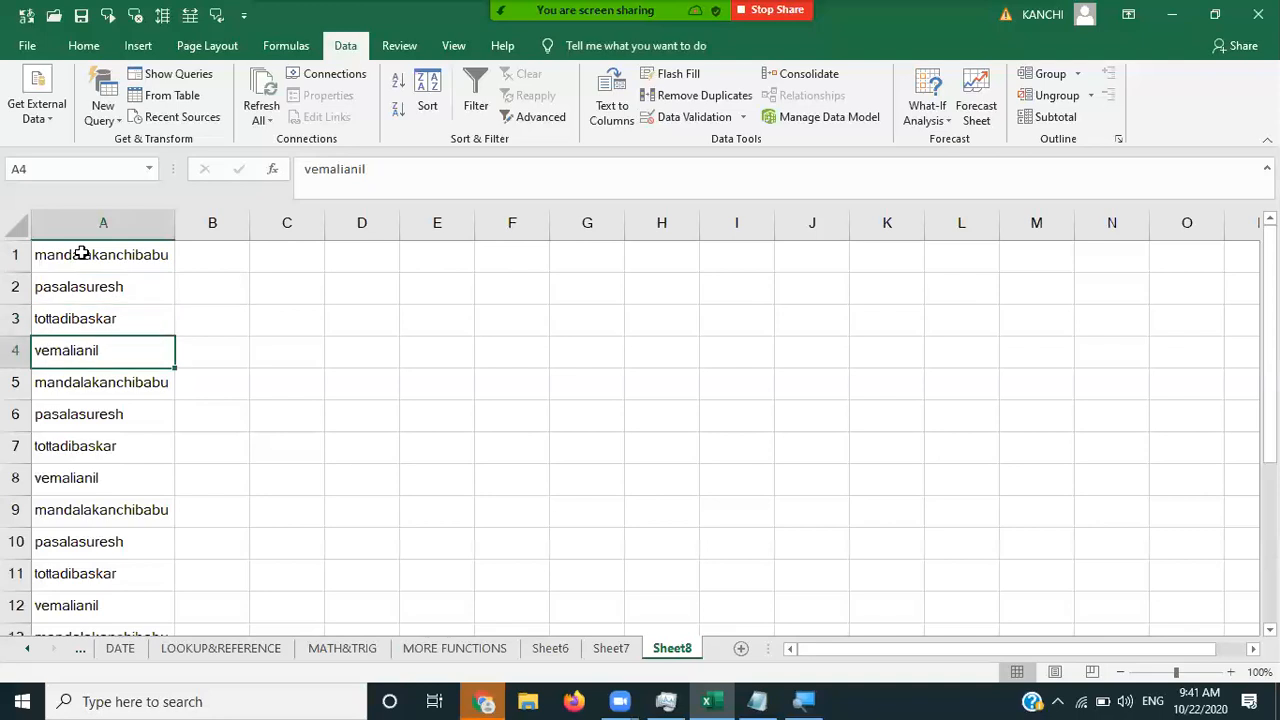
pyautogui.press('Up')
pyautogui.press('Up')
pyautogui.press('Up')
pyautogui.press('Up')
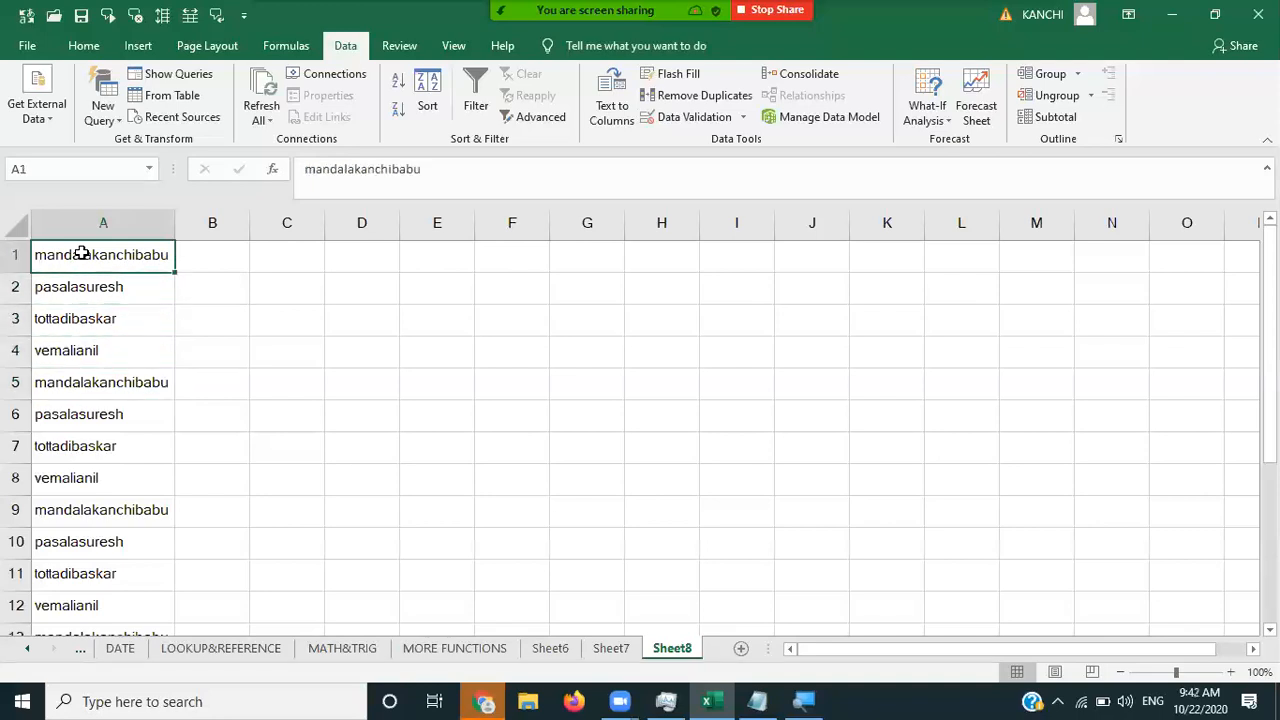
# - Review the repeated four-name groups down column A and select the entire column
pyautogui.hotkey('shift', 'Down')
pyautogui.hotkey('shift', 'Down')
pyautogui.hotkey('shift', 'Down')
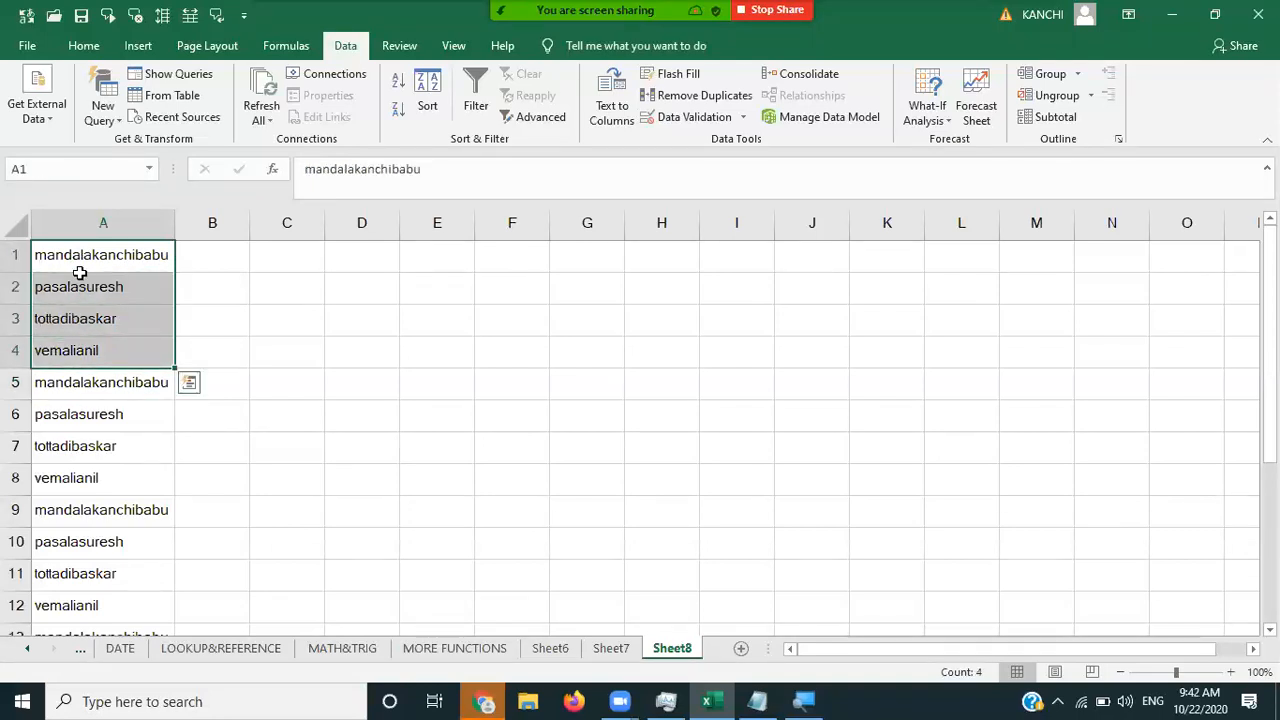
pyautogui.click(76, 385)
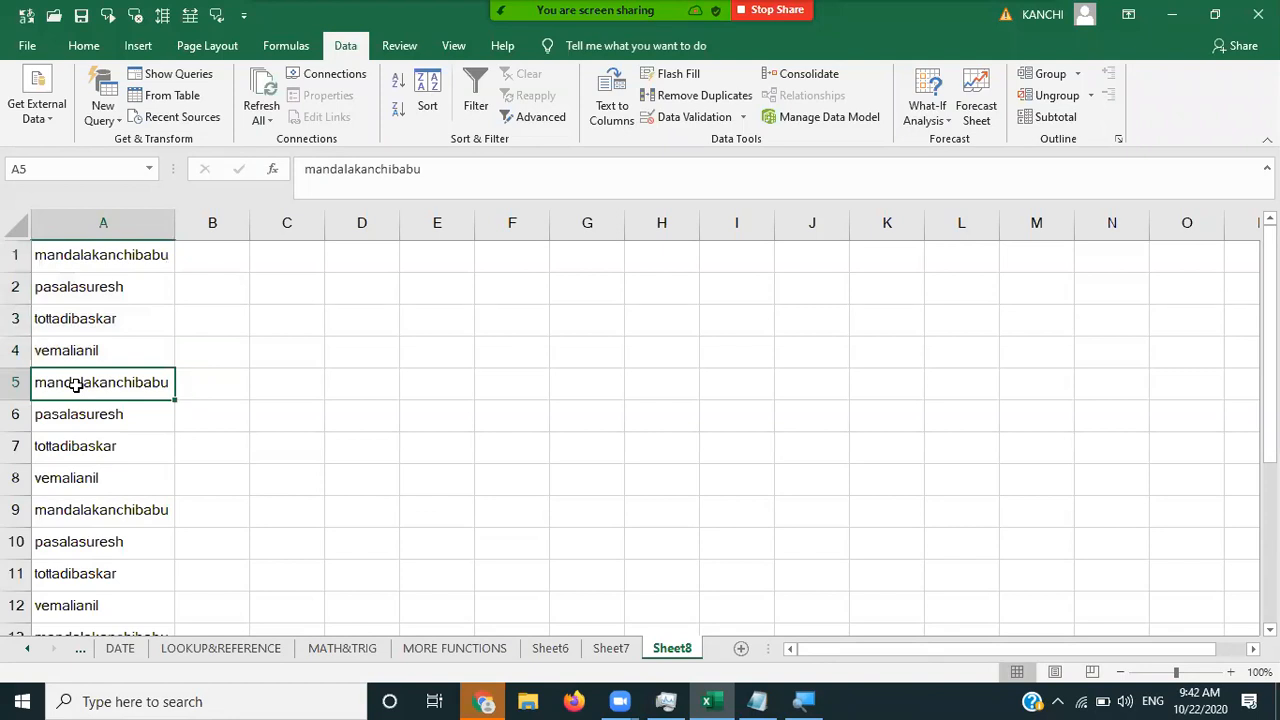
pyautogui.hotkey('shift', 'Down')
pyautogui.hotkey('shift', 'Down')
pyautogui.hotkey('shift', 'Down')
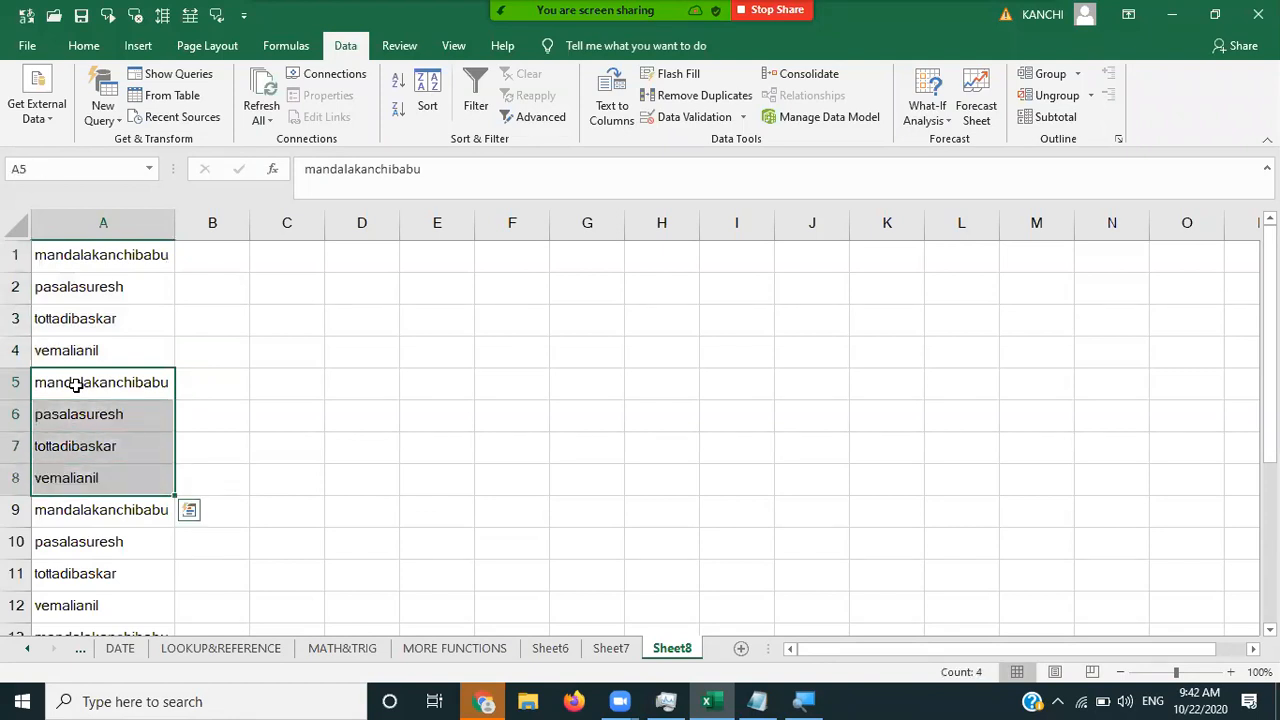
pyautogui.press('Down')
pyautogui.press('Down')
pyautogui.press('Down')
pyautogui.press('Down')
pyautogui.hotkey('shift', 'Down')
pyautogui.hotkey('shift', 'Down')
pyautogui.hotkey('shift', 'Down')
pyautogui.hotkey('shift', 'Down')
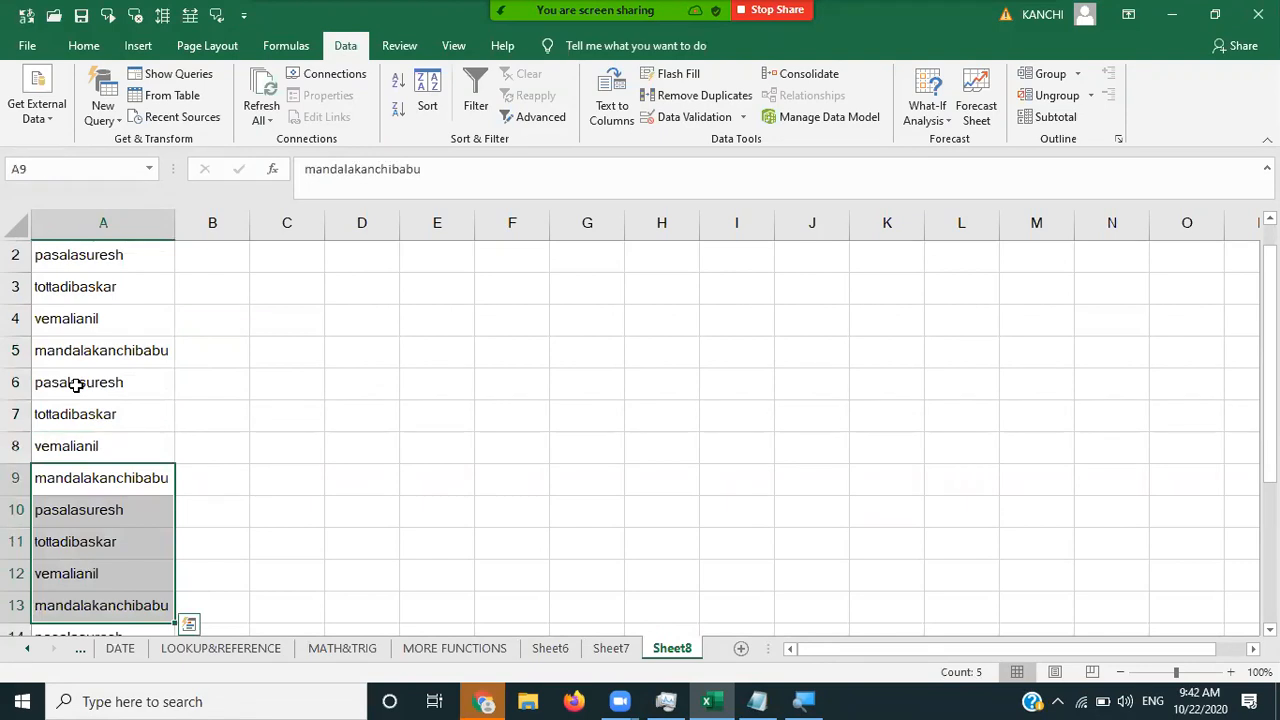
pyautogui.press('Down')
pyautogui.press('Down')
pyautogui.press('Down')
pyautogui.press('Down')
pyautogui.press('Down')
pyautogui.press('Down')
pyautogui.press('Down')
pyautogui.press('Down')
pyautogui.press('Down')
pyautogui.press('Down')
pyautogui.press('Down')
pyautogui.press('Down')
pyautogui.press('Up')
pyautogui.press('Up')
pyautogui.press('Up')
pyautogui.press('Up')
pyautogui.press('Up')
pyautogui.press('Up')
pyautogui.press('Up')
pyautogui.press('Up')
pyautogui.press('Up')
pyautogui.press('Up')
pyautogui.press('Up')
pyautogui.press('Up')
pyautogui.press('Up')
pyautogui.press('Up')
pyautogui.press('Up')
pyautogui.press('Up')
pyautogui.press('Up')
pyautogui.press('Up')
pyautogui.press('Up')
pyautogui.press('Up')
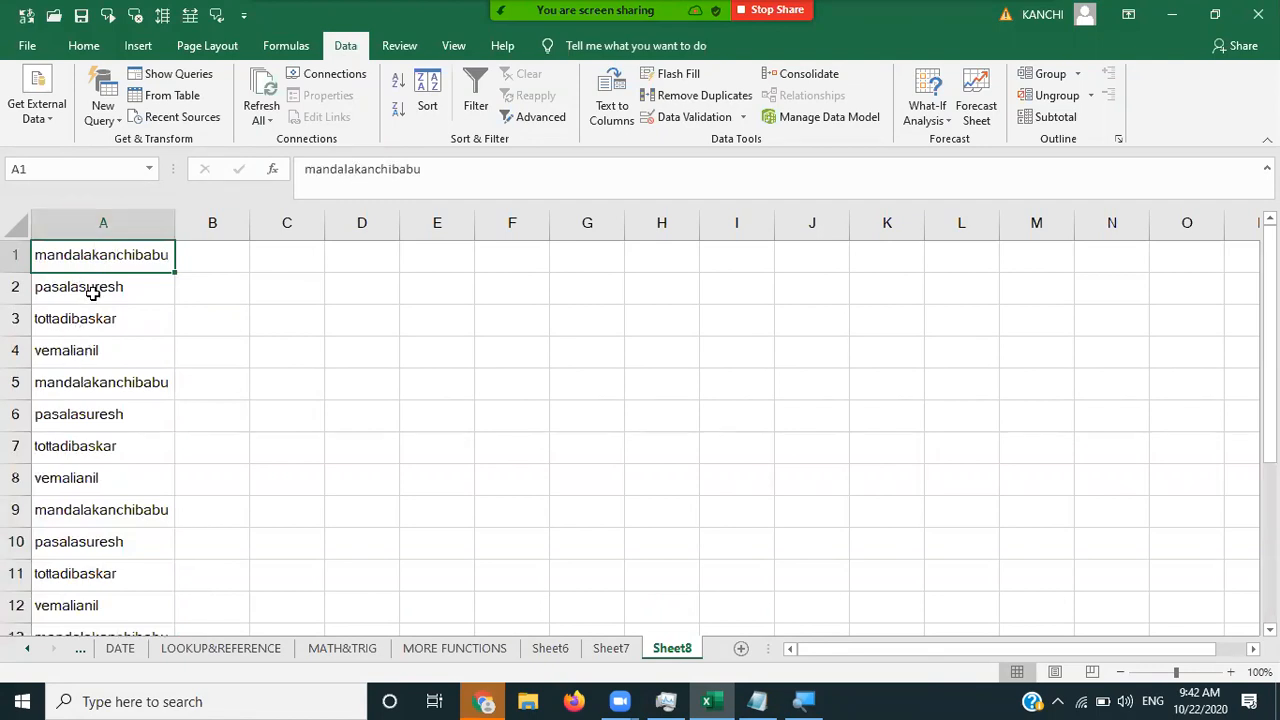
pyautogui.click(105, 220)
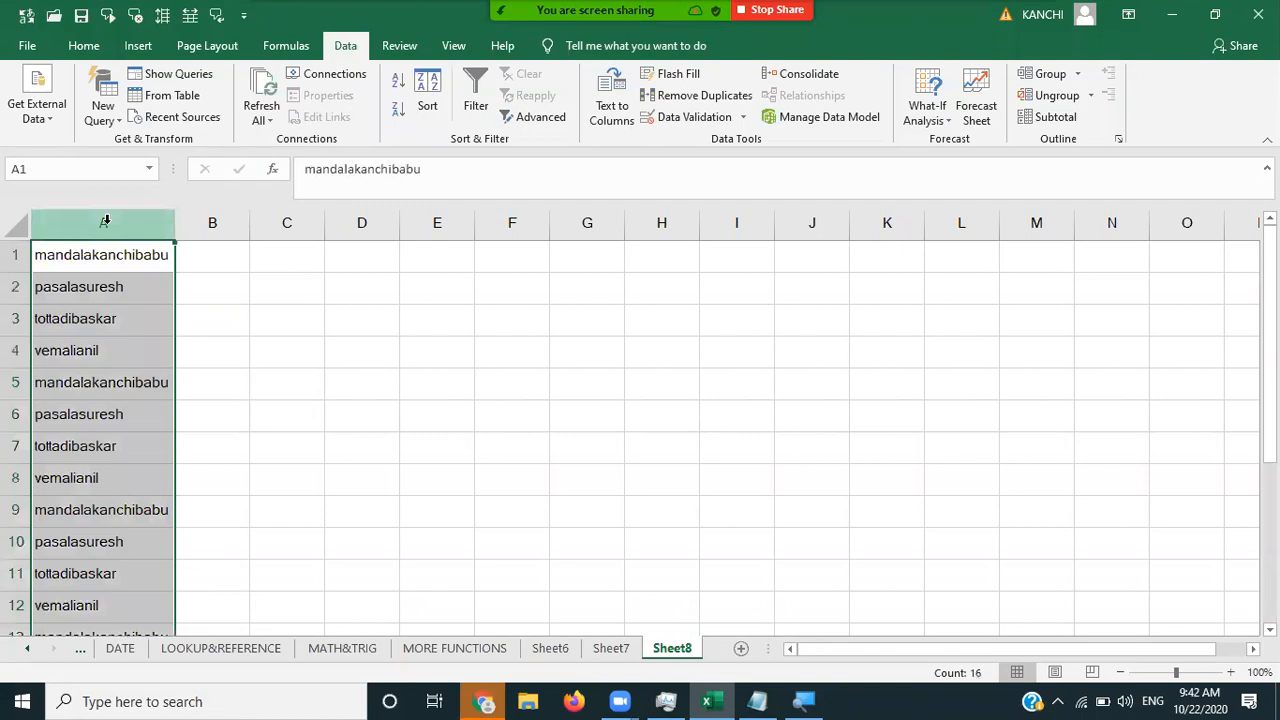
# - Remove Duplicates on column A, dropping 12 duplicates to leave four unique names
pyautogui.click(705, 96)
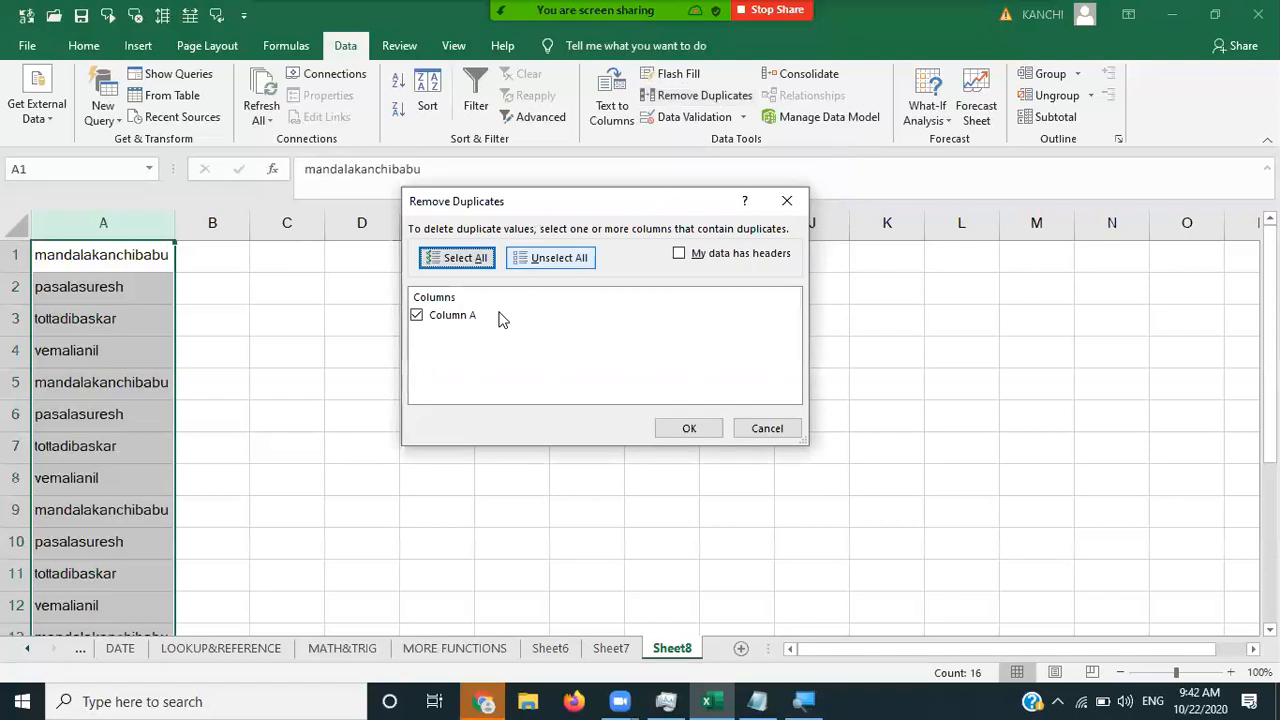
pyautogui.click(712, 428)
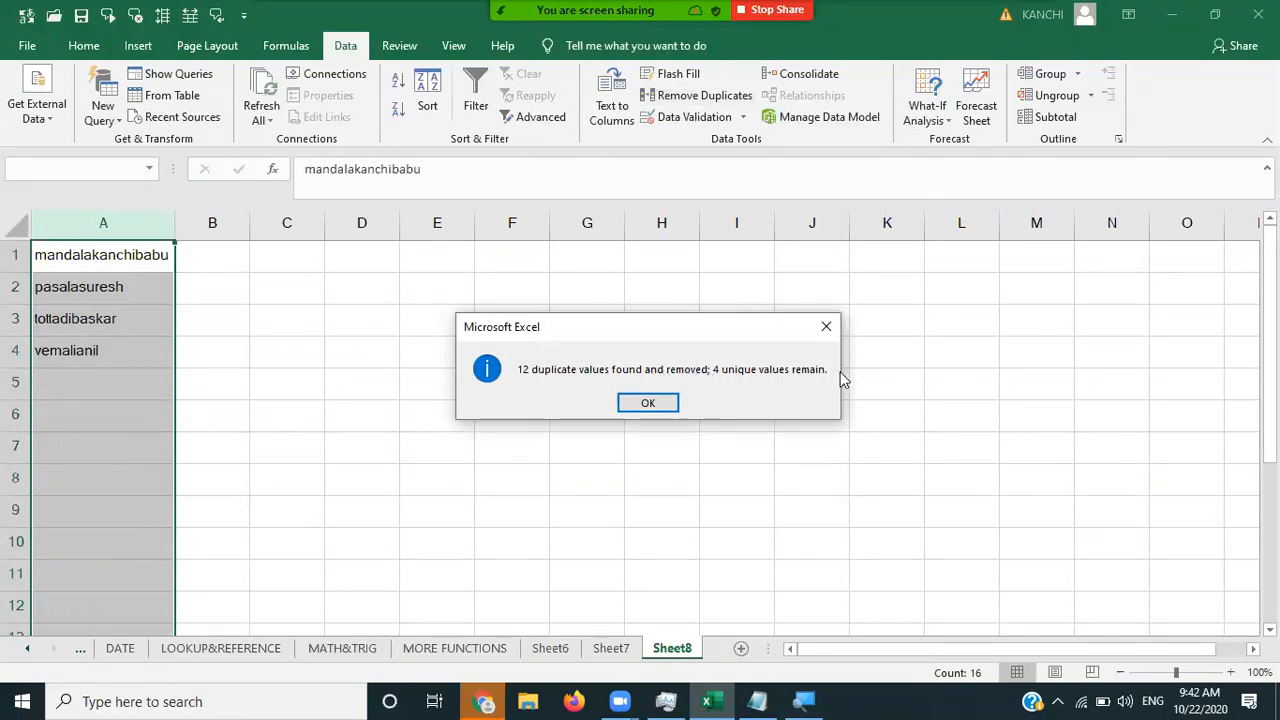
pyautogui.click(664, 413)
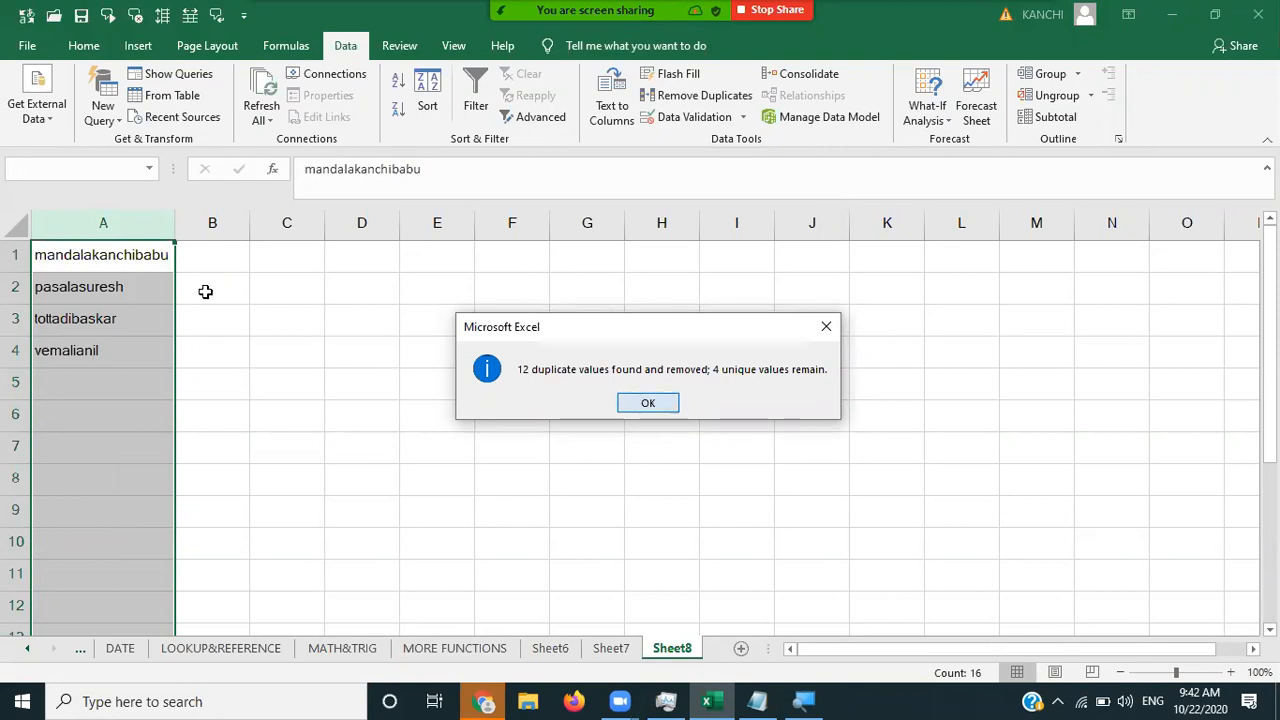
pyautogui.click(142, 374)
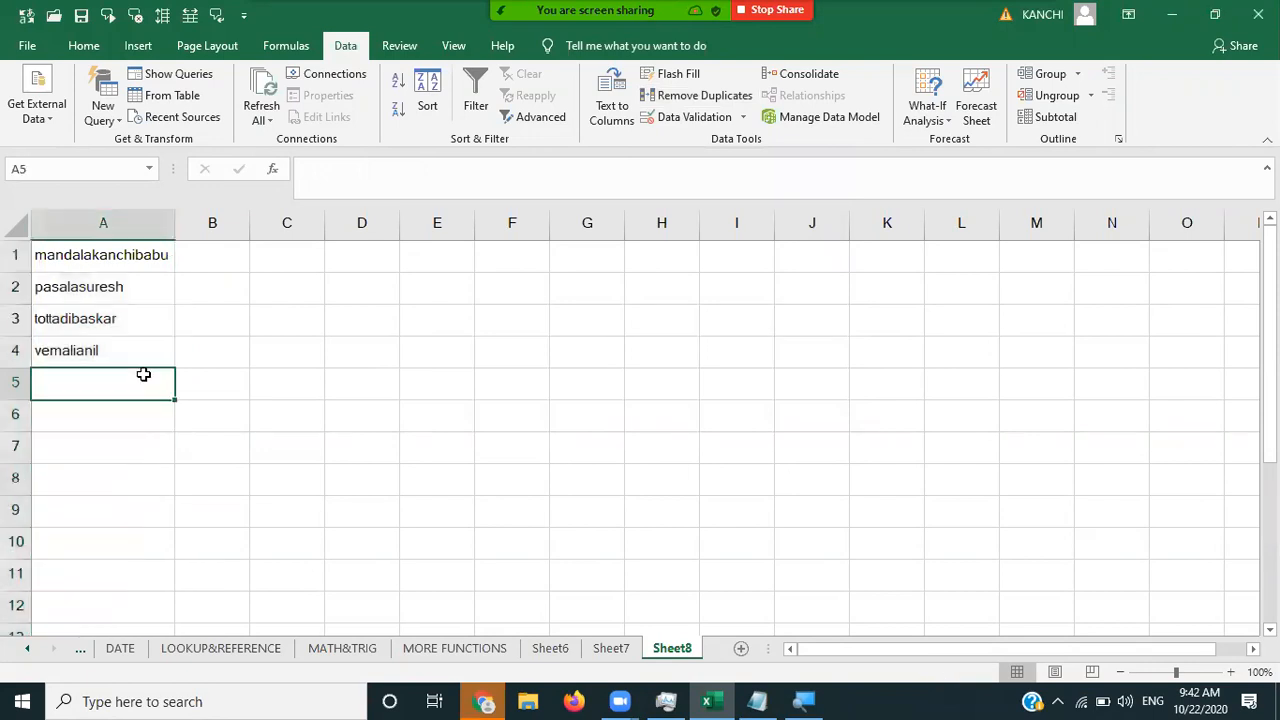
pyautogui.click(237, 319)
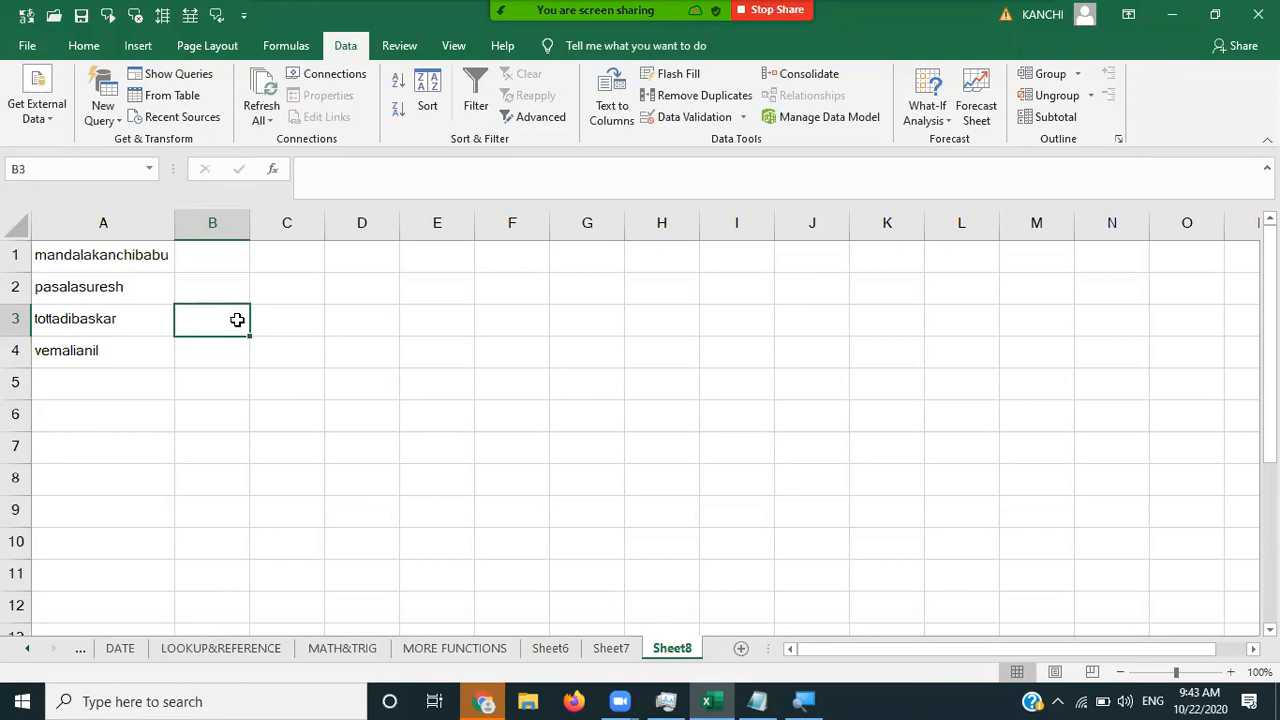
pyautogui.click(128, 226)
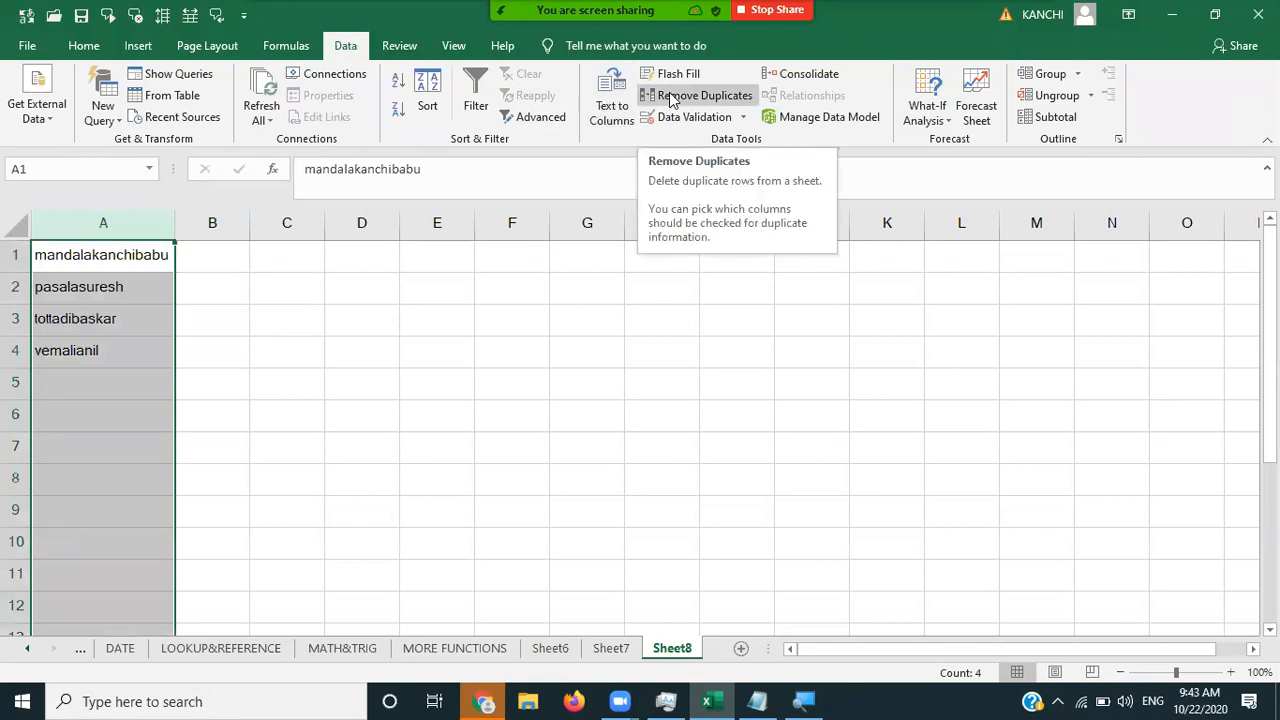
pyautogui.click(672, 98)
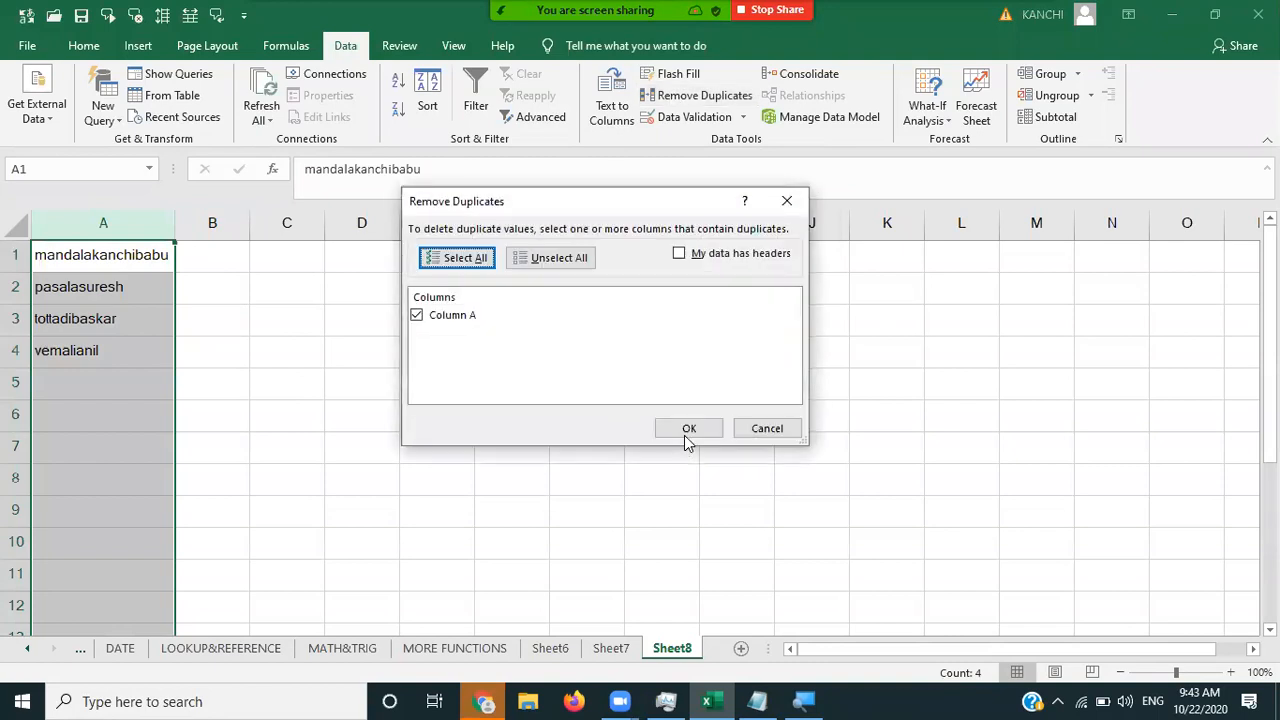
pyautogui.click(687, 436)
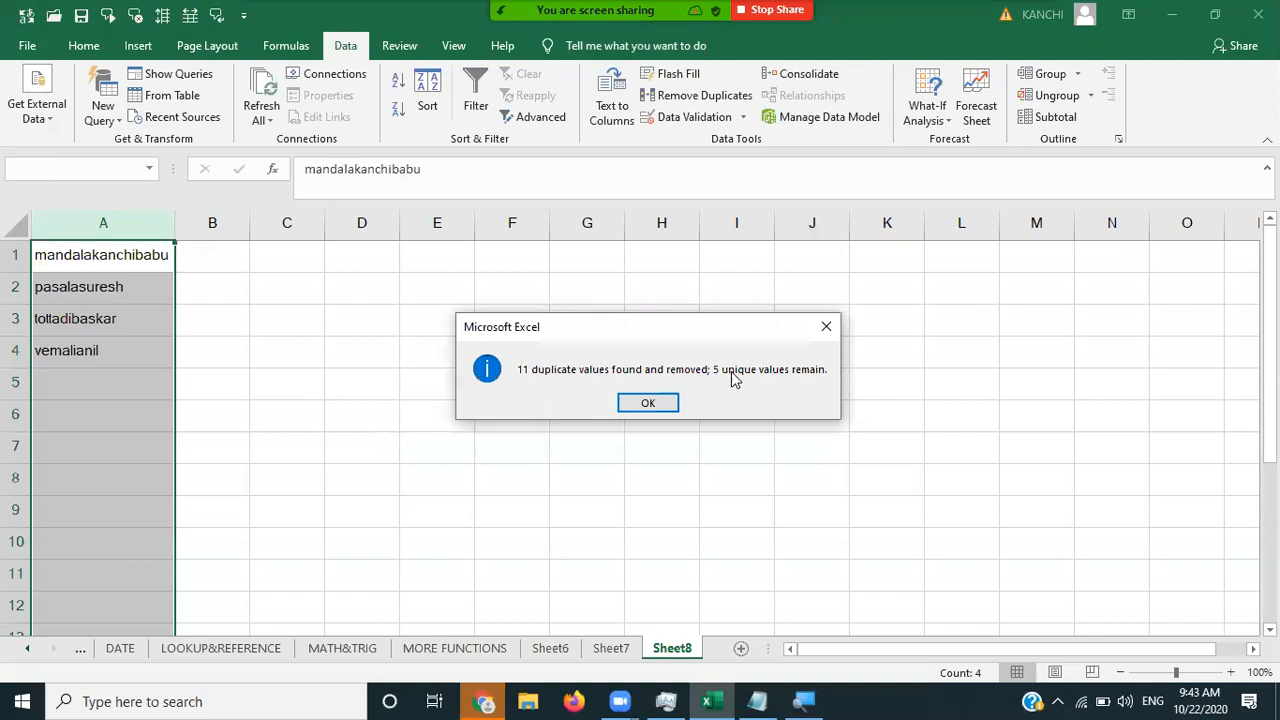
pyautogui.click(634, 403)
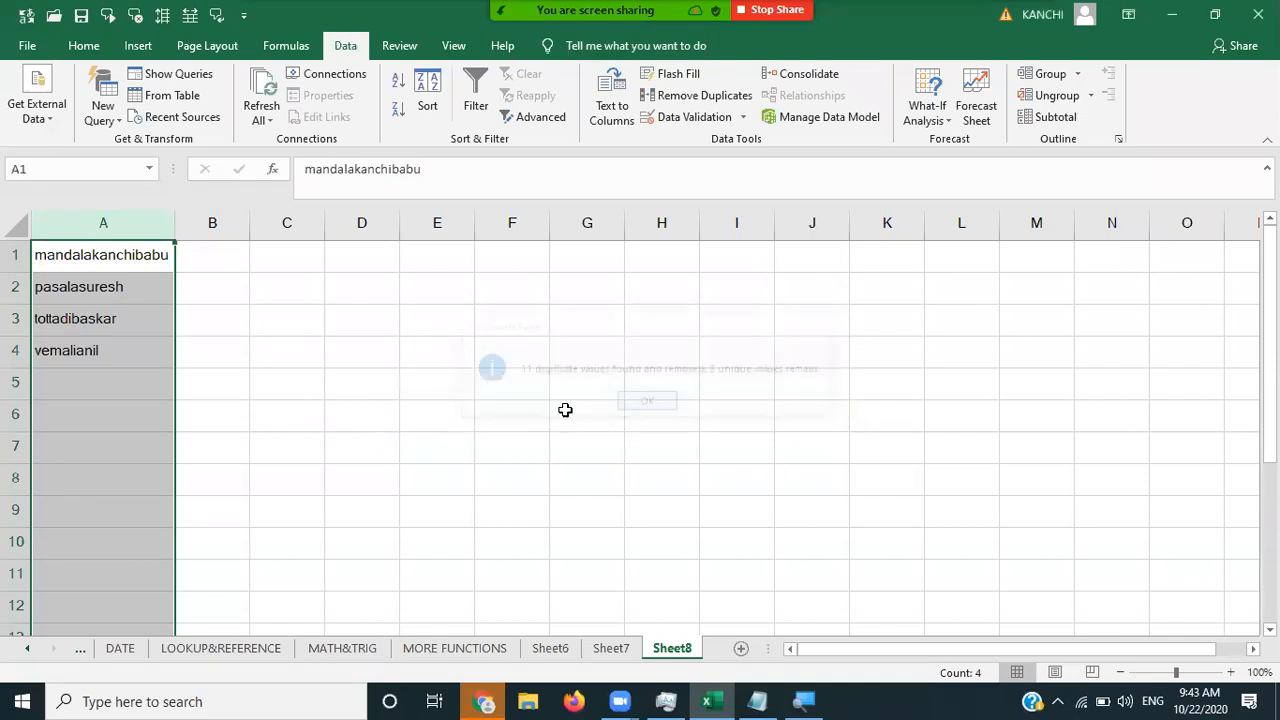
pyautogui.click(438, 404)
pyautogui.click(74, 390)
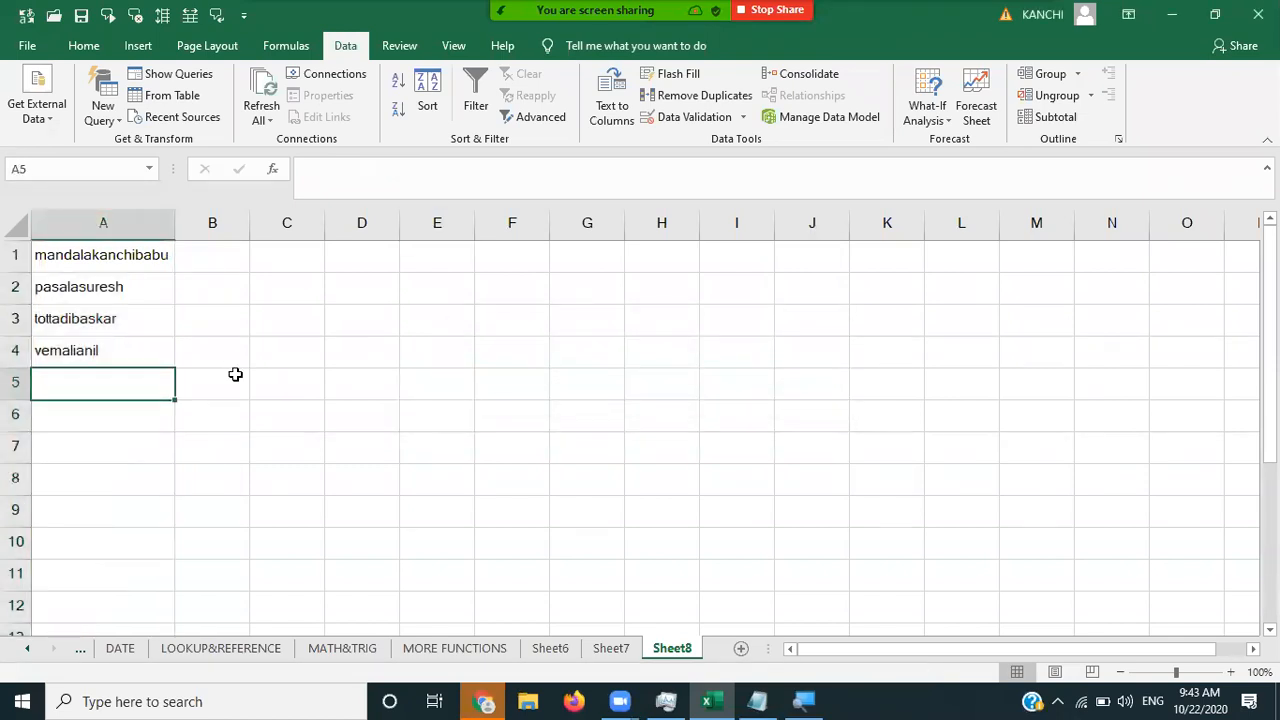
pyautogui.click(318, 307)
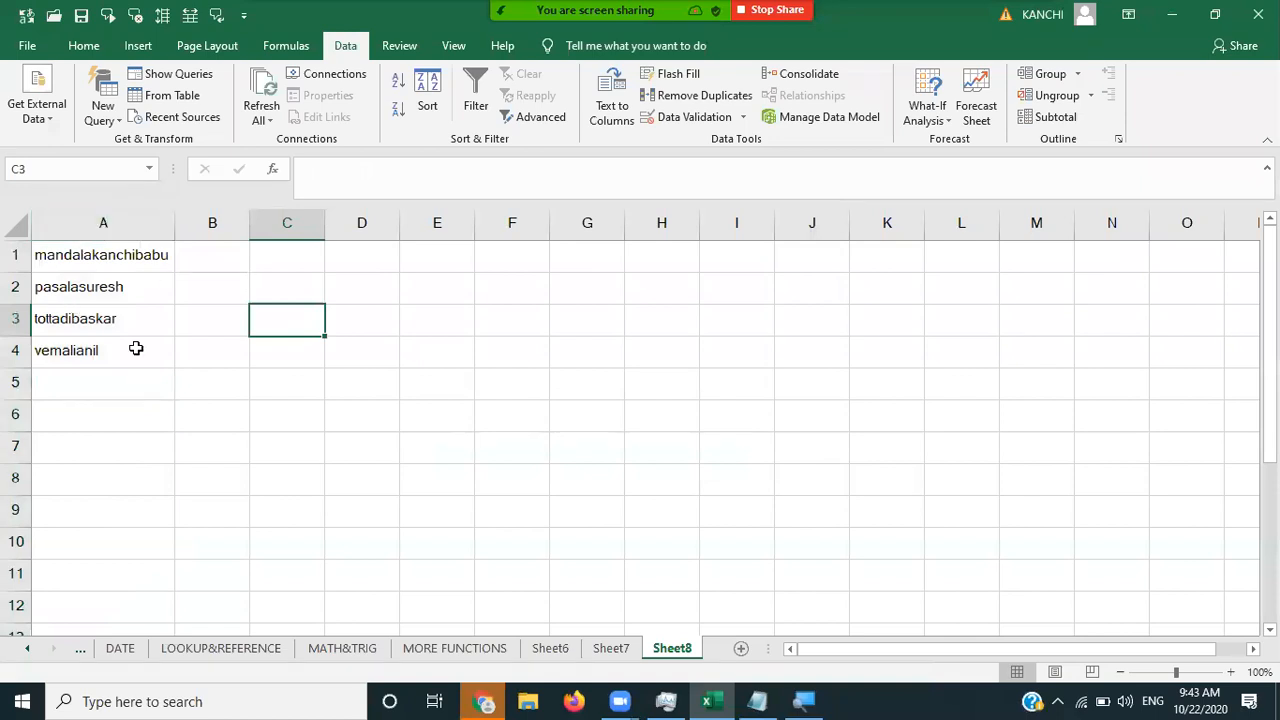
pyautogui.click(575, 341)
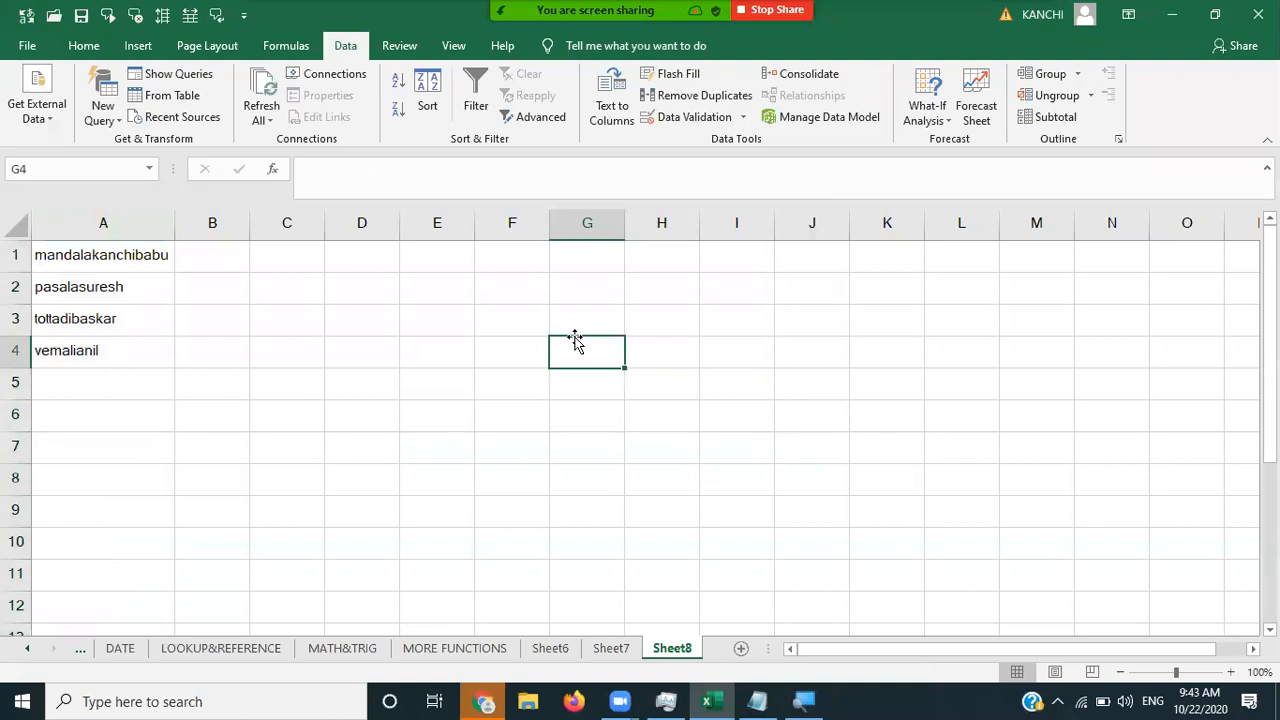
pyautogui.click(587, 26)
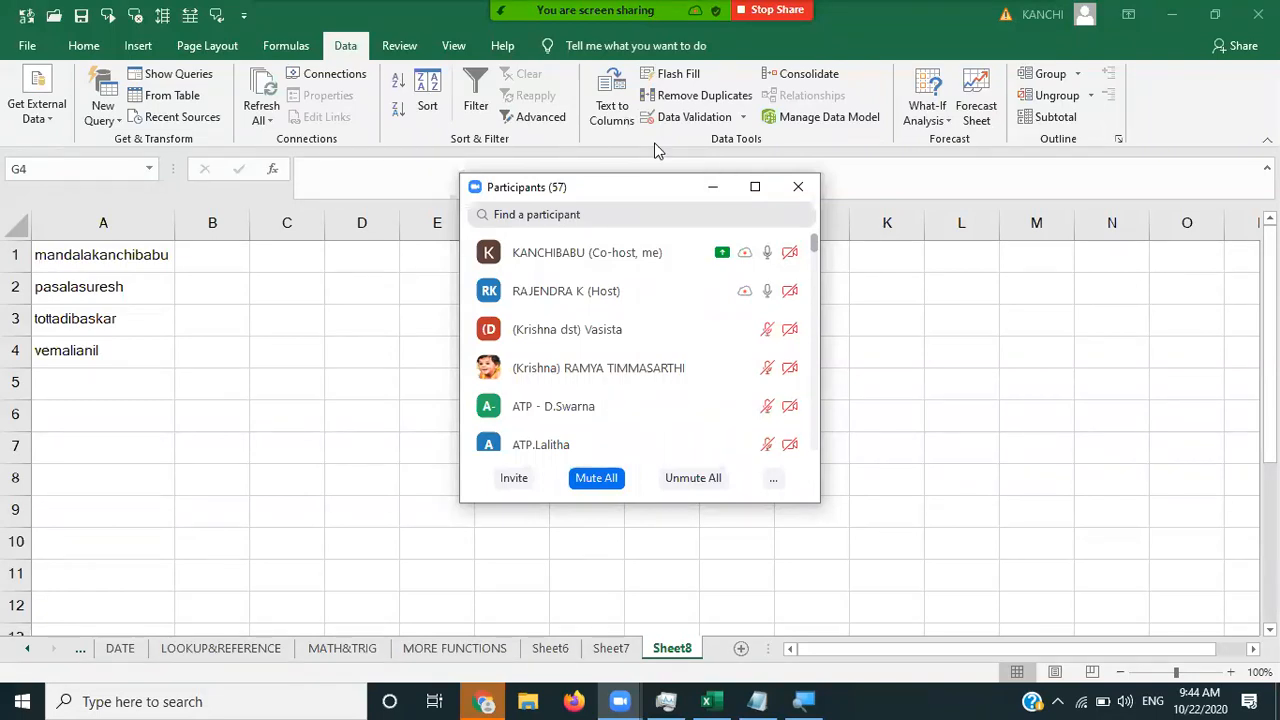
pyautogui.hotkey('alt', 'a')
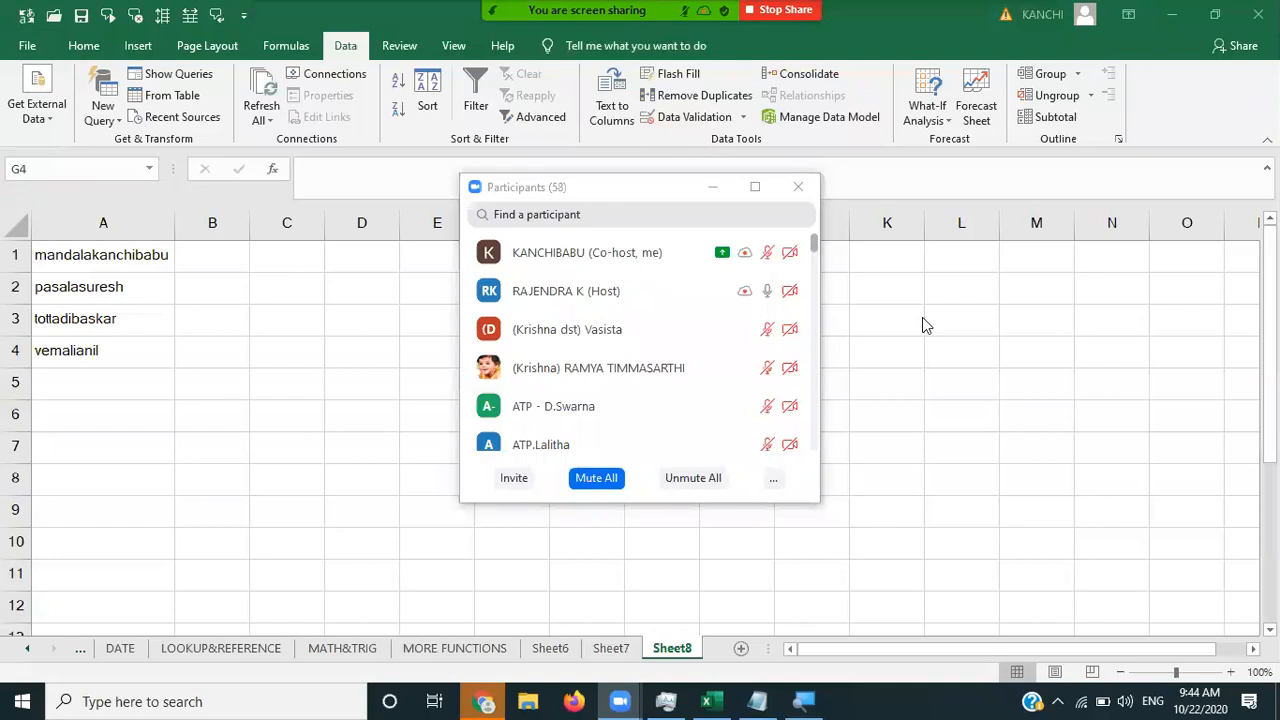
pyautogui.click(712, 187)
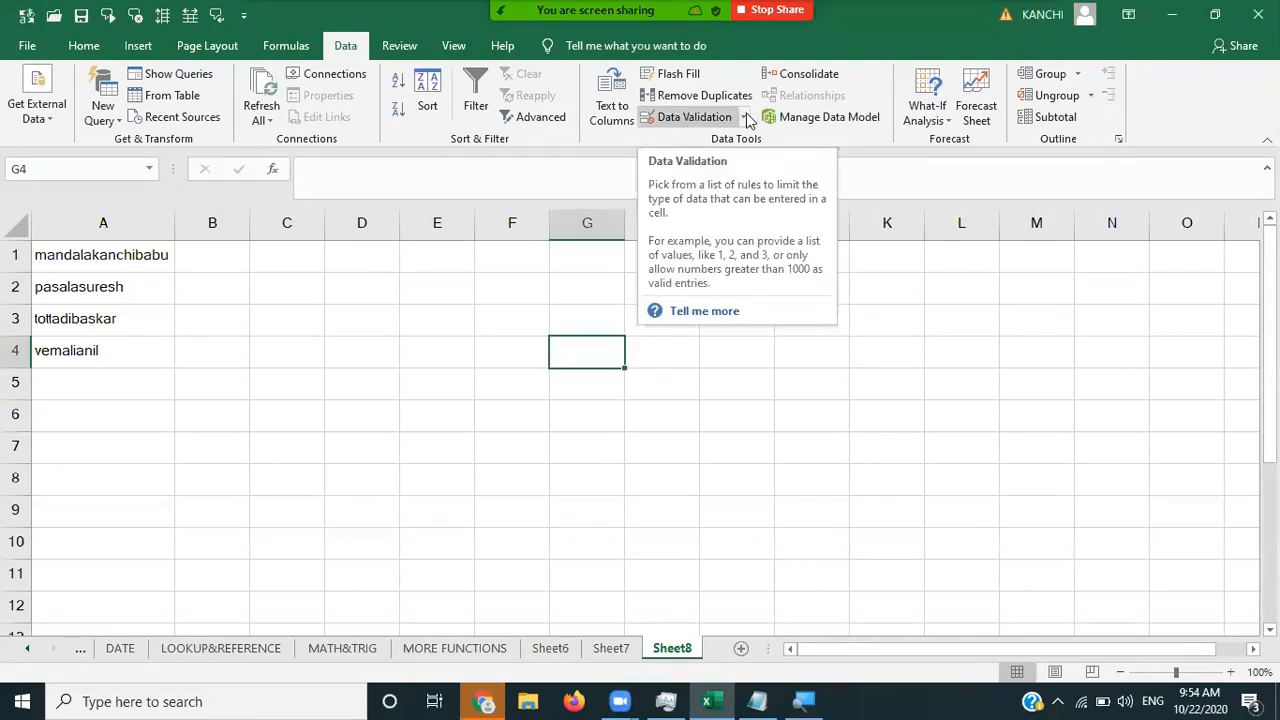
# - Close Data Validation unchanged and clear the names from A1:A4
pyautogui.click(746, 118)
pyautogui.click(714, 136)
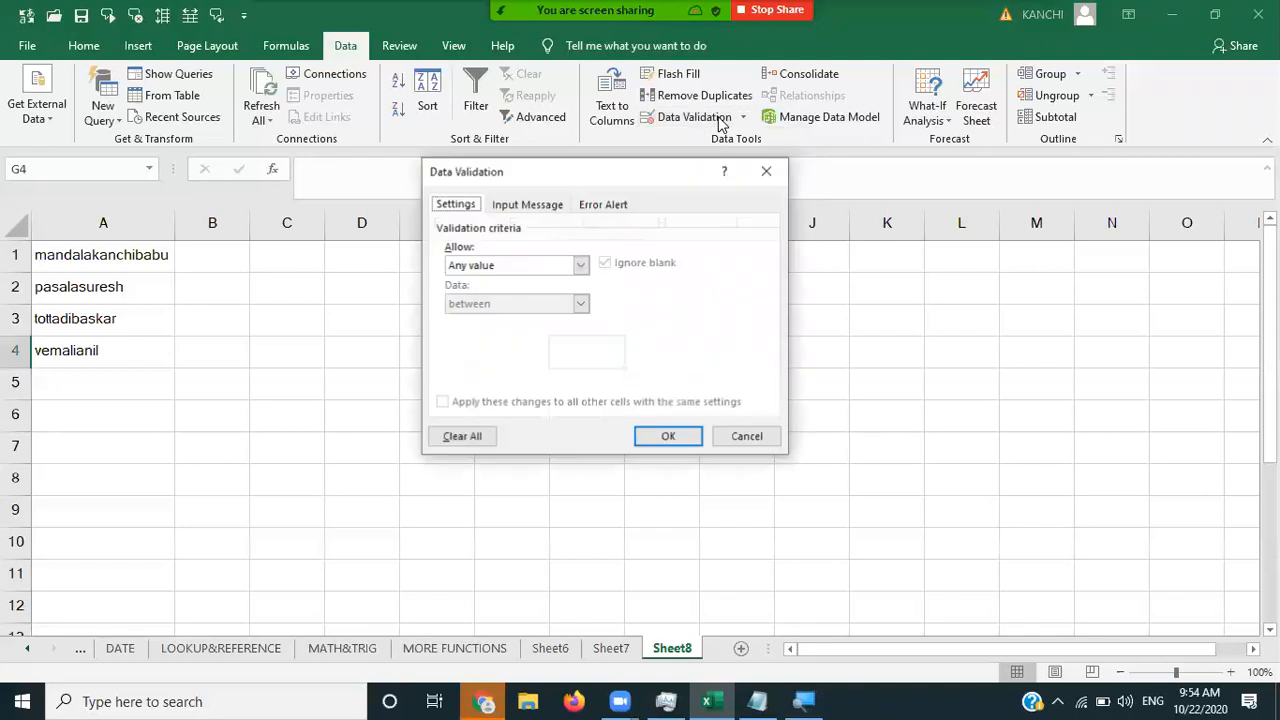
pyautogui.click(768, 172)
pyautogui.click(103, 252)
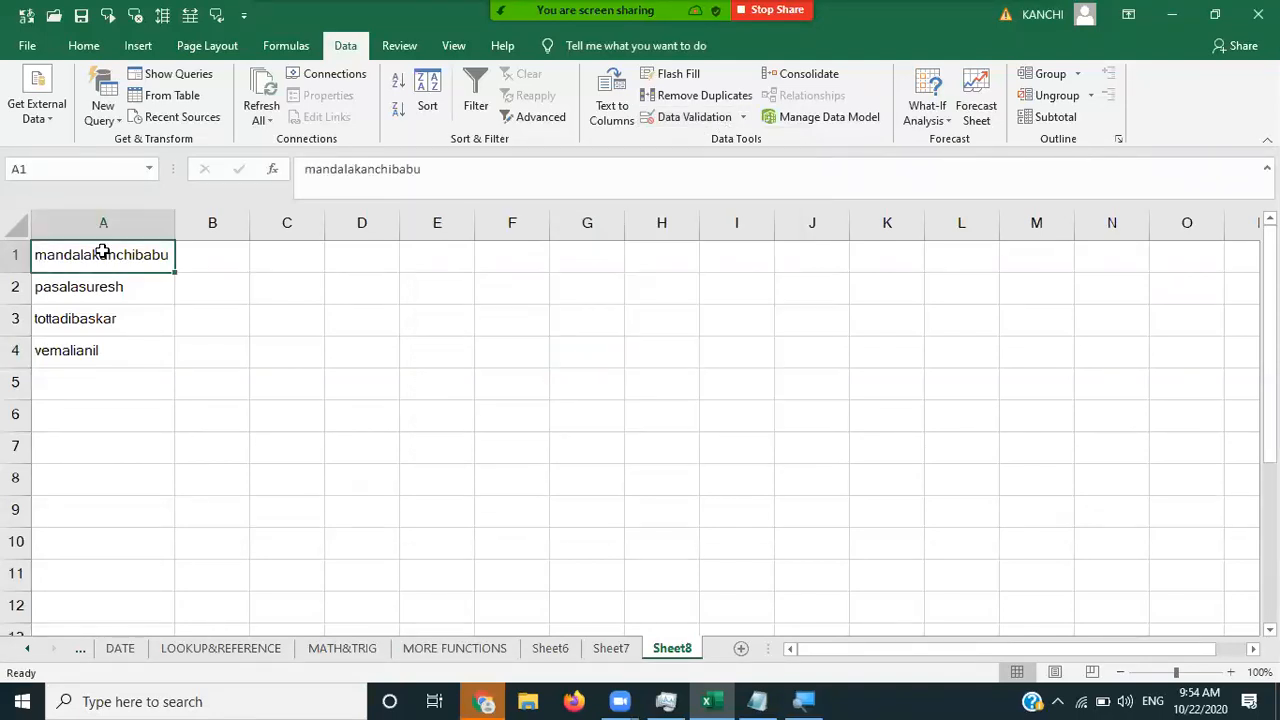
pyautogui.hotkey('ctrl', 'shift', 'Down')
pyautogui.press('Delete')
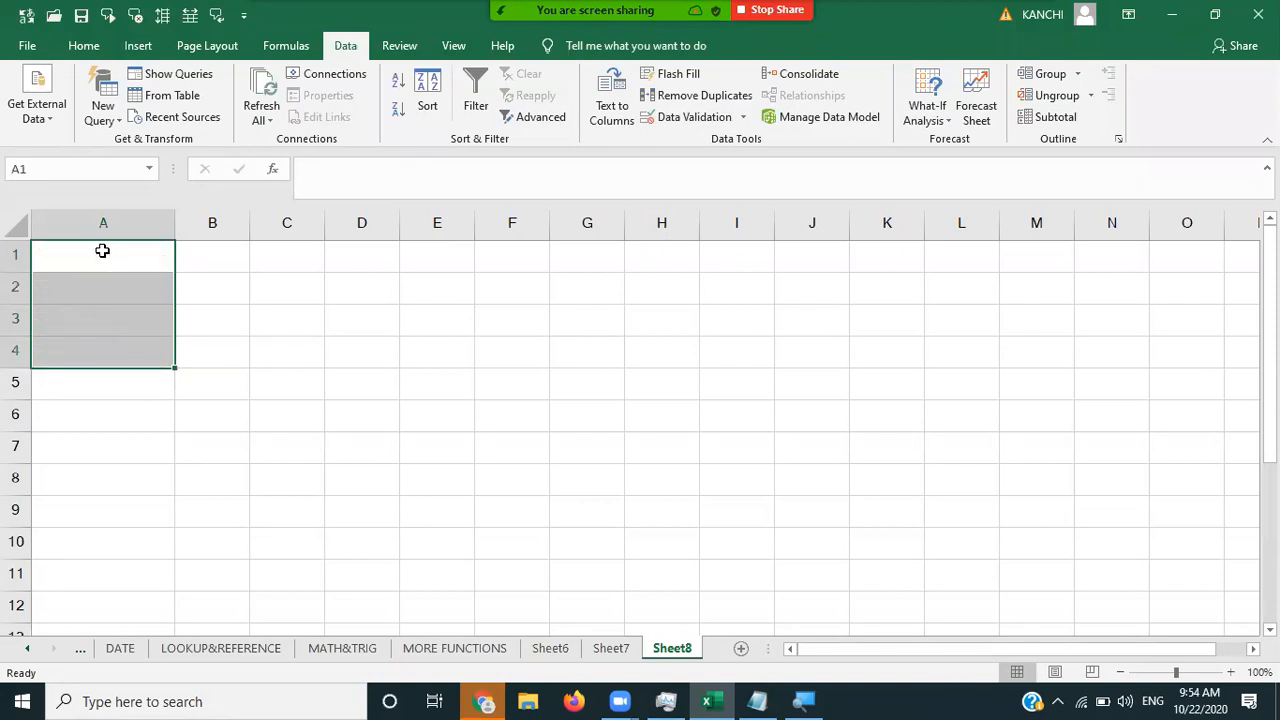
pyautogui.click(102, 251)
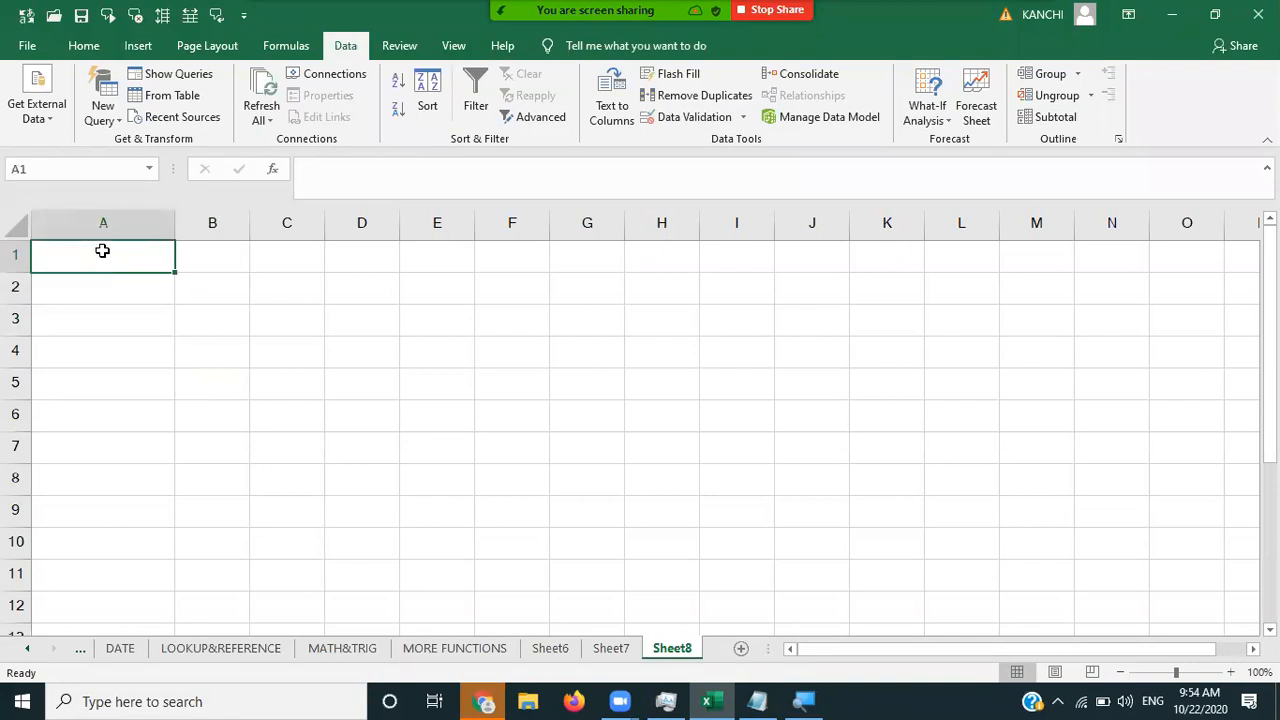
# - Give cell D3 a yellow fill
pyautogui.click(258, 337)
pyautogui.click(135, 260)
pyautogui.press('Right')
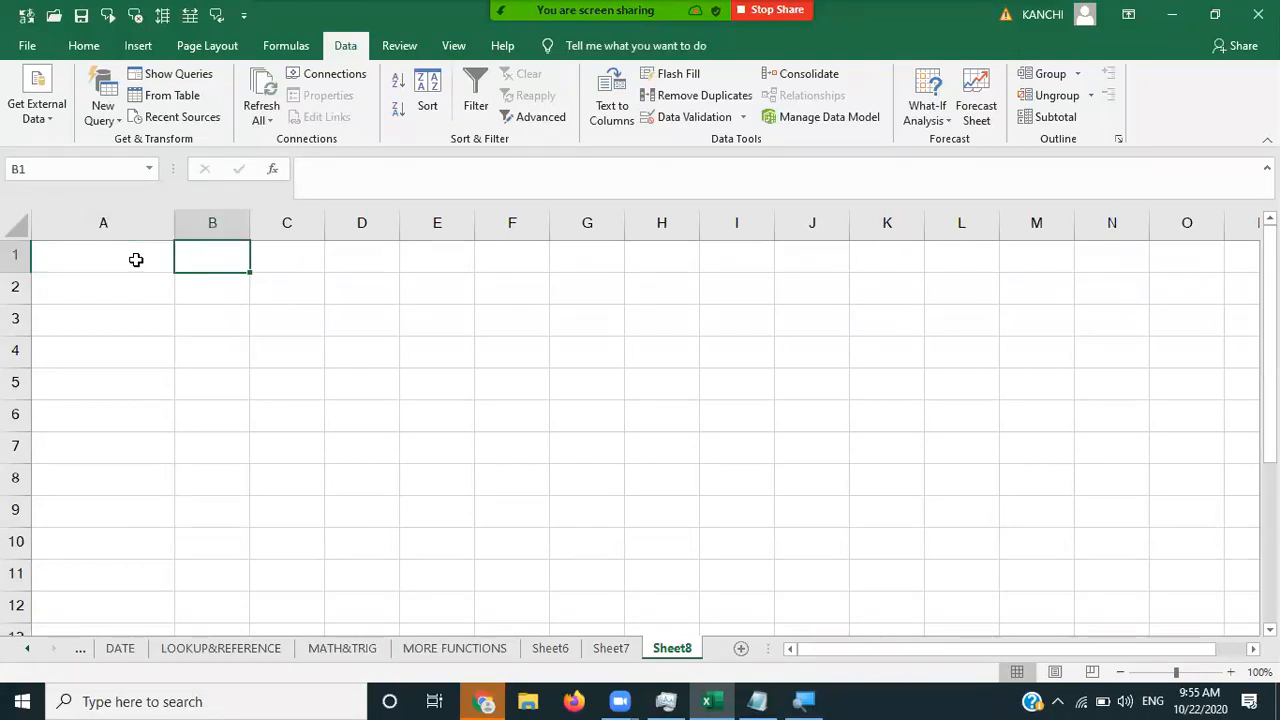
pyautogui.press('Right')
pyautogui.press('Right')
pyautogui.press('Down')
pyautogui.press('Down')
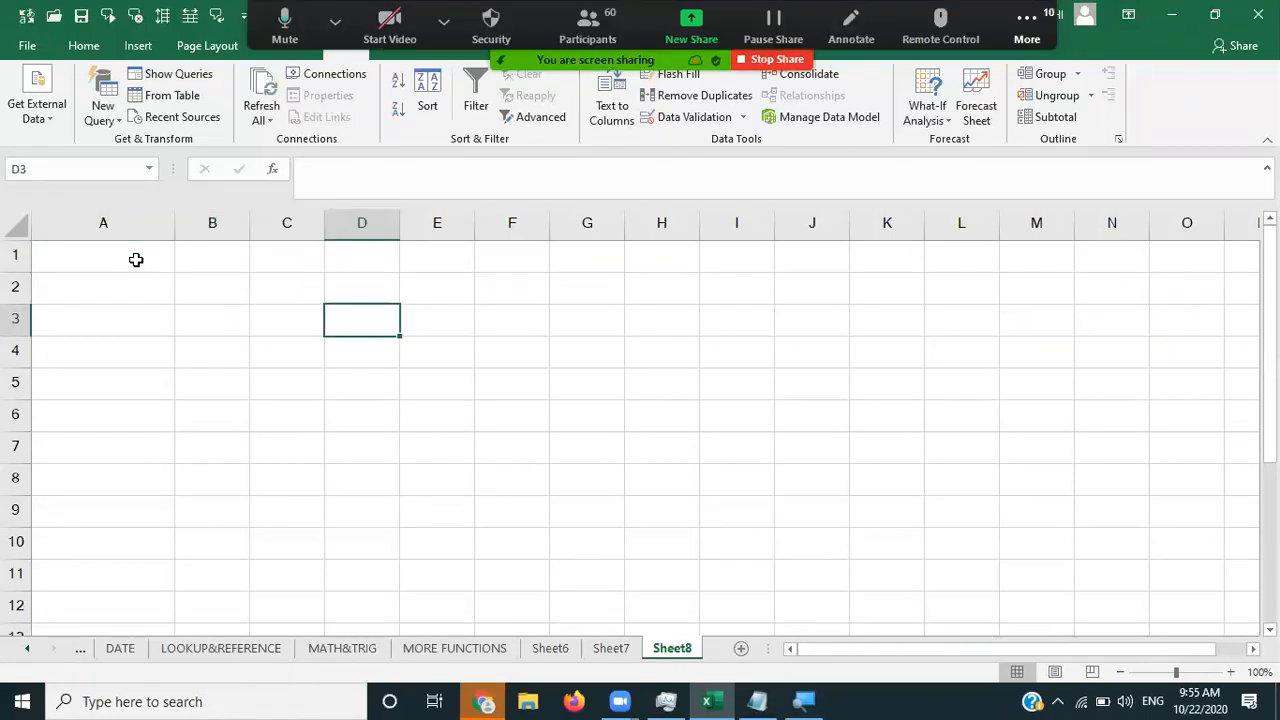
pyautogui.click(84, 45)
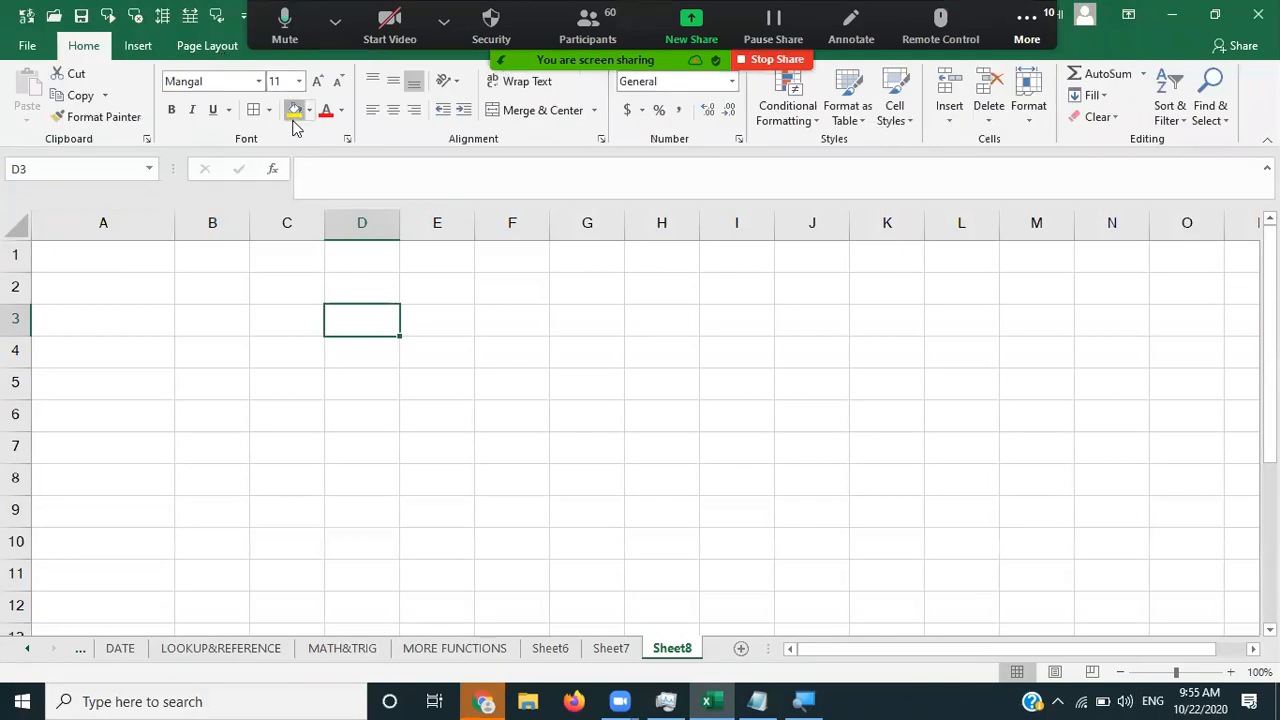
pyautogui.click(295, 112)
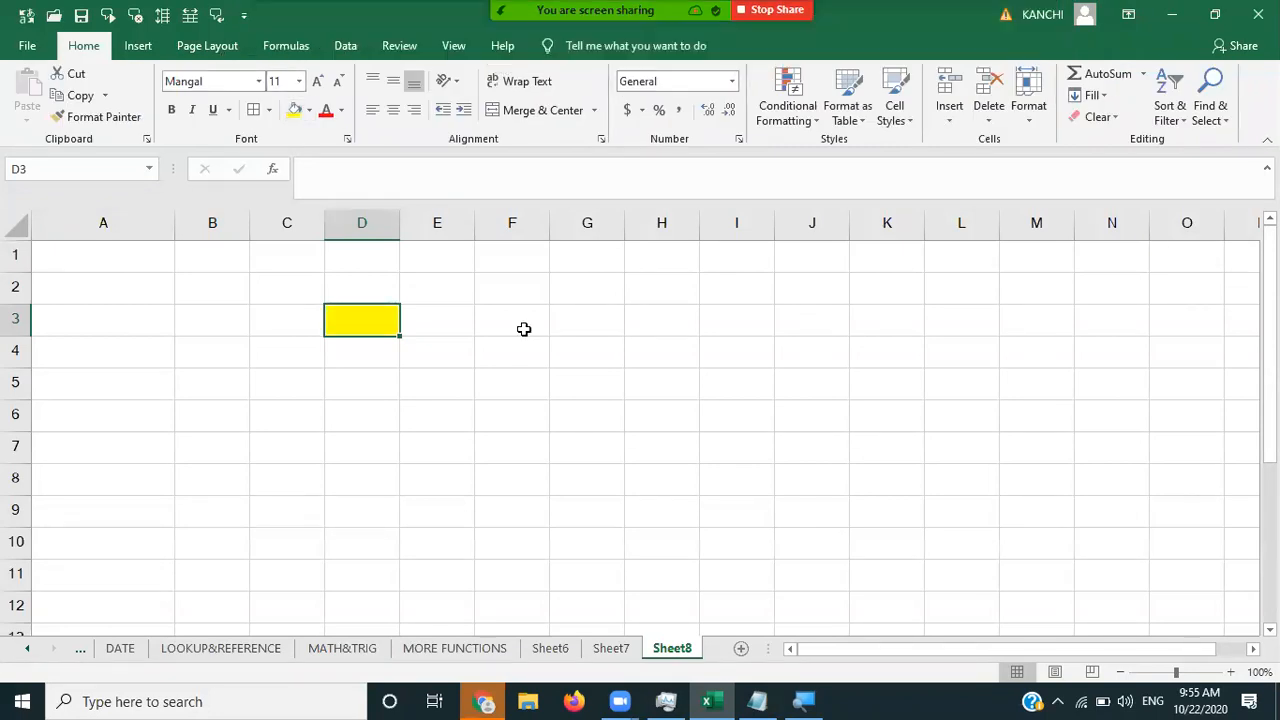
pyautogui.click(346, 50)
# - Add a Text length, equal to 4 data validation rule to D3
pyautogui.click(685, 117)
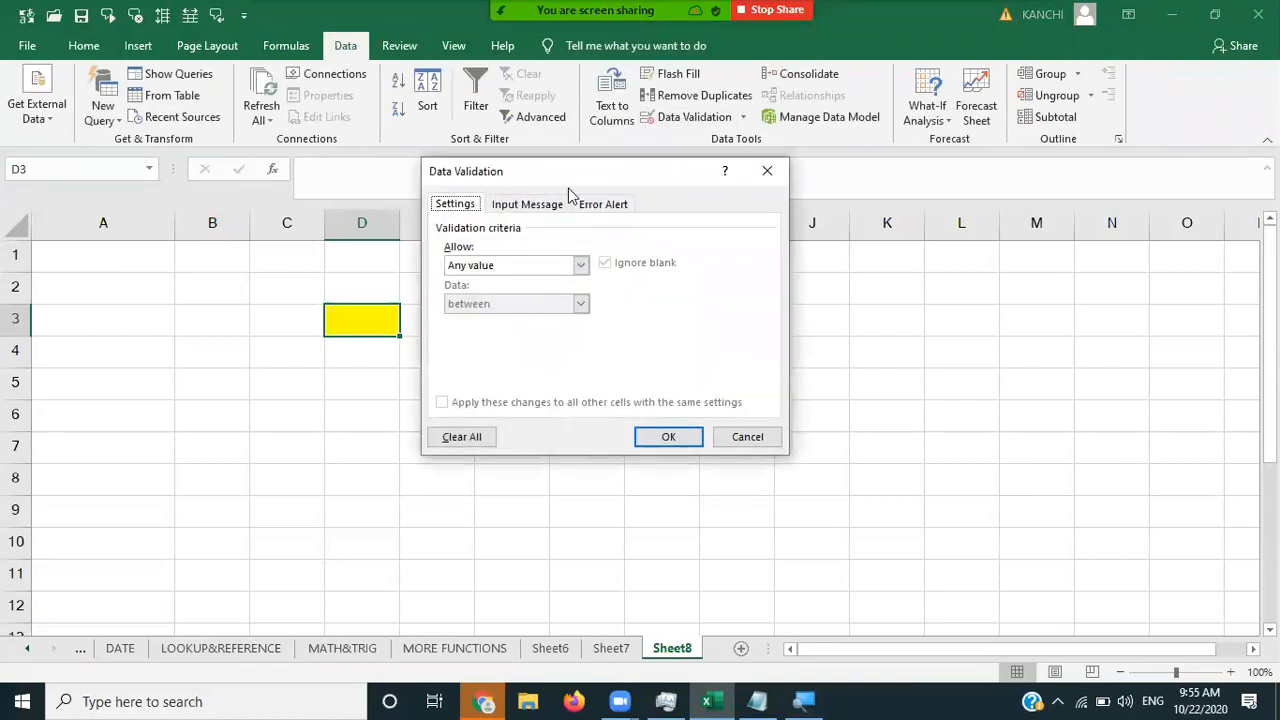
pyautogui.moveTo(675, 186); pyautogui.dragTo(729, 193)
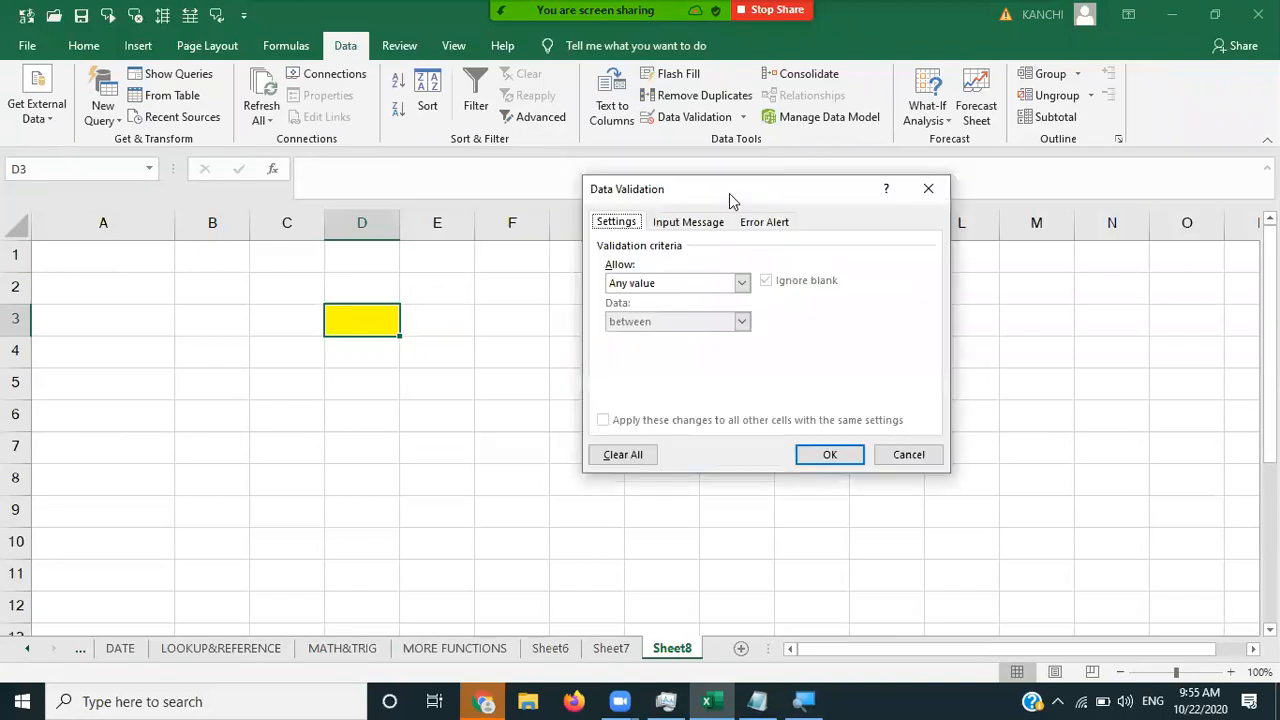
pyautogui.click(683, 287)
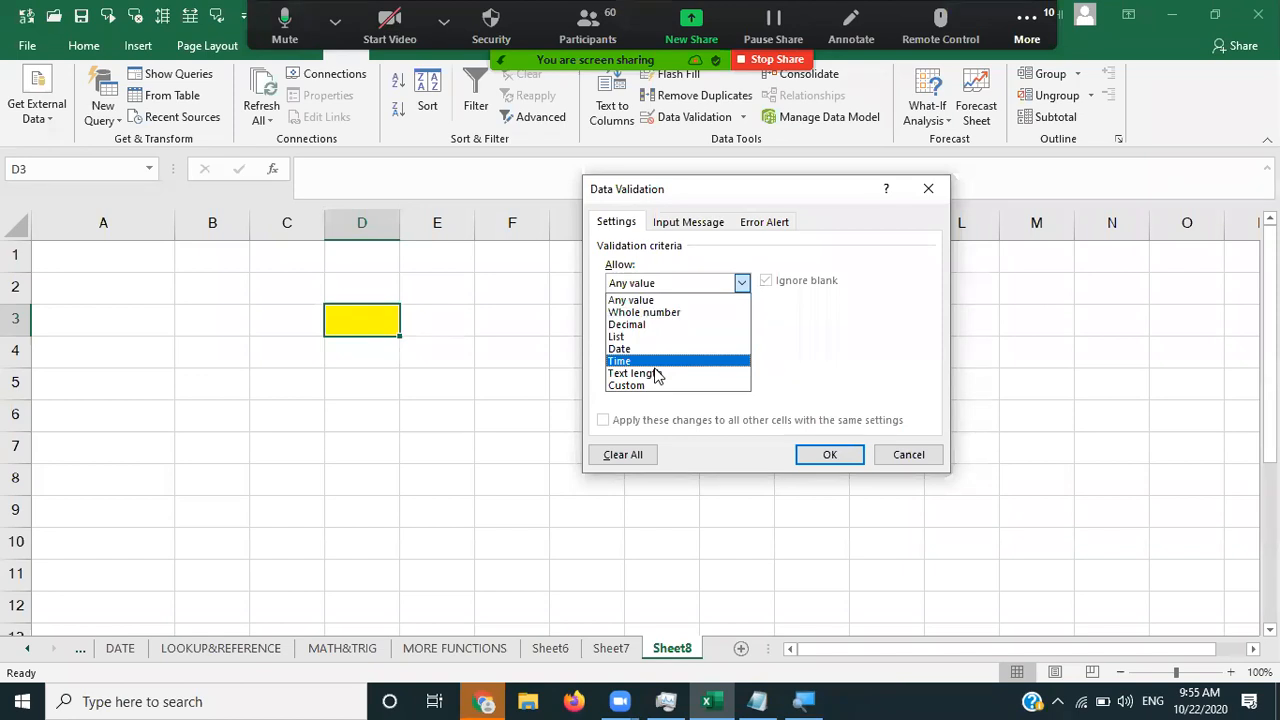
pyautogui.click(640, 373)
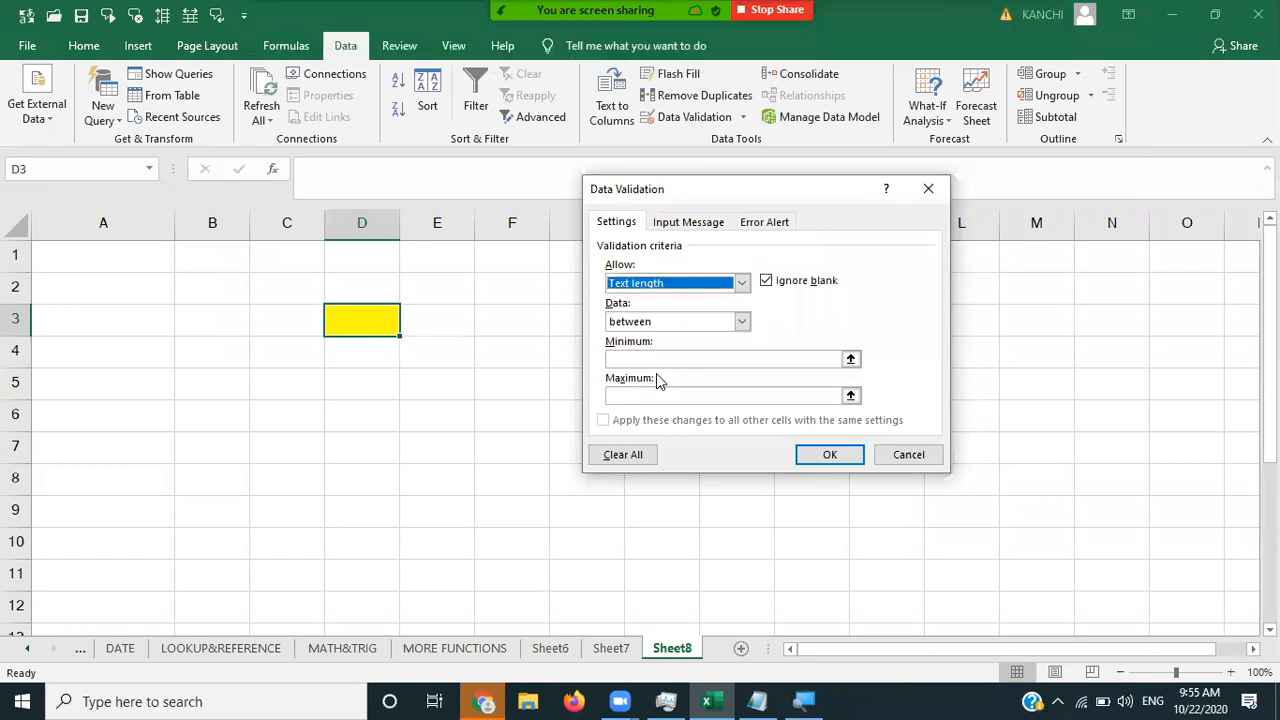
pyautogui.click(691, 323)
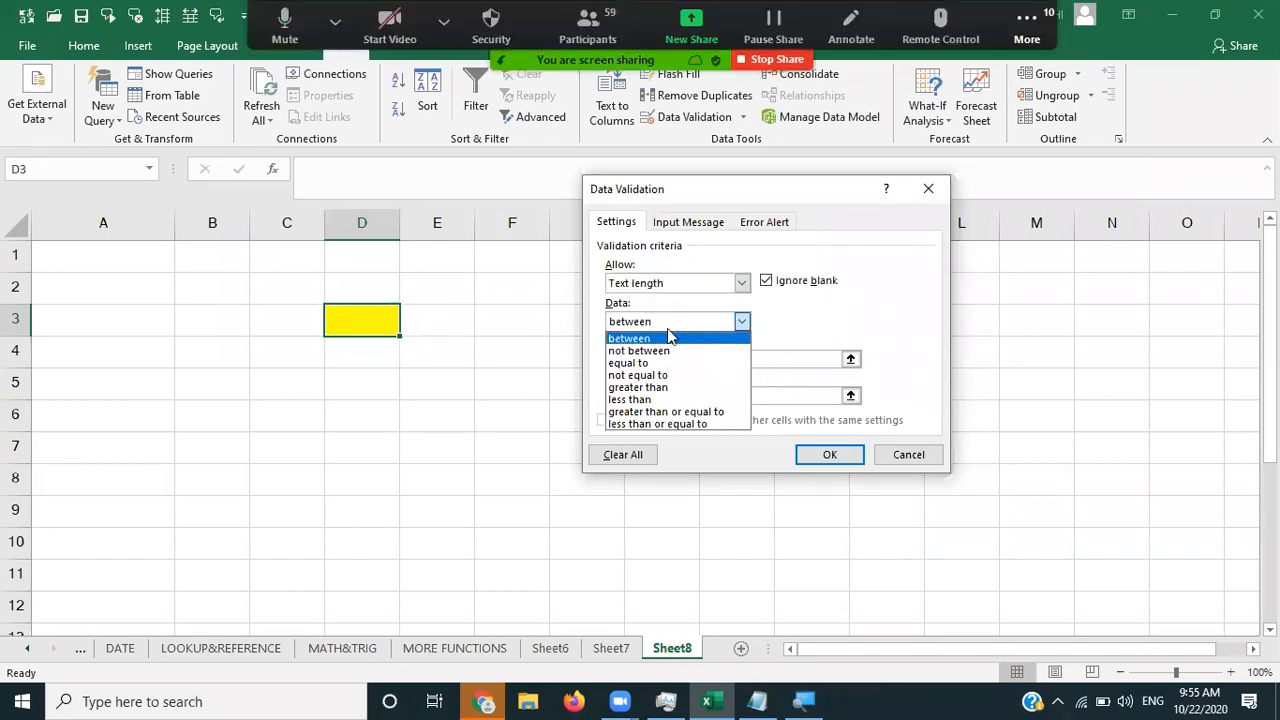
pyautogui.click(667, 321)
pyautogui.click(668, 322)
pyautogui.click(659, 363)
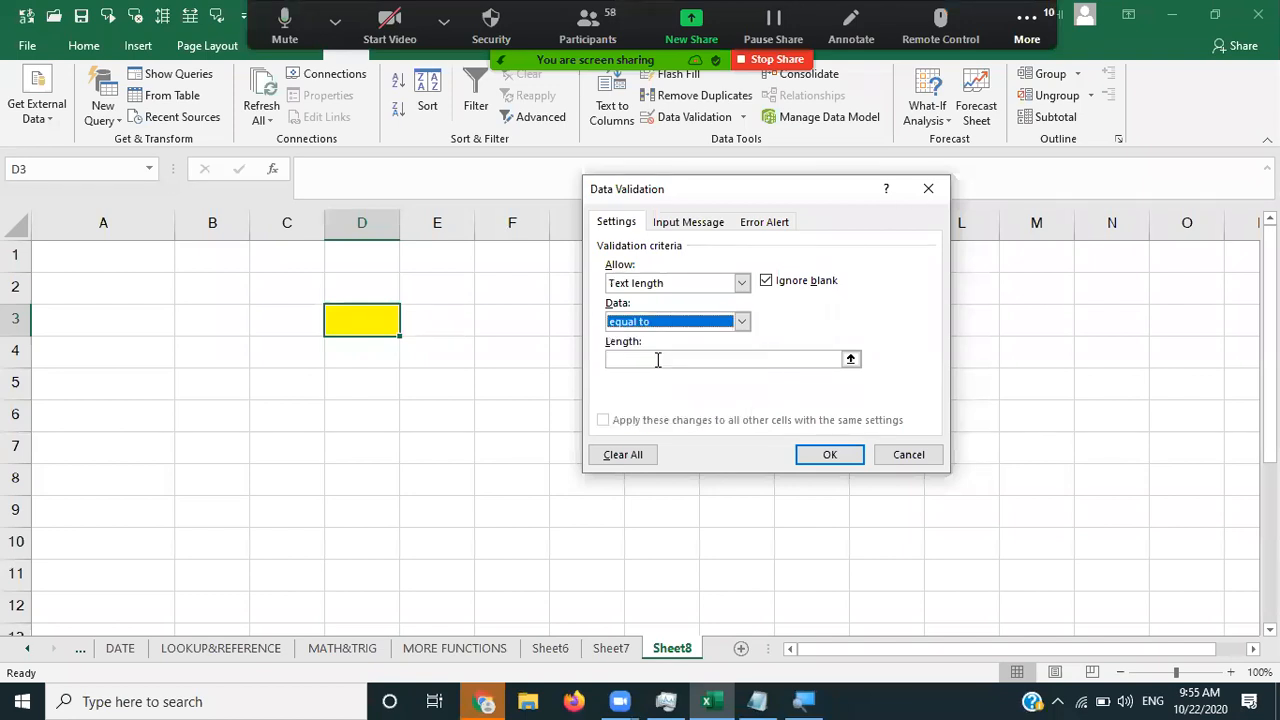
pyautogui.click(665, 358)
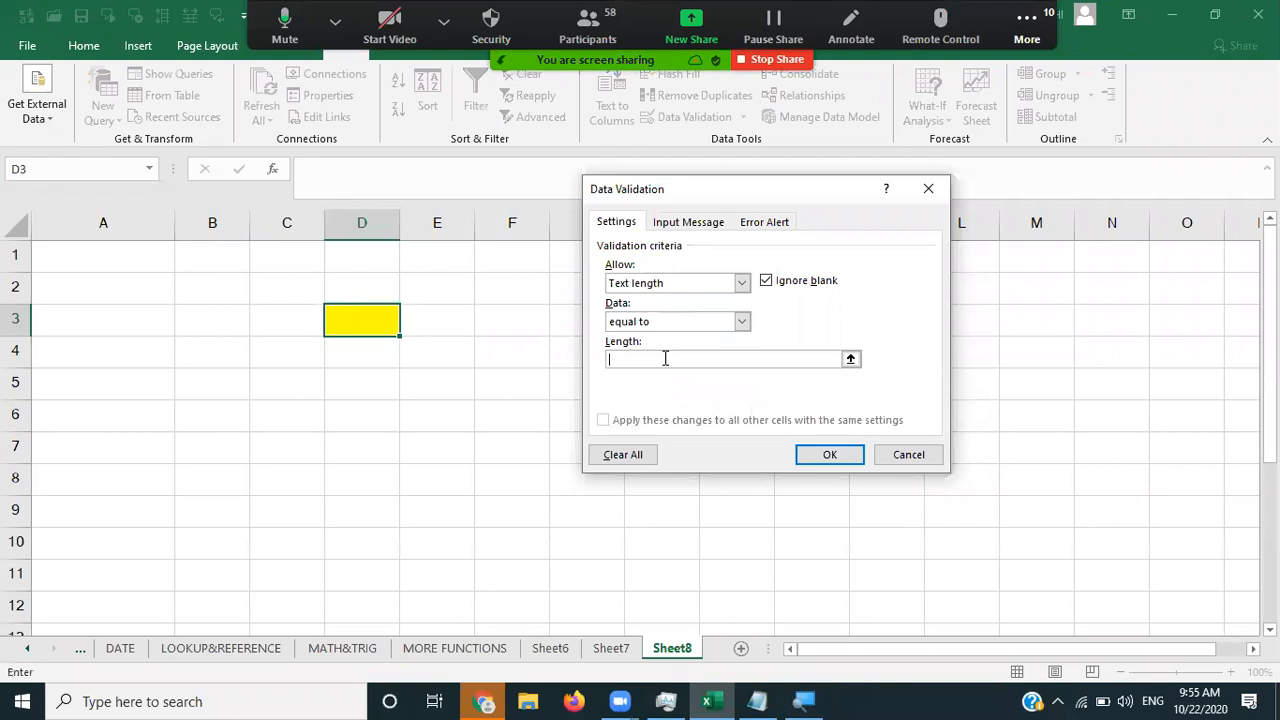
pyautogui.write('4')
pyautogui.click(812, 452)
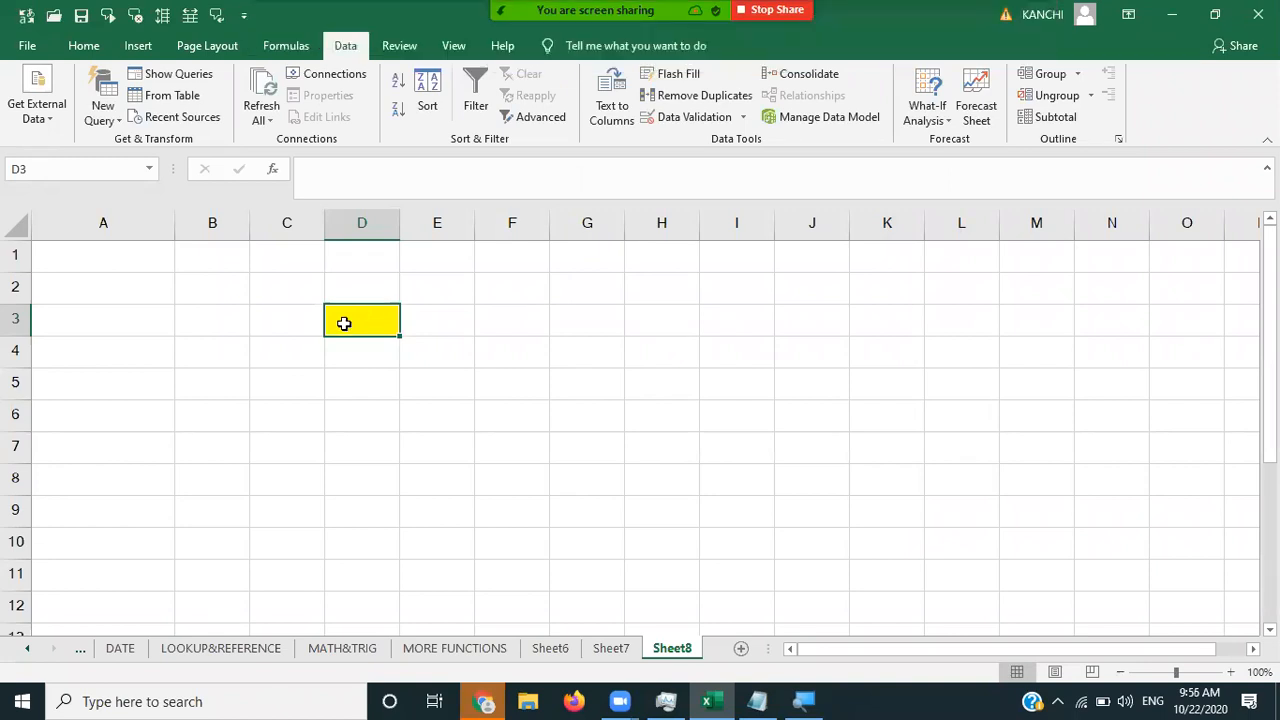
# - Try a long name in D3, retry after the rejection, and enter a four-letter name
pyautogui.write('ravi')
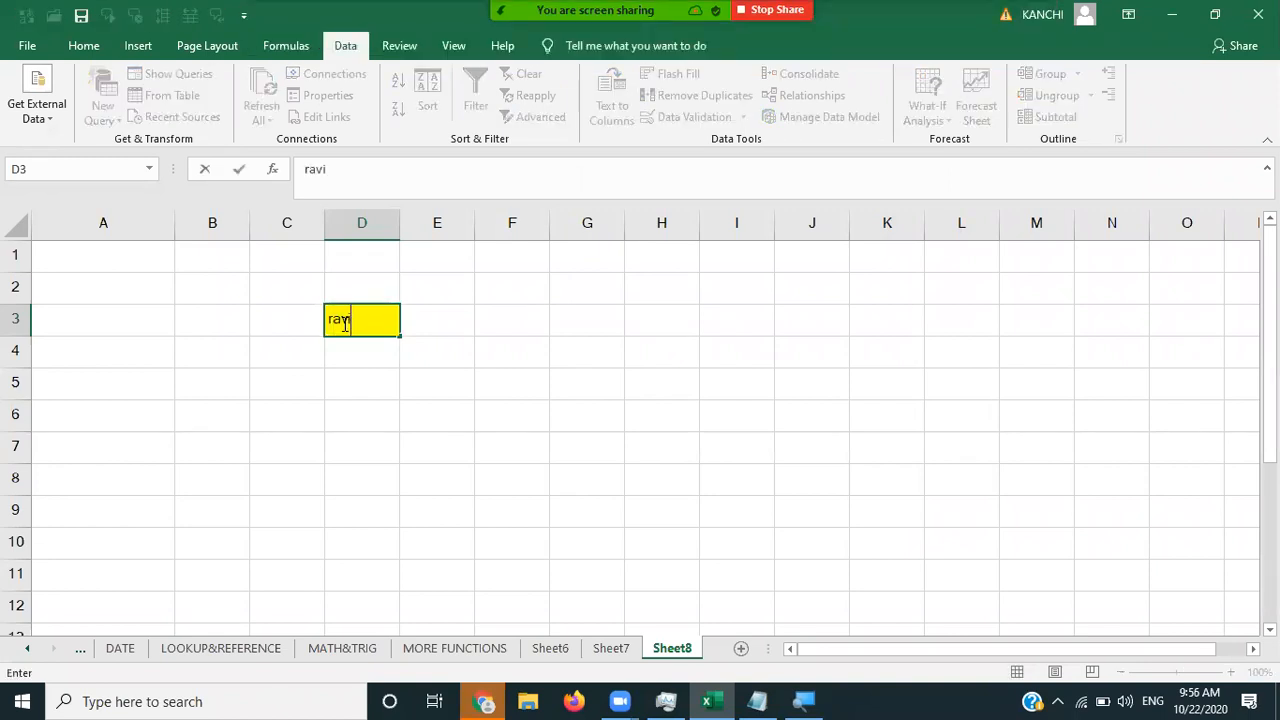
pyautogui.write('babu')
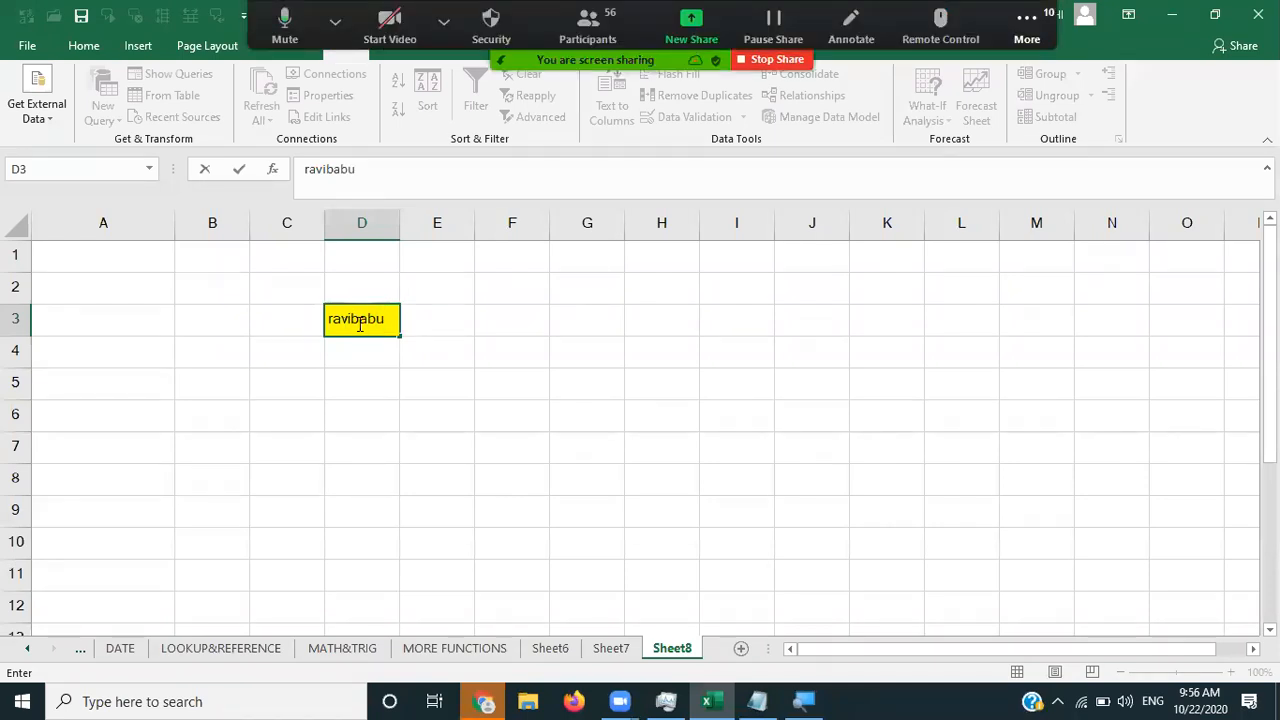
pyautogui.click(439, 318)
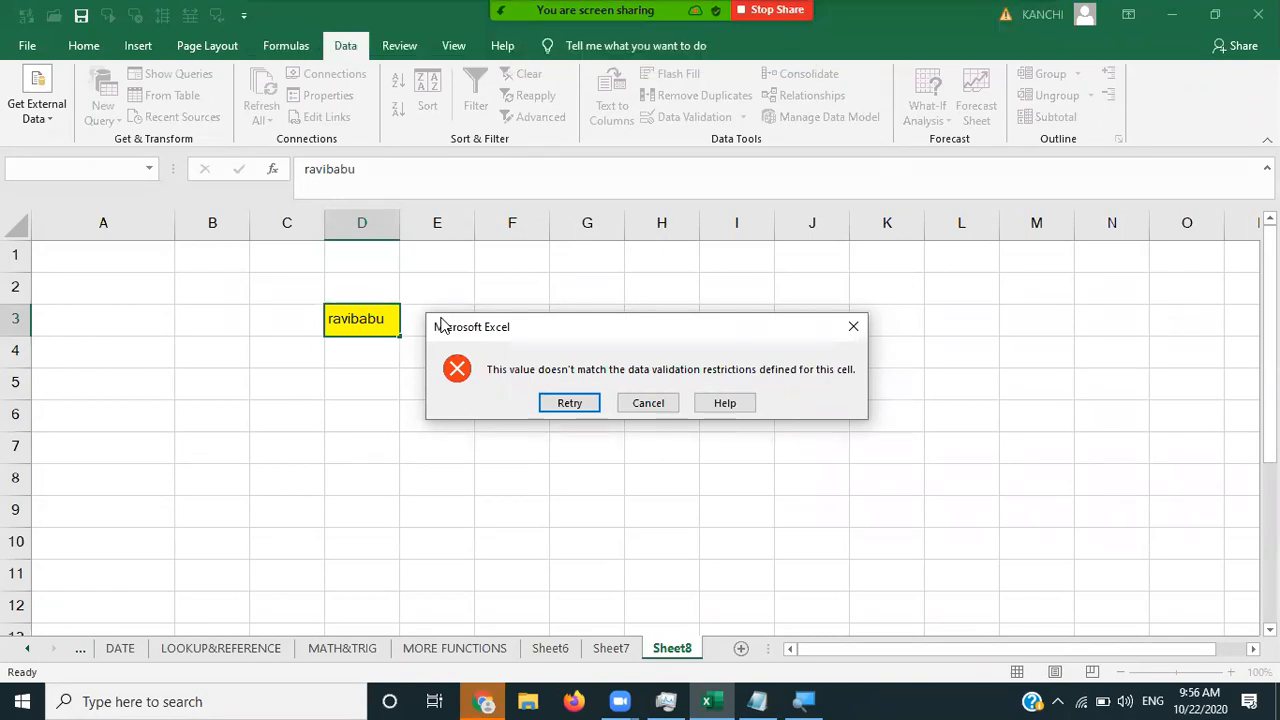
pyautogui.click(586, 400)
pyautogui.press('BackSpace')
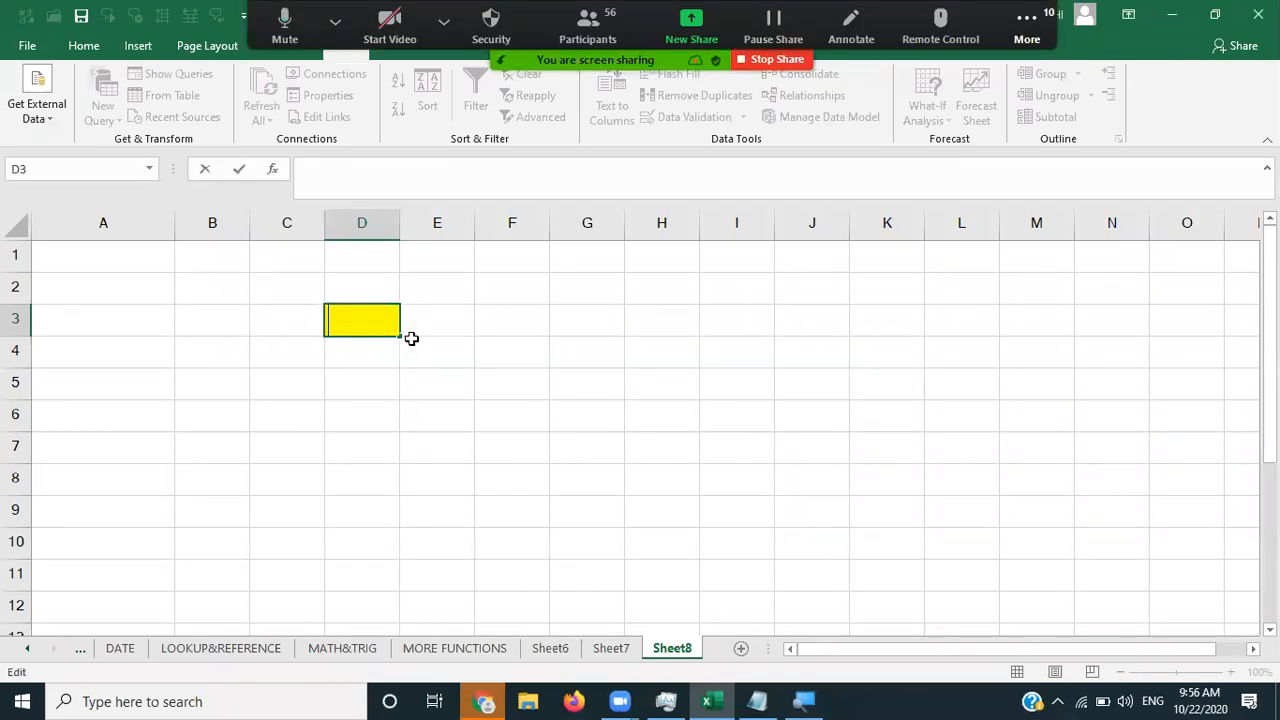
pyautogui.write('ravi')
pyautogui.press('Tab')
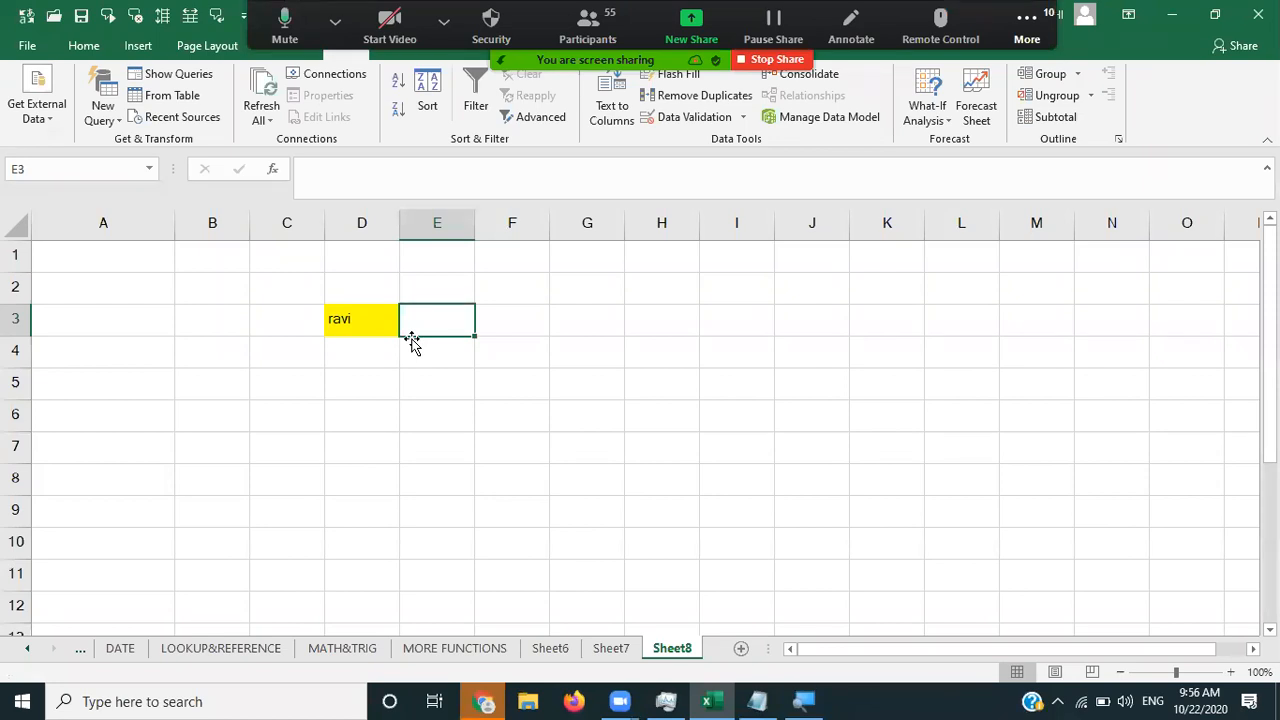
# - Confirm a three-letter entry in D3 is rejected and cancel it
pyautogui.click(352, 319)
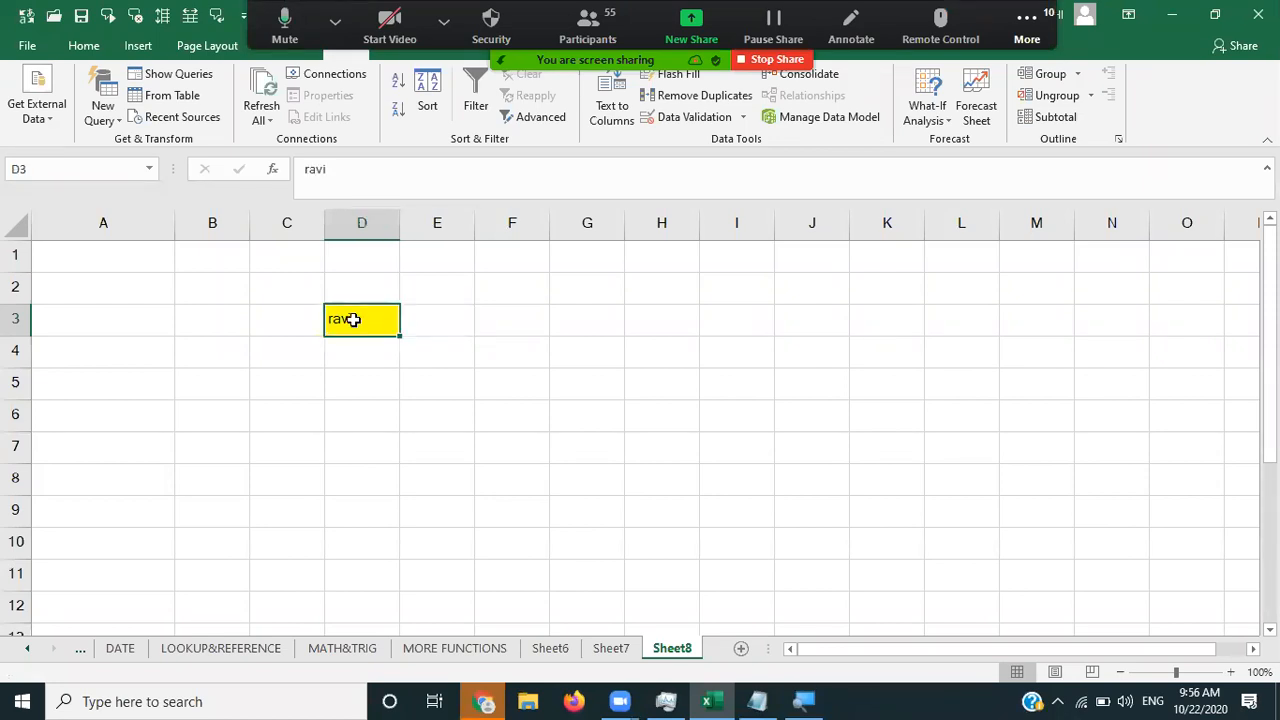
pyautogui.write('rav')
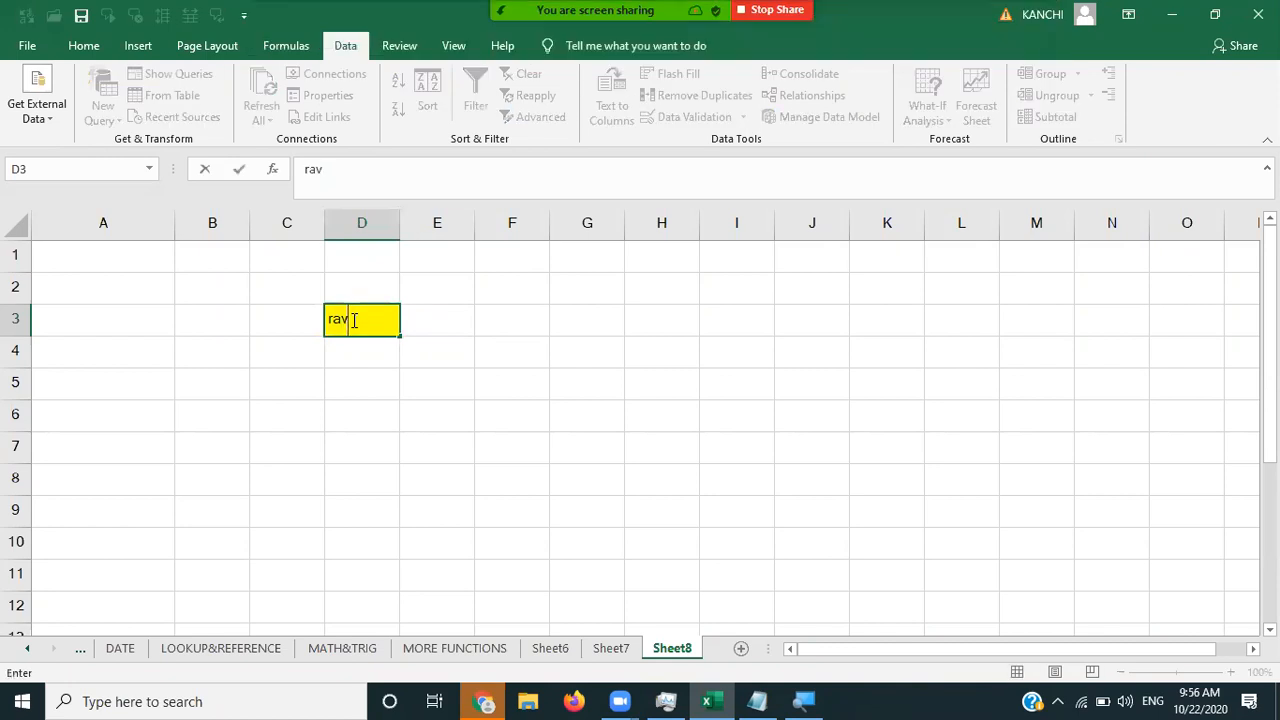
pyautogui.click(392, 338)
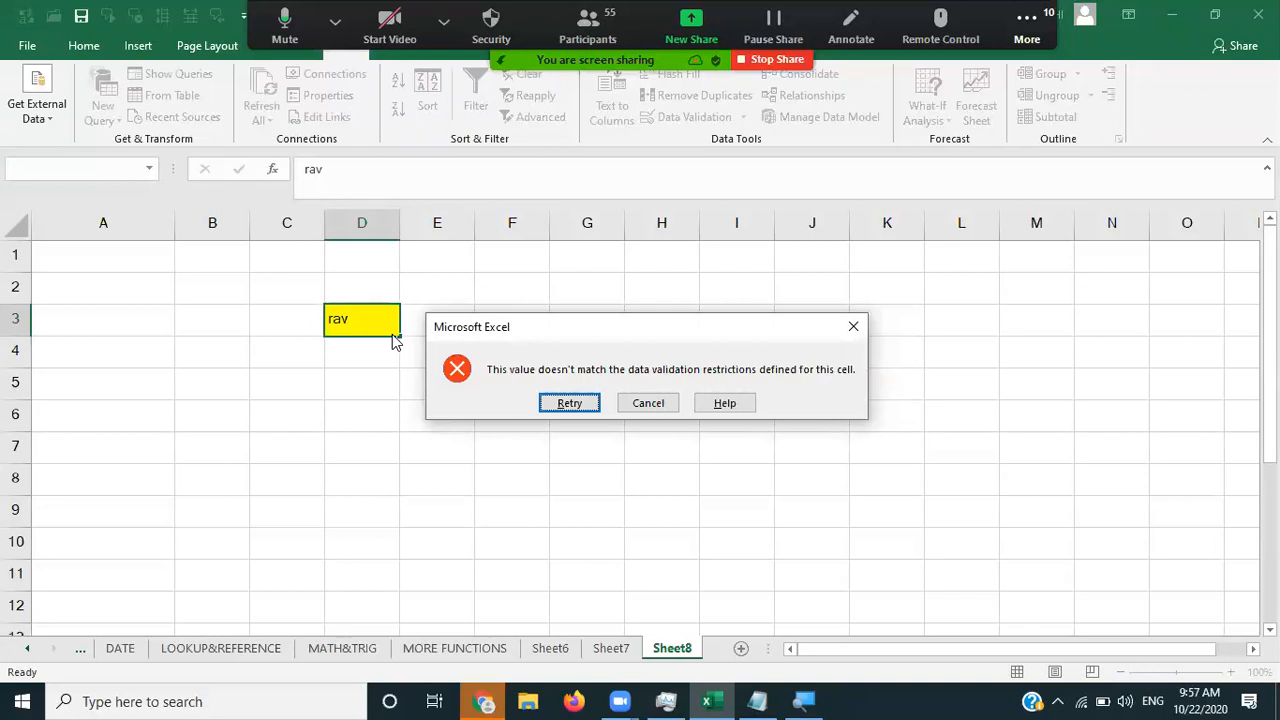
pyautogui.click(652, 404)
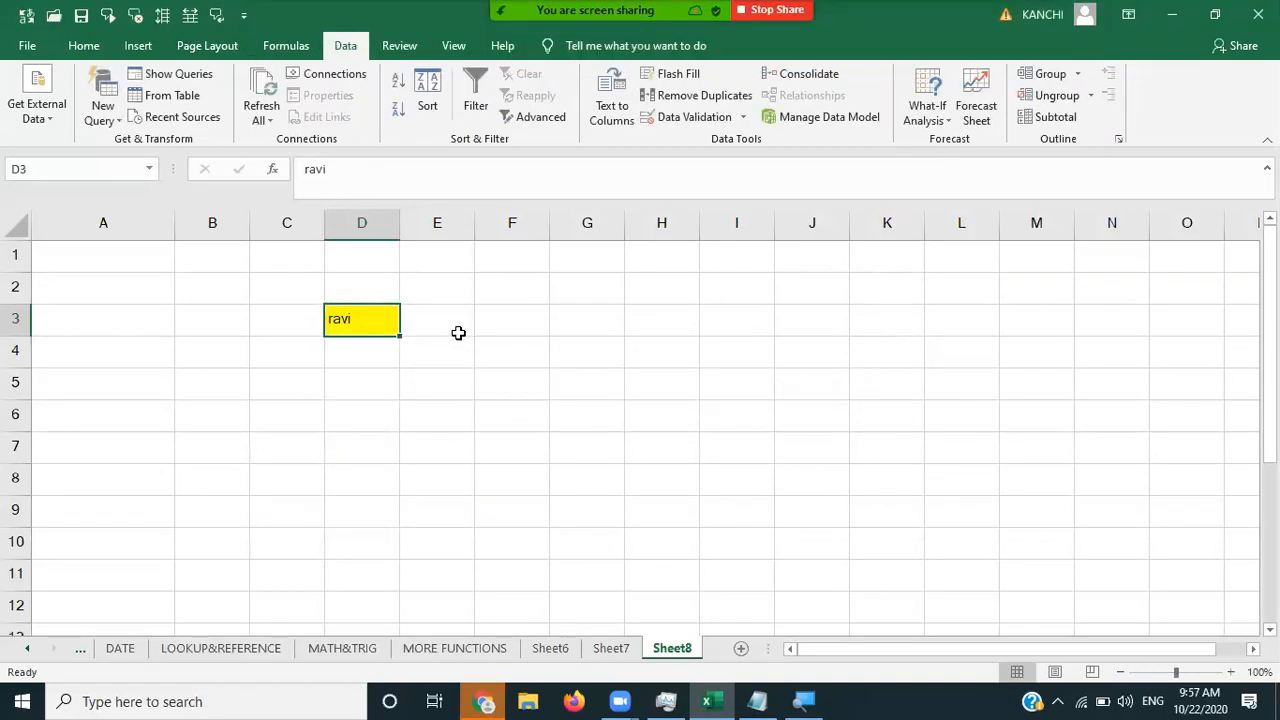
pyautogui.click(417, 333)
pyautogui.click(371, 331)
pyautogui.click(533, 321)
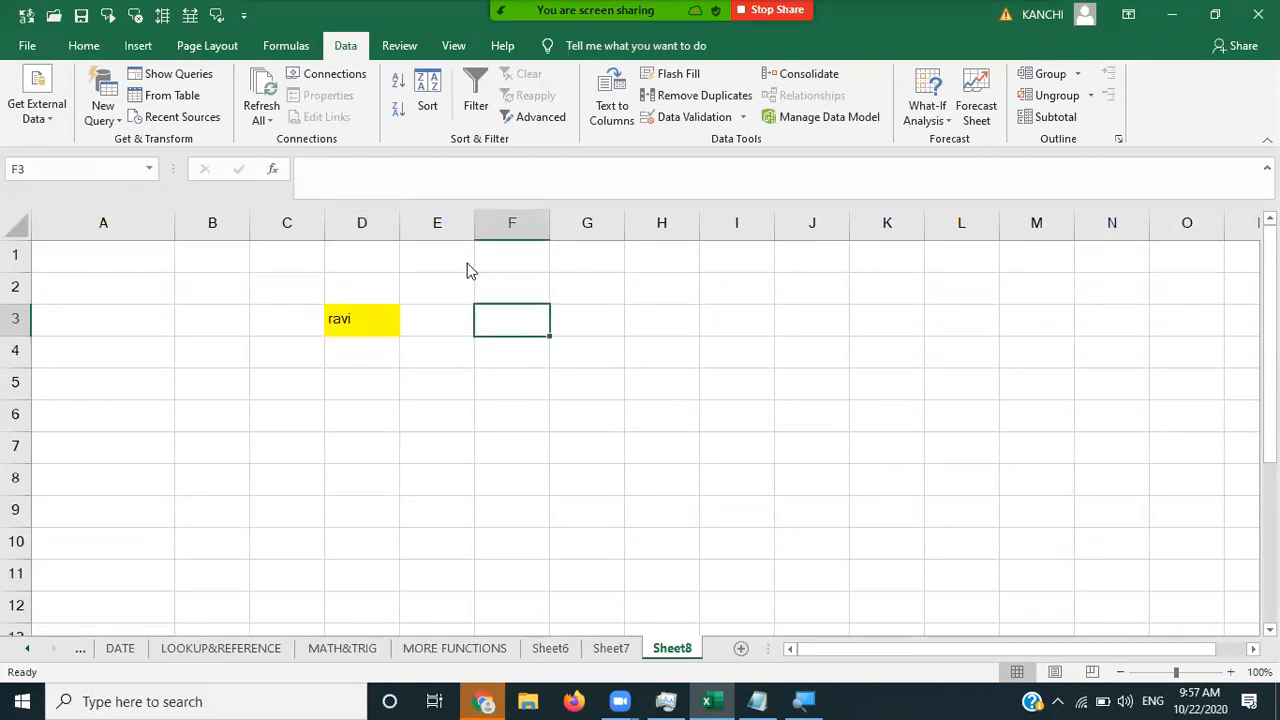
# - Add a Whole number, between 1 and 10 validation rule to F3
pyautogui.click(718, 120)
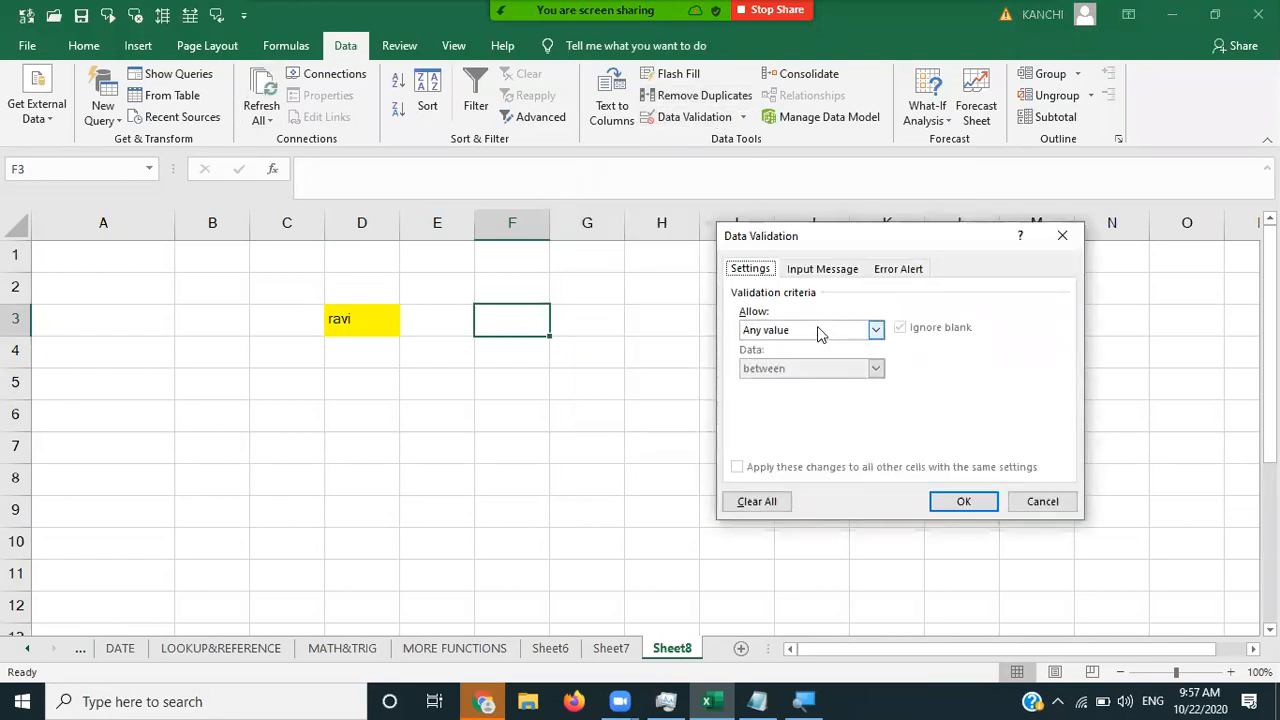
pyautogui.click(817, 330)
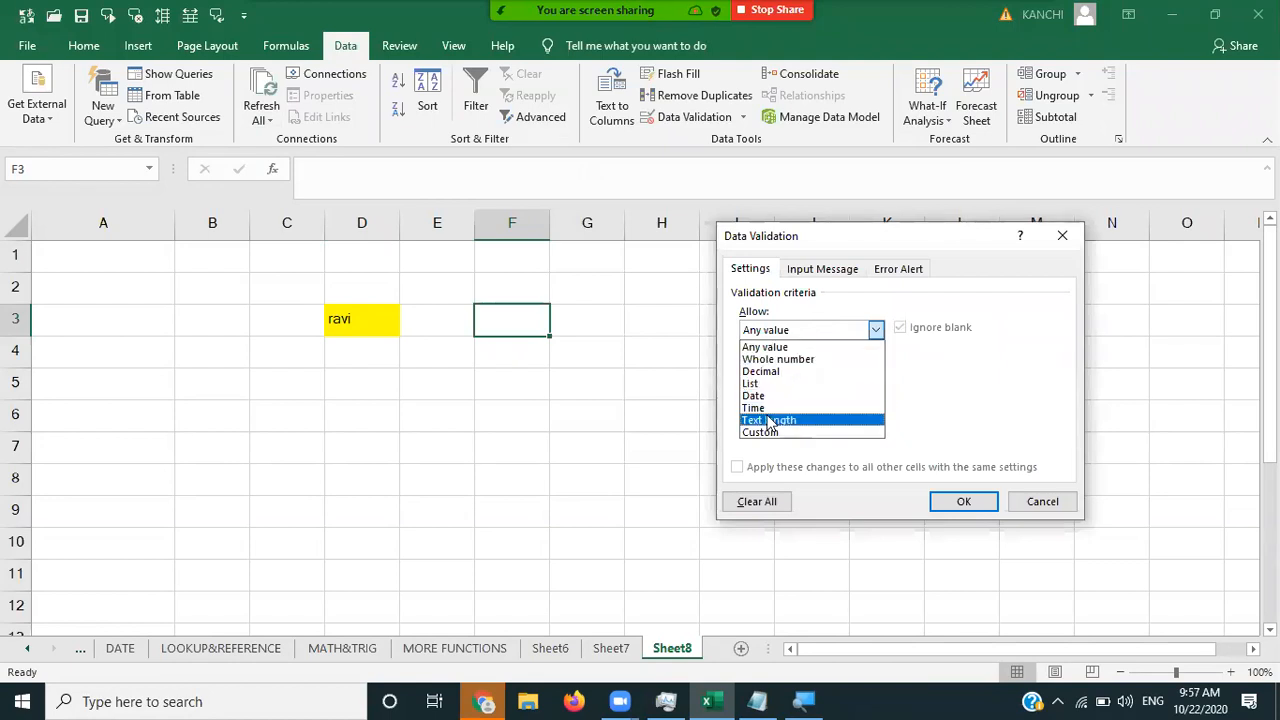
pyautogui.click(797, 362)
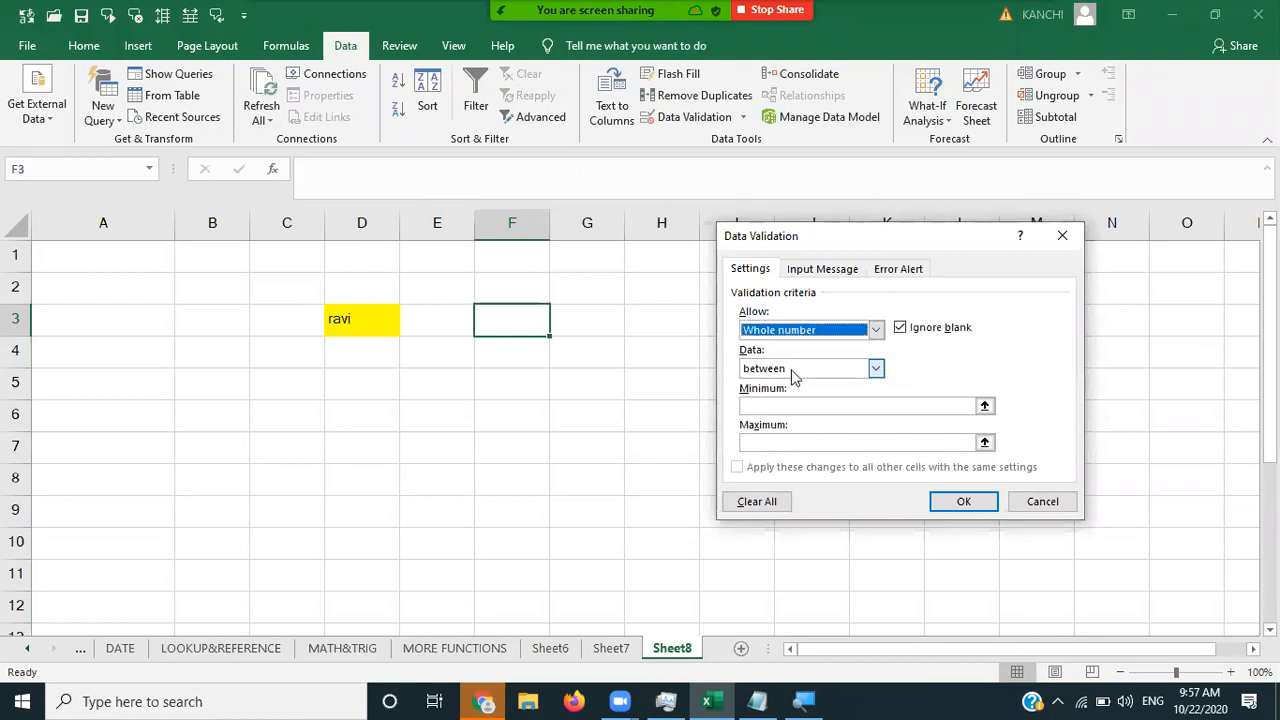
pyautogui.click(772, 408)
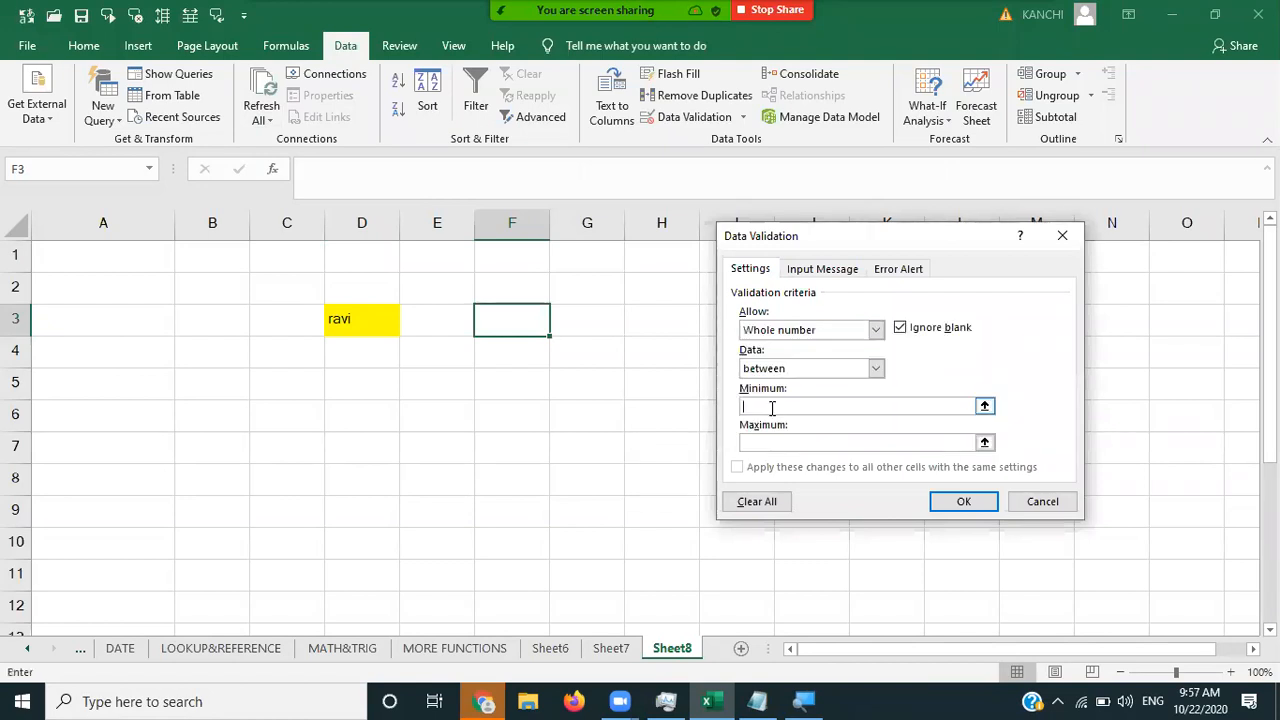
pyautogui.write('1')
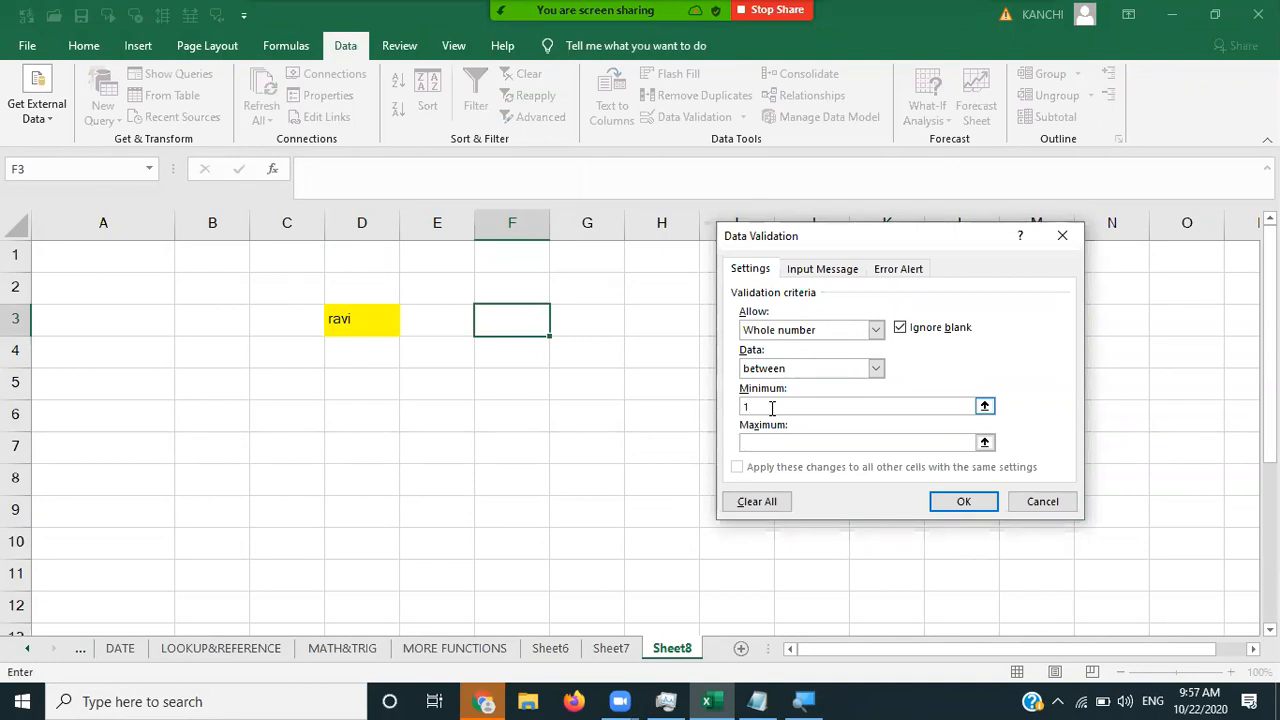
pyautogui.write('10')
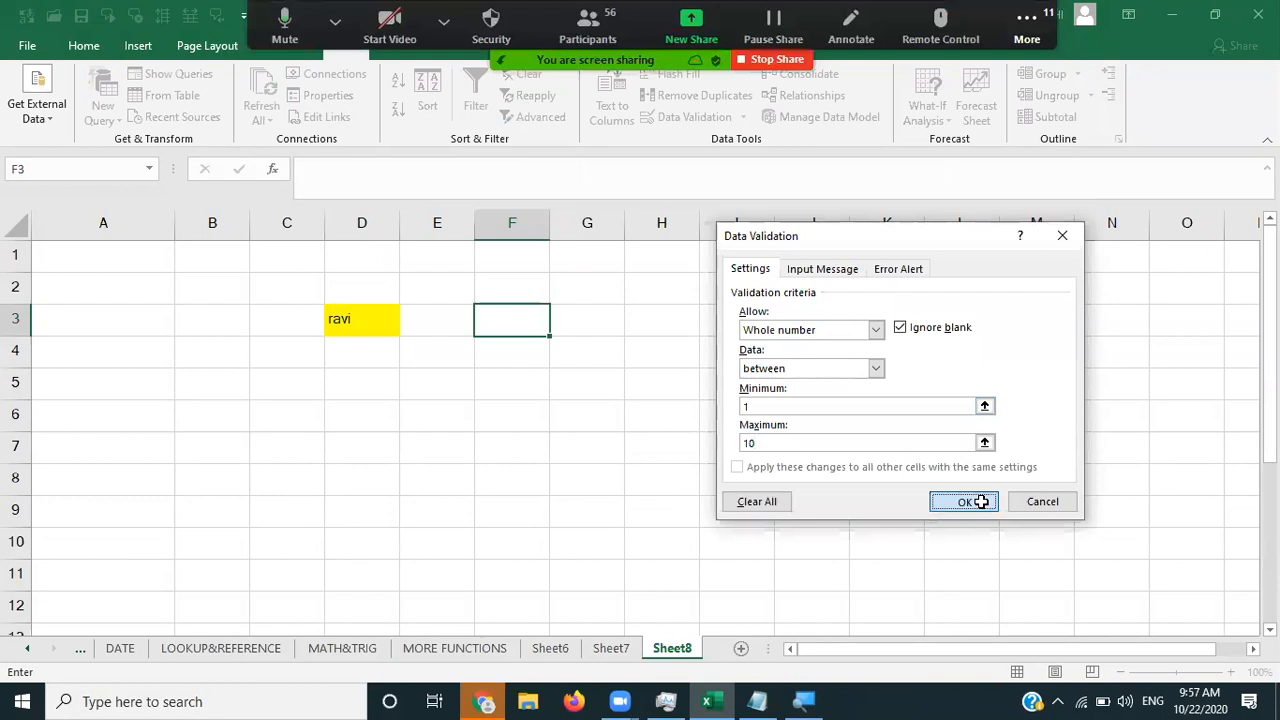
pyautogui.click(972, 502)
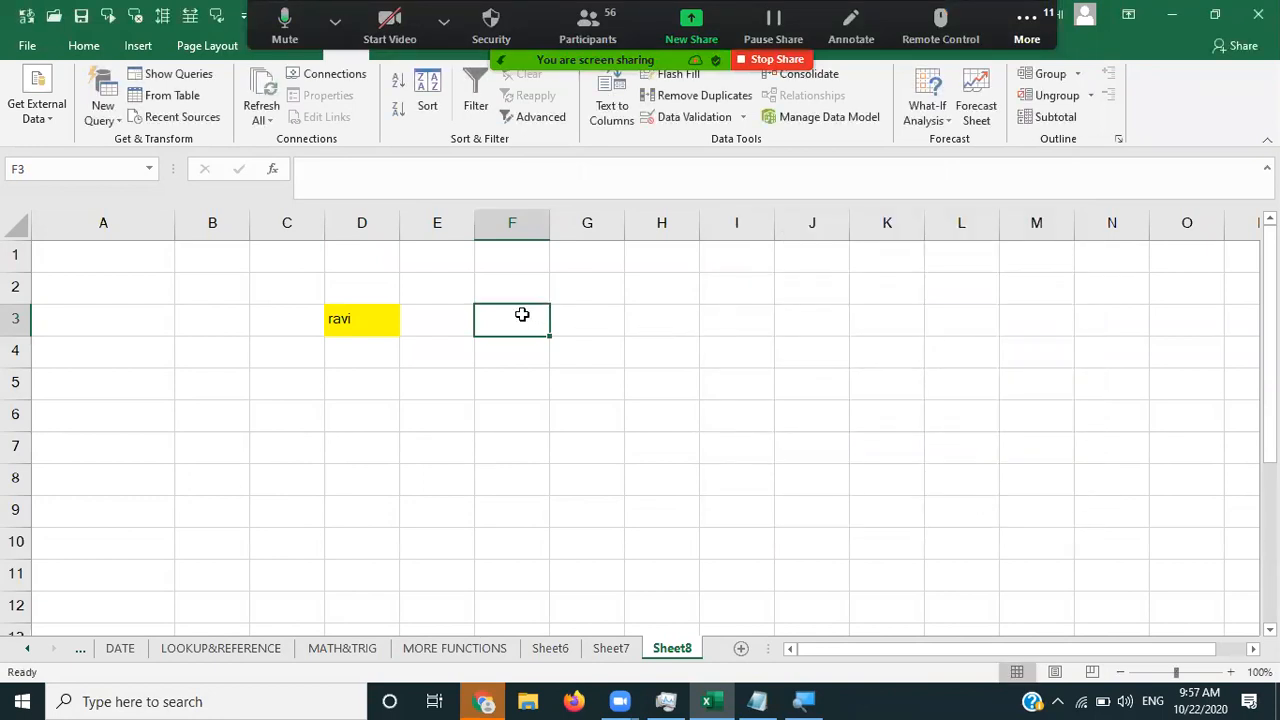
# - Confirm F3 rejects 20, then enter 1, 2 and 10 successfully
pyautogui.write('20')
pyautogui.press('Return')
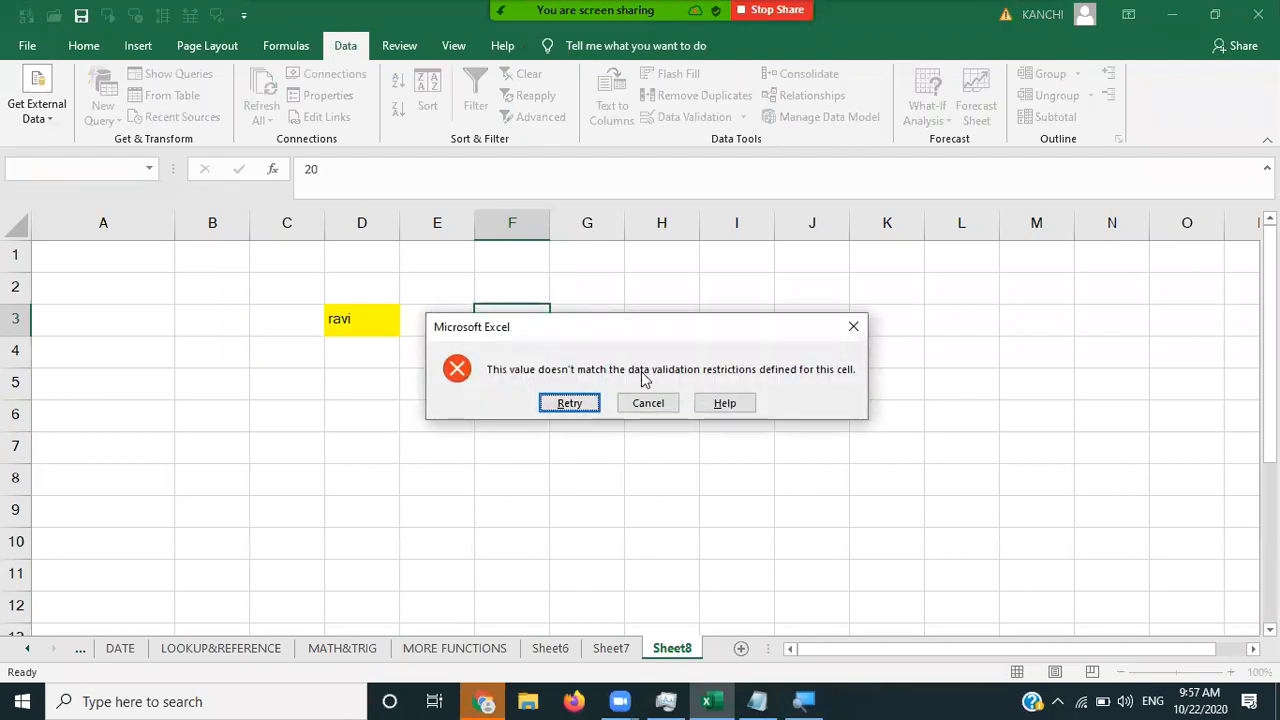
pyautogui.click(852, 328)
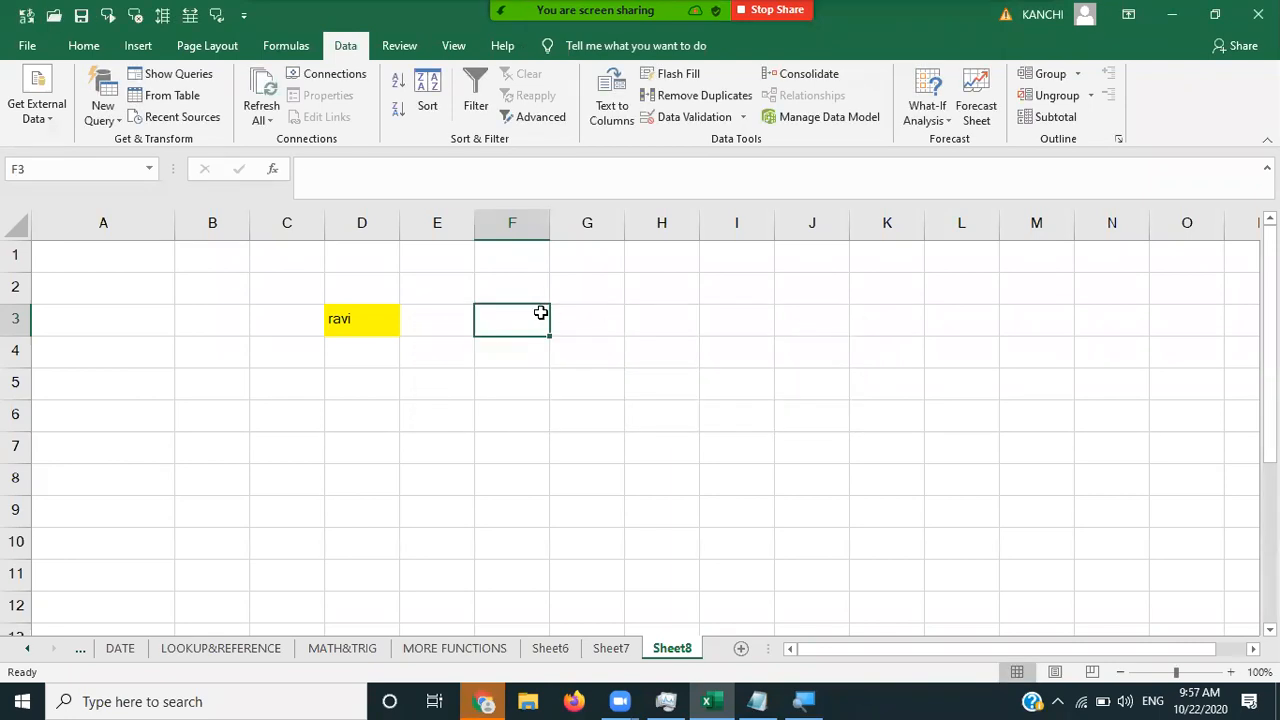
pyautogui.write('1')
pyautogui.press('Tab')
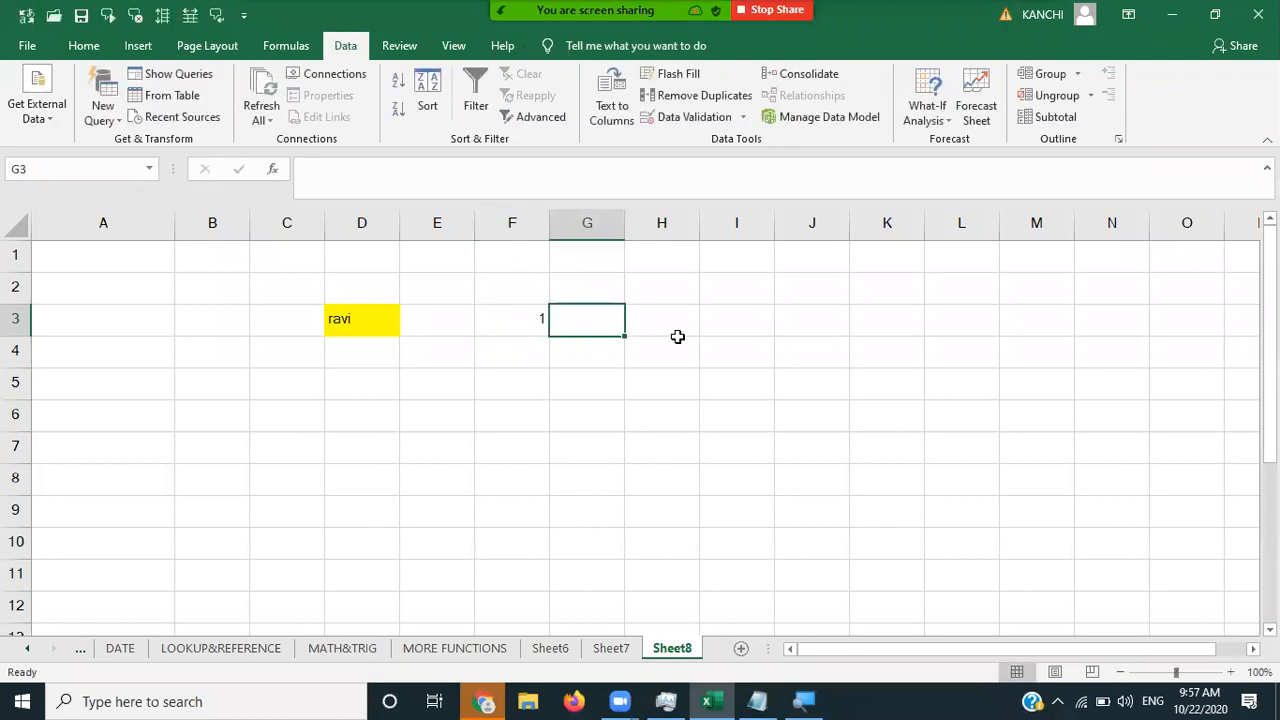
pyautogui.click(502, 321)
pyautogui.write('2')
pyautogui.press('Tab')
pyautogui.click(502, 321)
pyautogui.write('10')
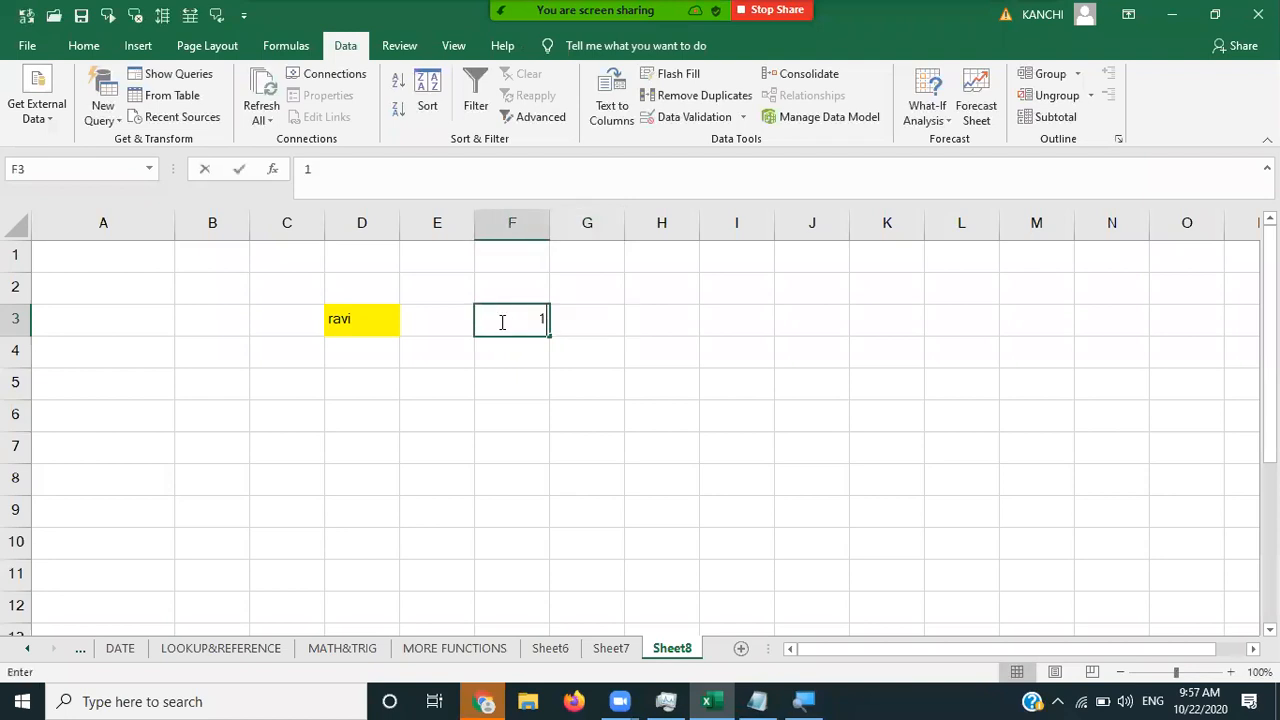
pyautogui.press('Tab')
# - Test 11 in F3 and dismiss the validation error
pyautogui.click(502, 321)
pyautogui.write('11')
pyautogui.press('Tab')
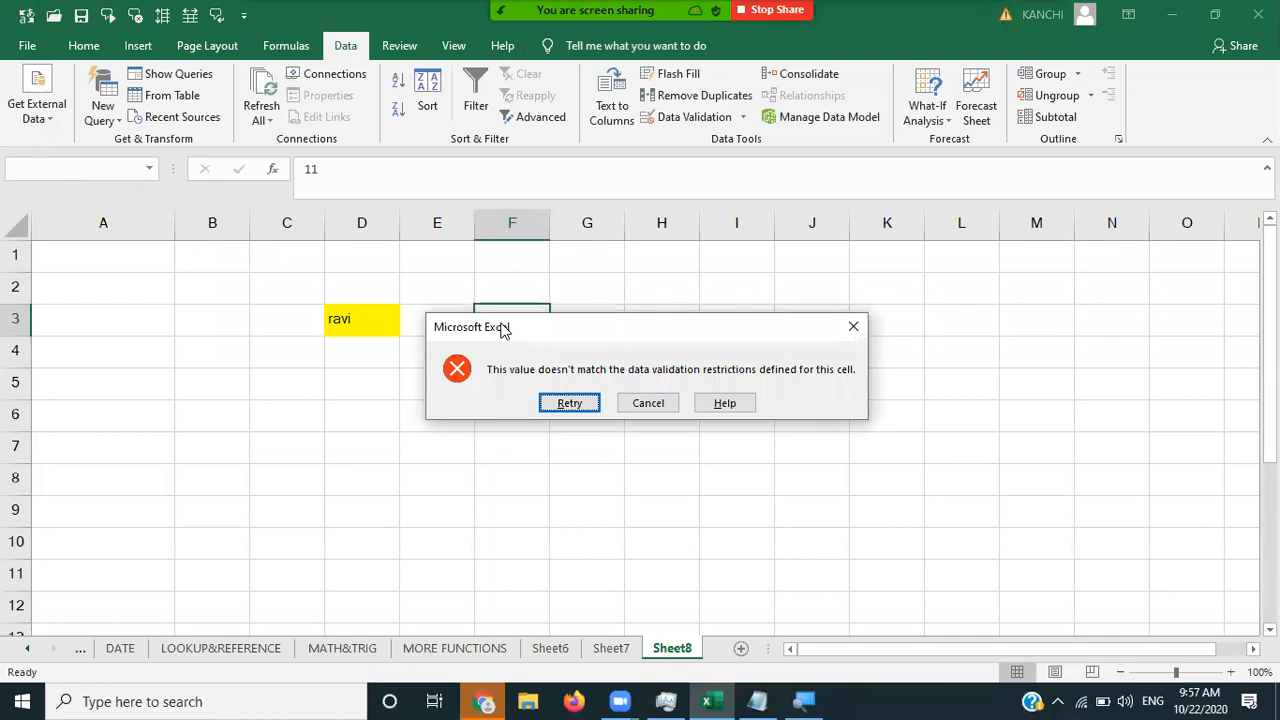
pyautogui.click(854, 328)
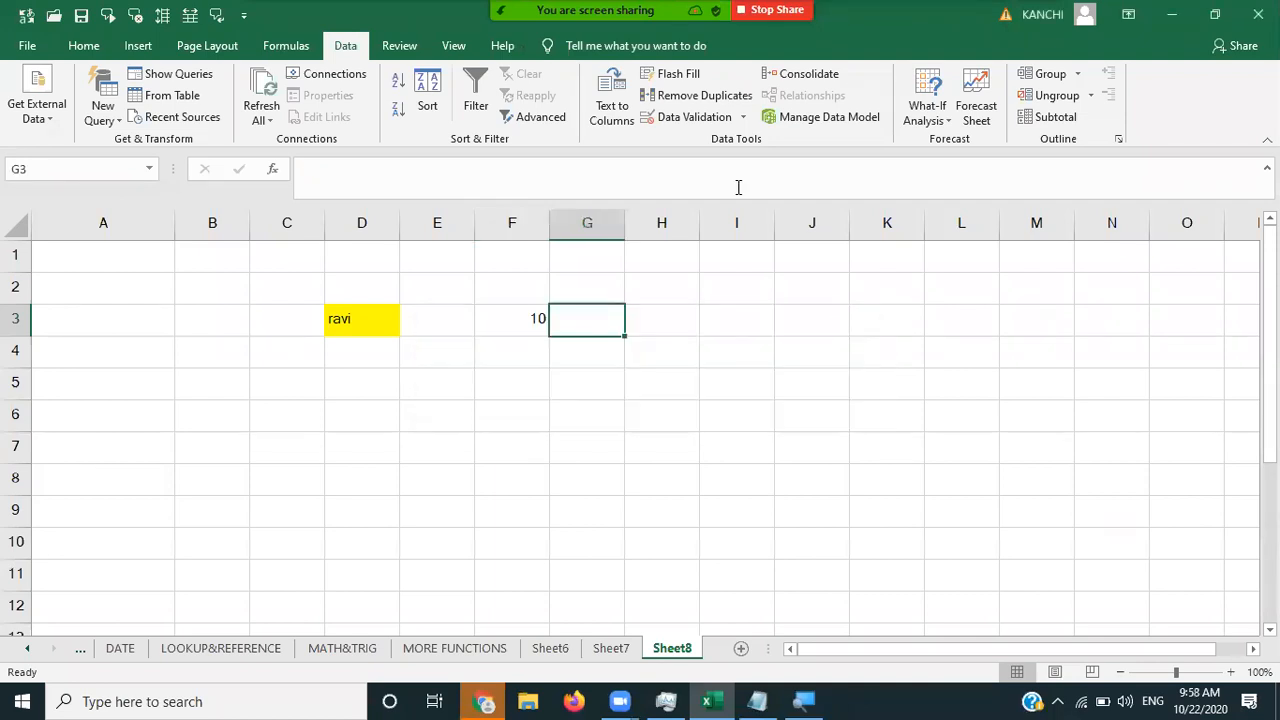
# - Add a Whole number, not between 1 and 10 validation rule to G3
pyautogui.click(694, 117)
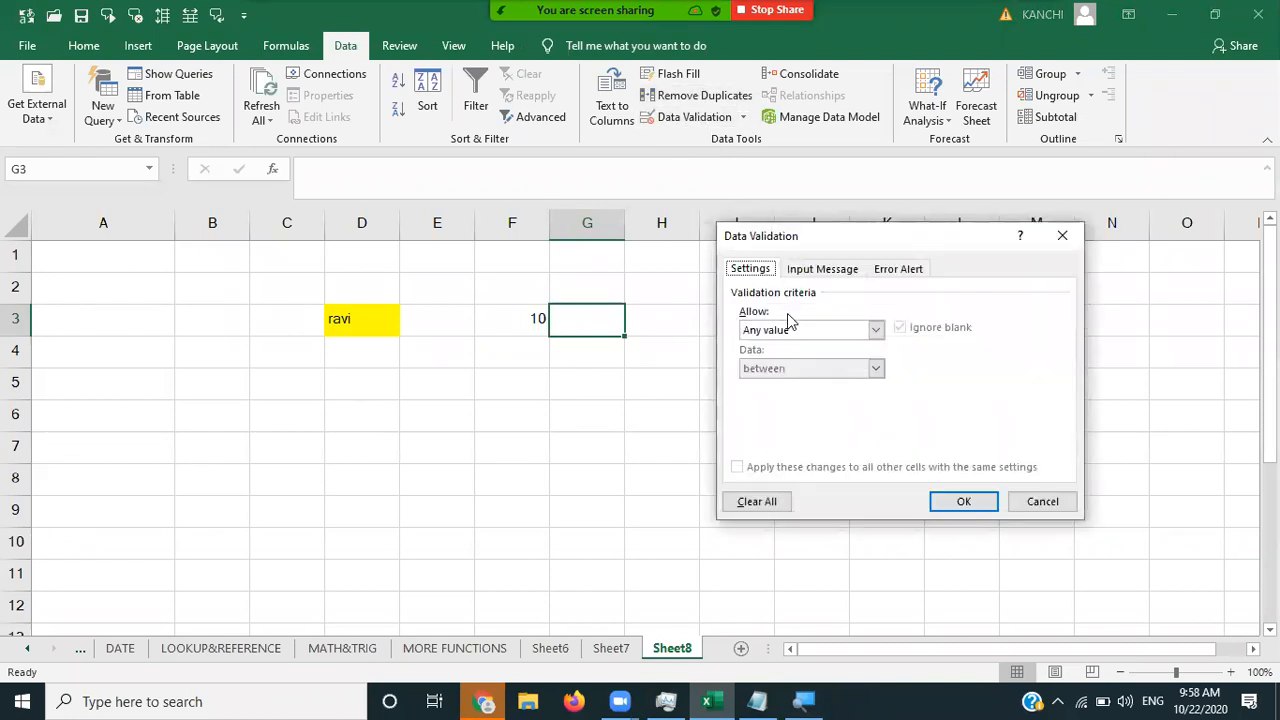
pyautogui.click(792, 331)
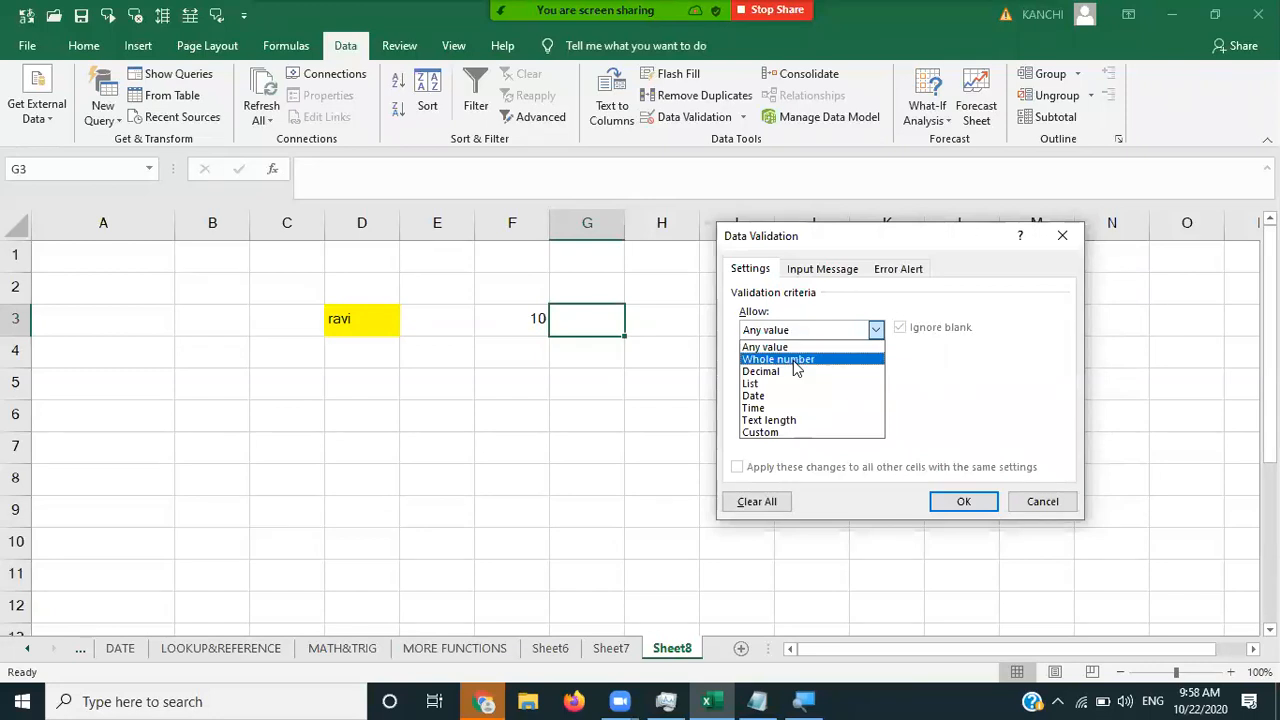
pyautogui.click(795, 362)
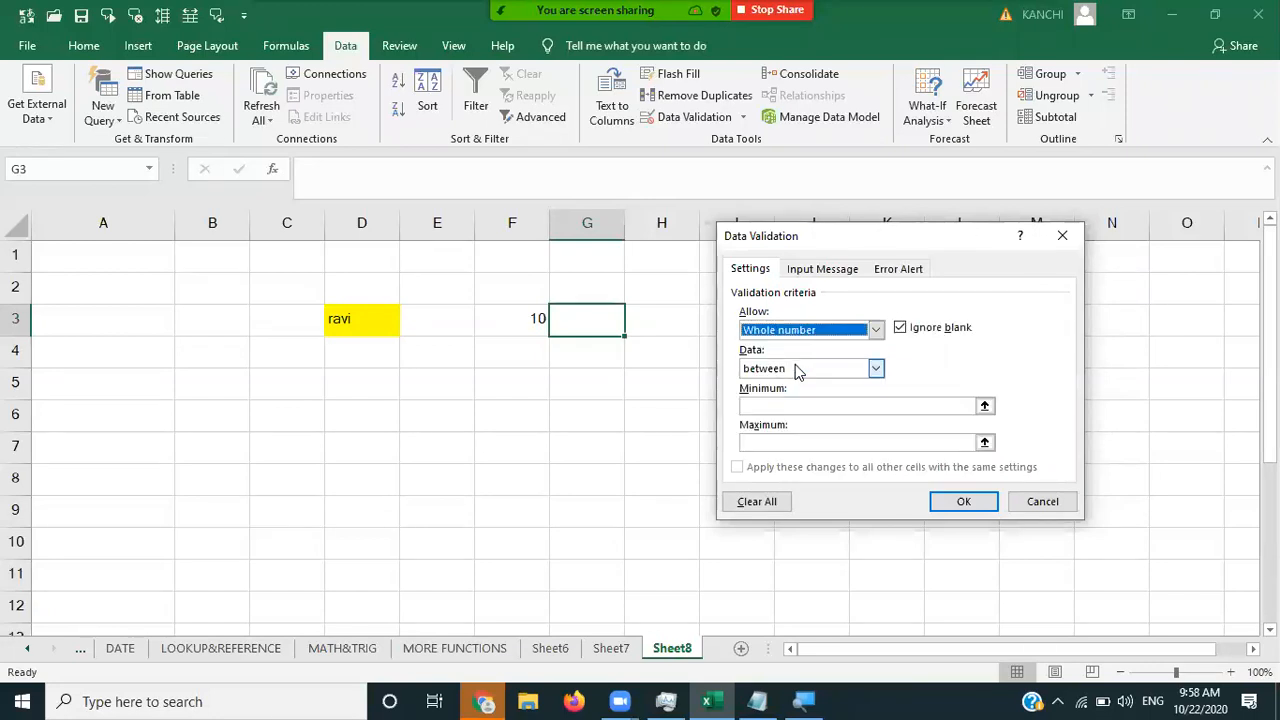
pyautogui.click(795, 366)
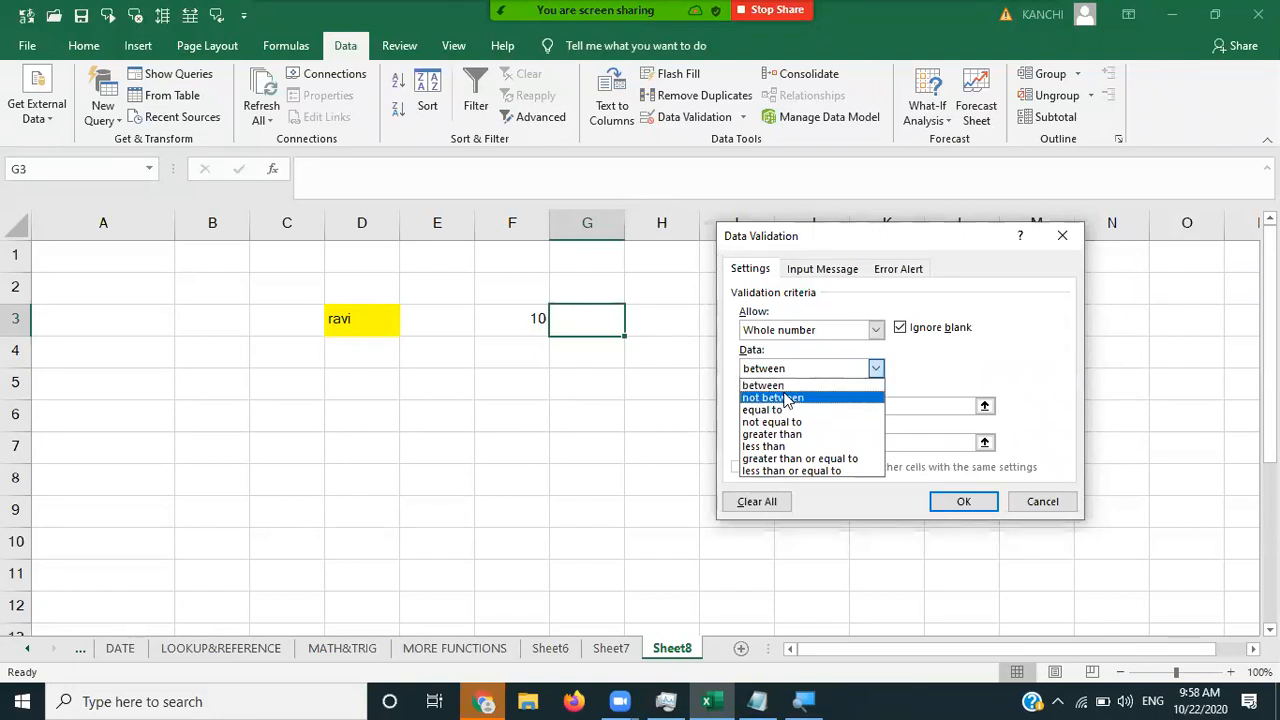
pyautogui.click(786, 397)
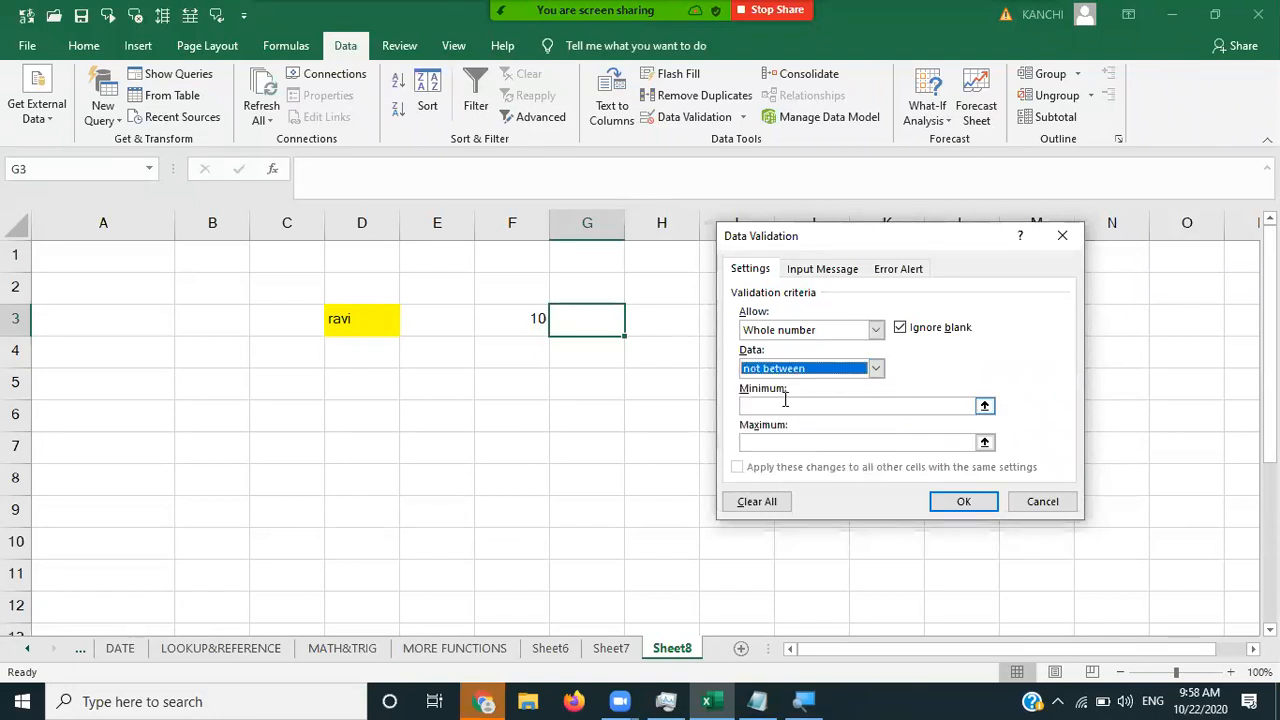
pyautogui.click(785, 404)
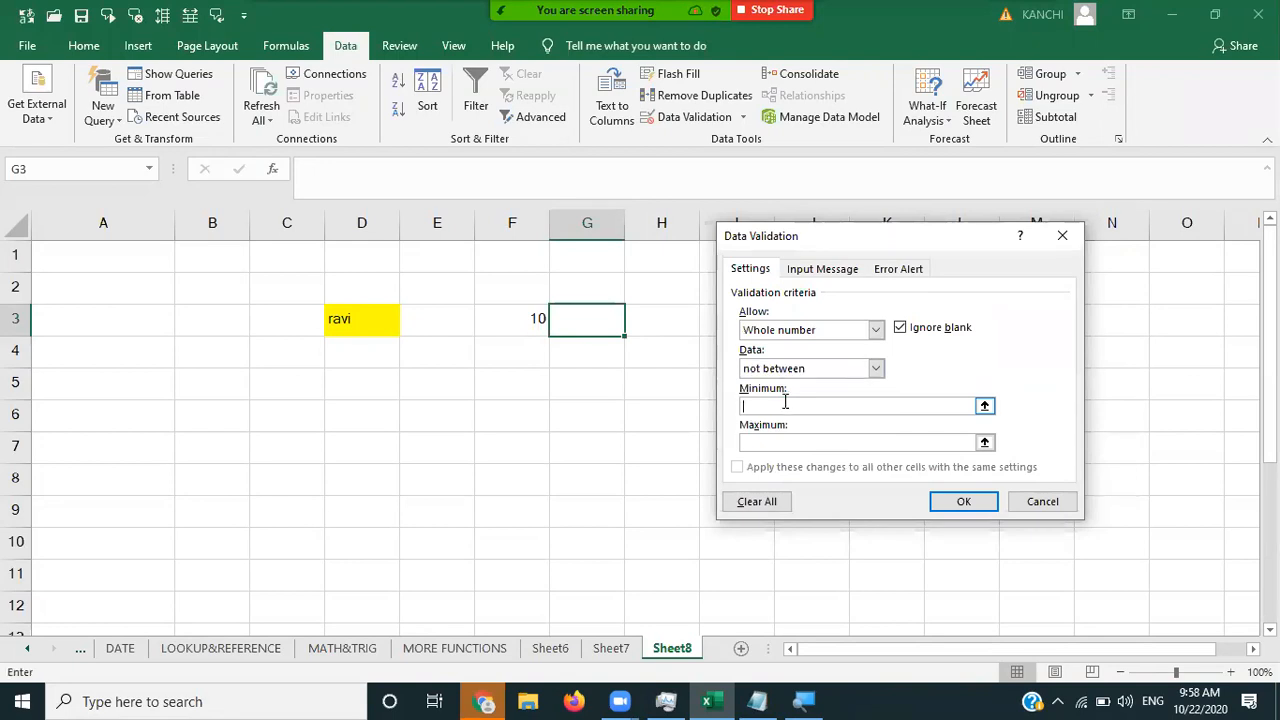
pyautogui.write('1')
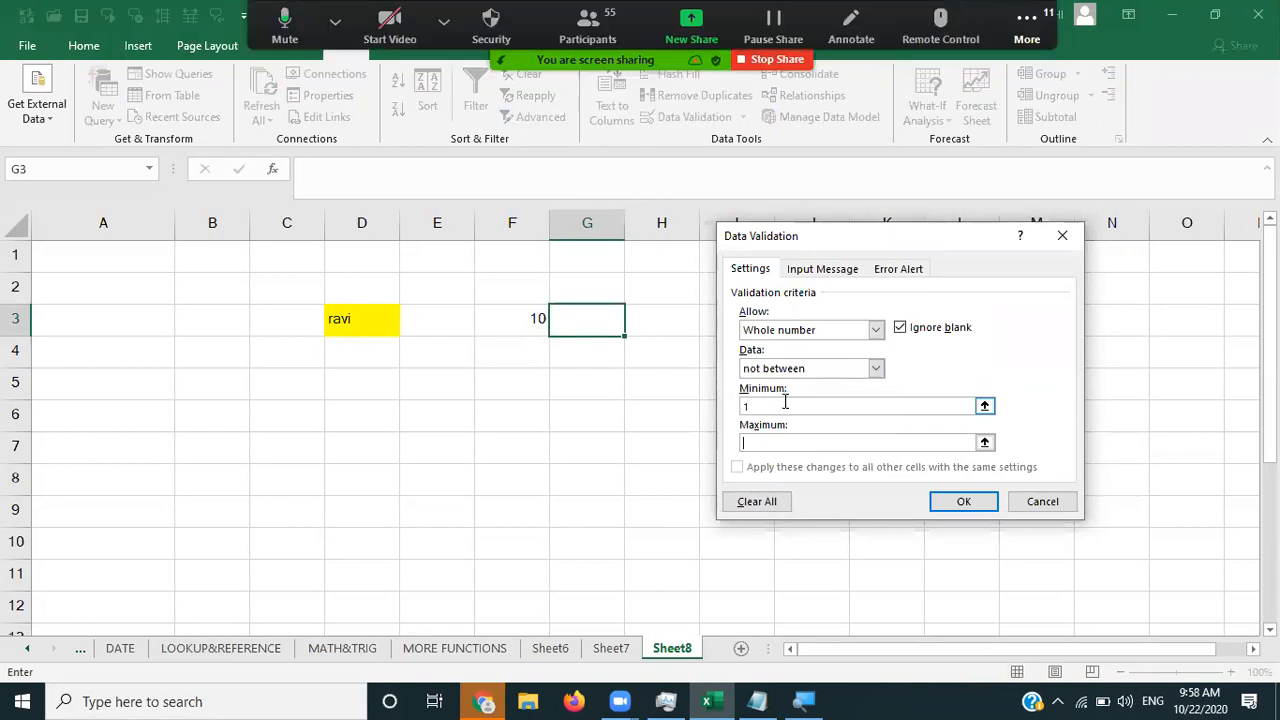
pyautogui.write('10')
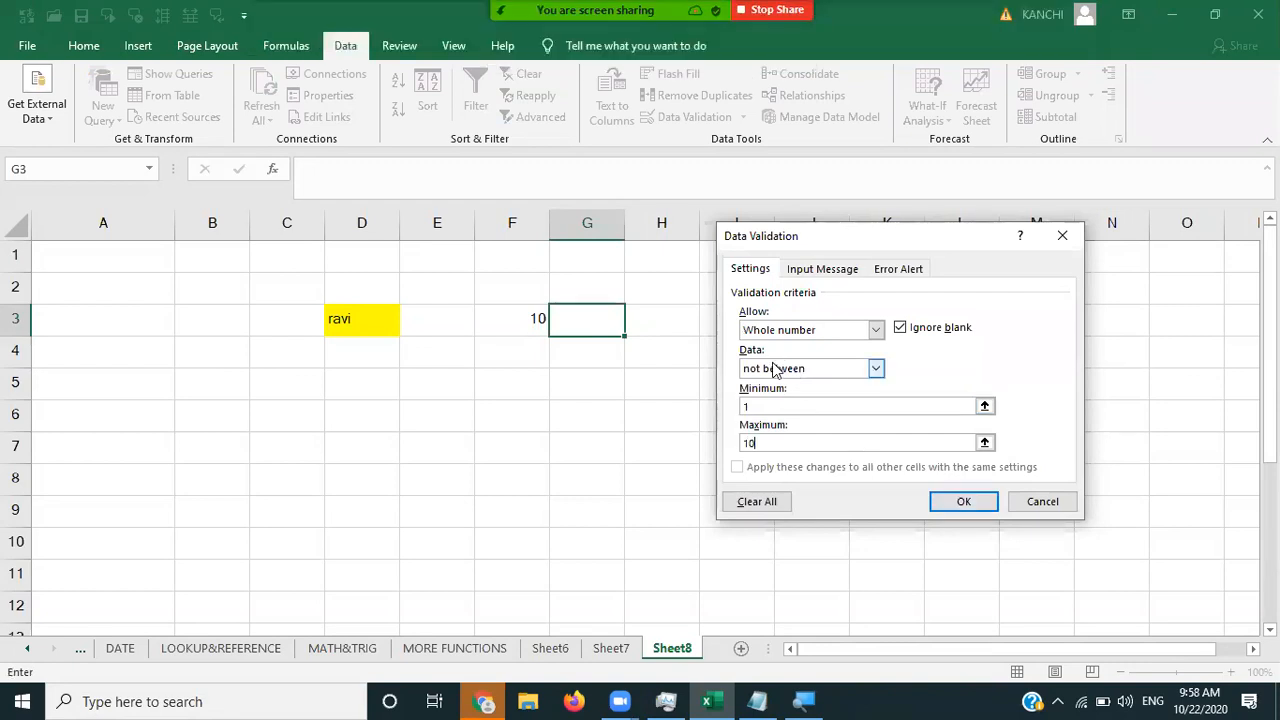
pyautogui.click(751, 443)
pyautogui.click(961, 502)
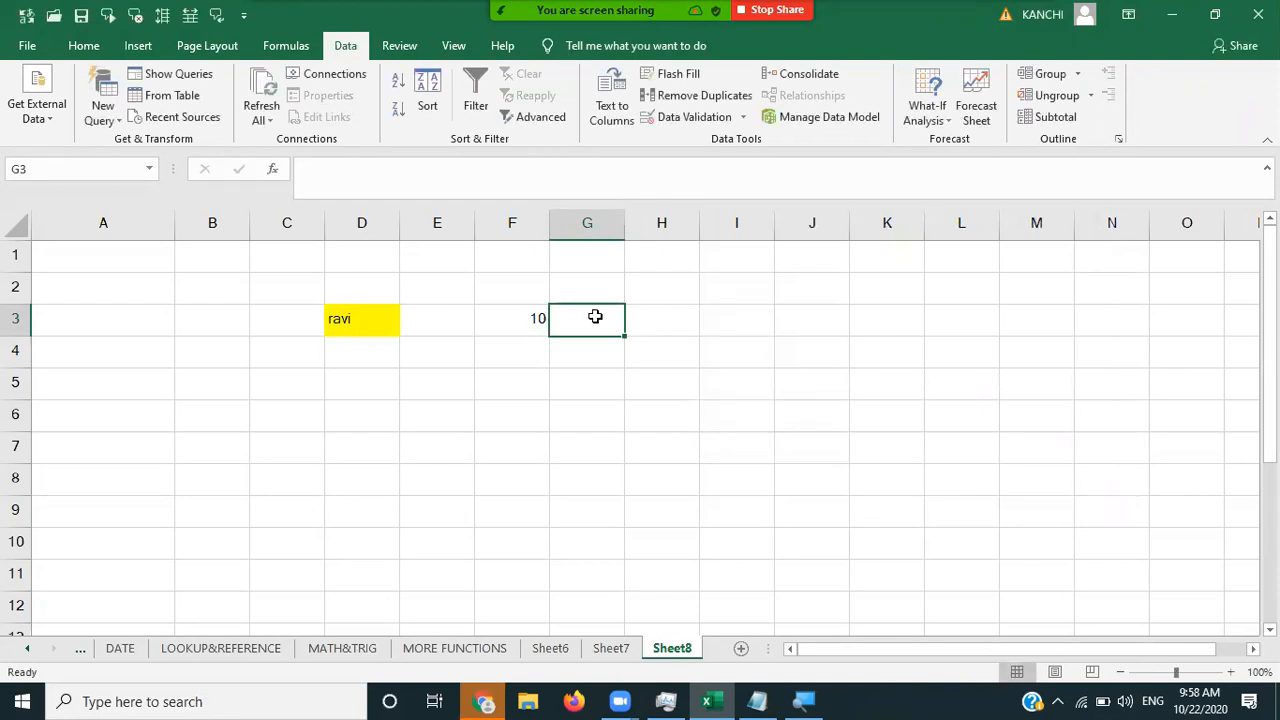
# - Test G3 with 10 and 1, retrying after each rejection
pyautogui.write('100')
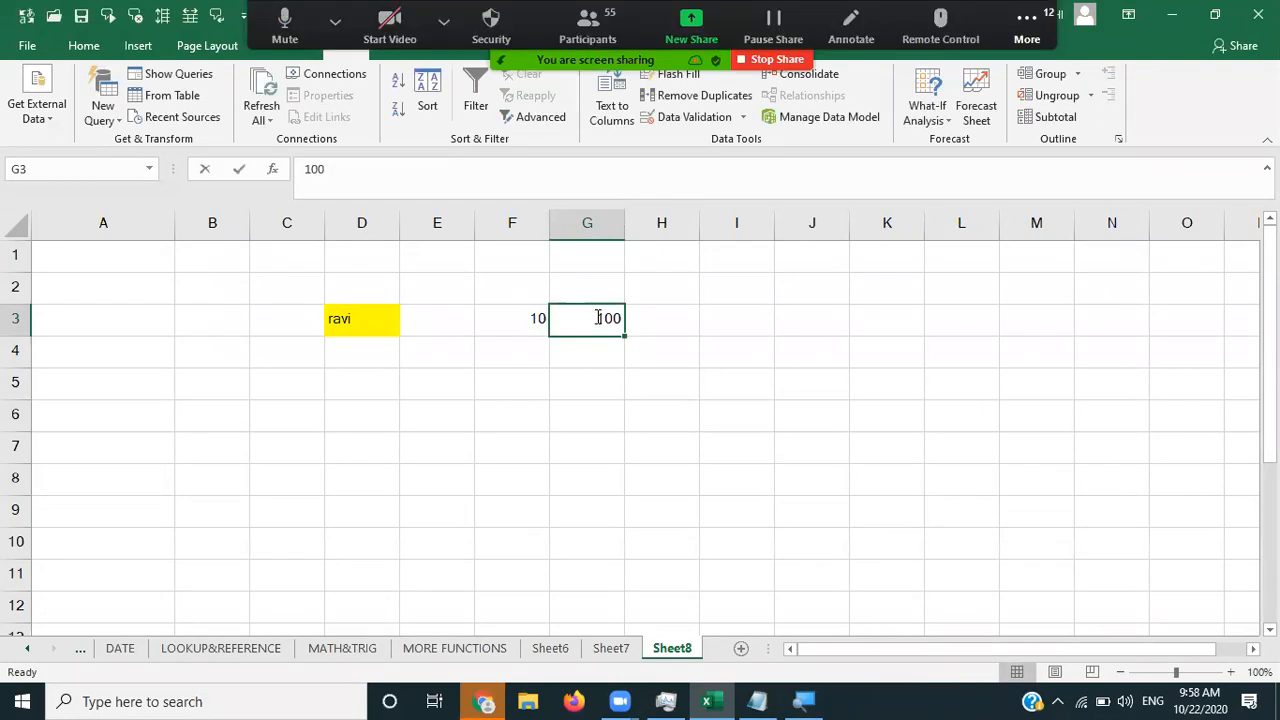
pyautogui.press('Return')
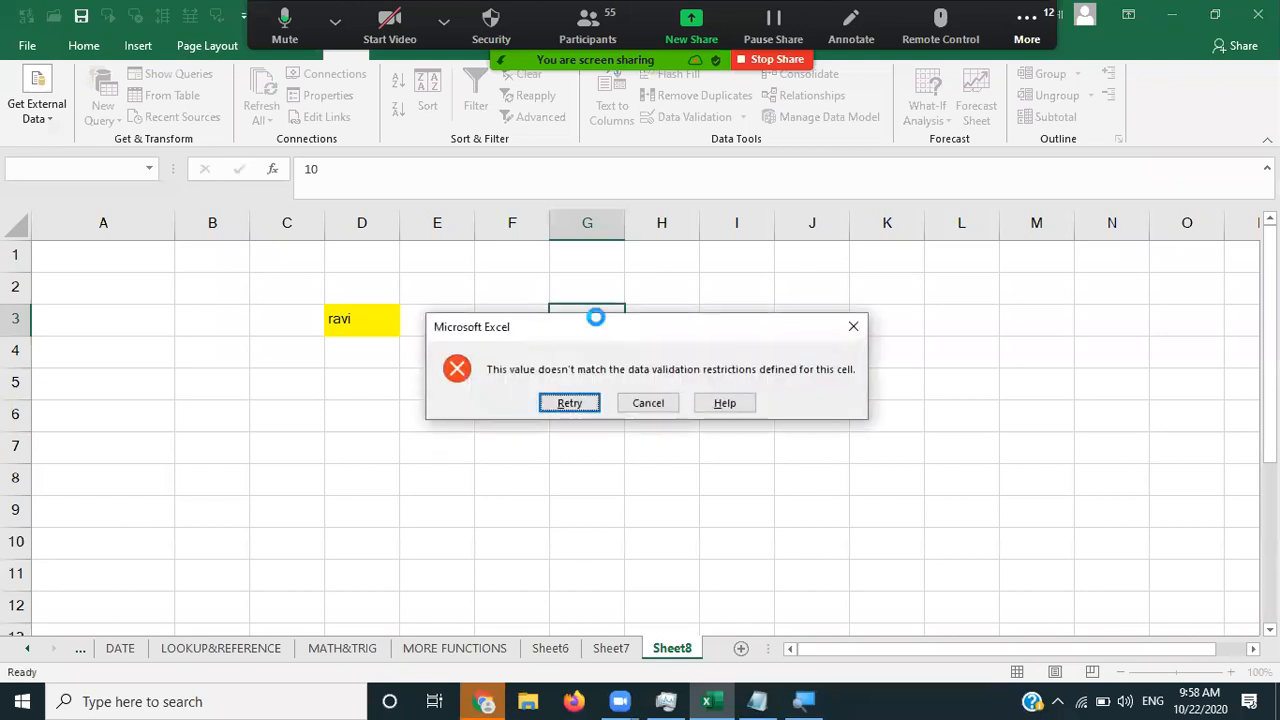
pyautogui.press('Return')
pyautogui.write('=H3')
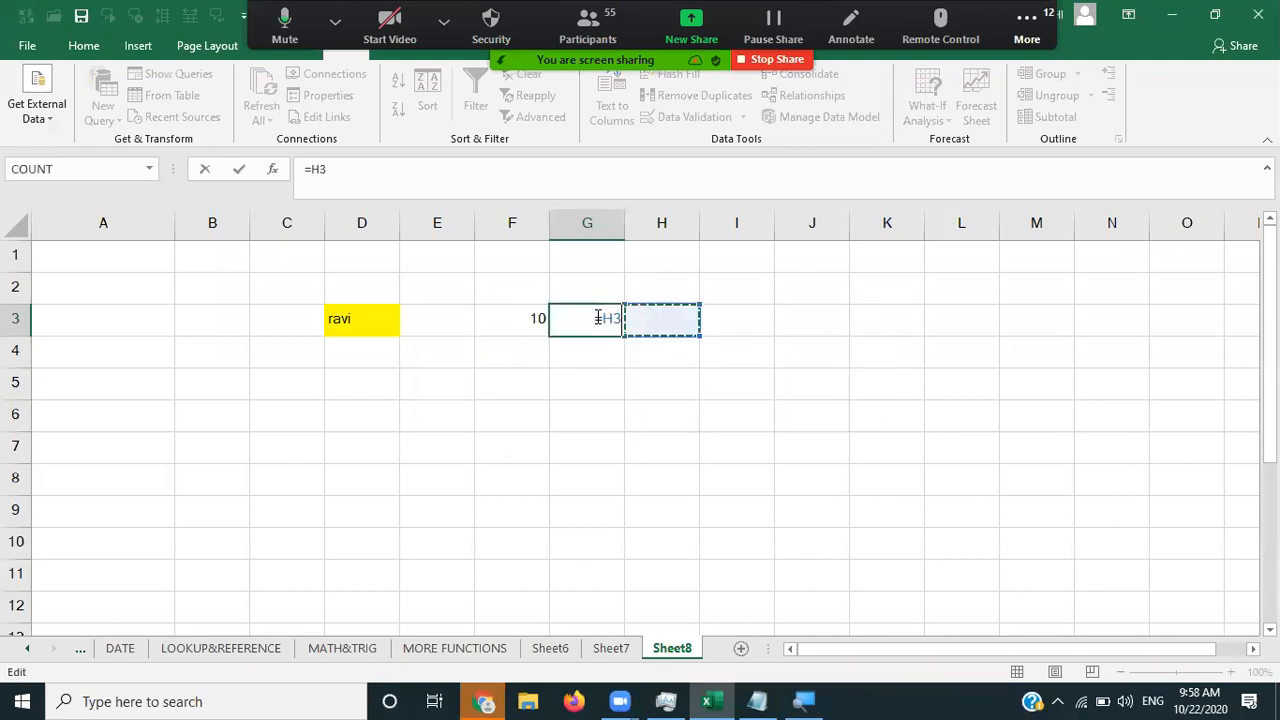
pyautogui.press('BackSpace')
pyautogui.press('BackSpace')
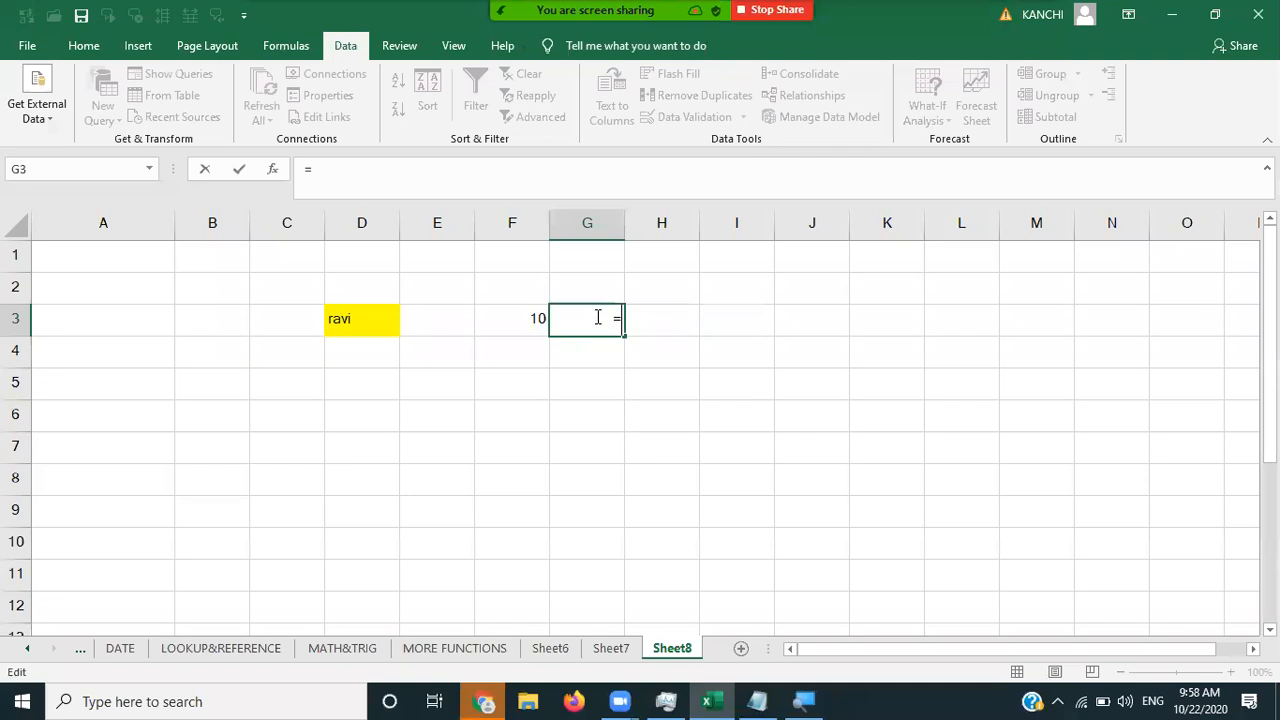
pyautogui.press('BackSpace')
pyautogui.write('1')
pyautogui.press('Return')
pyautogui.press('Return')
# - Enter 2 in G3 and edit it to 20
pyautogui.write('2')
pyautogui.hotkey('ctrl', 'Return')
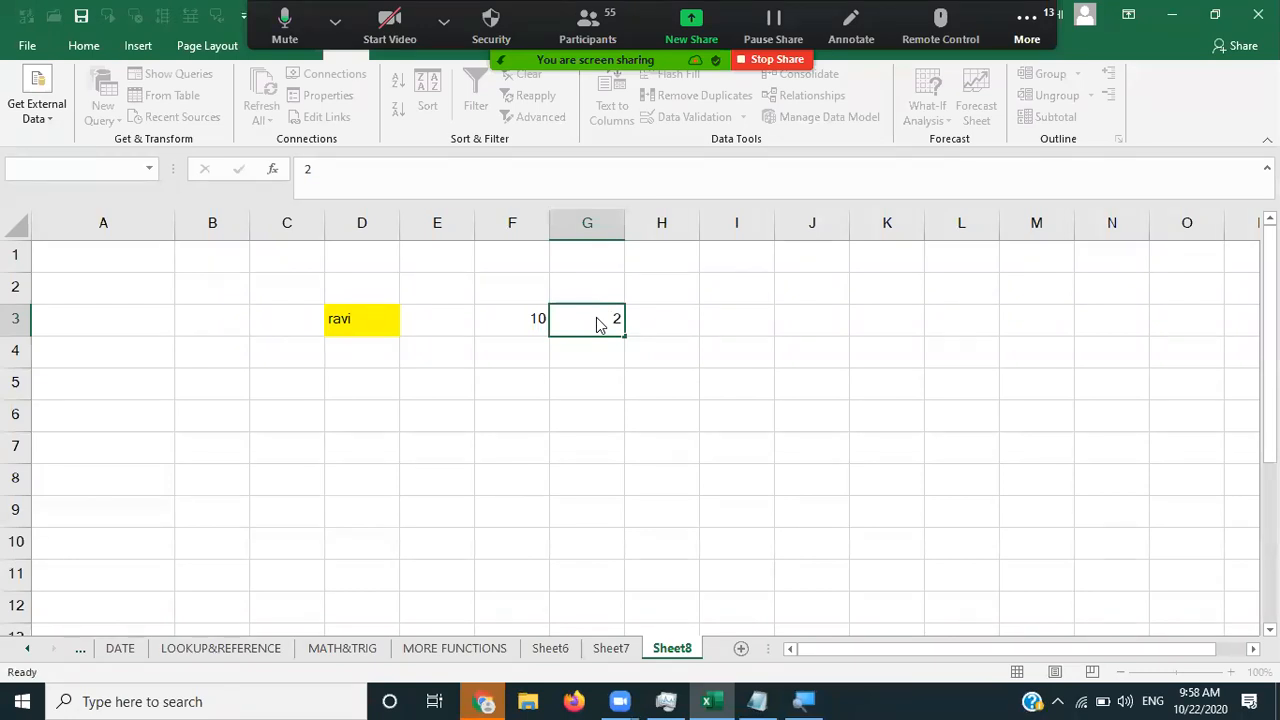
pyautogui.press('F2')
pyautogui.write('0')
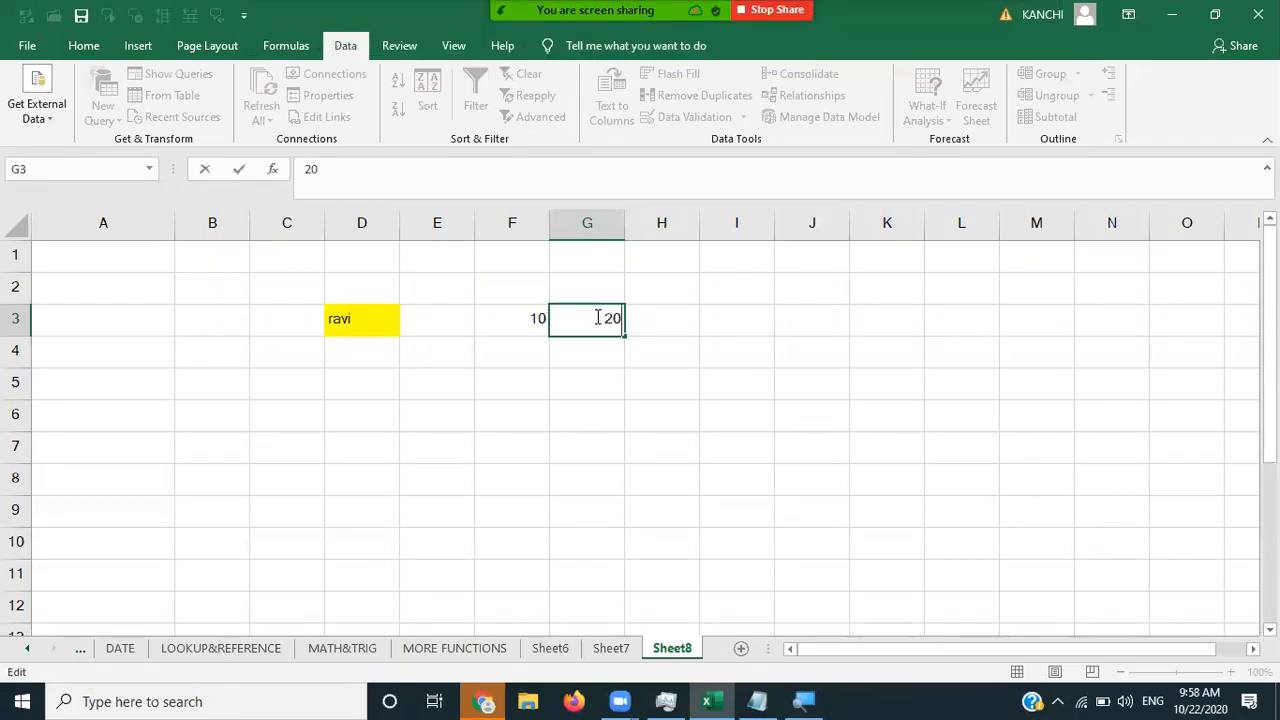
pyautogui.press('Tab')
pyautogui.click(595, 317)
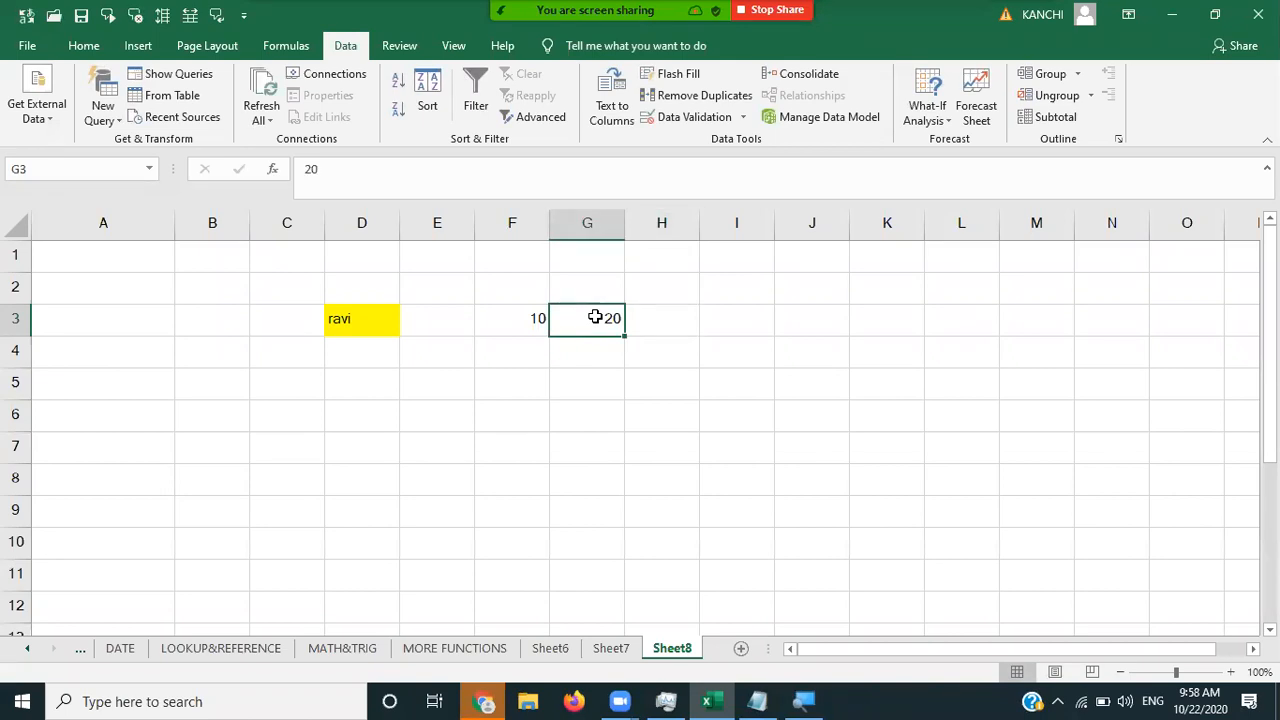
pyautogui.click(716, 119)
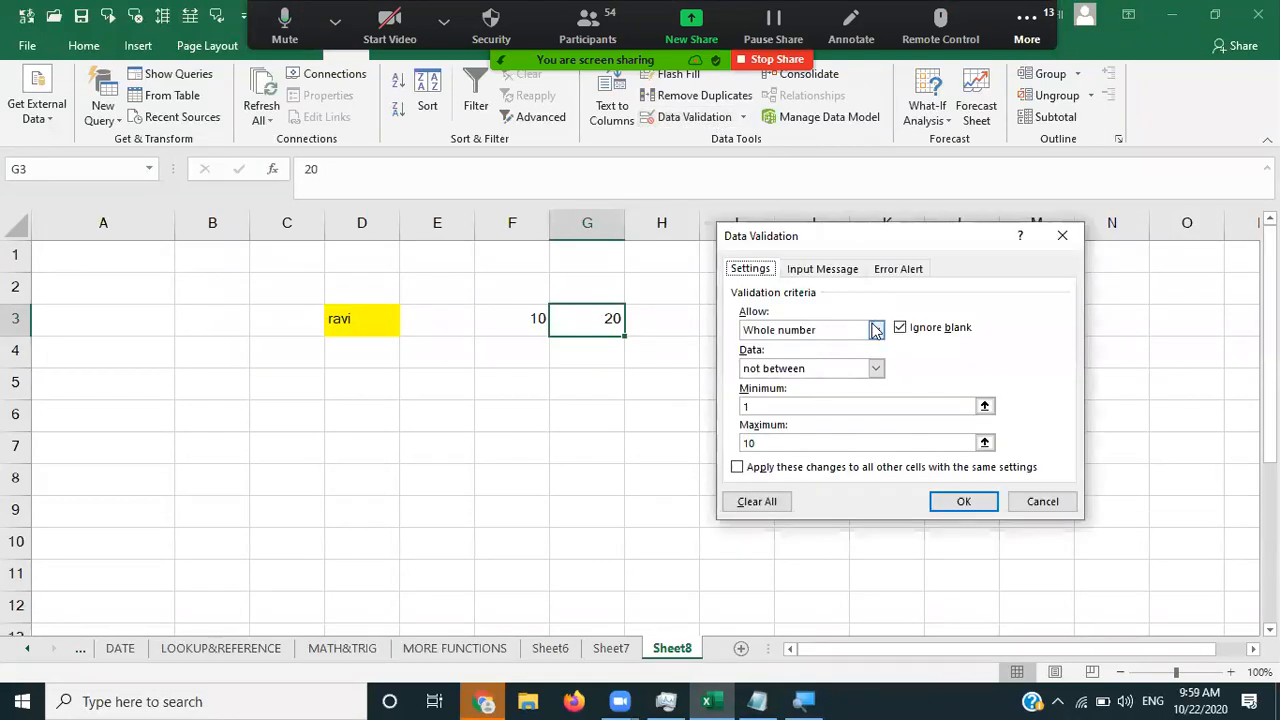
pyautogui.click(876, 330)
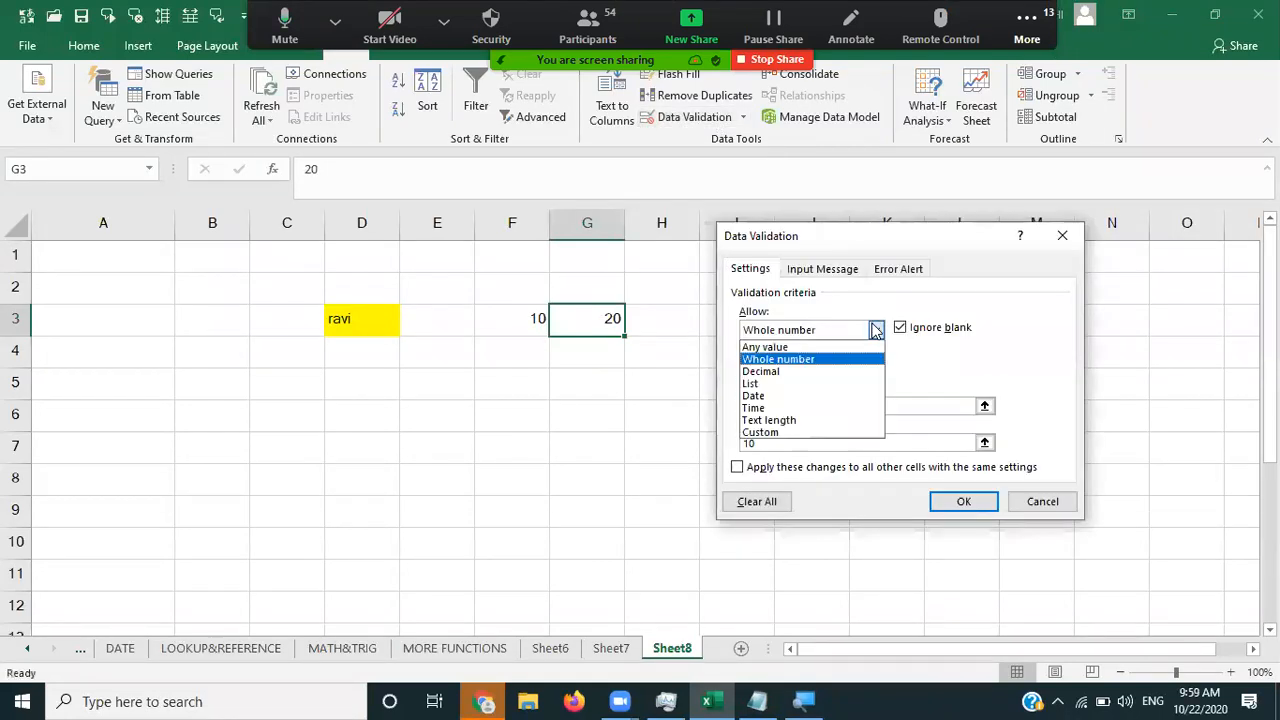
pyautogui.click(812, 372)
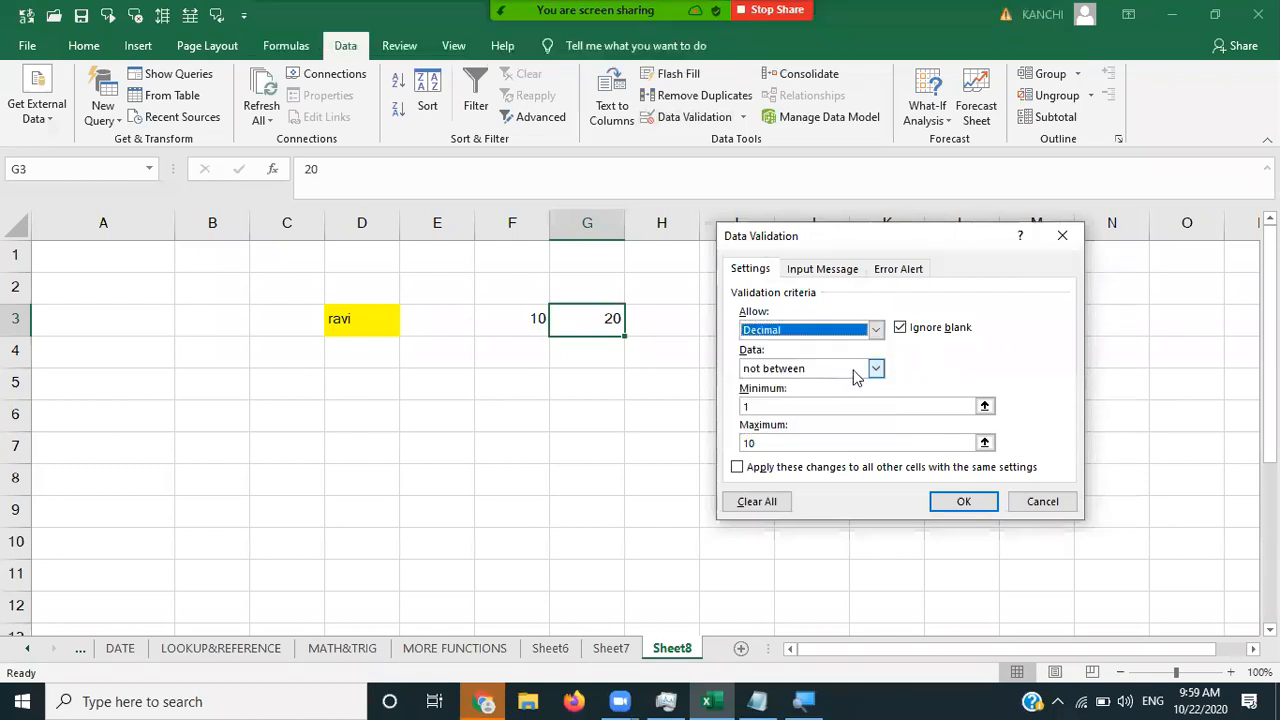
pyautogui.click(876, 369)
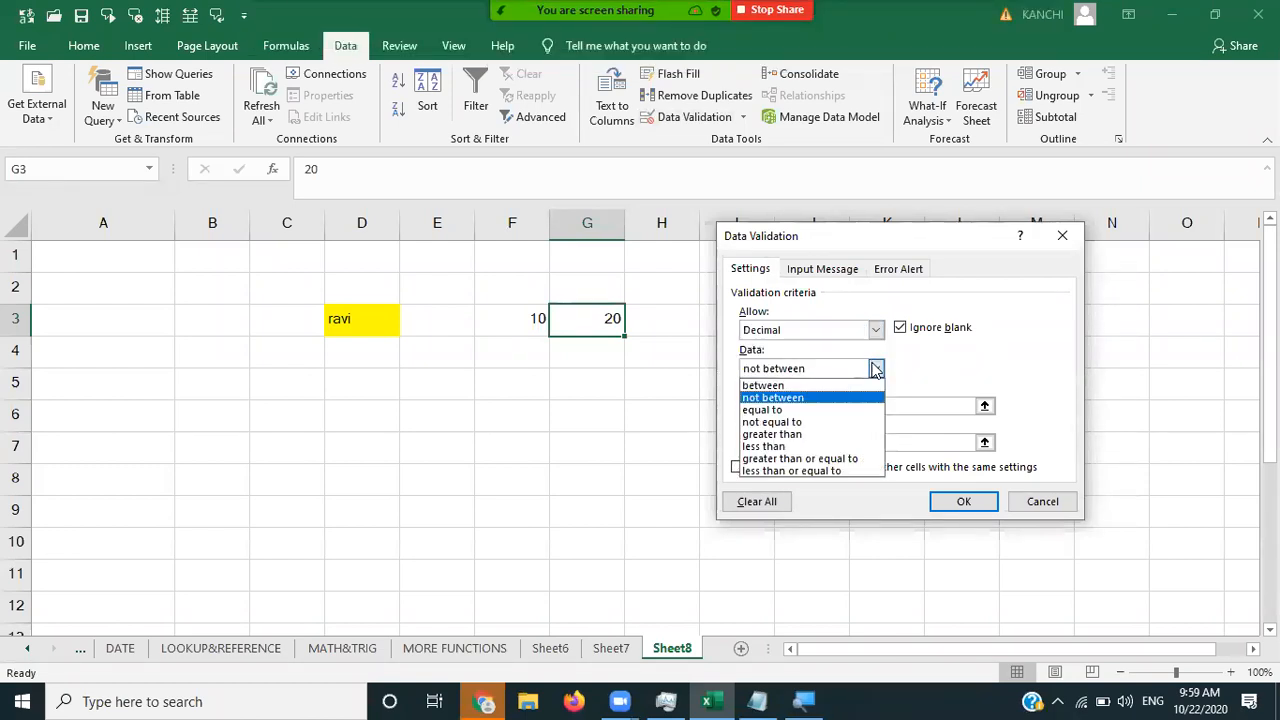
pyautogui.click(876, 336)
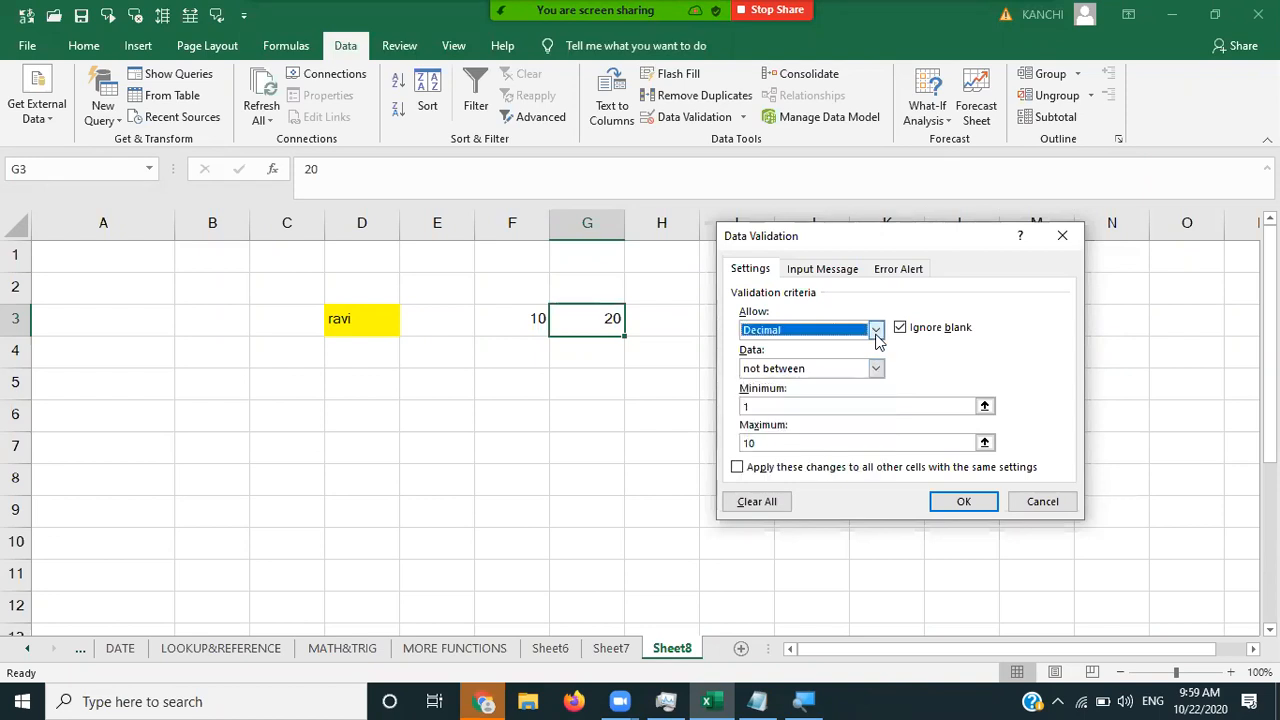
pyautogui.click(876, 336)
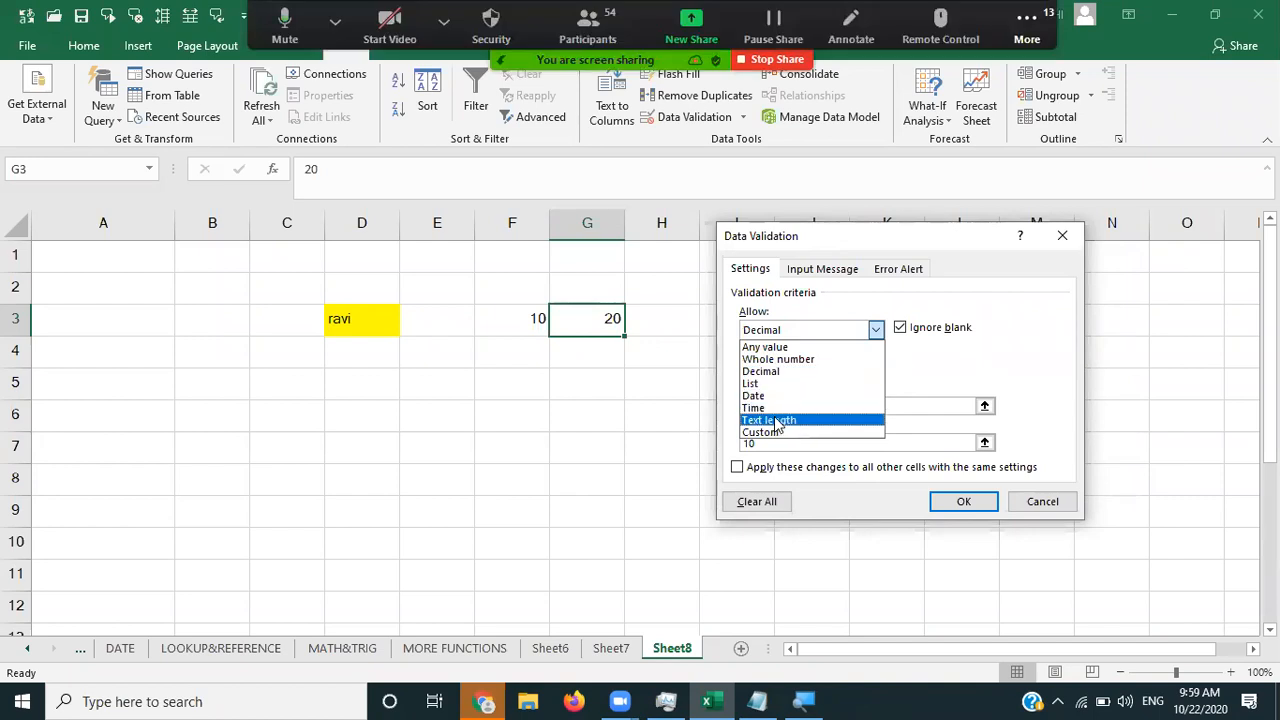
pyautogui.click(911, 381)
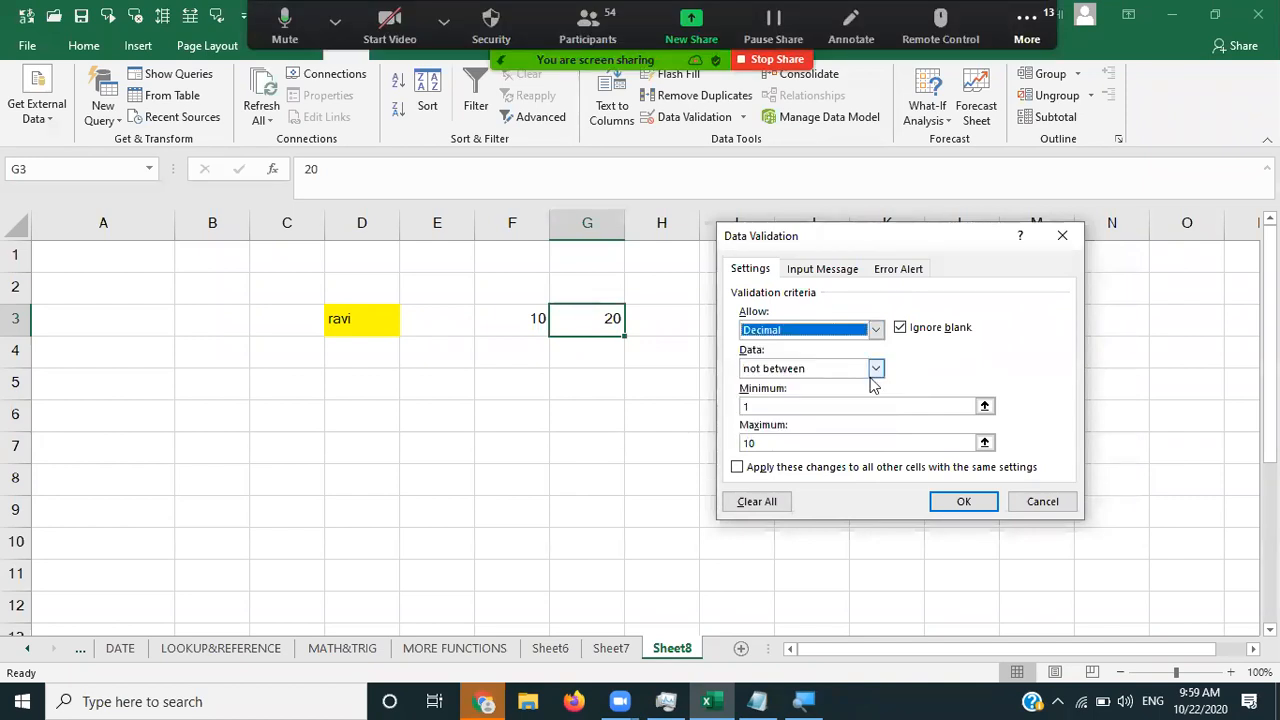
pyautogui.click(874, 370)
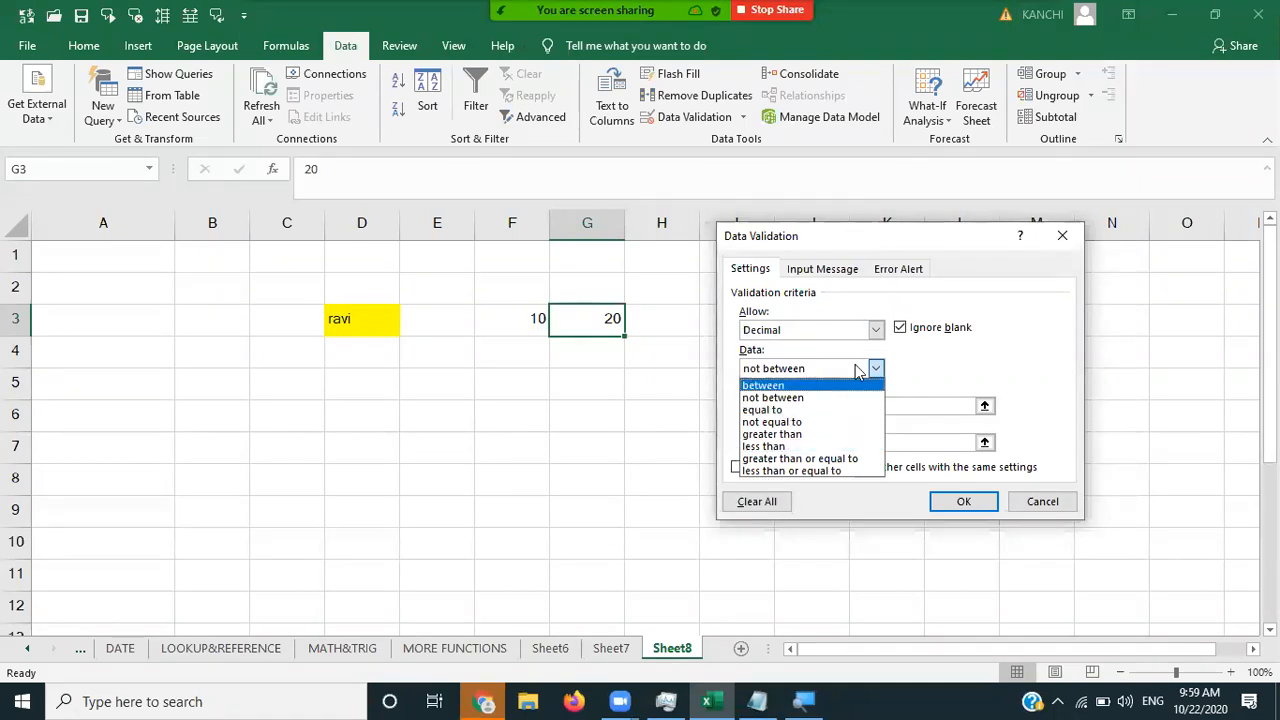
pyautogui.click(1062, 238)
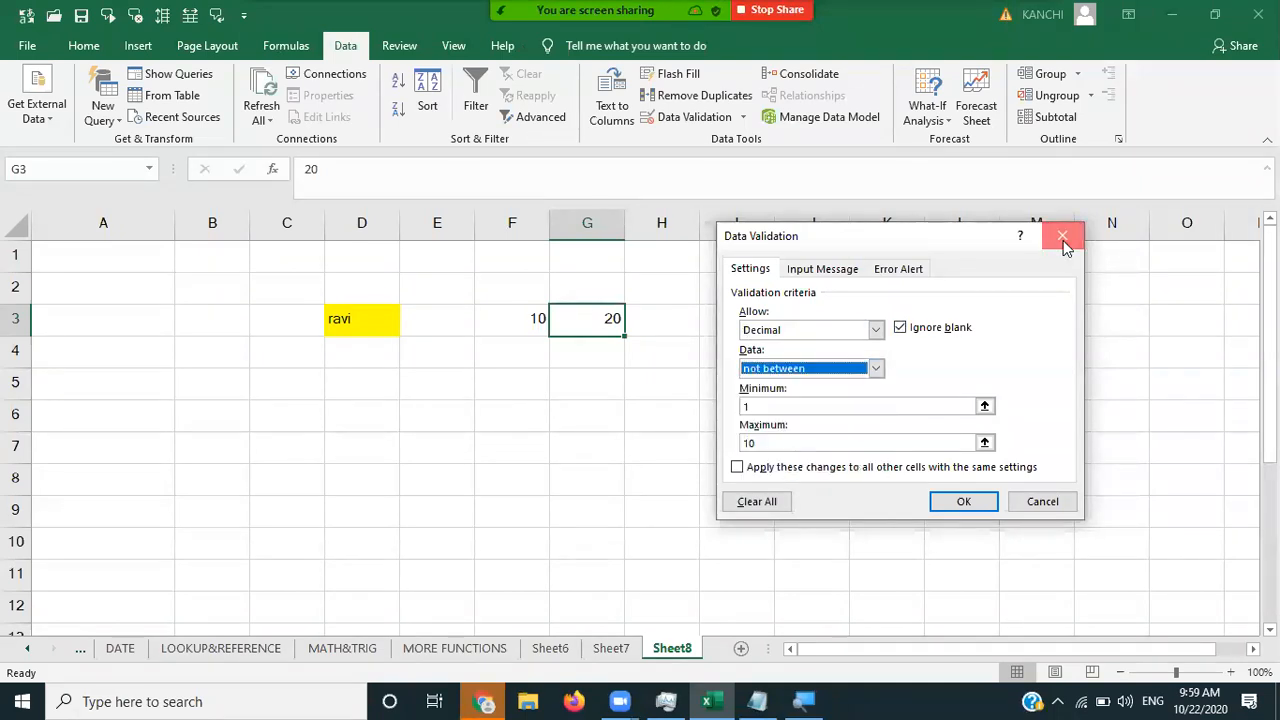
pyautogui.click(1062, 238)
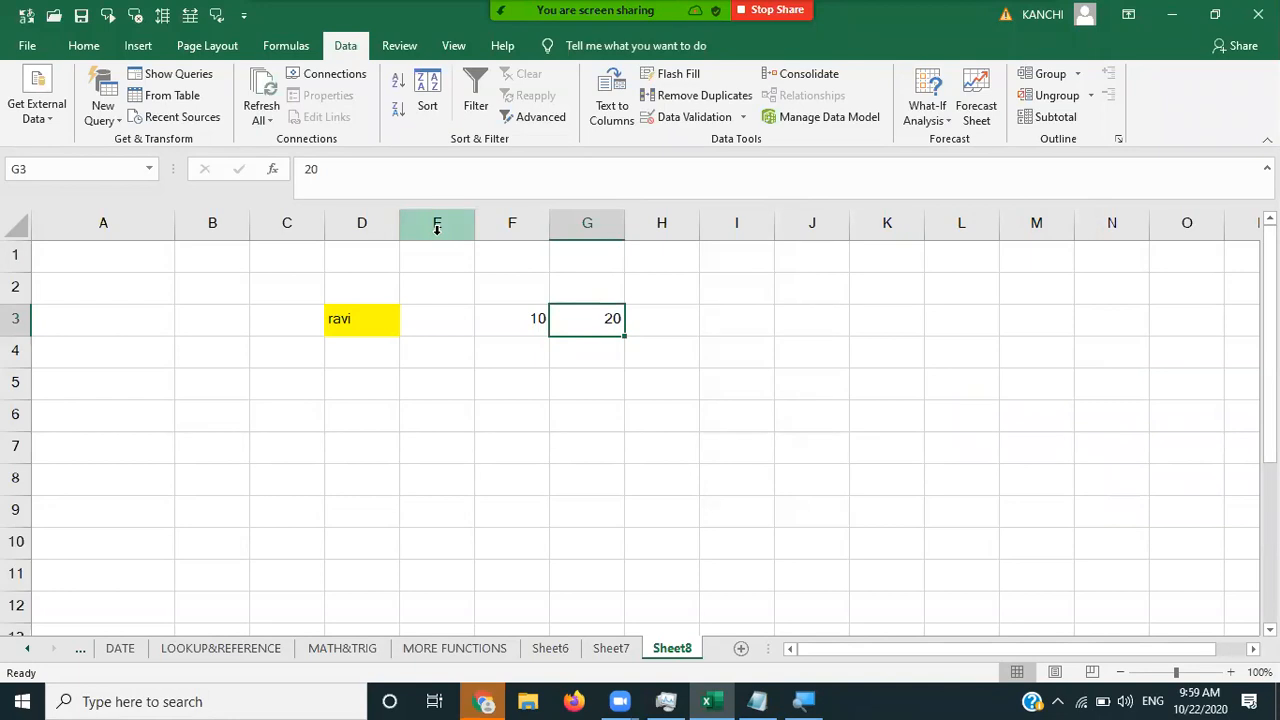
# - Add a Whole number validation rule between 1 and 100 to column E
pyautogui.click(703, 118)
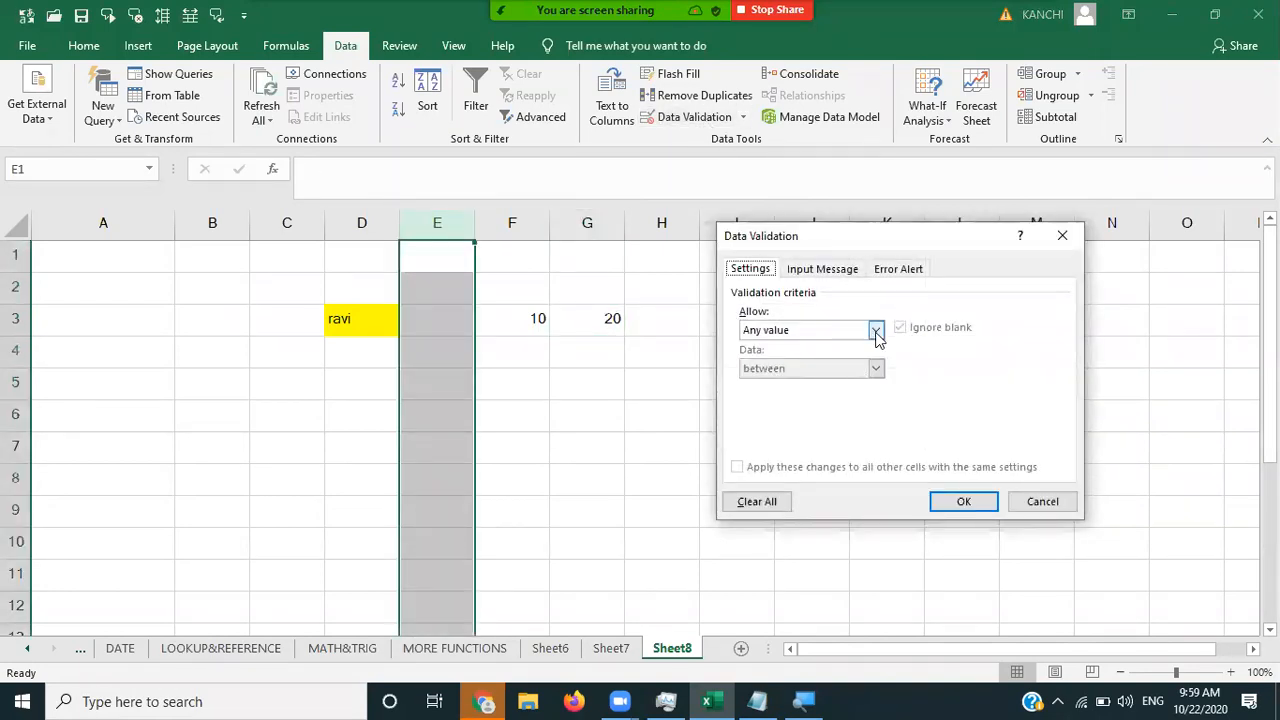
pyautogui.click(876, 331)
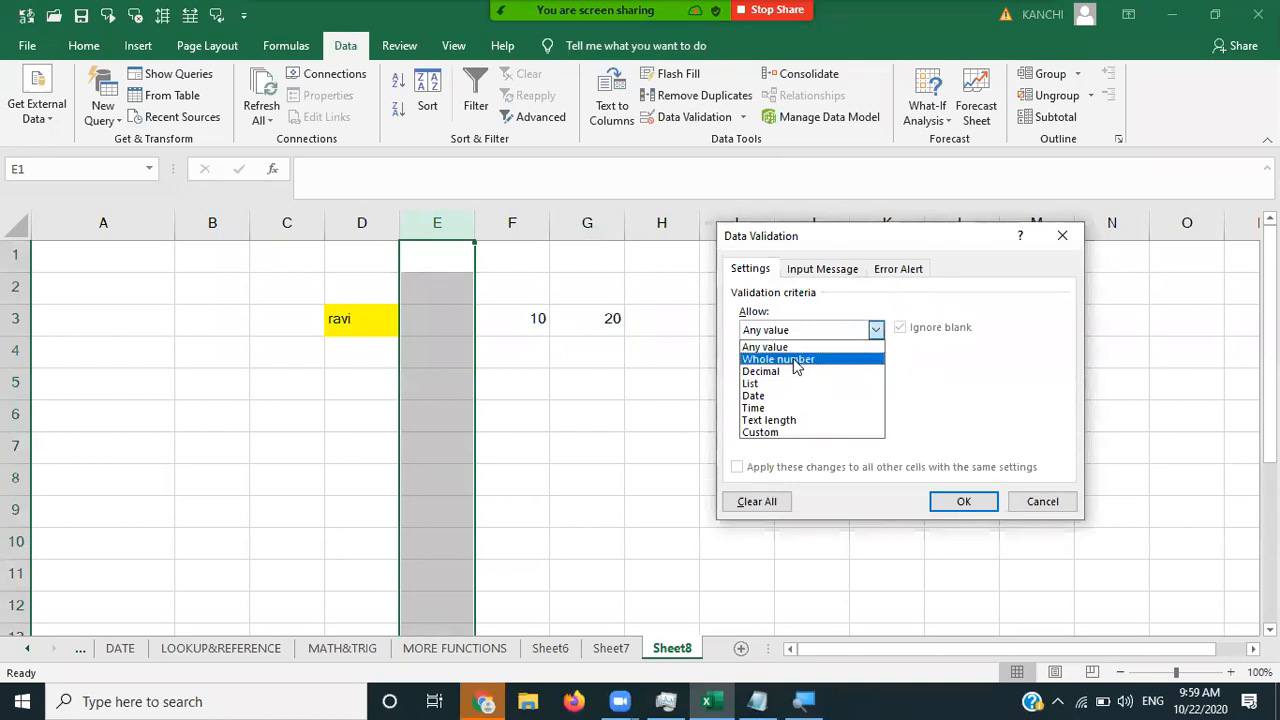
pyautogui.click(797, 360)
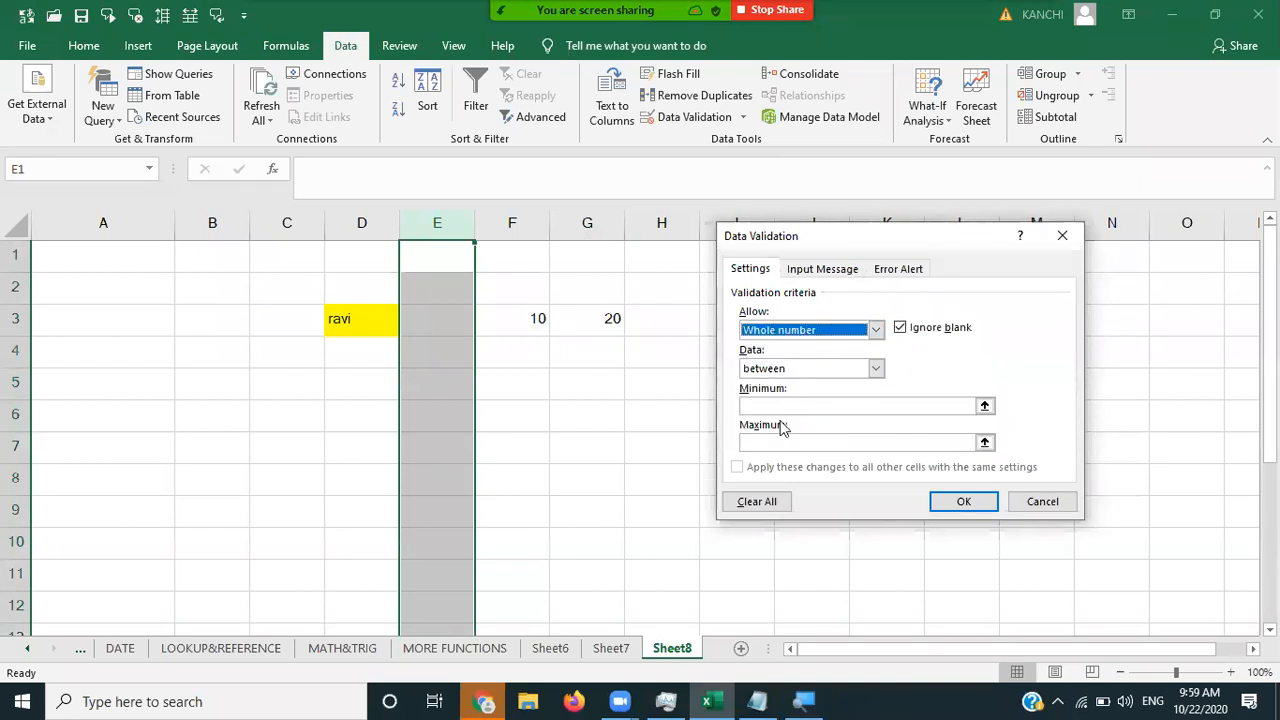
pyautogui.click(780, 406)
pyautogui.write('1')
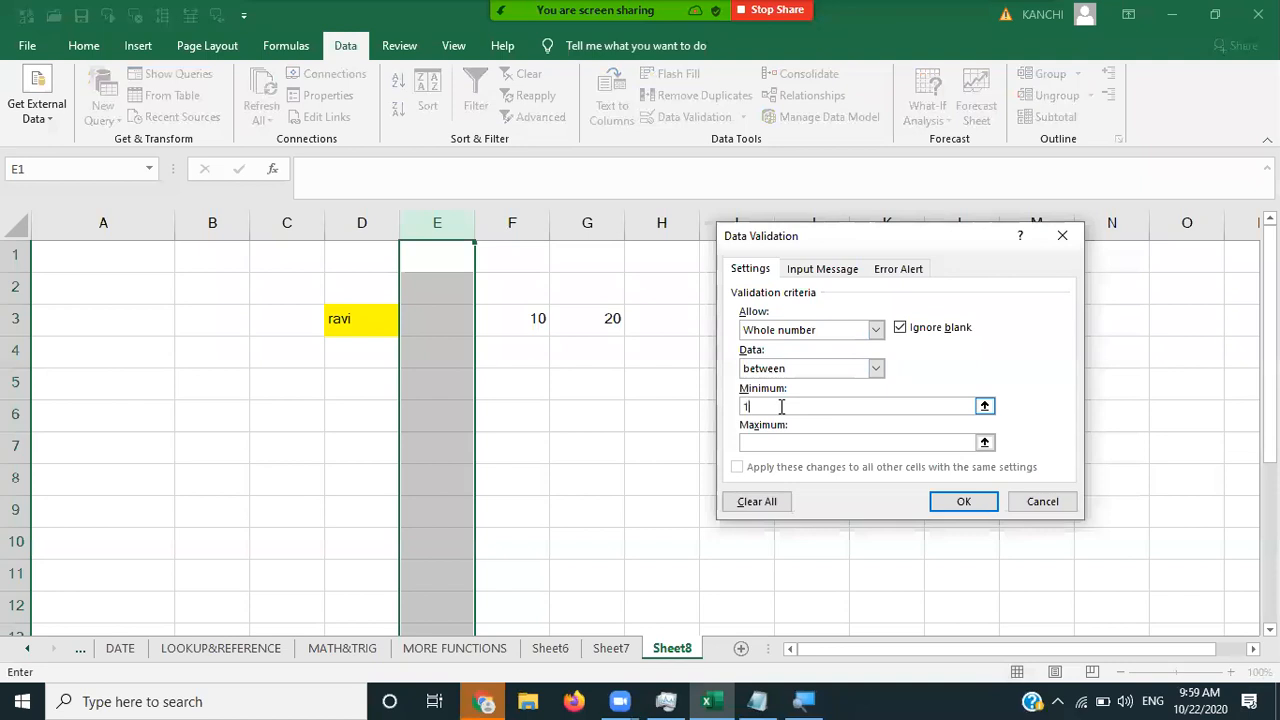
pyautogui.click(785, 442)
pyautogui.write('100')
pyautogui.press('Return')
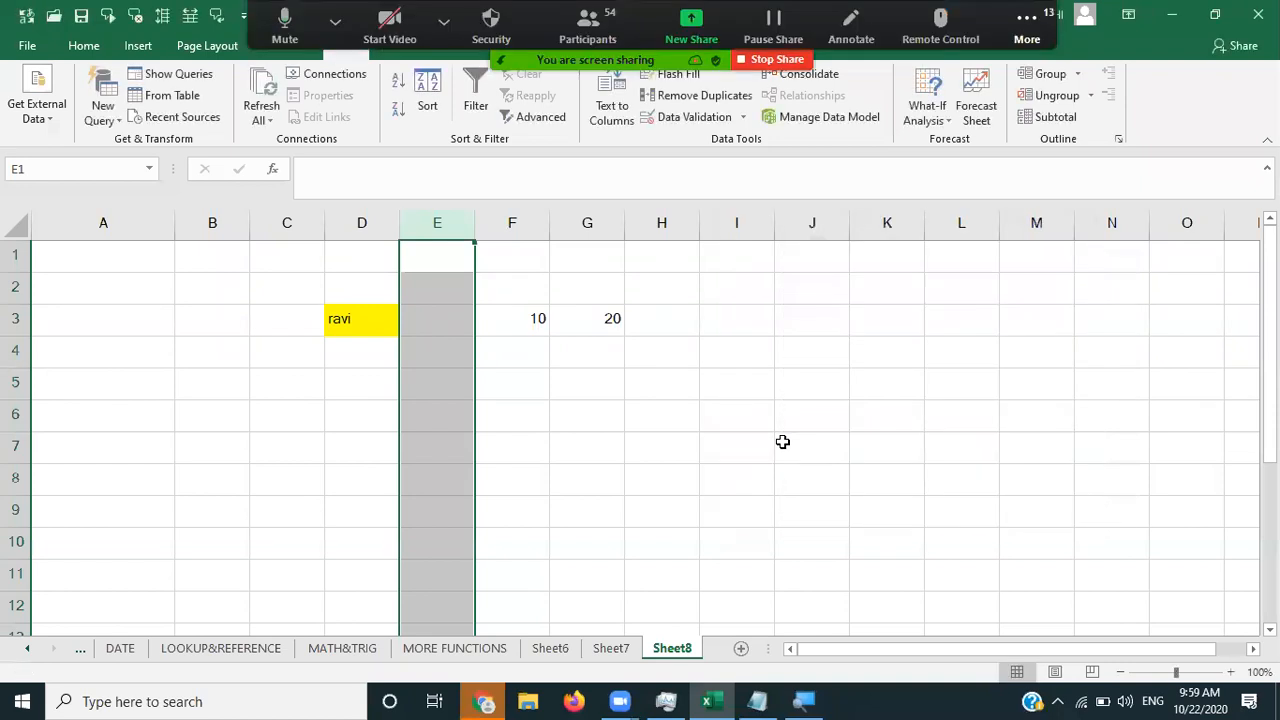
pyautogui.click(563, 342)
pyautogui.click(430, 263)
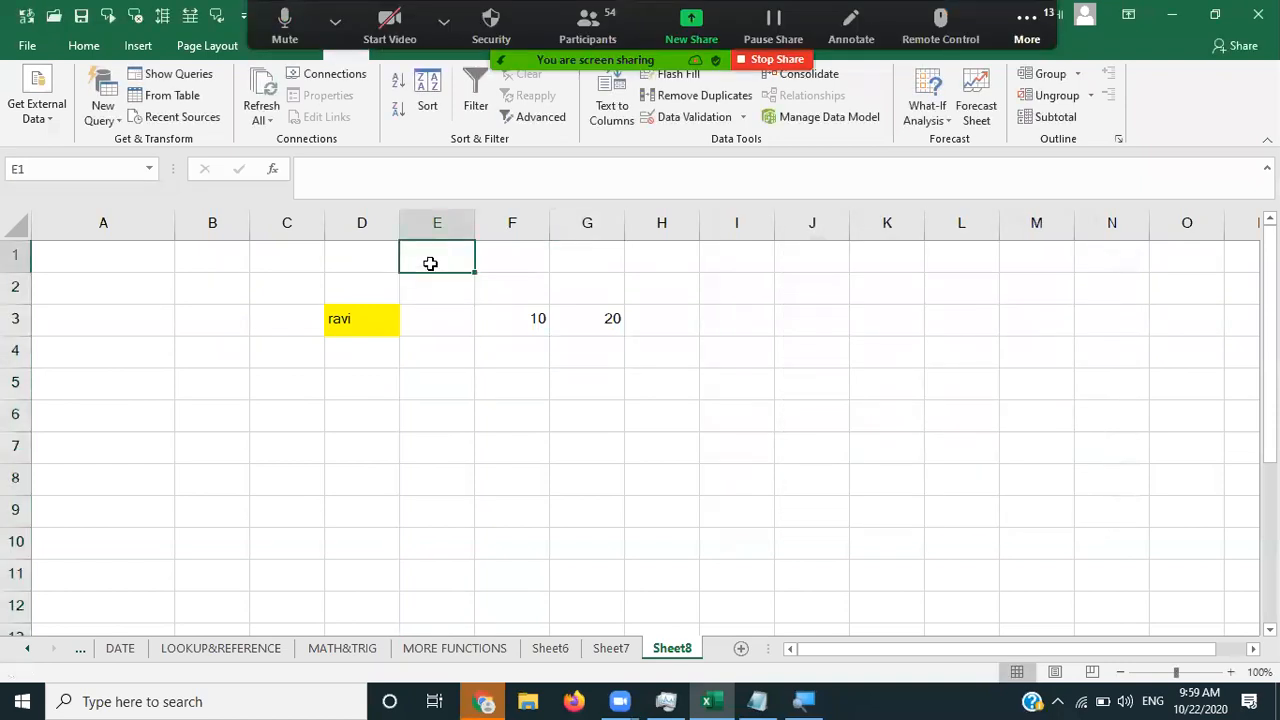
pyautogui.write('1')
pyautogui.press('BackSpace')
pyautogui.write('200')
pyautogui.press('Return')
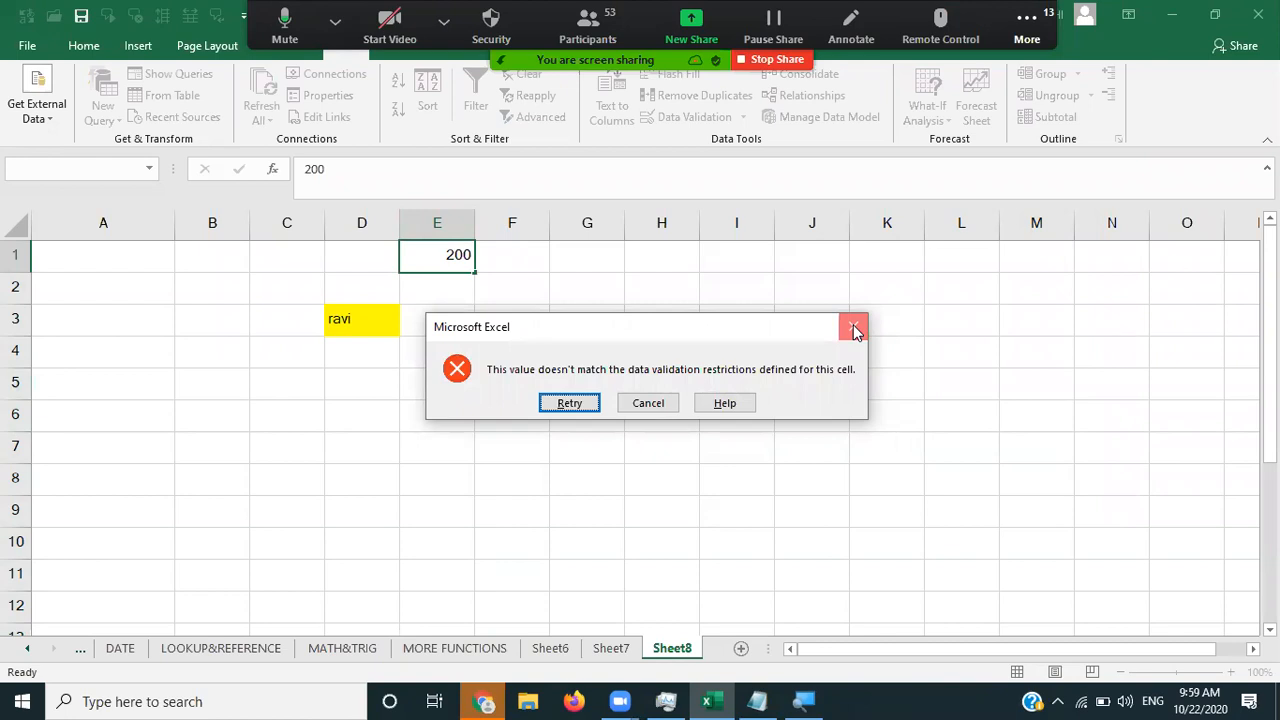
pyautogui.click(854, 331)
pyautogui.click(437, 541)
pyautogui.click(437, 605)
pyautogui.write('200')
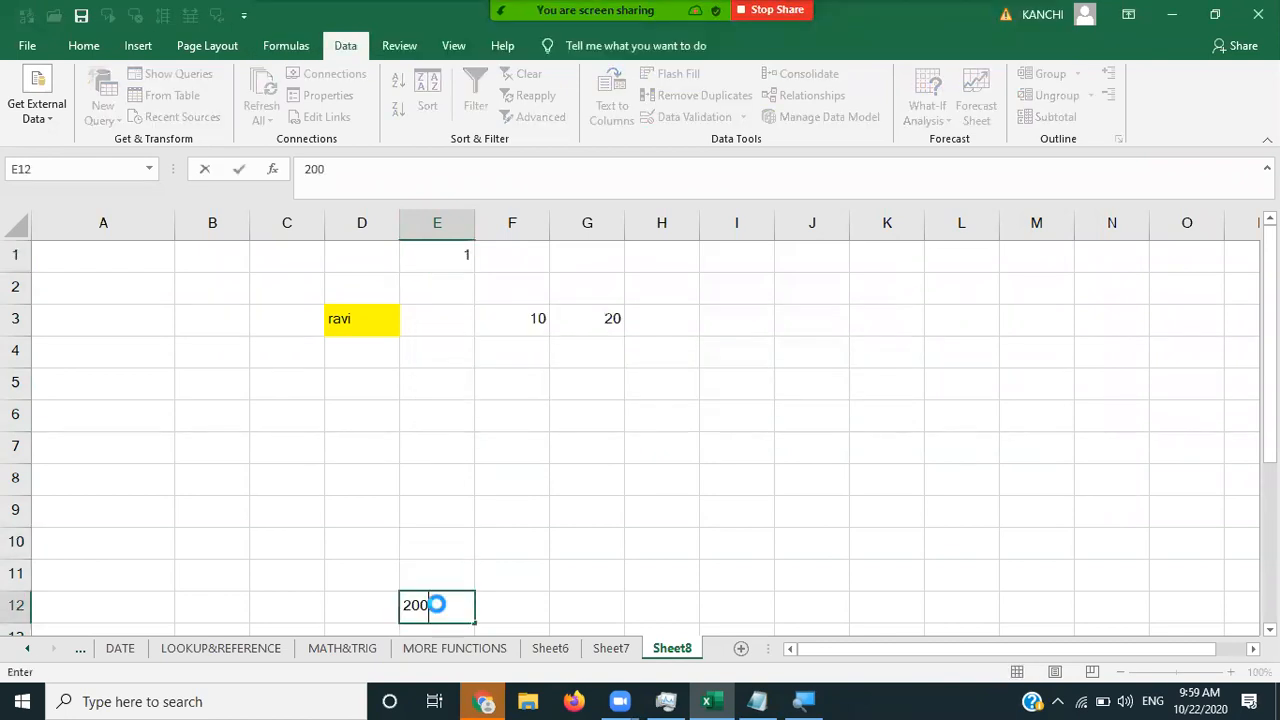
pyautogui.press('Return')
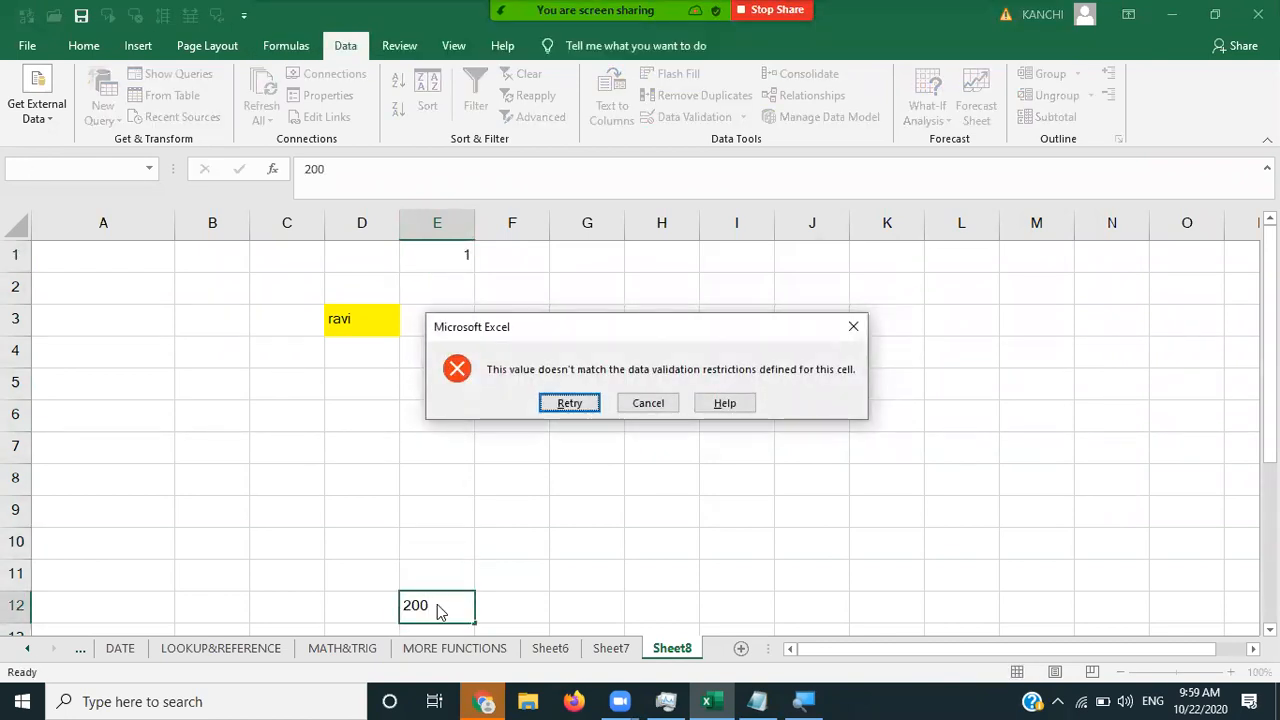
pyautogui.press('Escape')
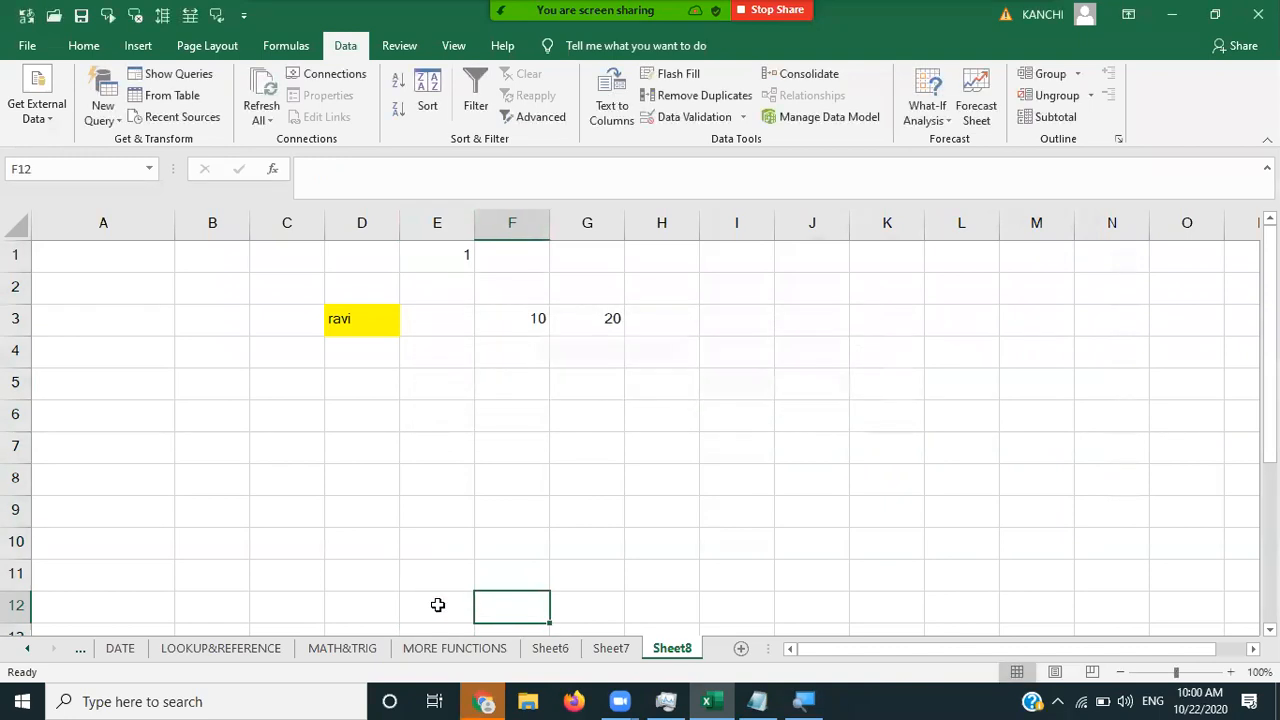
pyautogui.press('Down')
pyautogui.click(437, 605)
pyautogui.press('Down')
pyautogui.press('Down')
pyautogui.press('Down')
pyautogui.press('Down')
pyautogui.press('Down')
pyautogui.press('Down')
pyautogui.press('Down')
pyautogui.press('Down')
pyautogui.press('Down')
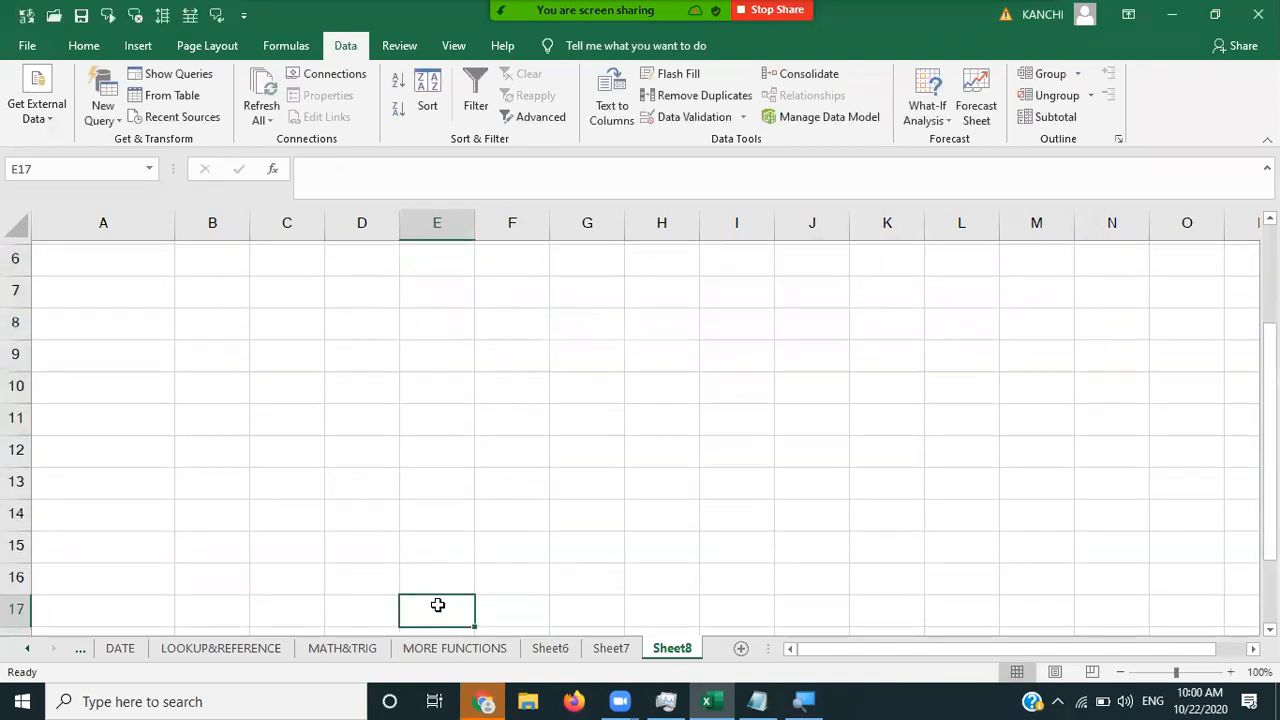
pyautogui.press('Down')
pyautogui.write('2')
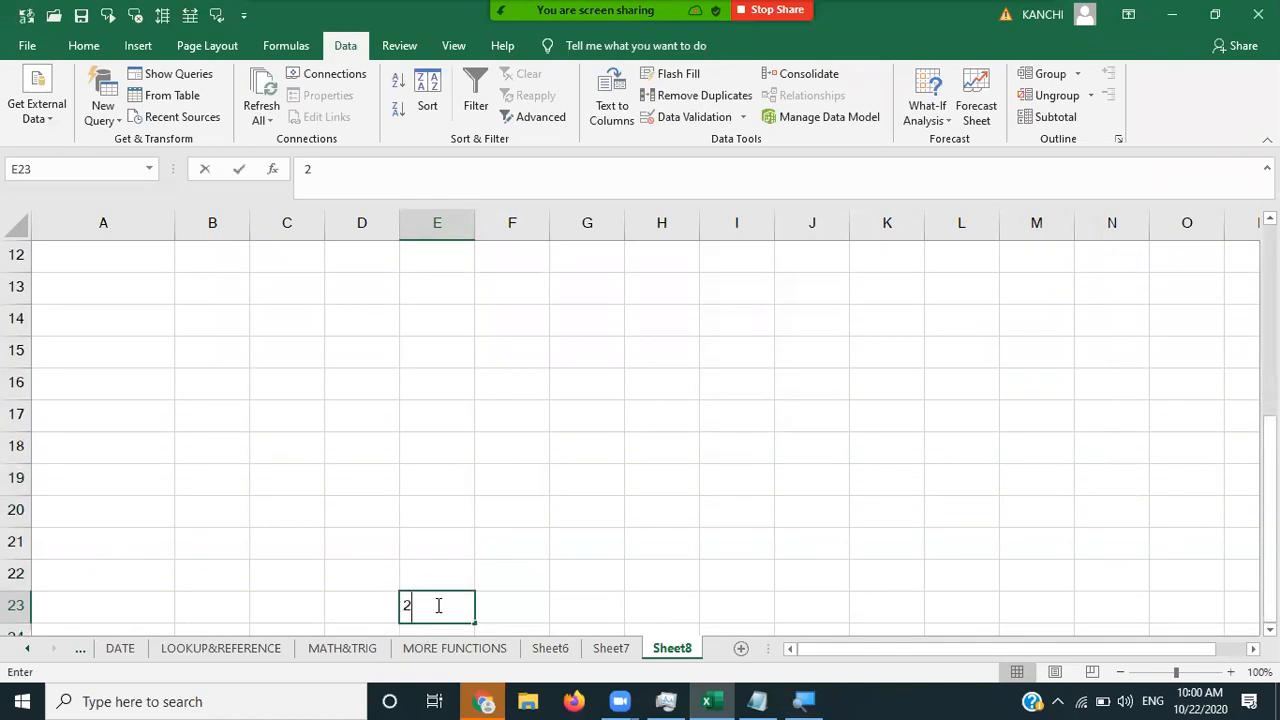
pyautogui.write('00')
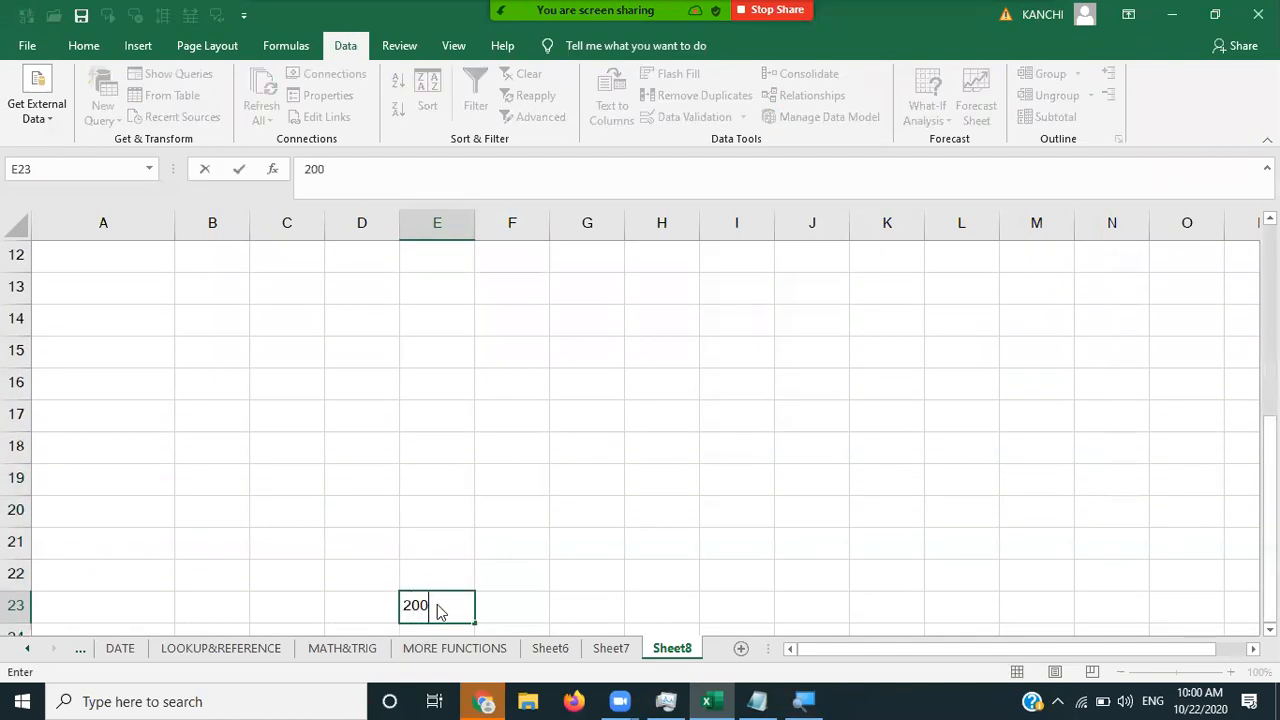
pyautogui.press('Return')
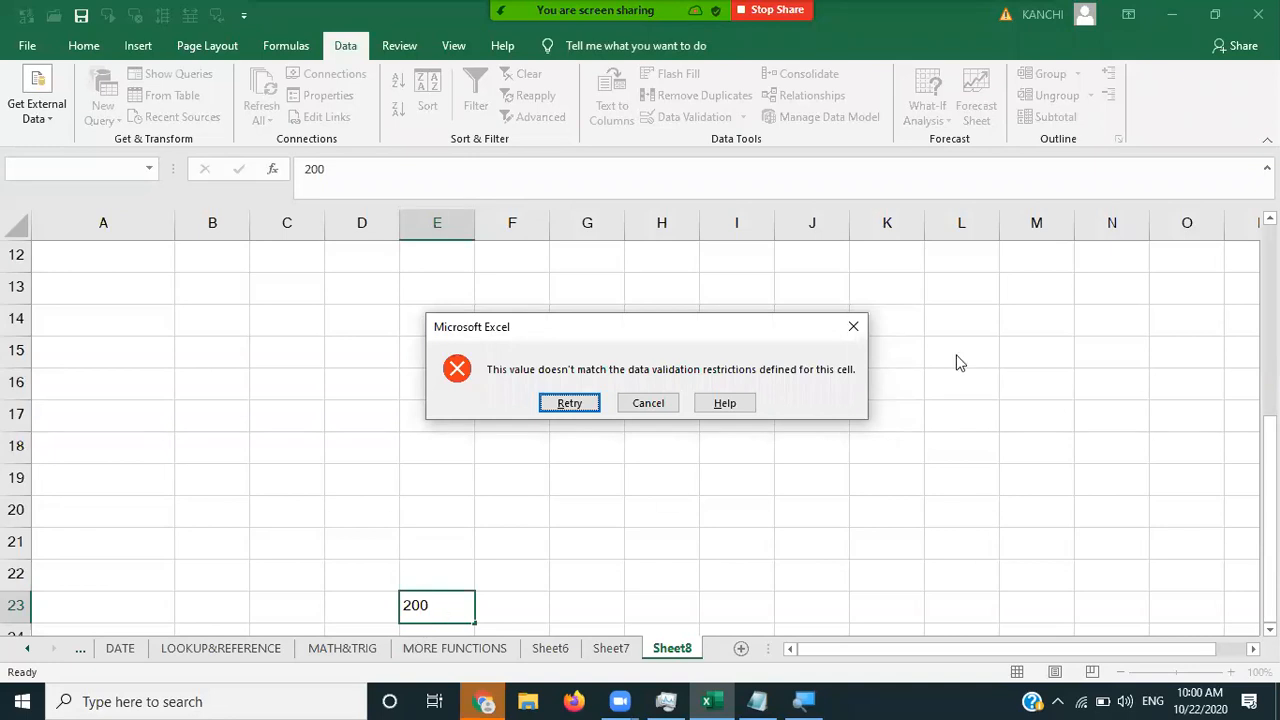
pyautogui.click(853, 327)
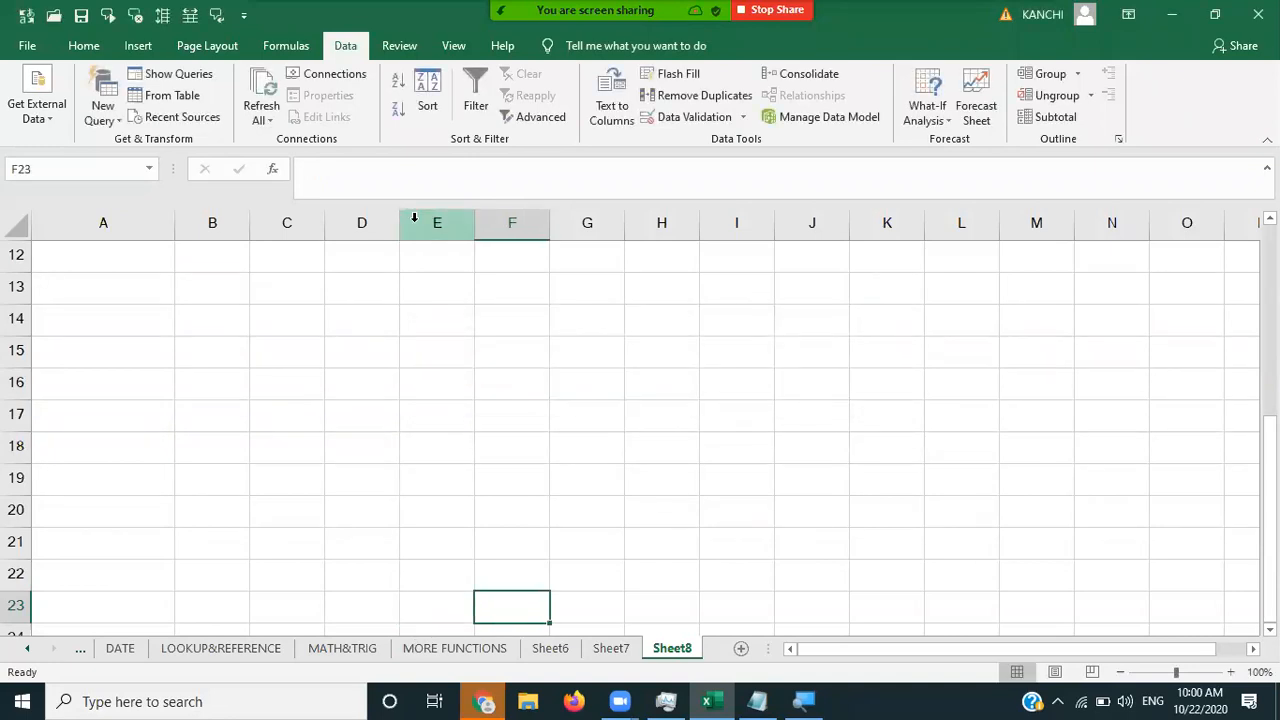
pyautogui.click(414, 218)
pyautogui.click(725, 300)
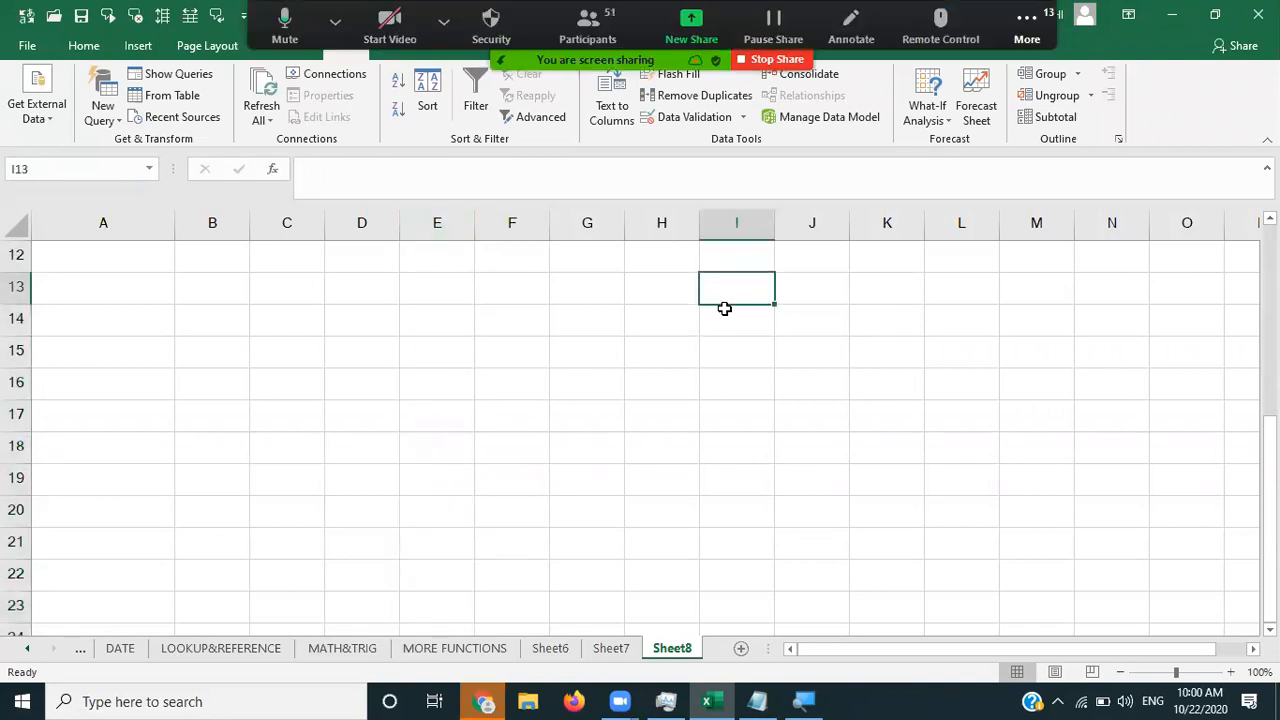
# - On Sheet6, delete the column A entries along with their linked query, then return to Sheet8
pyautogui.hotkey('ctrl', 'Up')
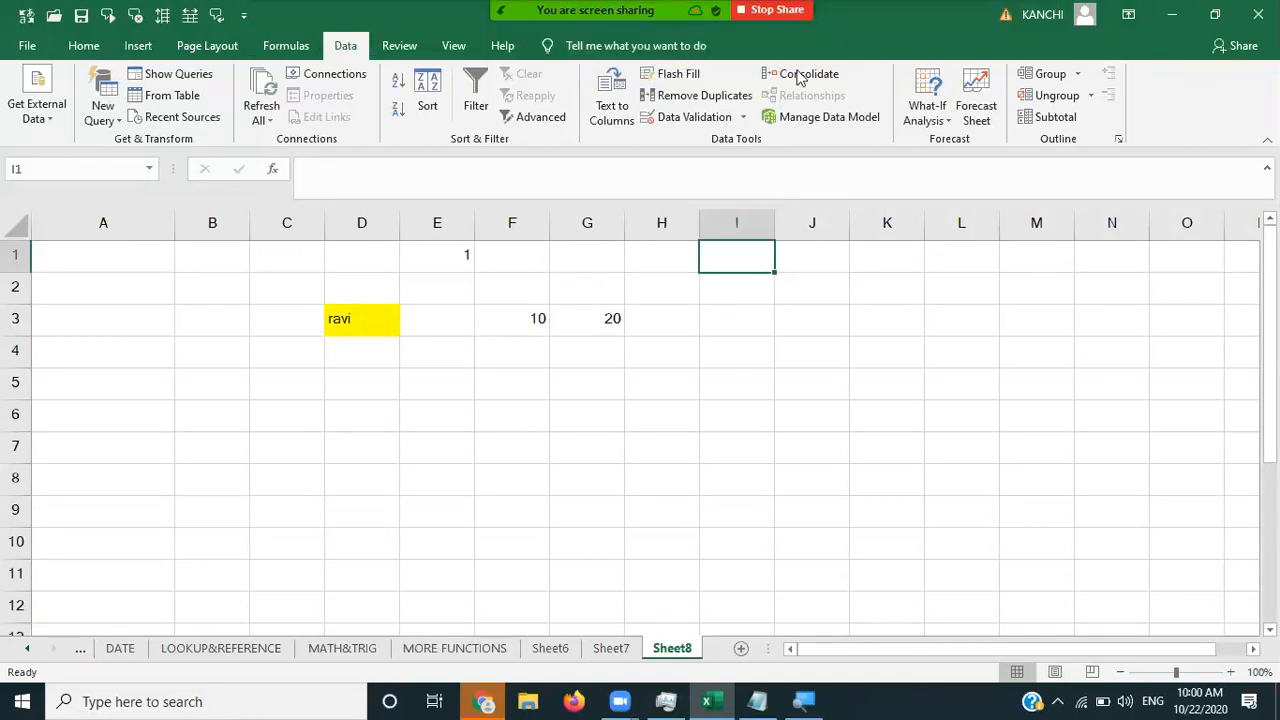
pyautogui.click(350, 319)
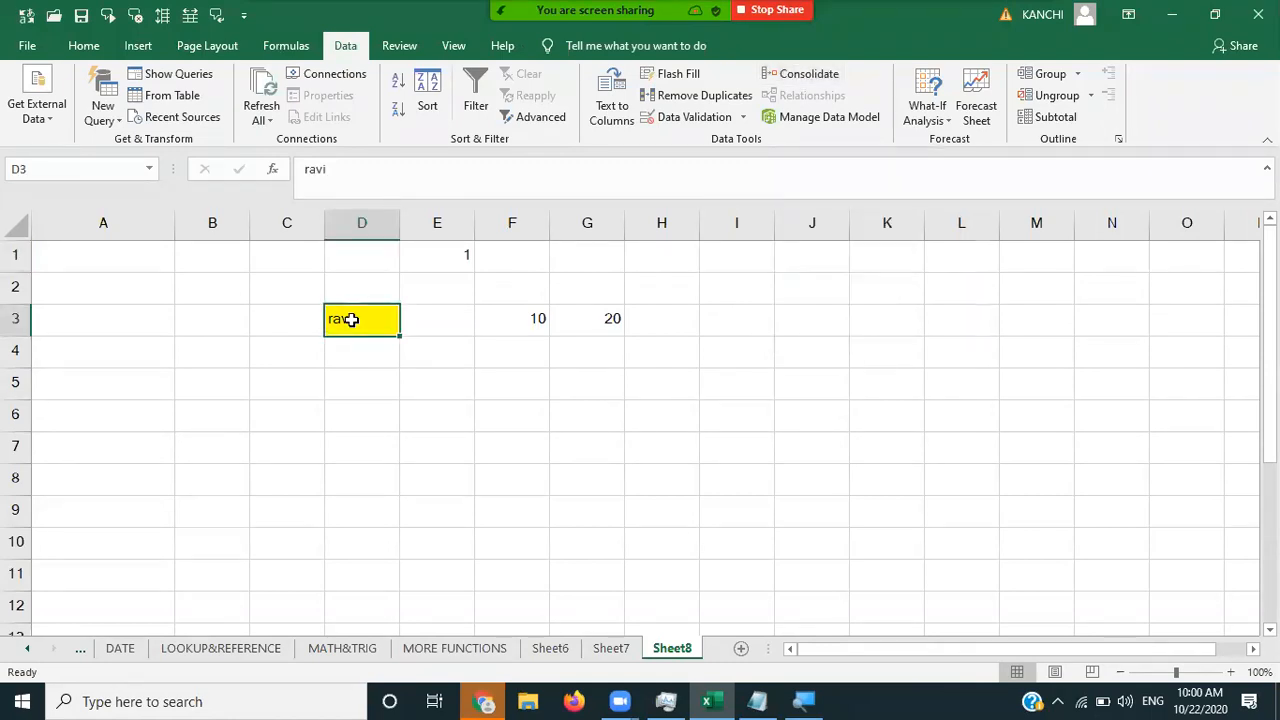
pyautogui.click(550, 648)
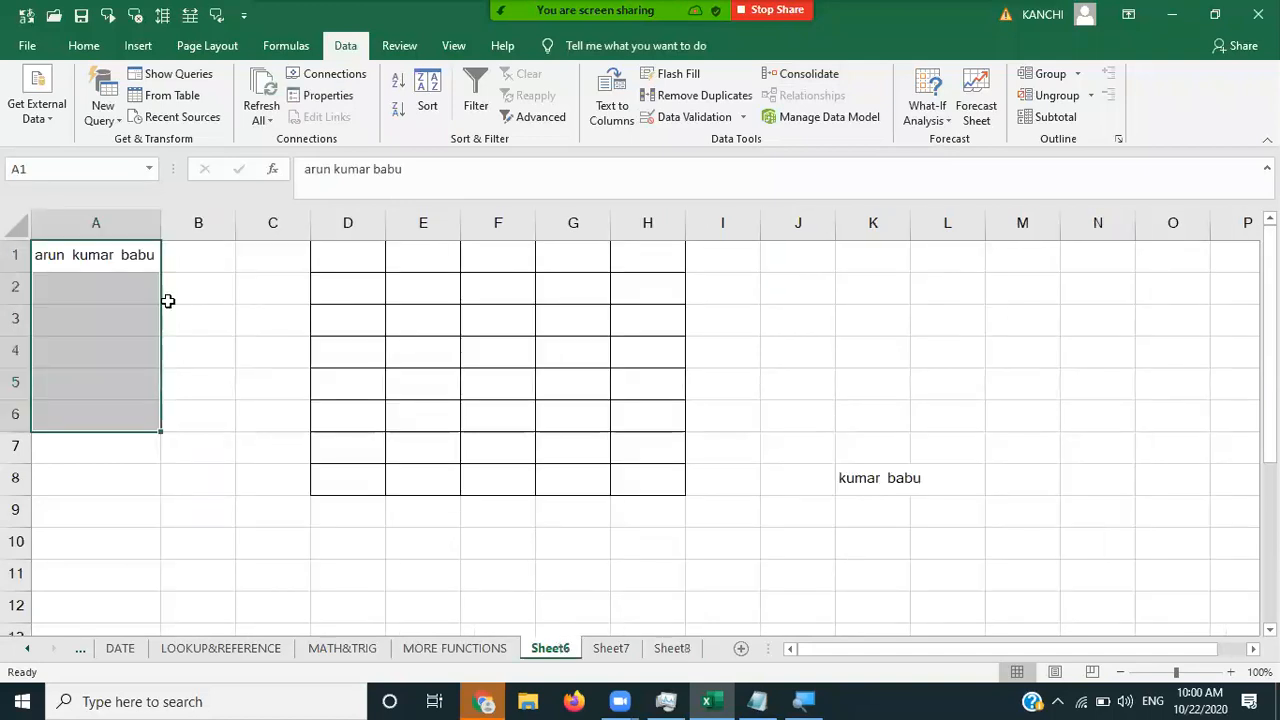
pyautogui.press('Delete')
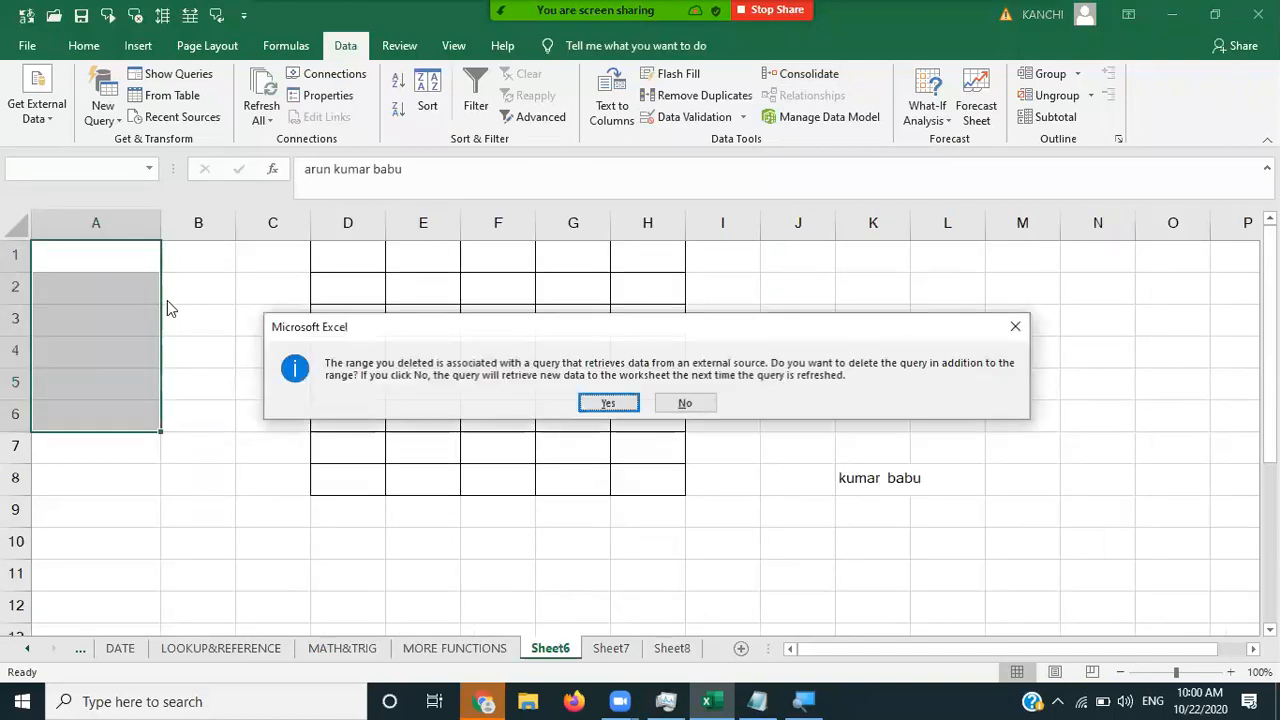
pyautogui.click(619, 407)
pyautogui.click(378, 260)
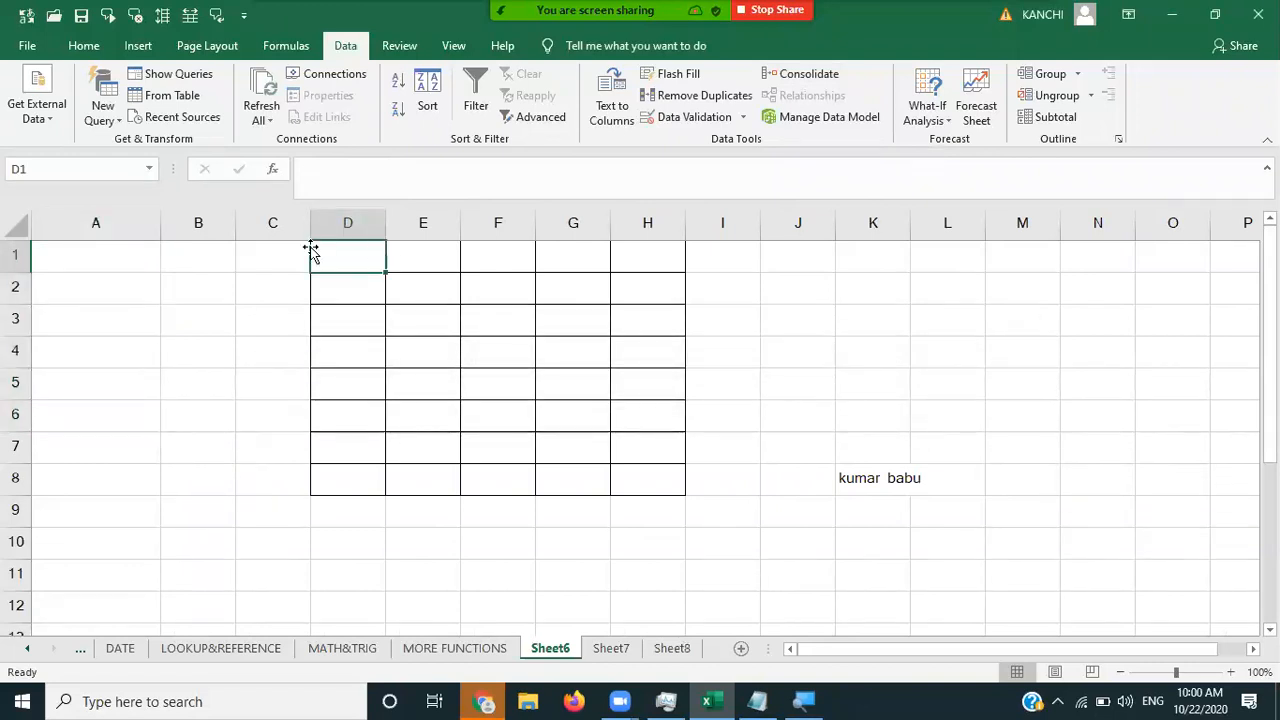
pyautogui.click(688, 650)
# - Enter =SUM(F3:G3) in H3
pyautogui.hotkey('shift', 'Right')
pyautogui.hotkey('shift', 'Right')
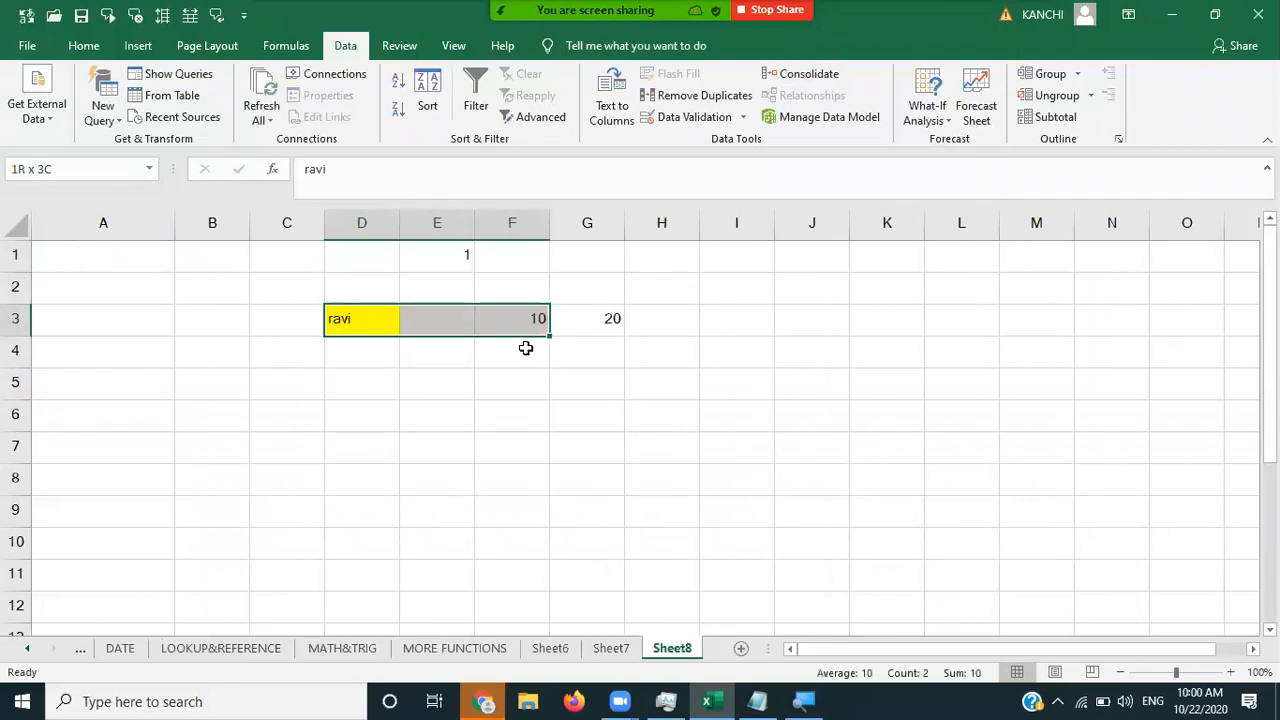
pyautogui.hotkey('ctrl', 'Right')
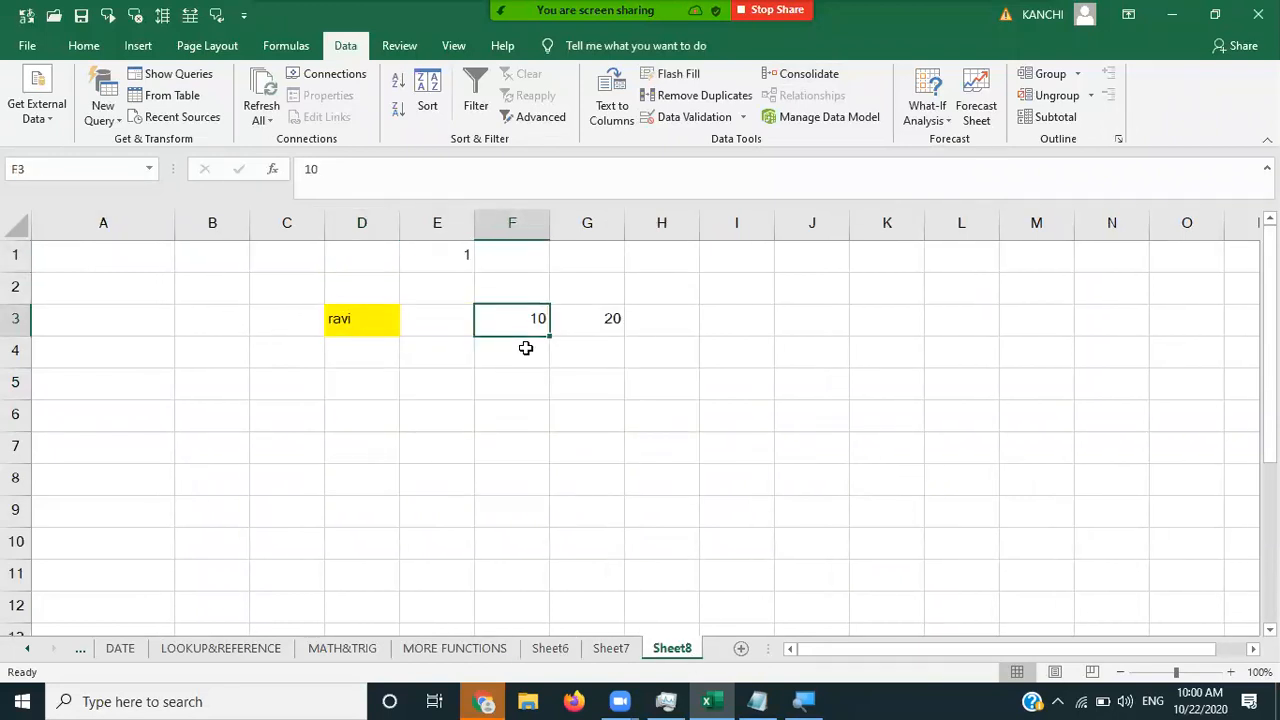
pyautogui.press('Right')
pyautogui.press('Right')
pyautogui.press('Left')
pyautogui.press('Right')
pyautogui.write('=sum')
pyautogui.press('Tab')
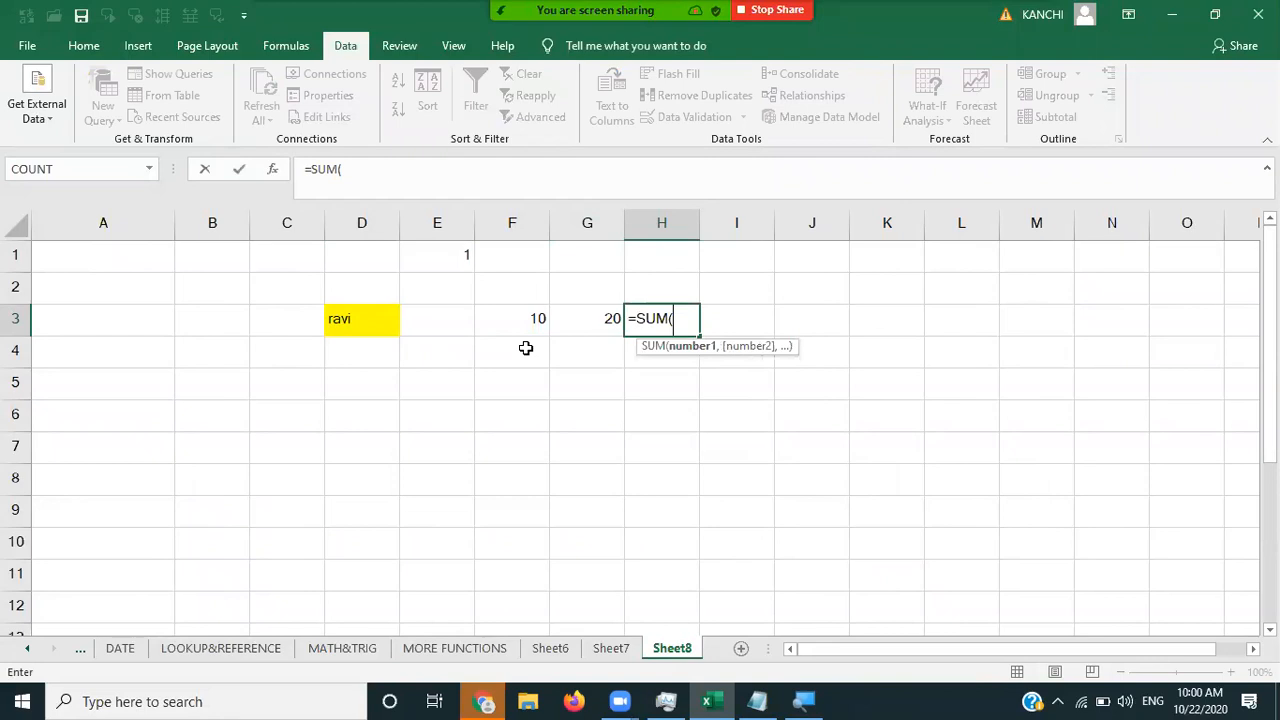
pyautogui.click(539, 321)
pyautogui.hotkey('shift', 'Right')
pyautogui.write(')')
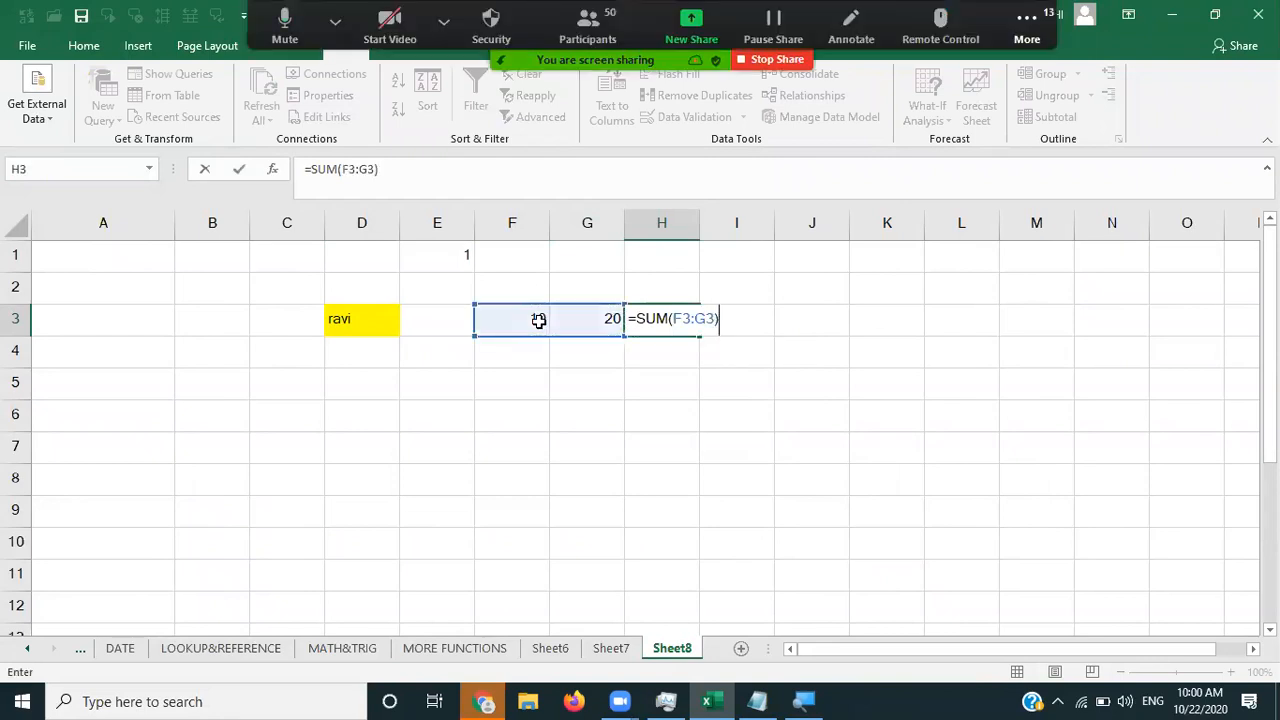
pyautogui.press('Return')
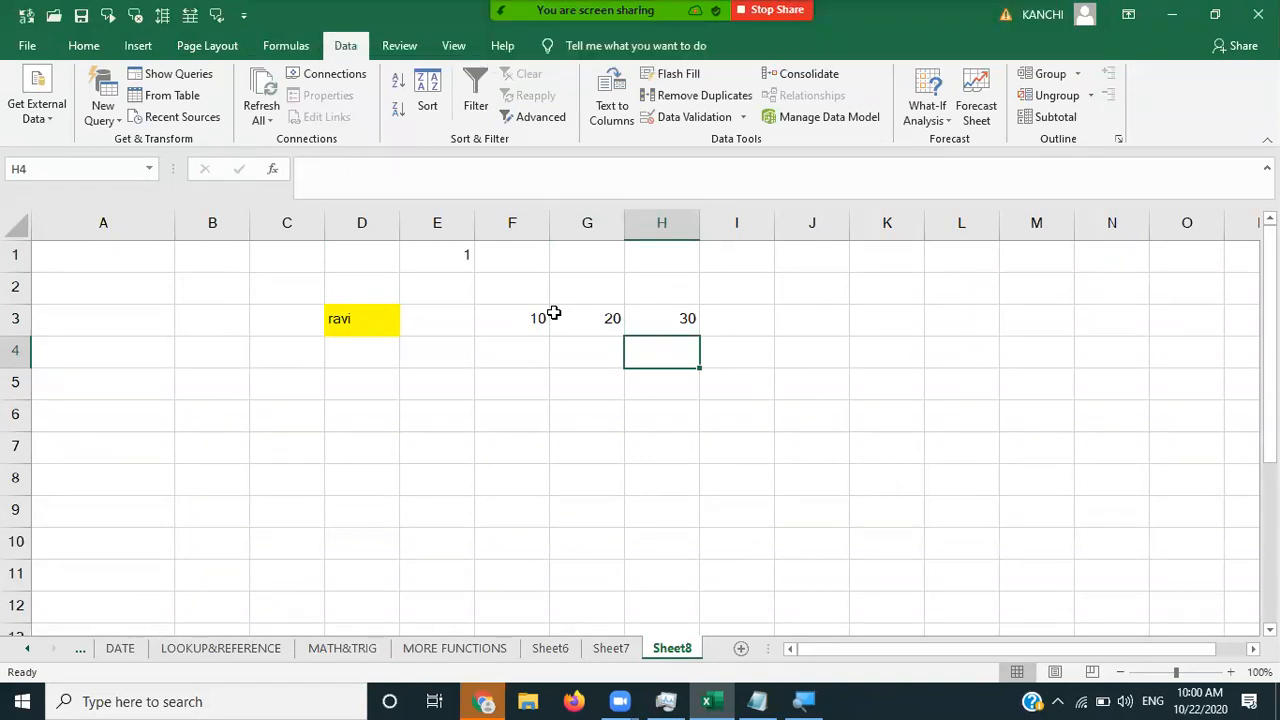
# - Clear D3:H3 and the 1 in E1
pyautogui.click(370, 315)
pyautogui.hotkey('shift', 'Right')
pyautogui.hotkey('shift', 'Right')
pyautogui.hotkey('shift', 'Right')
pyautogui.hotkey('shift', 'Right')
pyautogui.press('Delete')
pyautogui.press('Up')
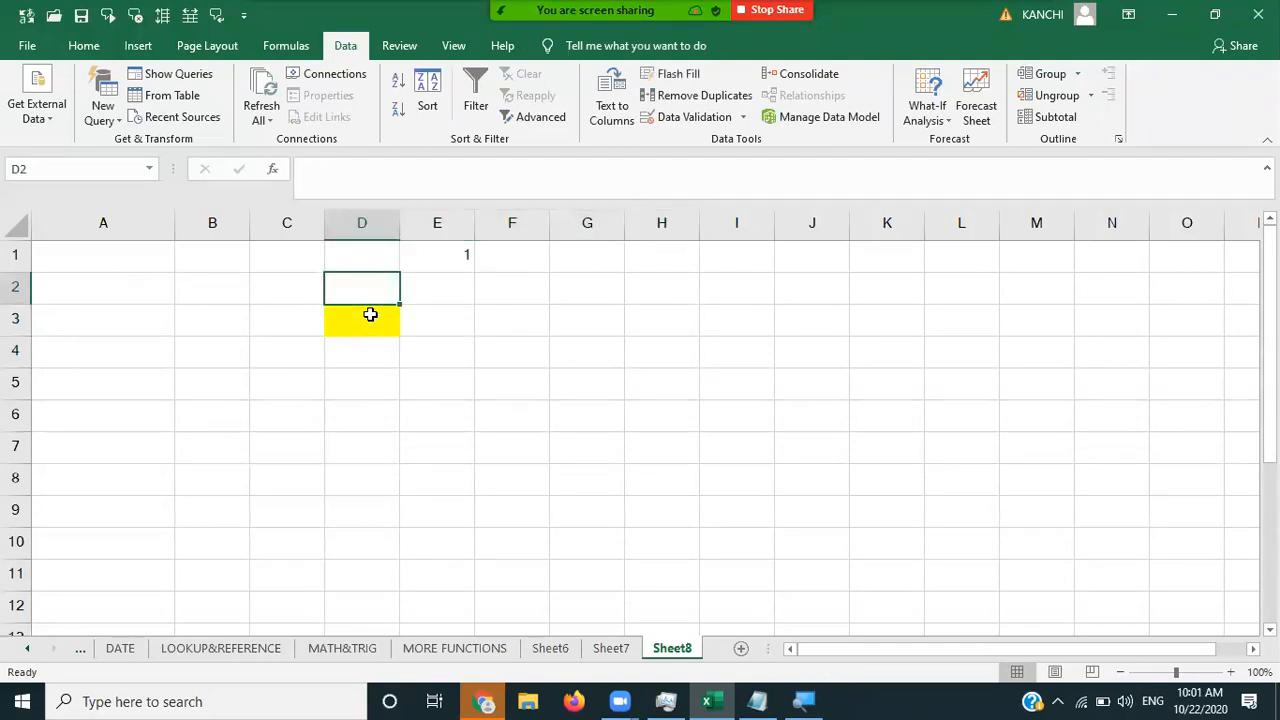
pyautogui.press('Up')
pyautogui.press('Right')
pyautogui.press('Delete')
pyautogui.press('Left')
pyautogui.press('Left')
pyautogui.press('Left')
pyautogui.press('Left')
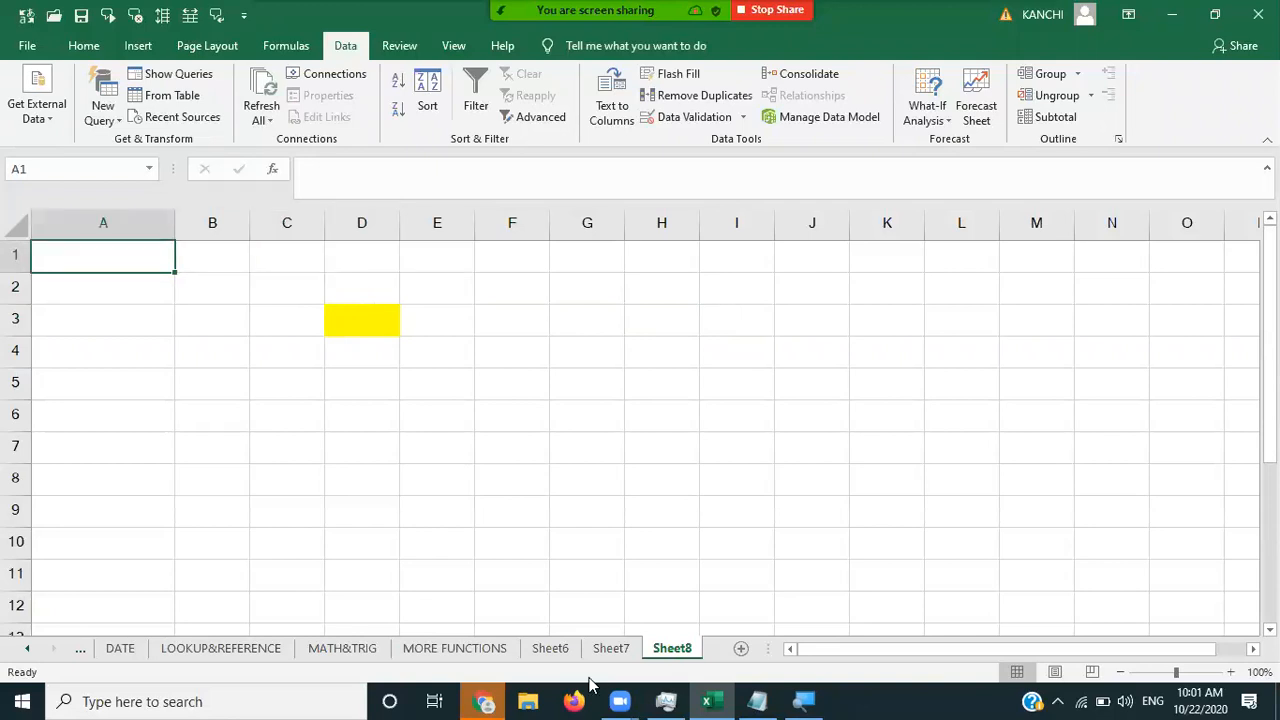
pyautogui.click(551, 649)
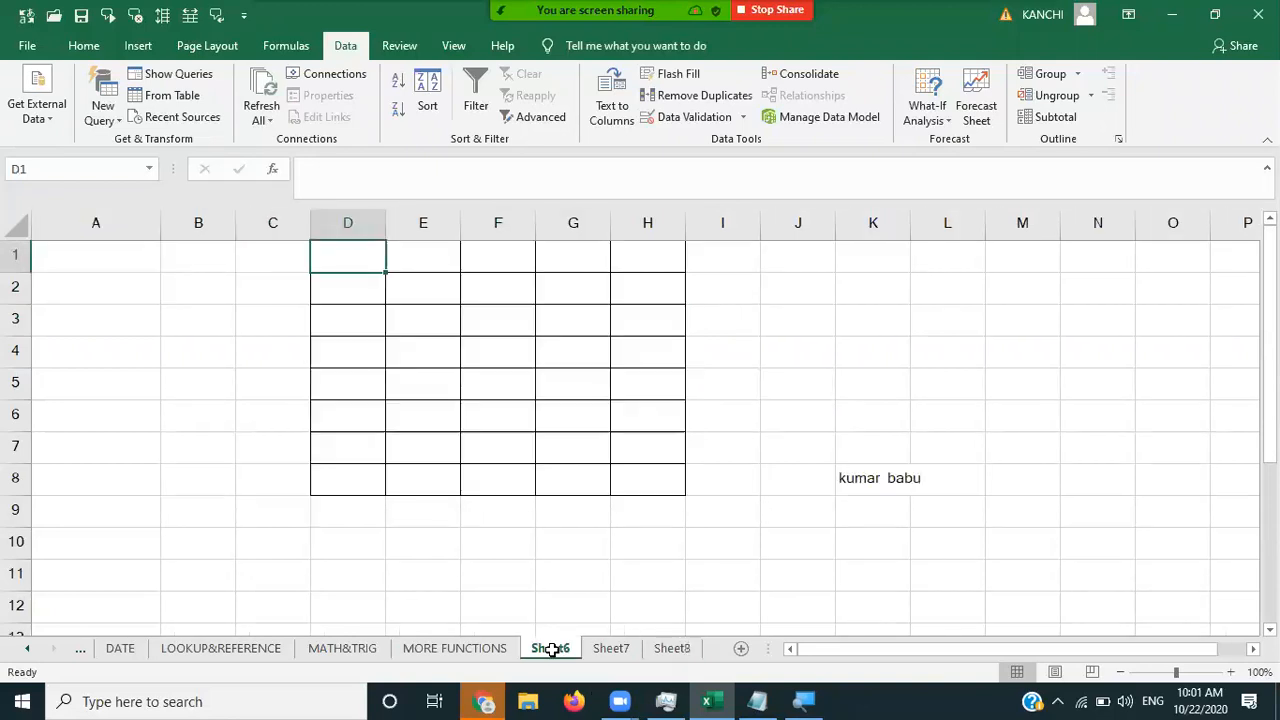
# - Fill A1:A10 with the series 20, 25 through 65
pyautogui.click(102, 263)
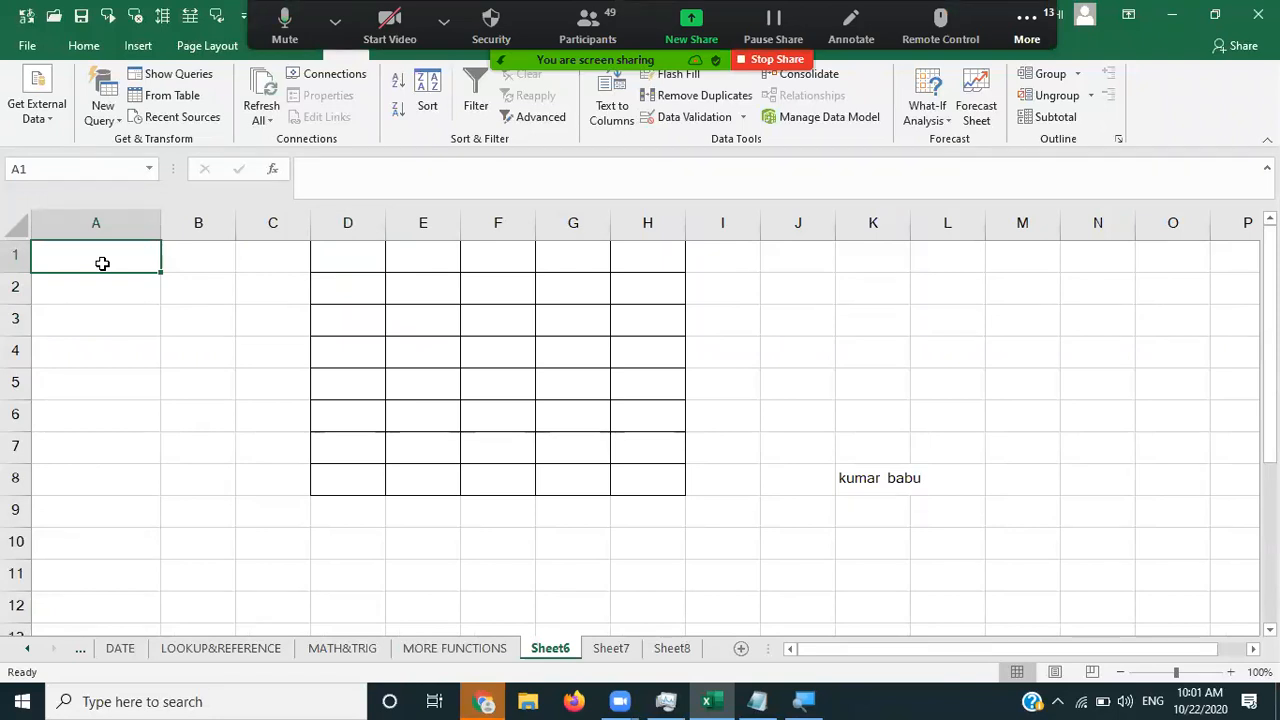
pyautogui.write('20')
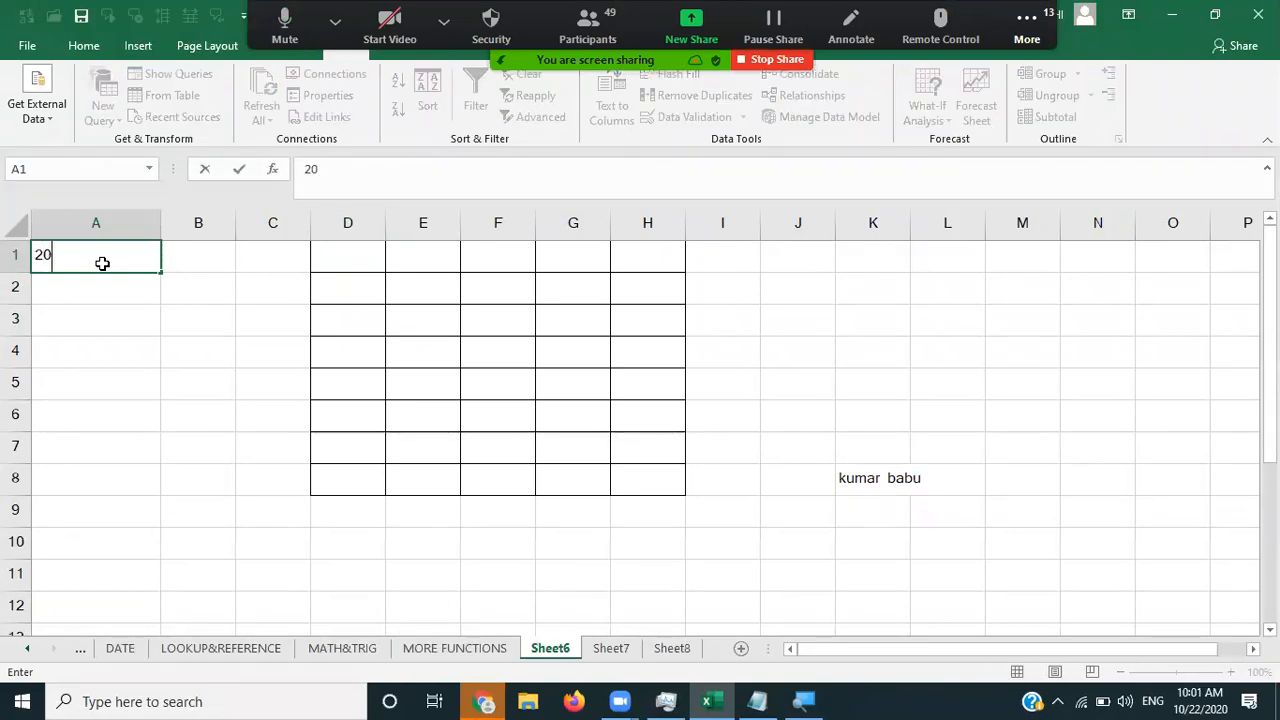
pyautogui.press('Return')
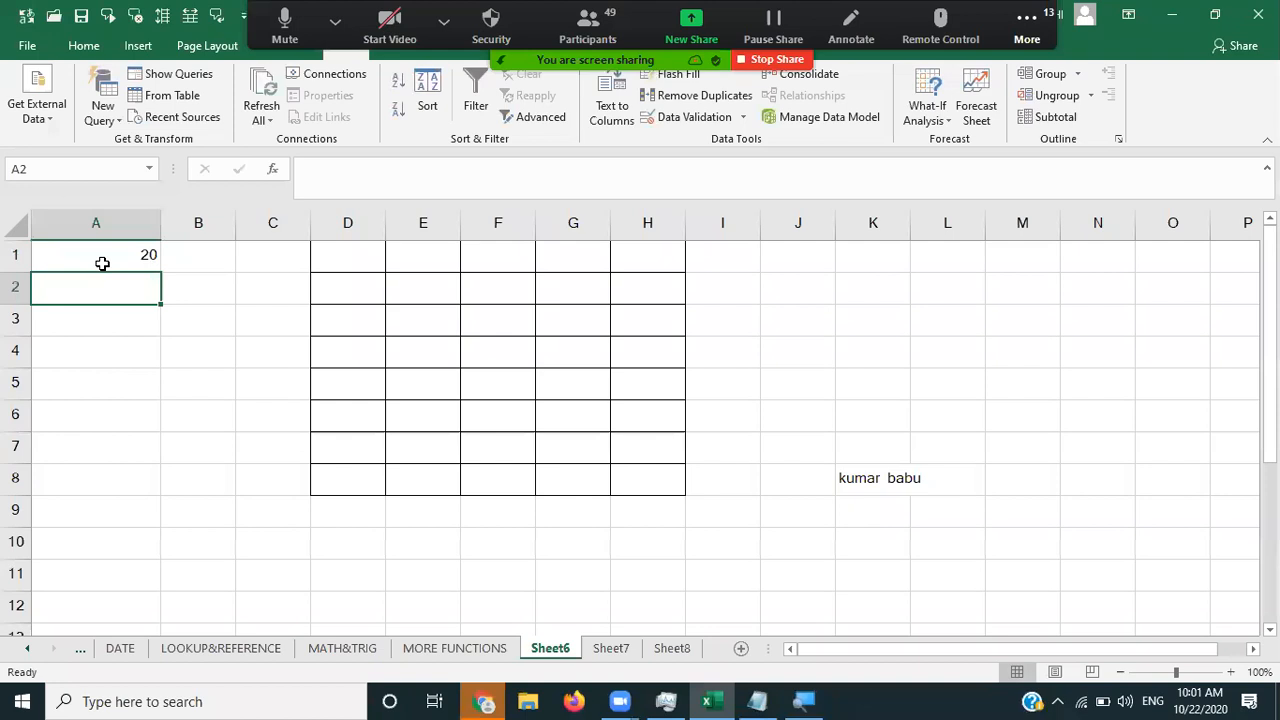
pyautogui.write('25')
pyautogui.click(102, 263)
pyautogui.hotkey('shift', 'Down')
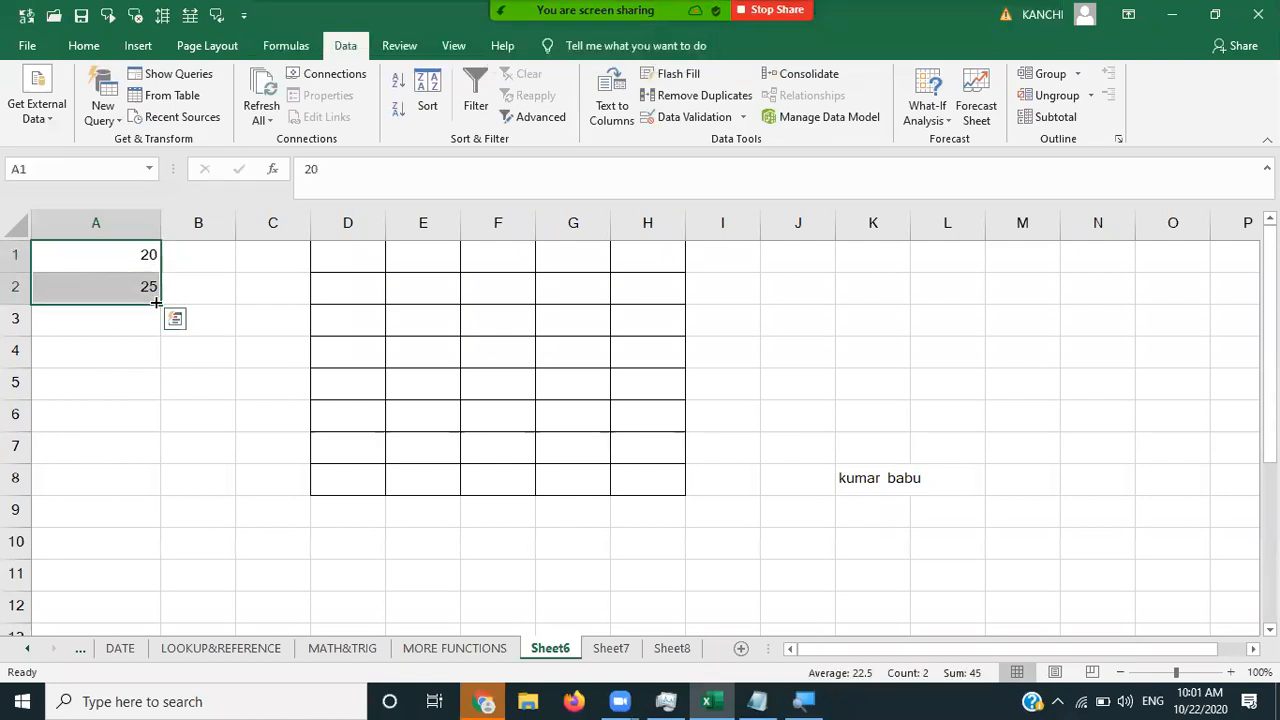
pyautogui.moveTo(163, 301); pyautogui.dragTo(166, 556)
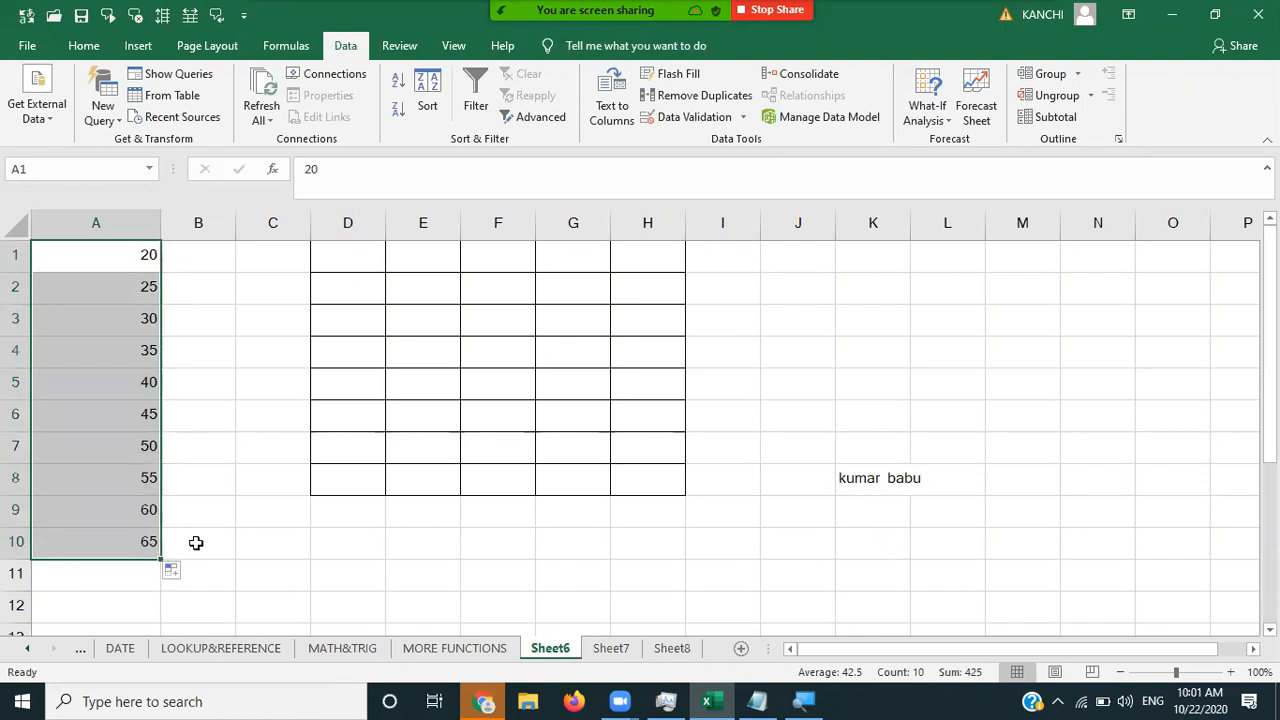
pyautogui.click(195, 541)
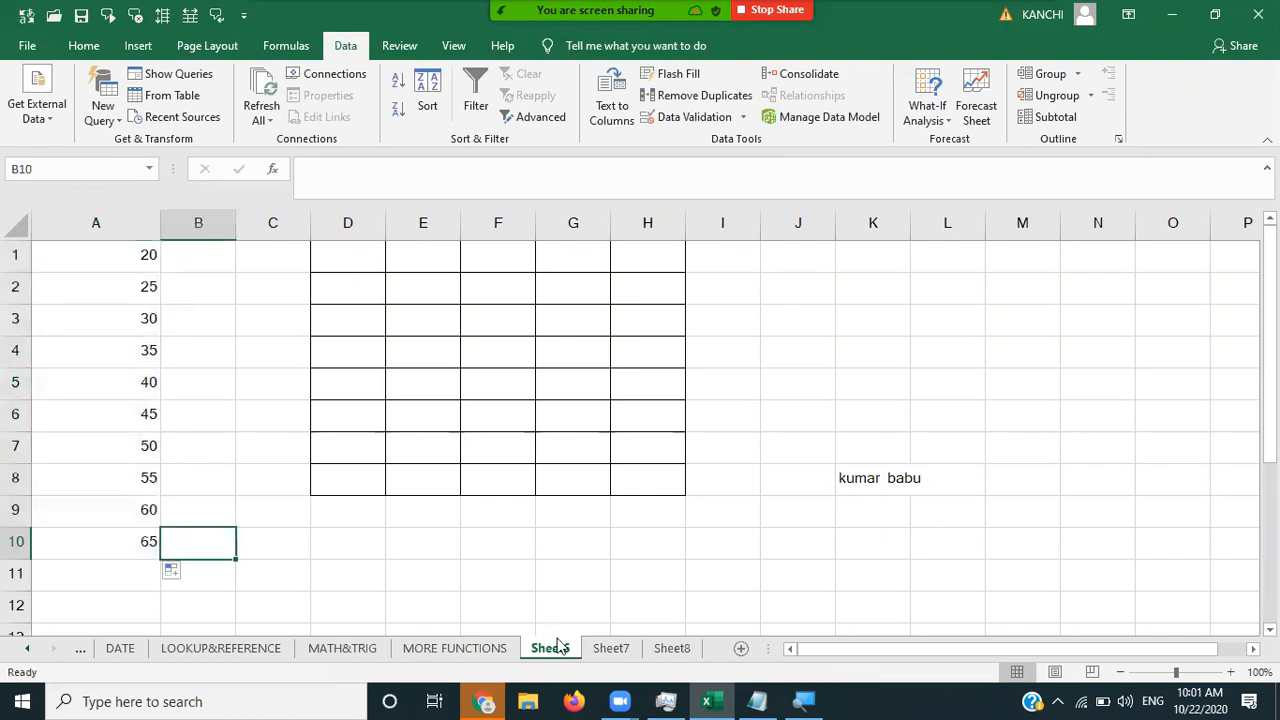
# - On Sheet7, fill F1:F10 with the series 3, 6 through 30, then move to Sheet8
pyautogui.click(609, 649)
pyautogui.click(66, 266)
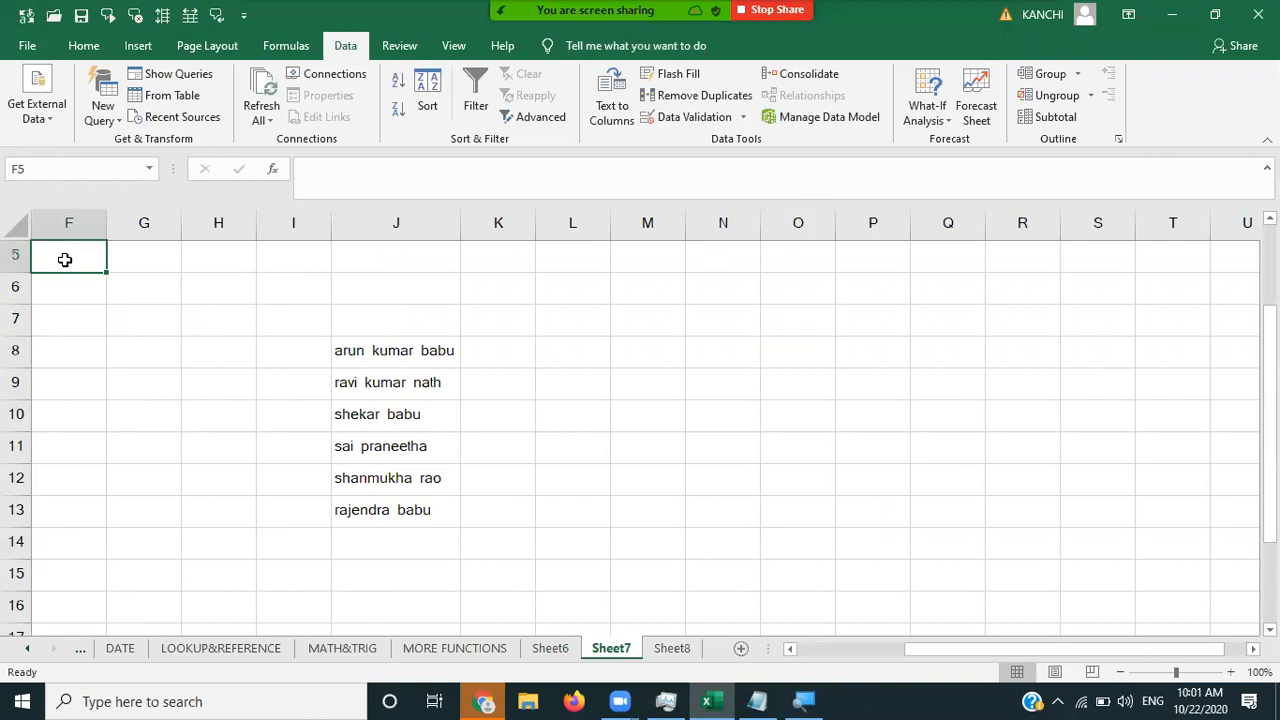
pyautogui.scroll(1, 65, 262)
pyautogui.press('Down')
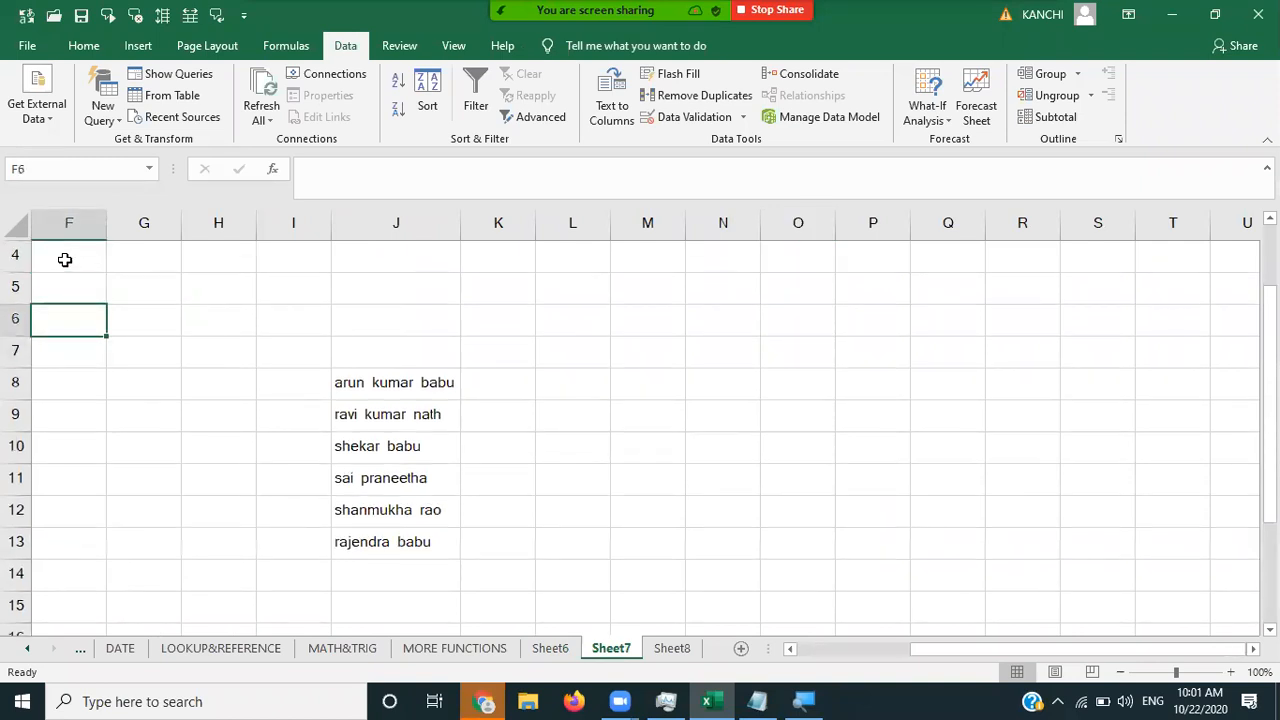
pyautogui.press('Up')
pyautogui.press('Up')
pyautogui.press('Up')
pyautogui.press('Up')
pyautogui.press('Up')
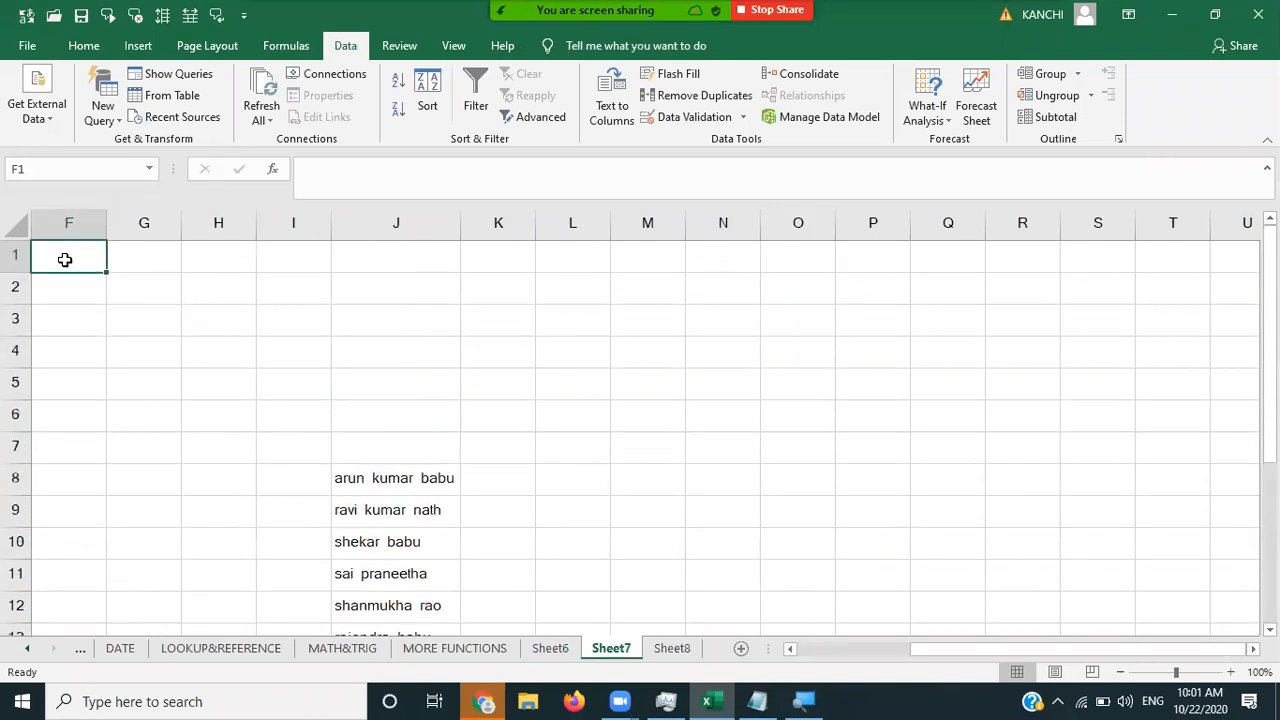
pyautogui.write('3')
pyautogui.press('Return')
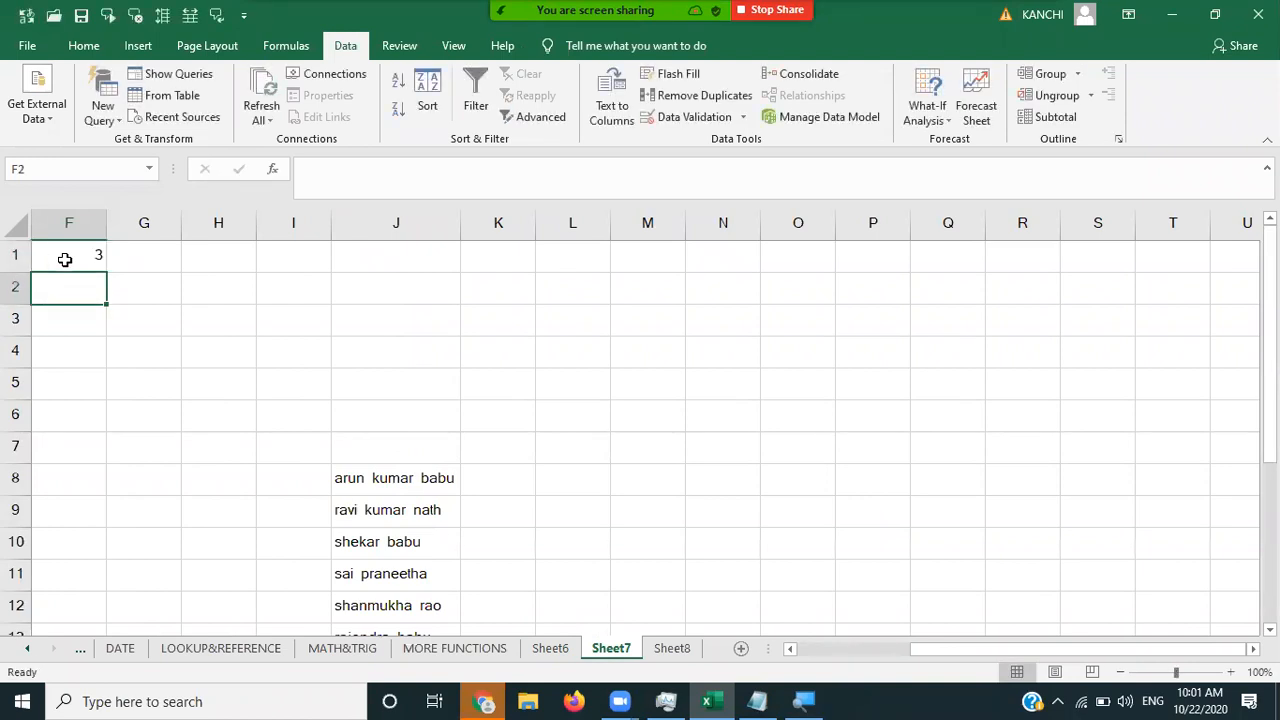
pyautogui.write('6')
pyautogui.press('Return')
pyautogui.click(64, 259)
pyautogui.hotkey('shift', 'Down')
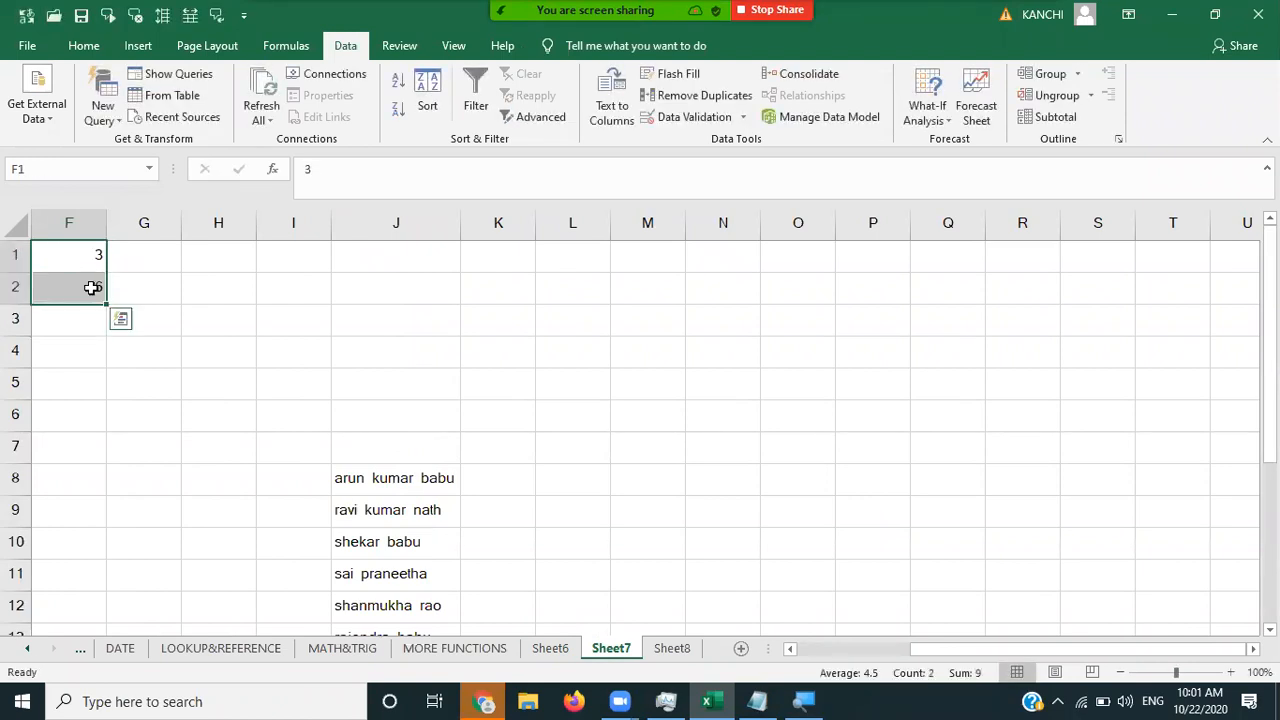
pyautogui.moveTo(105, 303); pyautogui.dragTo(109, 557)
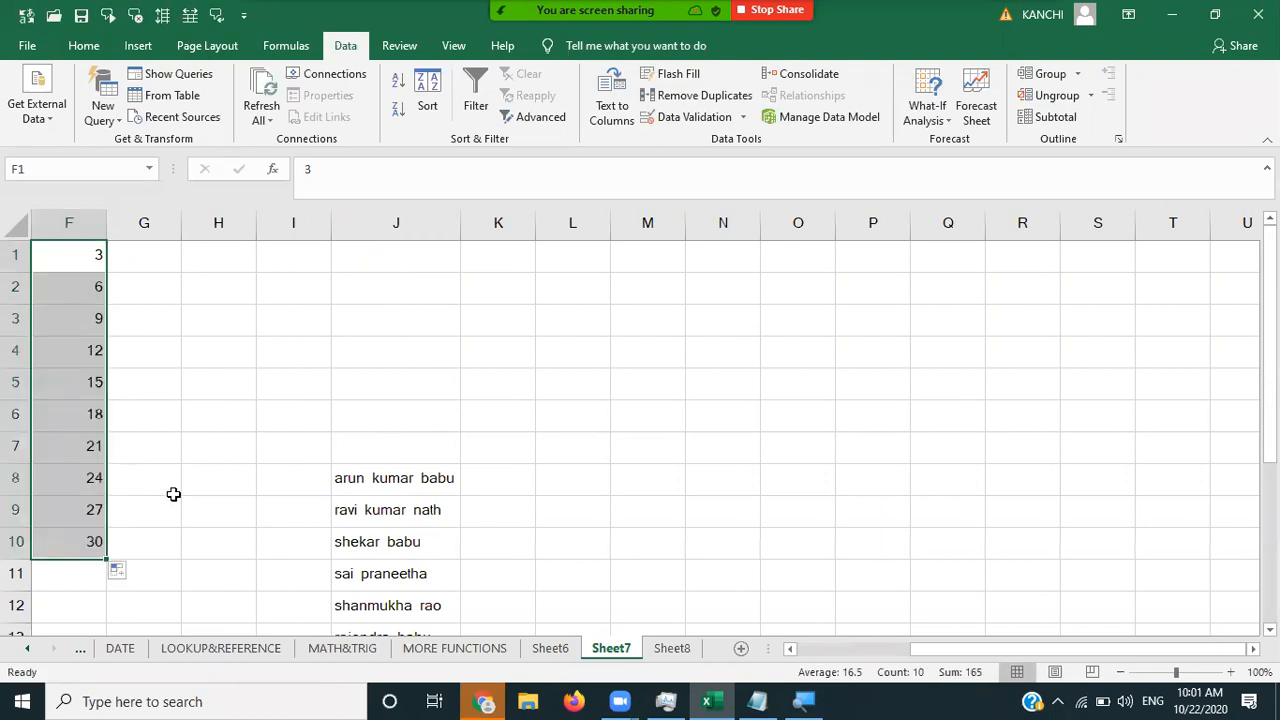
pyautogui.click(365, 604)
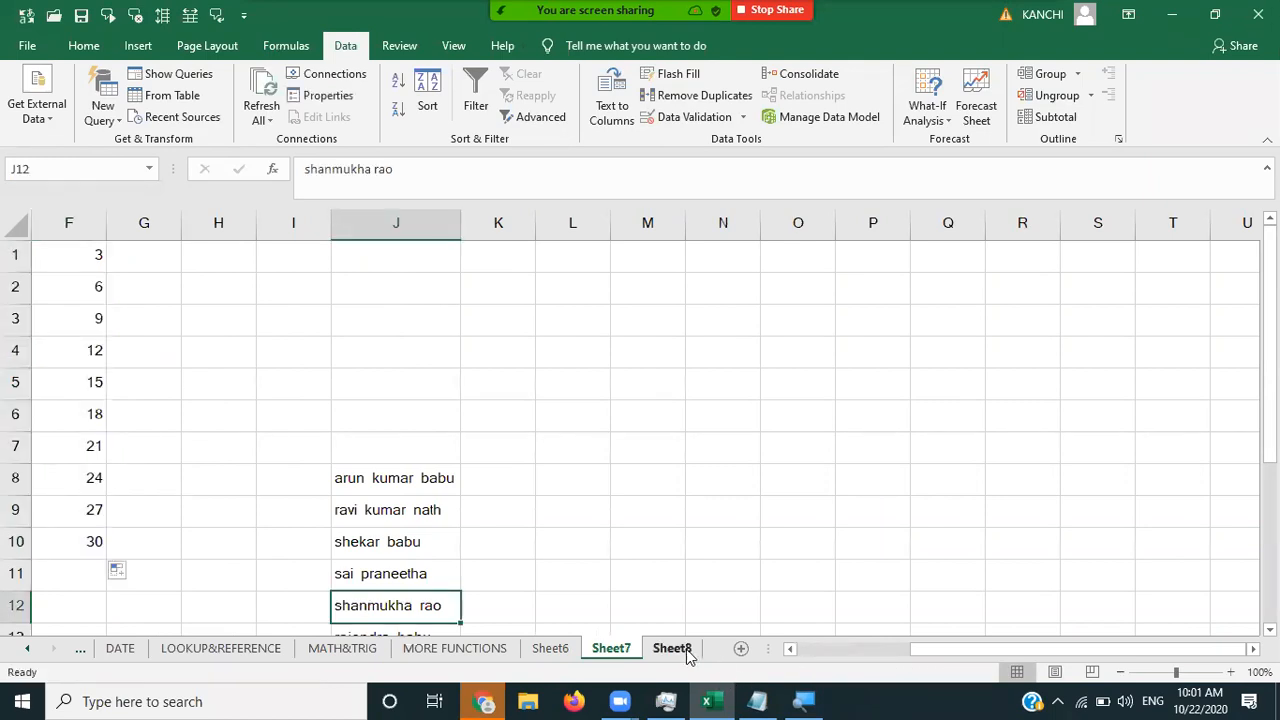
pyautogui.hotkey('ctrl', 'pagedown')
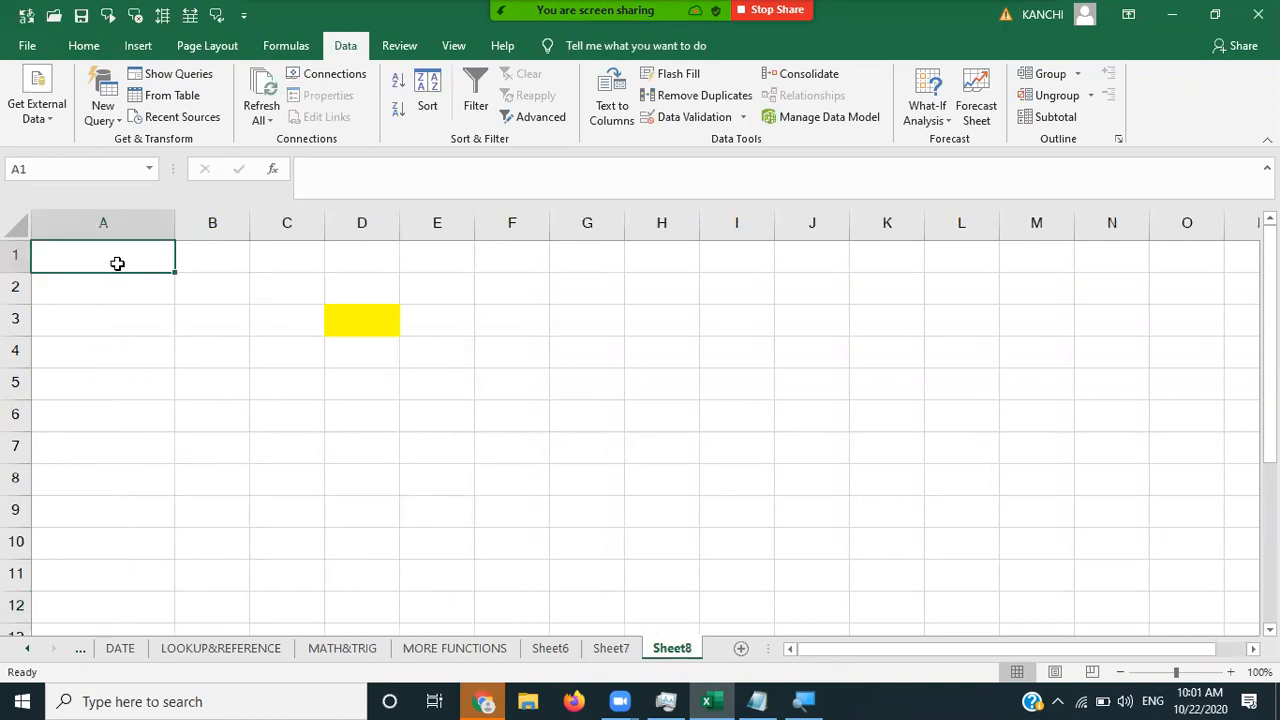
# - Consolidate Sheet6!$A$1:$A$10 and Sheet7!$F$1:$F$10 with Sum into Sheet8 A1:A10, giving 23 through 95
pyautogui.hotkey('shift', 'Down')
pyautogui.hotkey('shift', 'Down')
pyautogui.hotkey('shift', 'Down')
pyautogui.hotkey('shift', 'Down')
pyautogui.hotkey('shift', 'Down')
pyautogui.hotkey('shift', 'Down')
pyautogui.hotkey('shift', 'Down')
pyautogui.hotkey('shift', 'Down')
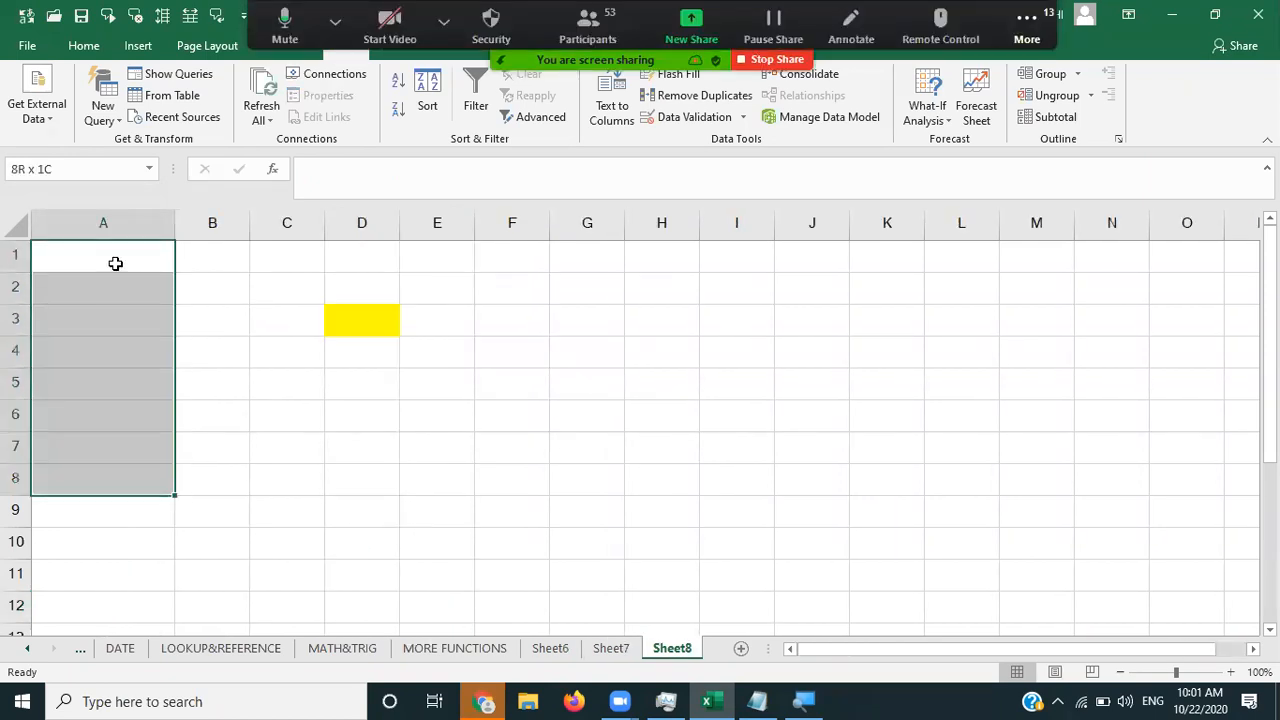
pyautogui.hotkey('shift', 'Down')
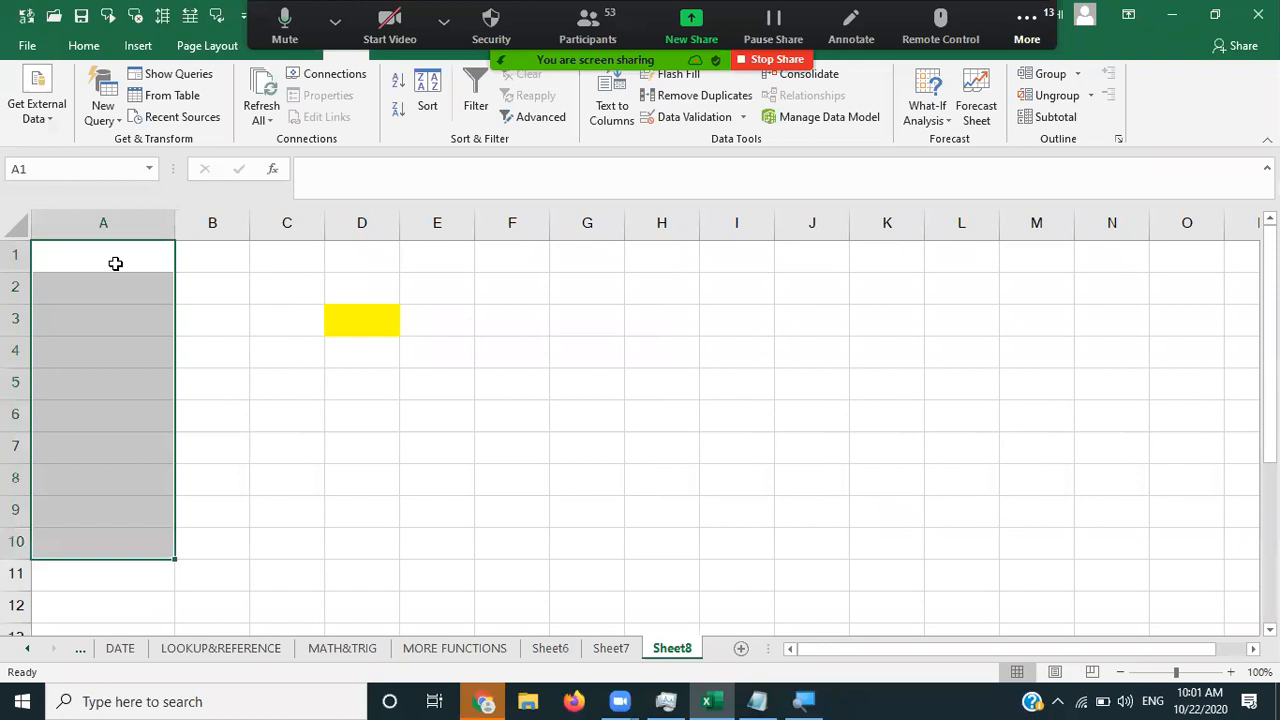
pyautogui.click(803, 74)
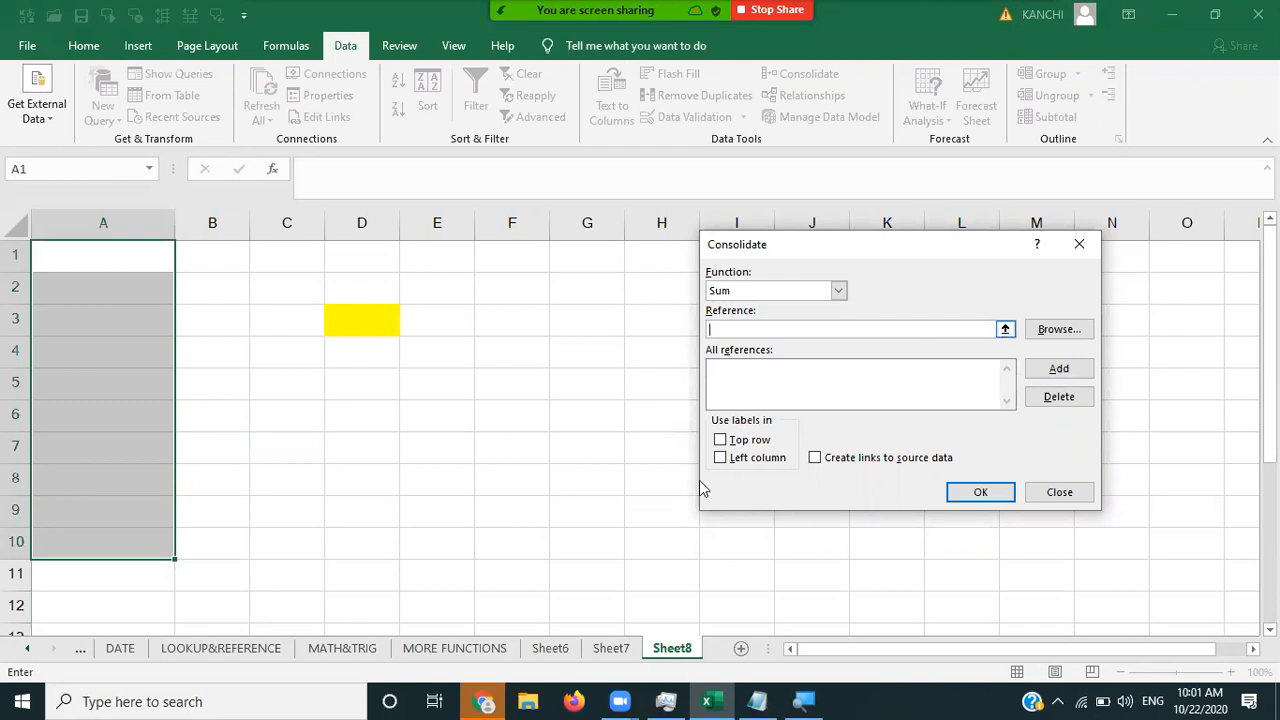
pyautogui.click(550, 648)
pyautogui.click(143, 256)
pyautogui.moveTo(140, 413); pyautogui.dragTo(140, 537)
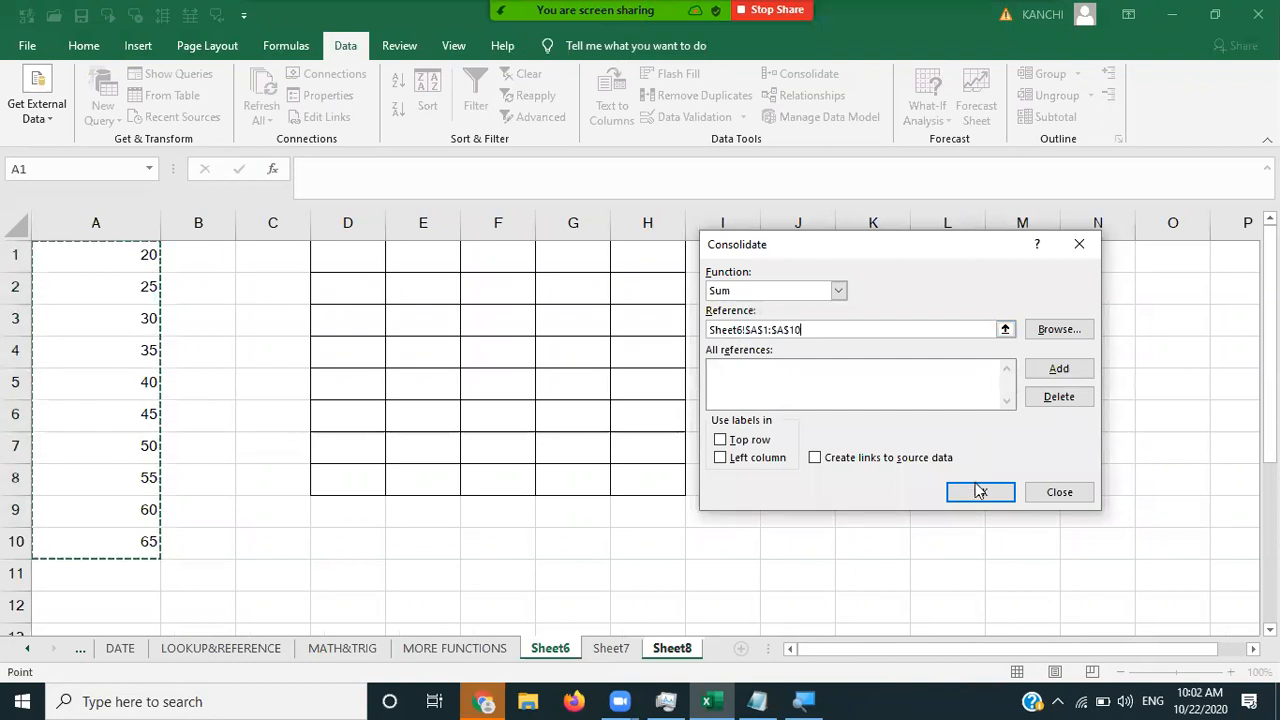
pyautogui.click(1057, 369)
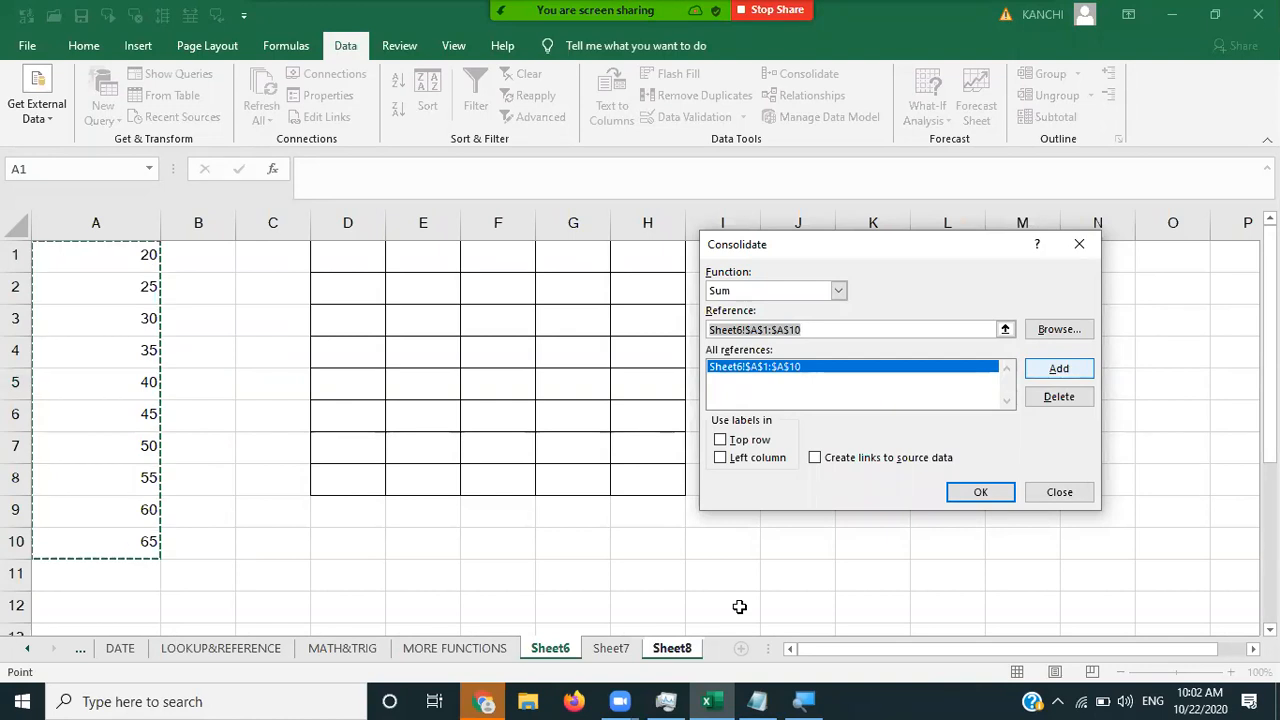
pyautogui.click(628, 647)
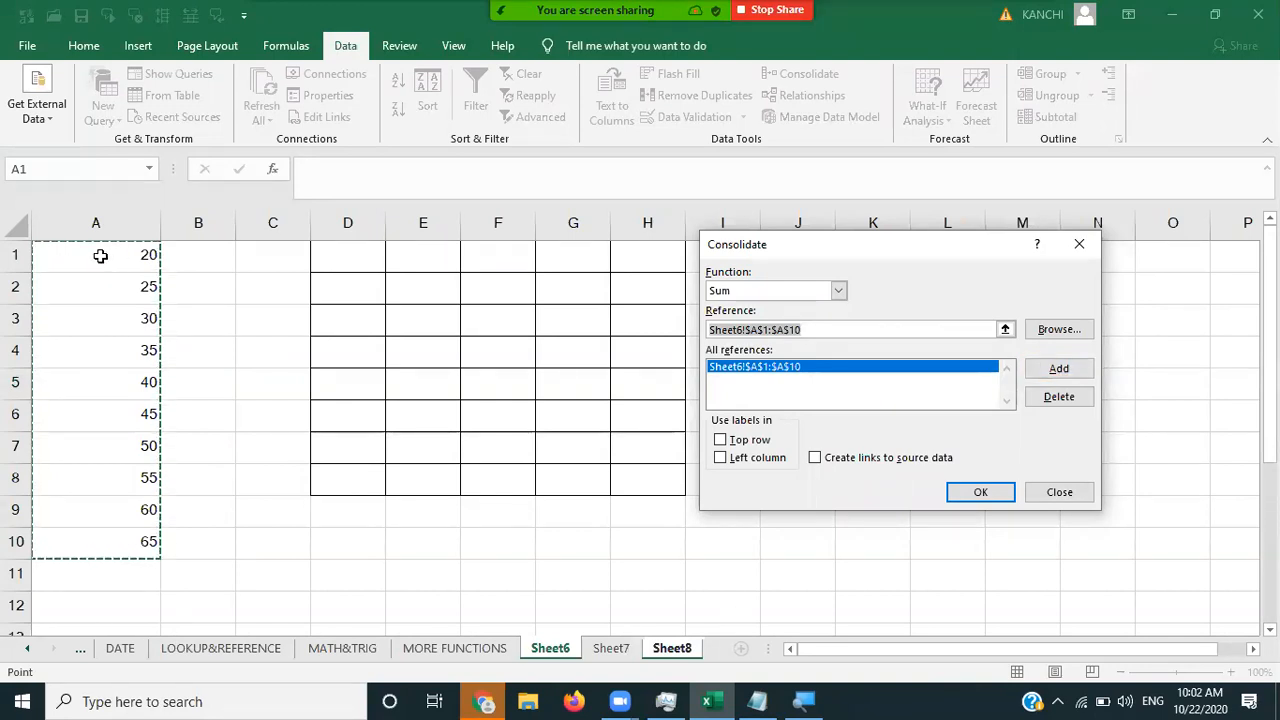
pyautogui.moveTo(90, 411); pyautogui.dragTo(86, 536)
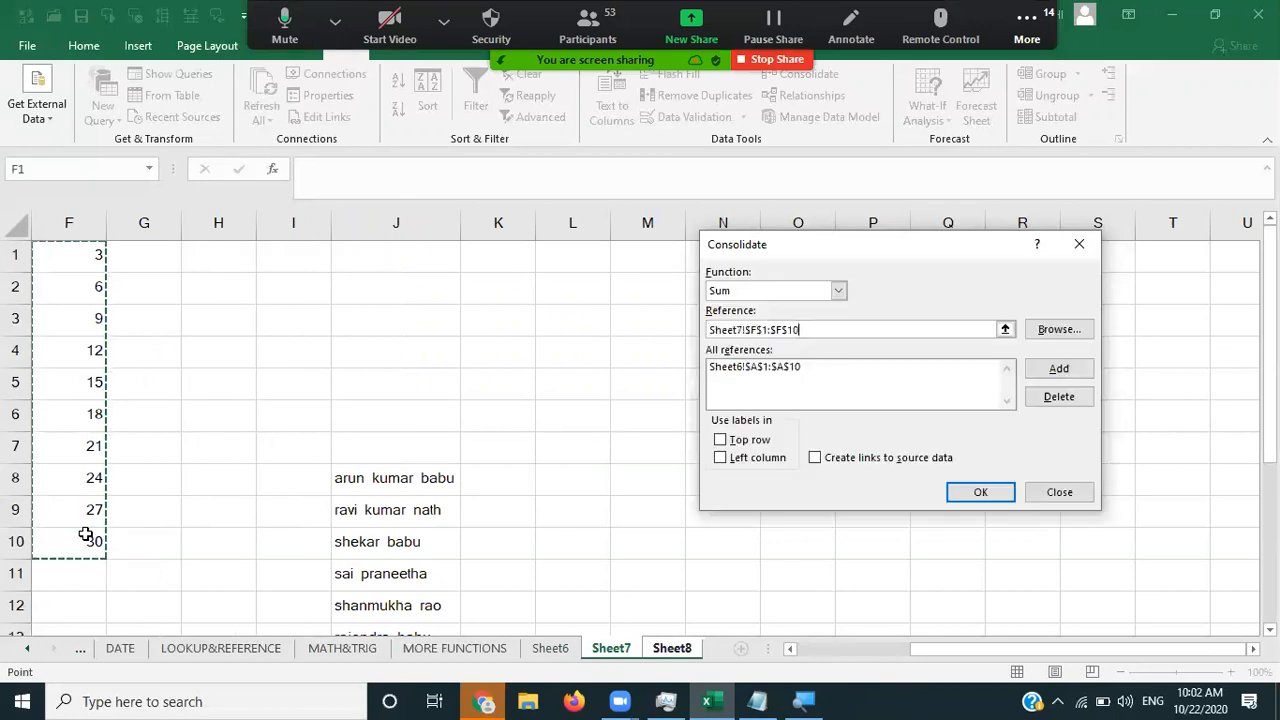
pyautogui.click(1059, 369)
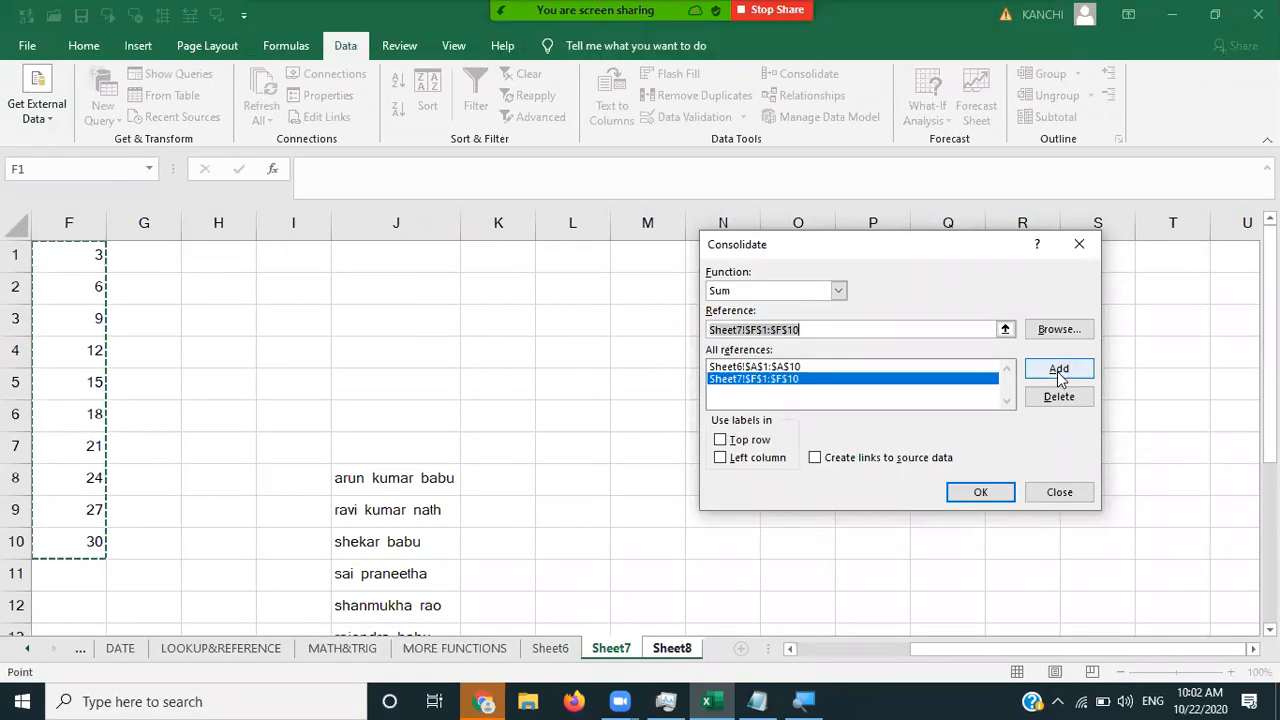
pyautogui.click(676, 649)
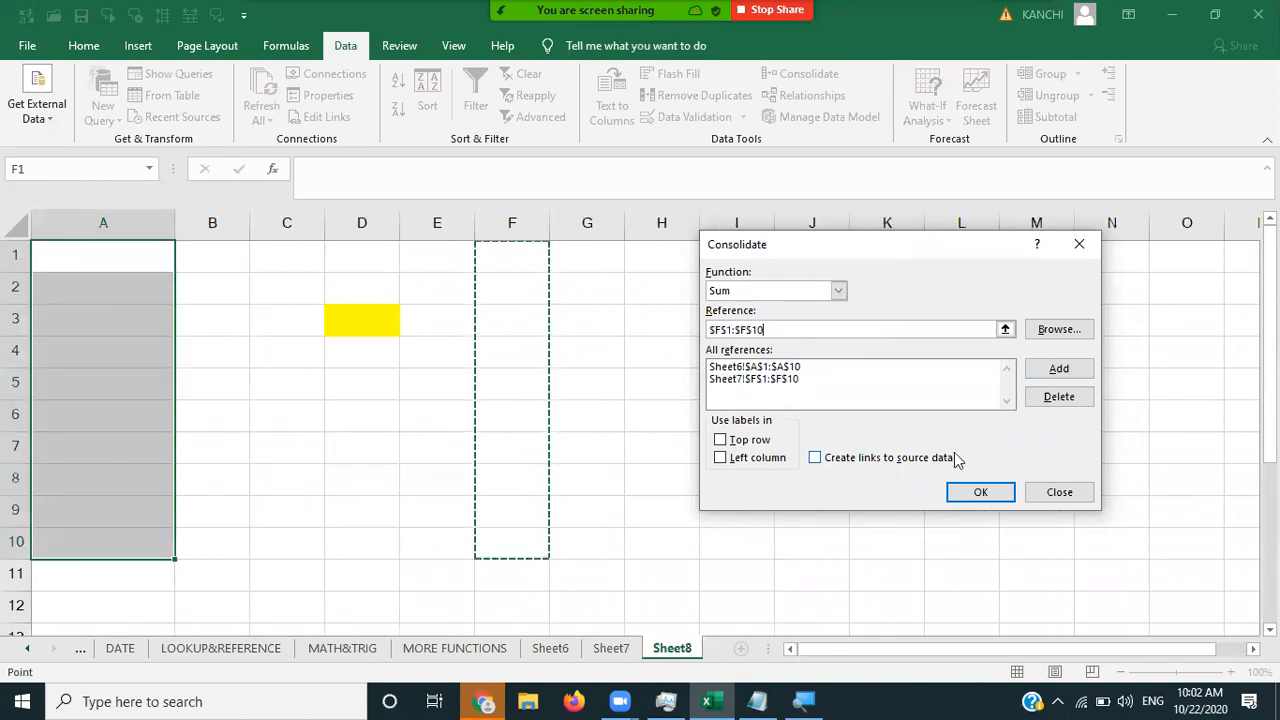
pyautogui.click(980, 490)
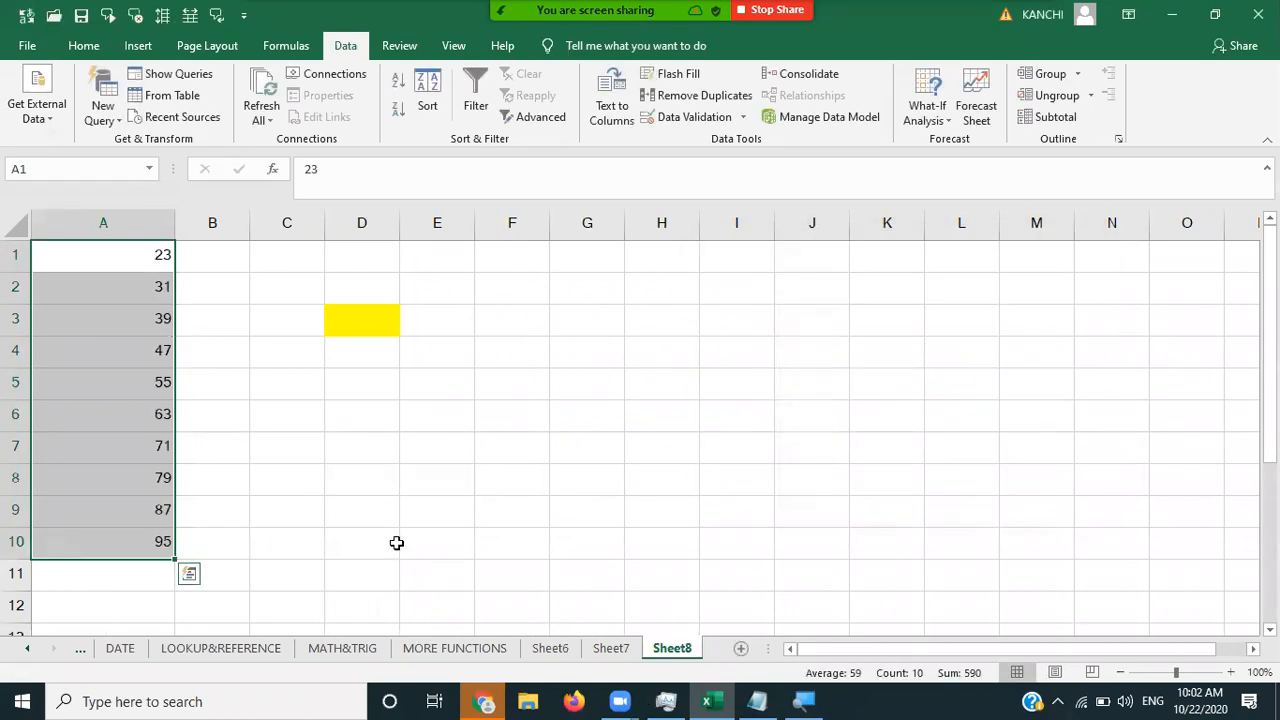
pyautogui.click(562, 648)
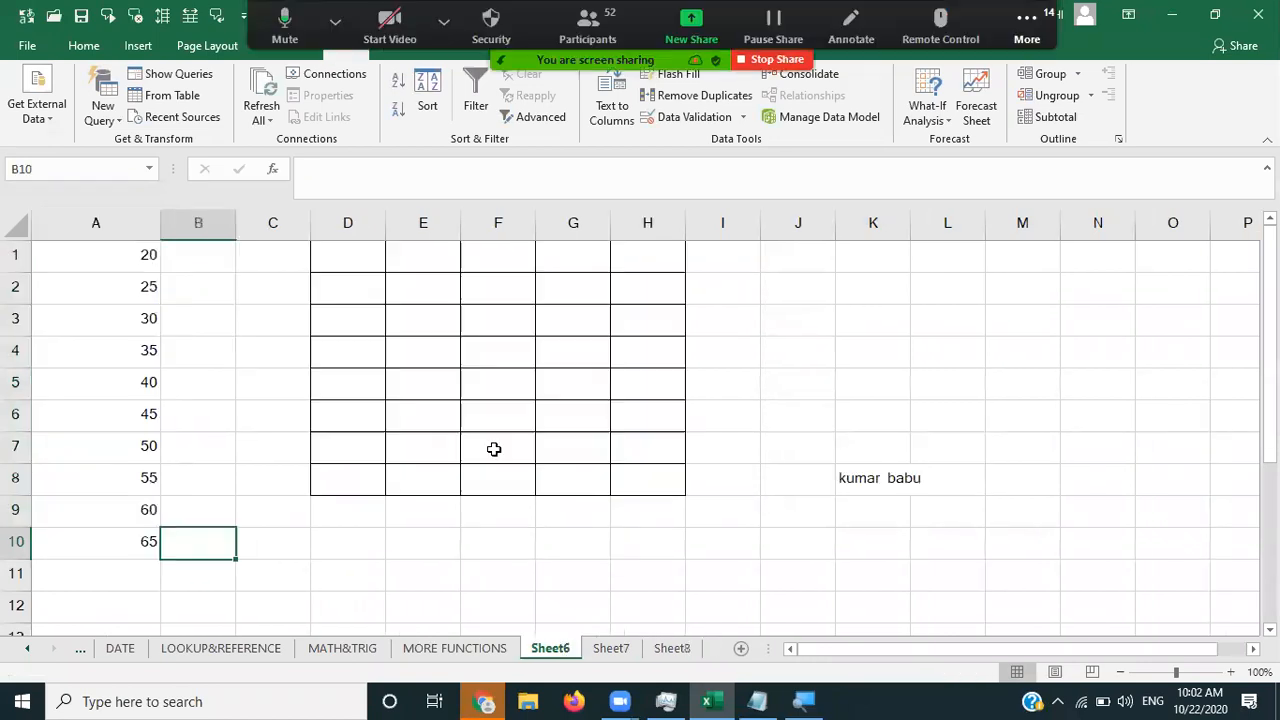
pyautogui.click(612, 648)
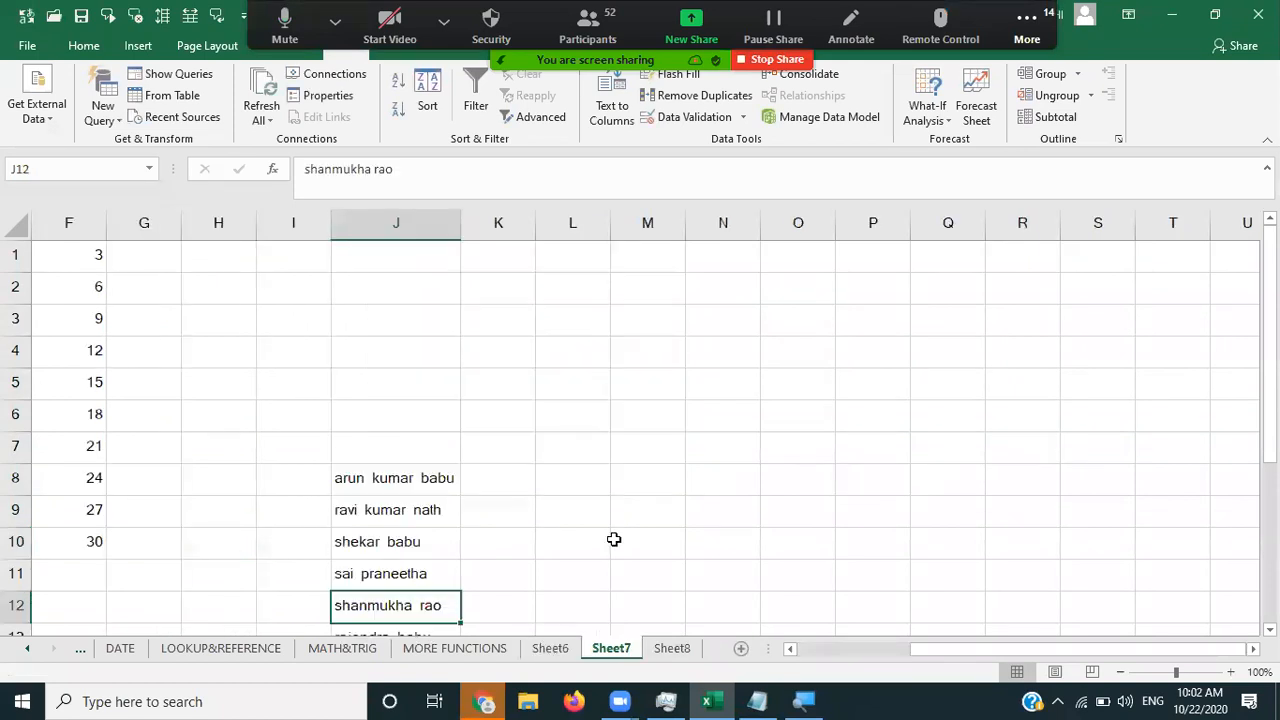
pyautogui.click(672, 648)
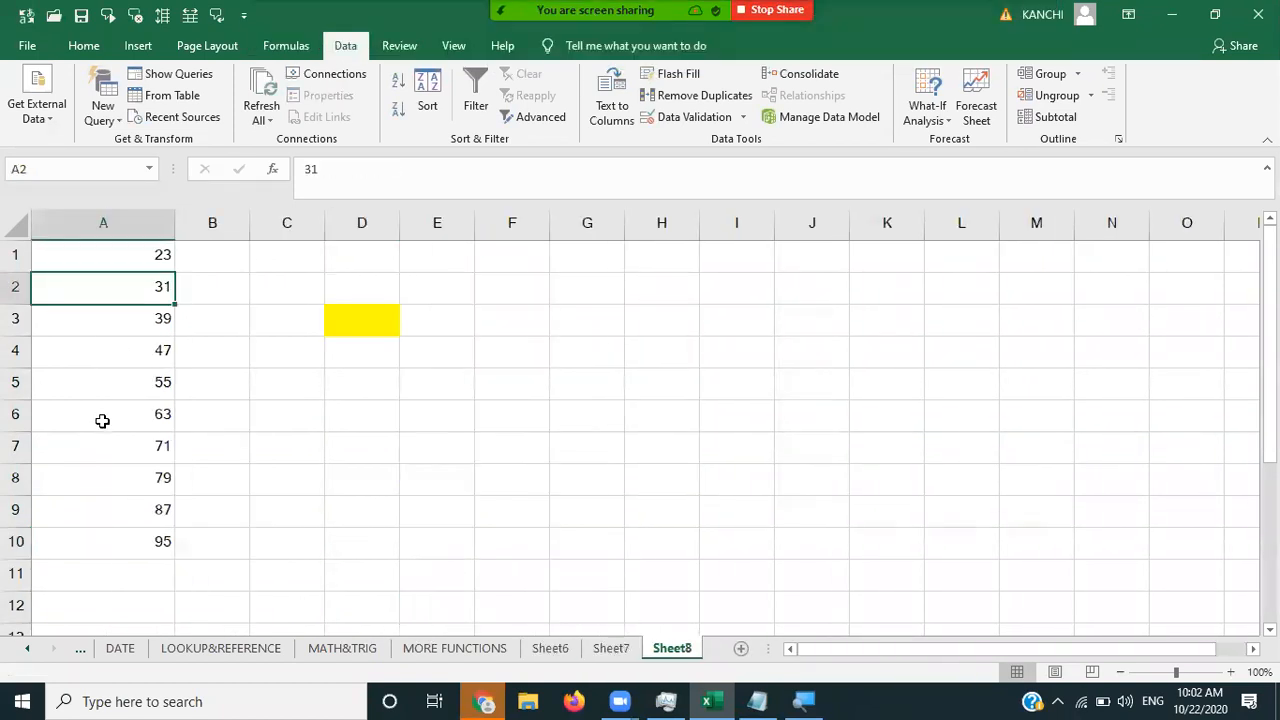
pyautogui.click(102, 420)
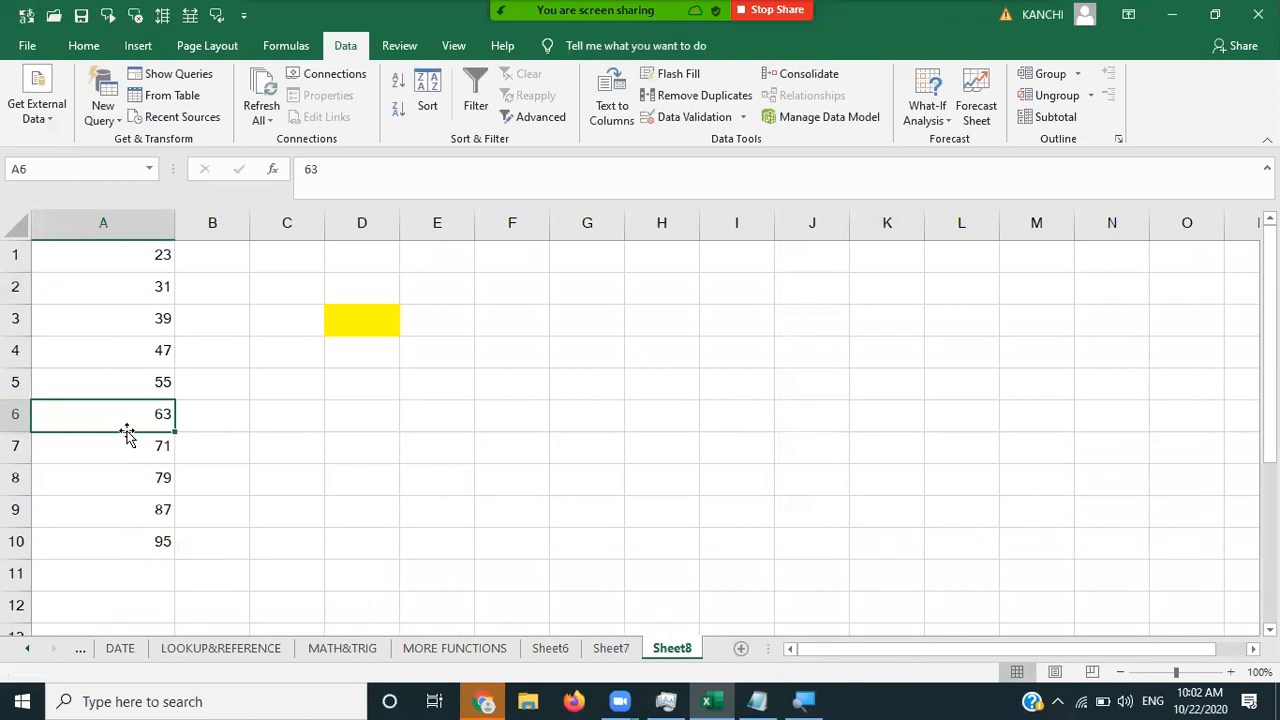
pyautogui.click(549, 648)
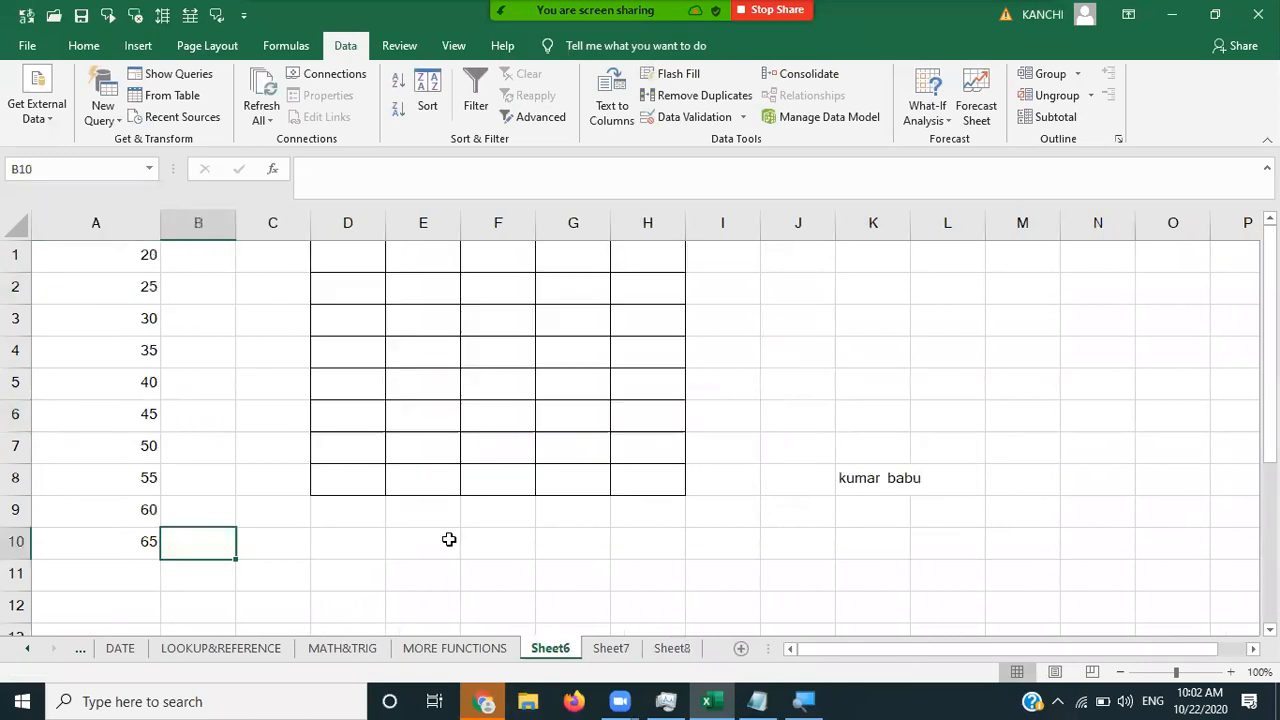
pyautogui.click(612, 650)
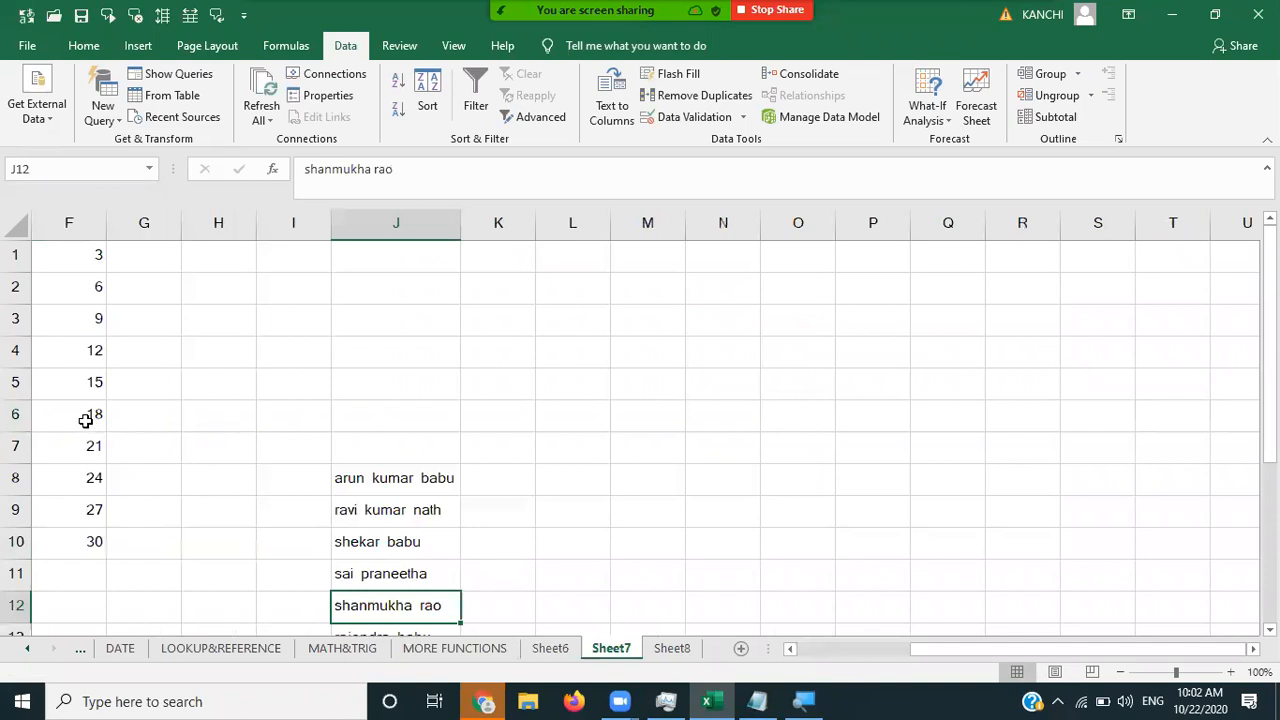
pyautogui.click(85, 420)
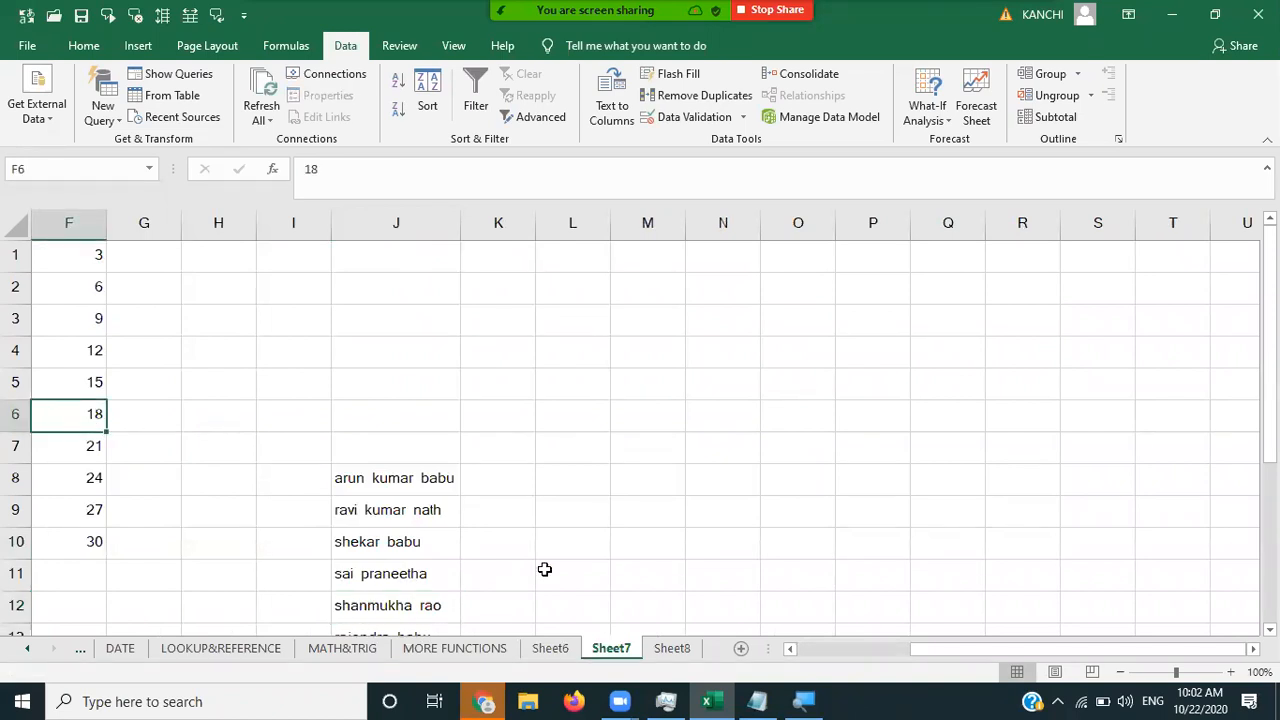
pyautogui.click(660, 649)
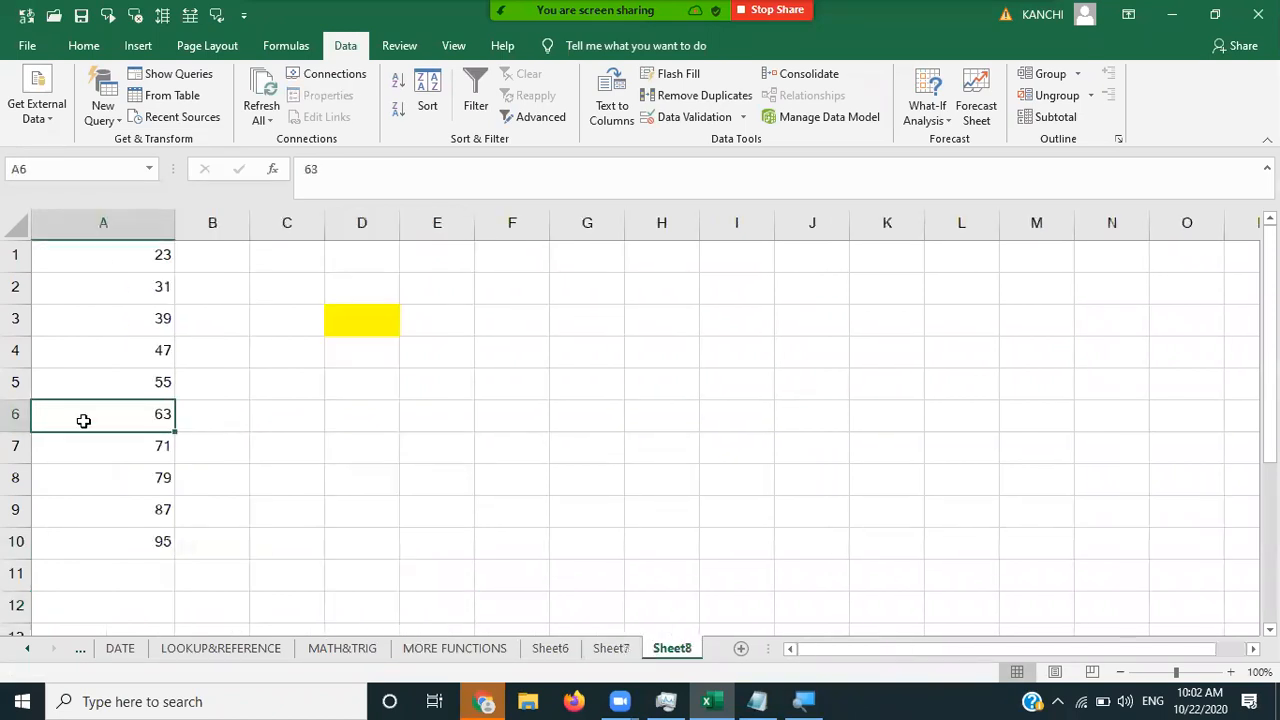
pyautogui.click(125, 541)
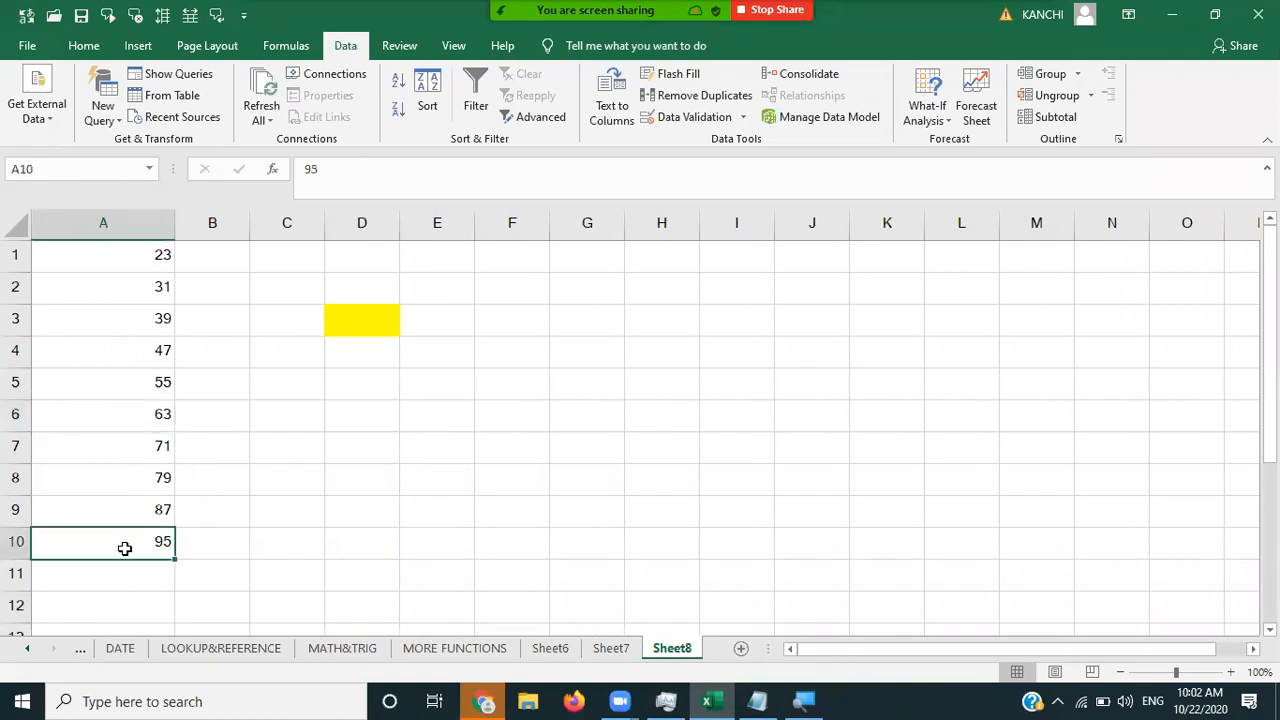
pyautogui.click(540, 650)
pyautogui.hotkey('ctrl', 'Down')
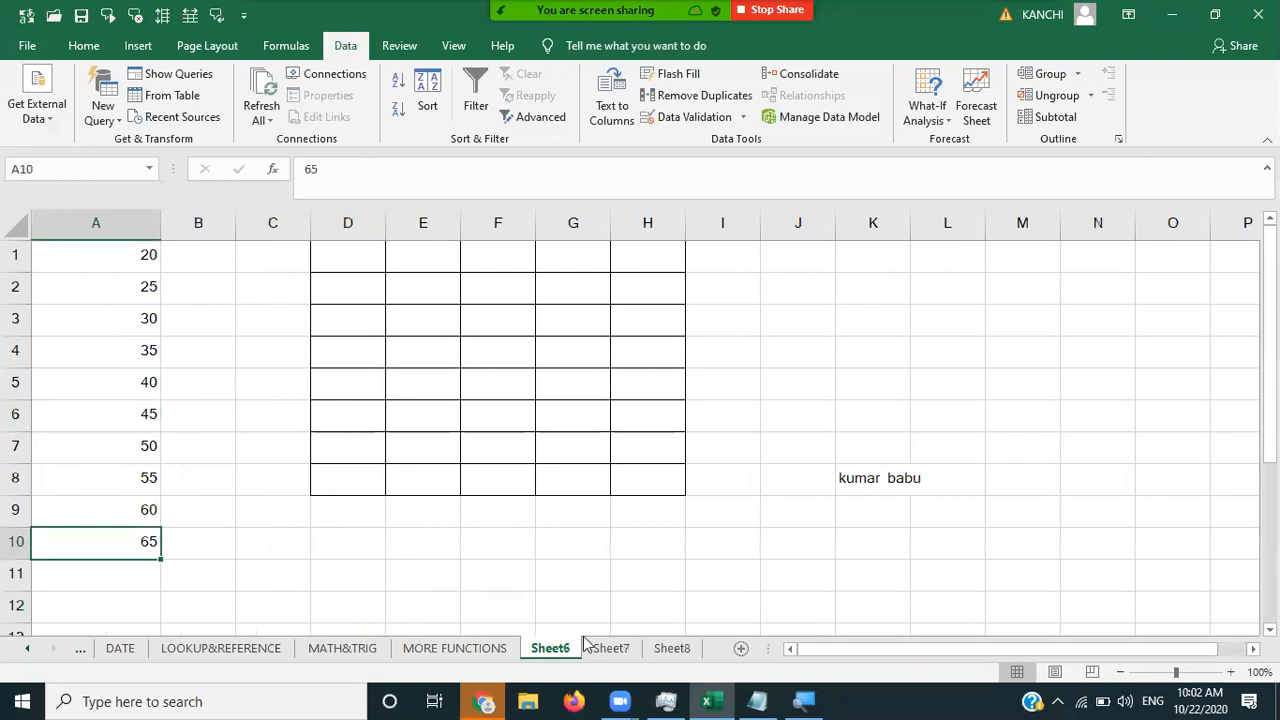
pyautogui.click(610, 648)
pyautogui.click(96, 538)
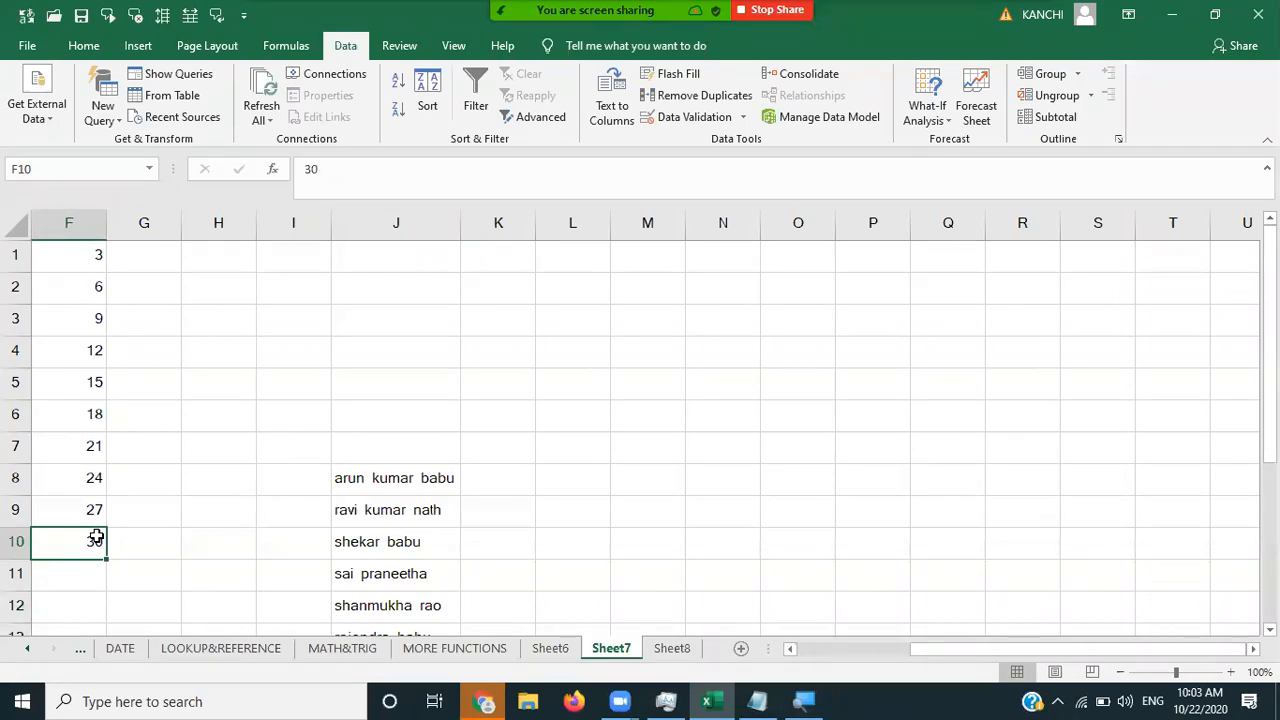
pyautogui.press('Right')
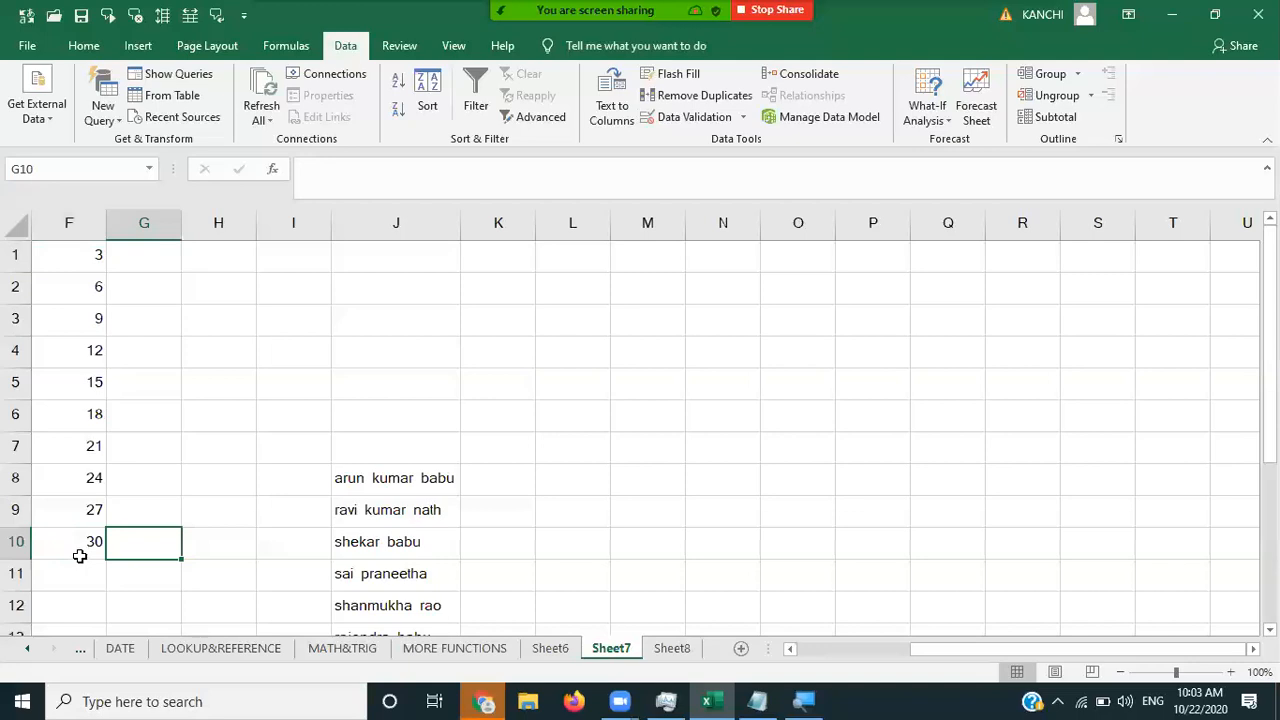
pyautogui.press('Left')
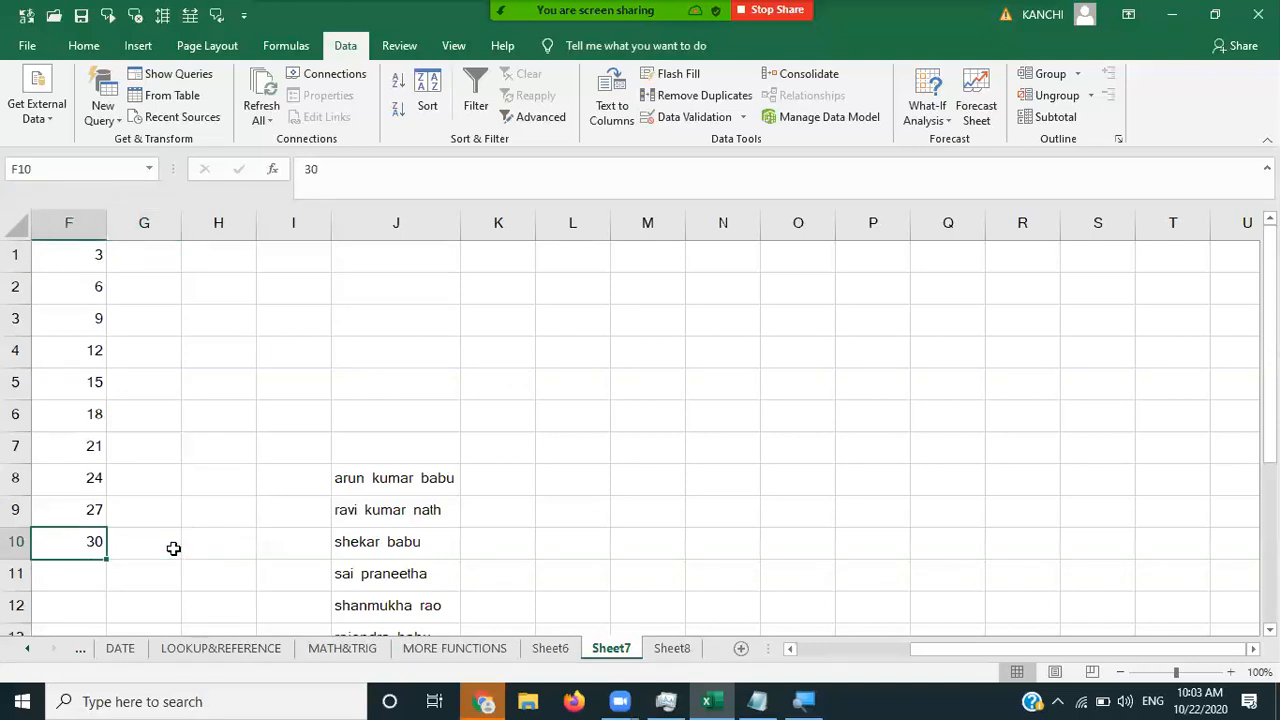
pyautogui.press('Up')
pyautogui.hotkey('ctrl', 'Up')
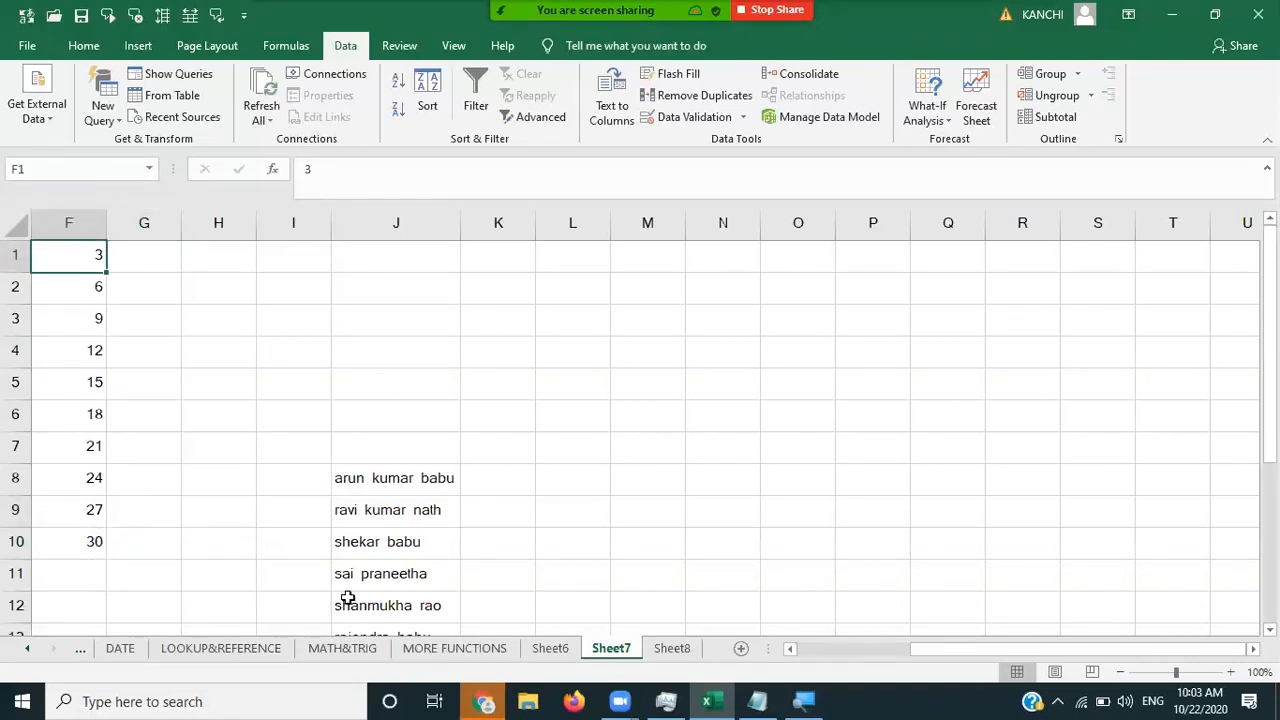
pyautogui.click(672, 649)
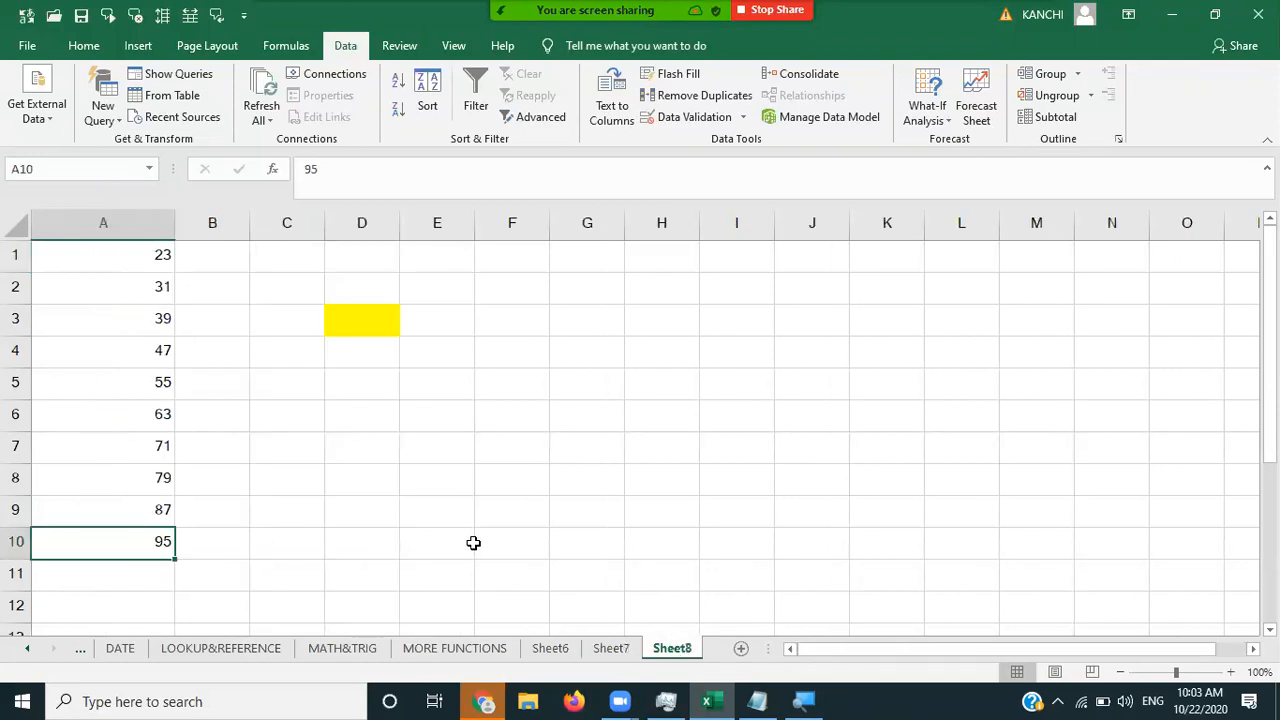
# - Select cell B5 and bring up the Zoom group chat with Alt+H
pyautogui.click(180, 374)
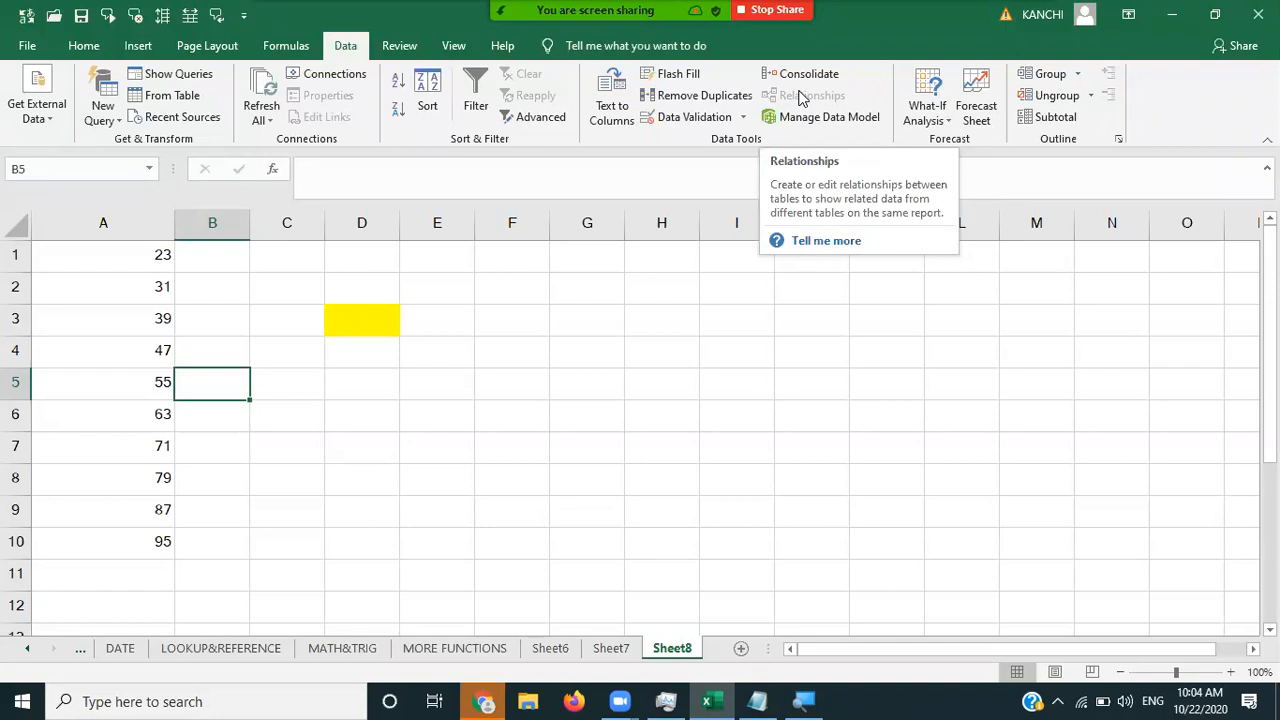
pyautogui.hotkey('alt', 'h')
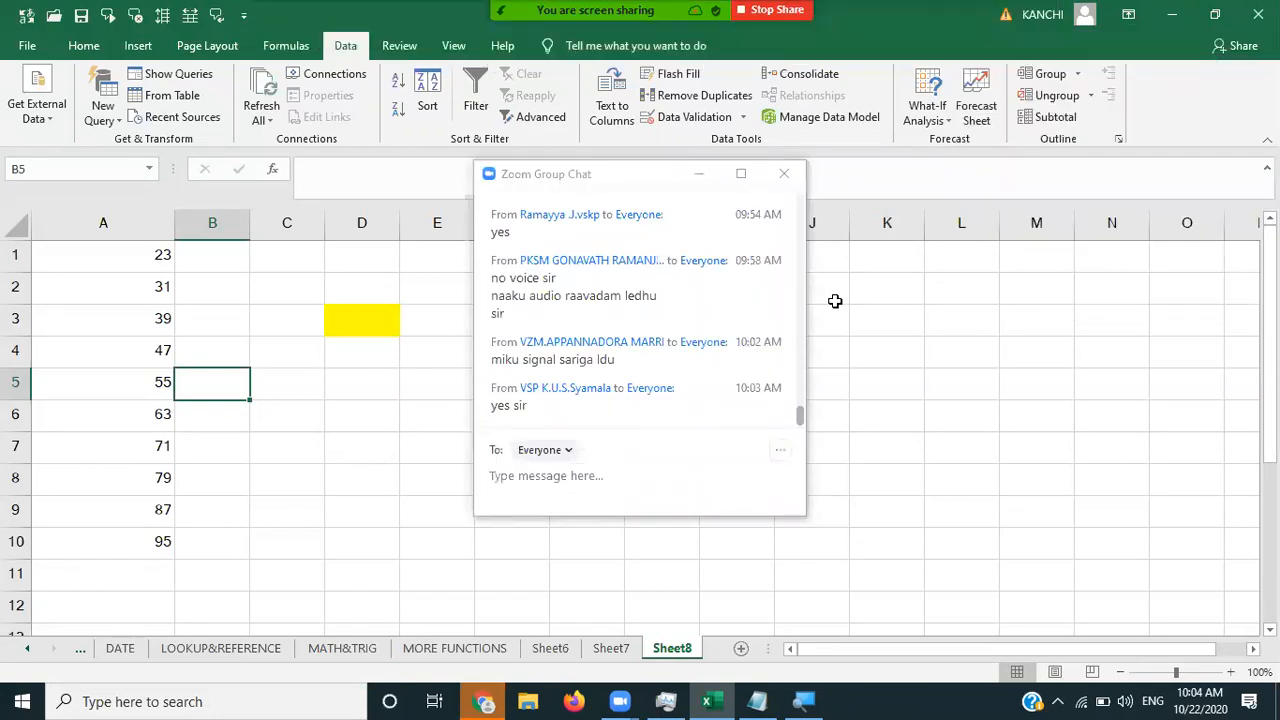
# - Scroll through the chat messages, then minimize the Zoom group chat window
pyautogui.scroll(2, 636, 307)
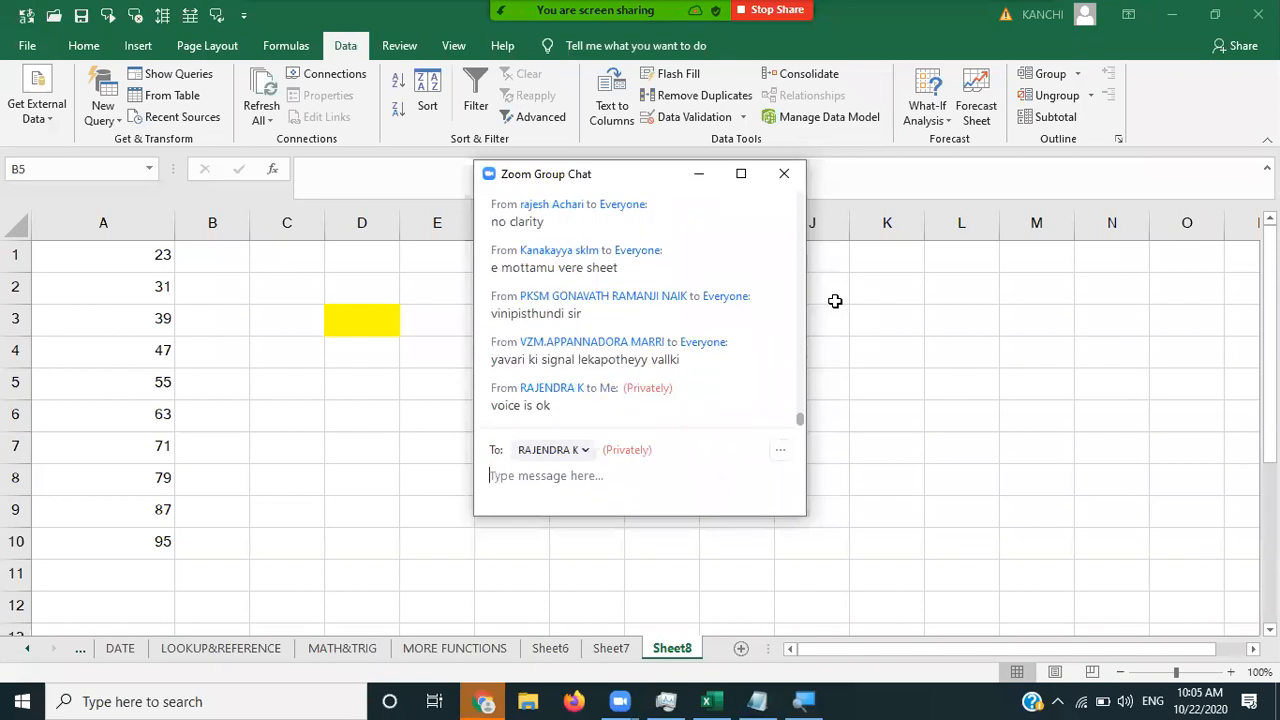
pyautogui.click(698, 173)
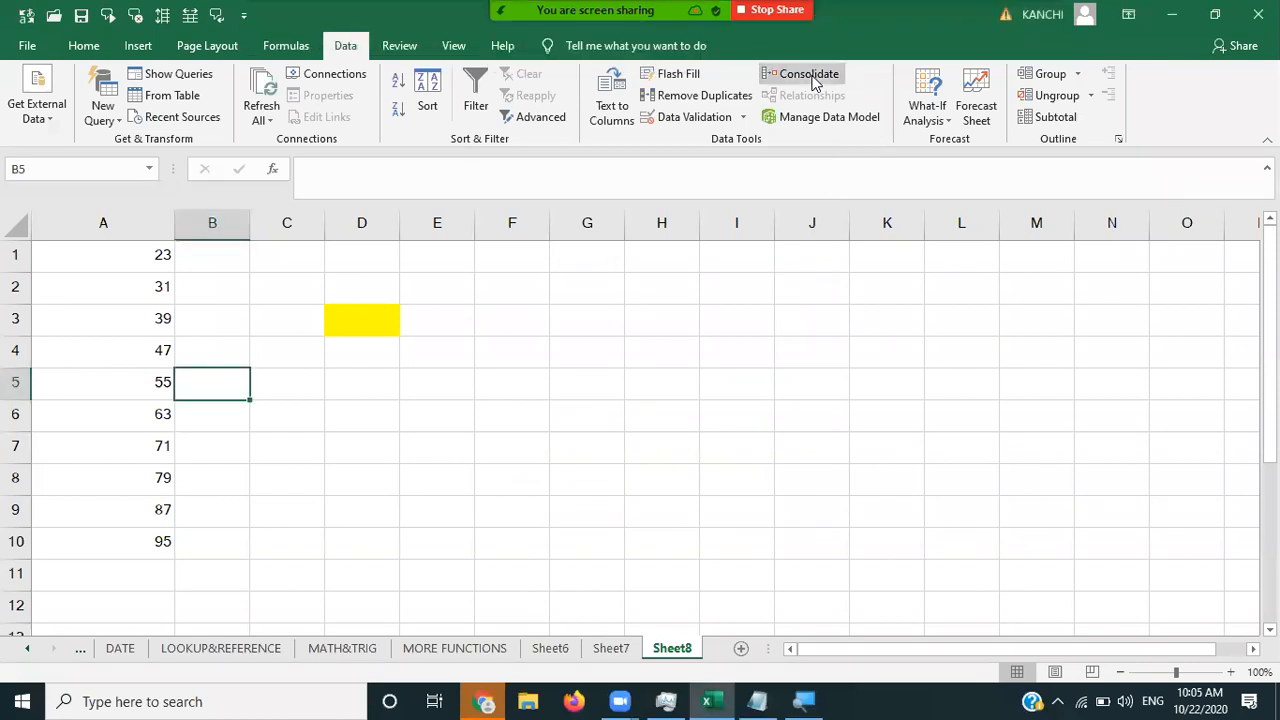
# - Change the Consolidate function to Max and close the dialog without running it
pyautogui.click(812, 83)
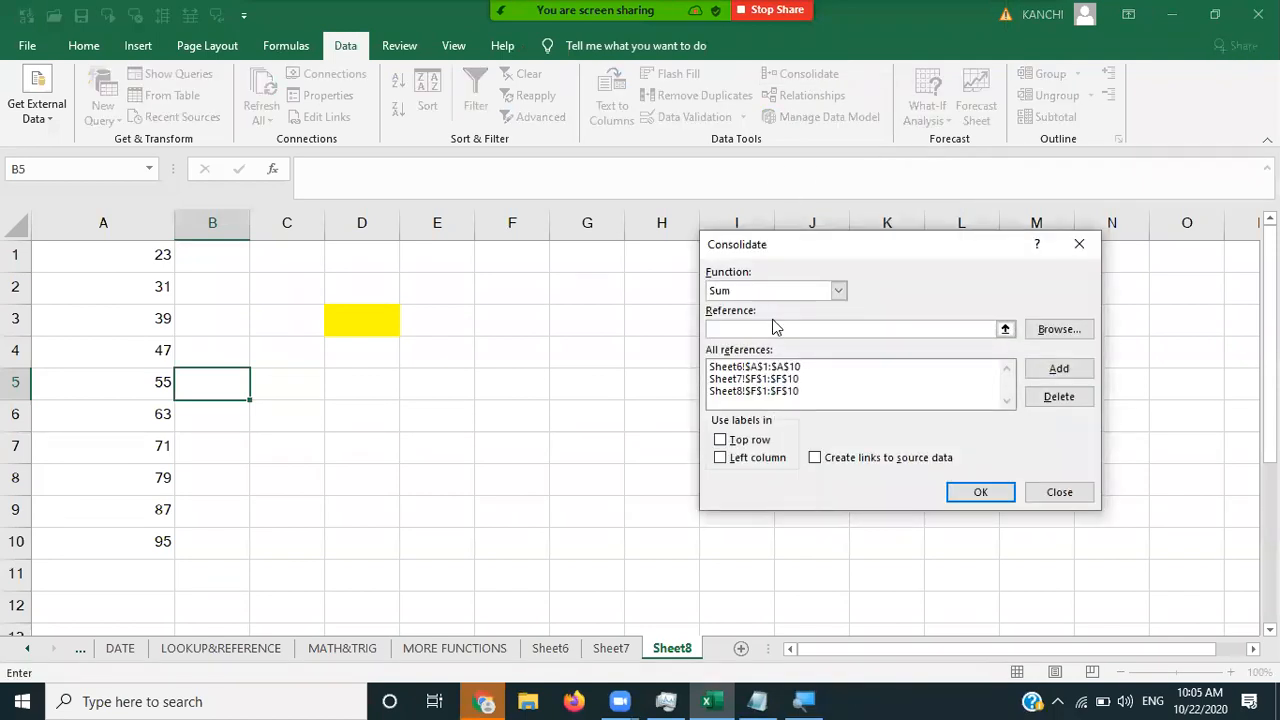
pyautogui.click(838, 290)
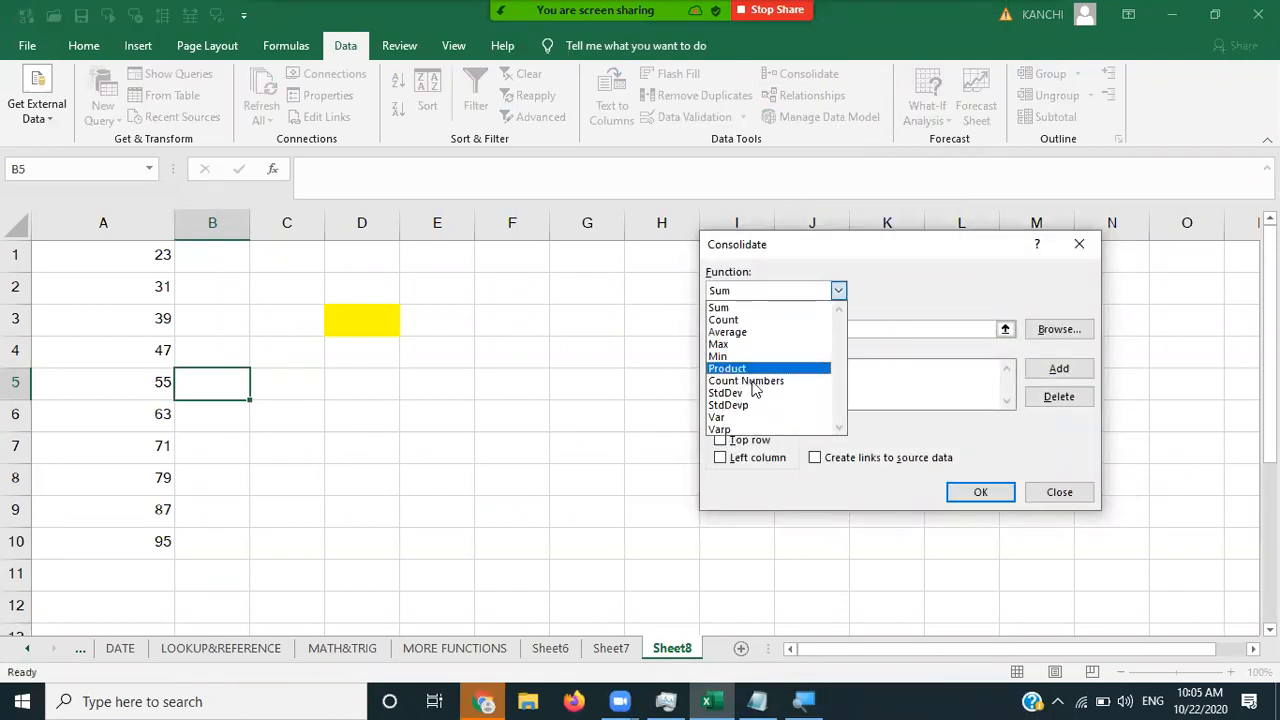
pyautogui.click(924, 261)
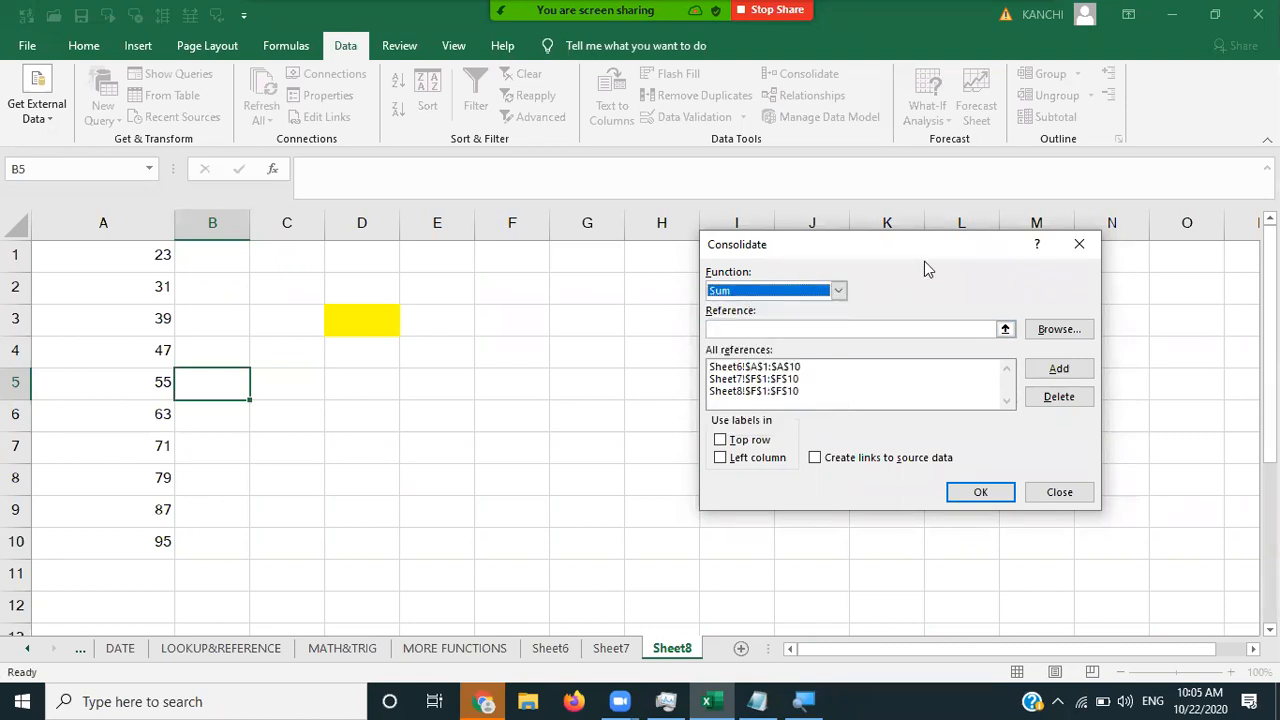
pyautogui.click(838, 290)
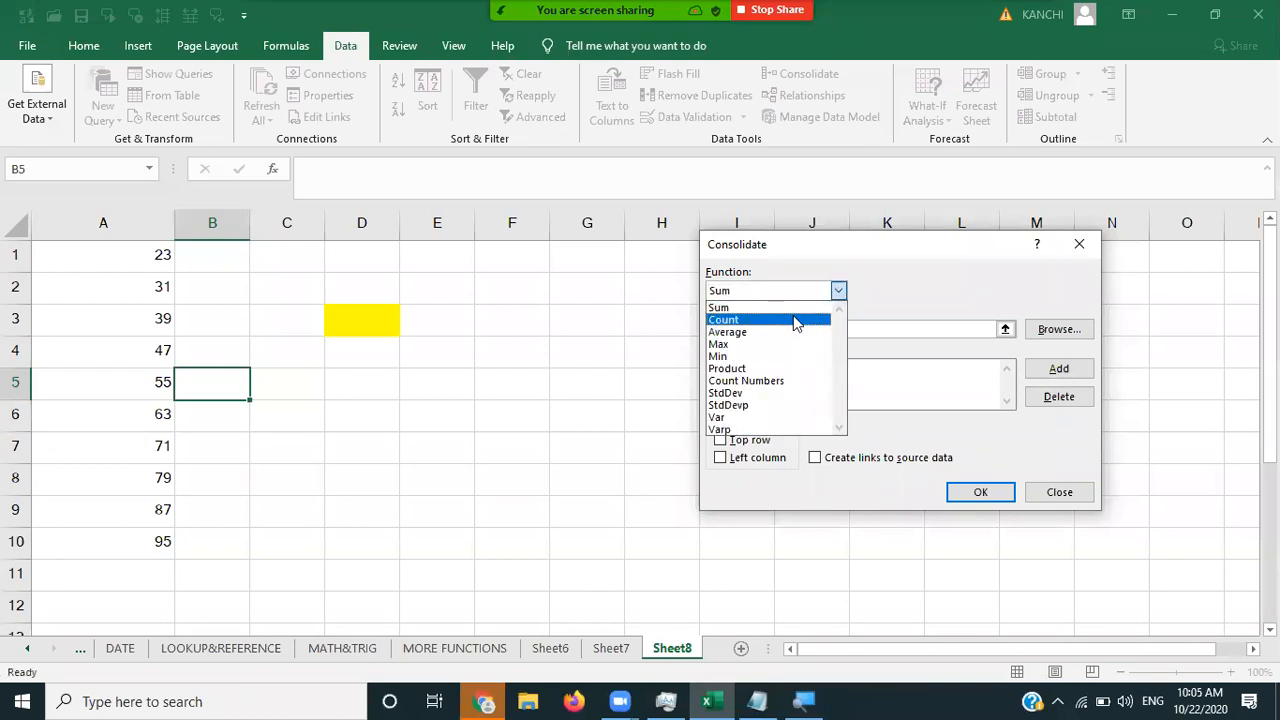
pyautogui.click(881, 293)
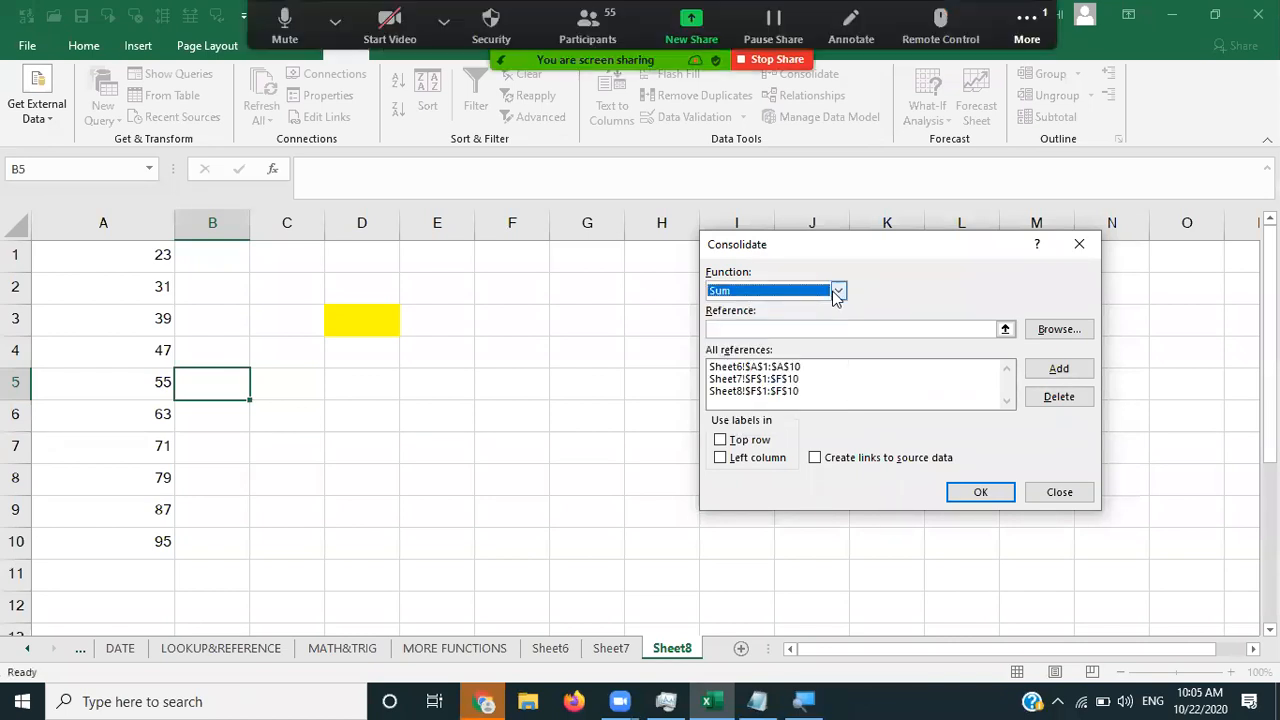
pyautogui.click(838, 290)
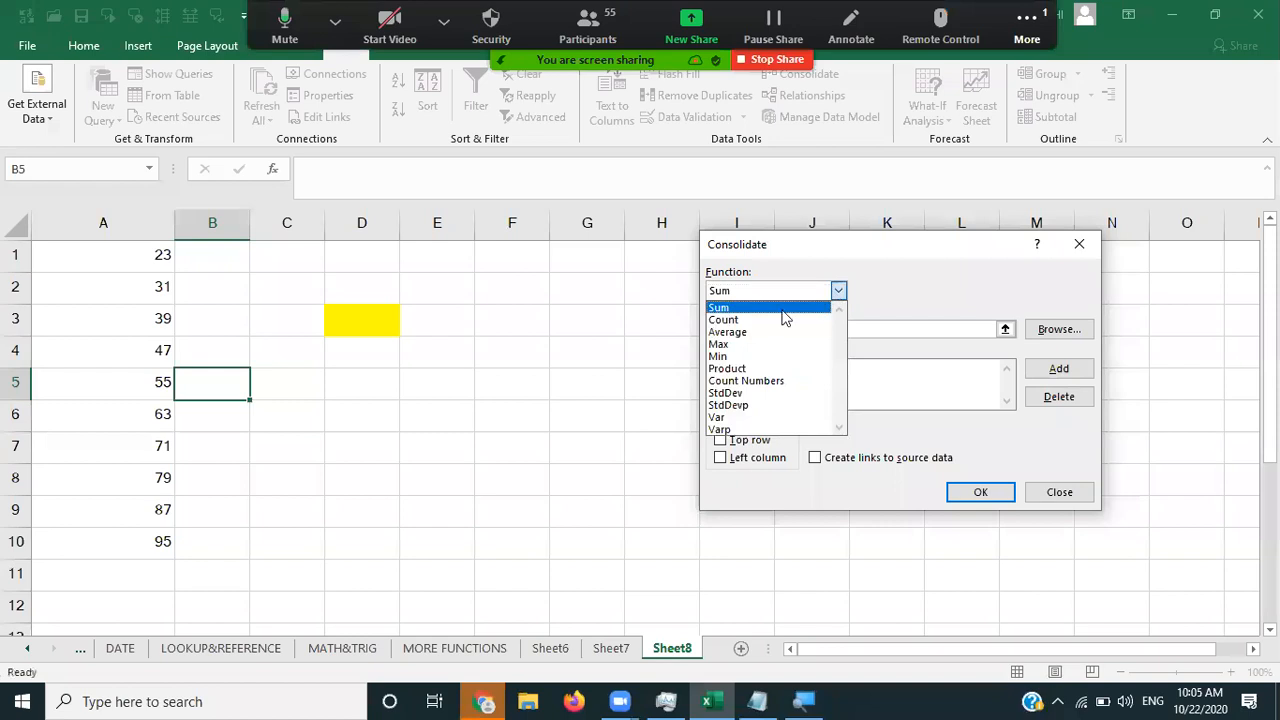
pyautogui.click(751, 345)
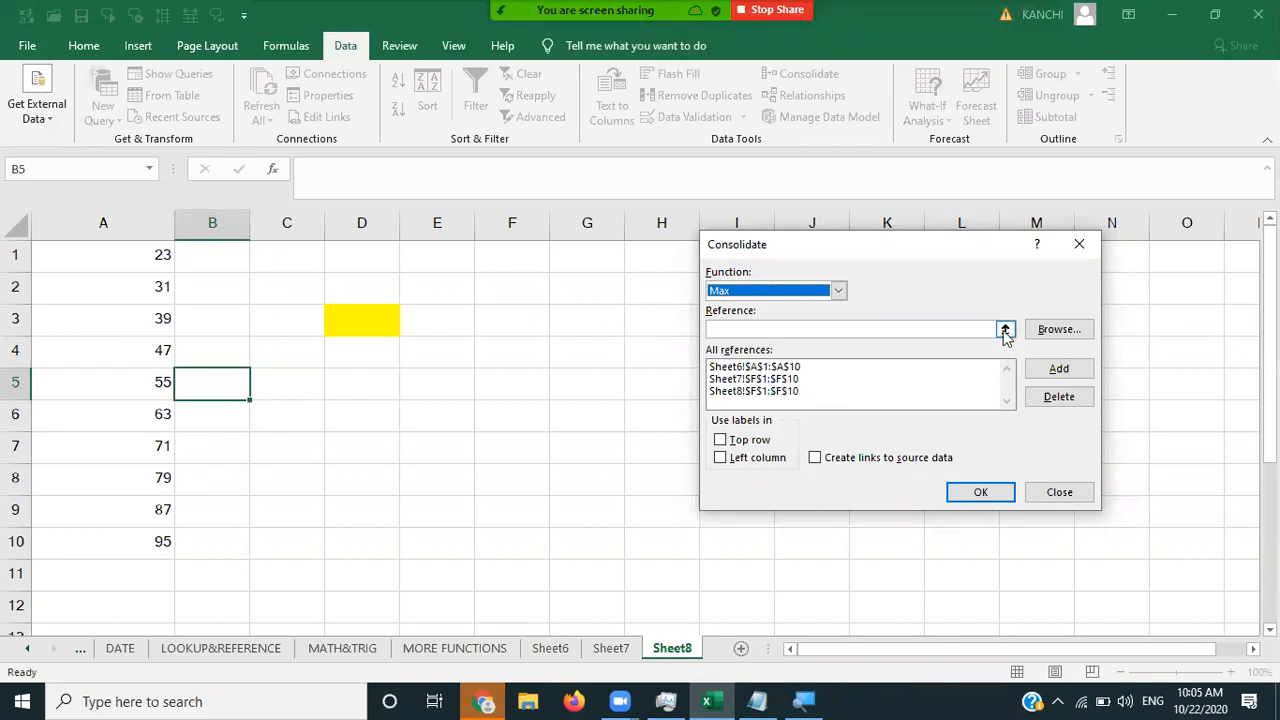
pyautogui.click(880, 329)
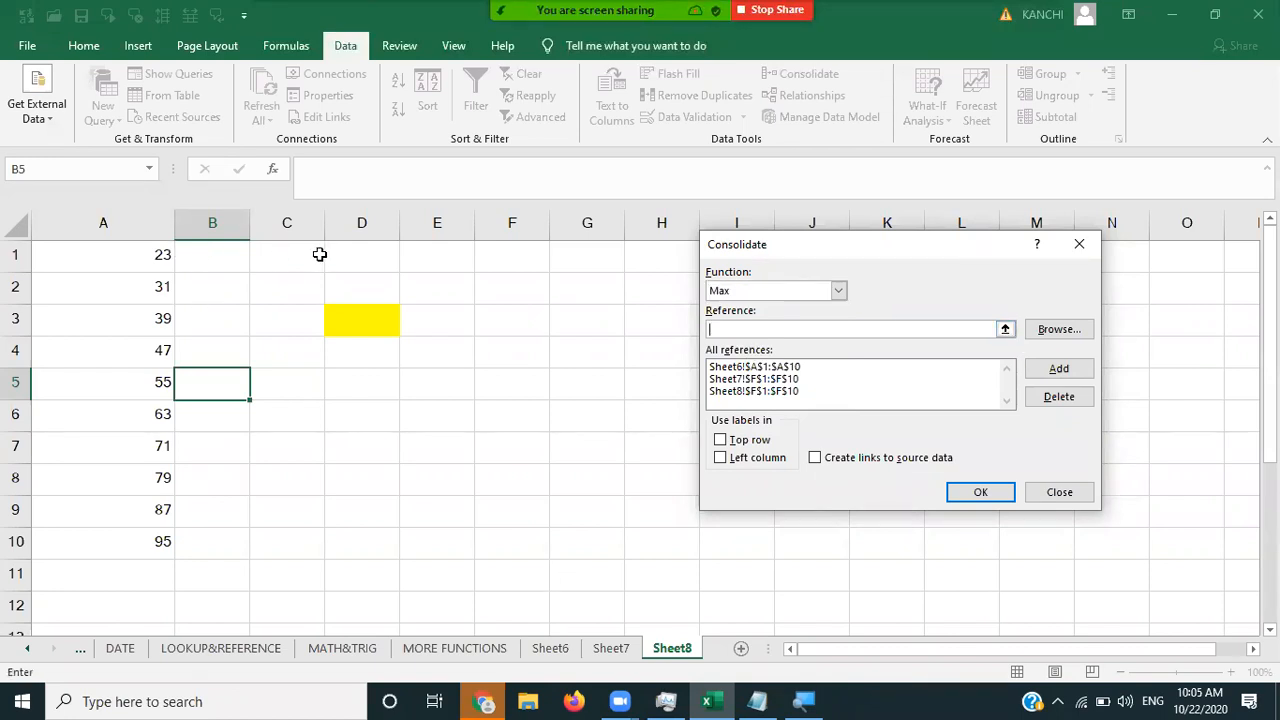
pyautogui.click(1079, 244)
pyautogui.click(147, 265)
# - Clear the old Sum results from A1:A10 and re-pick Sheet6 A1:A10 in Consolidate
pyautogui.hotkey('shift', 'Down')
pyautogui.hotkey('shift', 'Down')
pyautogui.hotkey('shift', 'Down')
pyautogui.hotkey('shift', 'Down')
pyautogui.hotkey('shift', 'Down')
pyautogui.hotkey('shift', 'Down')
pyautogui.hotkey('shift', 'Down')
pyautogui.hotkey('shift', 'Down')
pyautogui.hotkey('shift', 'Down')
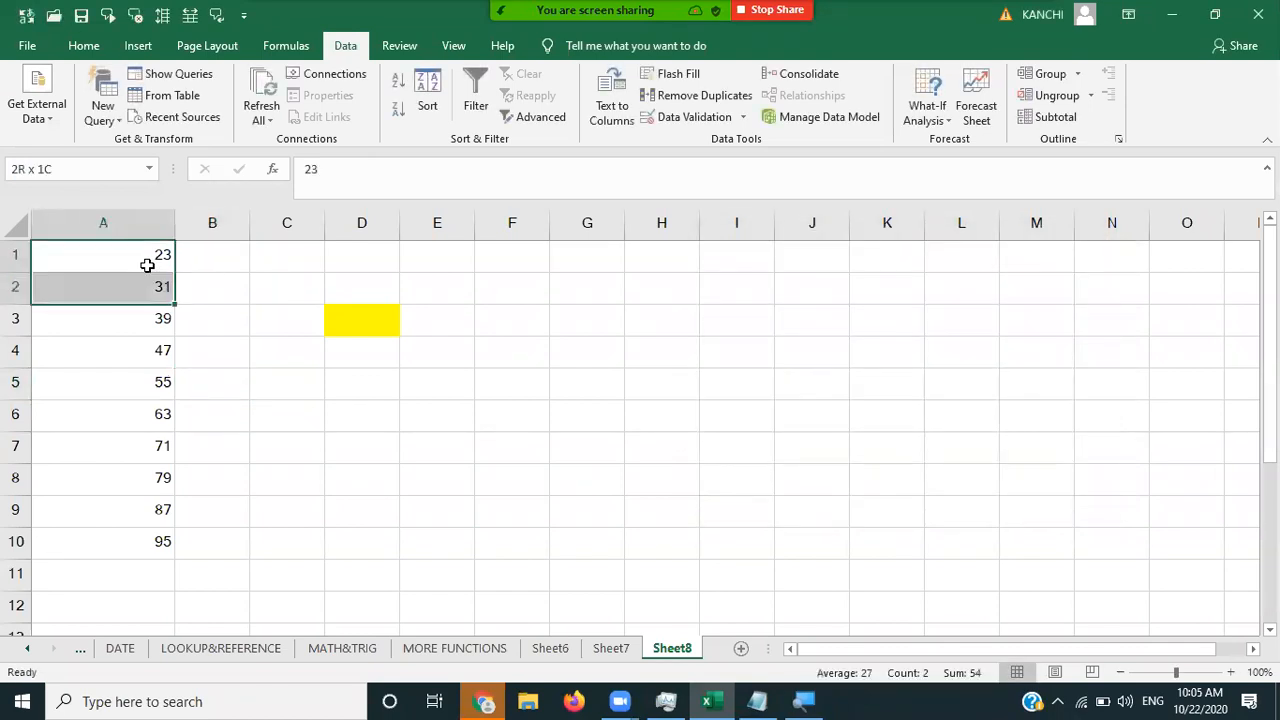
pyautogui.press('Delete')
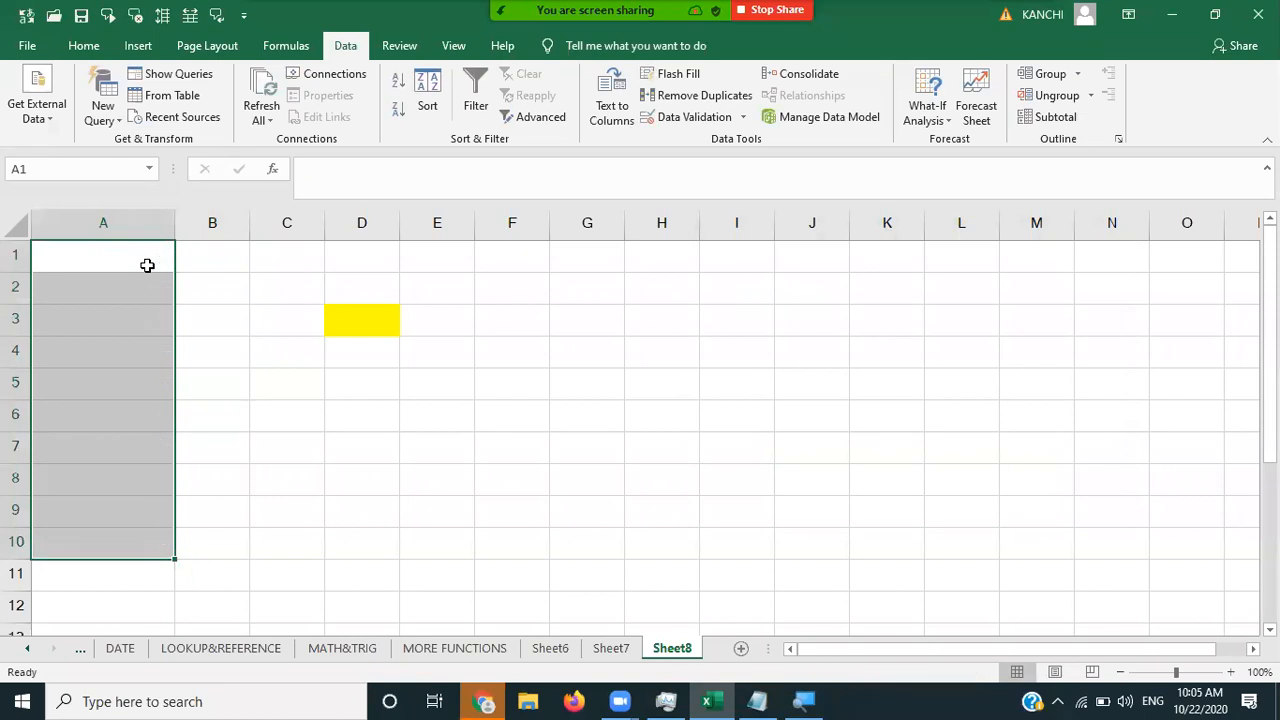
pyautogui.click(147, 265)
pyautogui.hotkey('shift', 'Down')
pyautogui.hotkey('shift', 'Down')
pyautogui.hotkey('shift', 'Down')
pyautogui.hotkey('shift', 'Down')
pyautogui.hotkey('shift', 'Down')
pyautogui.hotkey('shift', 'Down')
pyautogui.hotkey('shift', 'Down')
pyautogui.hotkey('shift', 'Down')
pyautogui.hotkey('shift', 'Down')
pyautogui.click(812, 75)
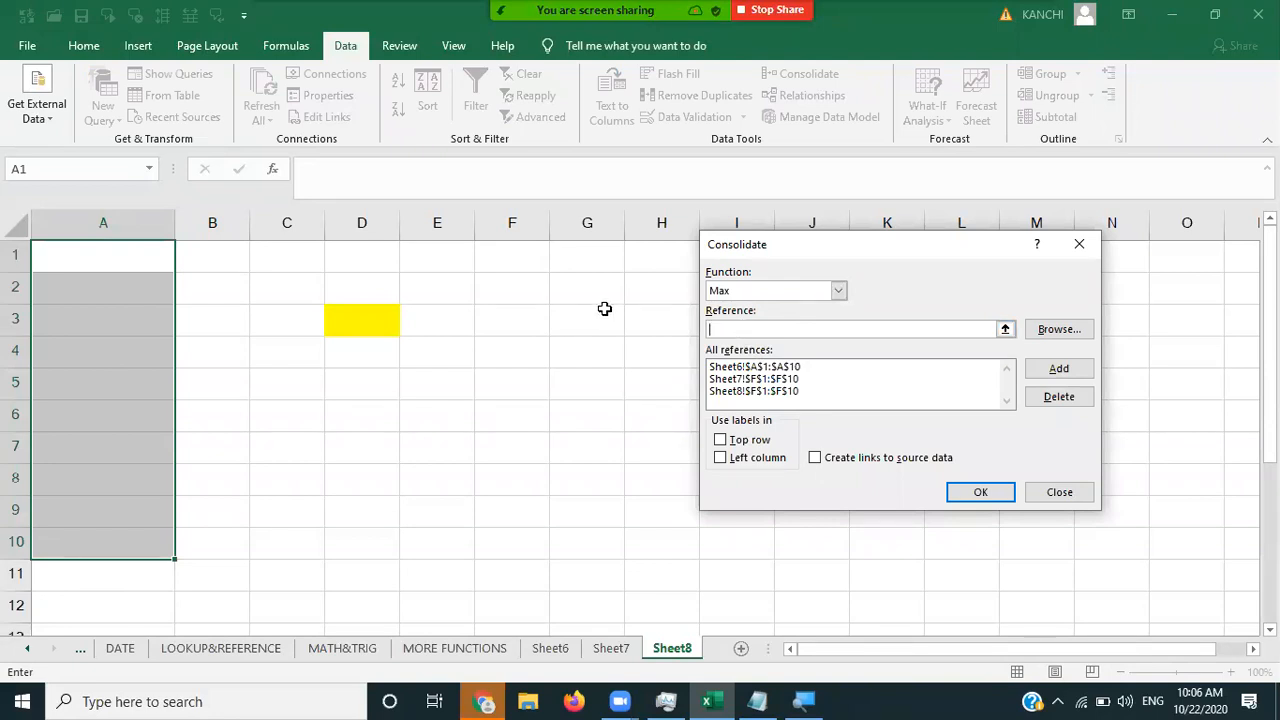
pyautogui.click(552, 648)
pyautogui.click(114, 256)
pyautogui.moveTo(112, 299); pyautogui.dragTo(136, 548)
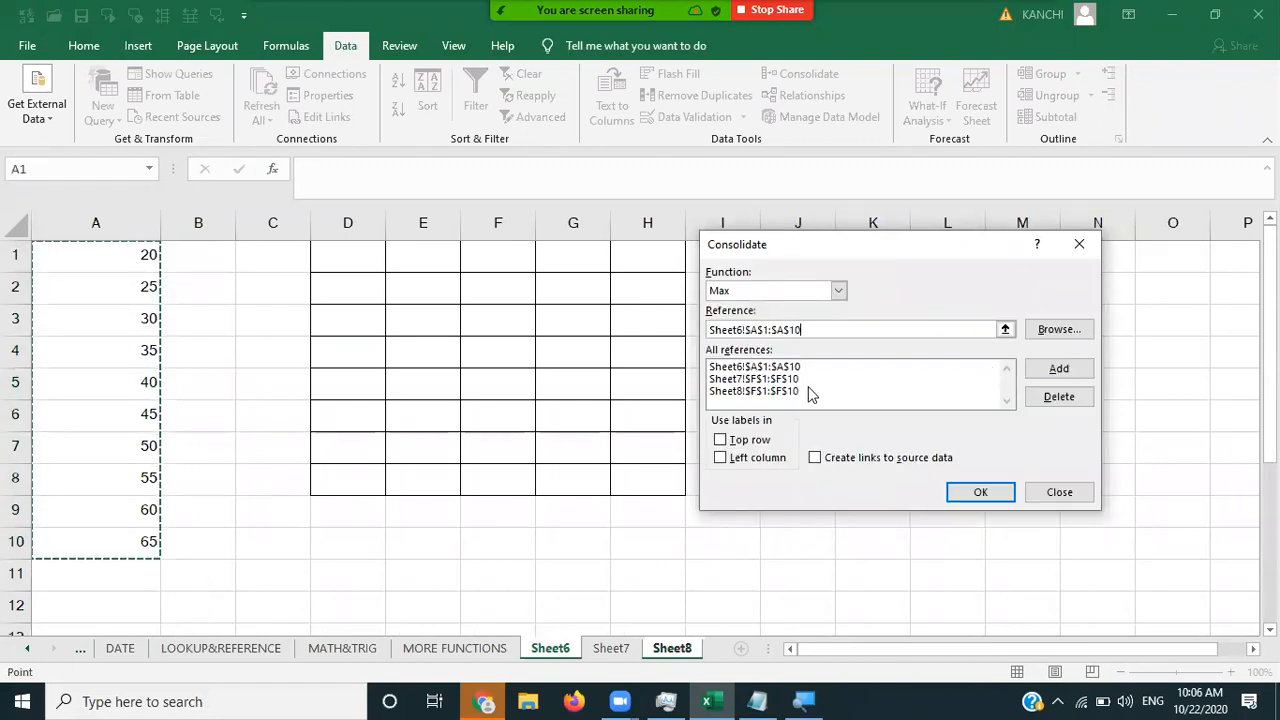
# - Remove the Sheet7 and Sheet8 F1:F10 sources, then re-add Sheet7 F1:F10
pyautogui.click(737, 391)
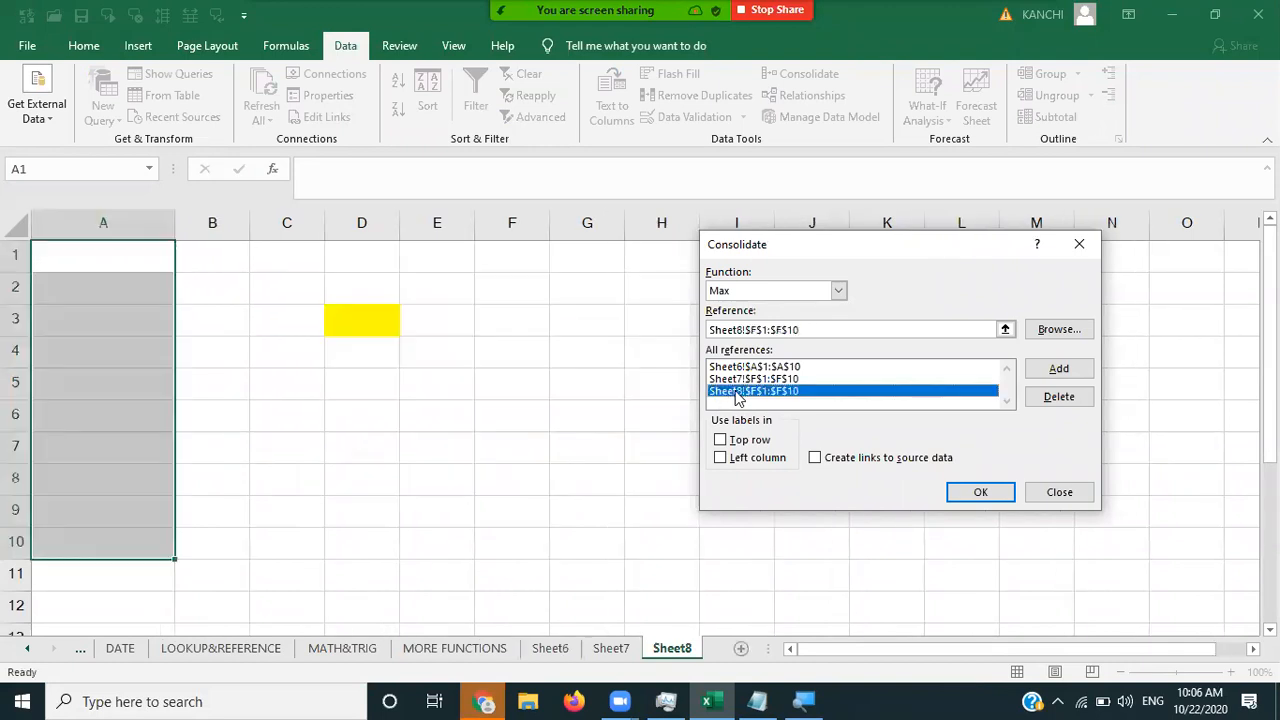
pyautogui.click(740, 379)
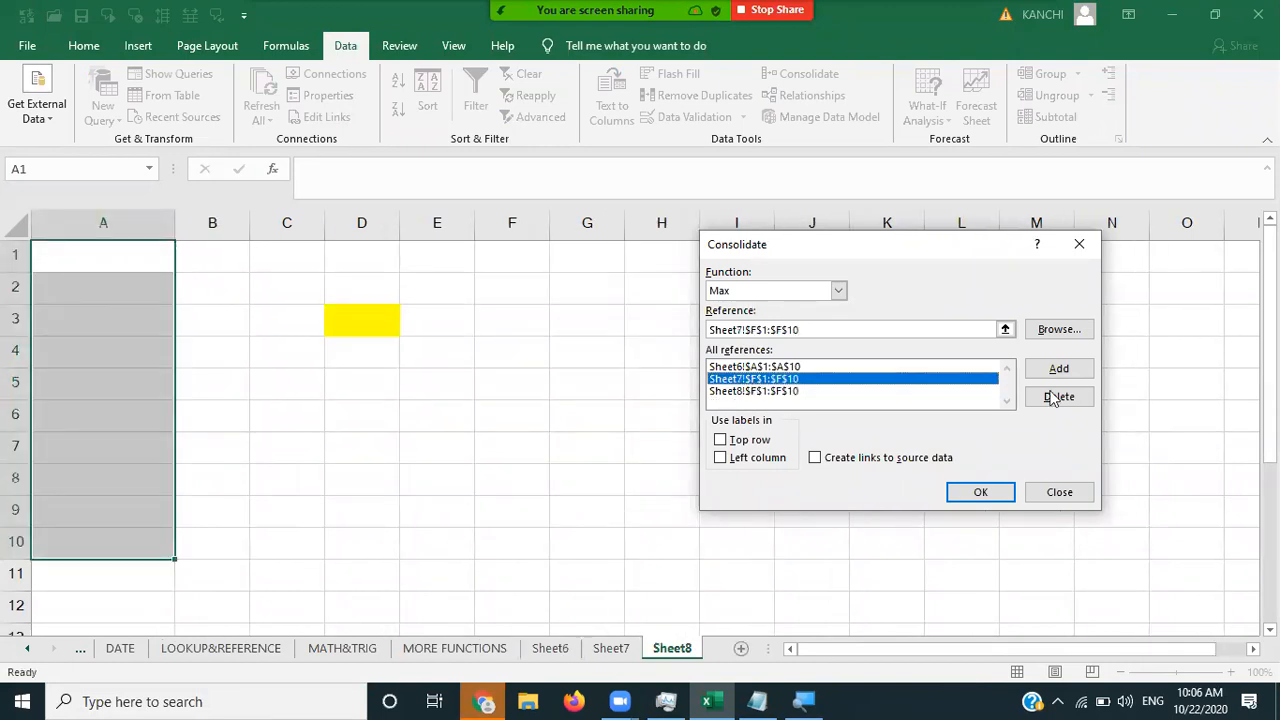
pyautogui.click(1060, 397)
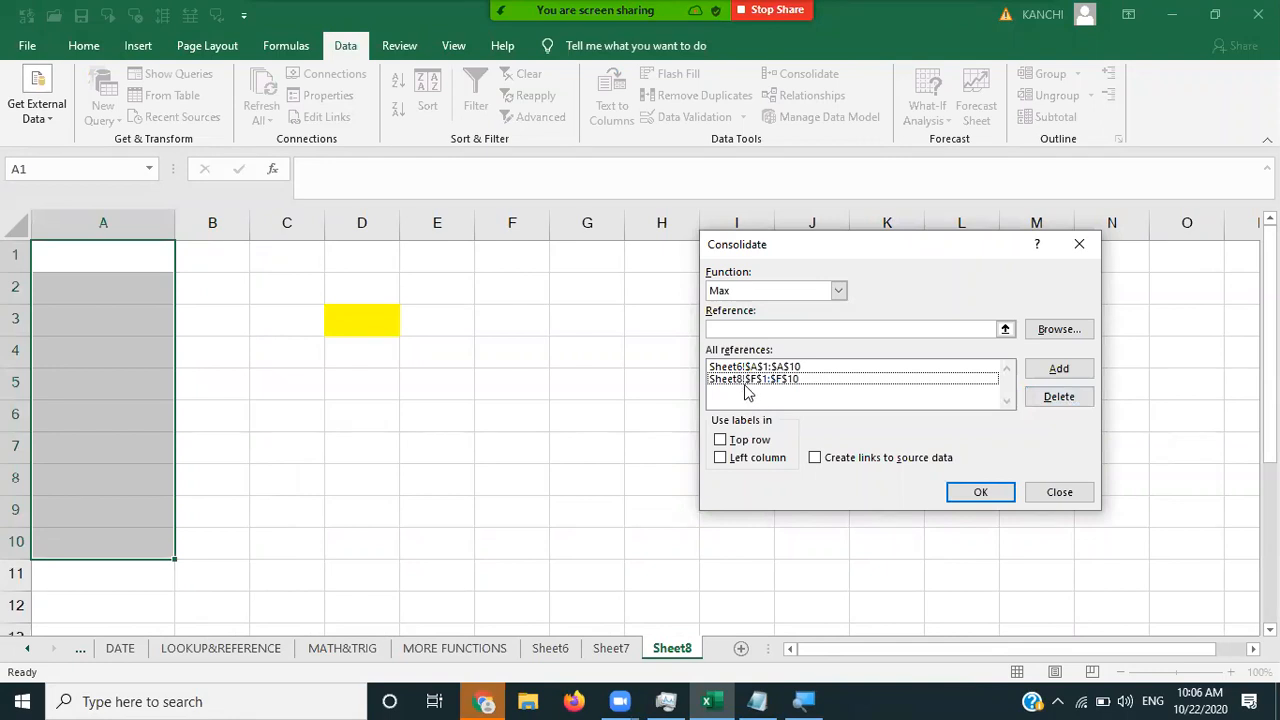
pyautogui.click(880, 379)
pyautogui.click(1059, 397)
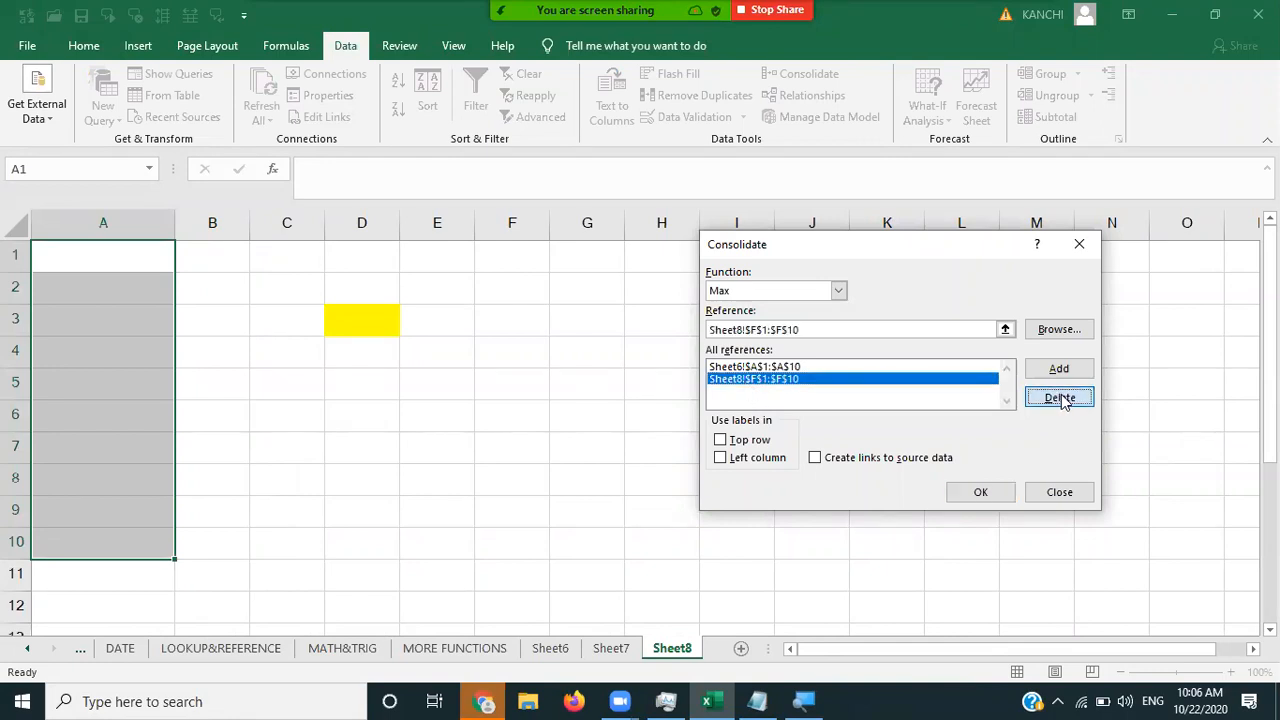
pyautogui.click(1055, 369)
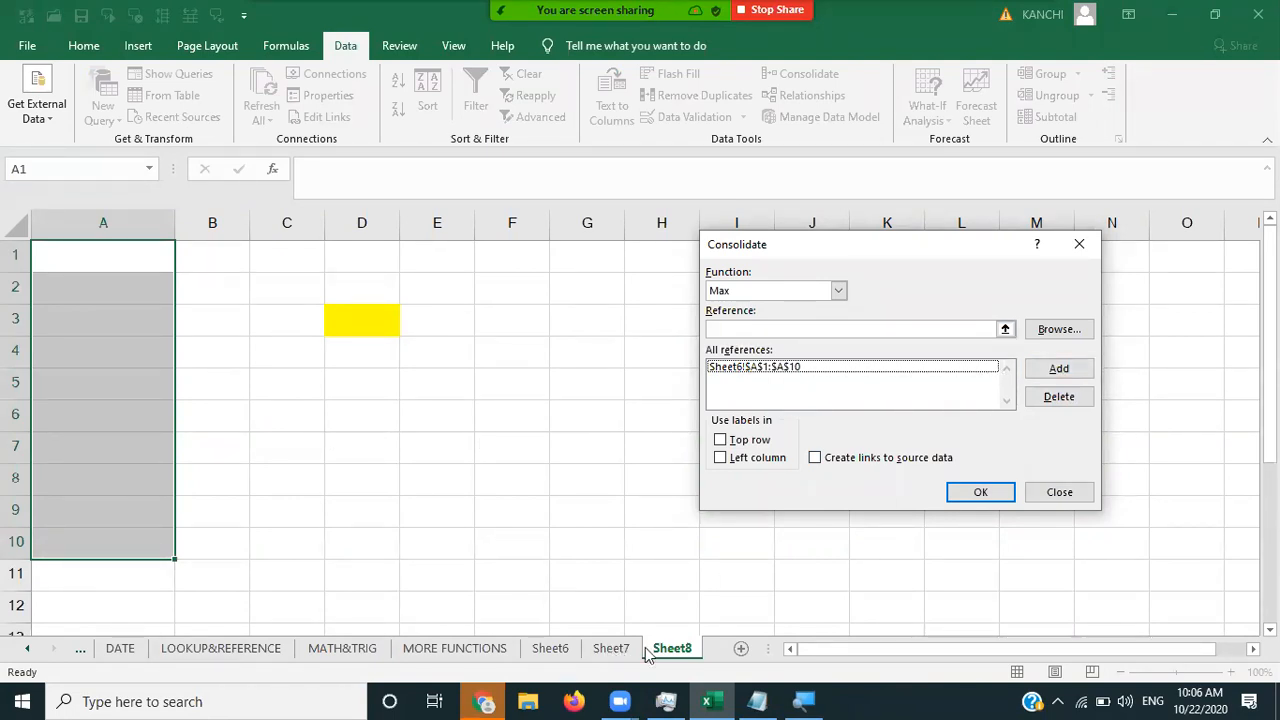
pyautogui.click(754, 331)
pyautogui.click(611, 648)
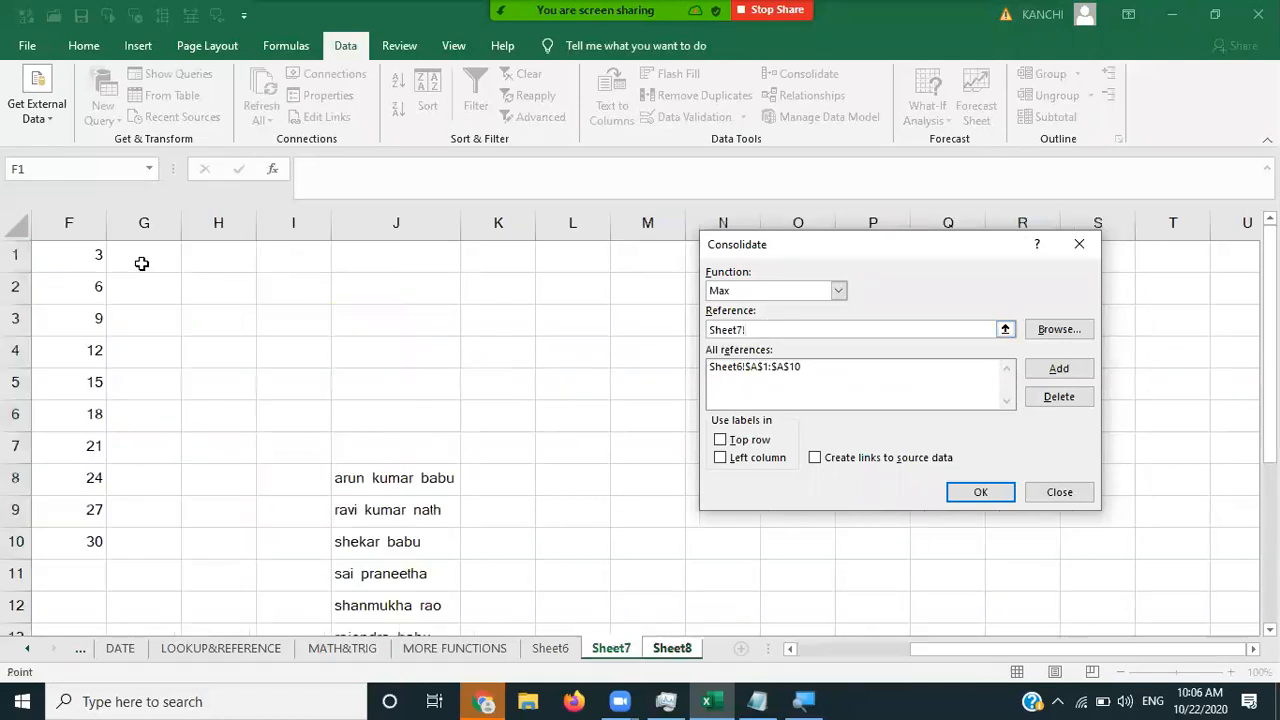
pyautogui.moveTo(85, 263); pyautogui.dragTo(93, 545)
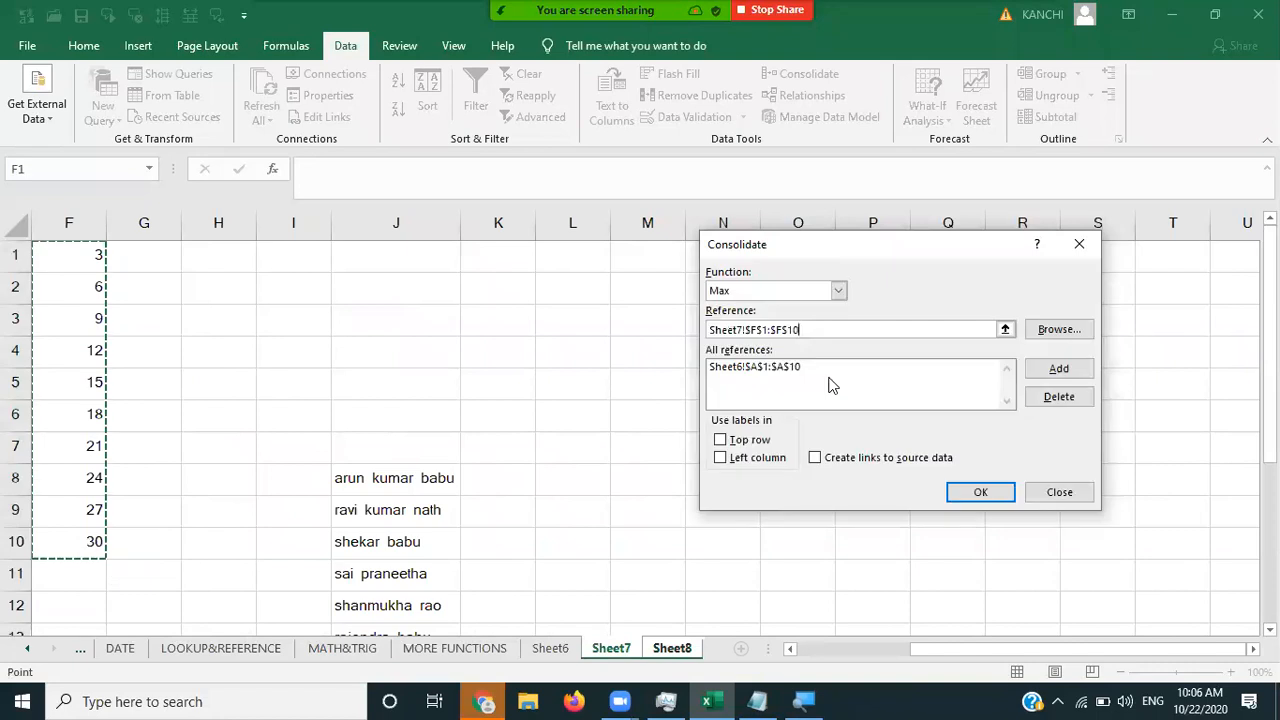
pyautogui.click(1062, 372)
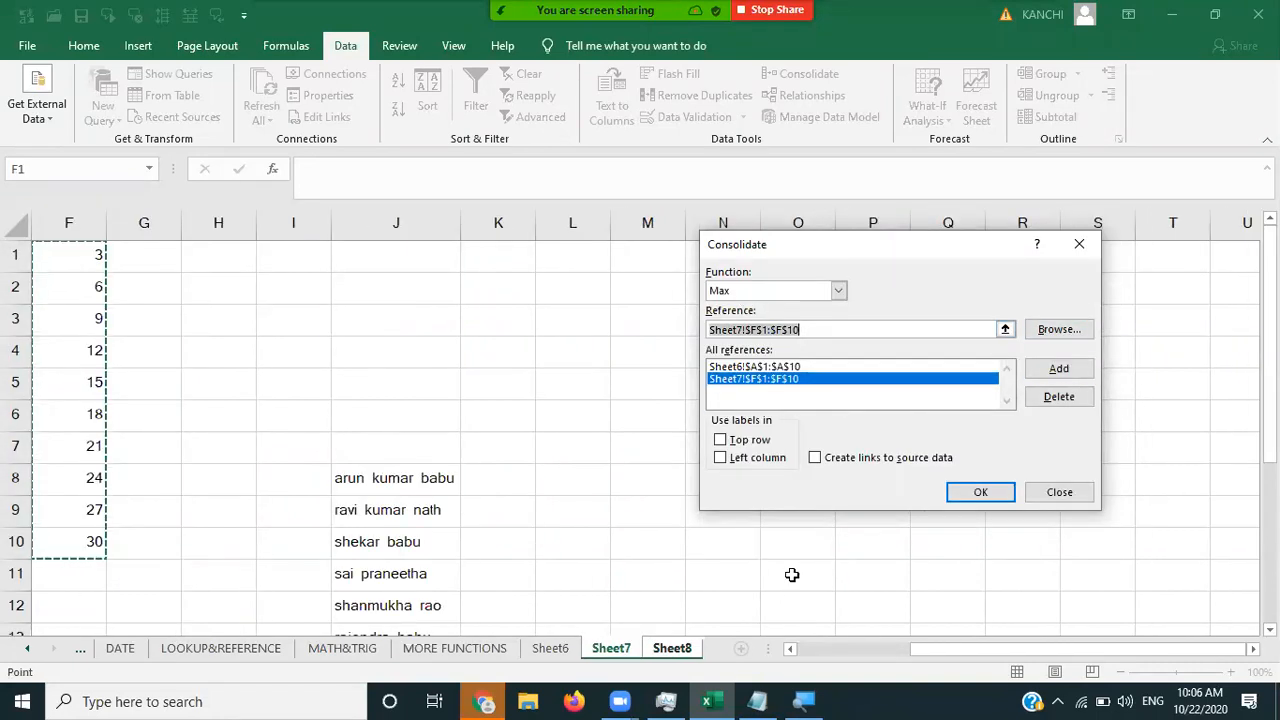
pyautogui.click(672, 648)
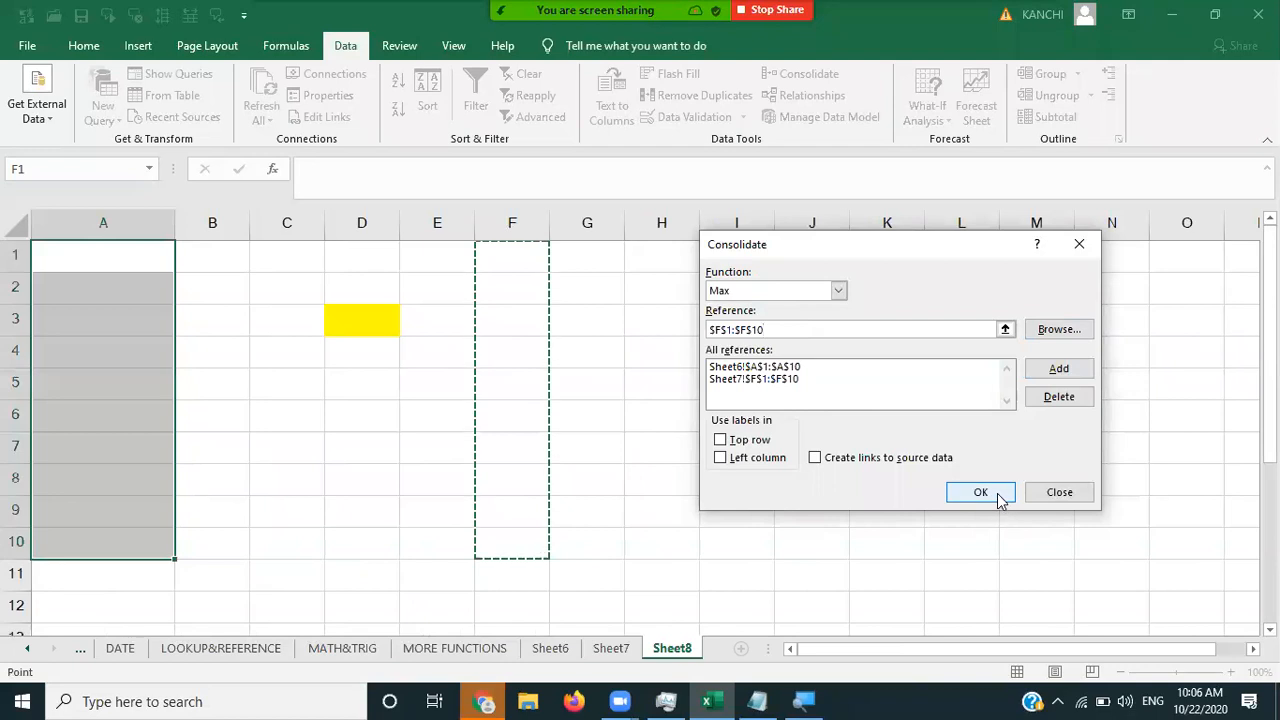
# - Run the Max consolidation, giving 20 through 65 in A1:A10, then open the Zoom group chat
pyautogui.click(996, 492)
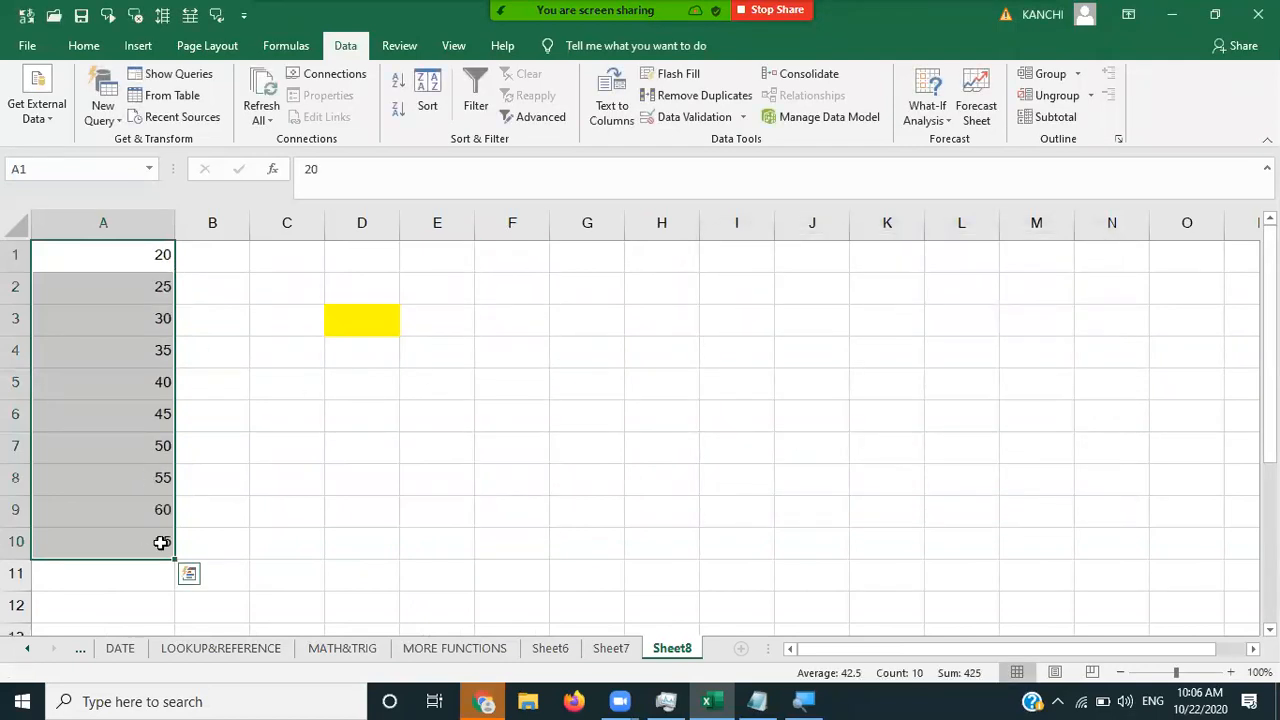
pyautogui.click(277, 538)
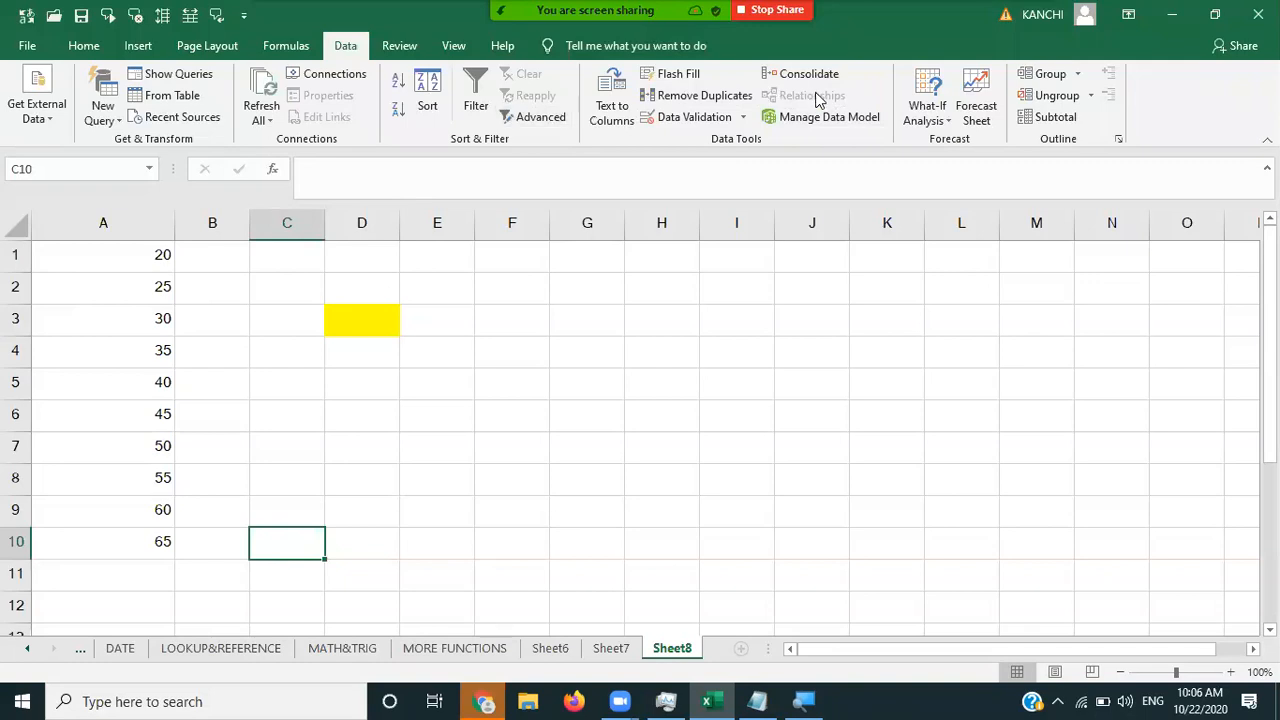
pyautogui.click(161, 262)
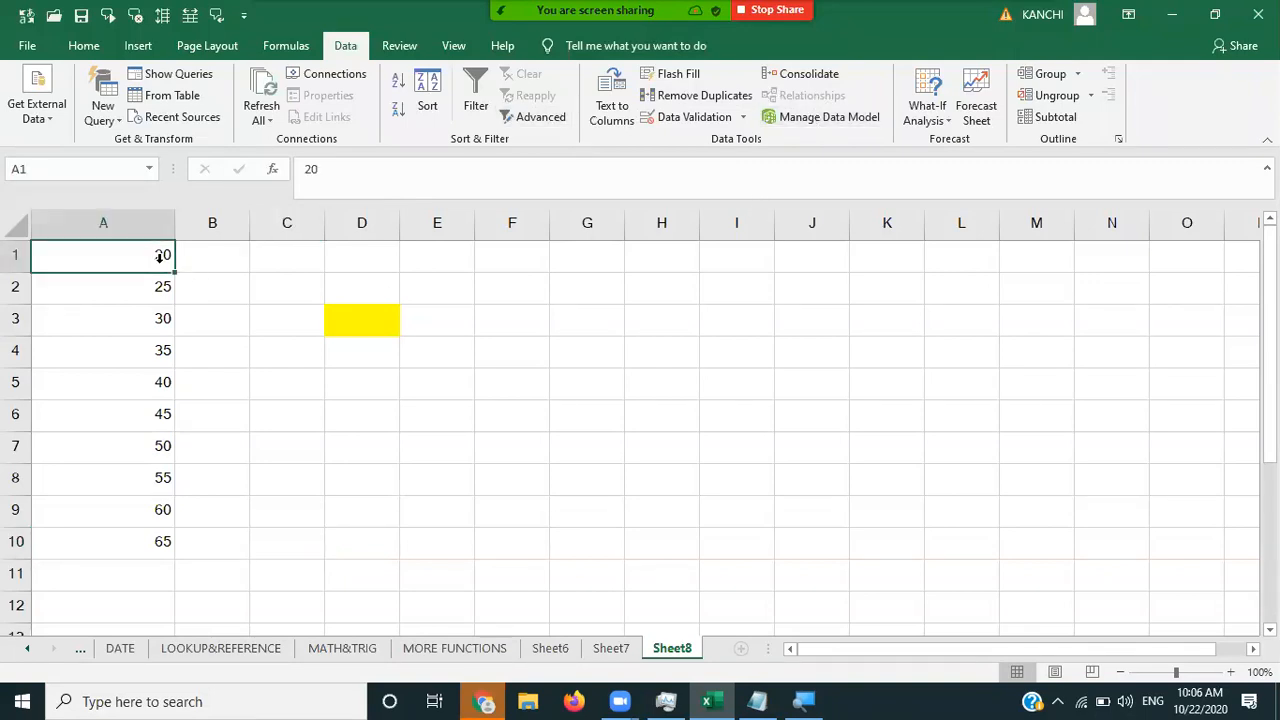
pyautogui.click(940, 115)
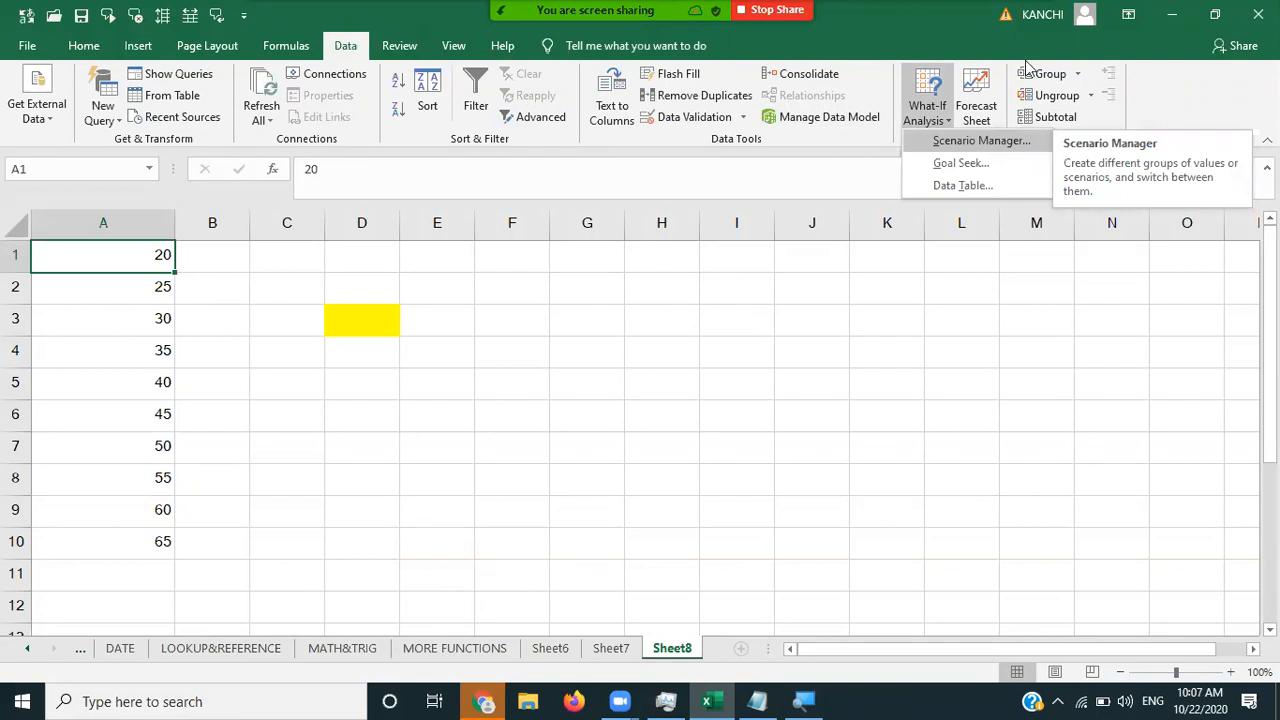
pyautogui.hotkey('alt', 'h')
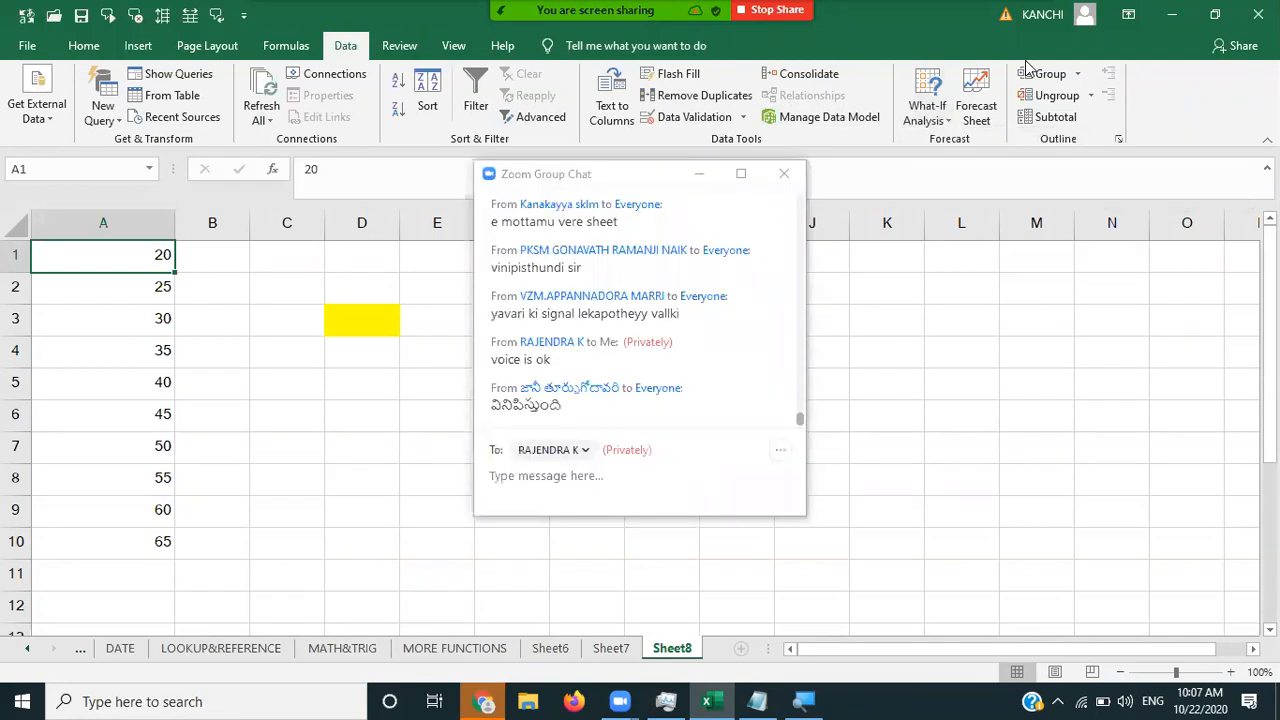
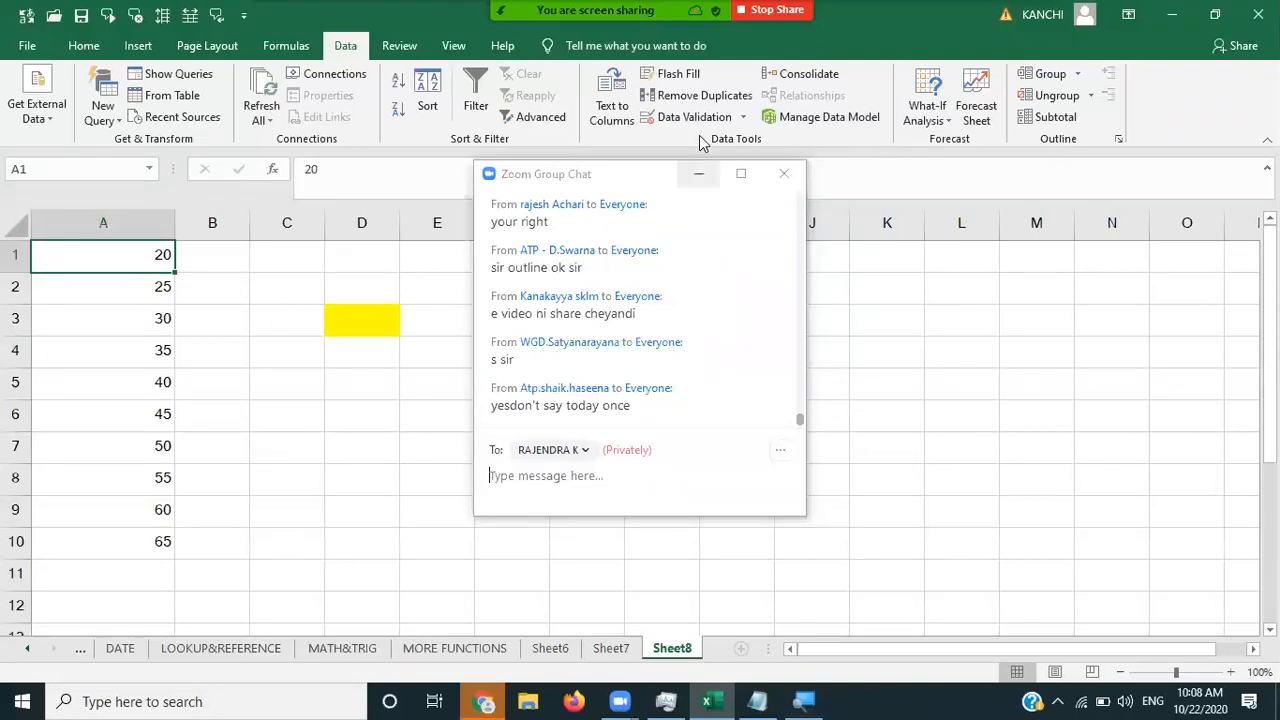
# - Minimize the Zoom chat, then open and close Scenario Manager under What-If Analysis
pyautogui.click(698, 174)
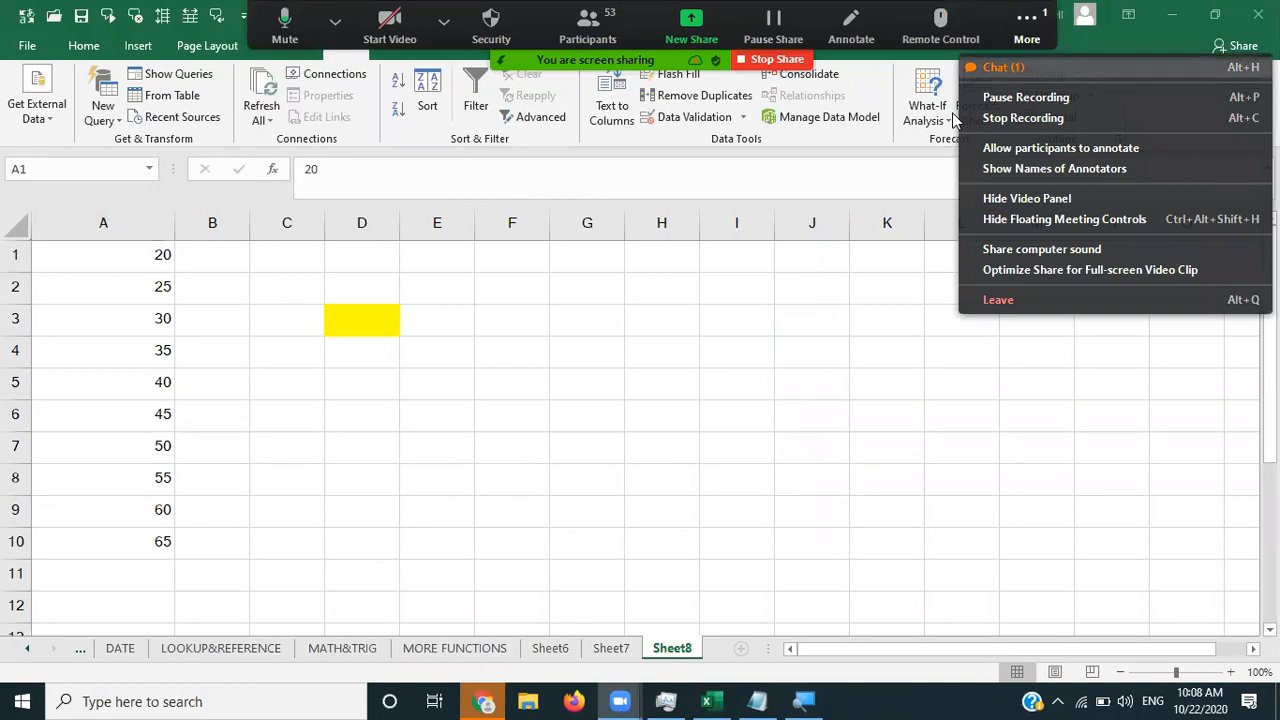
pyautogui.hotkey('alt', 'h')
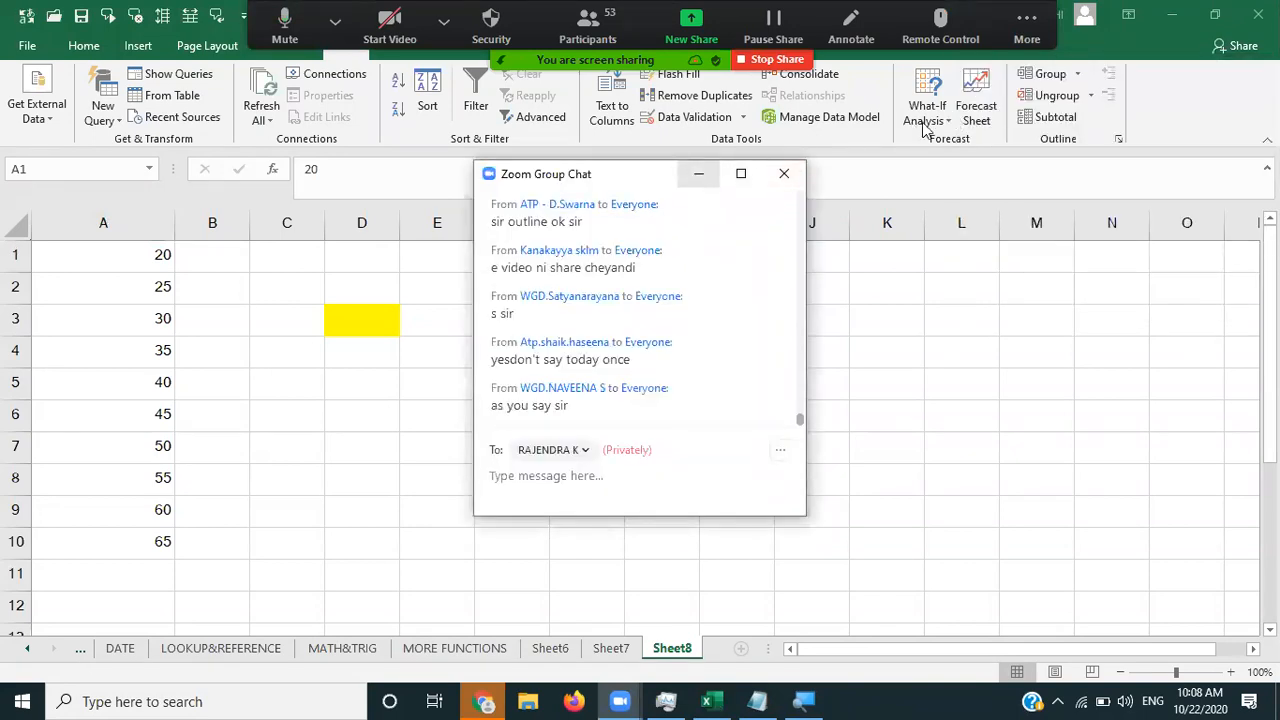
pyautogui.click(698, 173)
pyautogui.click(952, 117)
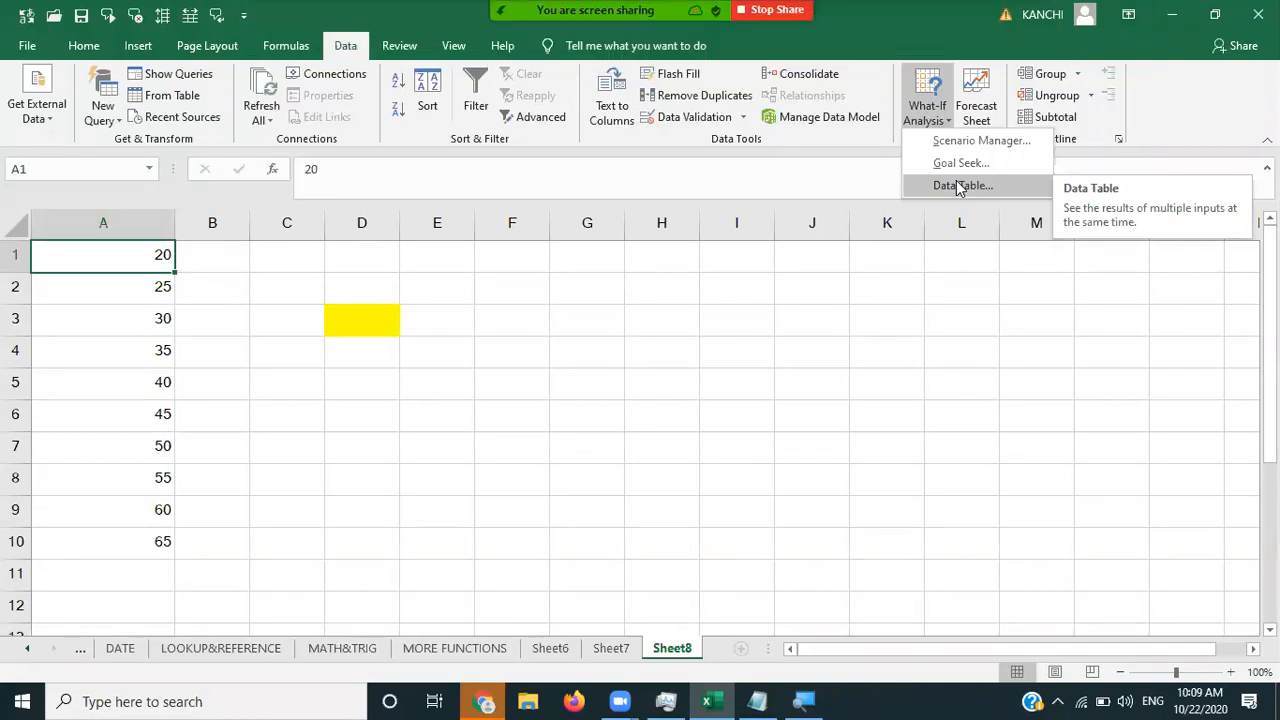
pyautogui.click(958, 126)
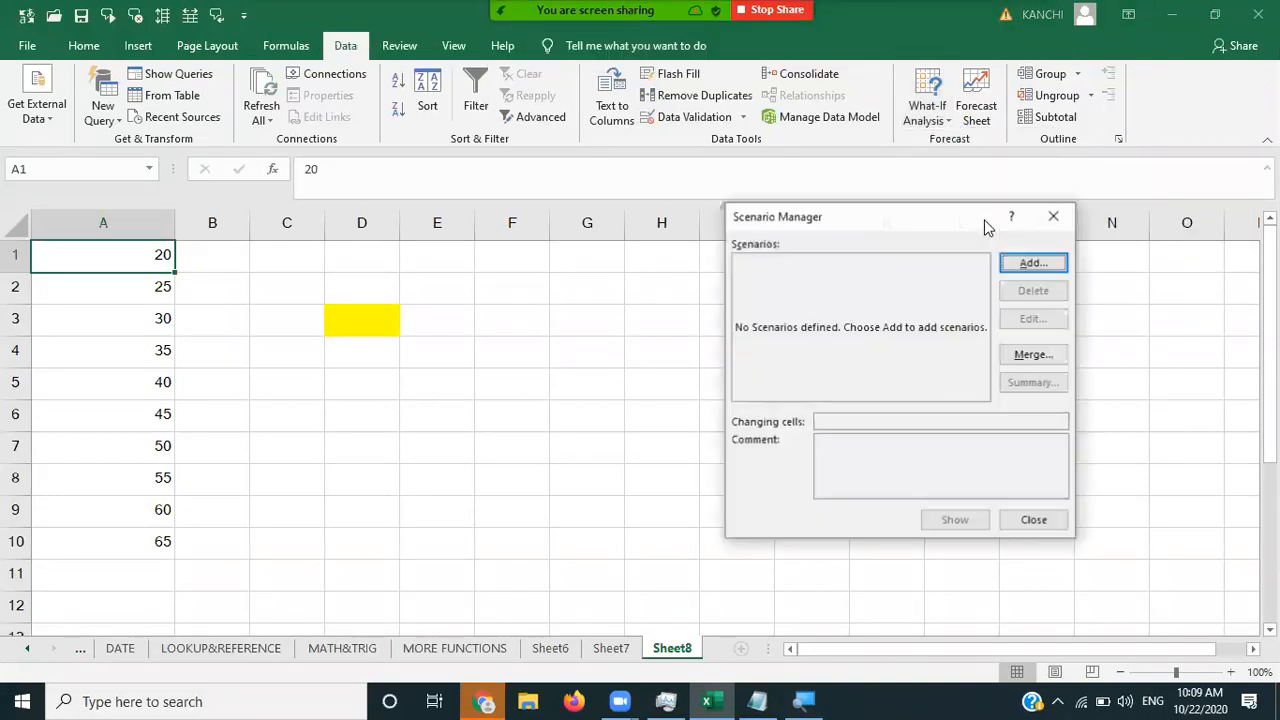
pyautogui.press('Escape')
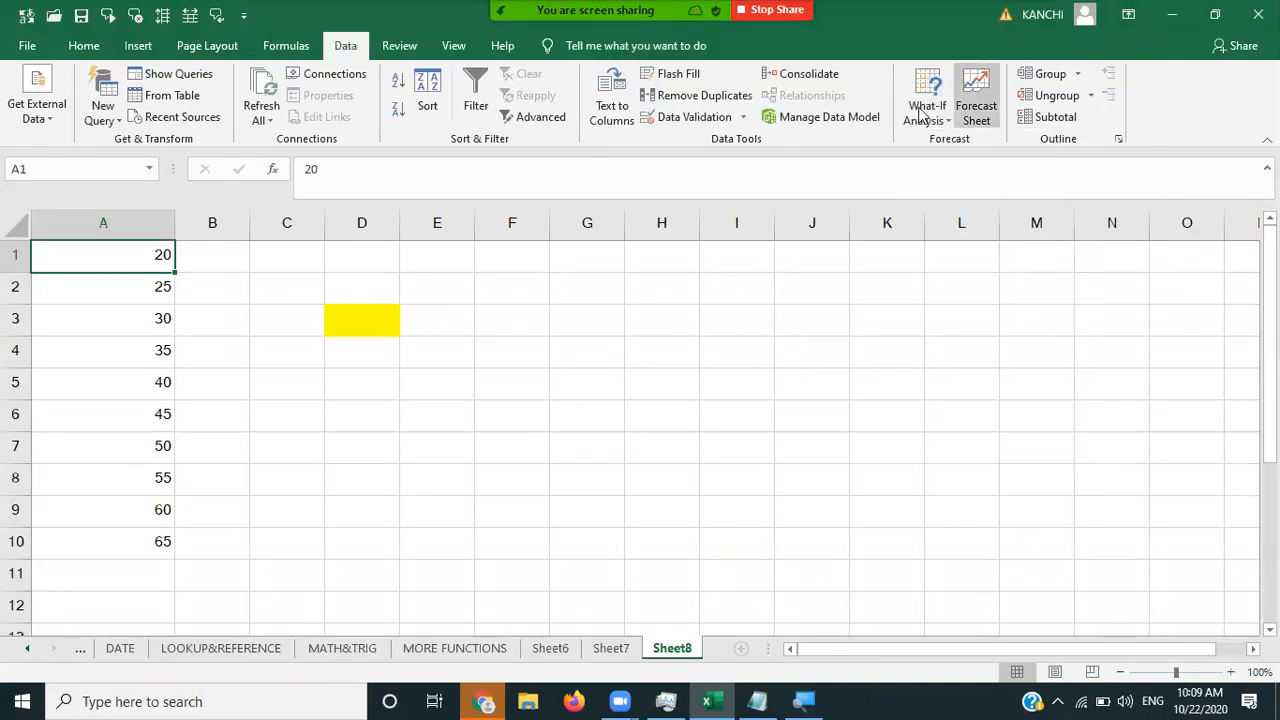
pyautogui.click(925, 115)
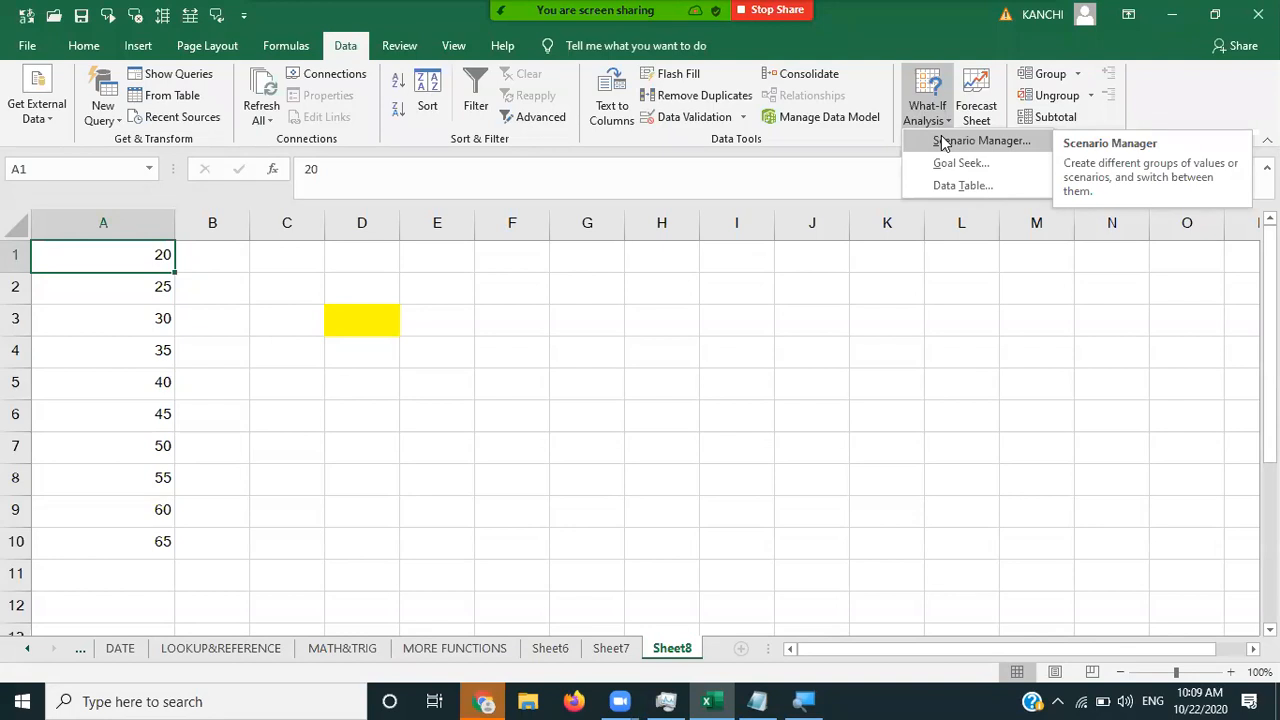
pyautogui.click(944, 143)
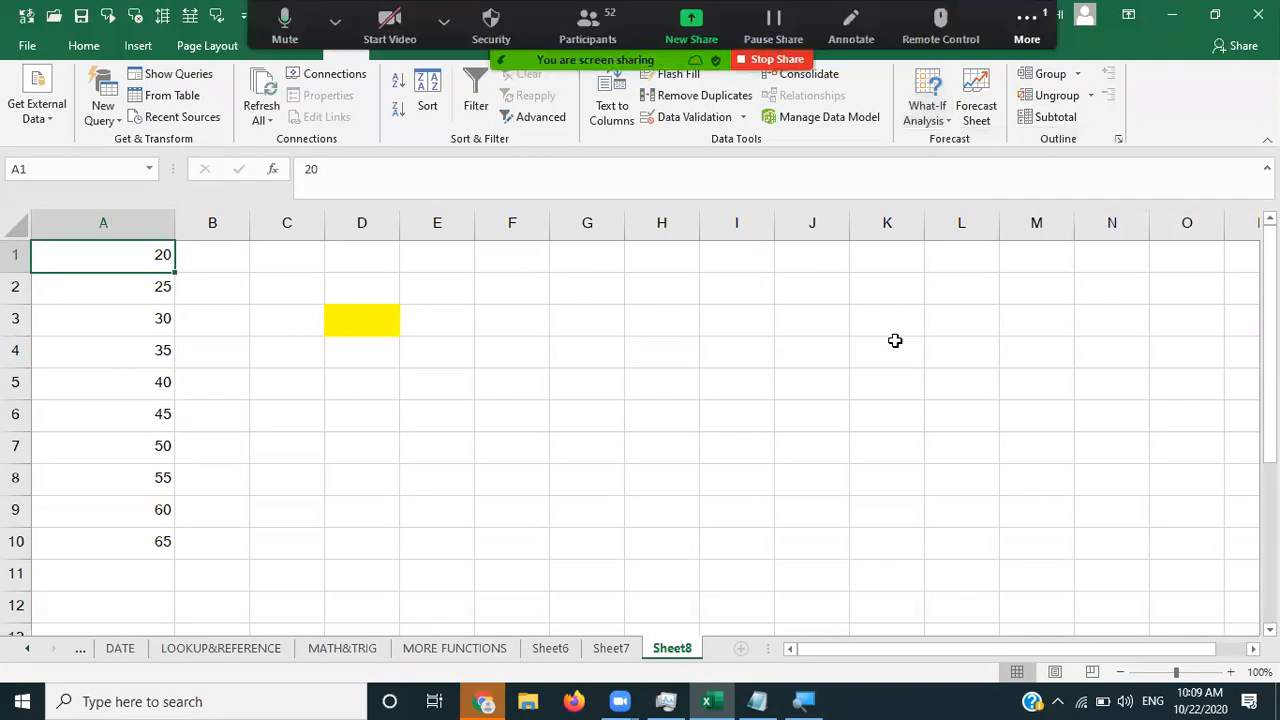
# - Select A1:A10 and delete the values 20 to 65 from column A
pyautogui.click(876, 304)
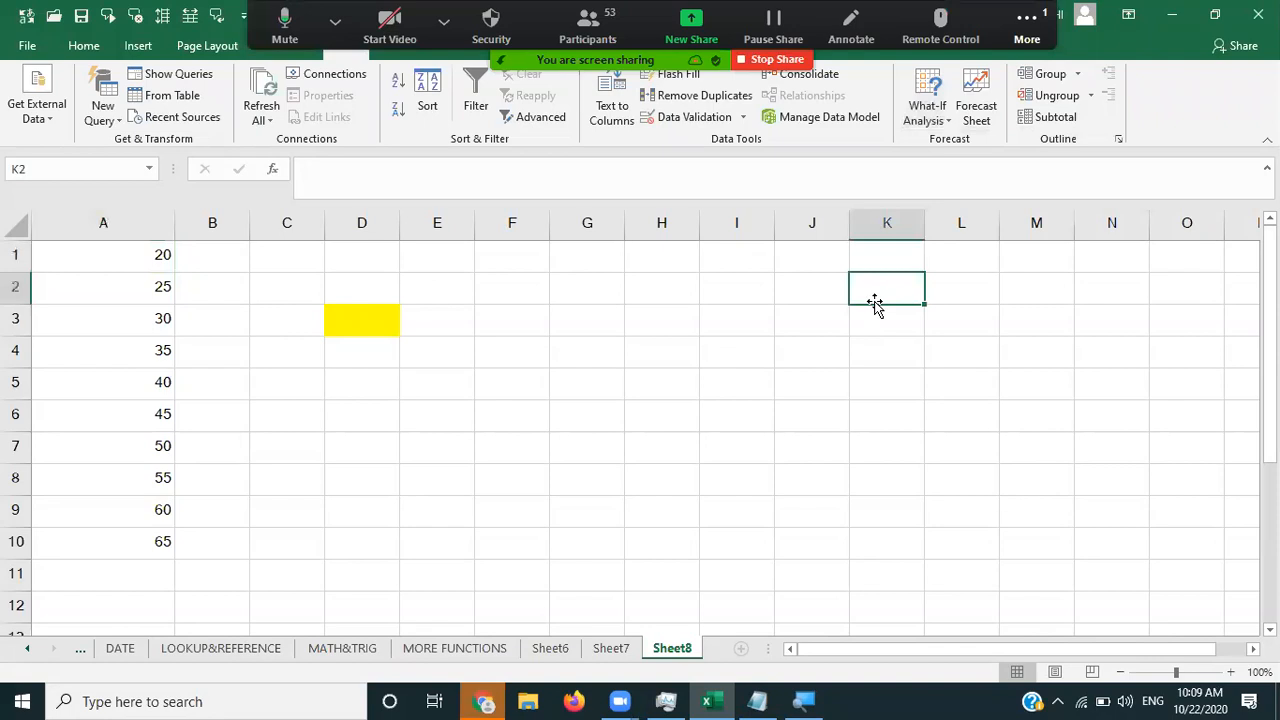
pyautogui.click(116, 261)
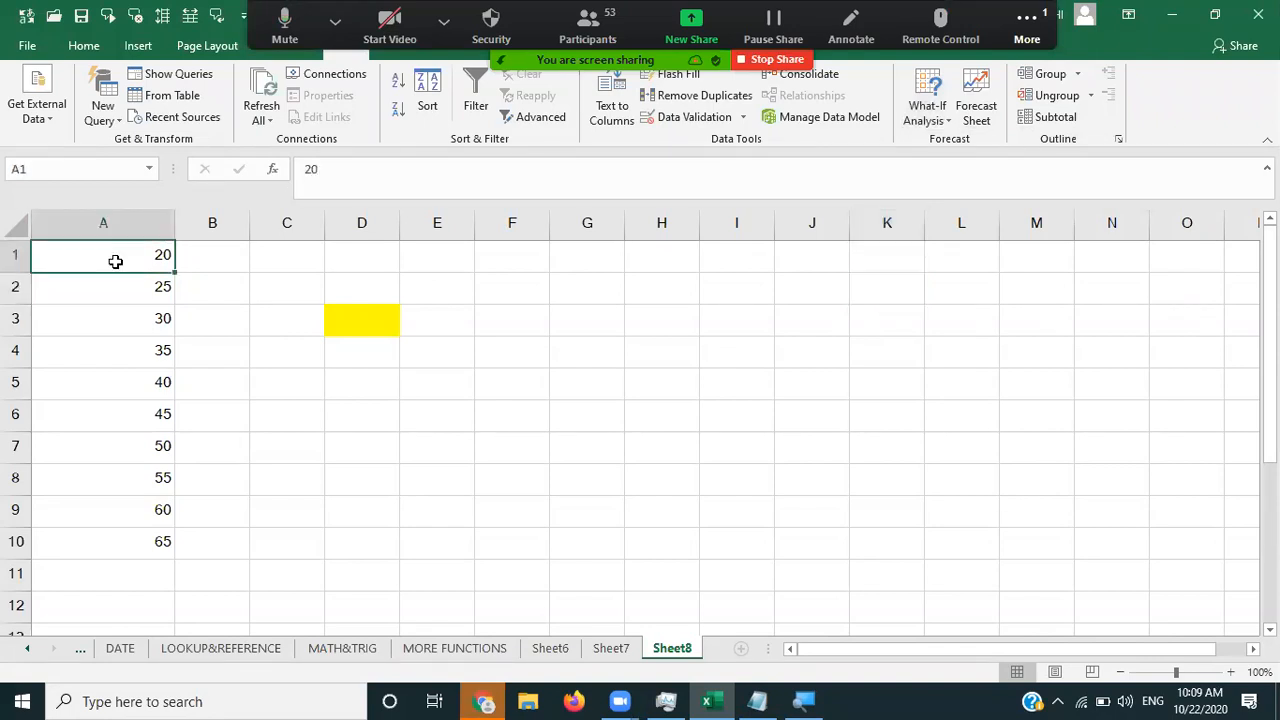
pyautogui.hotkey('ctrl', 'shift', 'Down')
pyautogui.press('Delete')
# - Enter headings 'cell no' and 'value' in row 1, with c10 and 25000 in row 2
pyautogui.click(116, 261)
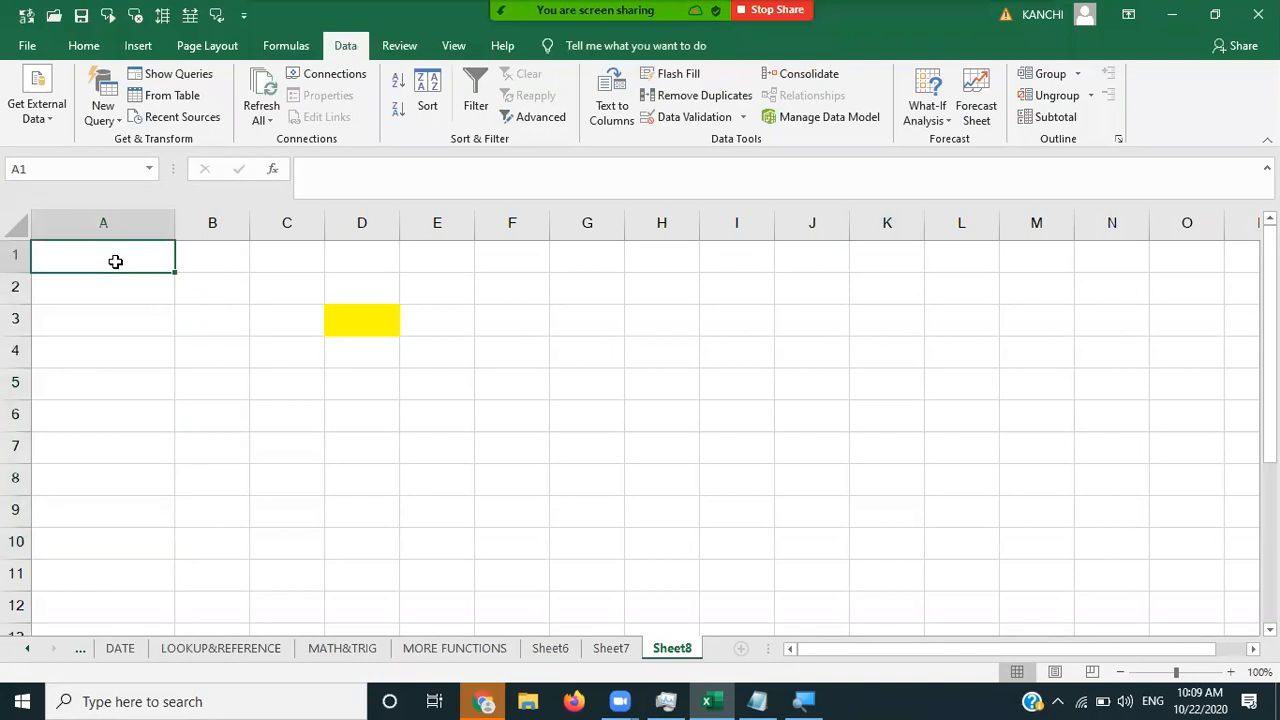
pyautogui.write('cell ')
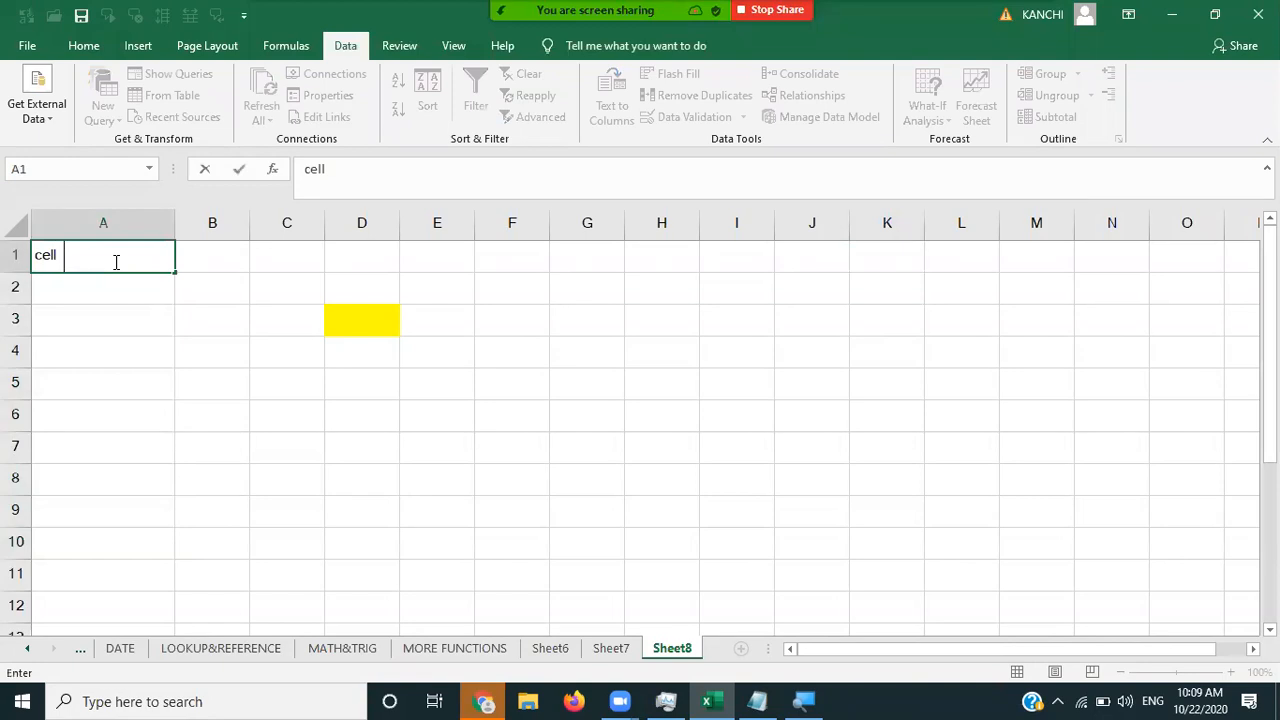
pyautogui.write('no')
pyautogui.press('Tab')
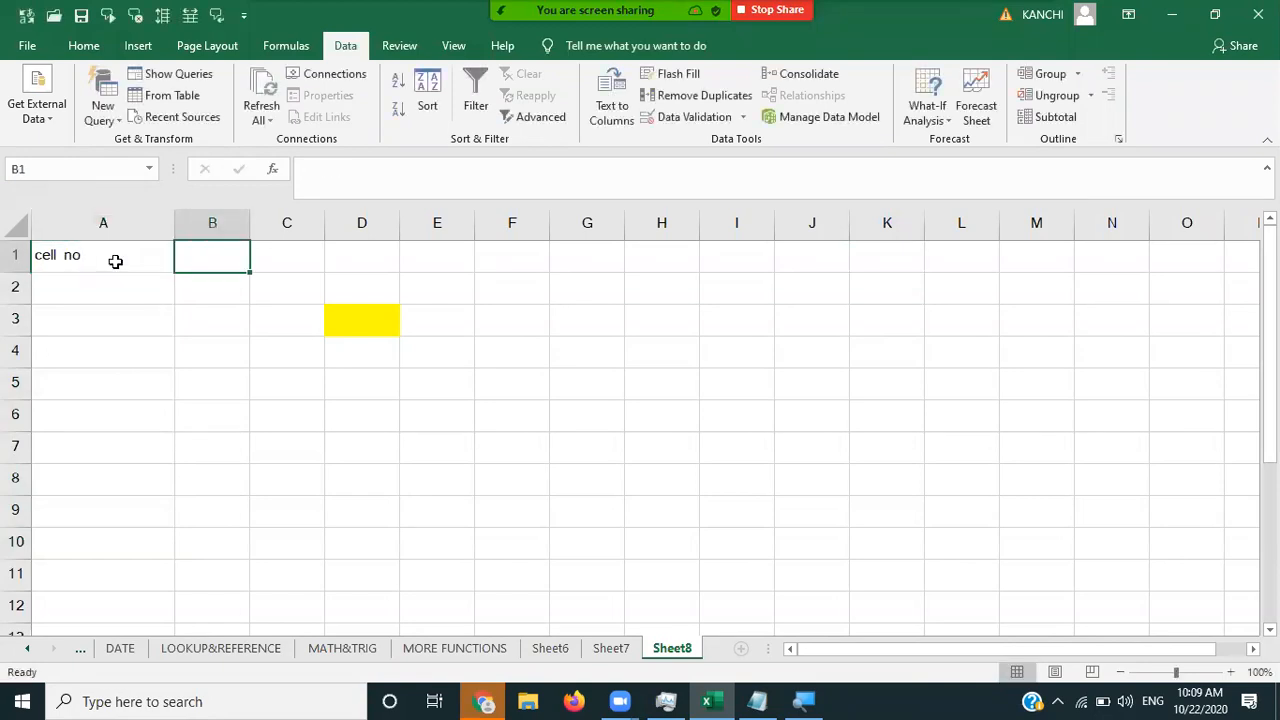
pyautogui.write('value')
pyautogui.press('Return')
pyautogui.press('Left')
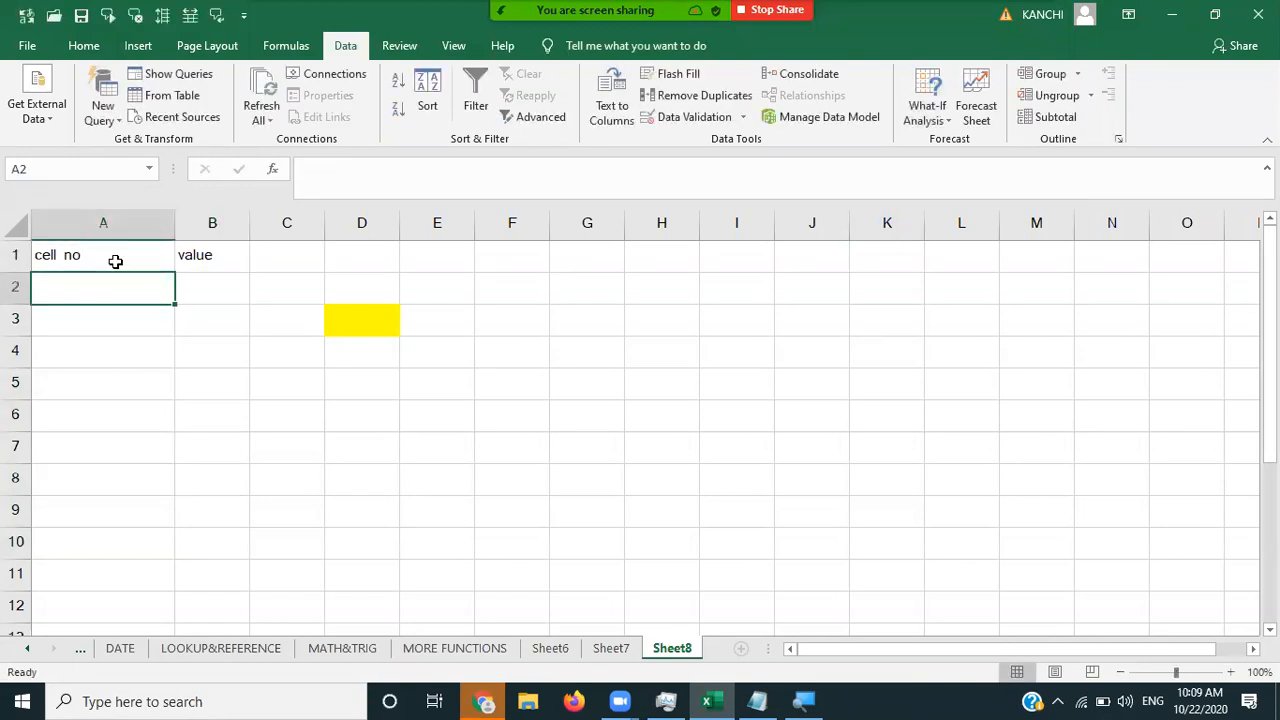
pyautogui.write('c')
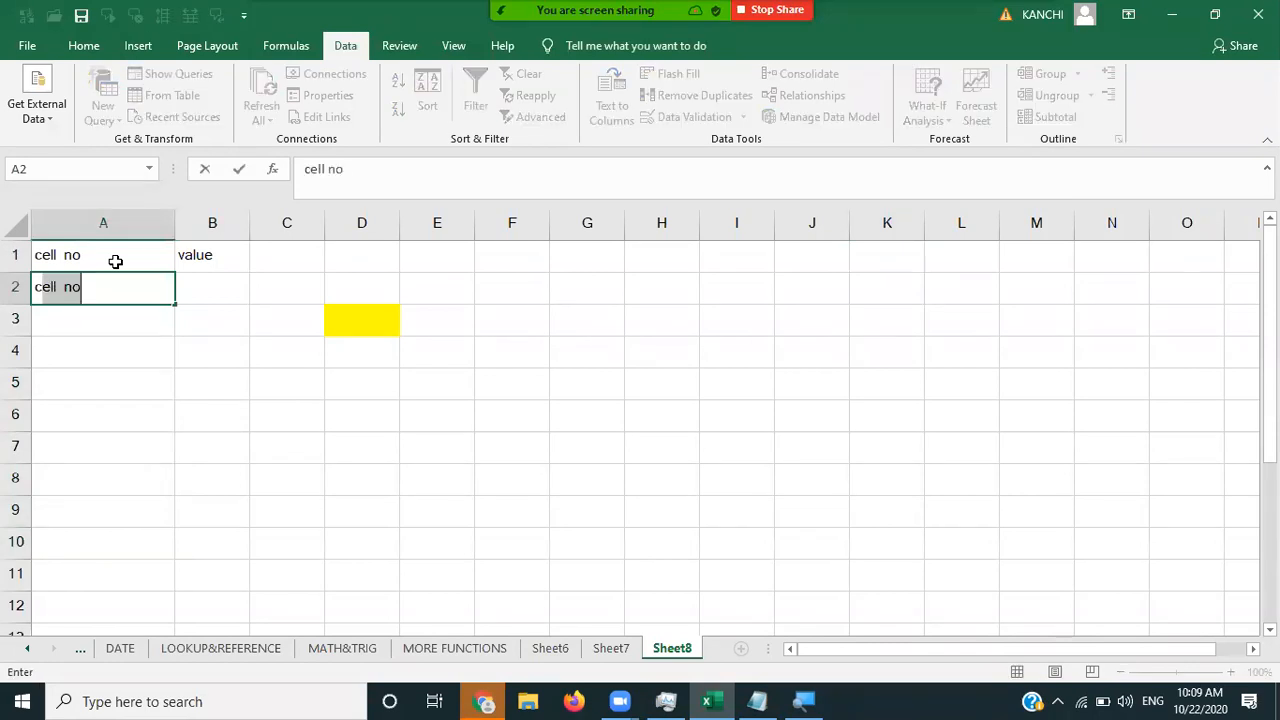
pyautogui.write('10')
pyautogui.press('Tab')
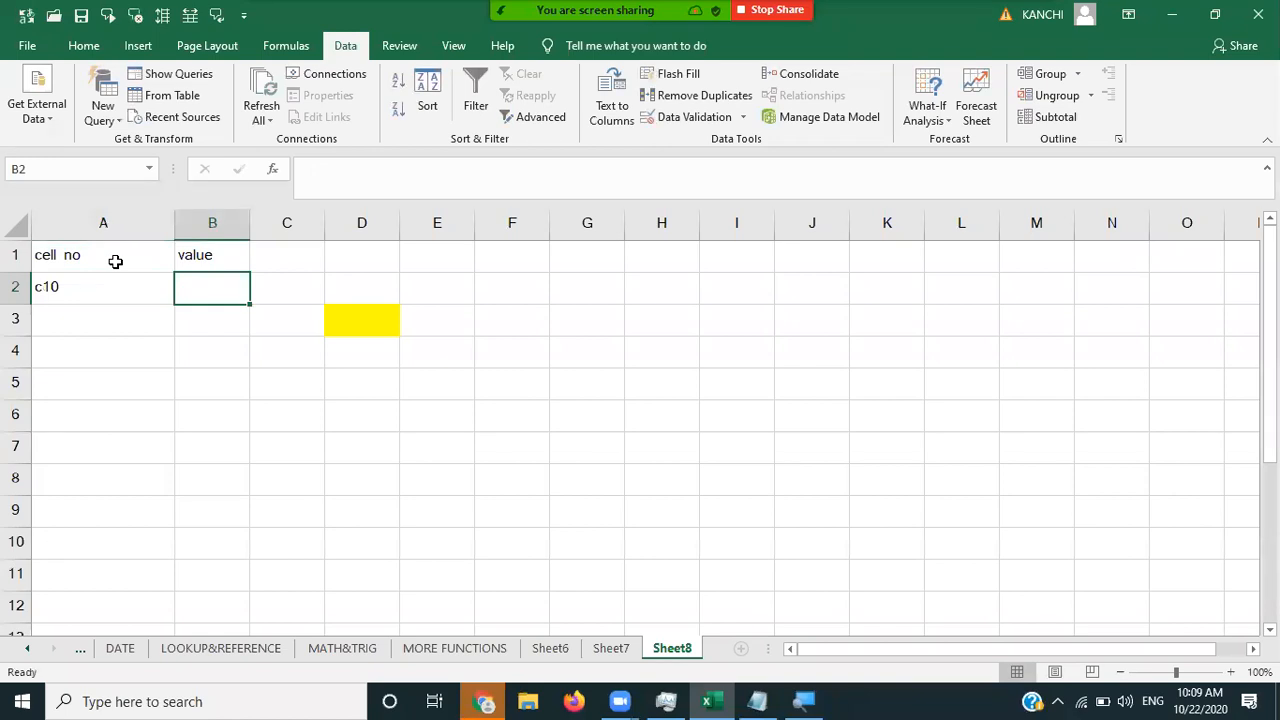
pyautogui.write('25000')
pyautogui.press('Return')
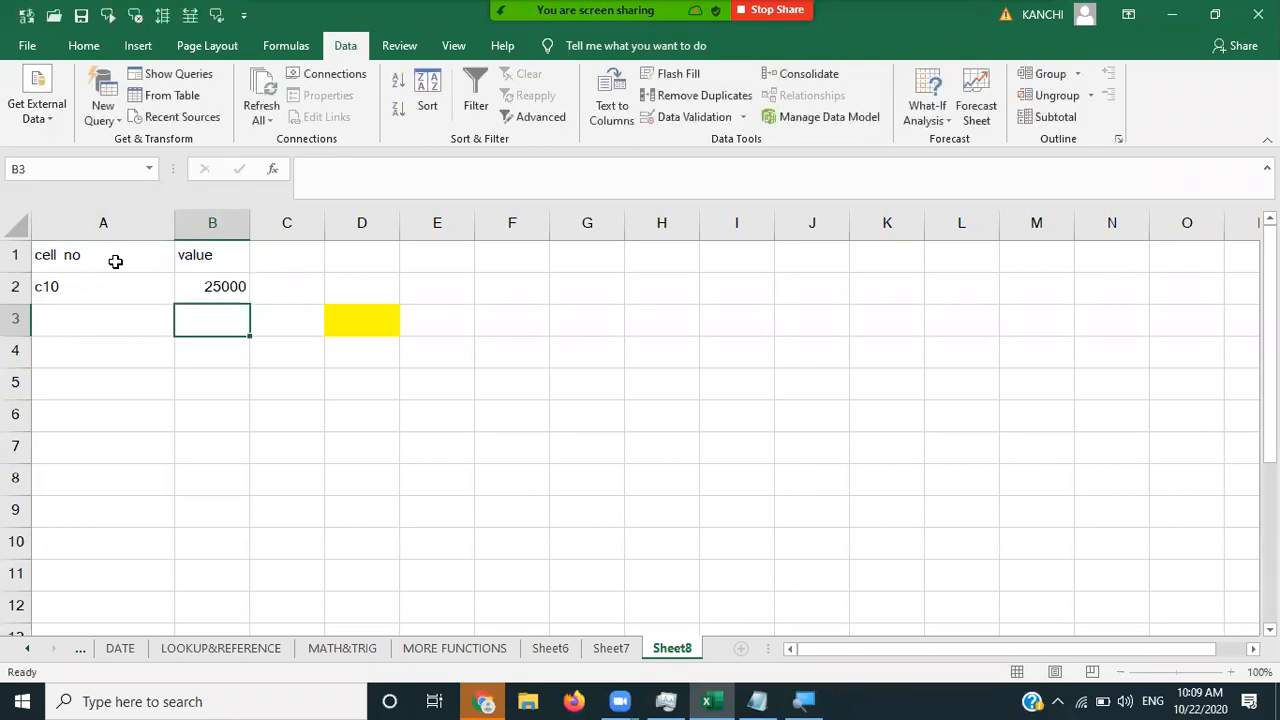
pyautogui.press('Left')
pyautogui.press('Up')
pyautogui.press('Up')
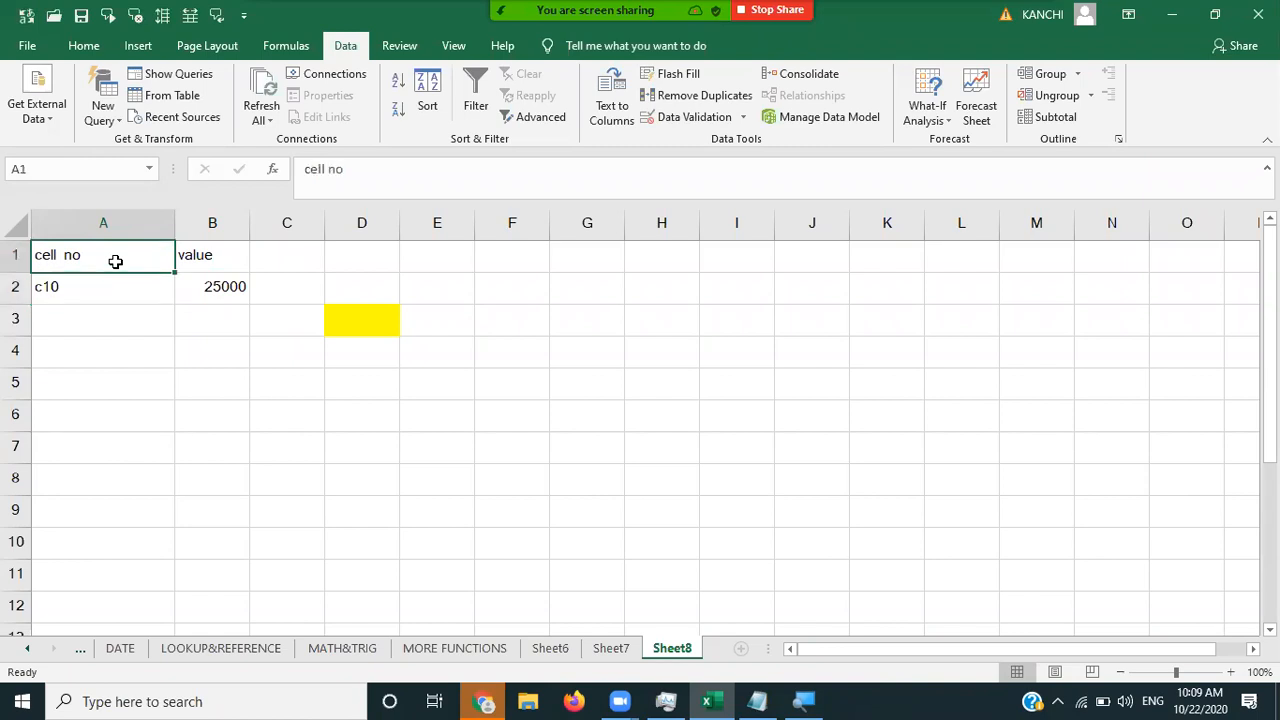
pyautogui.press('Right')
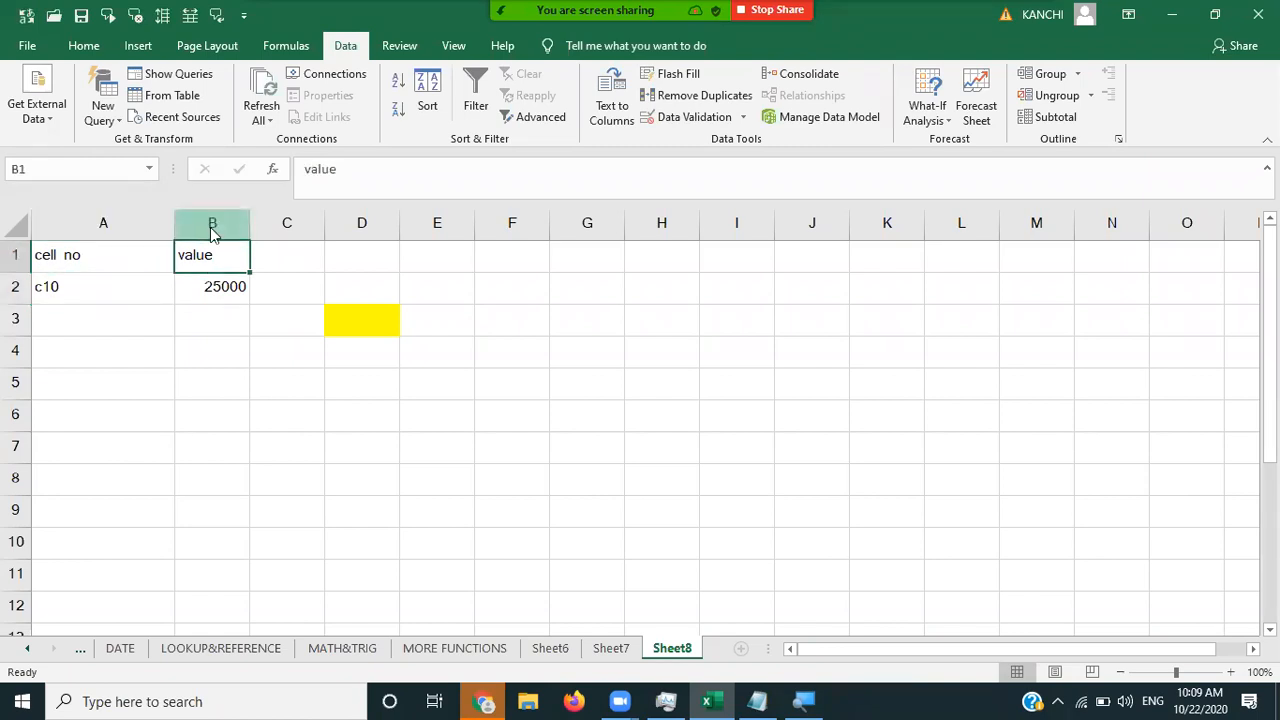
# - Insert a new column B headed 'name' and enter the first person's name in B2
pyautogui.rightClick(211, 224)
pyautogui.click(257, 362)
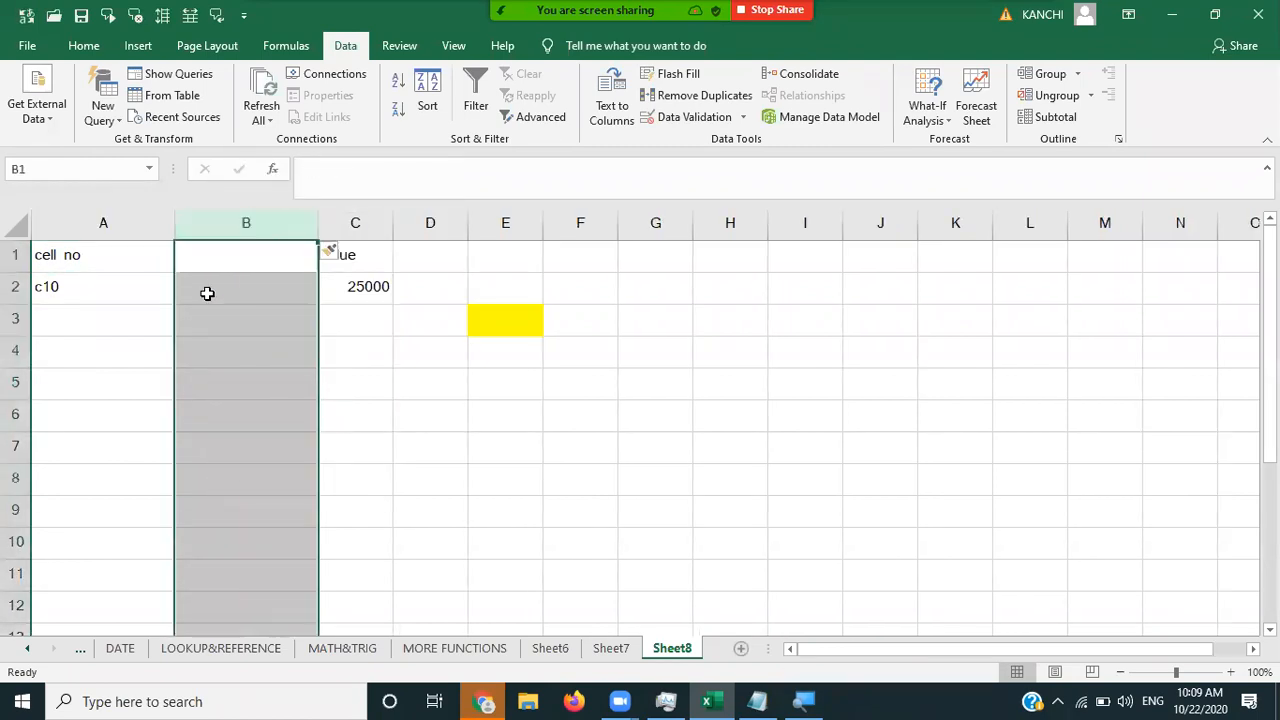
pyautogui.click(207, 293)
pyautogui.press('Up')
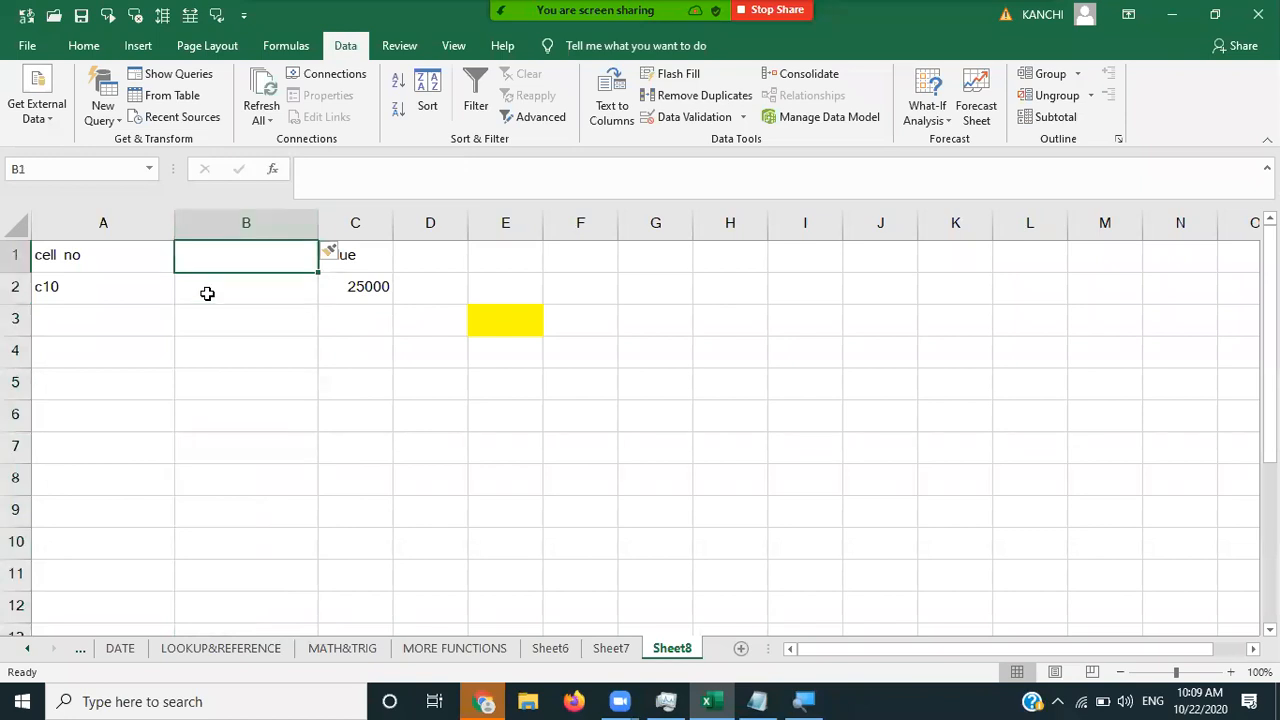
pyautogui.write('name')
pyautogui.press('Return')
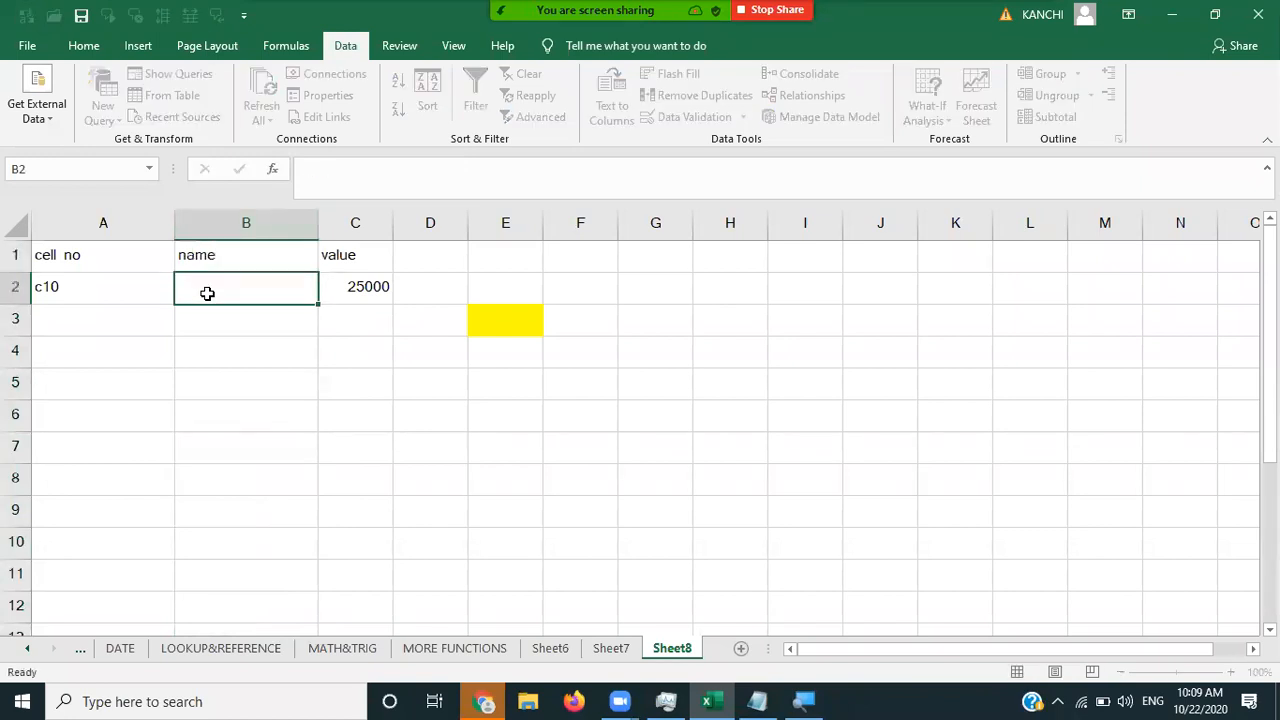
pyautogui.write('raju')
pyautogui.press('Return')
# - Add row 3 with d7, the second person's name, and 10000
pyautogui.press('Left')
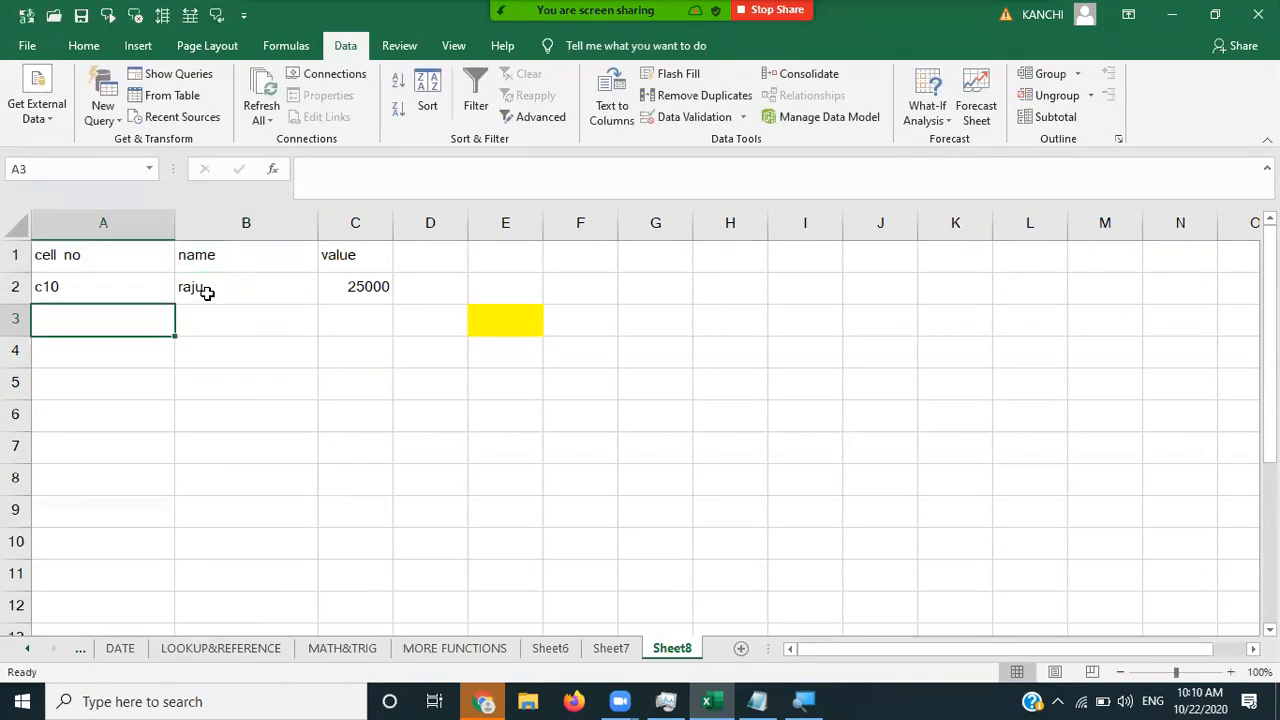
pyautogui.write('d')
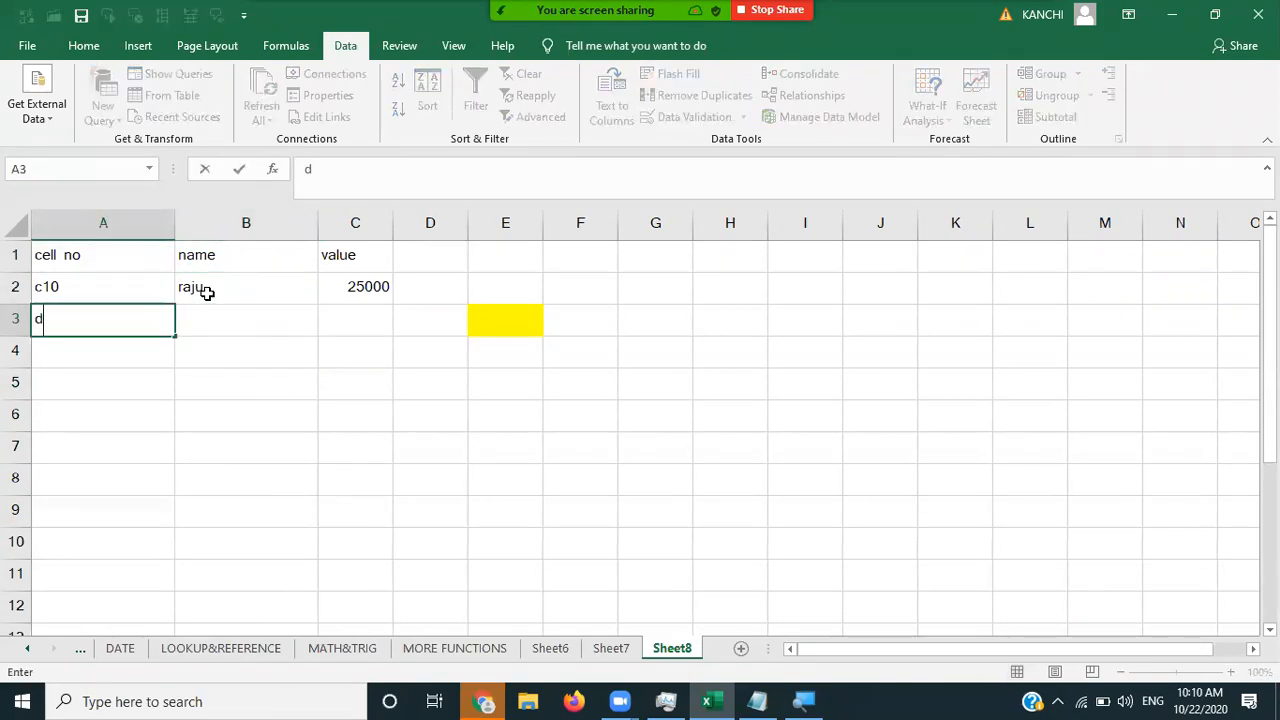
pyautogui.write('7')
pyautogui.press('Tab')
pyautogui.write('babu')
pyautogui.press('Tab')
pyautogui.write('1')
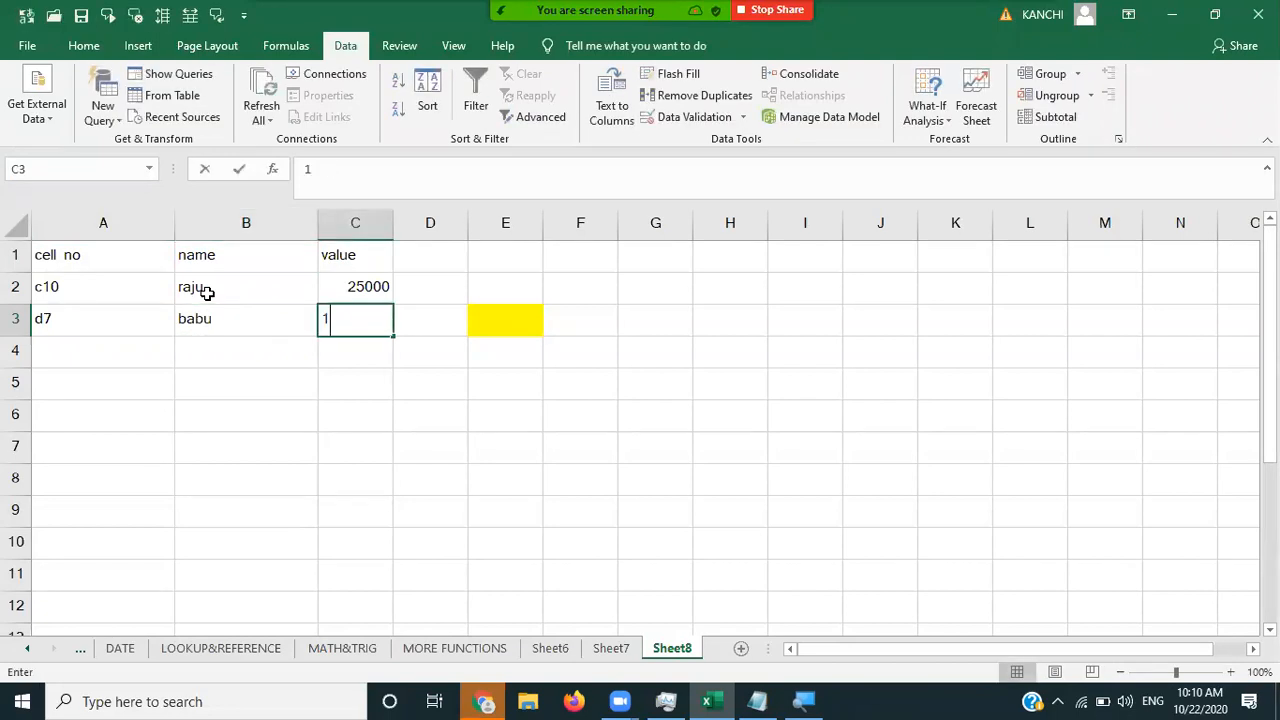
pyautogui.write('0000')
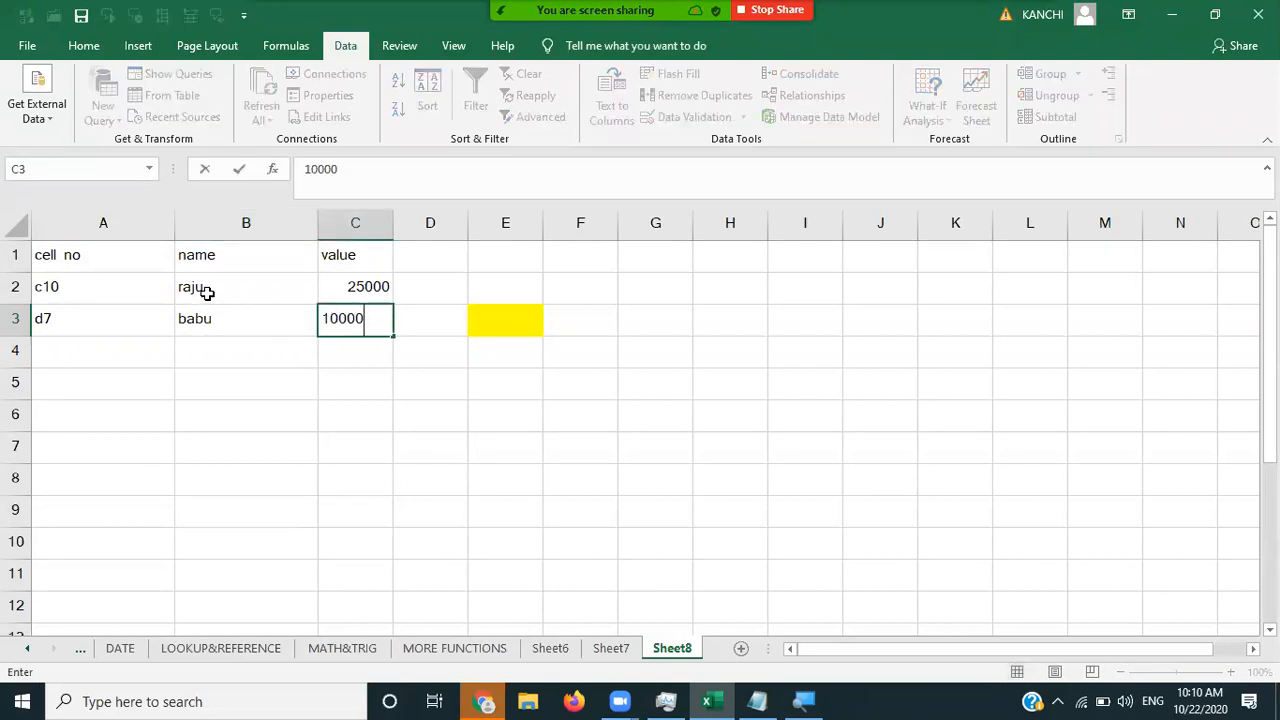
pyautogui.press('Tab')
pyautogui.press('Left')
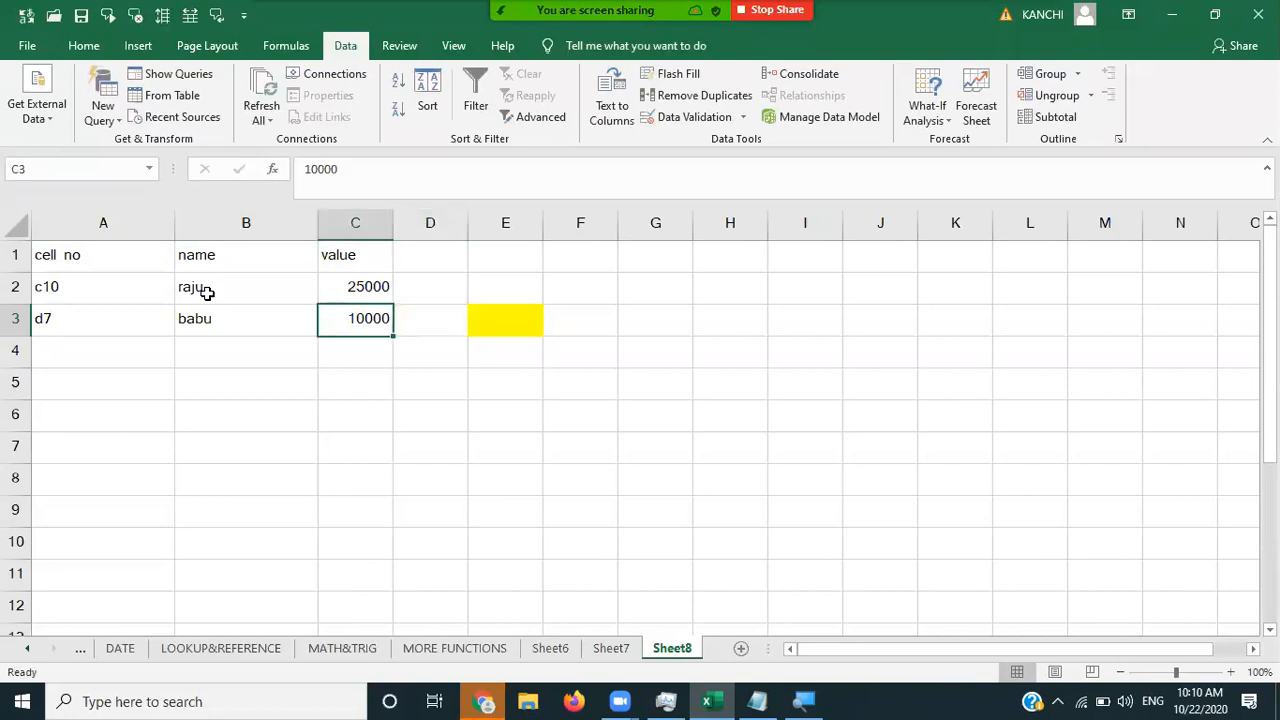
pyautogui.press('Up')
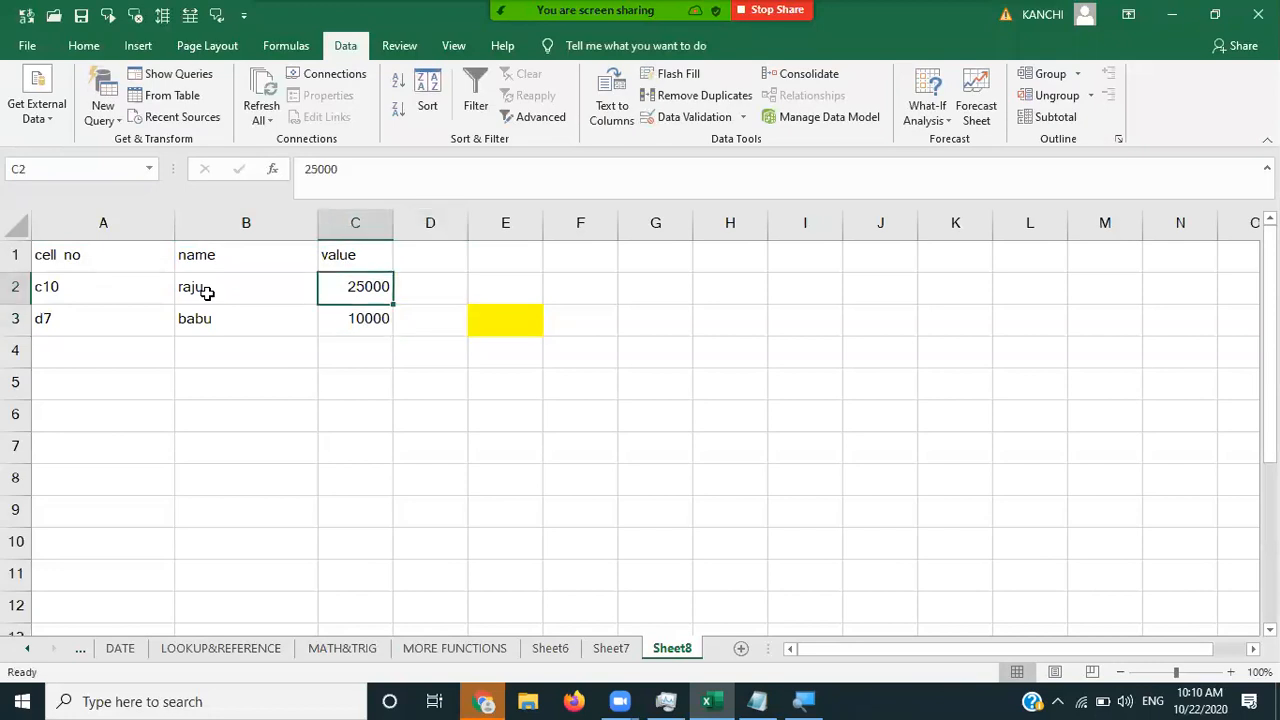
# - Autofit columns A and B and format the table range A1:C3
pyautogui.doubleClick(176, 227)
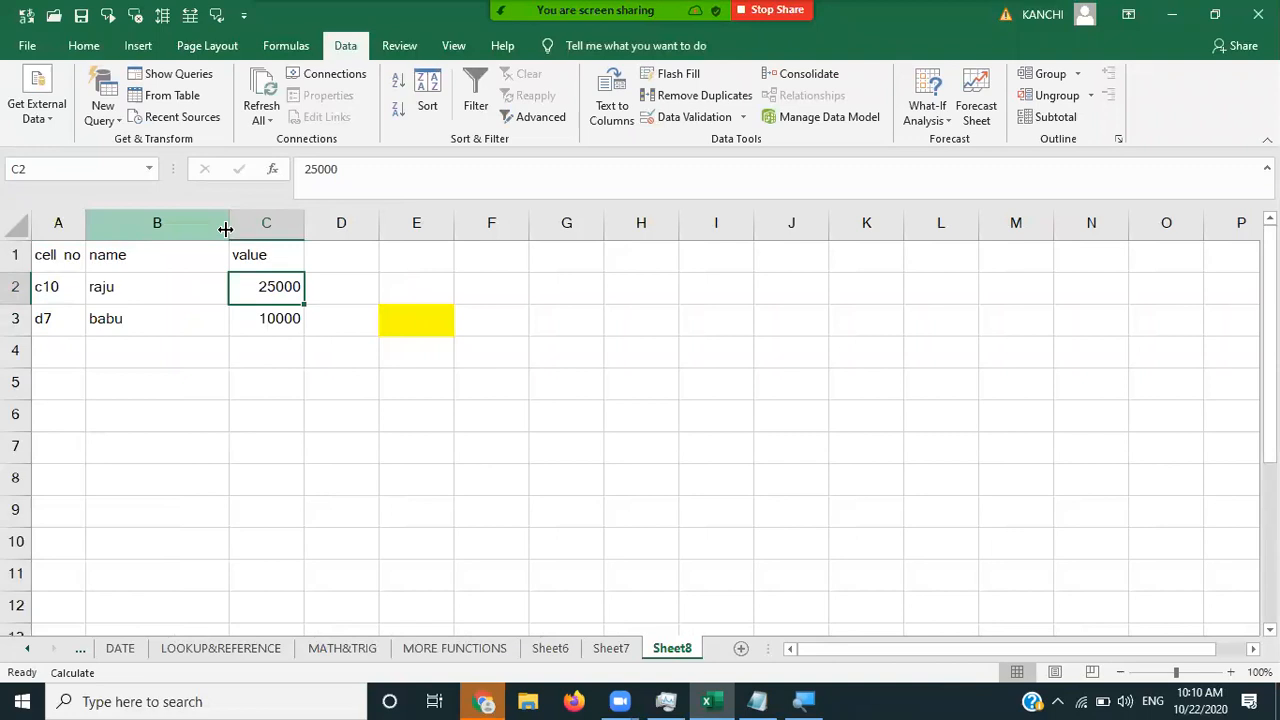
pyautogui.doubleClick(224, 225)
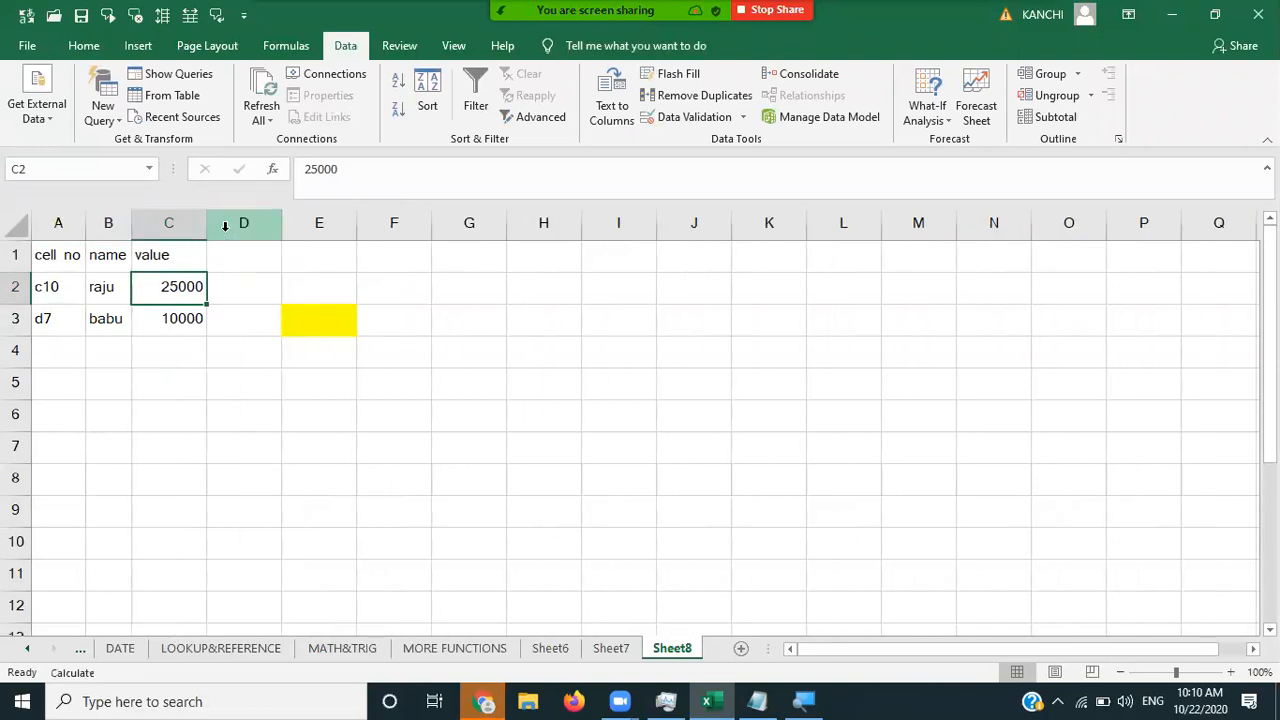
pyautogui.click(51, 256)
pyautogui.hotkey('shift', 'Right')
pyautogui.hotkey('shift', 'Right')
pyautogui.hotkey('shift', 'Down')
pyautogui.hotkey('shift', 'Down')
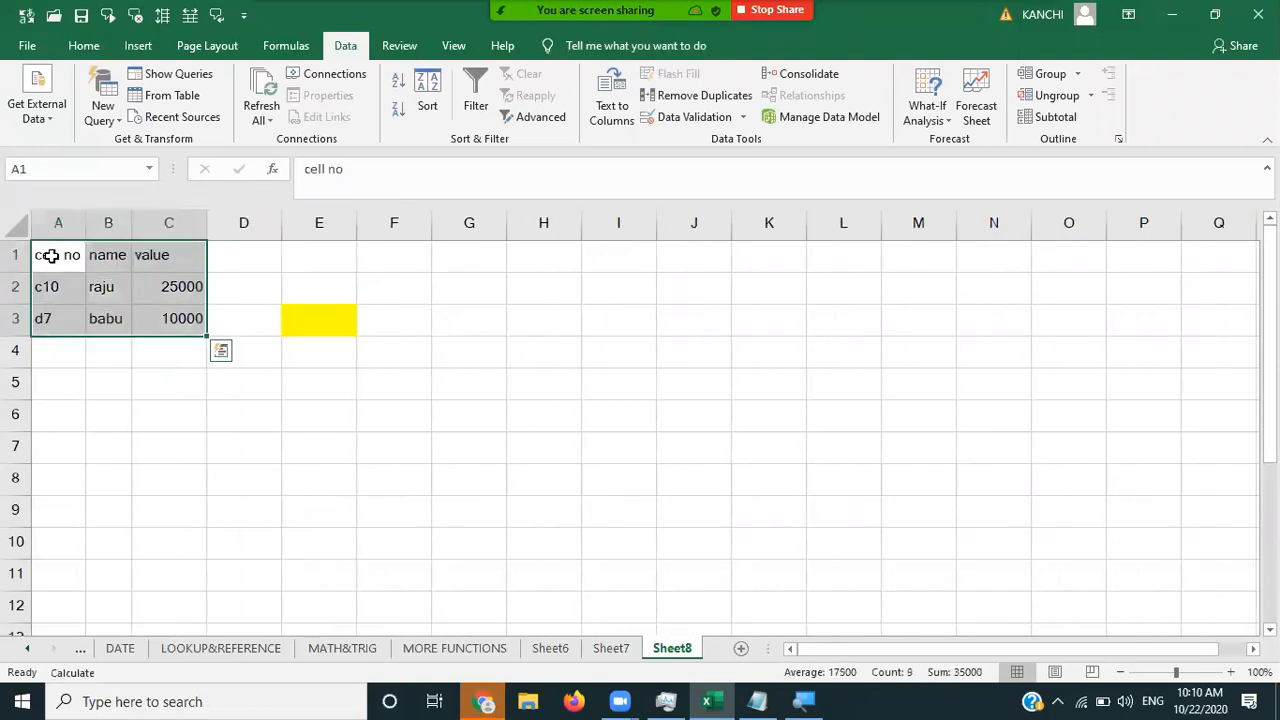
pyautogui.click(86, 47)
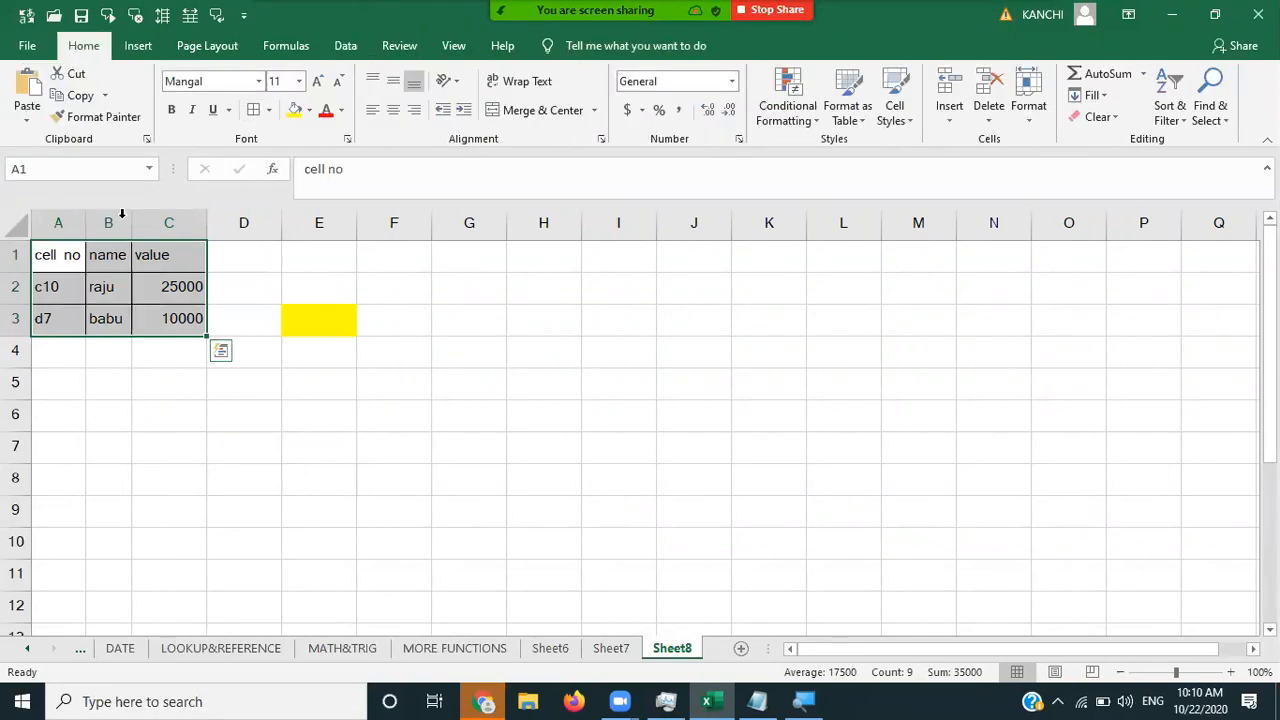
pyautogui.click(59, 256)
# - Fill A2:A3 (c10, d7) yellow and change E3's fill to white
pyautogui.press('Down')
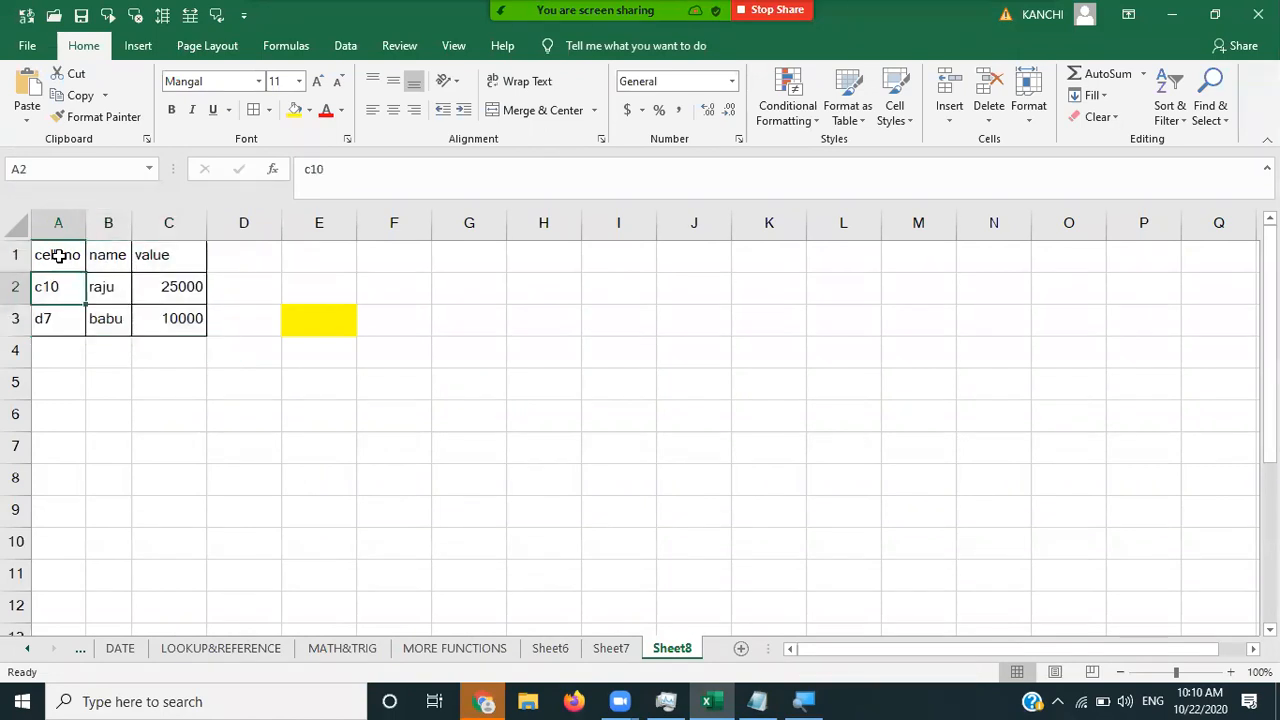
pyautogui.hotkey('shift', 'Down')
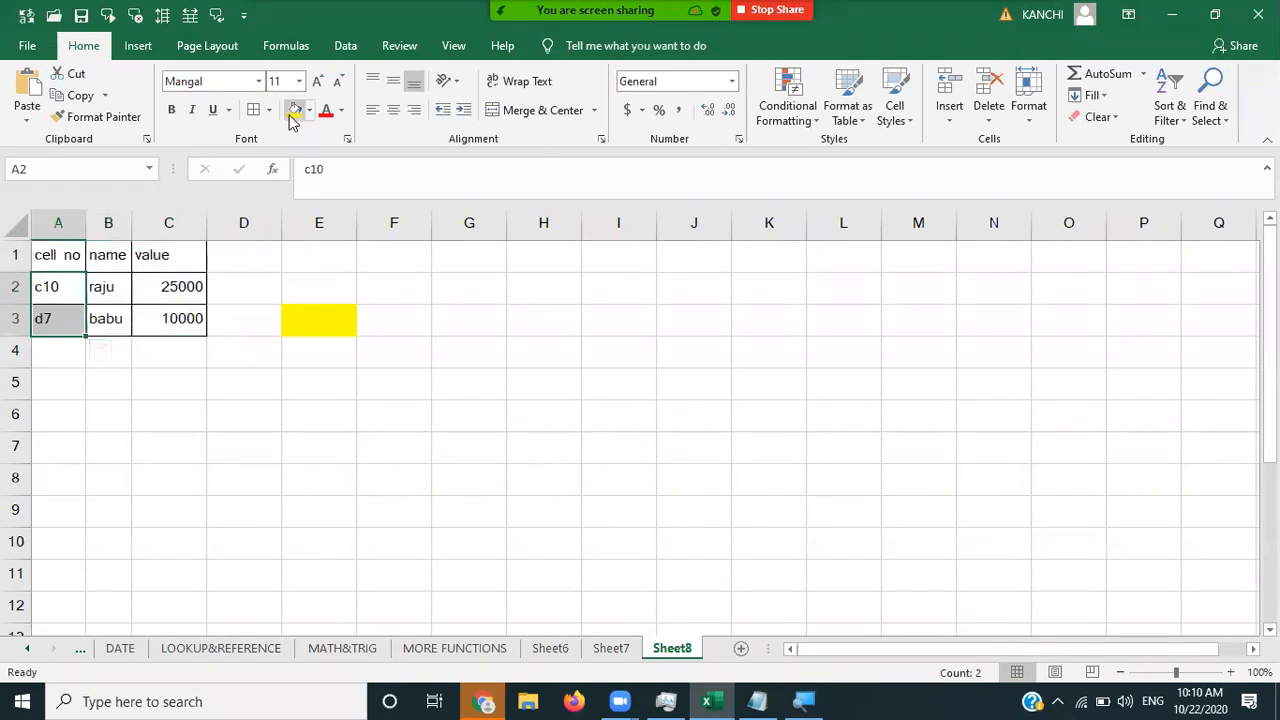
pyautogui.click(292, 112)
pyautogui.press('Right')
pyautogui.press('Right')
pyautogui.press('Right')
pyautogui.press('Right')
pyautogui.press('Down')
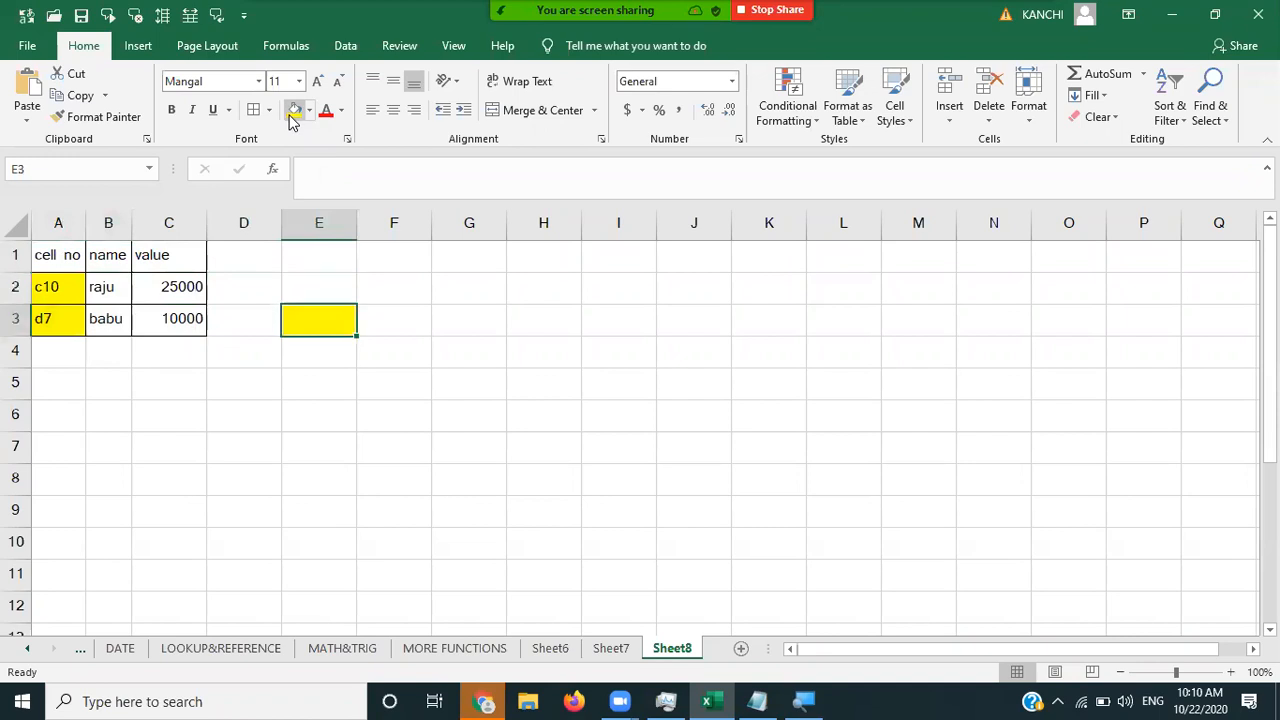
pyautogui.click(310, 112)
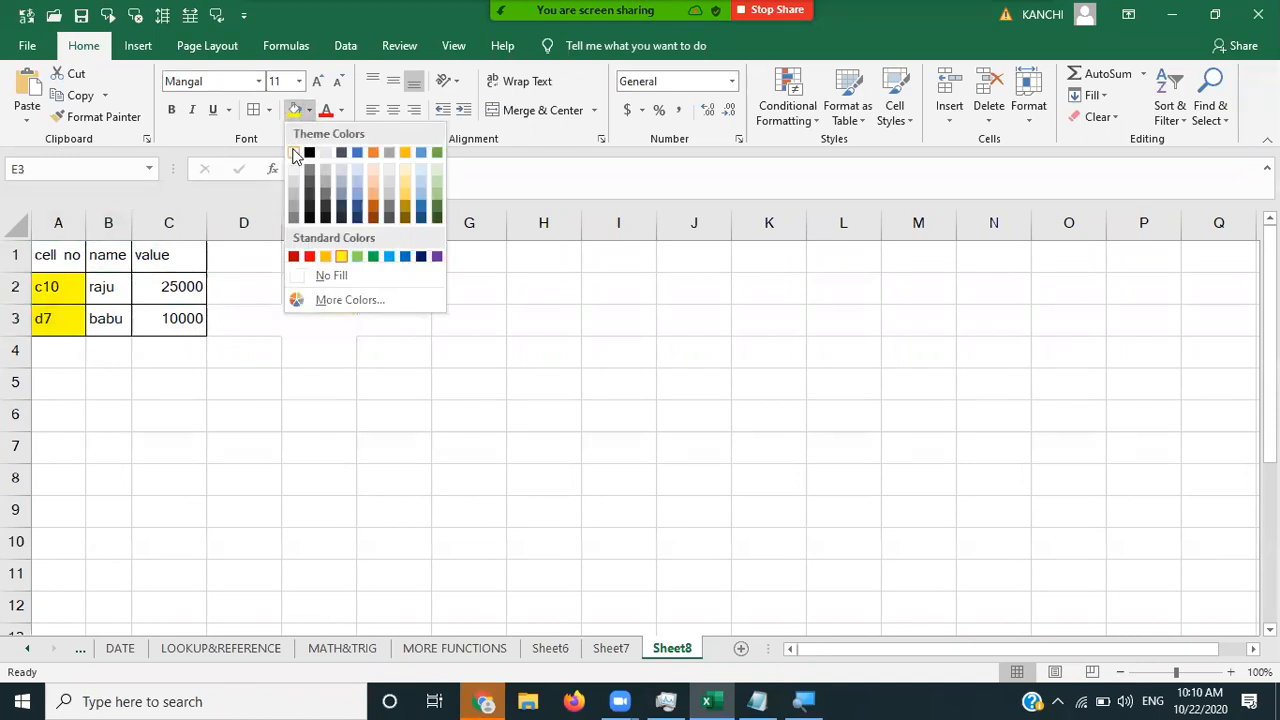
pyautogui.click(296, 150)
# - Check cells E2, E3, G6, C2 and column C, ending on A2 holding c10
pyautogui.click(445, 423)
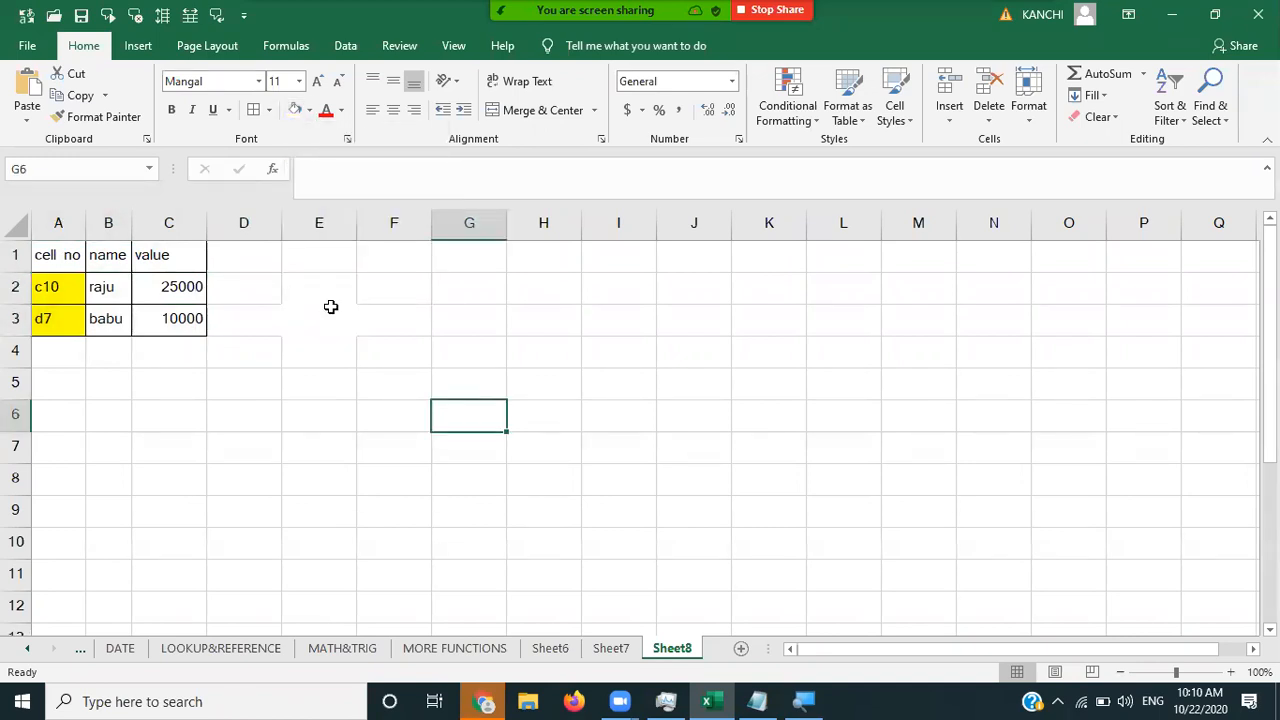
pyautogui.click(290, 298)
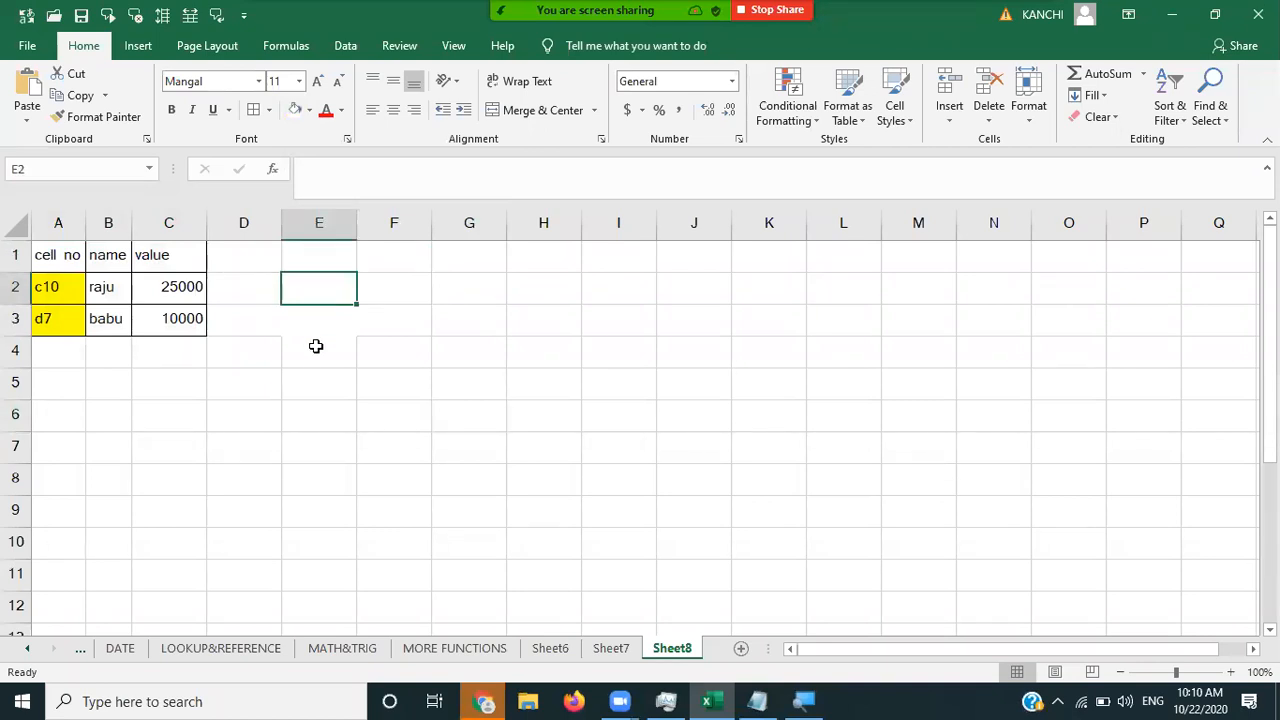
pyautogui.click(308, 320)
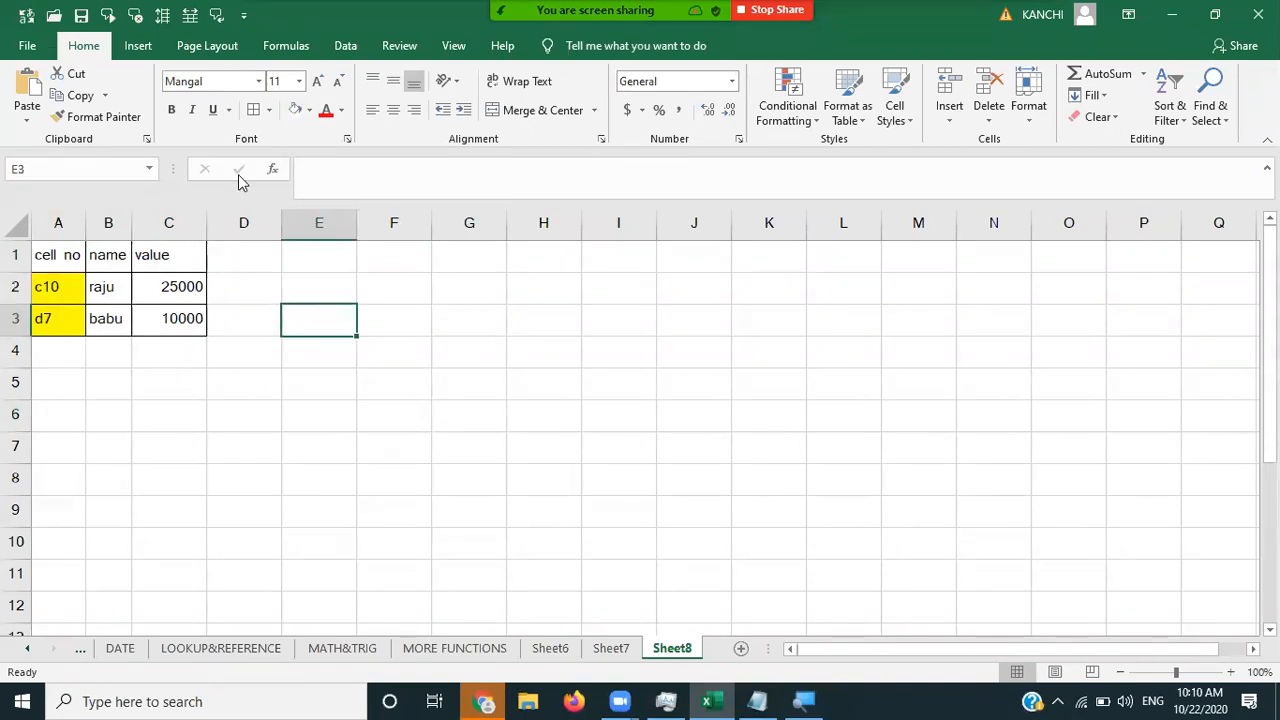
pyautogui.click(464, 408)
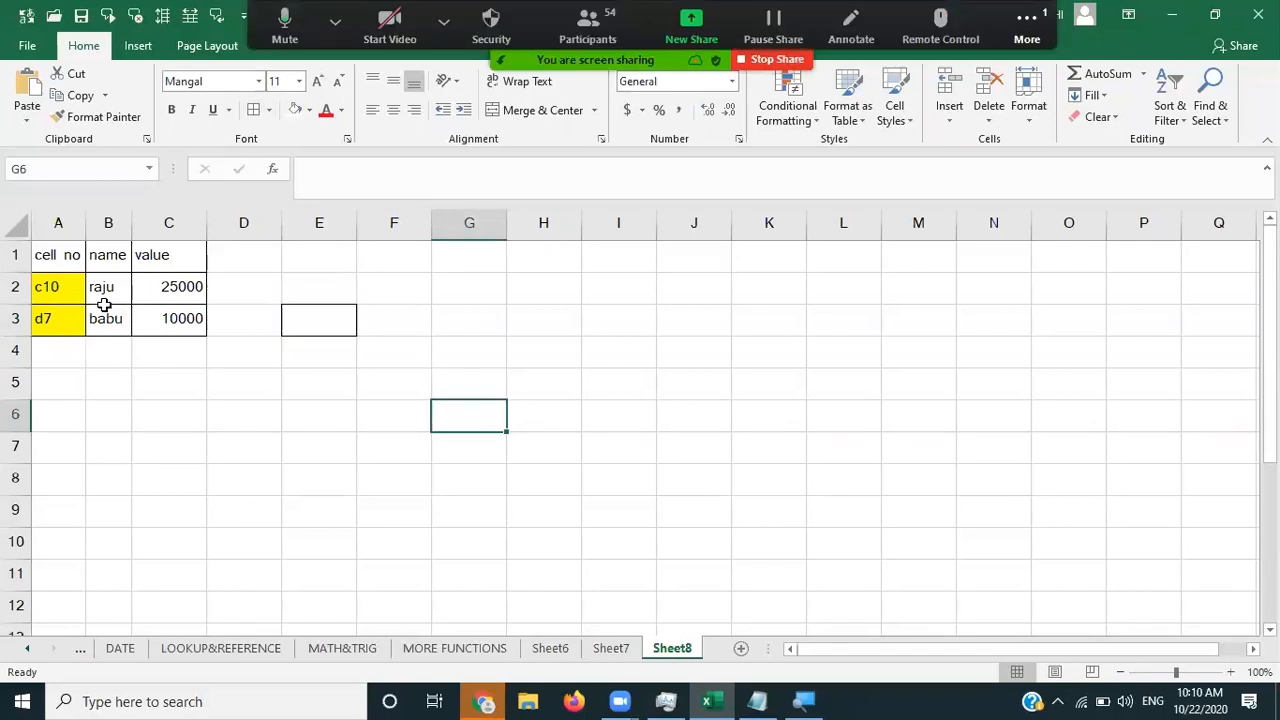
pyautogui.click(173, 294)
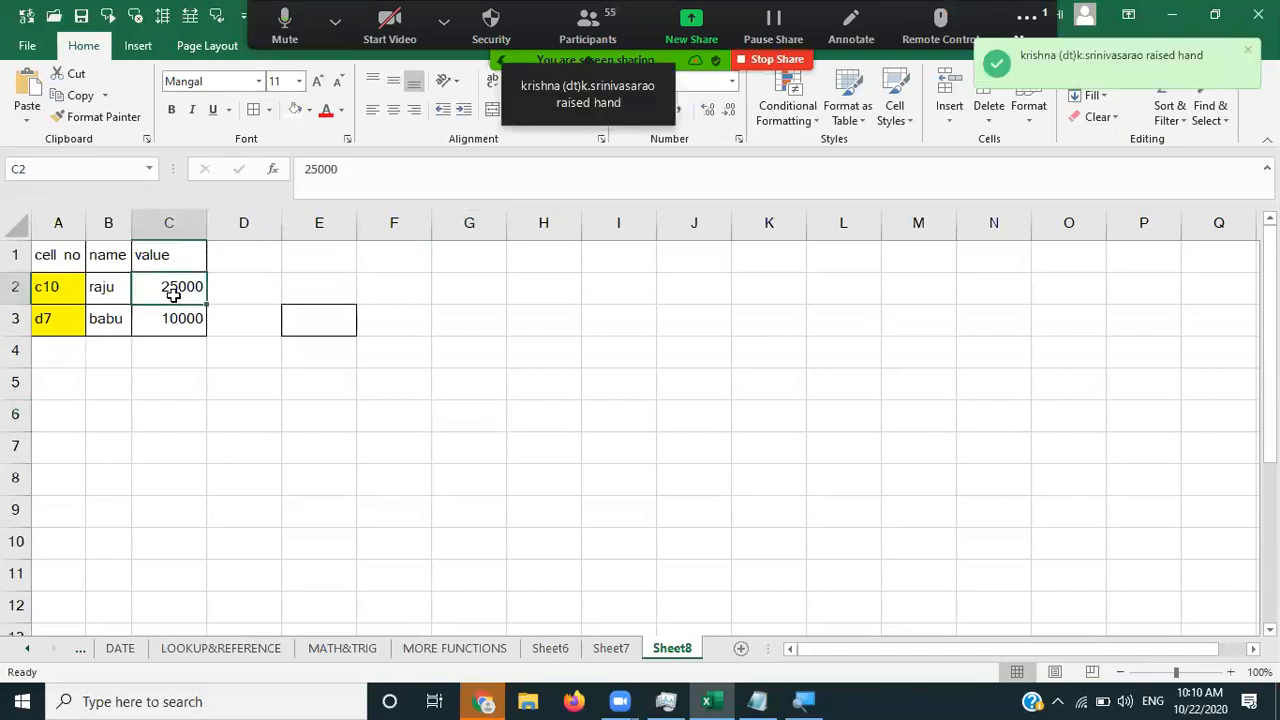
pyautogui.click(183, 222)
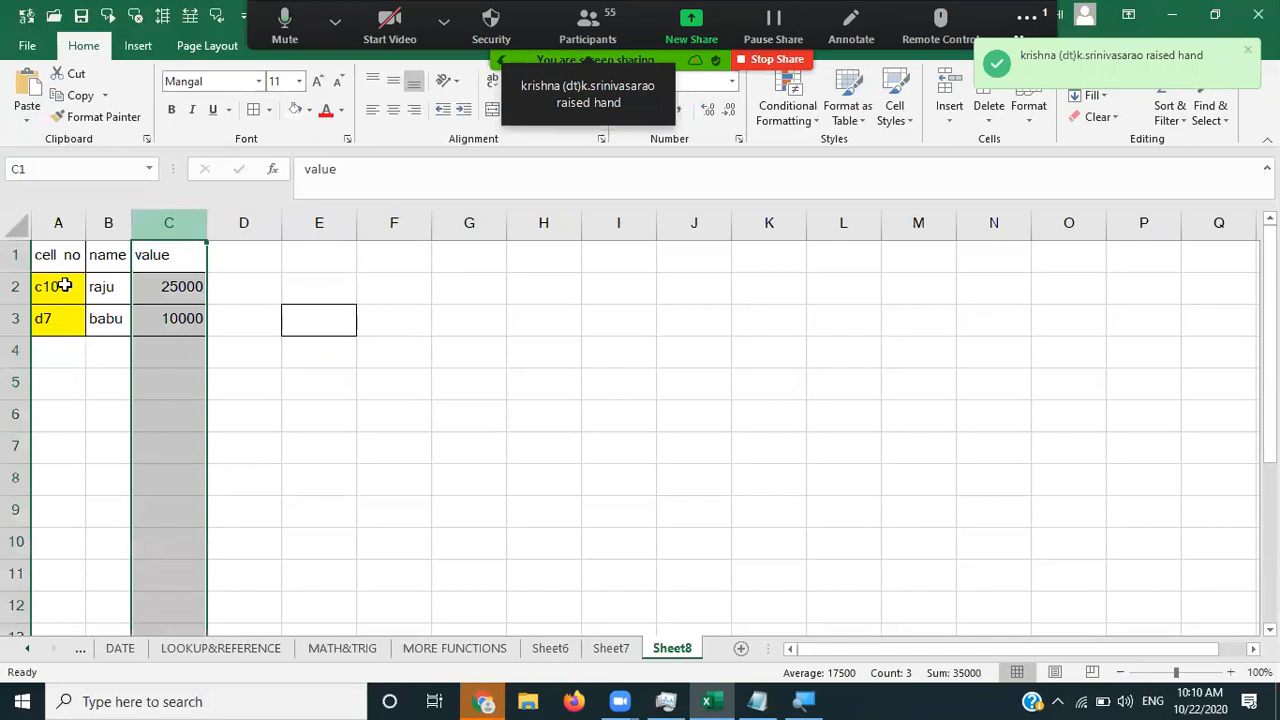
pyautogui.click(62, 286)
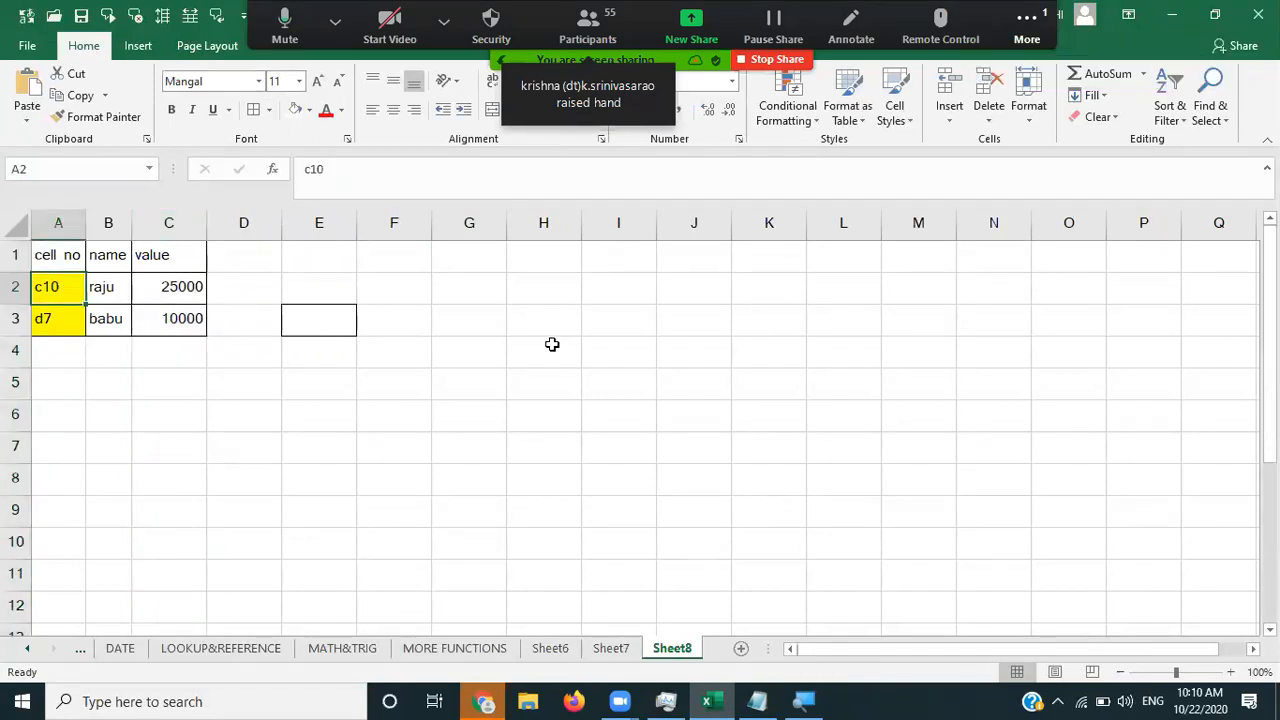
# - Change A2 from c10 to h5 and select cell H5
pyautogui.write('h')
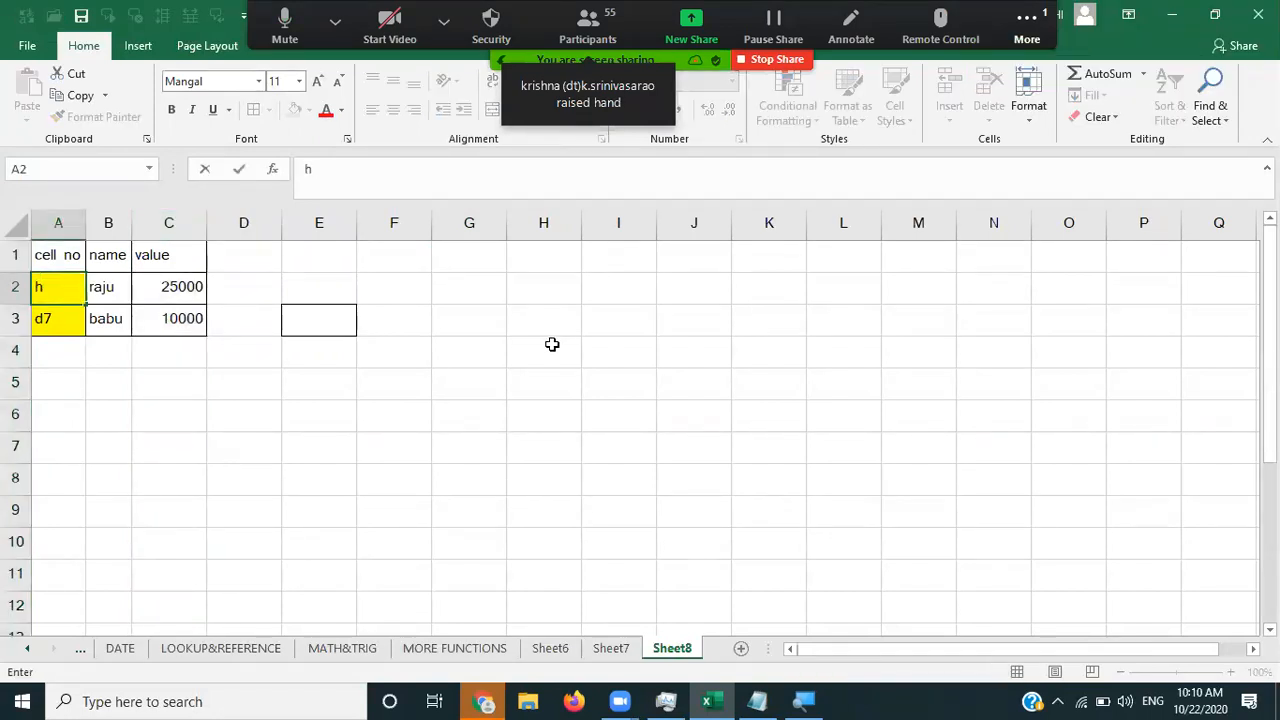
pyautogui.write('5')
pyautogui.press('Tab')
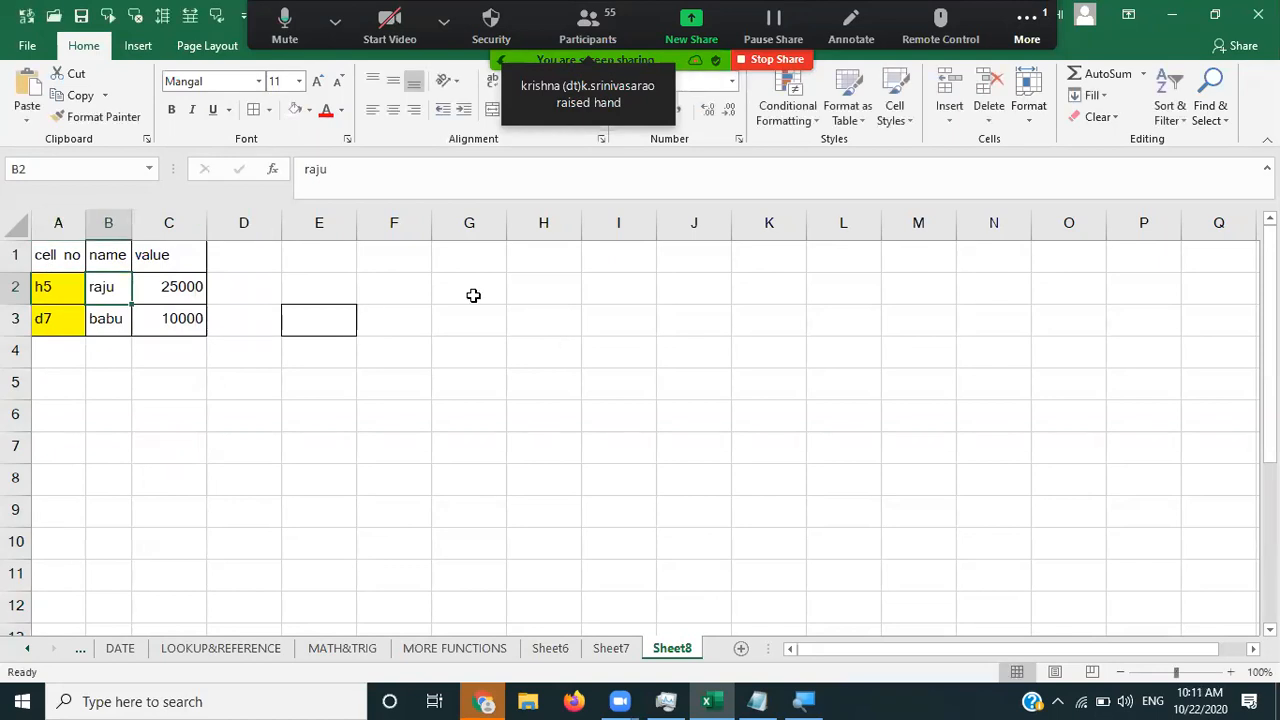
pyautogui.click(535, 222)
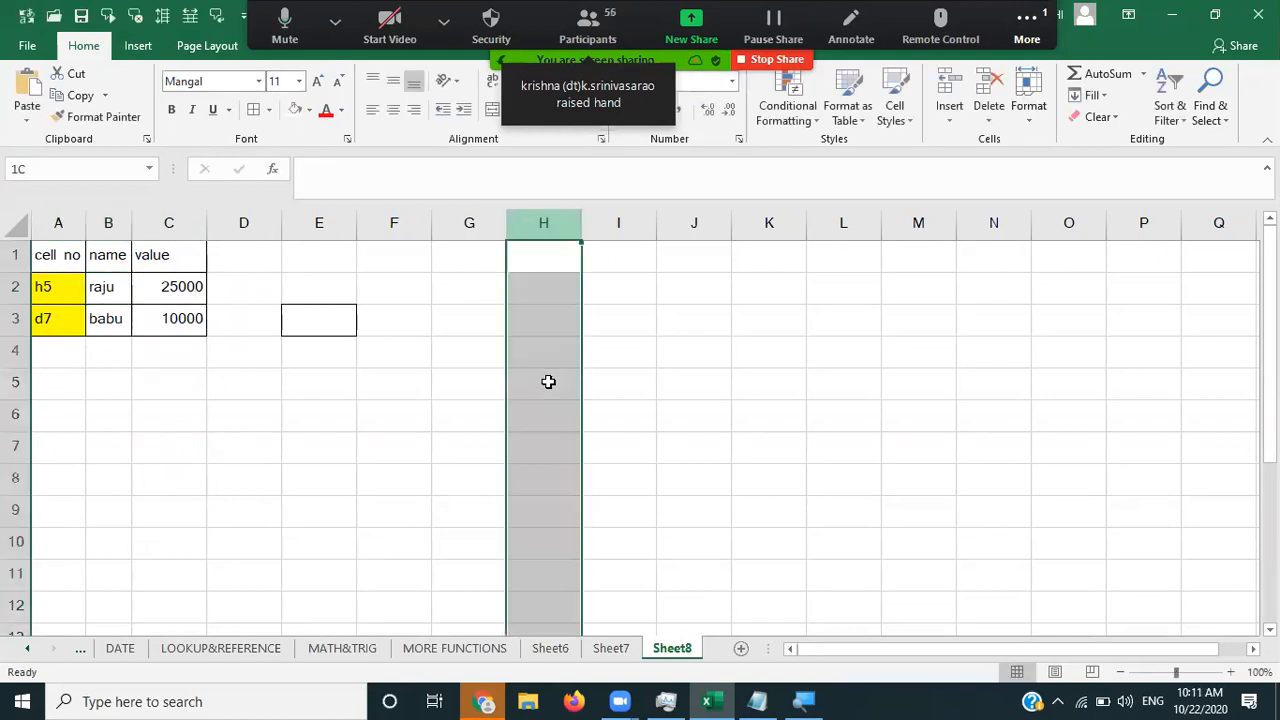
pyautogui.click(548, 382)
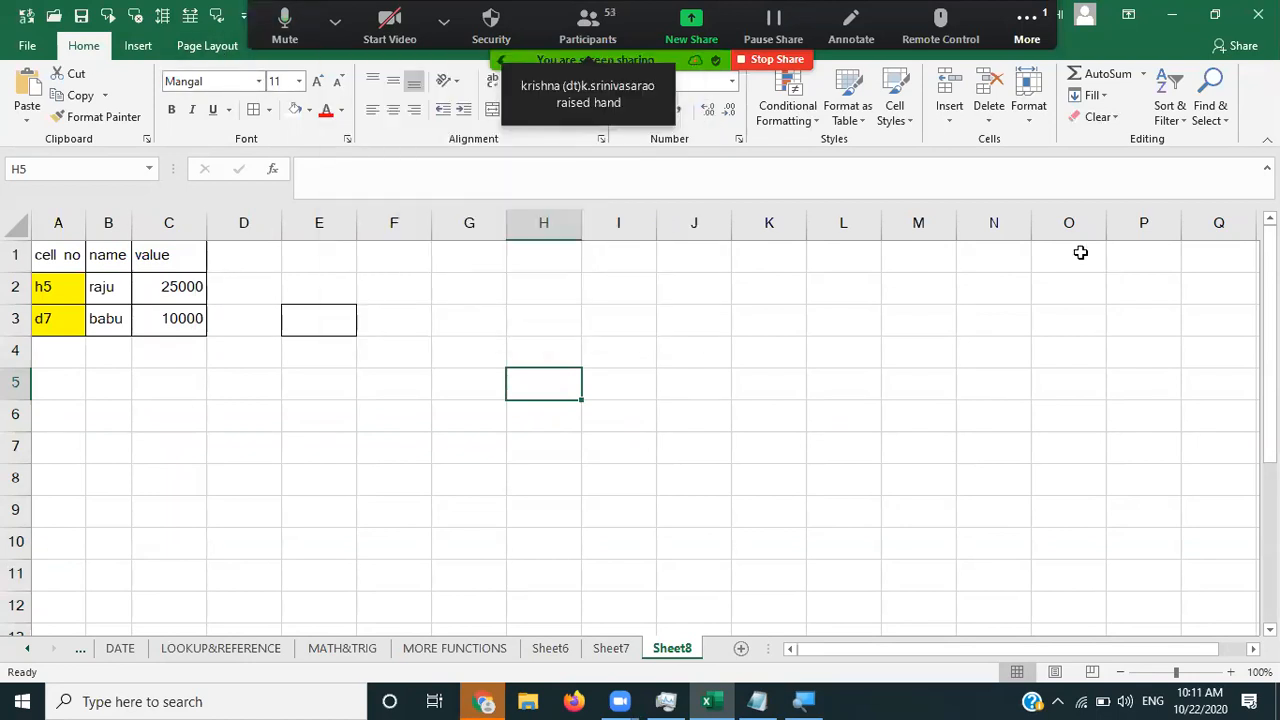
# - Dismiss the Zoom meeting menu and open What-If Analysis on the Data tab
pyautogui.click(1027, 39)
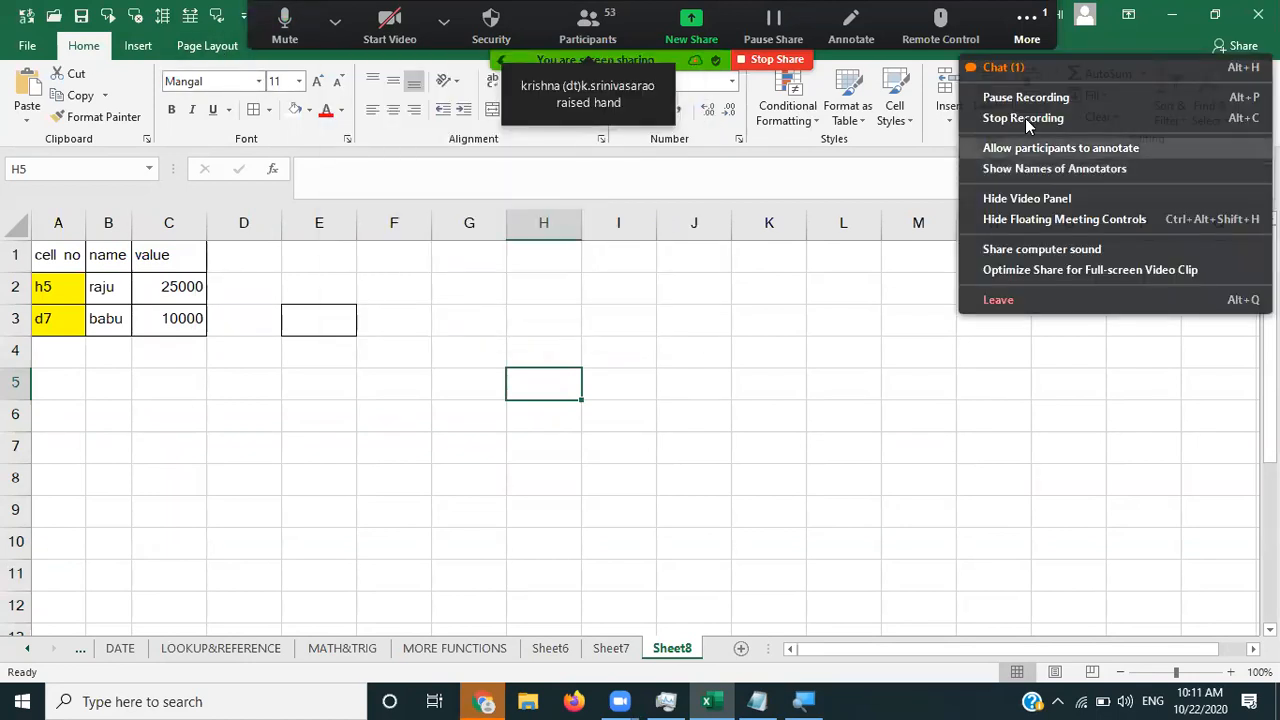
pyautogui.press('Return')
pyautogui.click(345, 45)
pyautogui.click(947, 121)
# - Add a scenario named for the first person, changing H5 to 25000
pyautogui.click(962, 141)
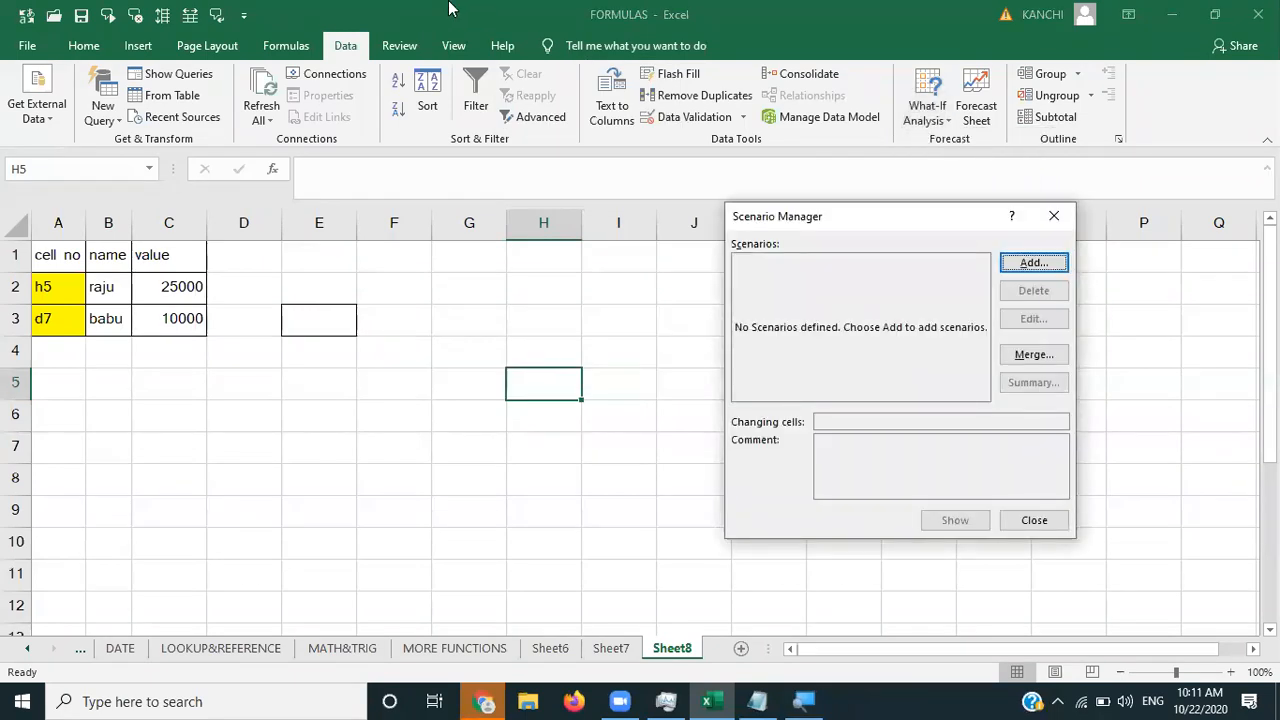
pyautogui.click(1036, 266)
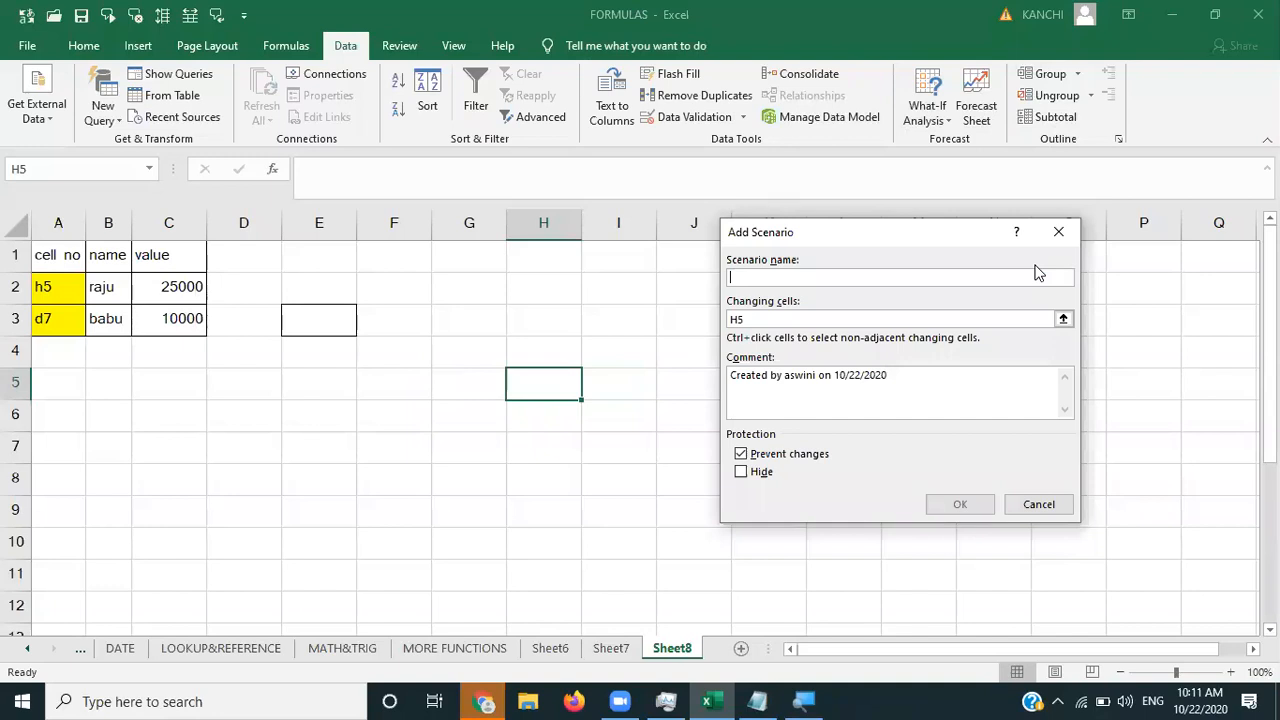
pyautogui.write('raju')
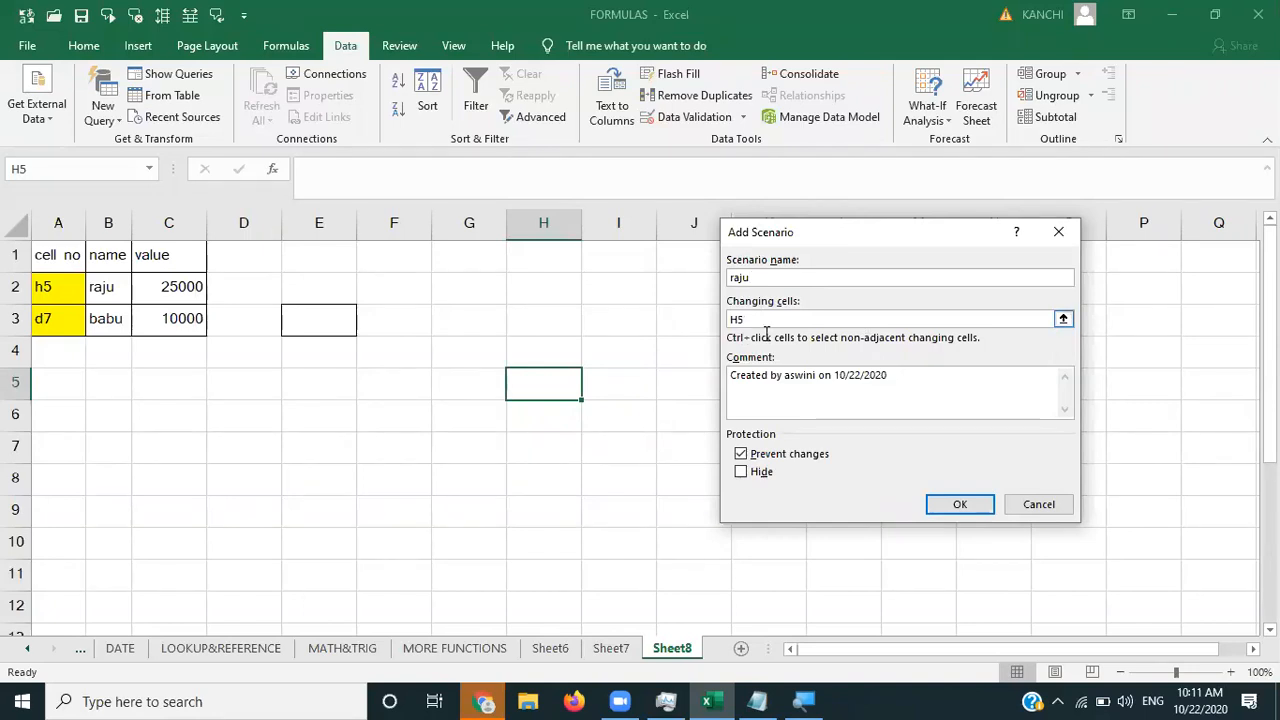
pyautogui.click(962, 503)
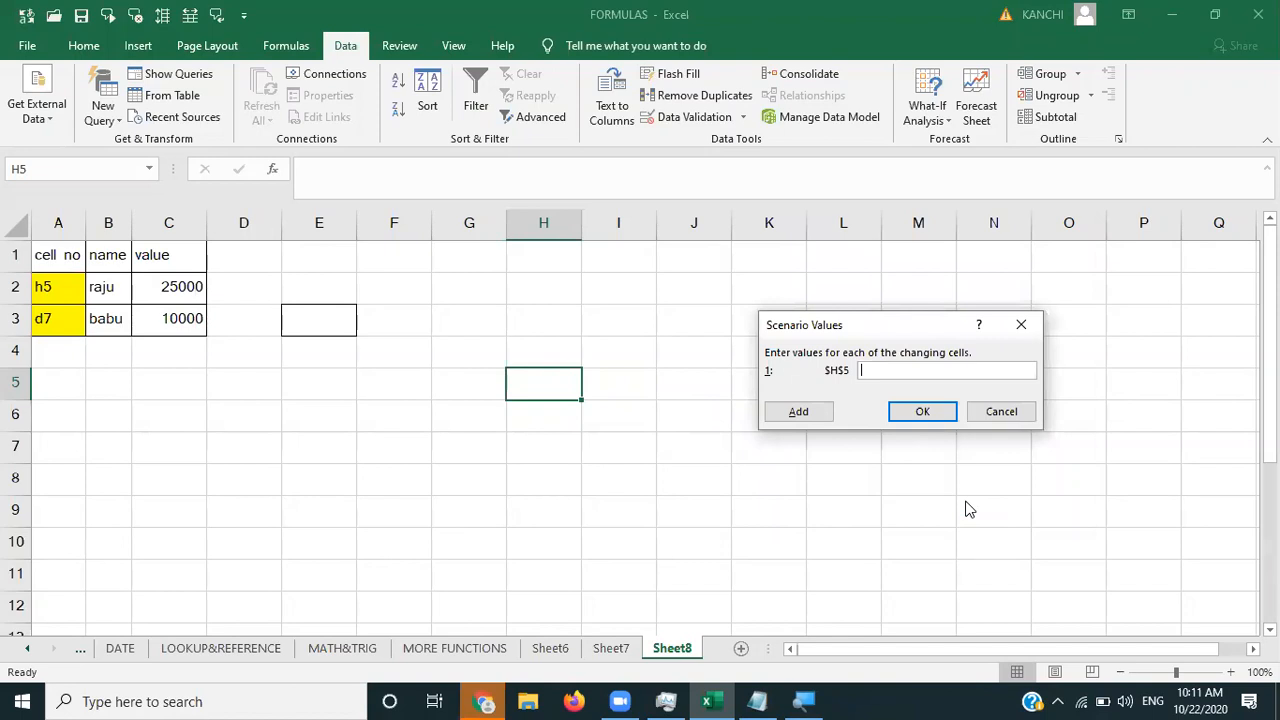
pyautogui.write('25000')
pyautogui.click(938, 414)
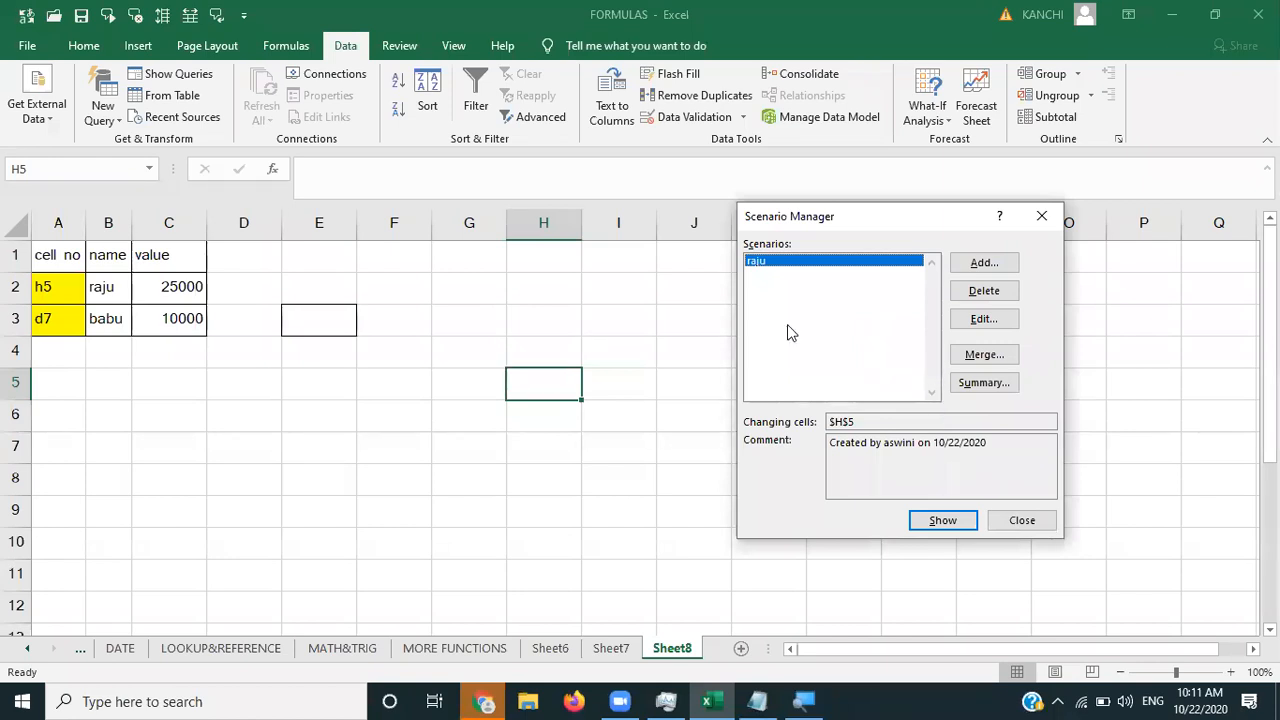
pyautogui.click(980, 266)
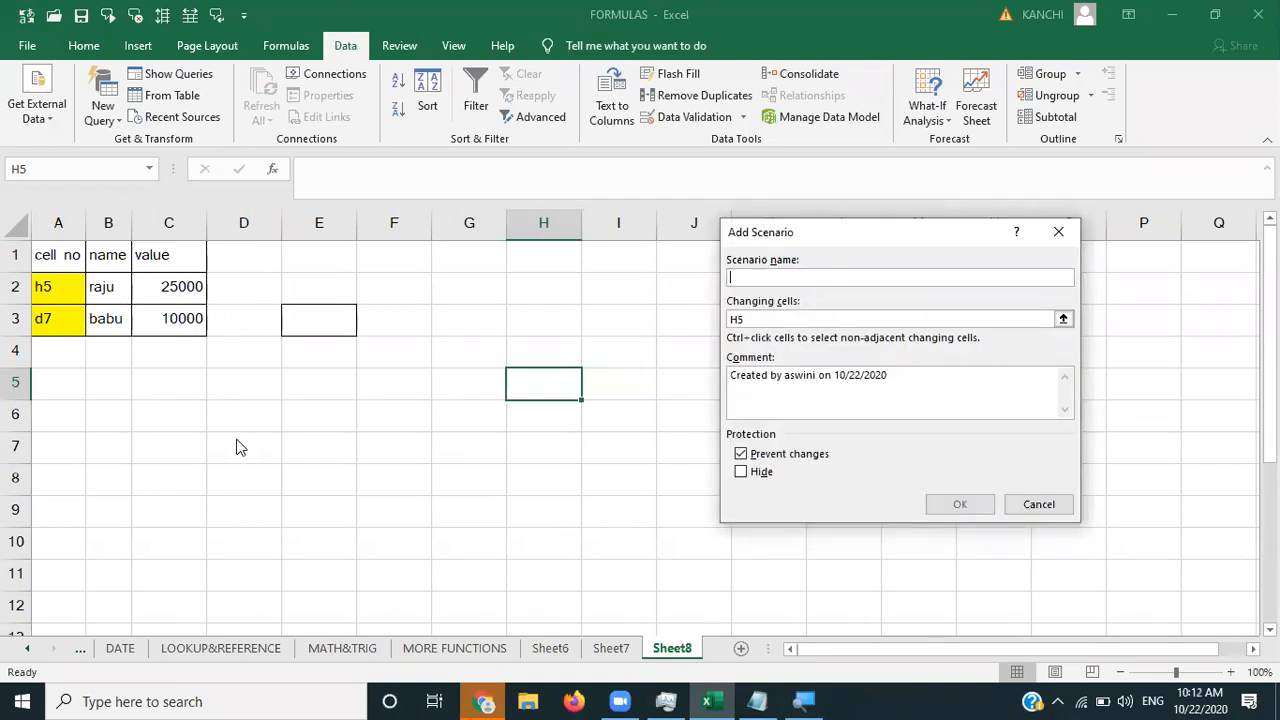
# - Add a second scenario named for the second person, changing D7 to 10000, and close Scenario Manager
pyautogui.write('babu')
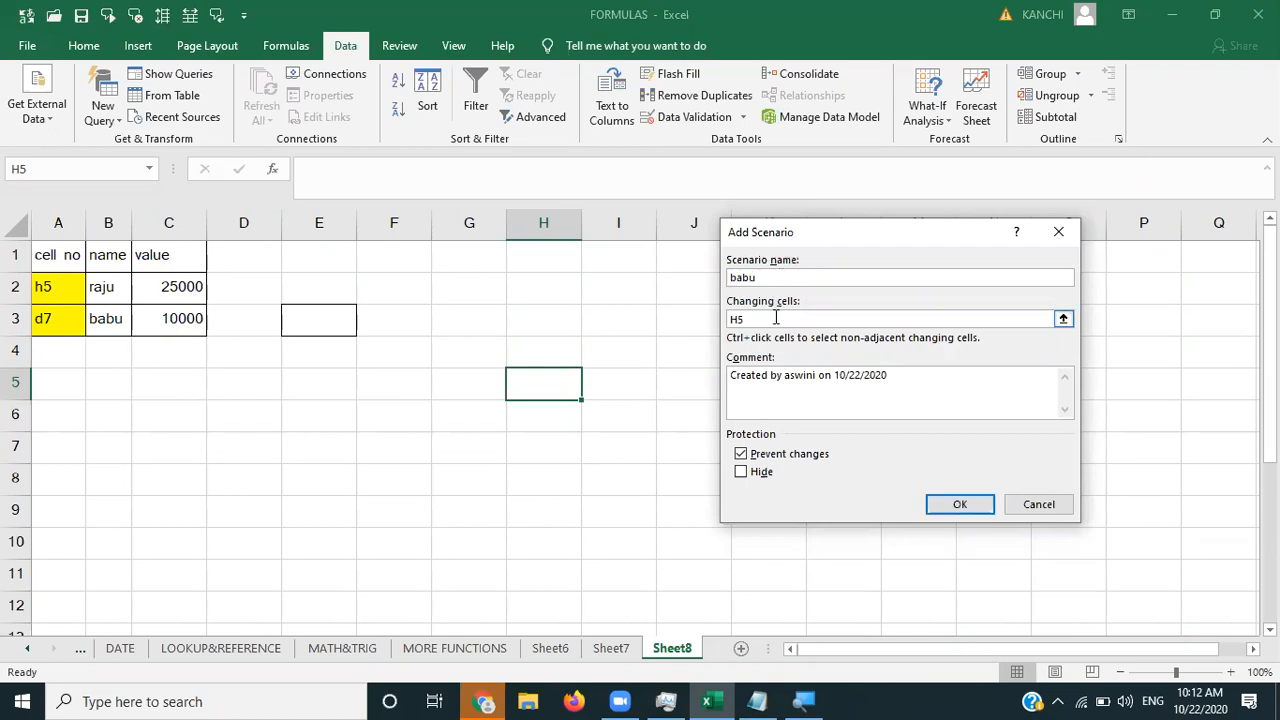
pyautogui.click(775, 318)
pyautogui.press('BackSpace')
pyautogui.press('BackSpace')
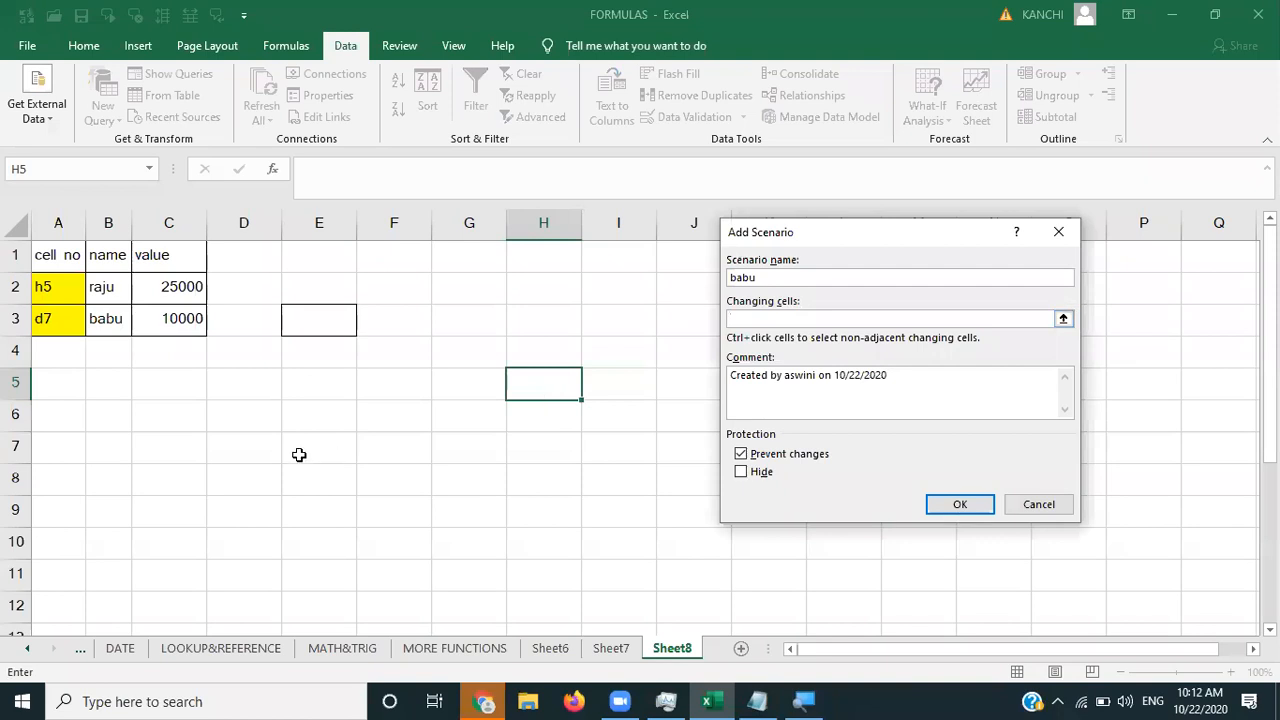
pyautogui.click(250, 445)
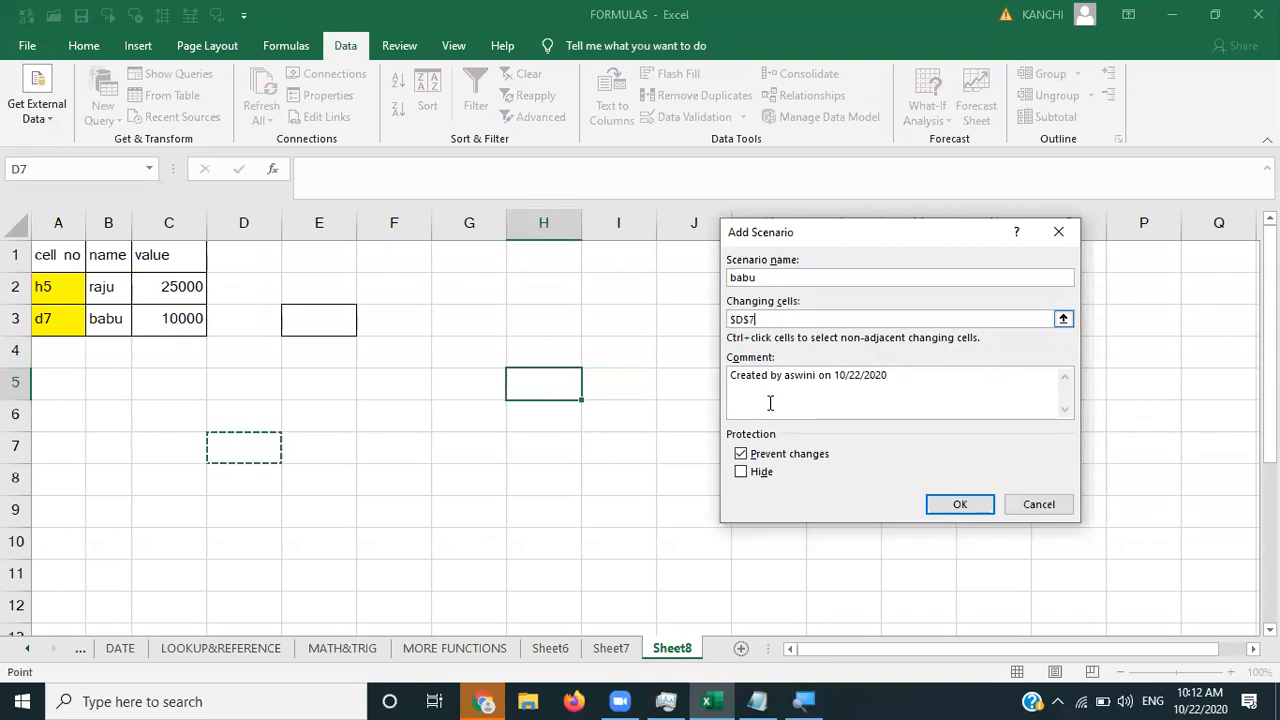
pyautogui.click(951, 508)
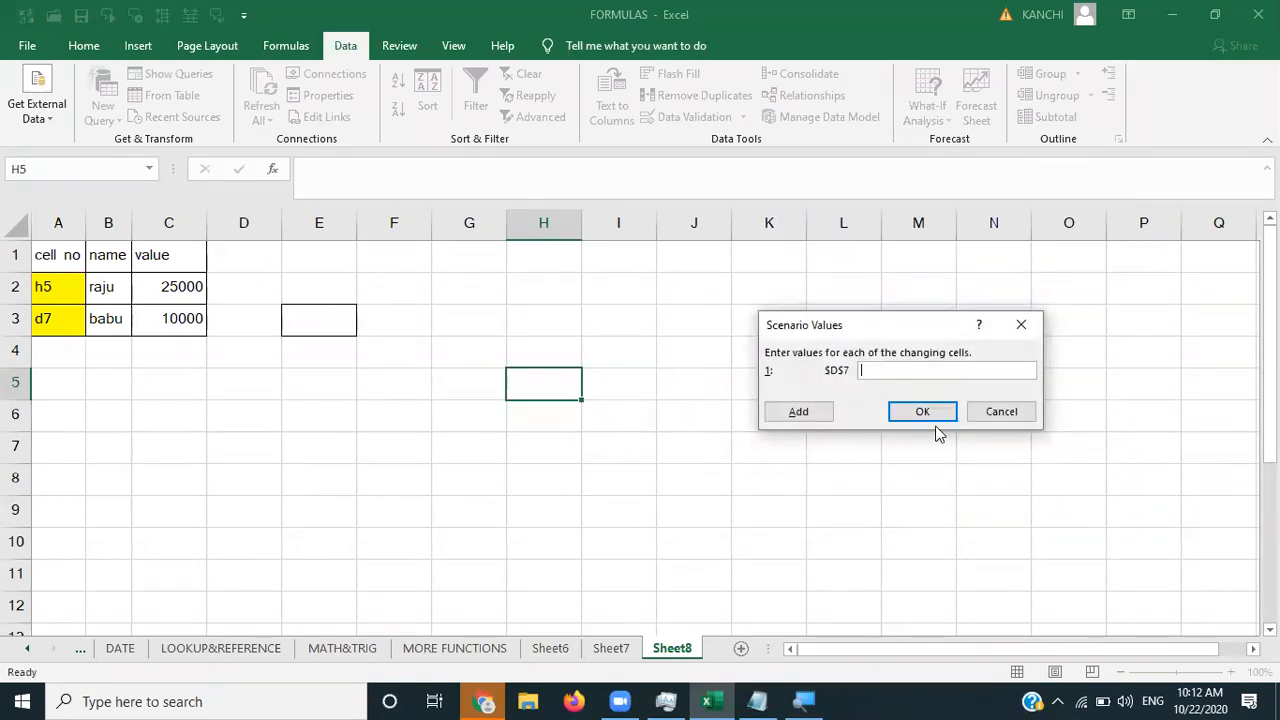
pyautogui.write('10000')
pyautogui.click(926, 411)
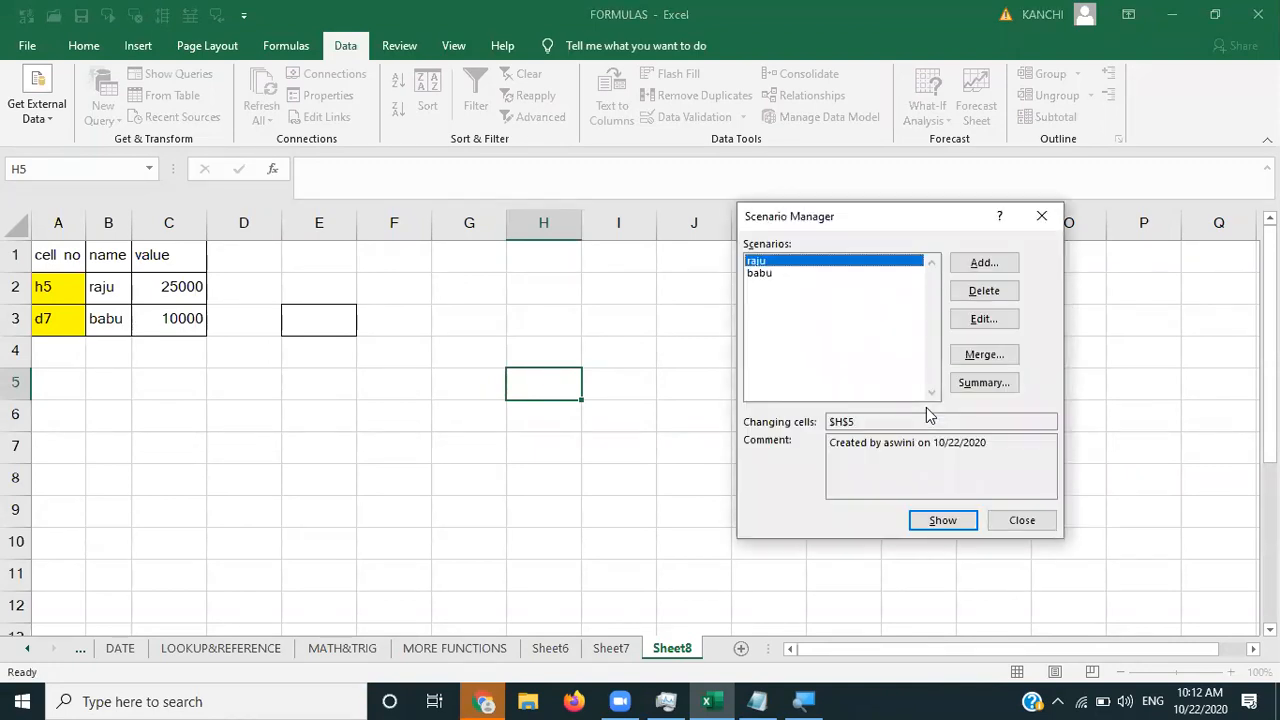
pyautogui.click(1040, 216)
pyautogui.click(642, 348)
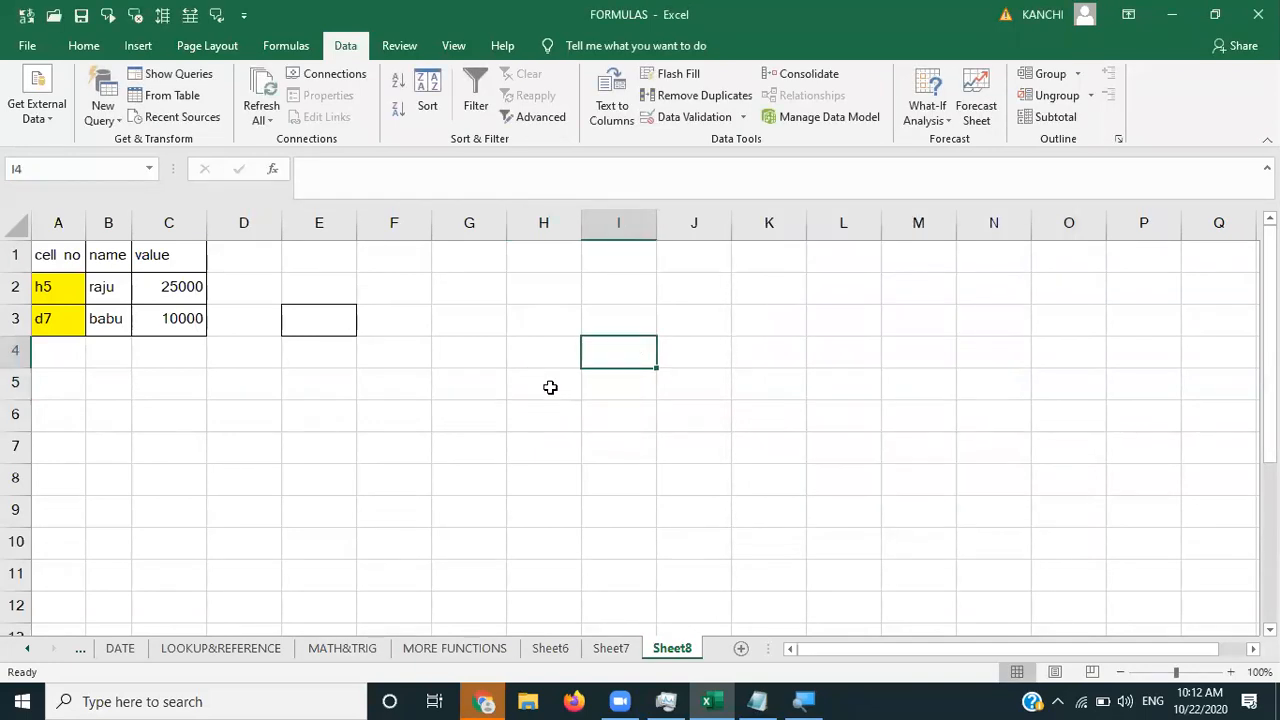
pyautogui.click(550, 387)
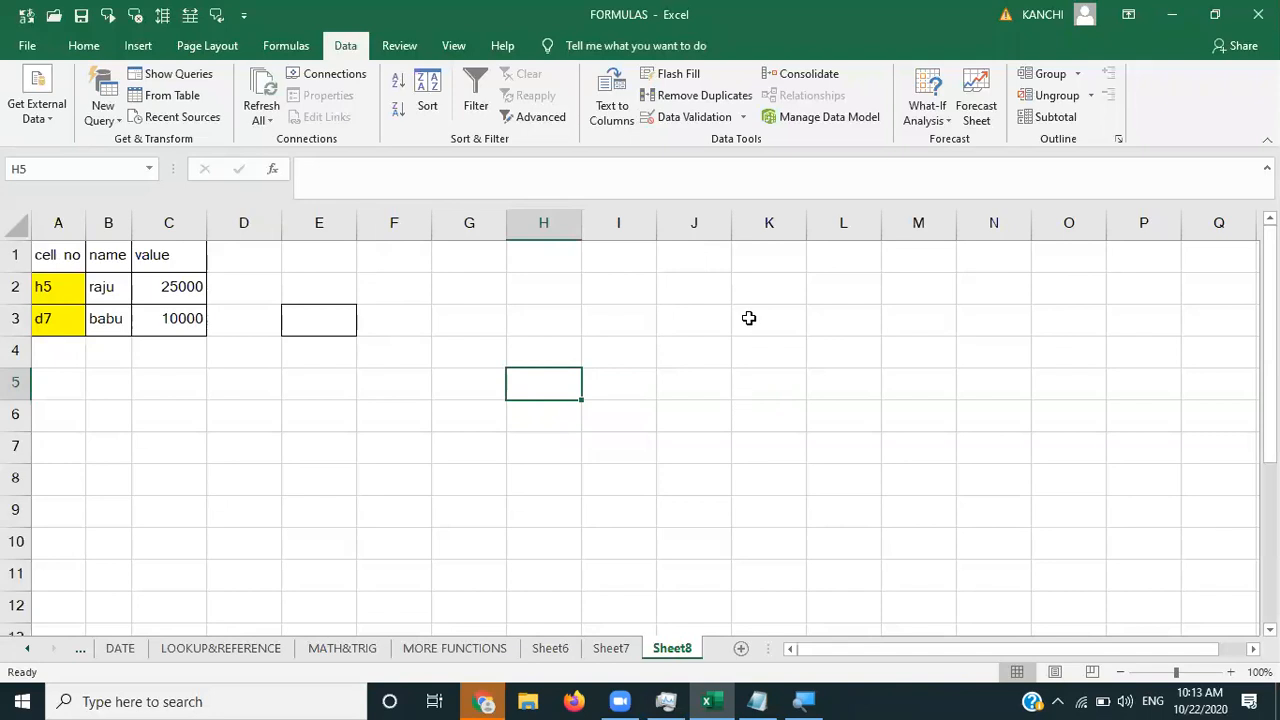
# - Show both scenarios, putting 25000 in H5 and 10000 in D7, then close Scenario Manager
pyautogui.click(930, 124)
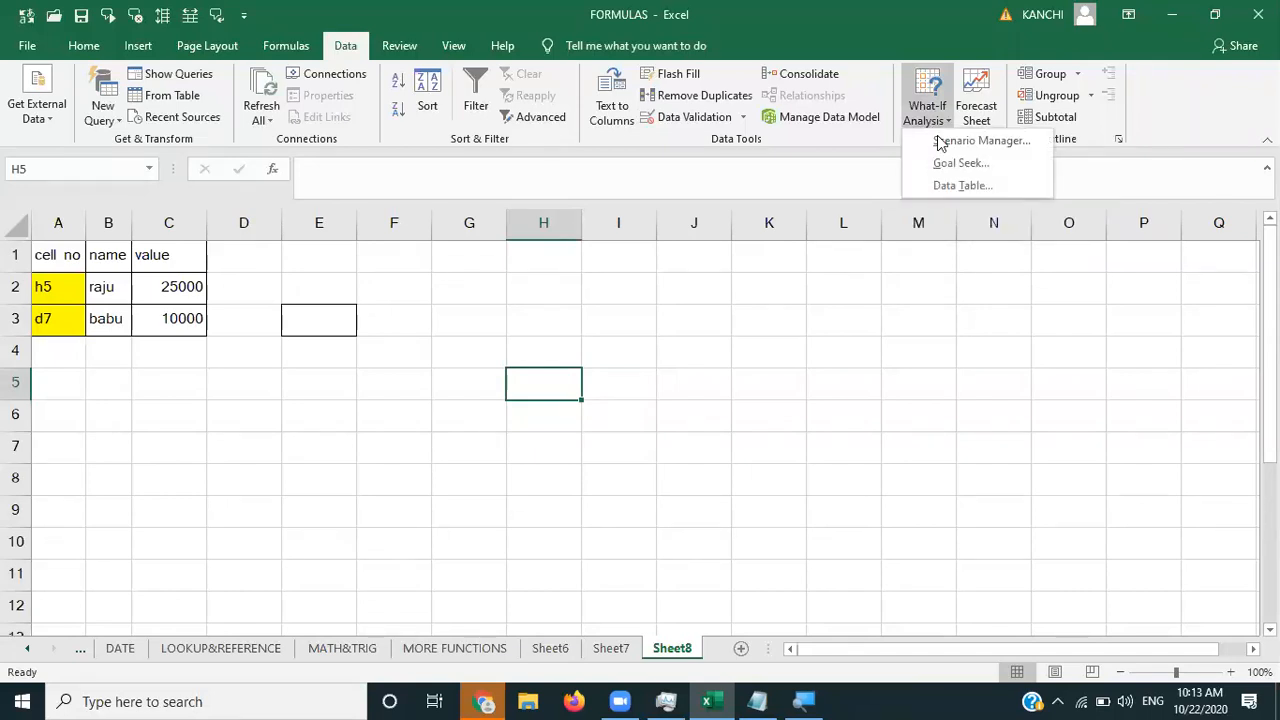
pyautogui.click(975, 141)
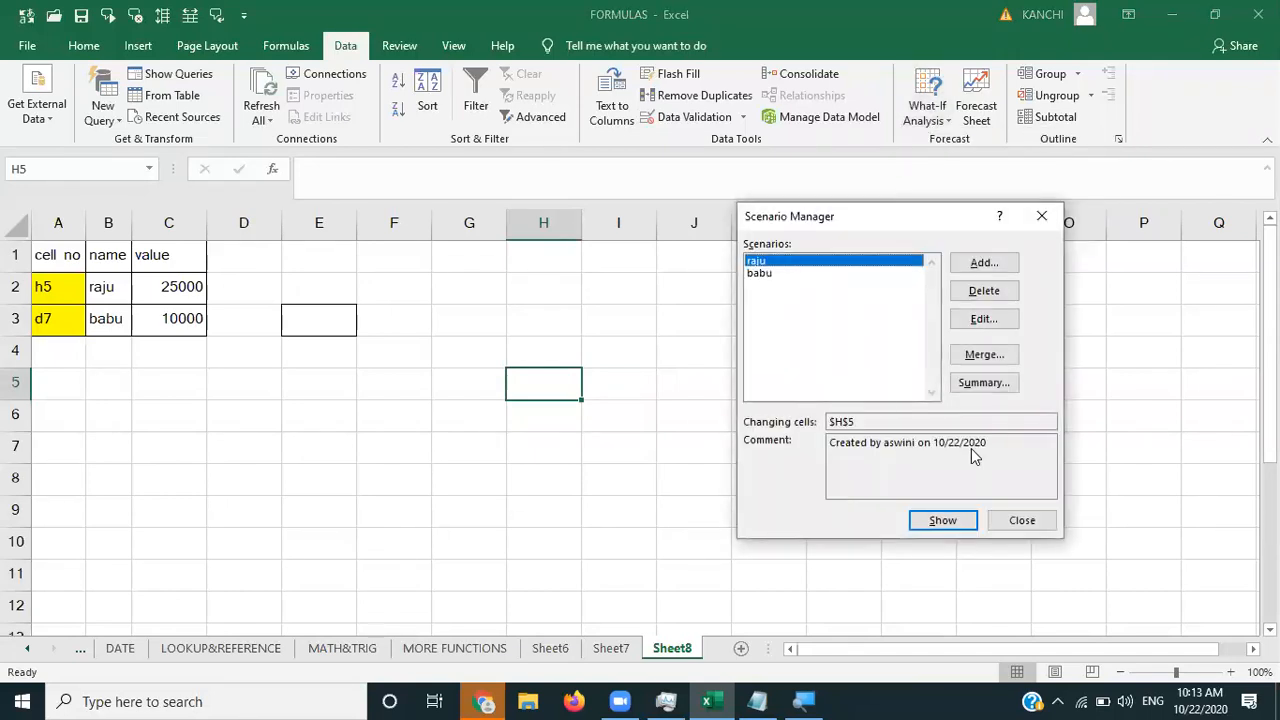
pyautogui.click(952, 525)
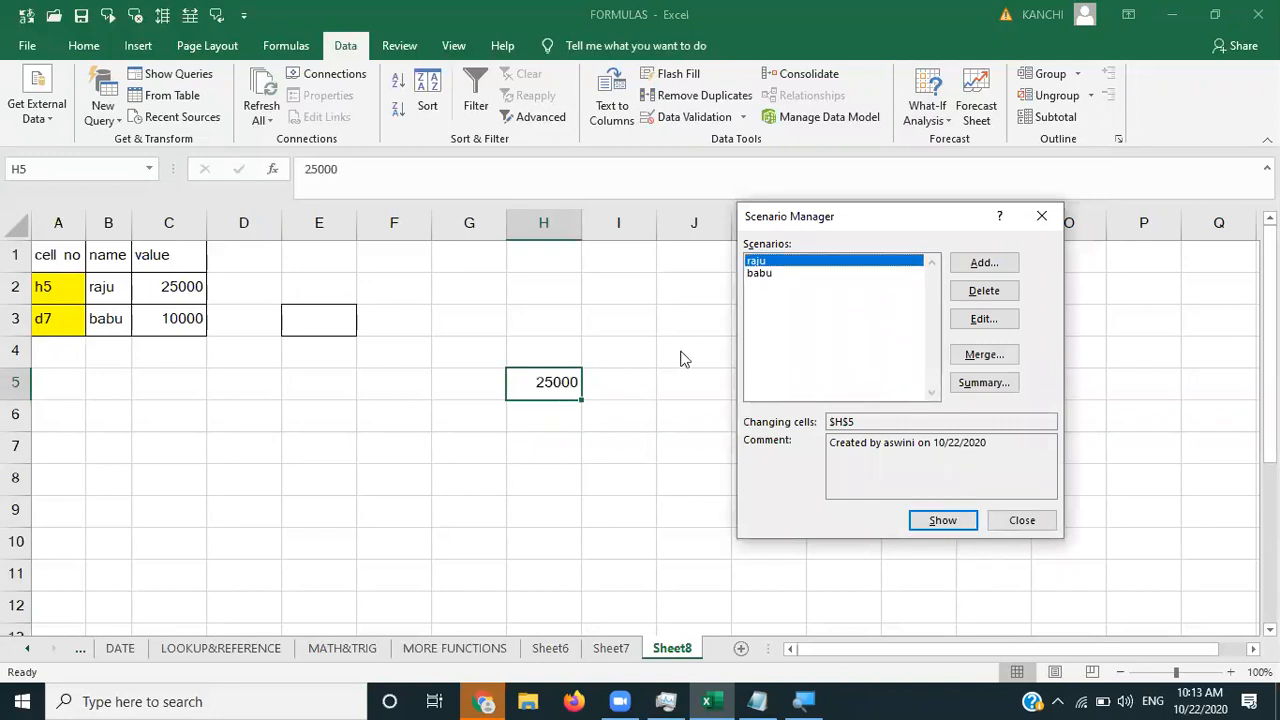
pyautogui.click(778, 273)
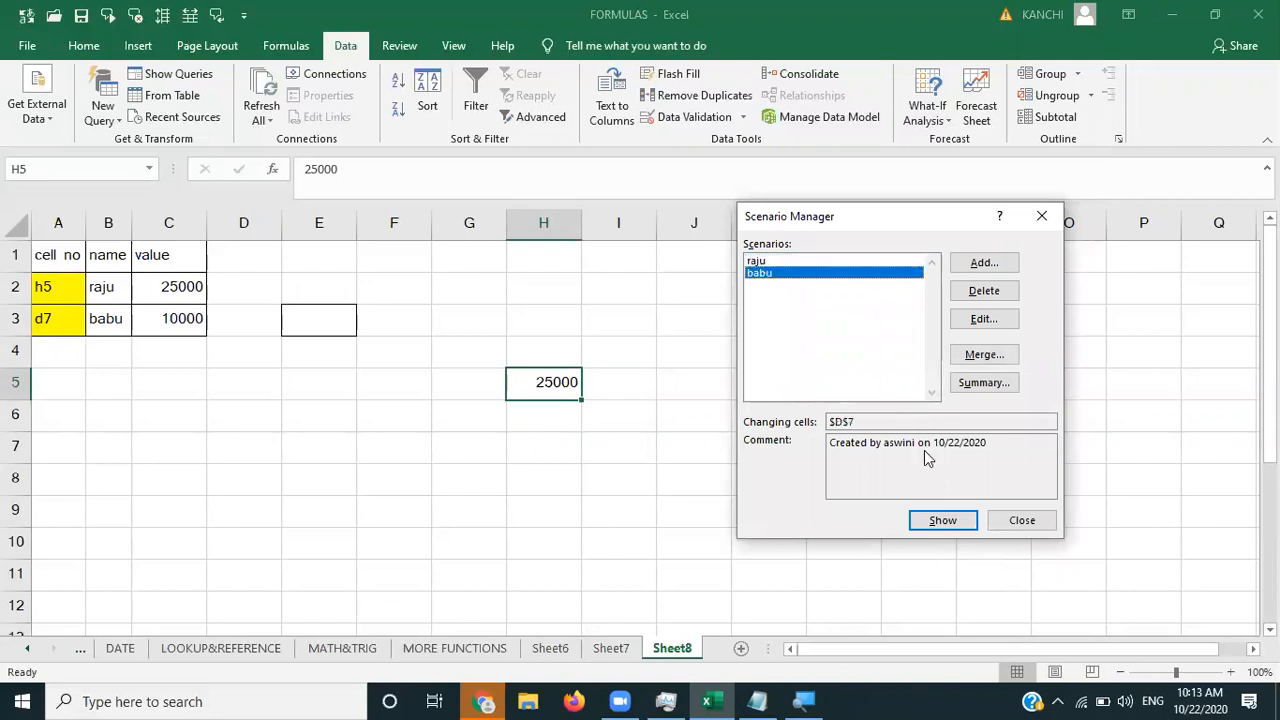
pyautogui.click(941, 521)
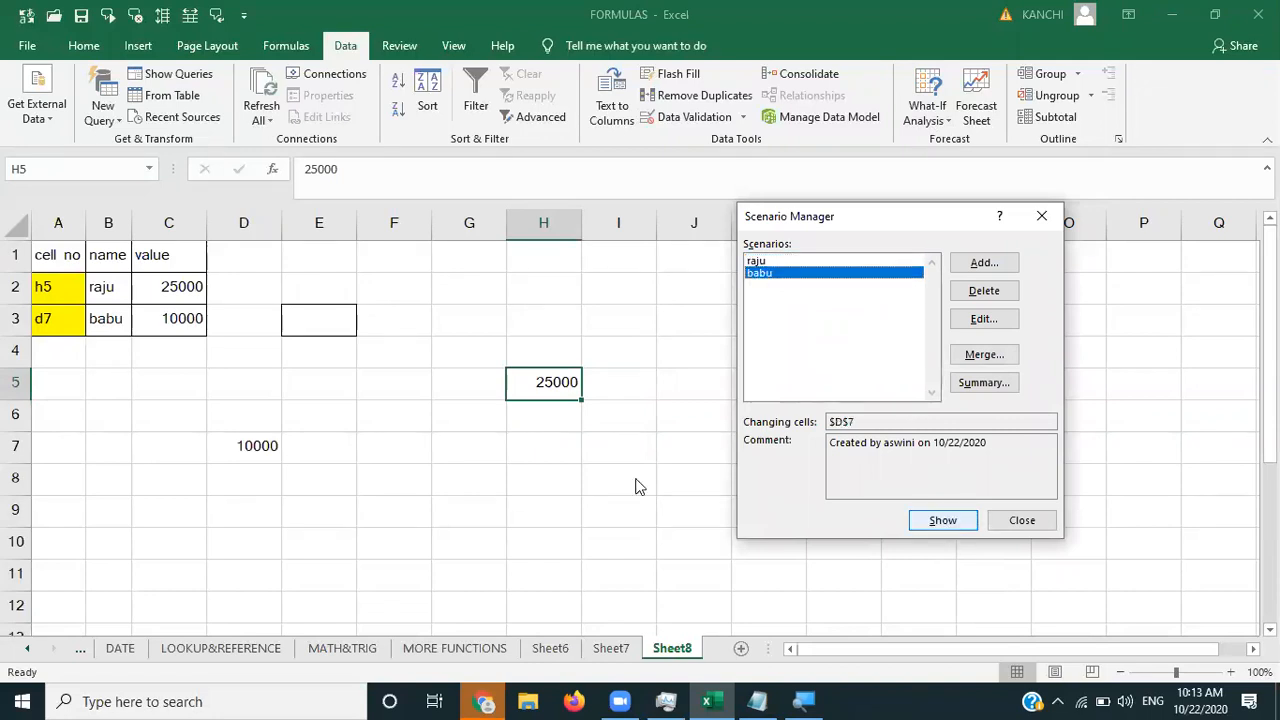
pyautogui.click(1041, 216)
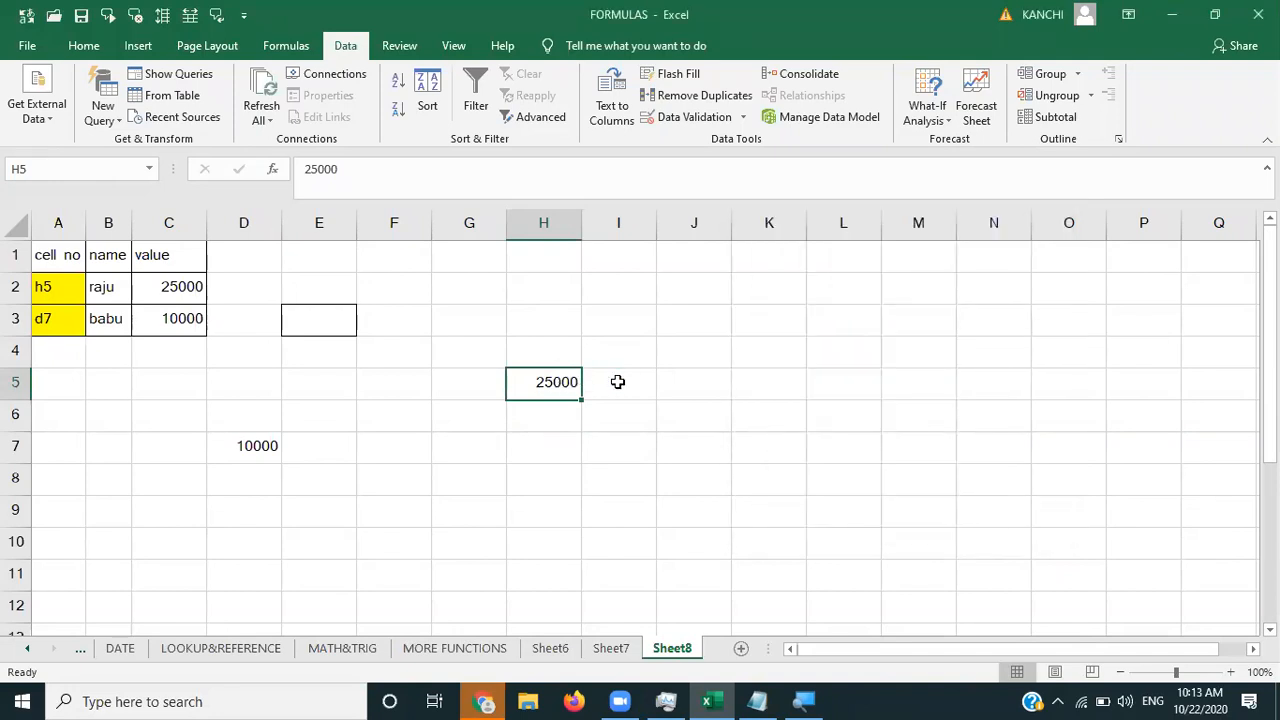
# - Overwrite H5 with 30000 and D7 with 18000
pyautogui.write('30000')
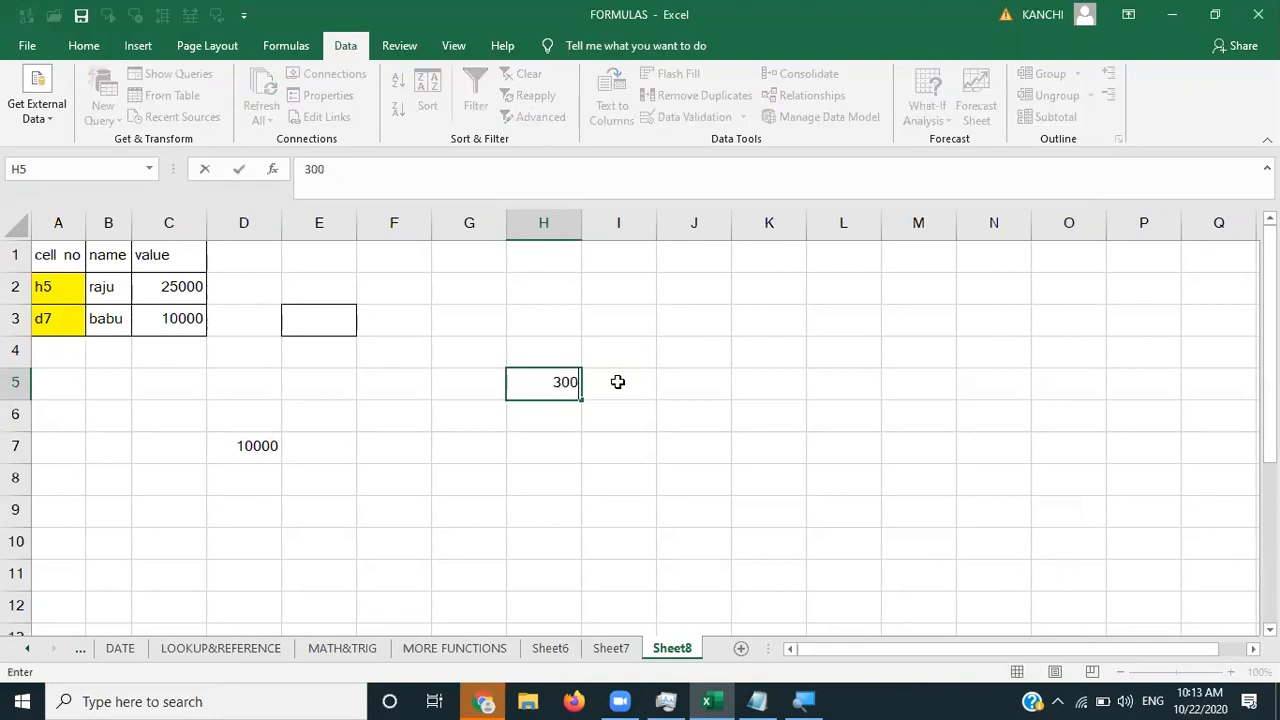
pyautogui.press('Return')
pyautogui.press('Left')
pyautogui.press('Left')
pyautogui.press('Left')
pyautogui.press('Left')
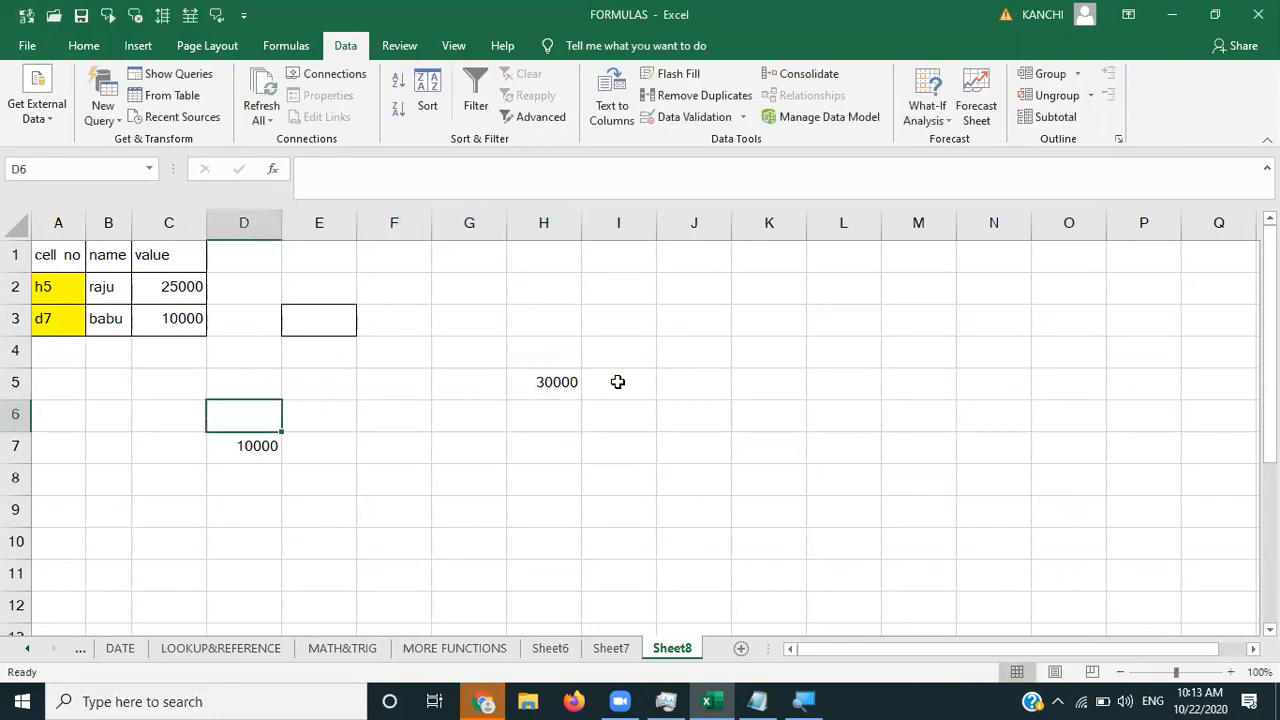
pyautogui.press('Down')
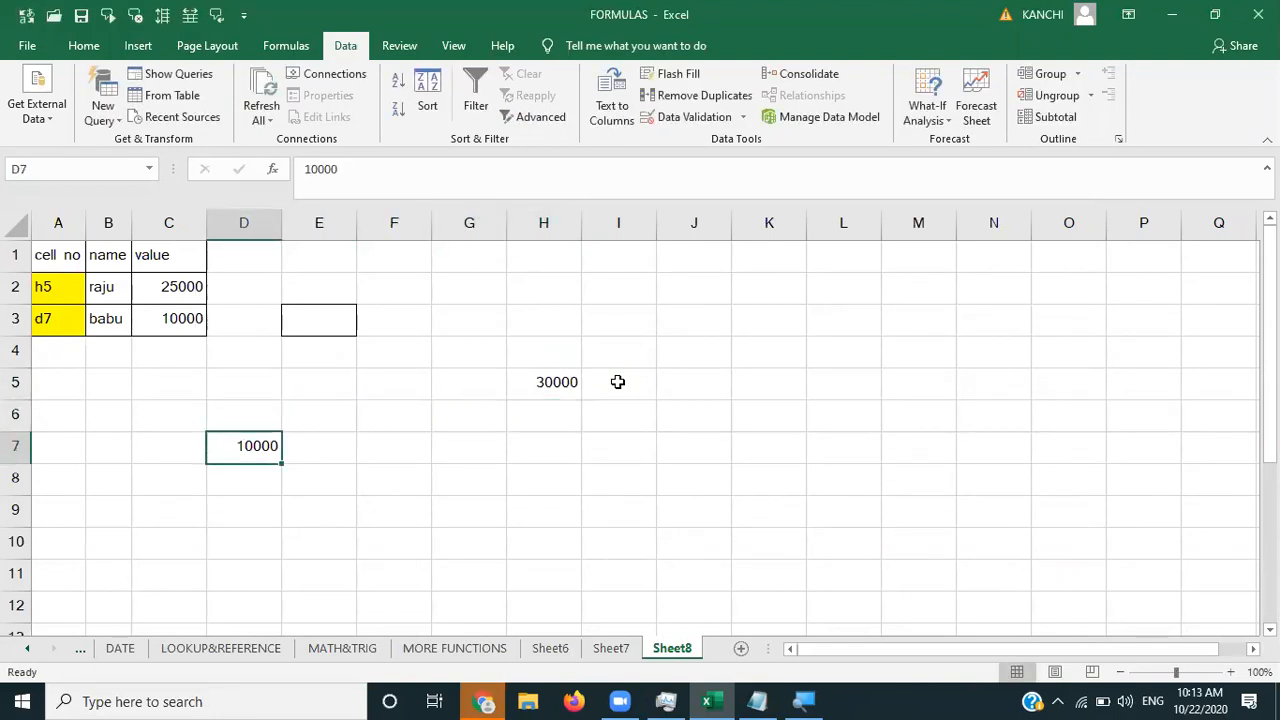
pyautogui.write('18000')
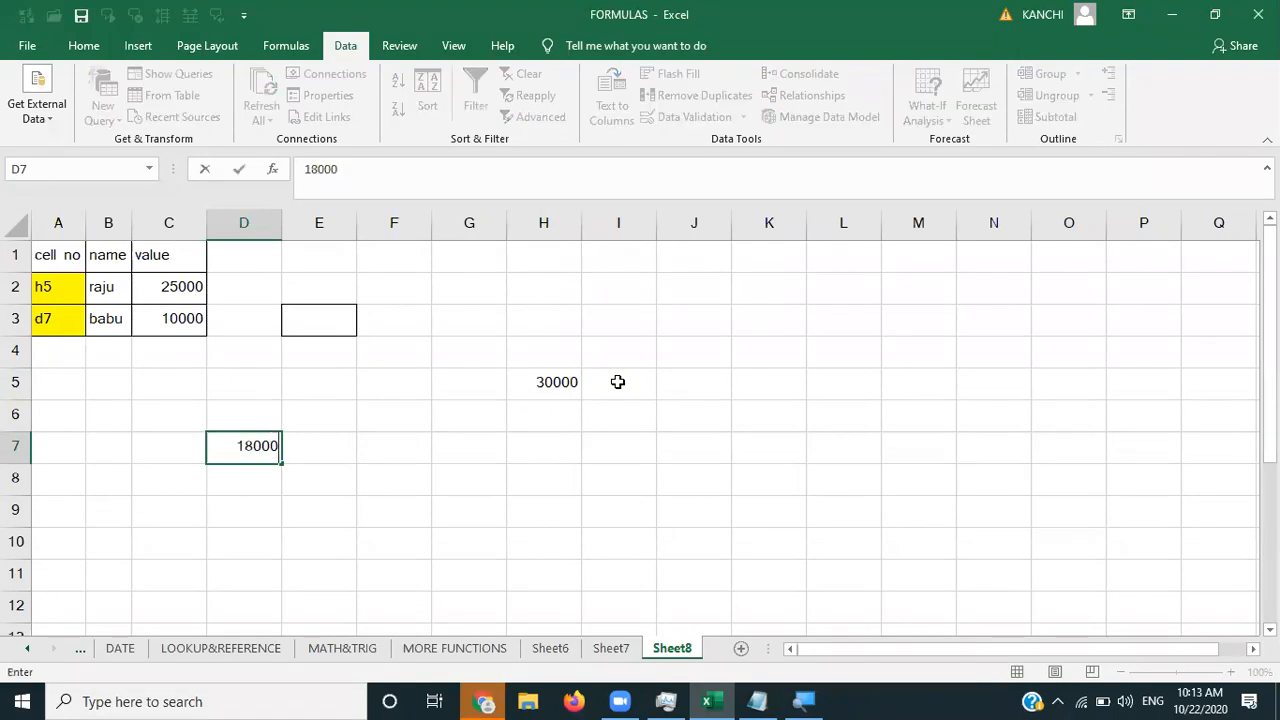
pyautogui.press('Right')
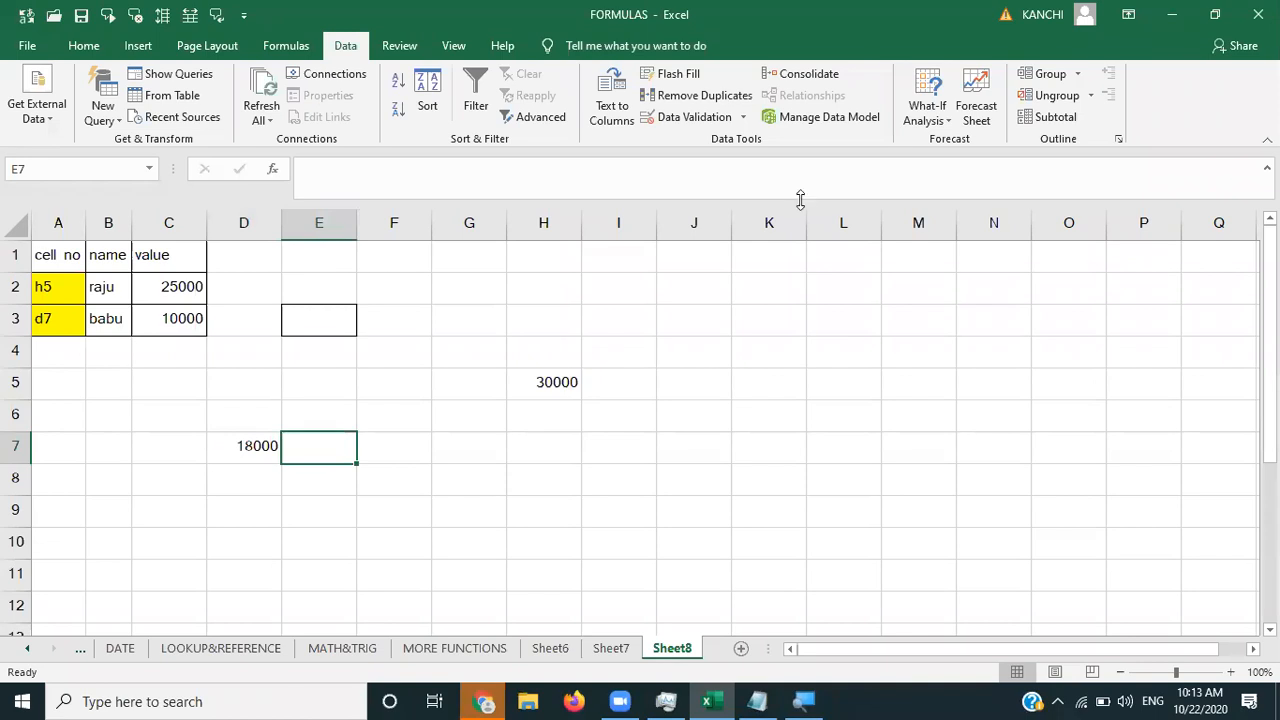
# - Show the first person's scenario in Scenario Manager to restore H5 to 25000
pyautogui.click(940, 122)
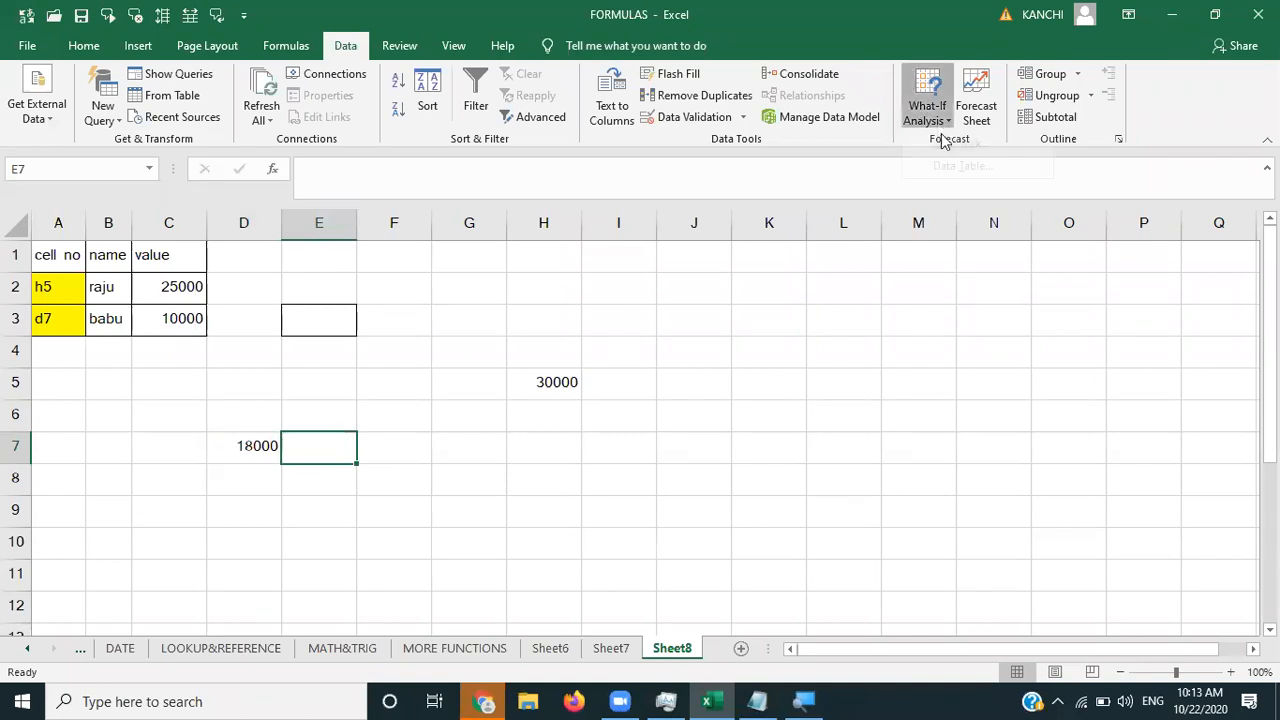
pyautogui.click(950, 137)
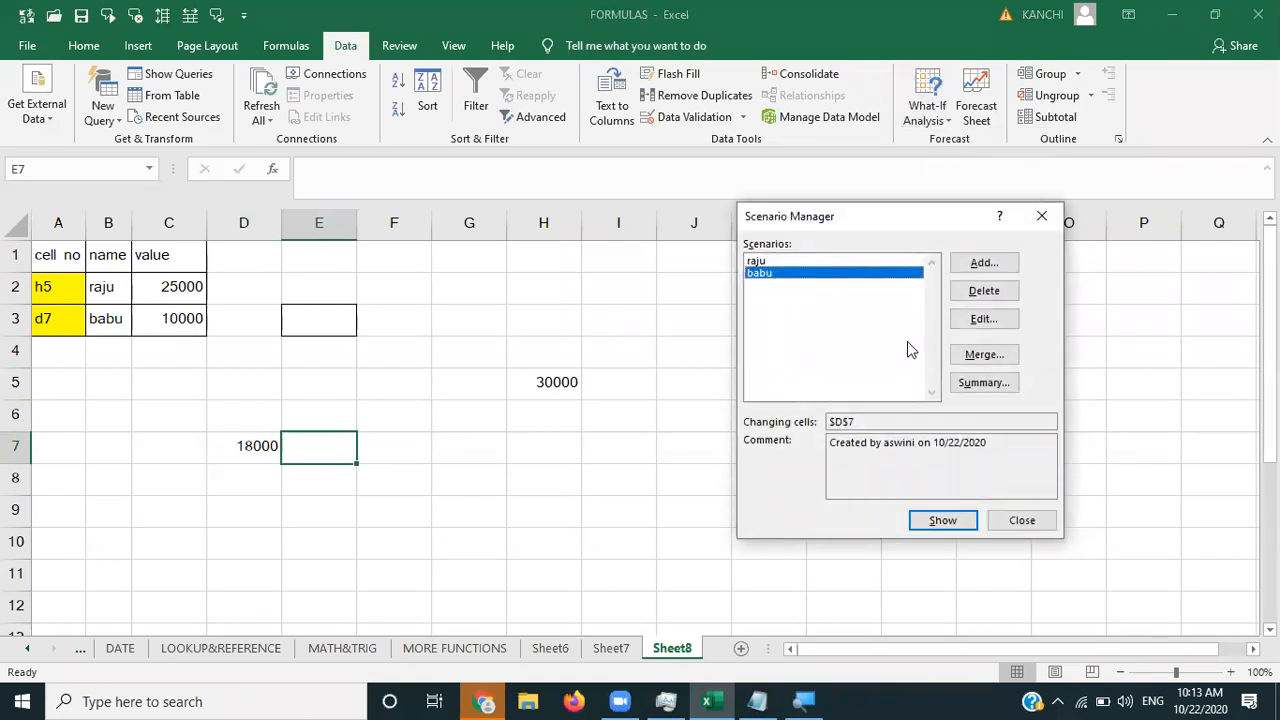
pyautogui.click(771, 262)
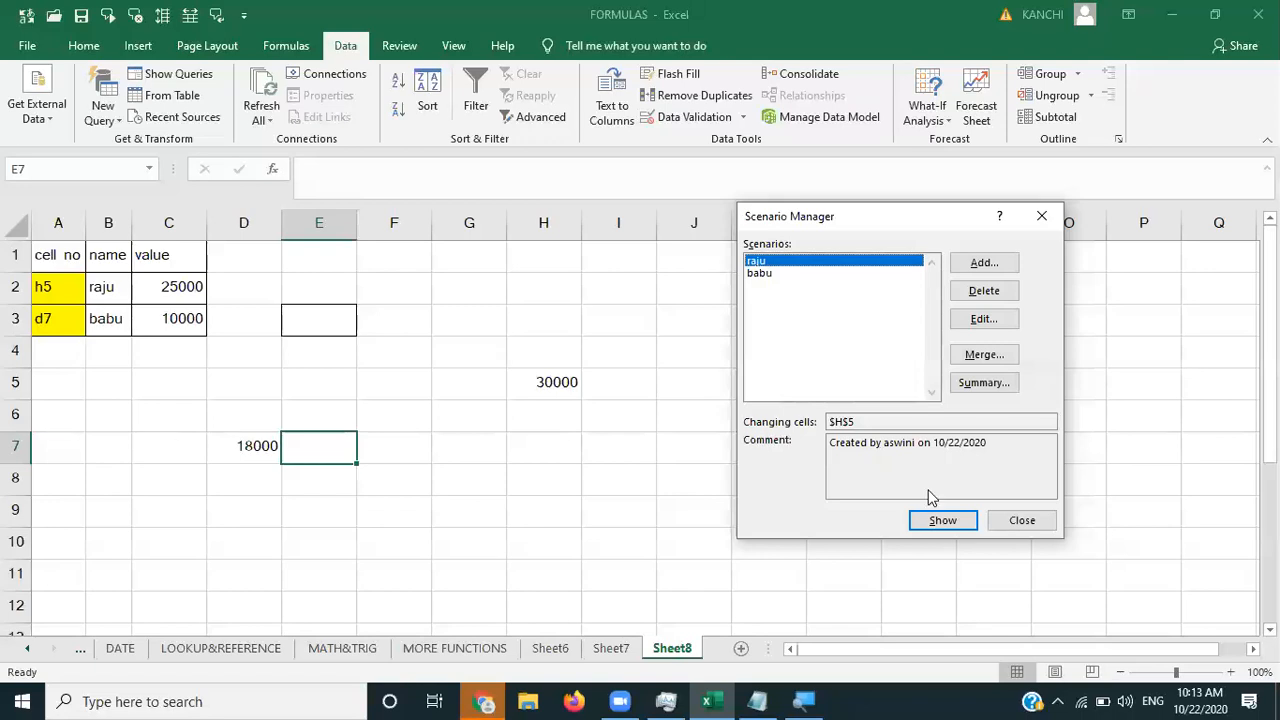
pyautogui.click(944, 525)
pyautogui.click(803, 274)
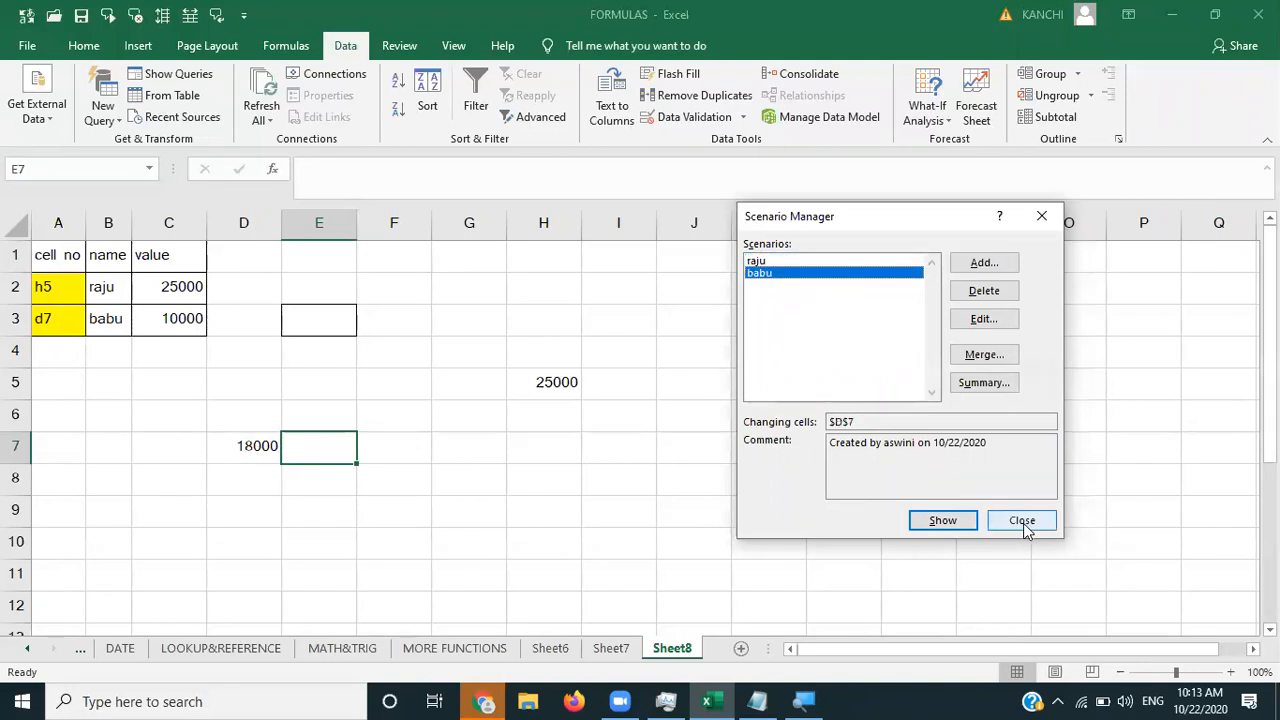
# - Show the second scenario to reset D7 to 10000, delete the first scenario, and close
pyautogui.click(935, 521)
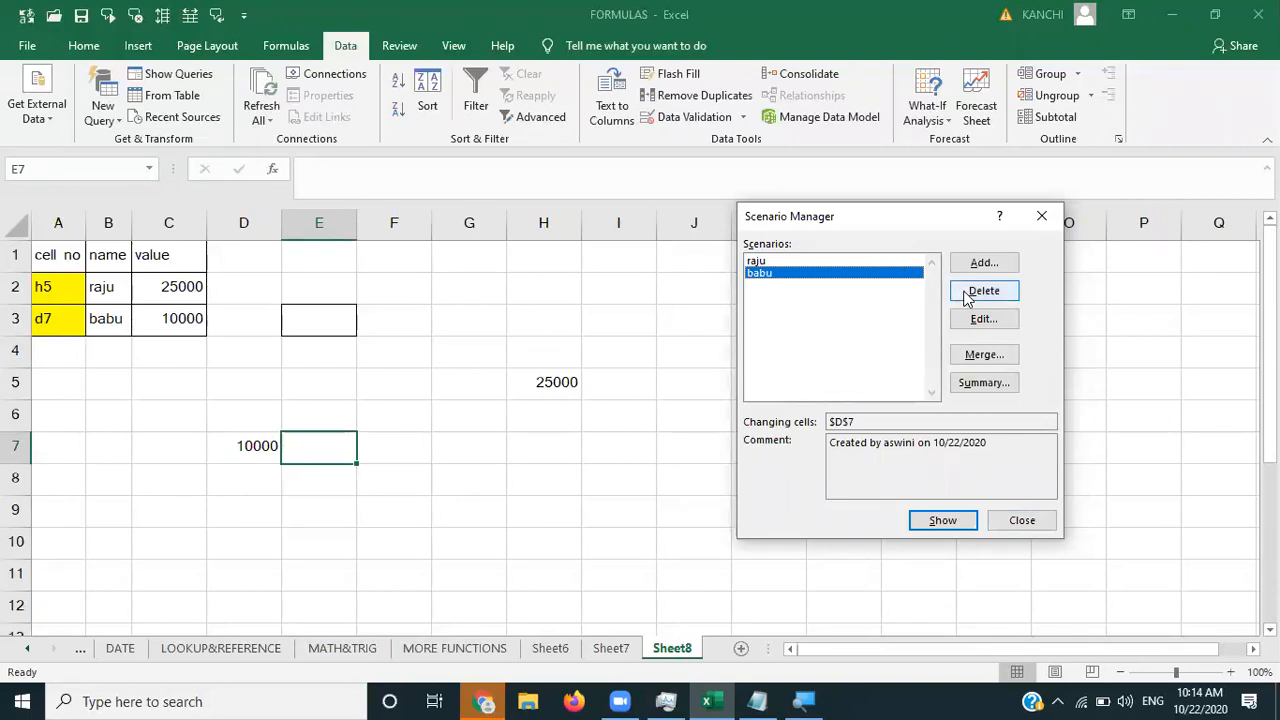
pyautogui.click(850, 262)
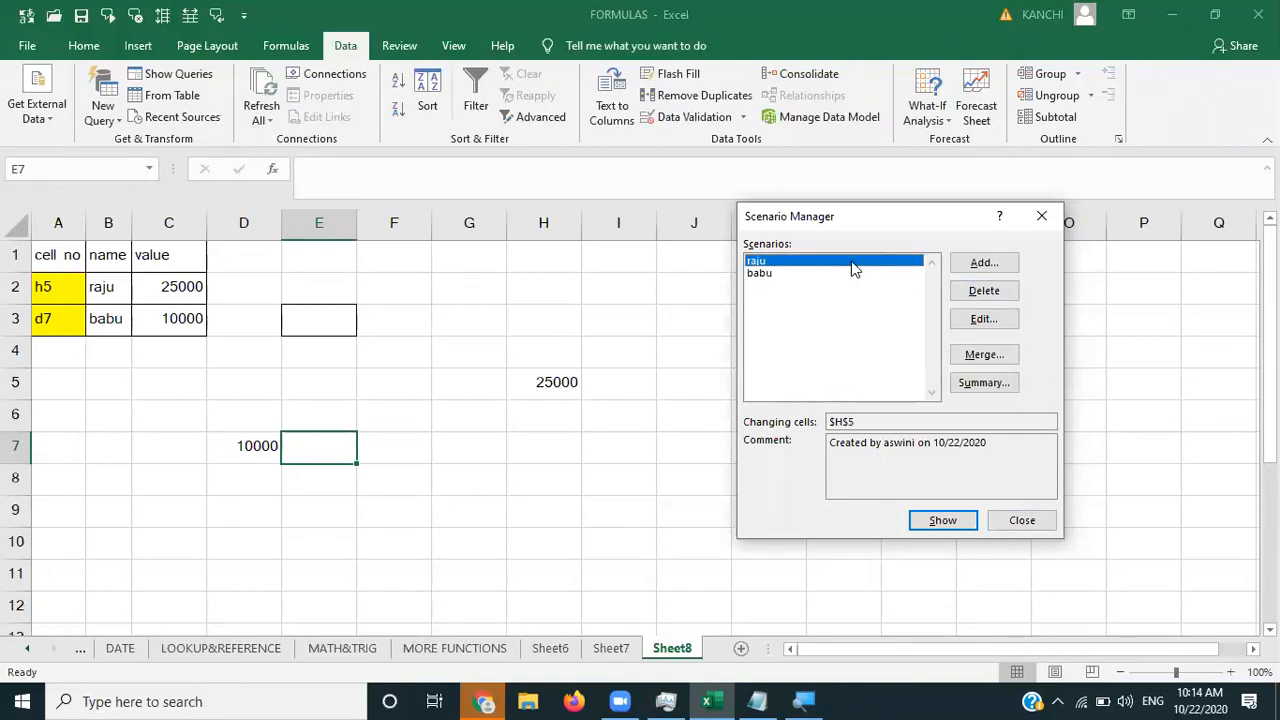
pyautogui.click(996, 299)
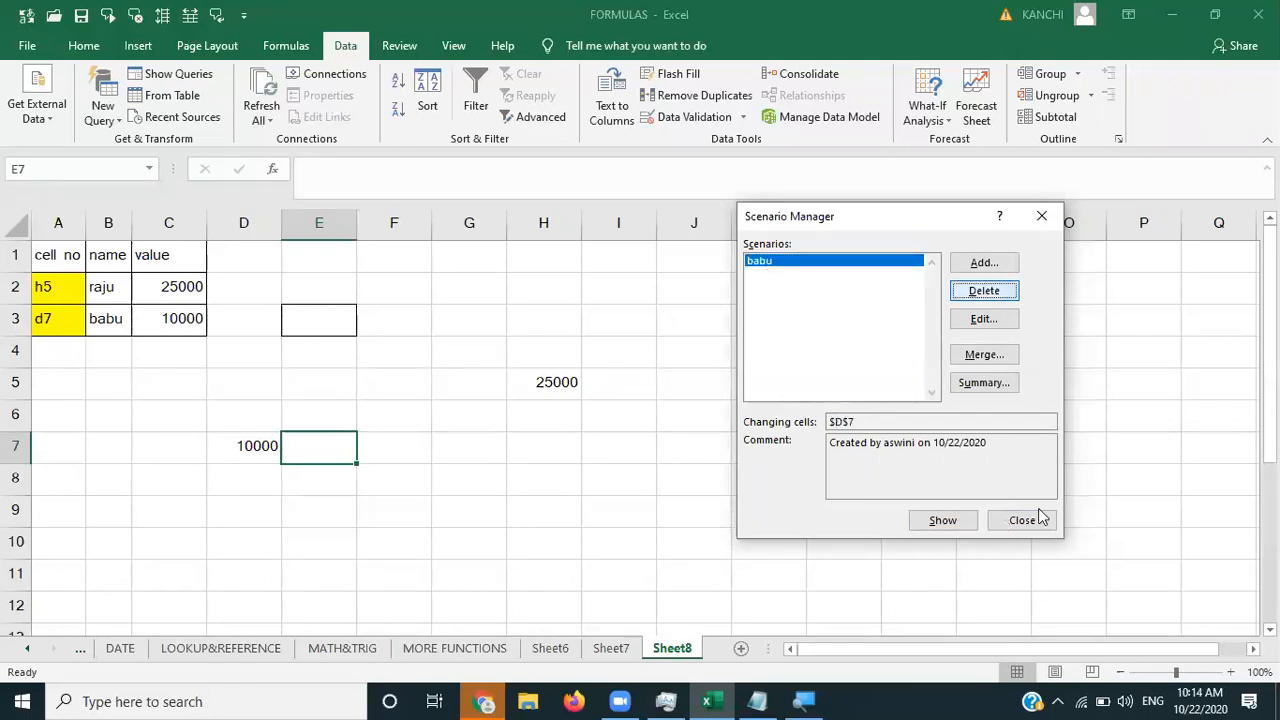
pyautogui.click(1044, 215)
pyautogui.click(566, 380)
# - Enter 40000 in H5, then check Scenario Manager lists only the remaining scenario
pyautogui.doubleClick(566, 380)
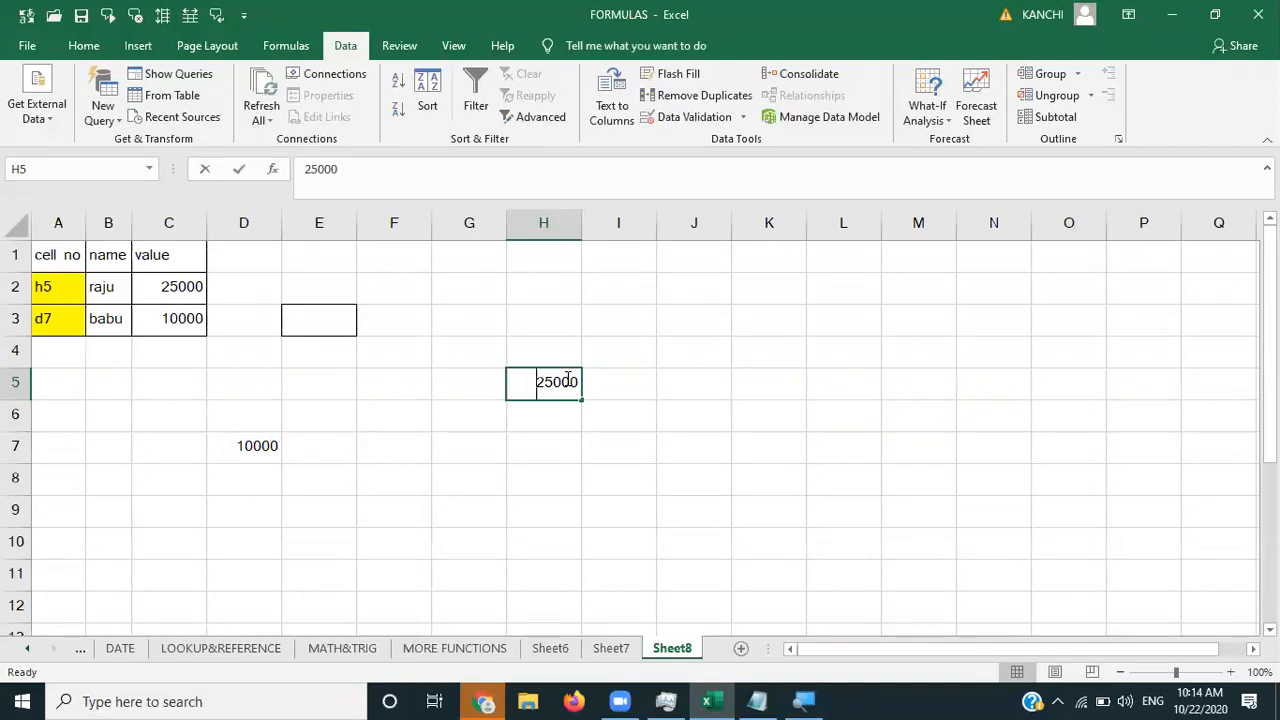
pyautogui.write('40000')
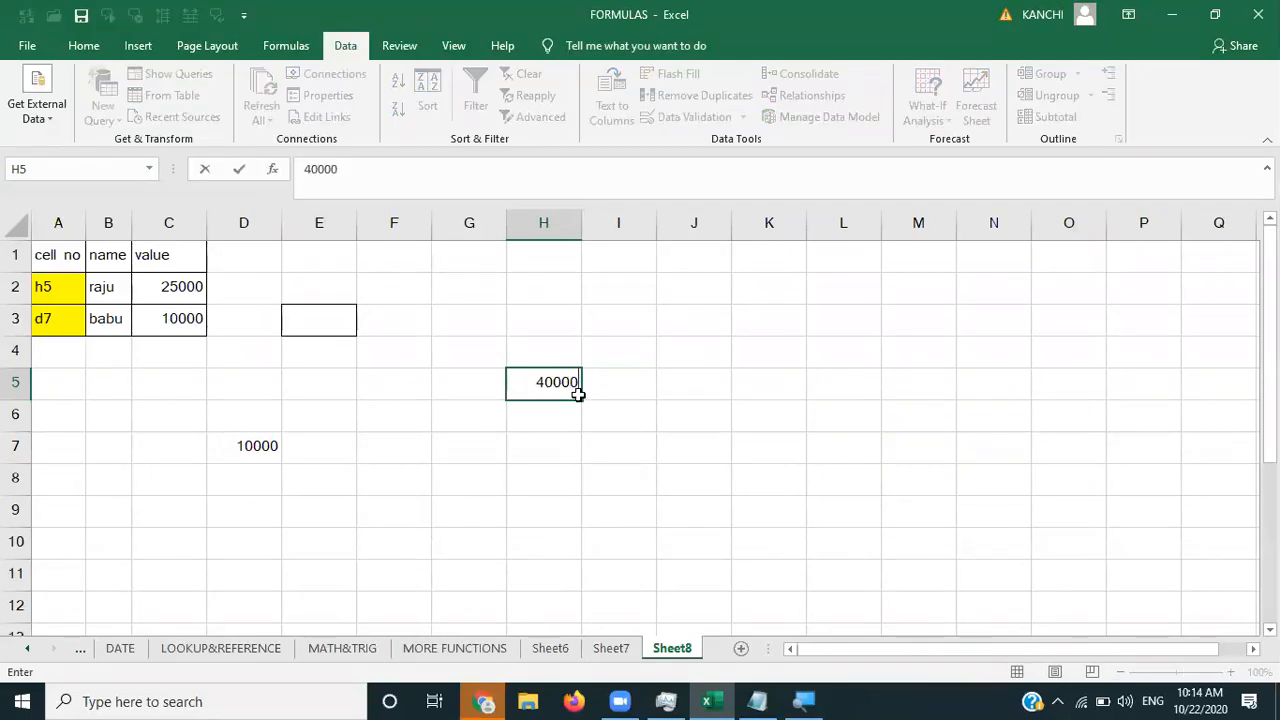
pyautogui.click(649, 451)
pyautogui.click(940, 120)
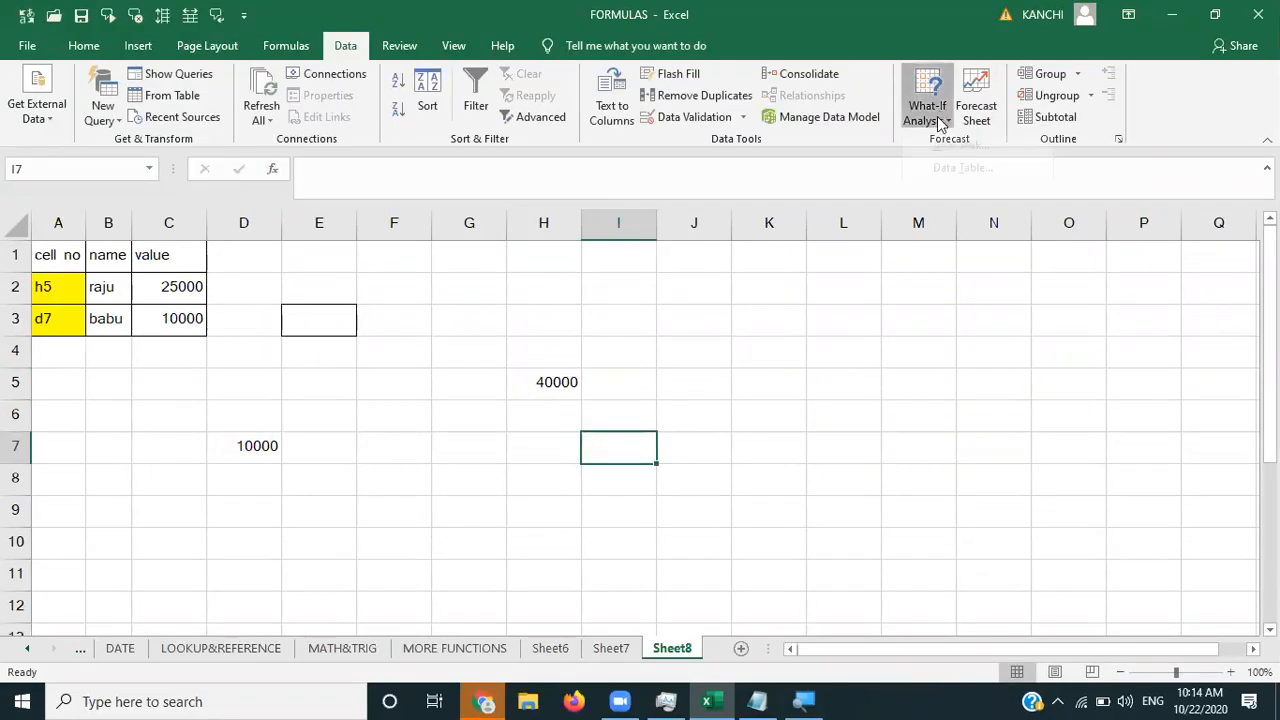
pyautogui.click(941, 146)
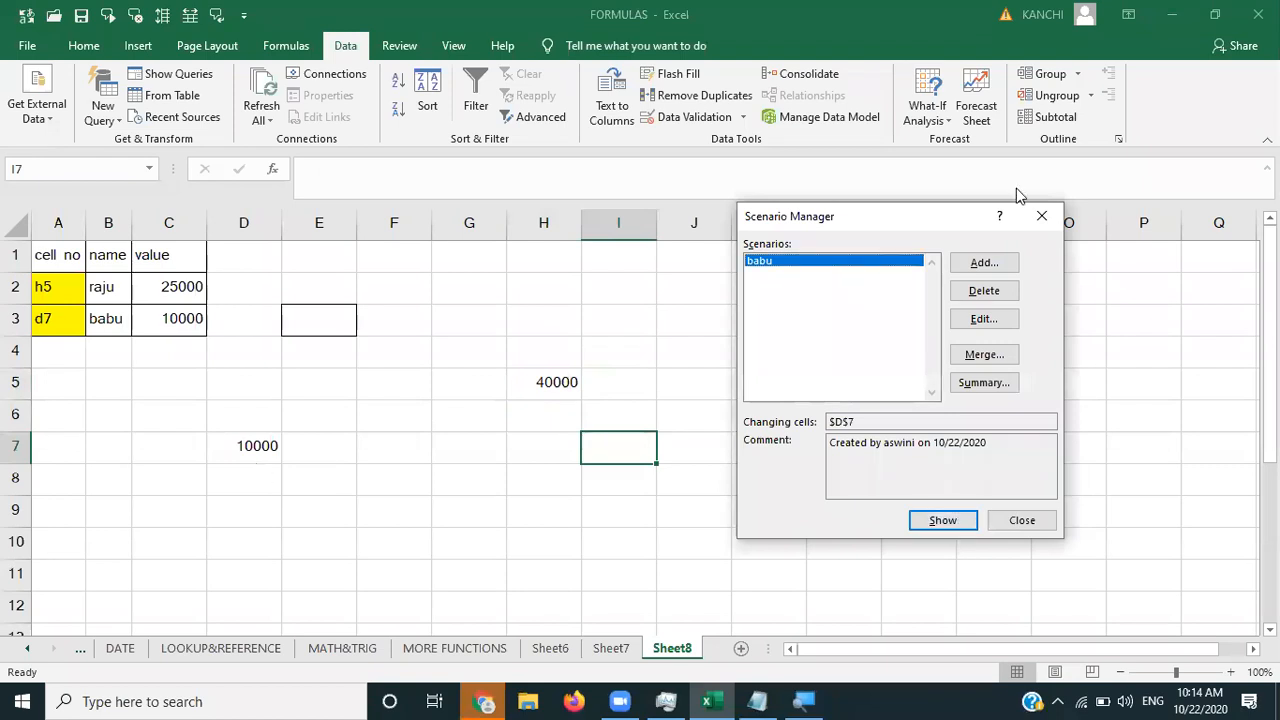
pyautogui.click(1047, 210)
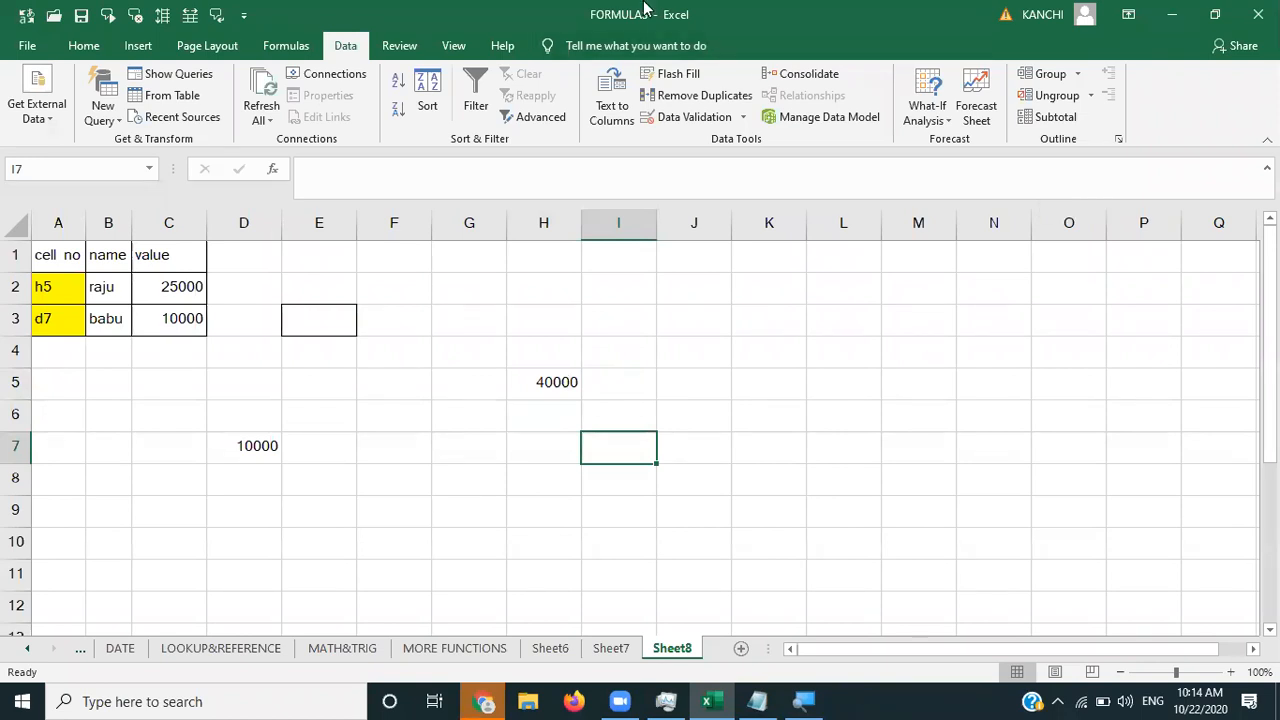
pyautogui.moveTo(644, 8)
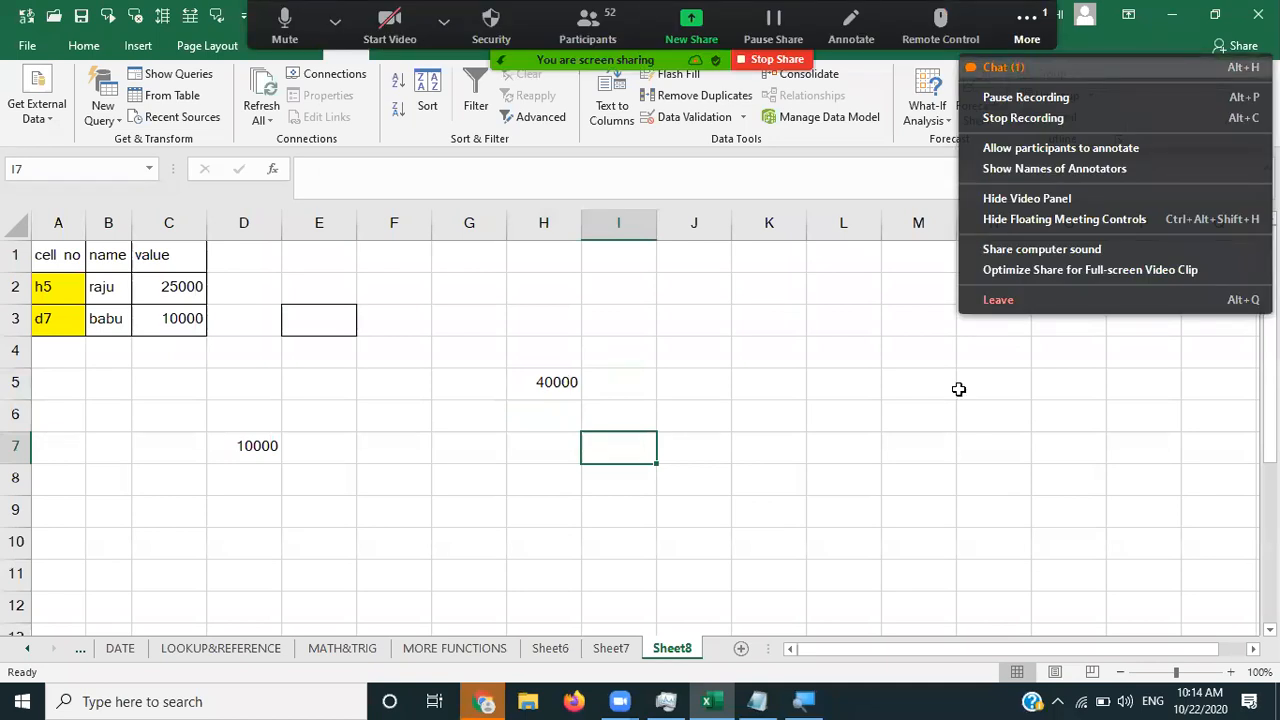
# - Open the Zoom meeting's Group Chat window with Alt+H
pyautogui.hotkey('alt', 'h')
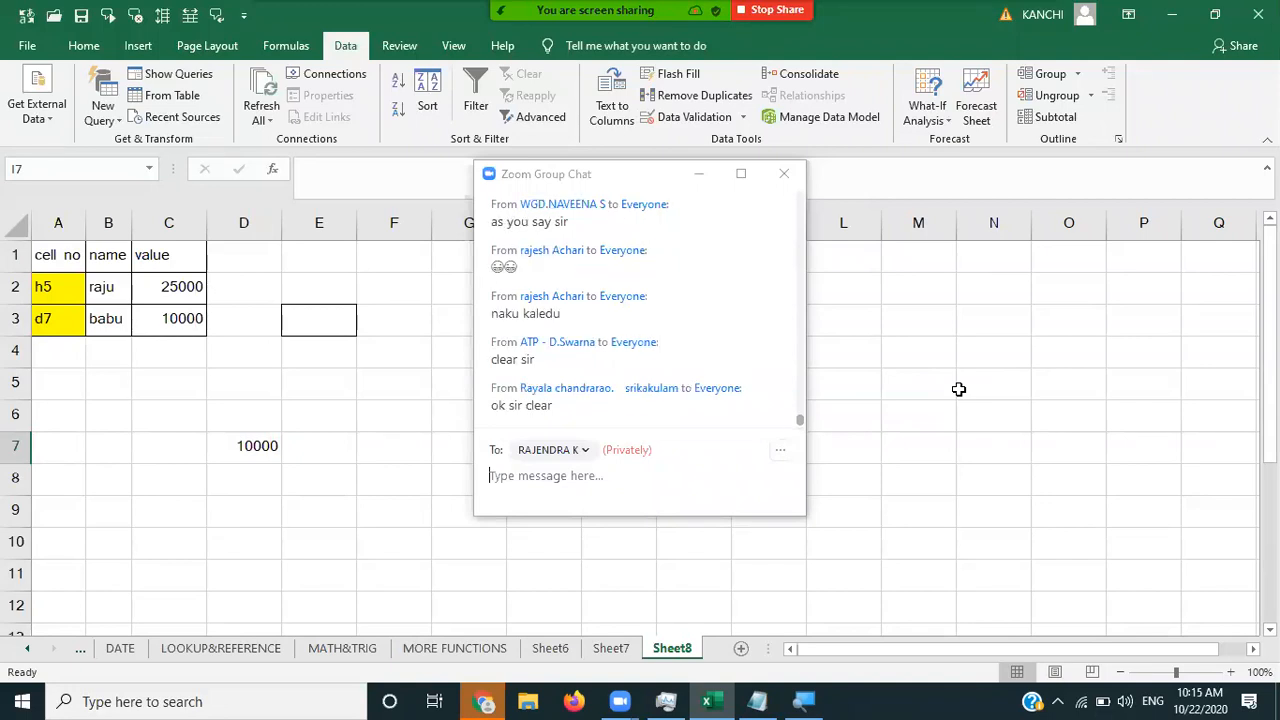
# - Hide the chat and clear the contents of the small table in A1:D4
pyautogui.click(699, 172)
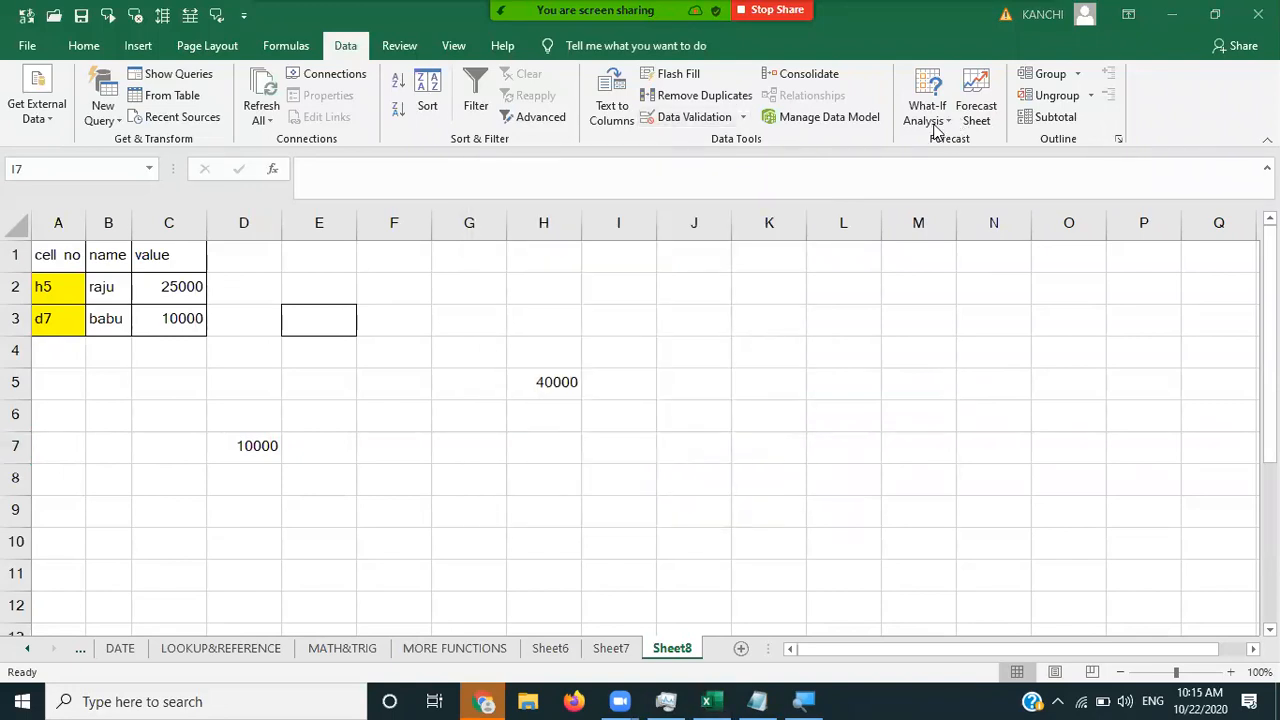
pyautogui.click(938, 122)
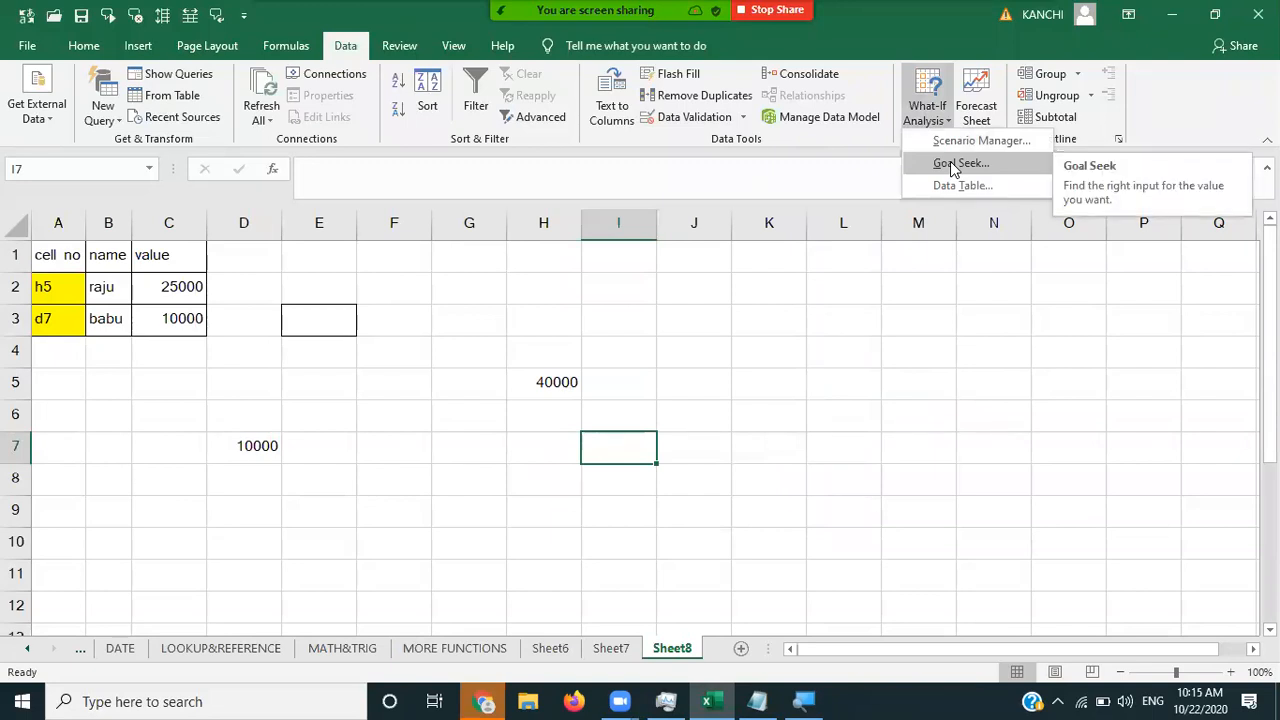
pyautogui.press('Escape')
pyautogui.click(62, 259)
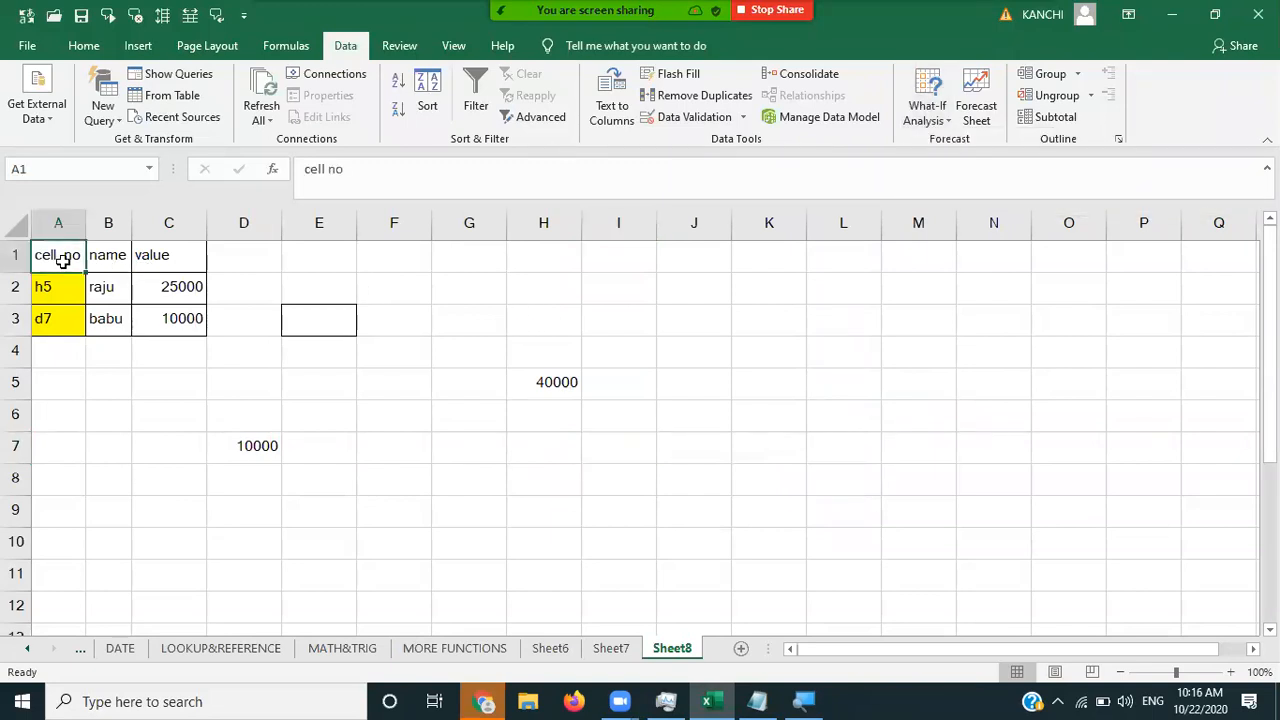
pyautogui.hotkey('shift', 'Right')
pyautogui.hotkey('shift', 'Right')
pyautogui.hotkey('shift', 'Right')
pyautogui.hotkey('shift', 'Down')
pyautogui.hotkey('shift', 'Down')
pyautogui.hotkey('shift', 'Down')
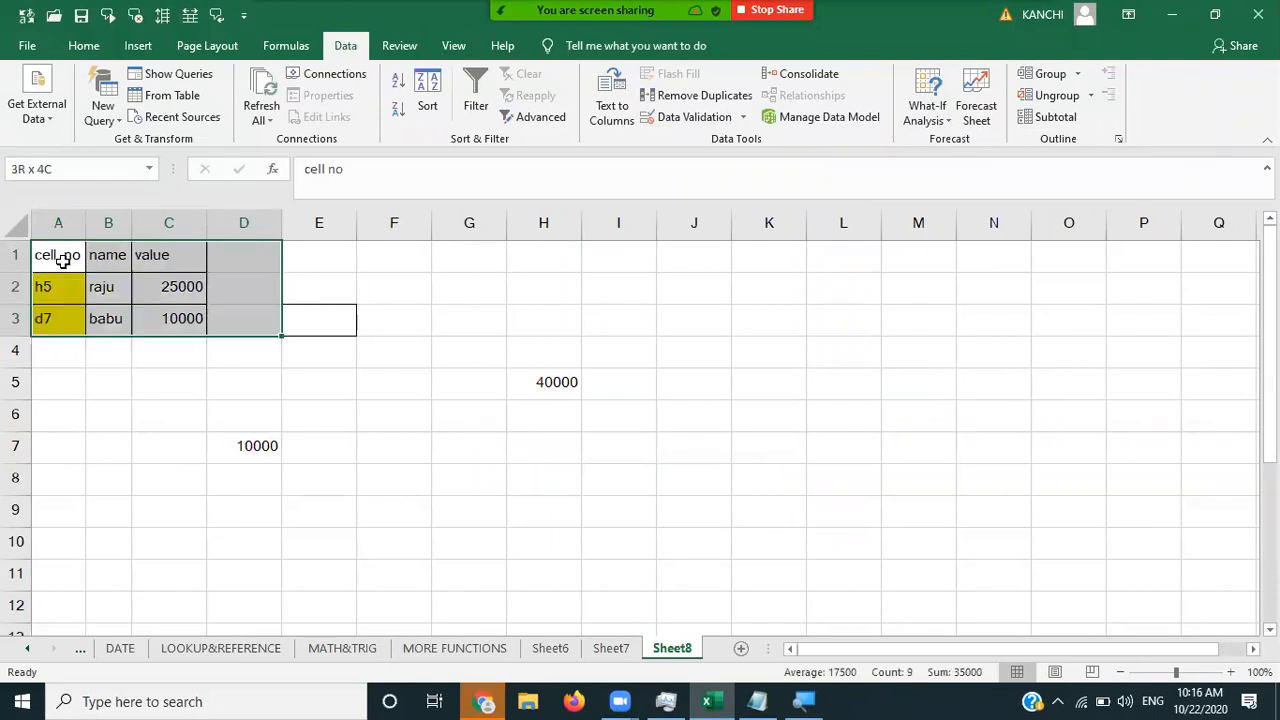
pyautogui.press('Delete')
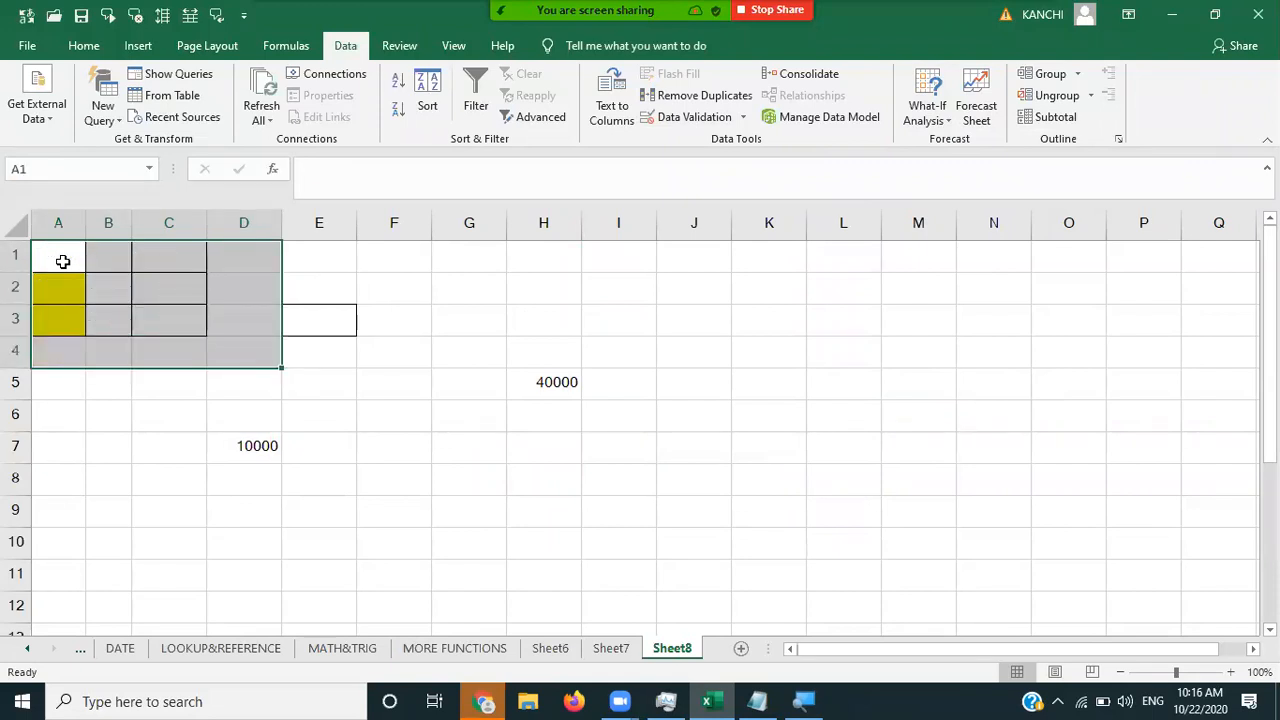
# - Remove all borders from A1:C3 with No Border, keeping the yellow fill
pyautogui.click(62, 259)
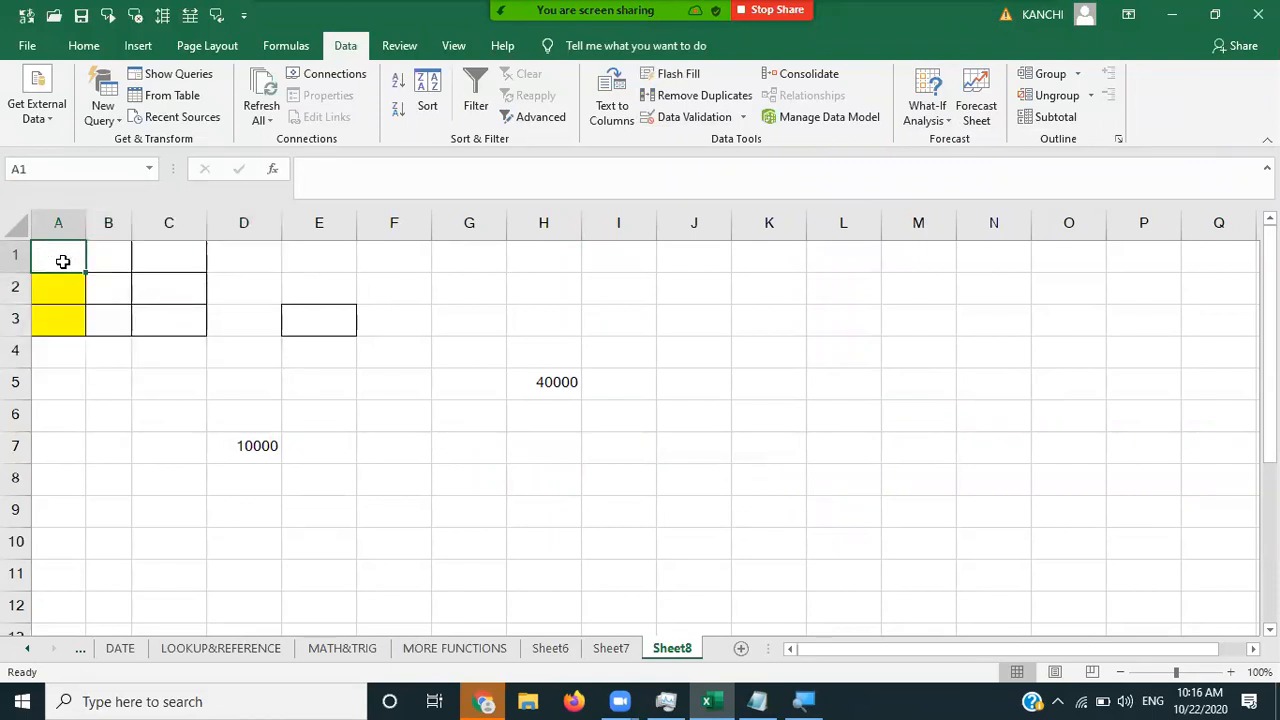
pyautogui.hotkey('shift', 'Right')
pyautogui.hotkey('shift', 'Right')
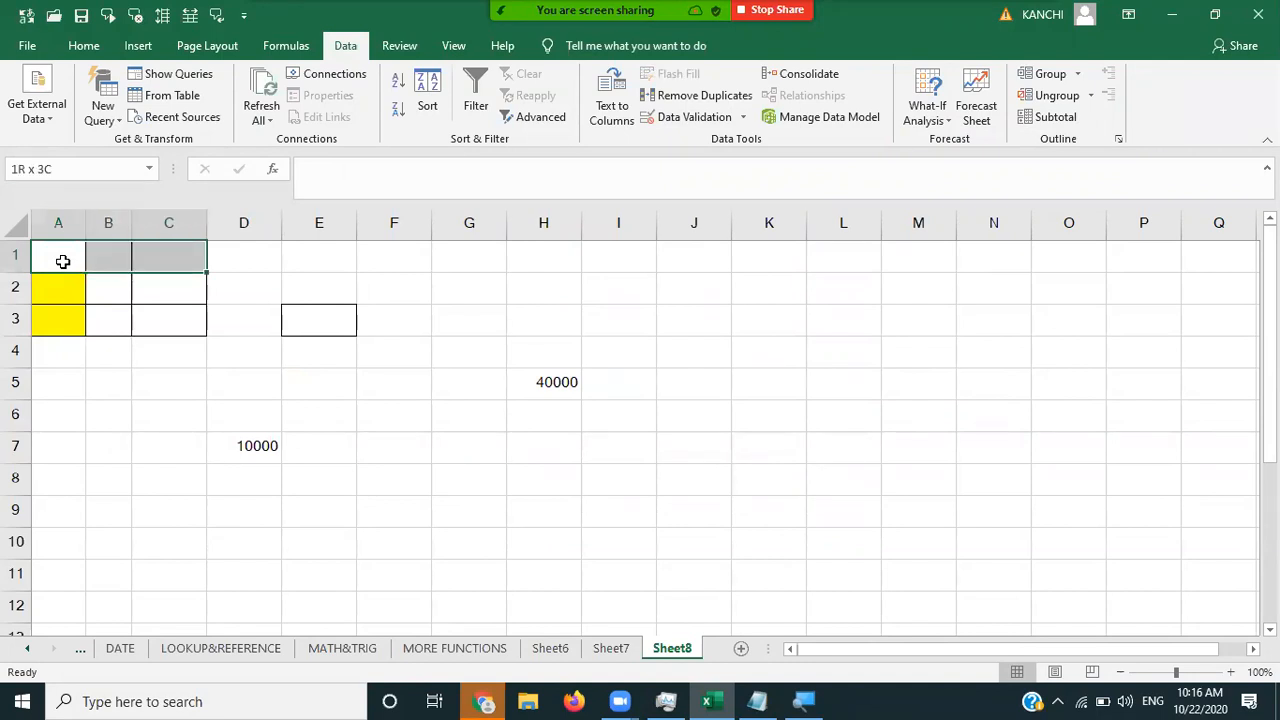
pyautogui.hotkey('shift', 'Down')
pyautogui.hotkey('shift', 'Down')
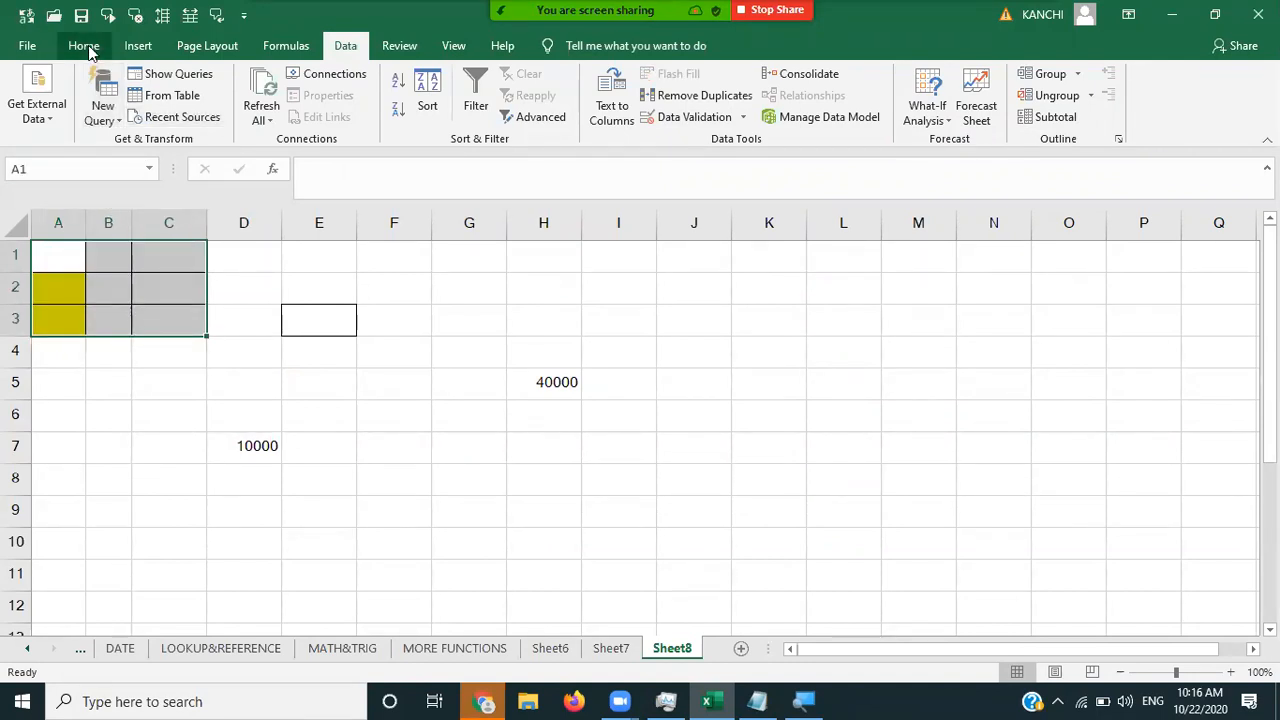
pyautogui.scroll(4, 261, 120)
pyautogui.click(268, 110)
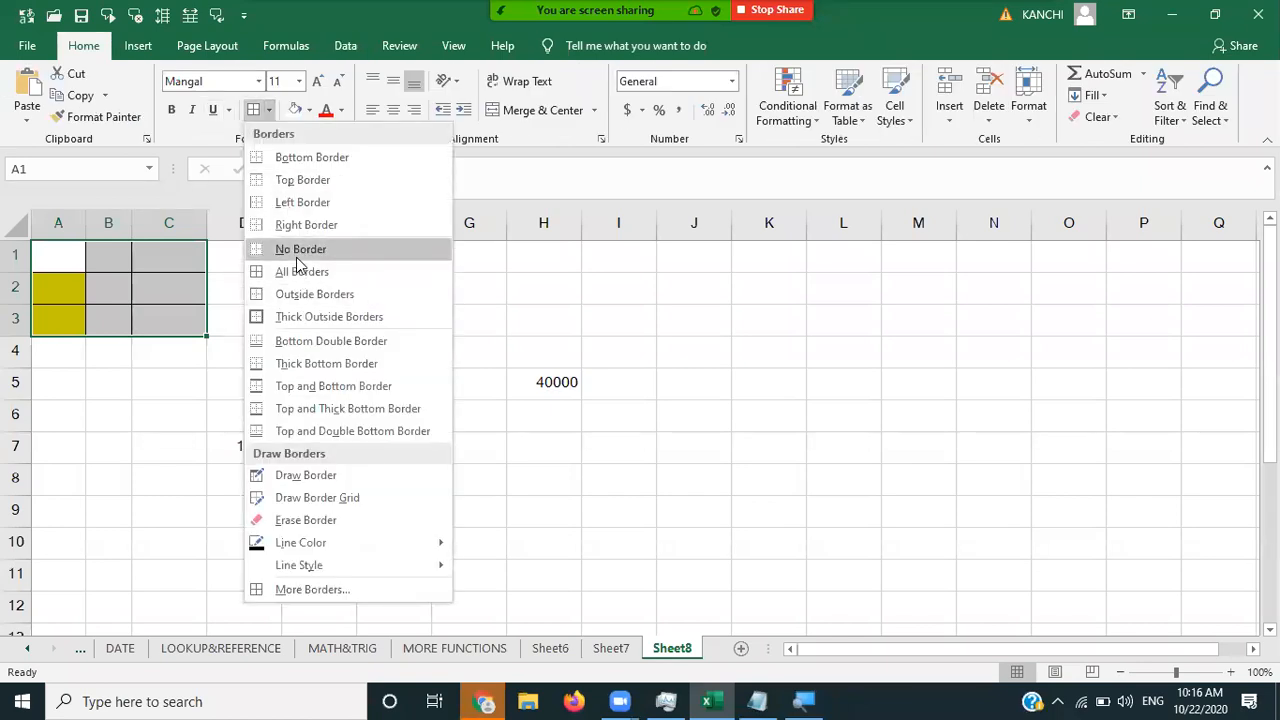
pyautogui.click(300, 249)
pyautogui.click(68, 265)
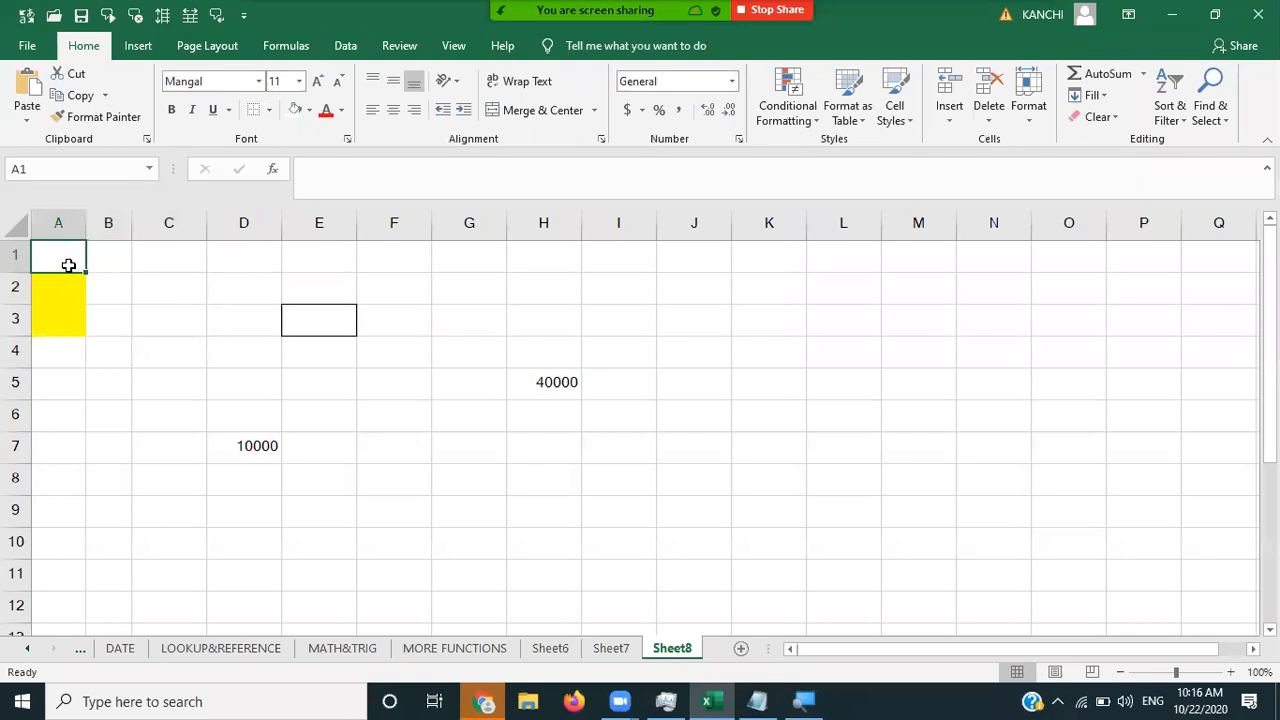
# - Label A1:A3 'no of pens', 'cost of pen', 'total amount' and autofit column A
pyautogui.write('n')
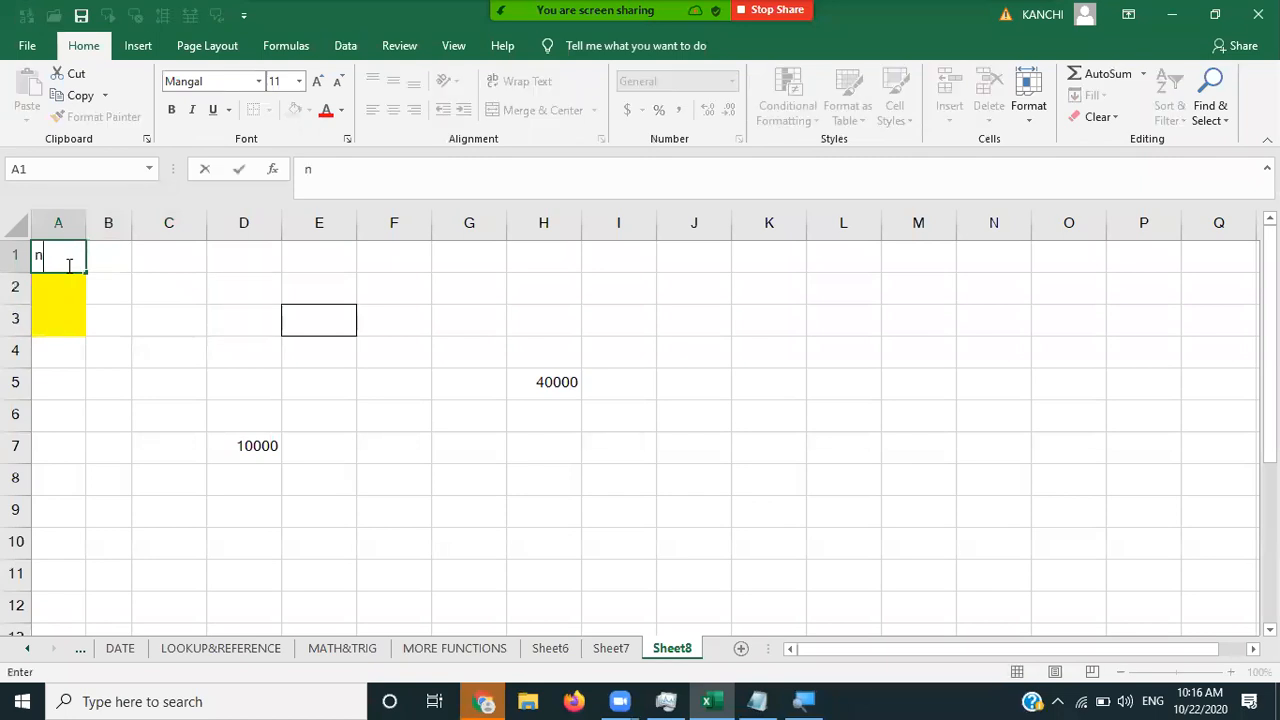
pyautogui.write('o of pens')
pyautogui.press('Return')
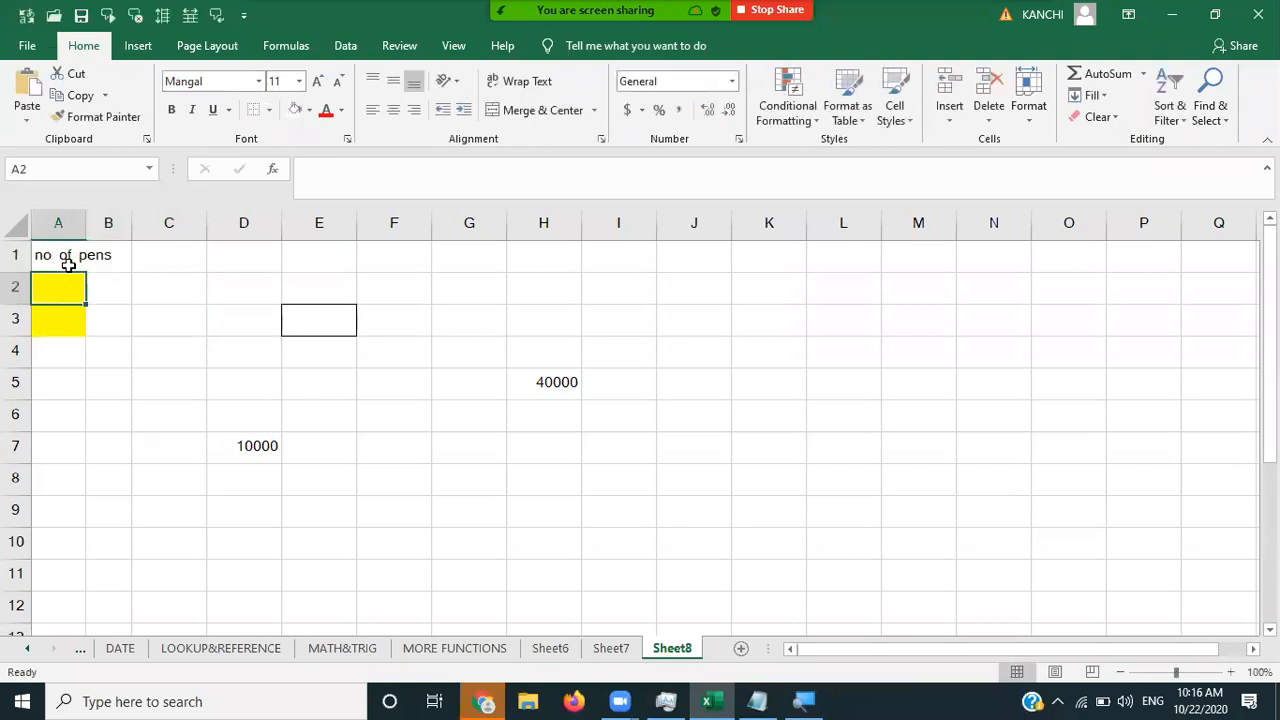
pyautogui.write('cost o')
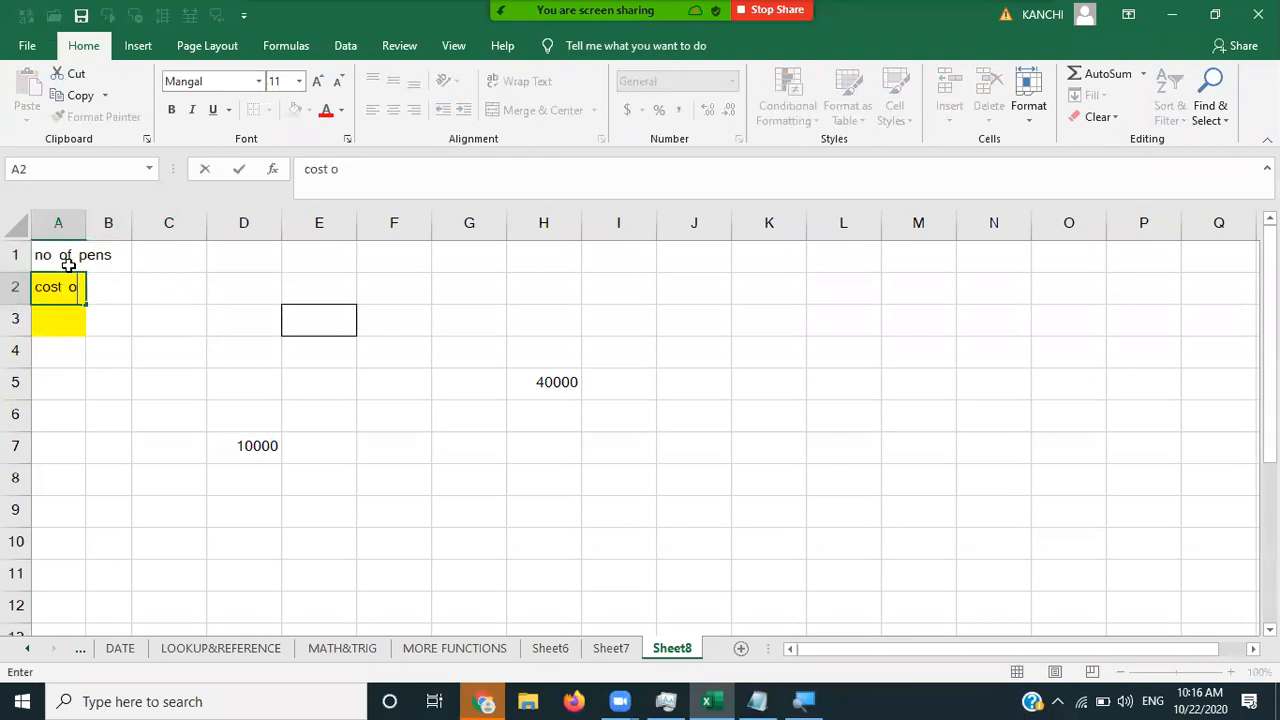
pyautogui.write('f pen')
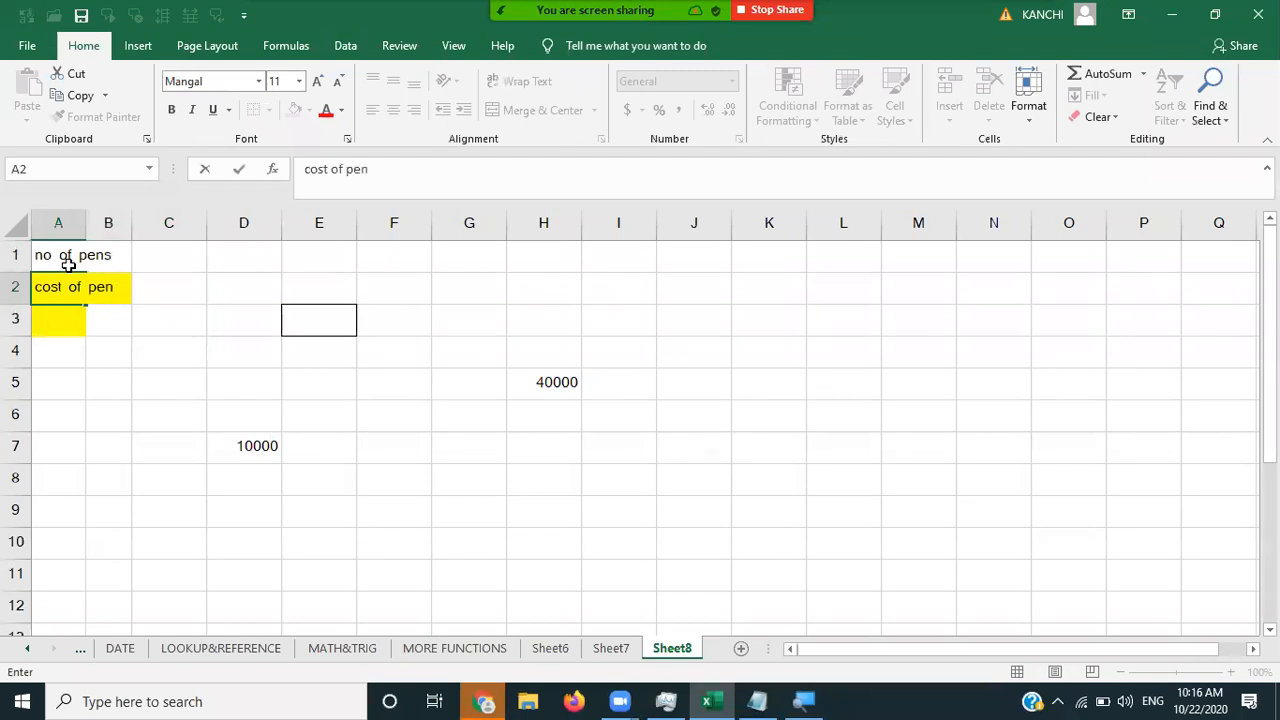
pyautogui.press('Return')
pyautogui.write('tot')
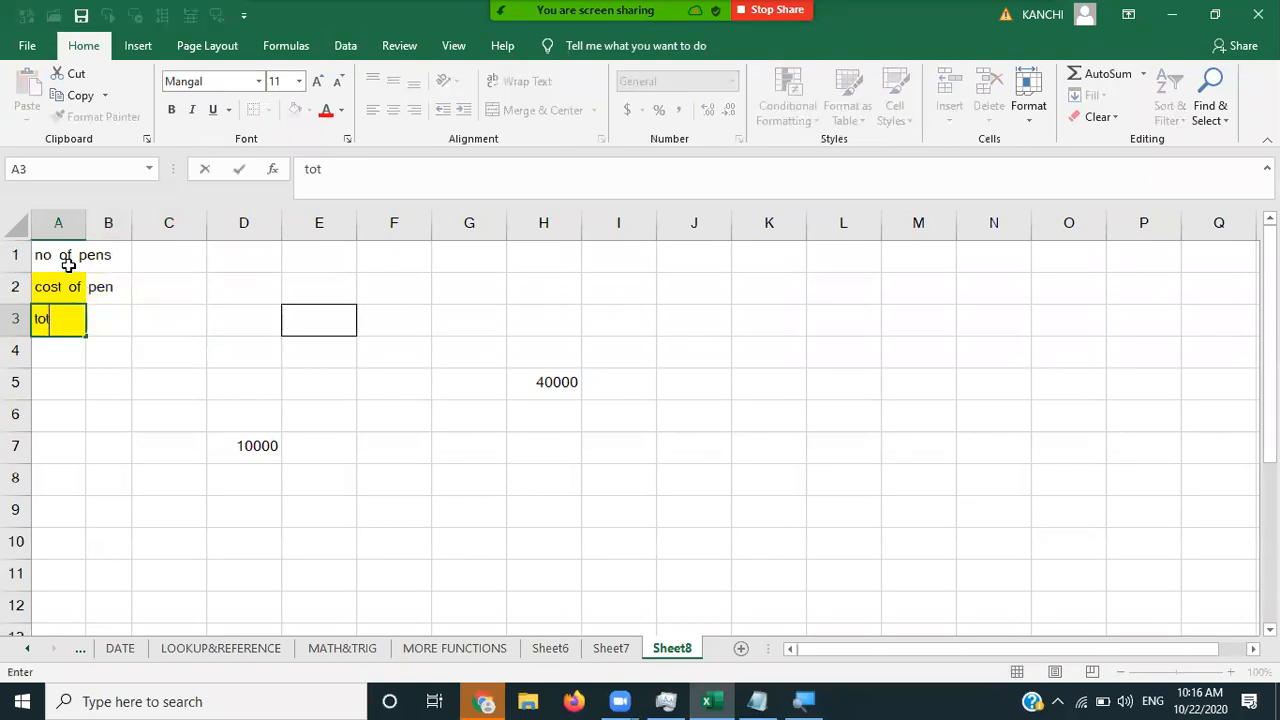
pyautogui.write('al amount')
pyautogui.press('Tab')
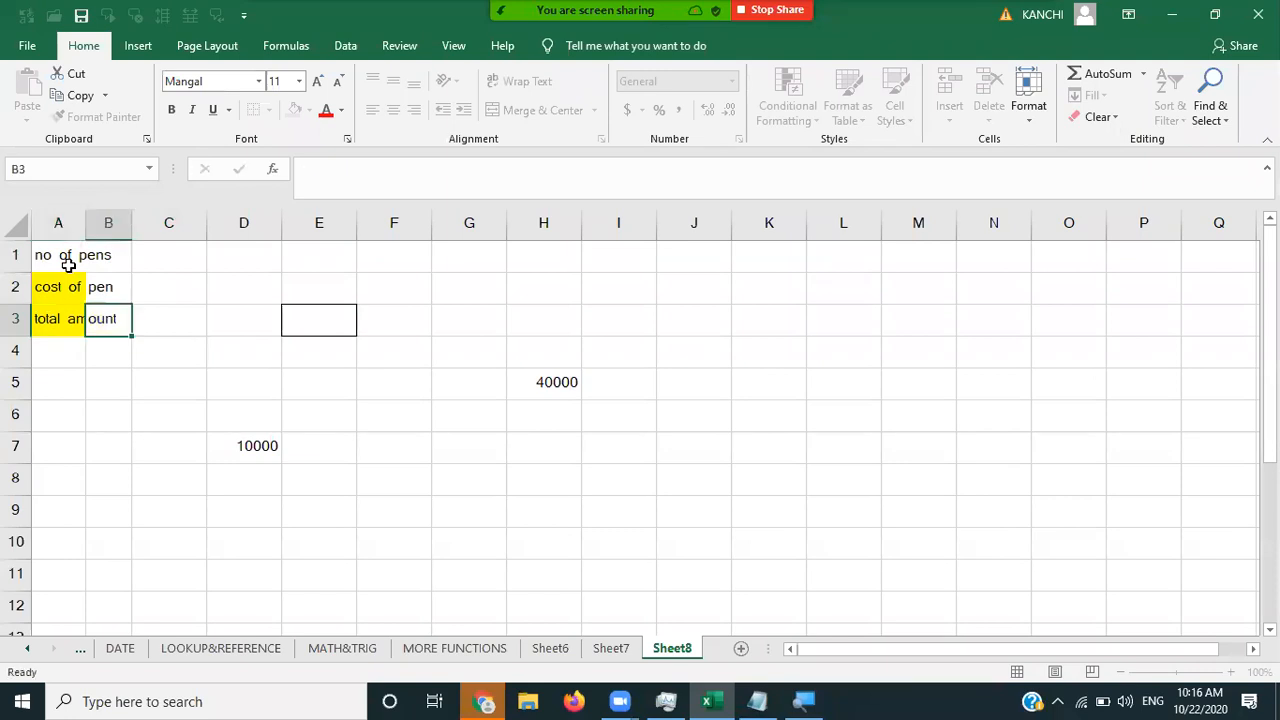
pyautogui.doubleClick(88, 225)
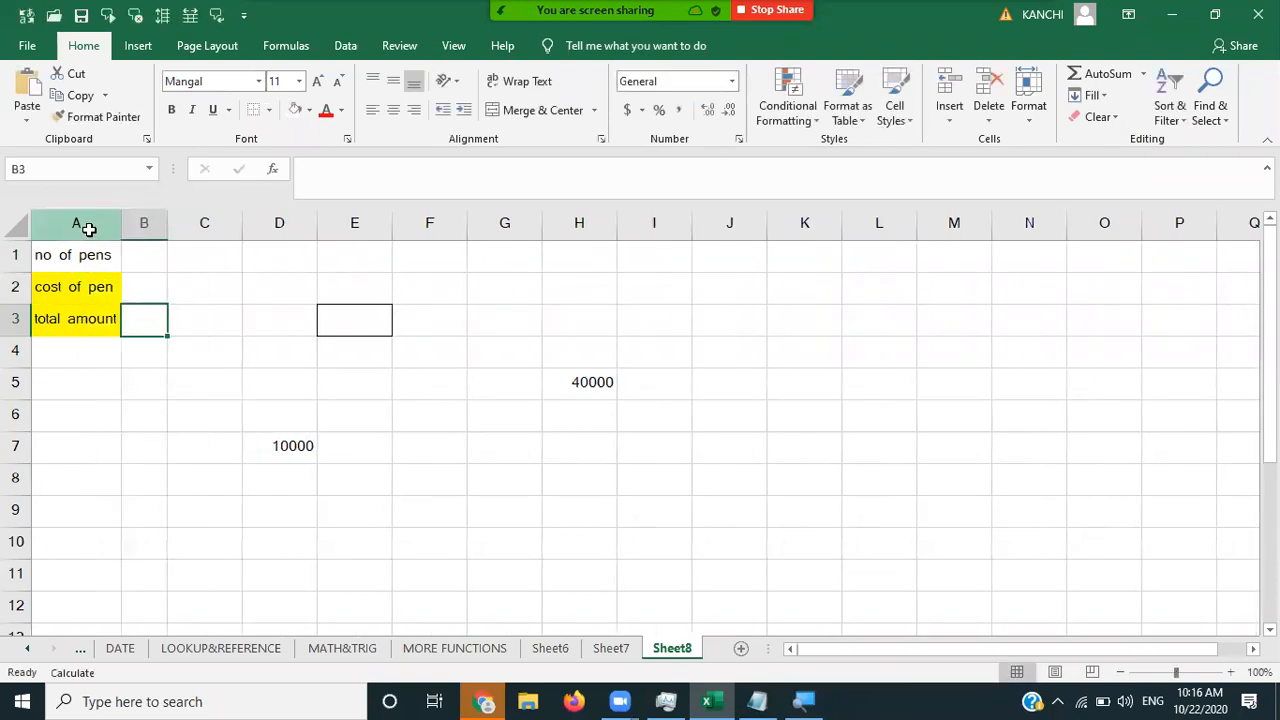
# - Enter 13 pens in B1 and a cost of 5 in B2, then start a formula in B3
pyautogui.click(95, 255)
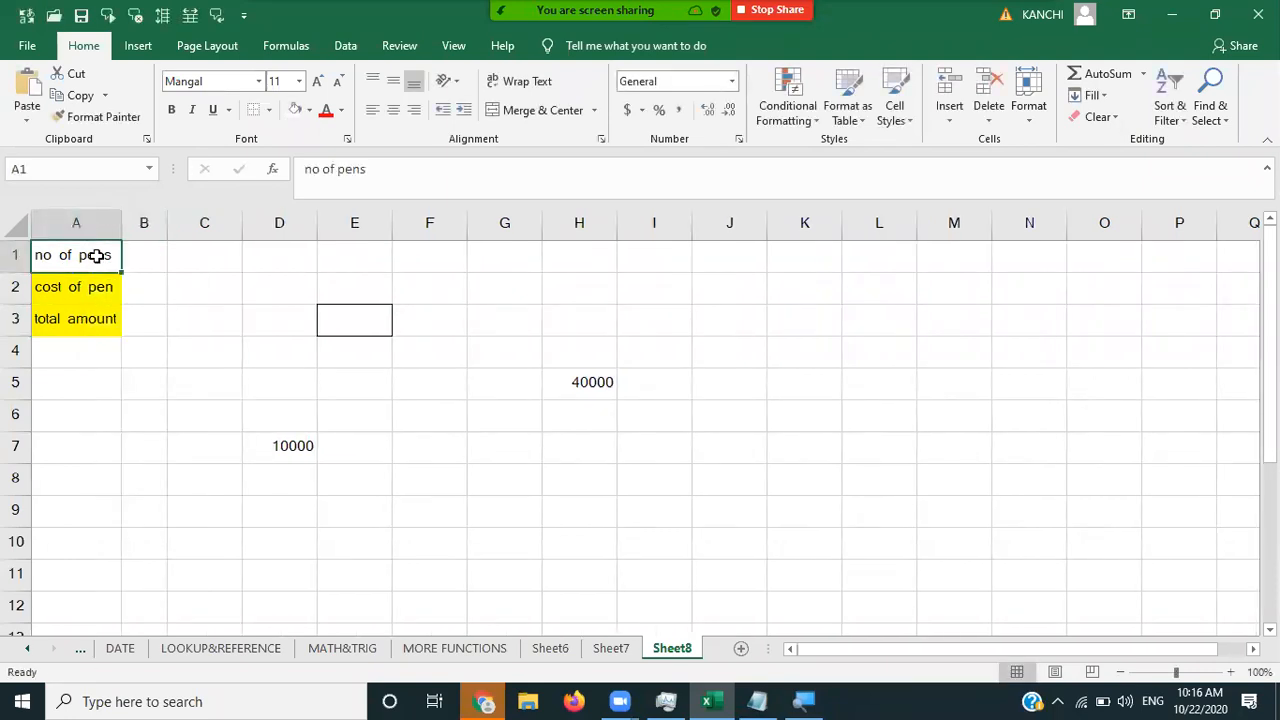
pyautogui.press('Right')
pyautogui.write('10')
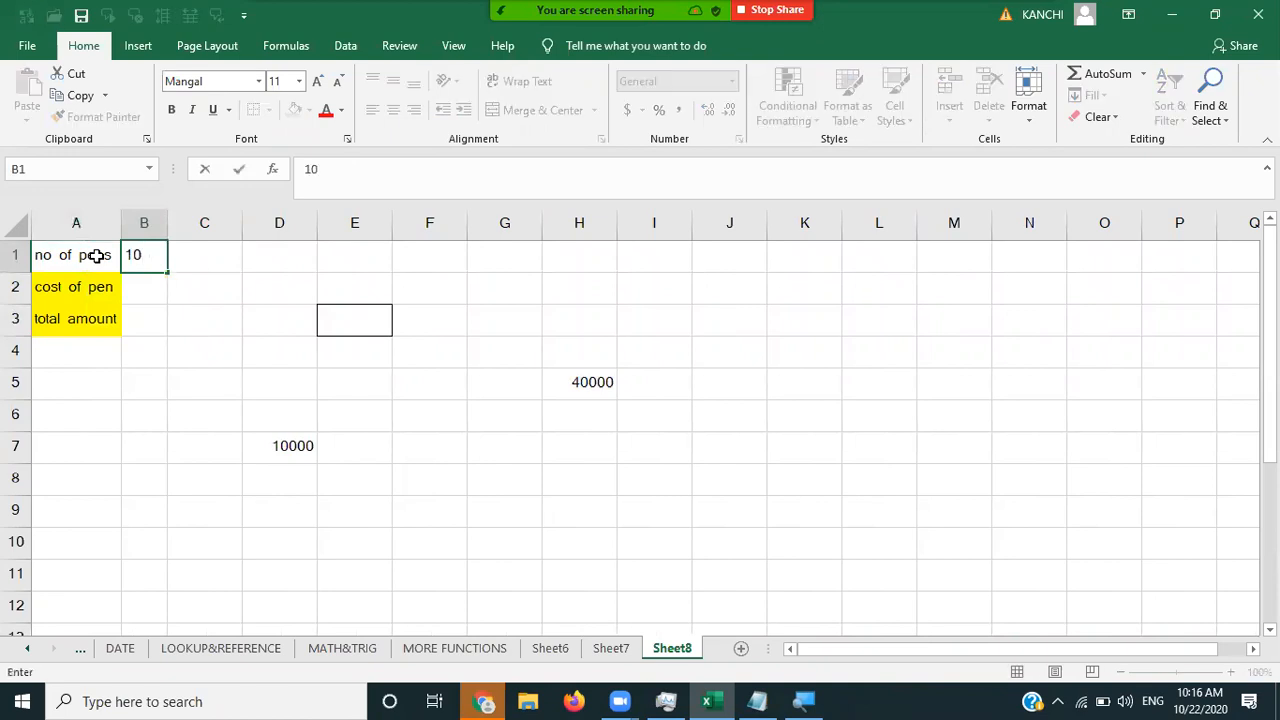
pyautogui.press('BackSpace')
pyautogui.write('3')
pyautogui.press('Return')
pyautogui.write('5')
pyautogui.press('Return')
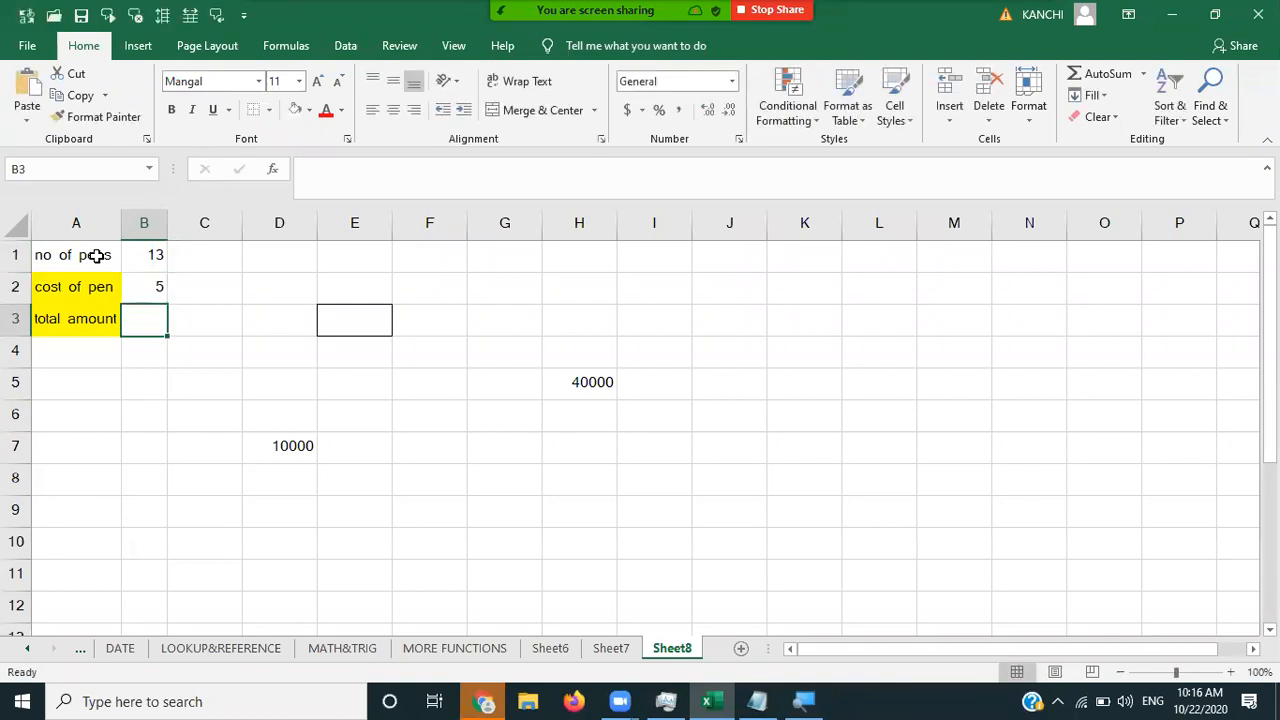
pyautogui.write('=')
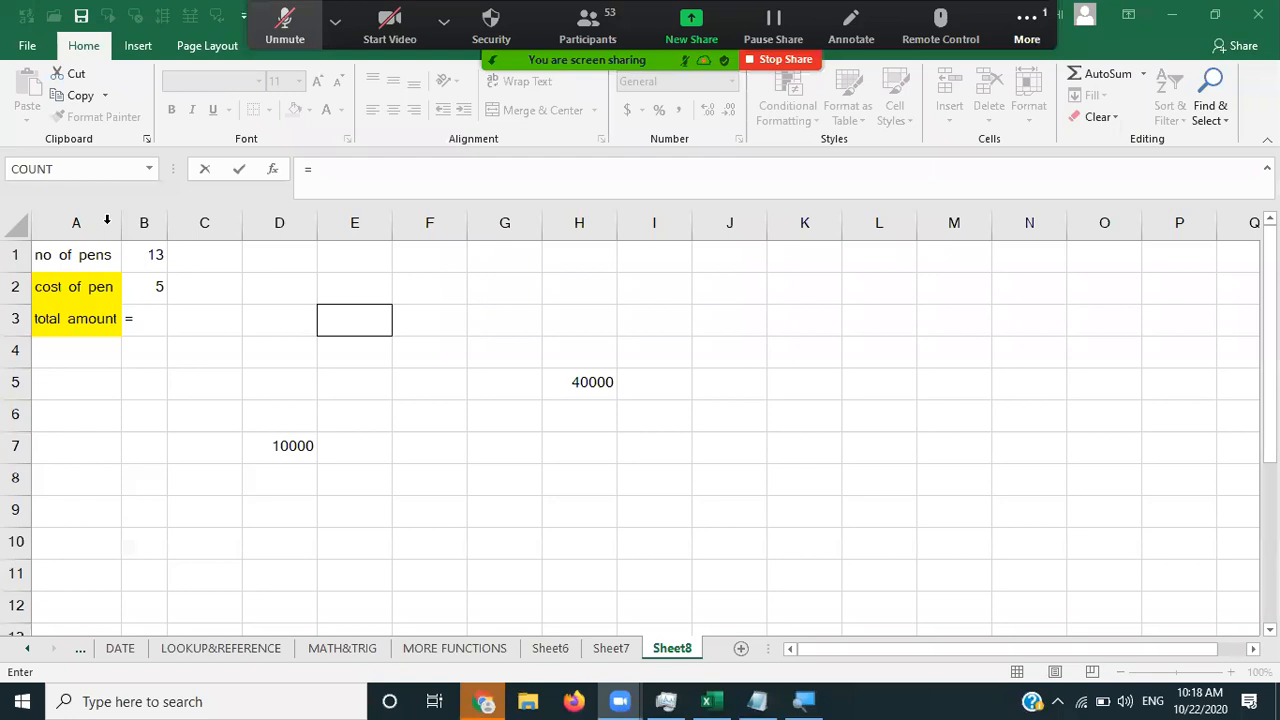
# - Complete B3 as =B1*B2 so the total amount shows 65
pyautogui.hotkey('alt', 'a')
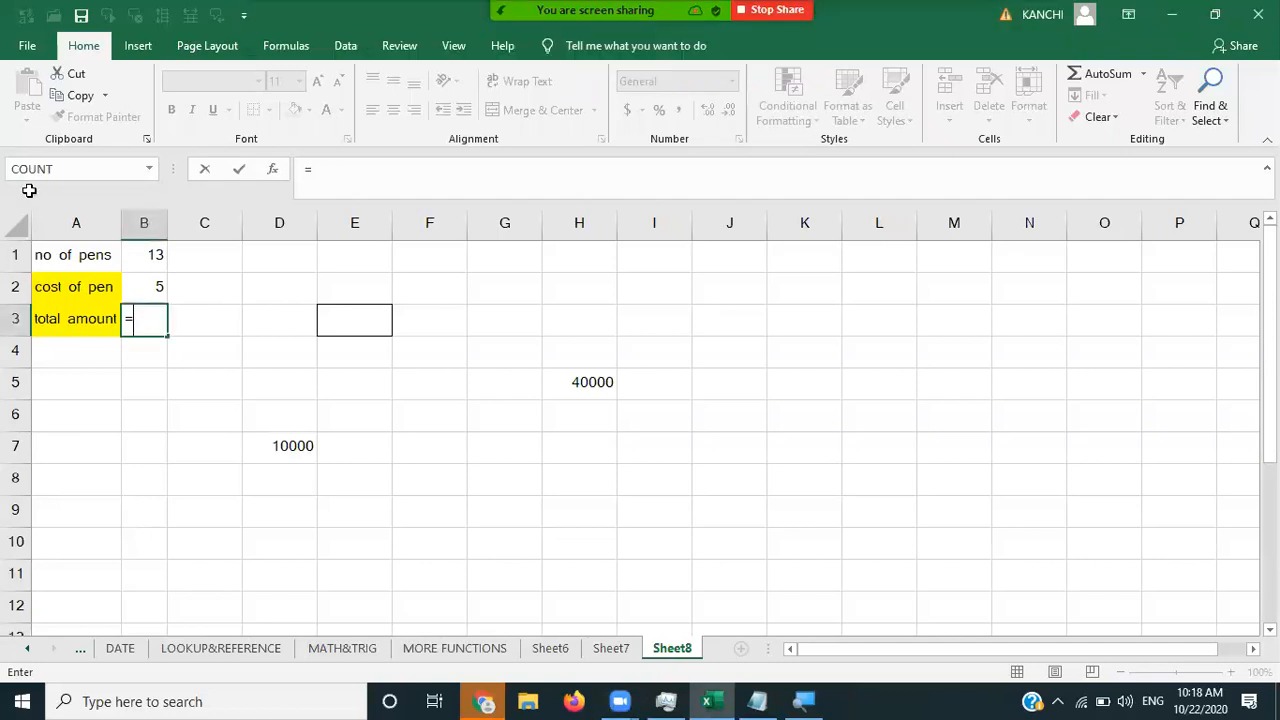
pyautogui.click(148, 257)
pyautogui.write('*')
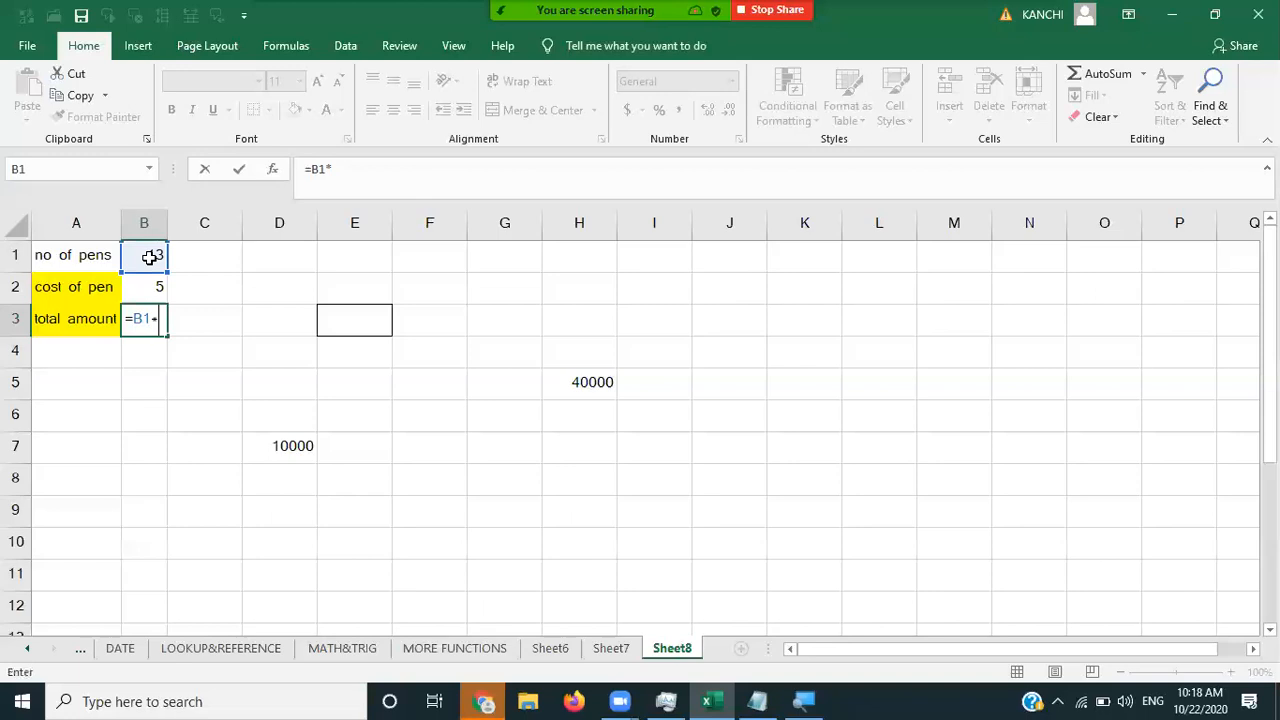
pyautogui.click(148, 288)
pyautogui.press('Return')
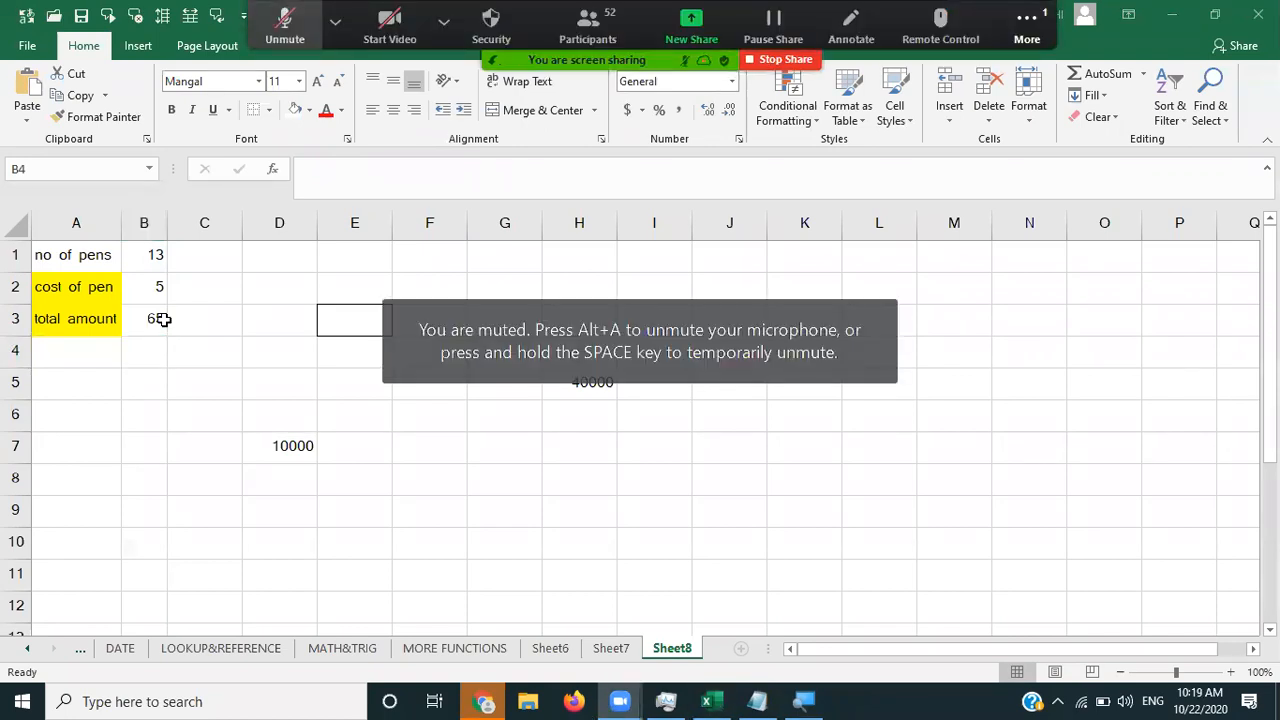
pyautogui.hotkey('alt', 'a')
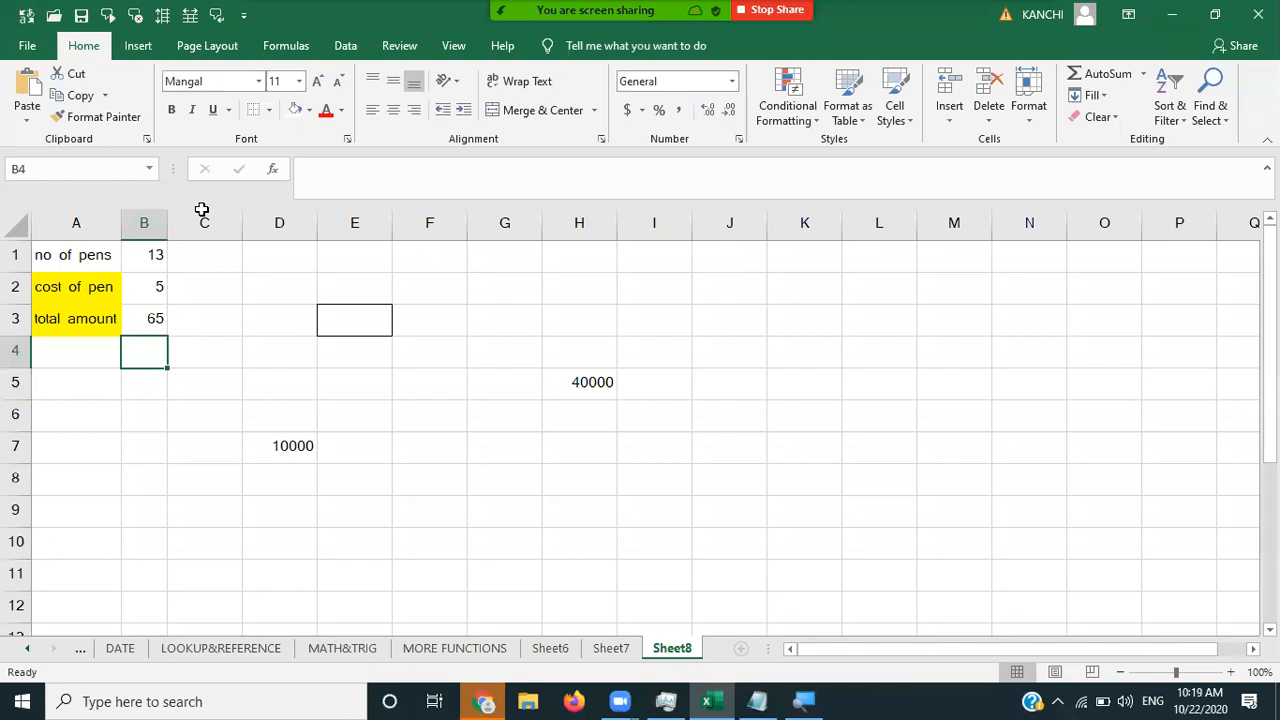
# - Check B3's total formula and try a cost of pen of 20
pyautogui.click(155, 318)
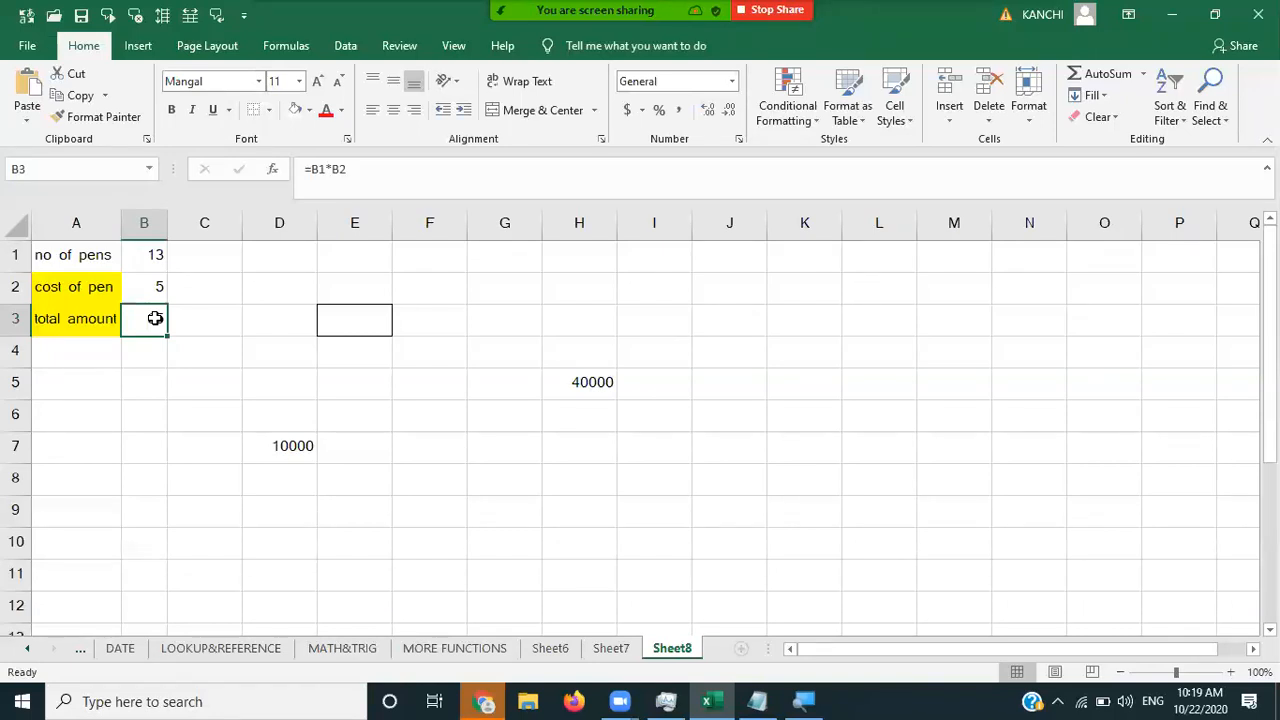
pyautogui.click(168, 406)
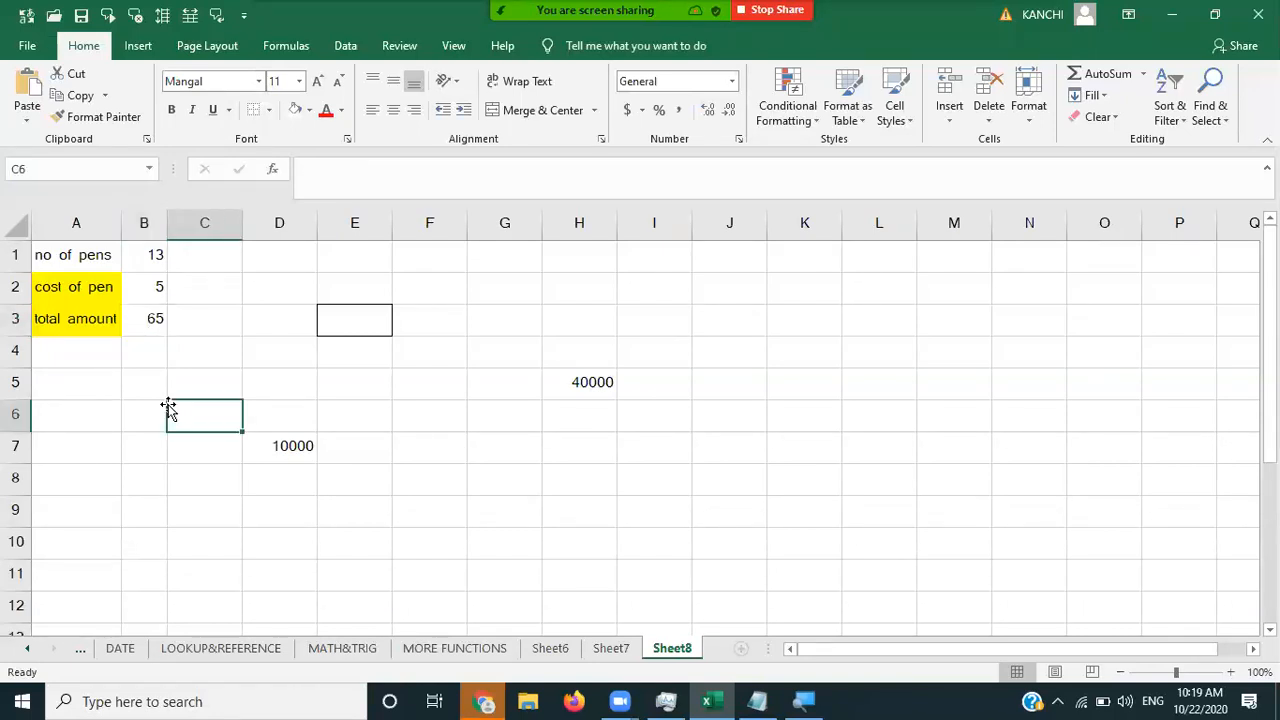
pyautogui.click(218, 328)
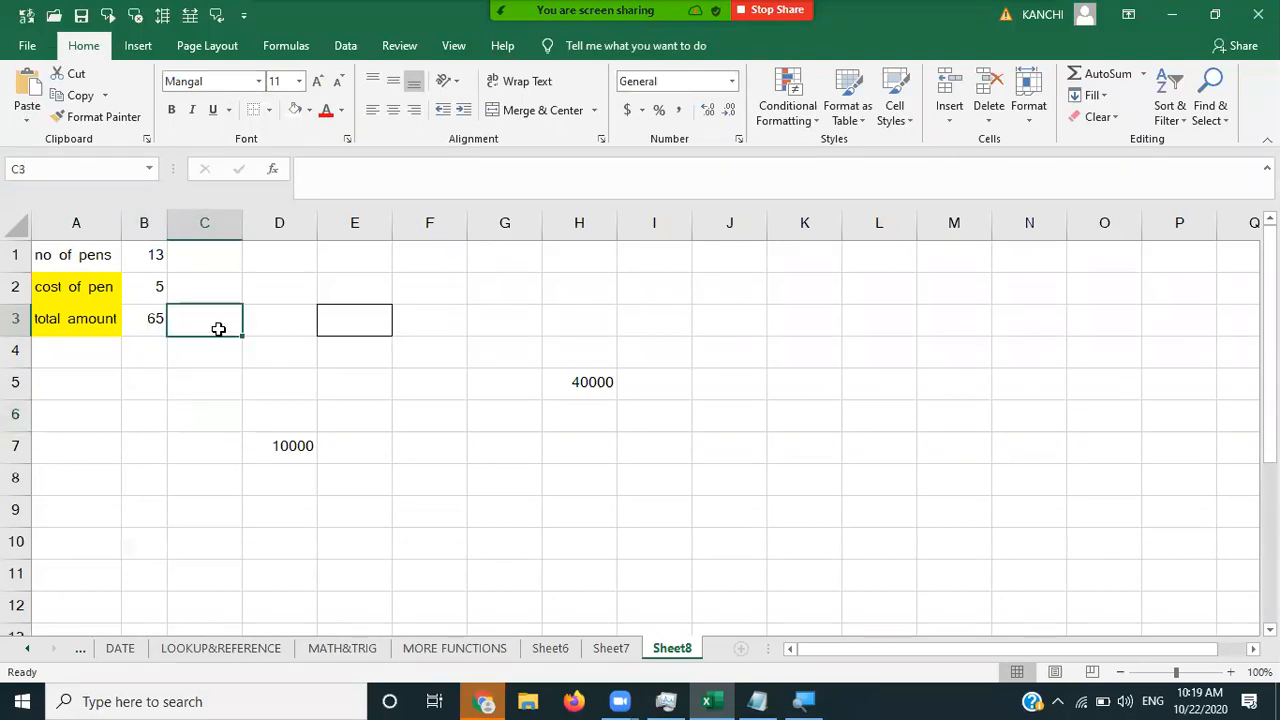
pyautogui.click(151, 288)
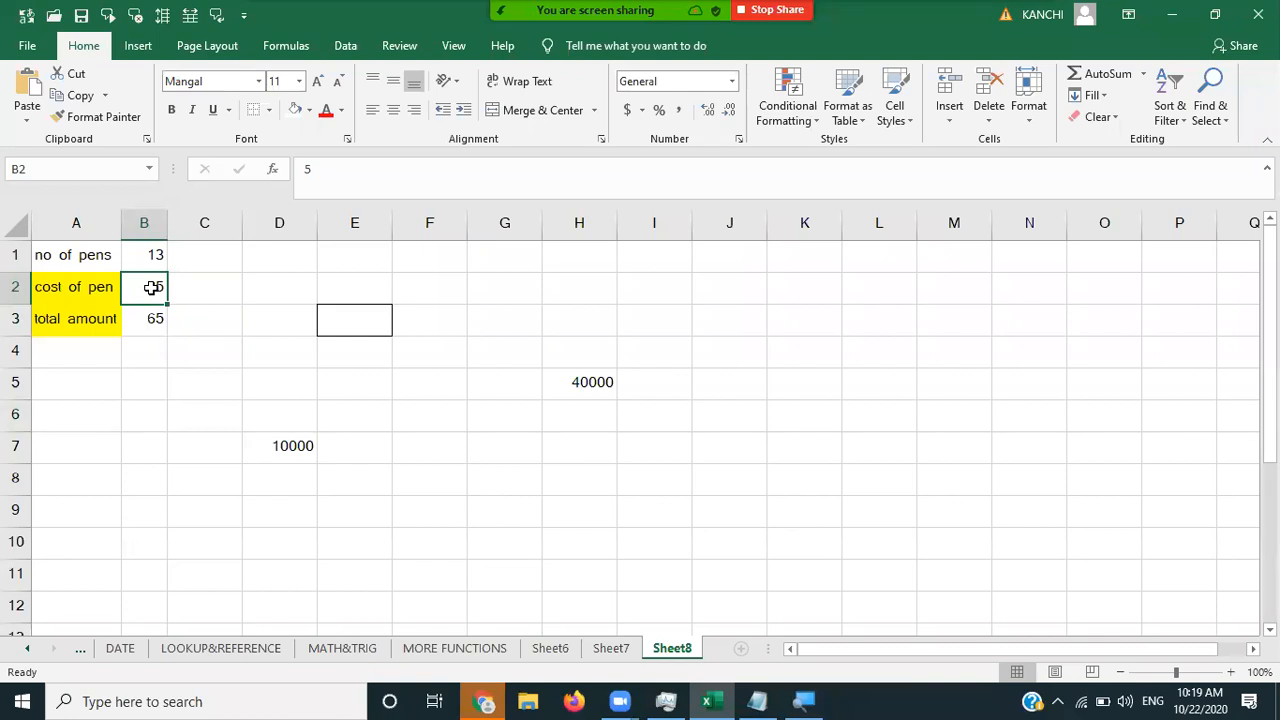
pyautogui.click(149, 320)
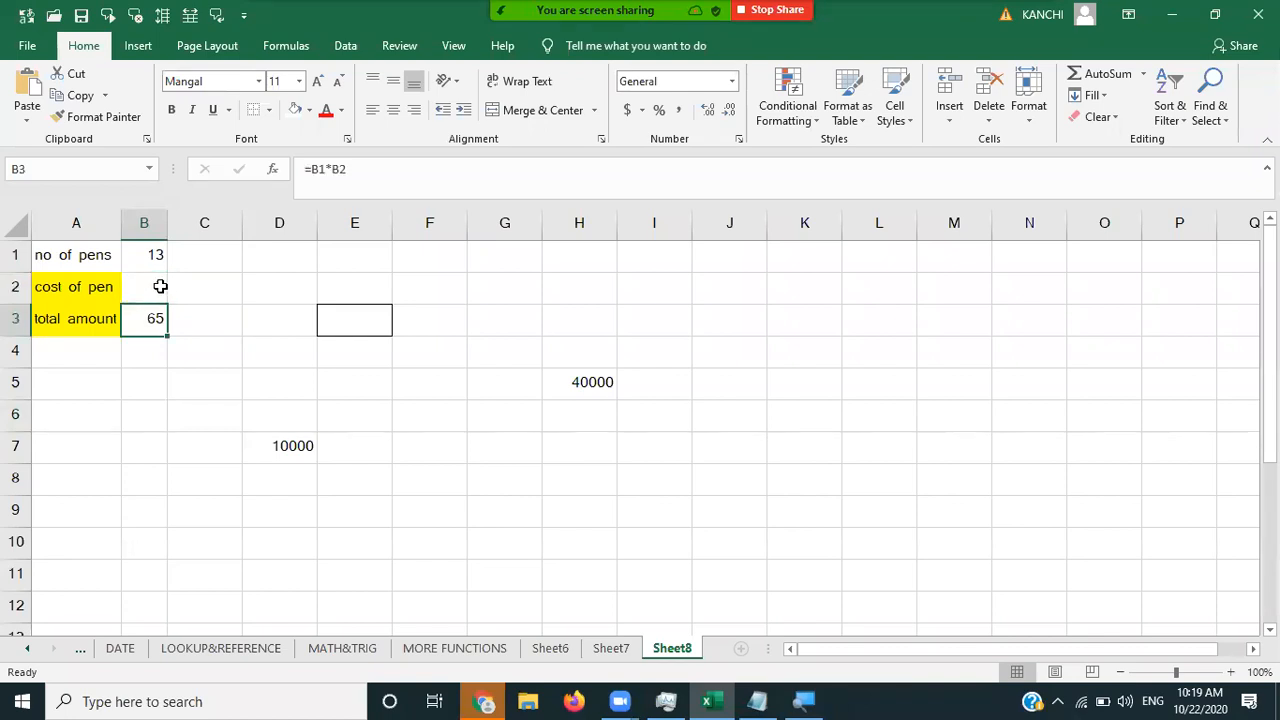
pyautogui.click(160, 287)
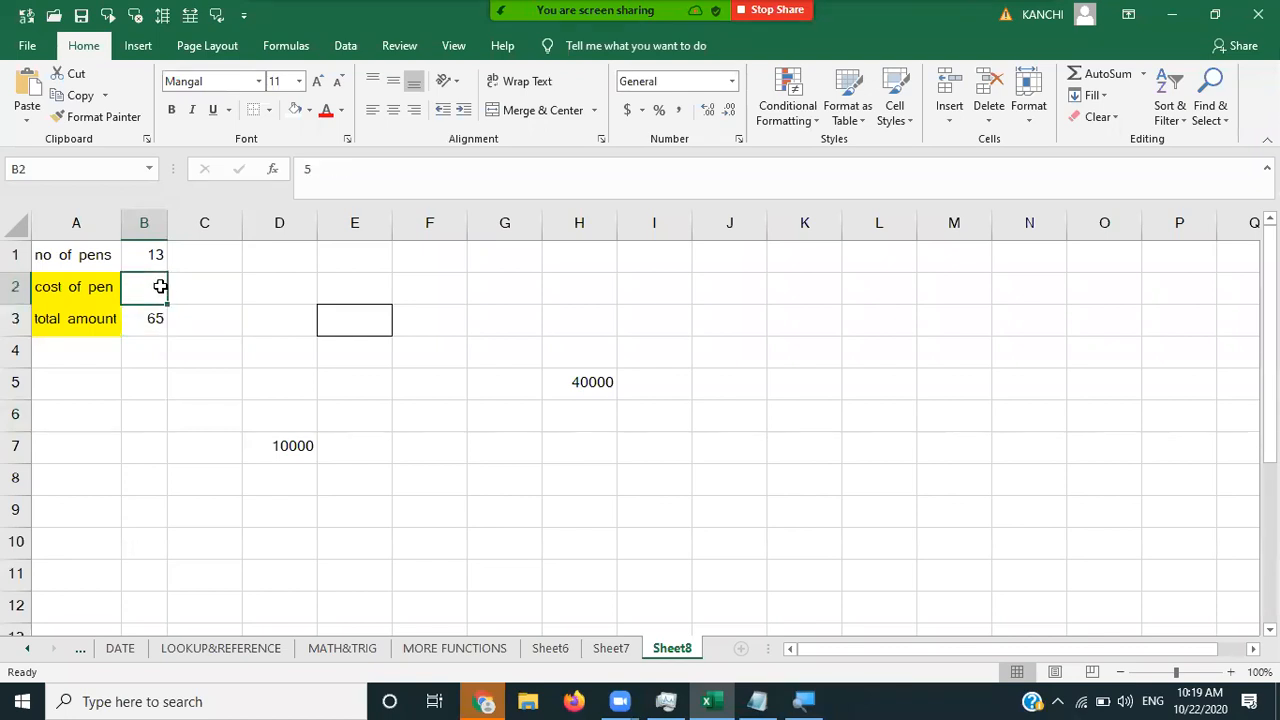
pyautogui.write('20')
pyautogui.press('Tab')
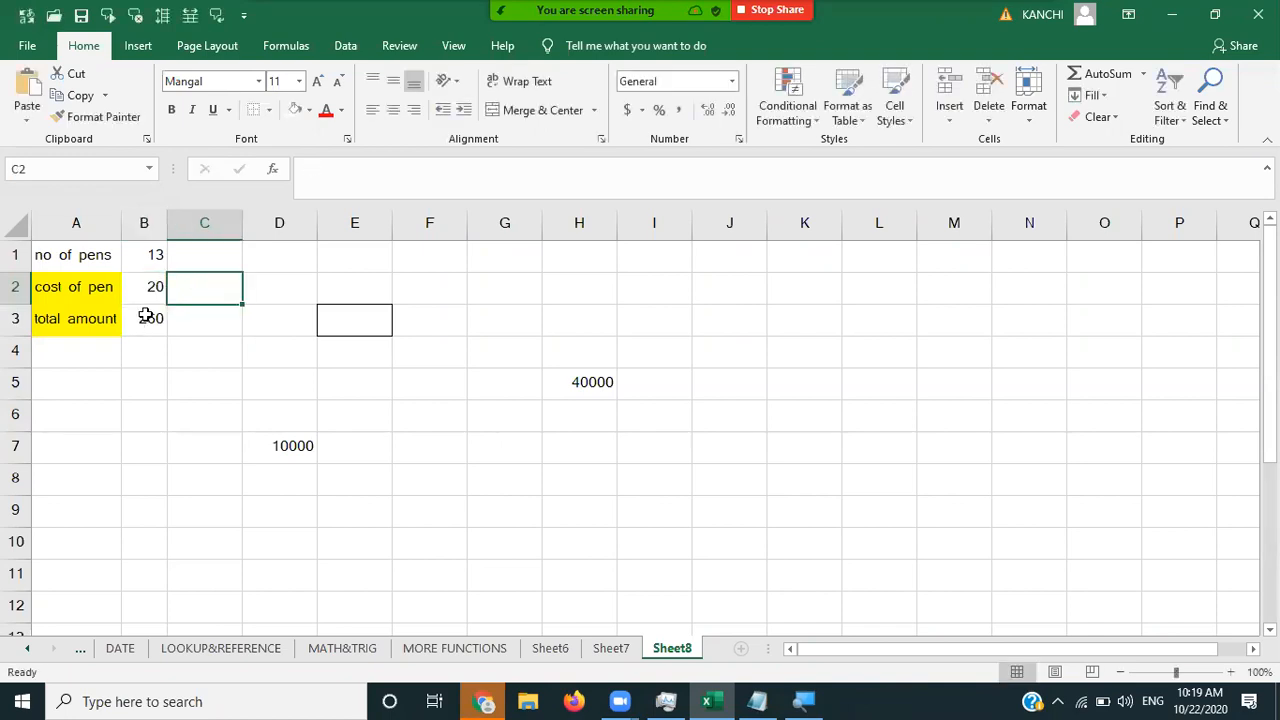
# - Set the cost of pen to 100 and pens to 20, giving a 2000 total
pyautogui.click(146, 316)
pyautogui.click(153, 285)
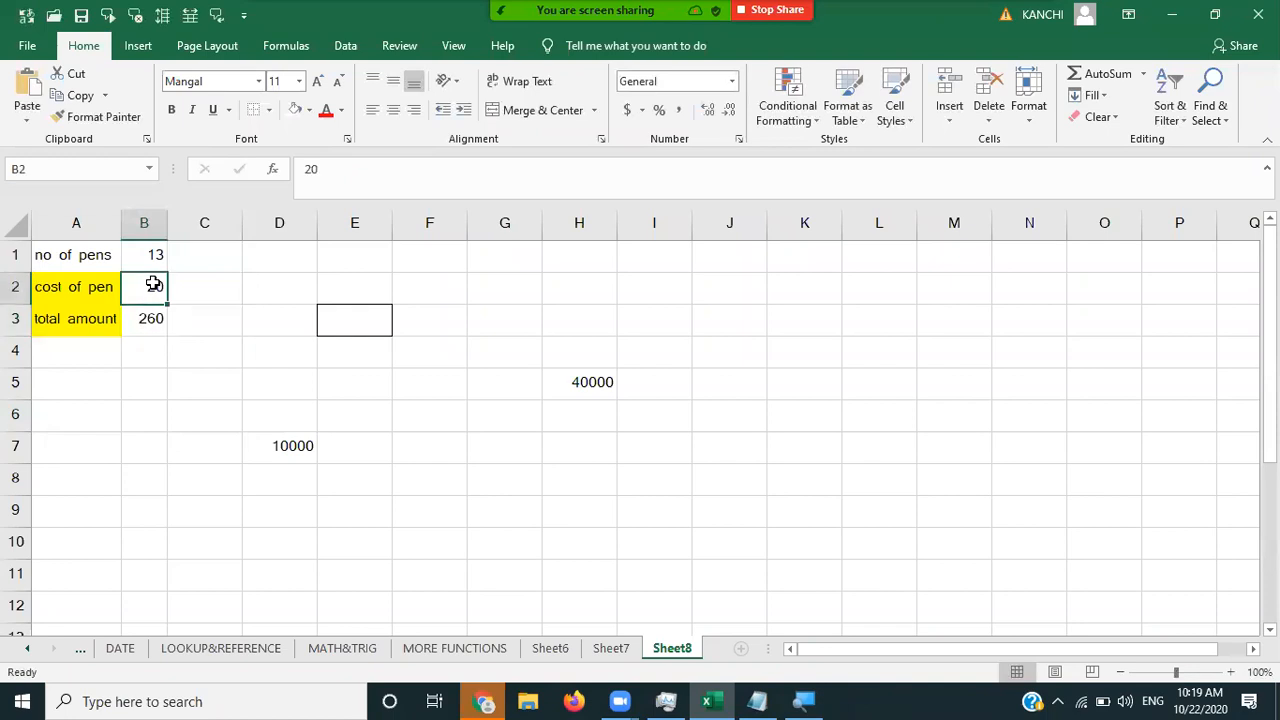
pyautogui.write('100')
pyautogui.press('Tab')
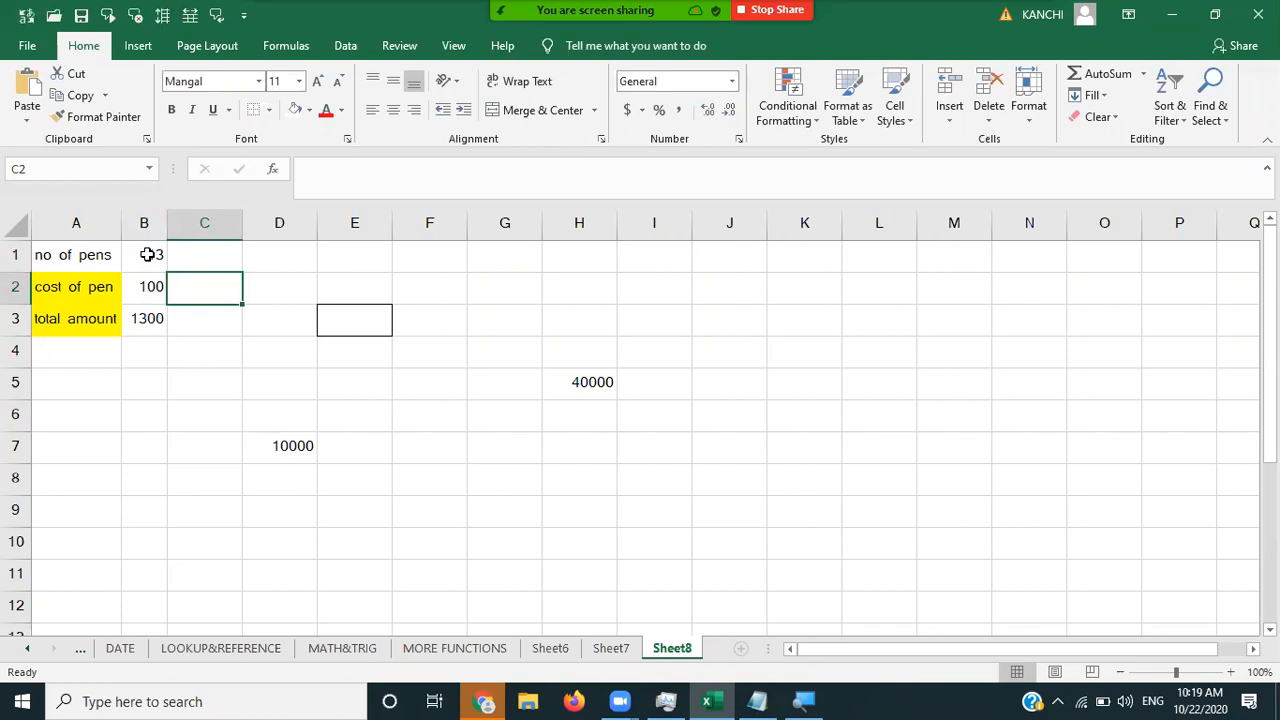
pyautogui.click(147, 254)
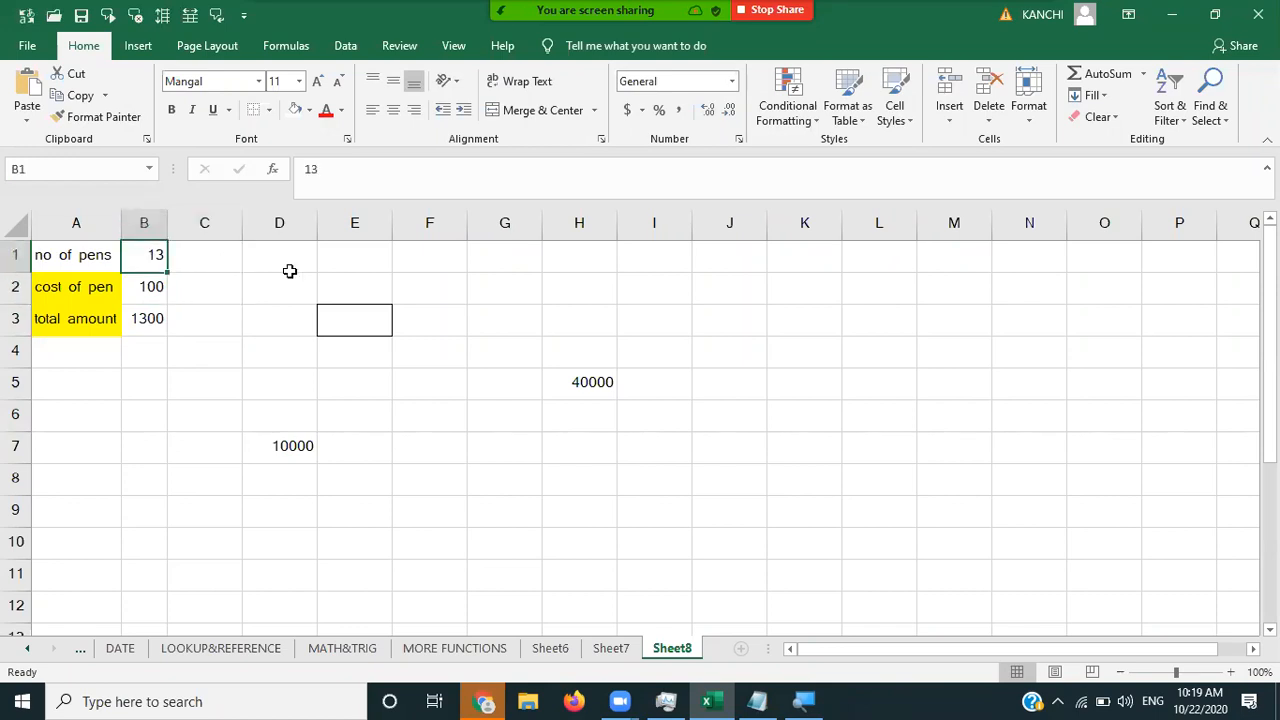
pyautogui.write('20')
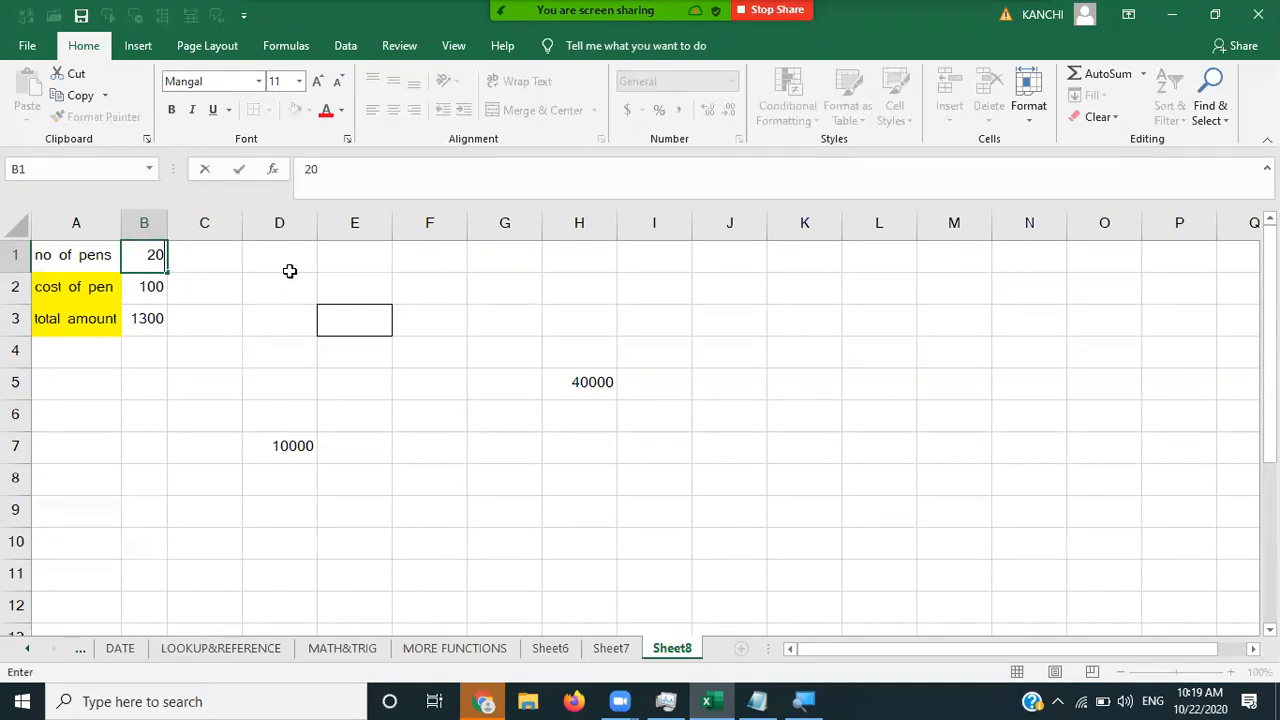
pyautogui.press('Tab')
pyautogui.press('Left')
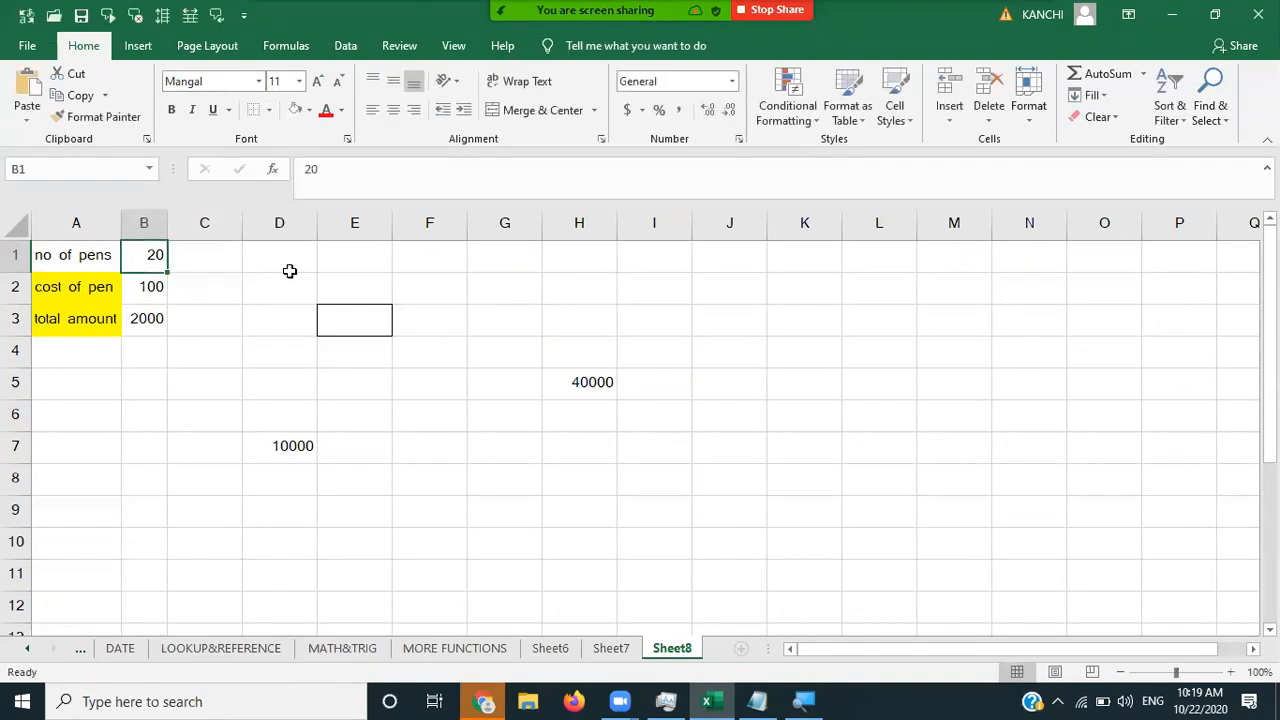
pyautogui.press('Down')
pyautogui.press('Down')
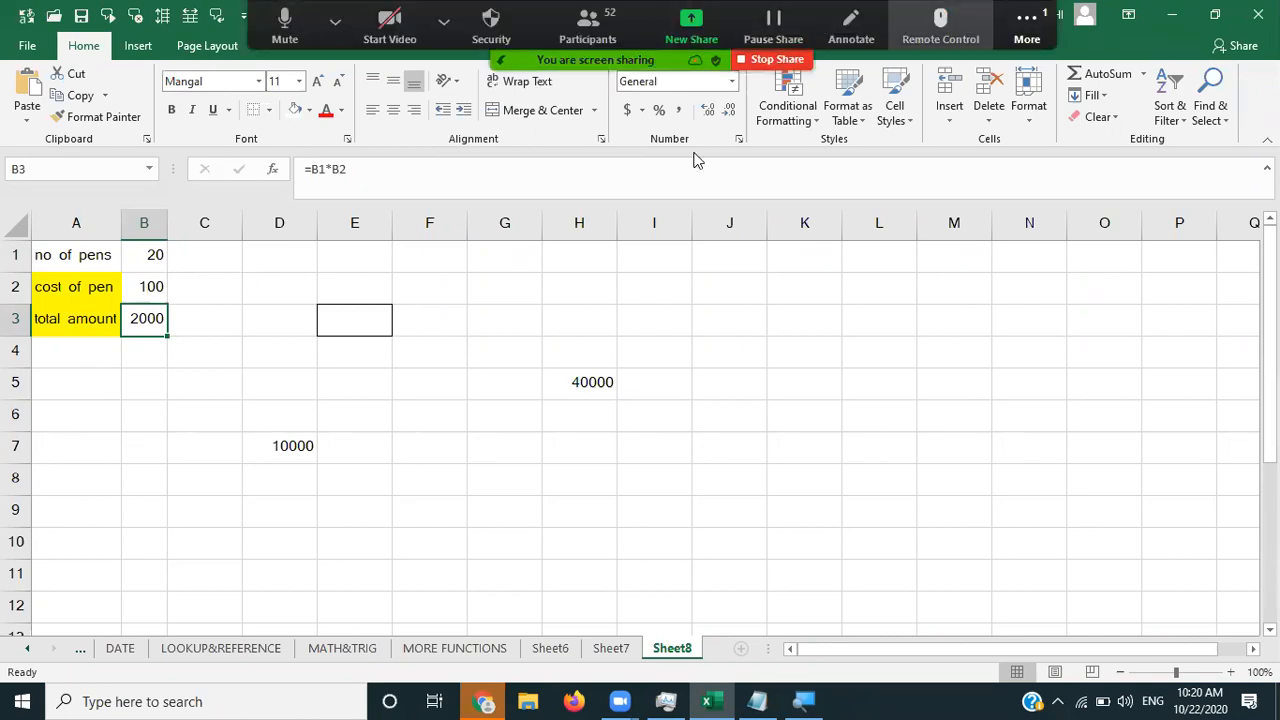
# - Switch to the Data tab to reach the What-If Analysis tools
pyautogui.click(346, 46)
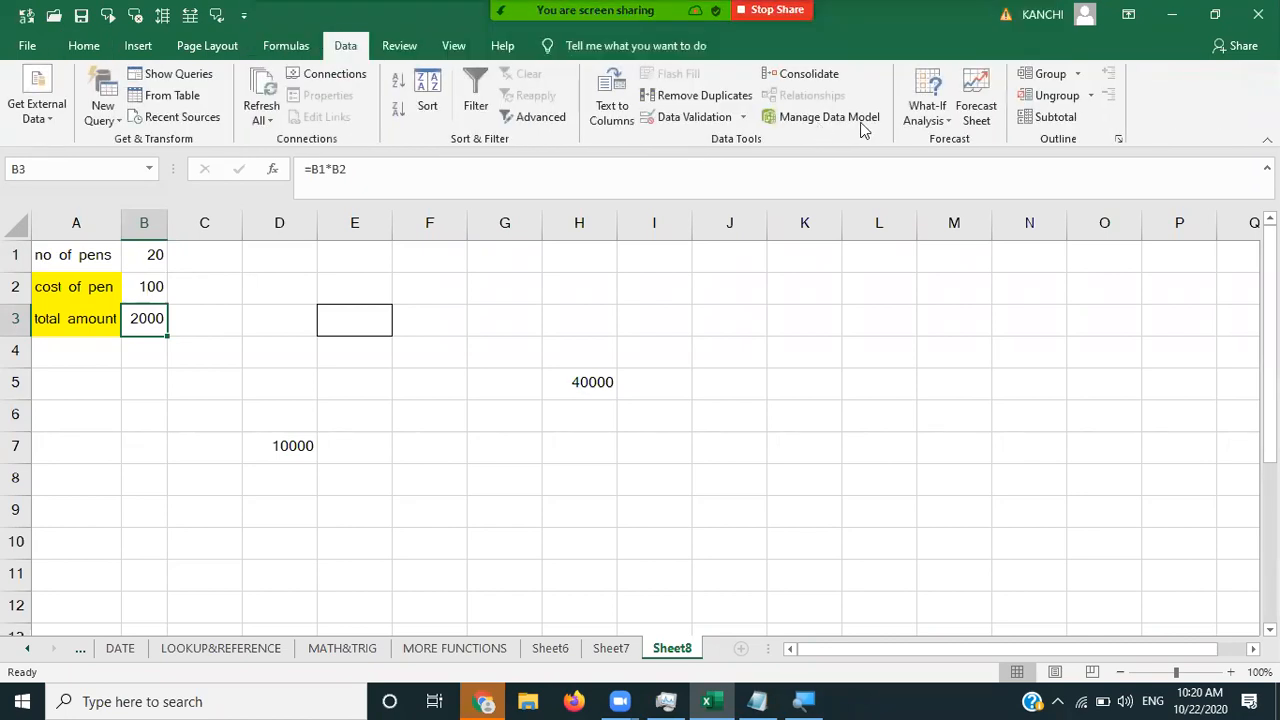
# - Goal Seek B3 to 3000 by changing B2, making the cost of pen 150
pyautogui.click(948, 118)
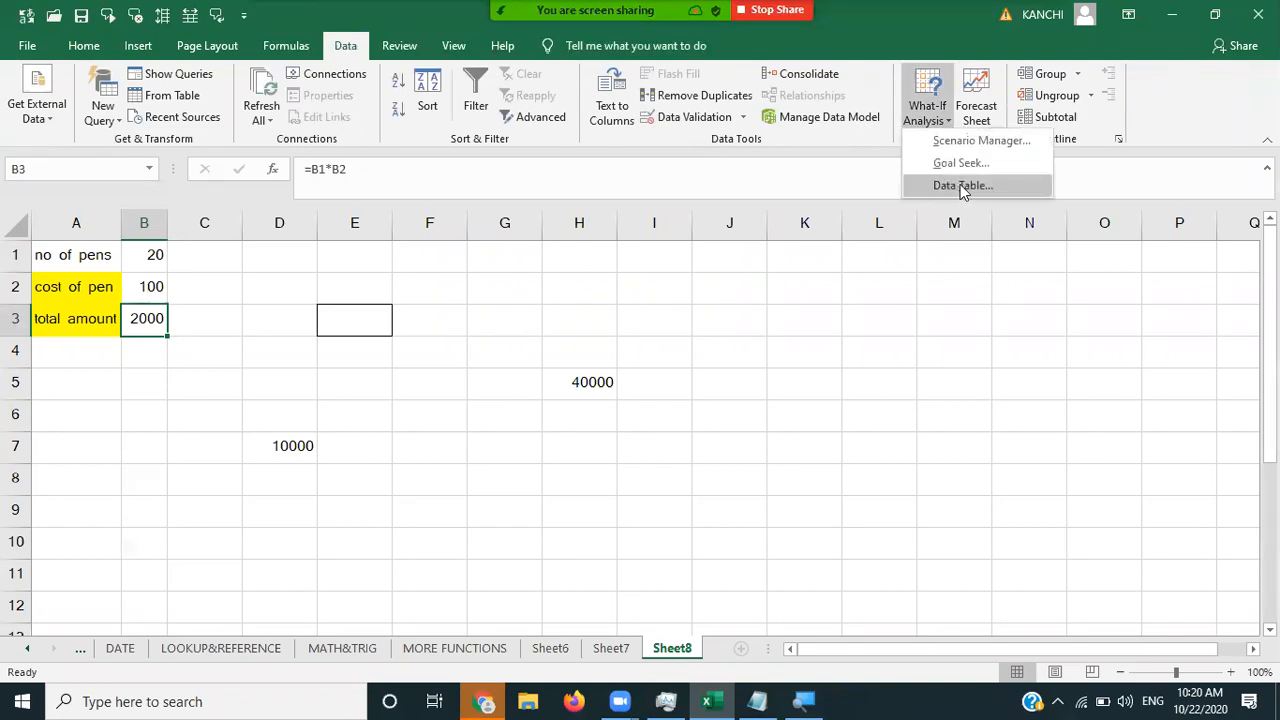
pyautogui.click(960, 166)
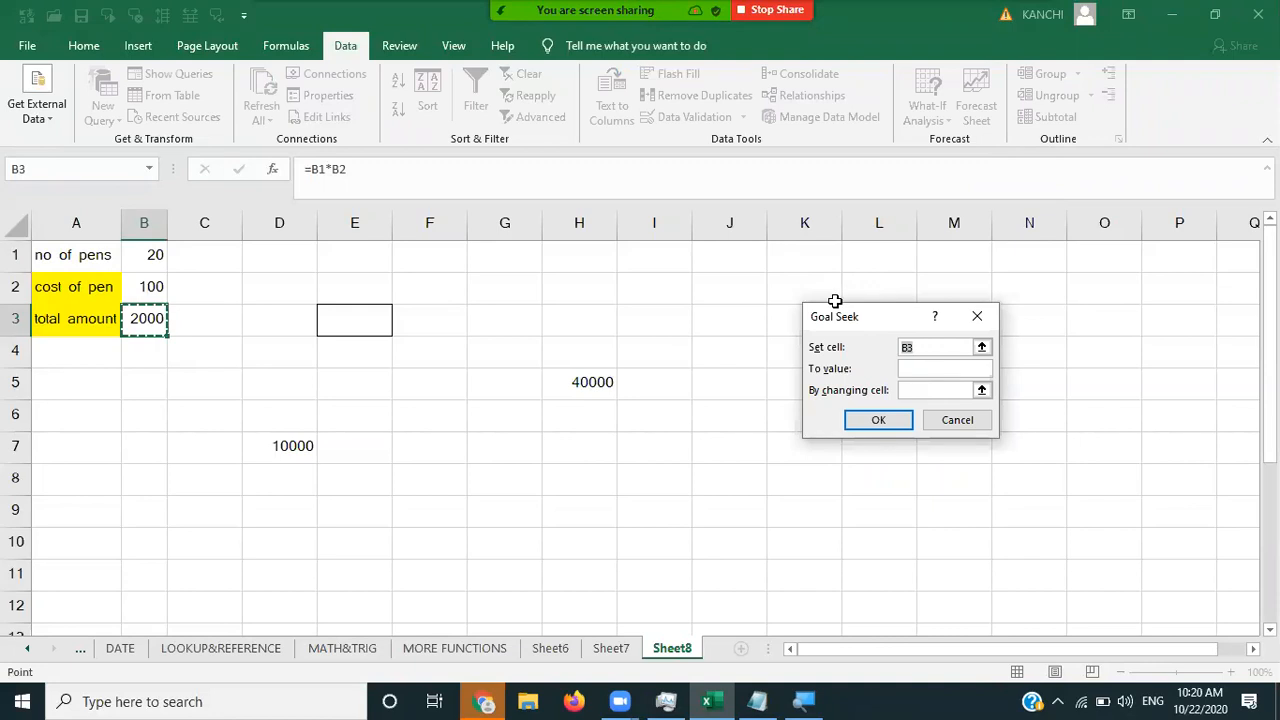
pyautogui.moveTo(835, 301); pyautogui.dragTo(414, 221)
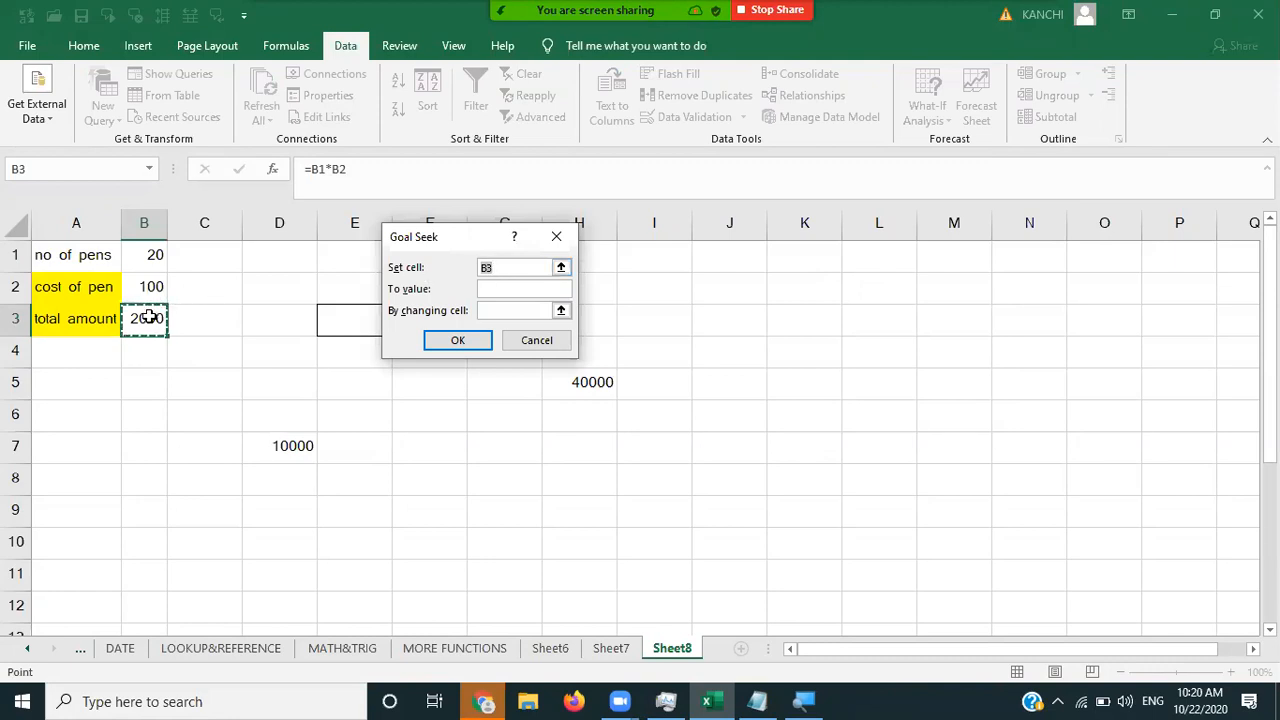
pyautogui.click(491, 289)
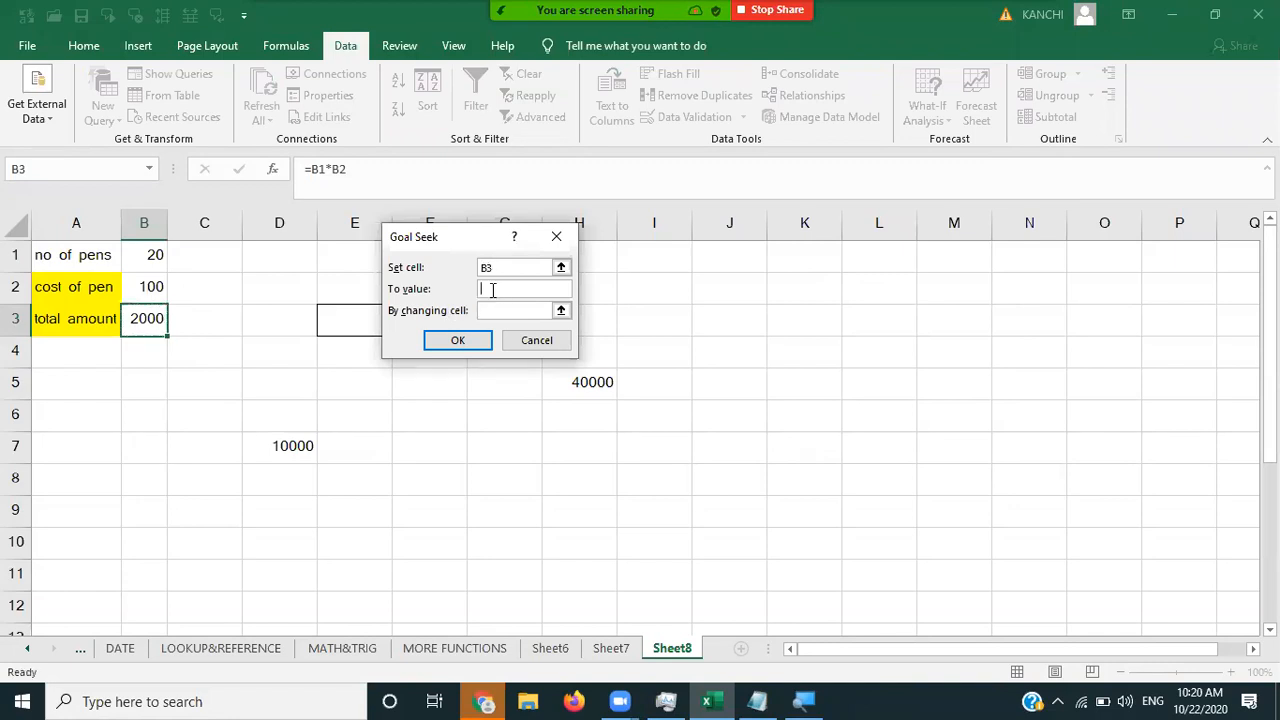
pyautogui.write('3000')
pyautogui.click(507, 309)
pyautogui.click(150, 286)
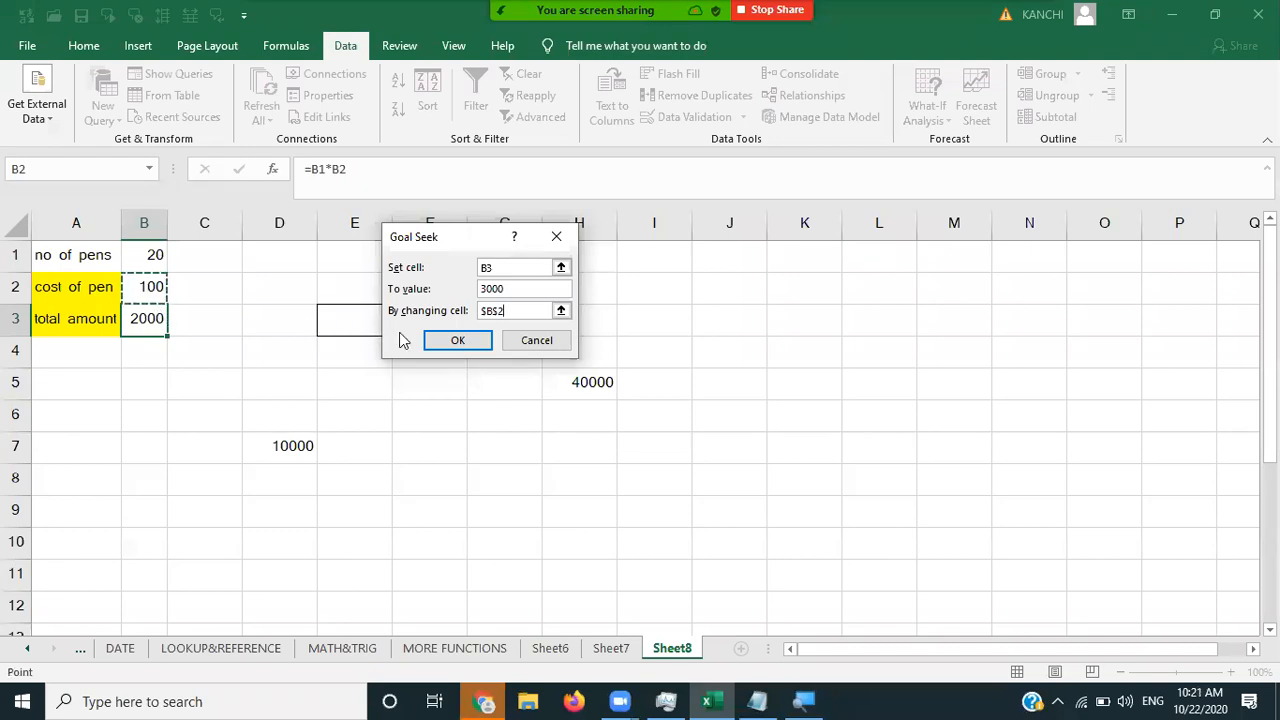
pyautogui.click(446, 342)
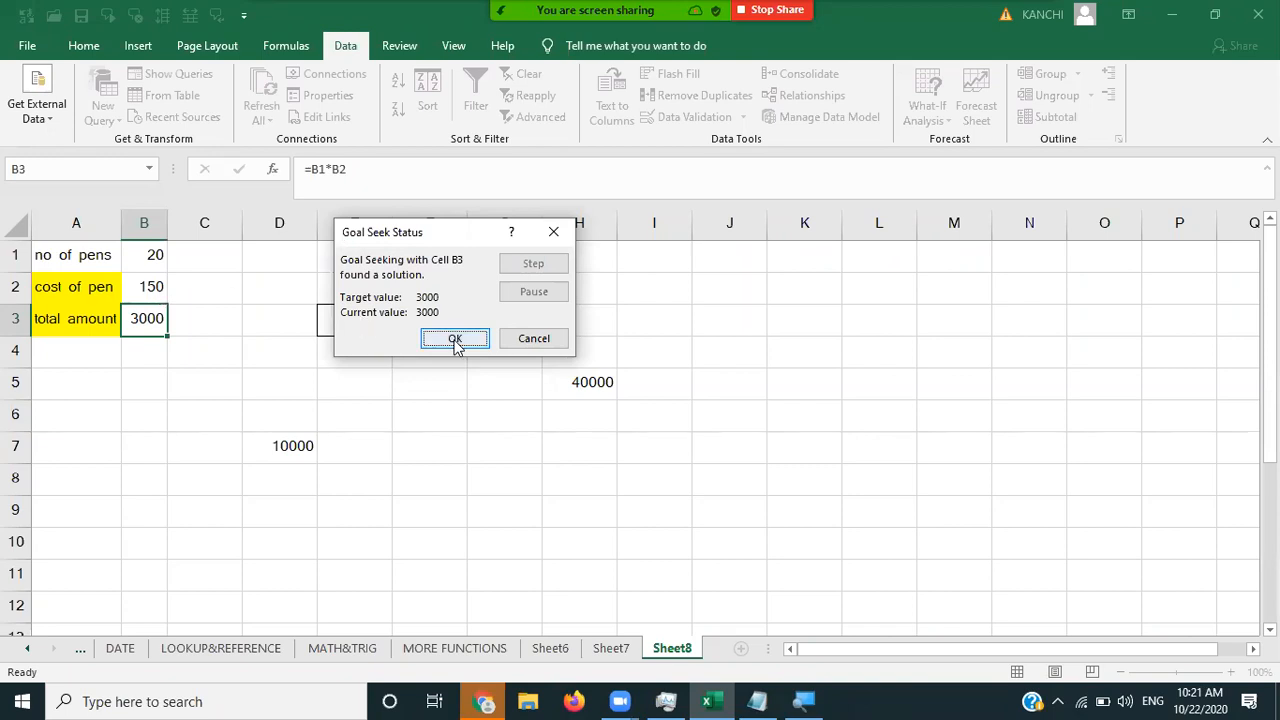
pyautogui.press('Return')
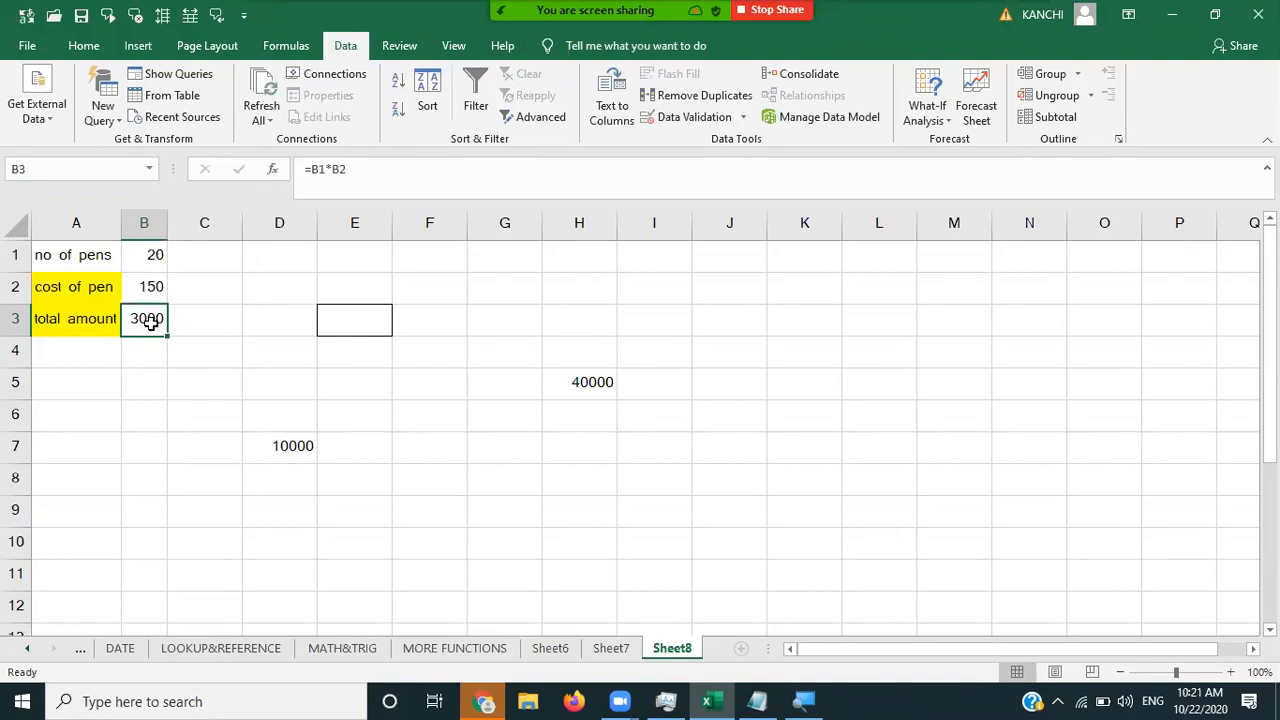
# - Goal Seek B3 to 100000 by changing the number of pens in B1
pyautogui.click(940, 118)
pyautogui.click(955, 163)
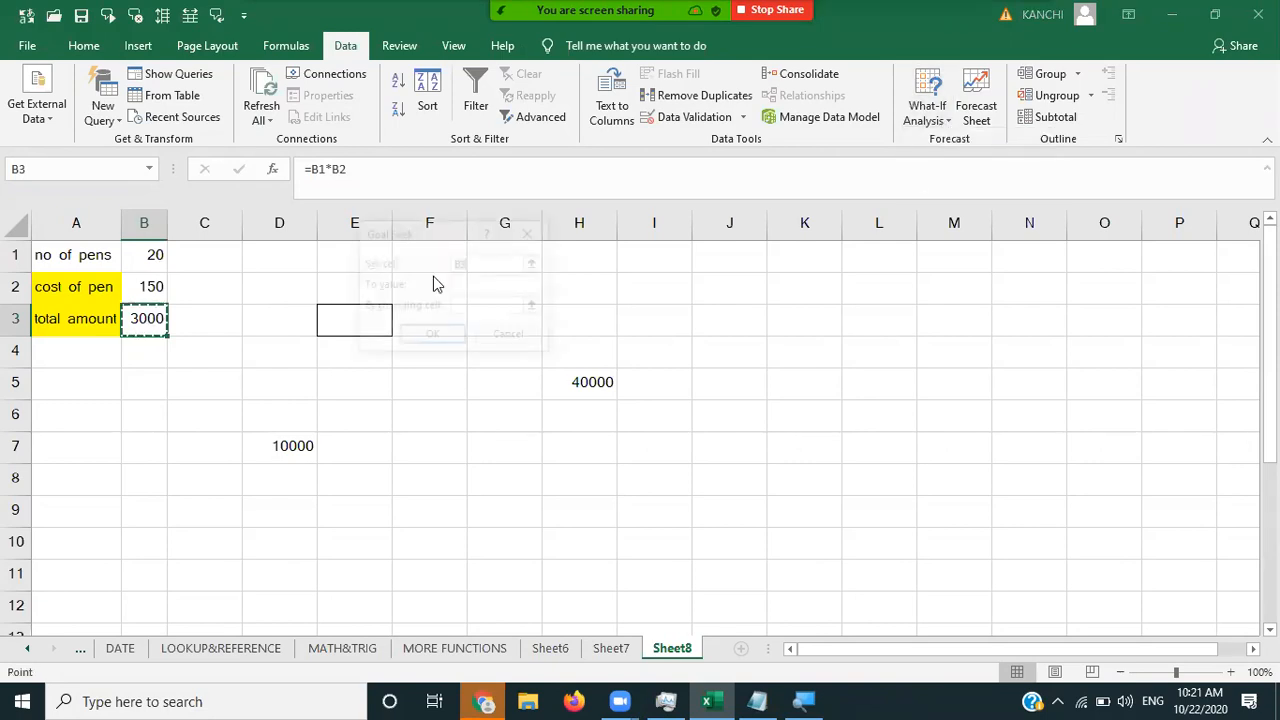
pyautogui.click(474, 284)
pyautogui.write('100000')
pyautogui.click(481, 305)
pyautogui.click(481, 305)
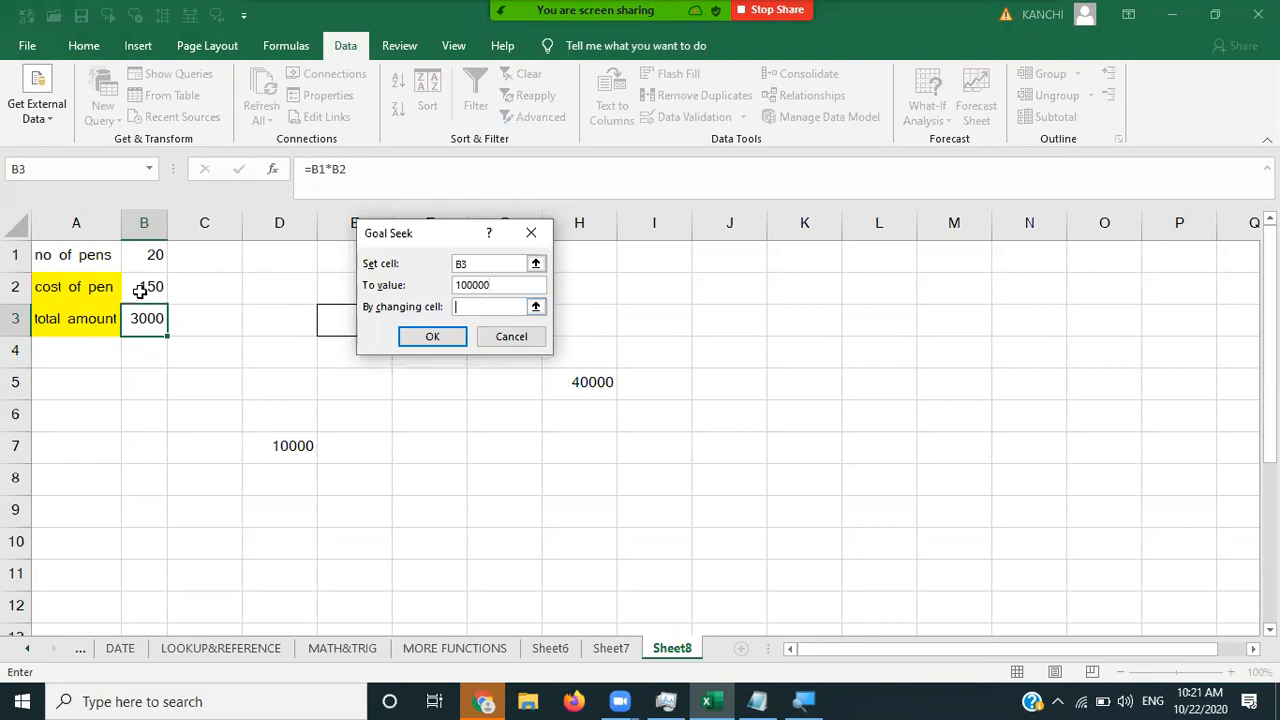
pyautogui.click(151, 257)
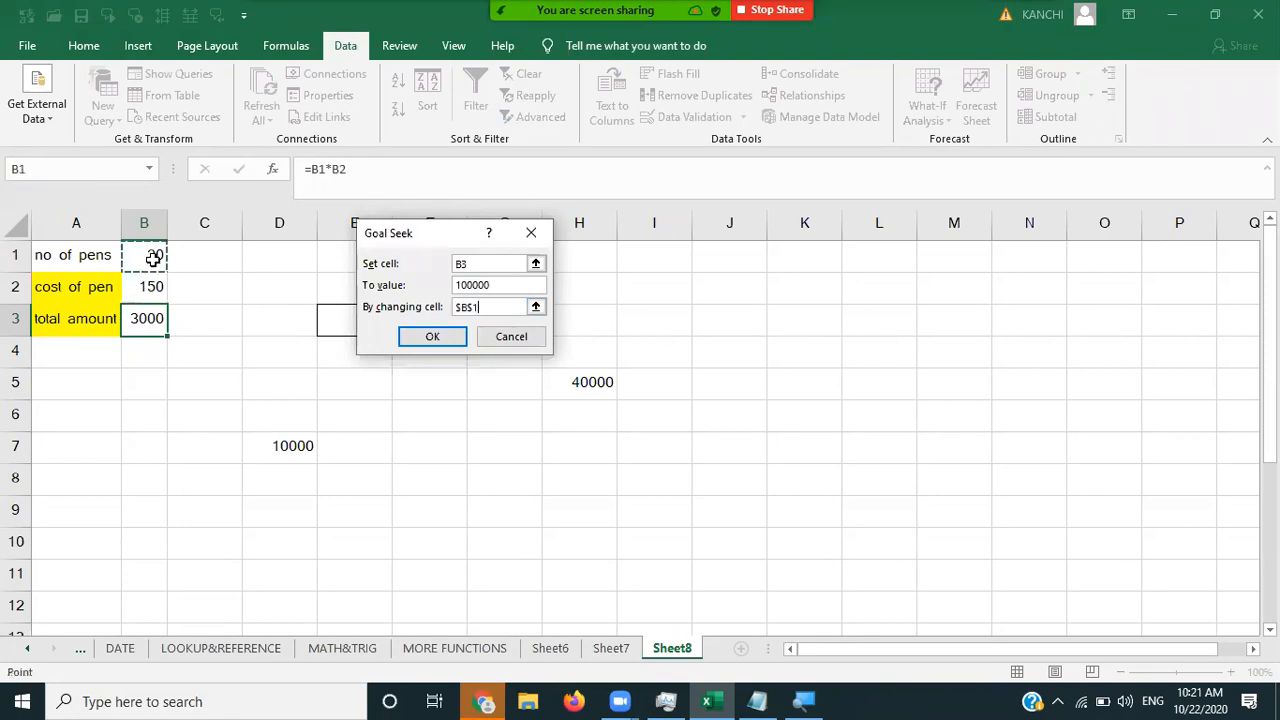
pyautogui.click(432, 338)
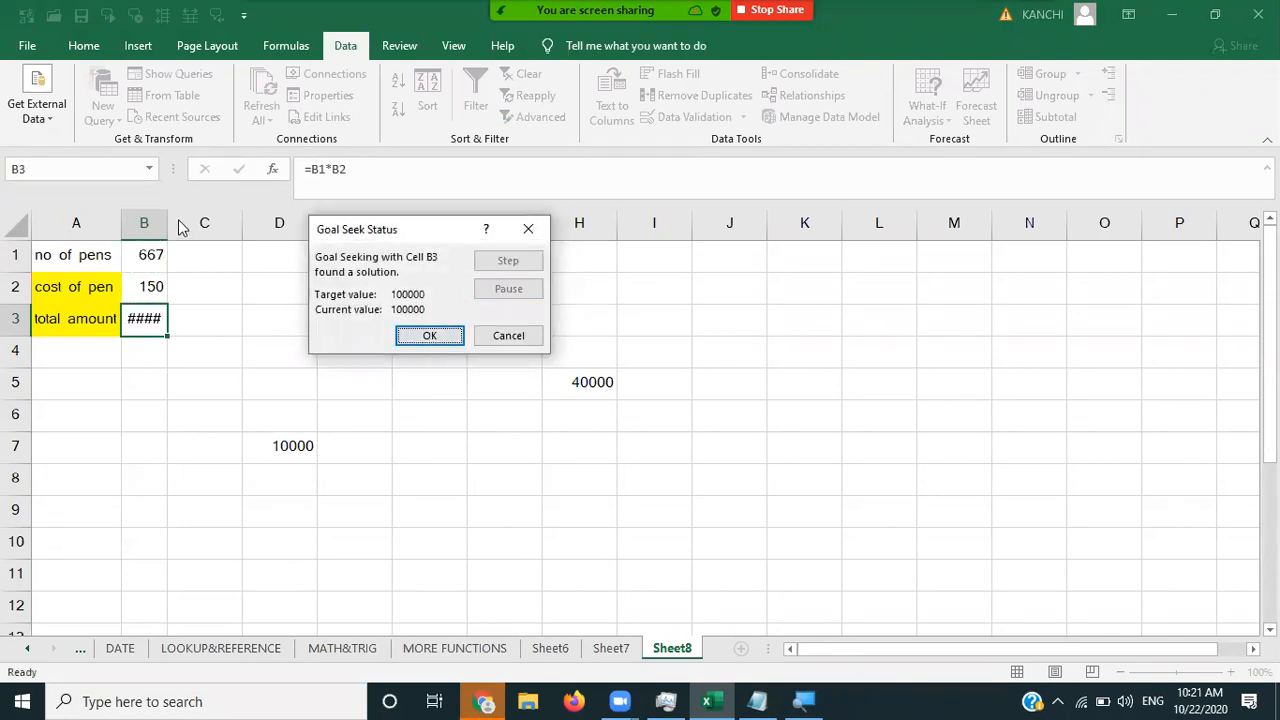
pyautogui.click(430, 336)
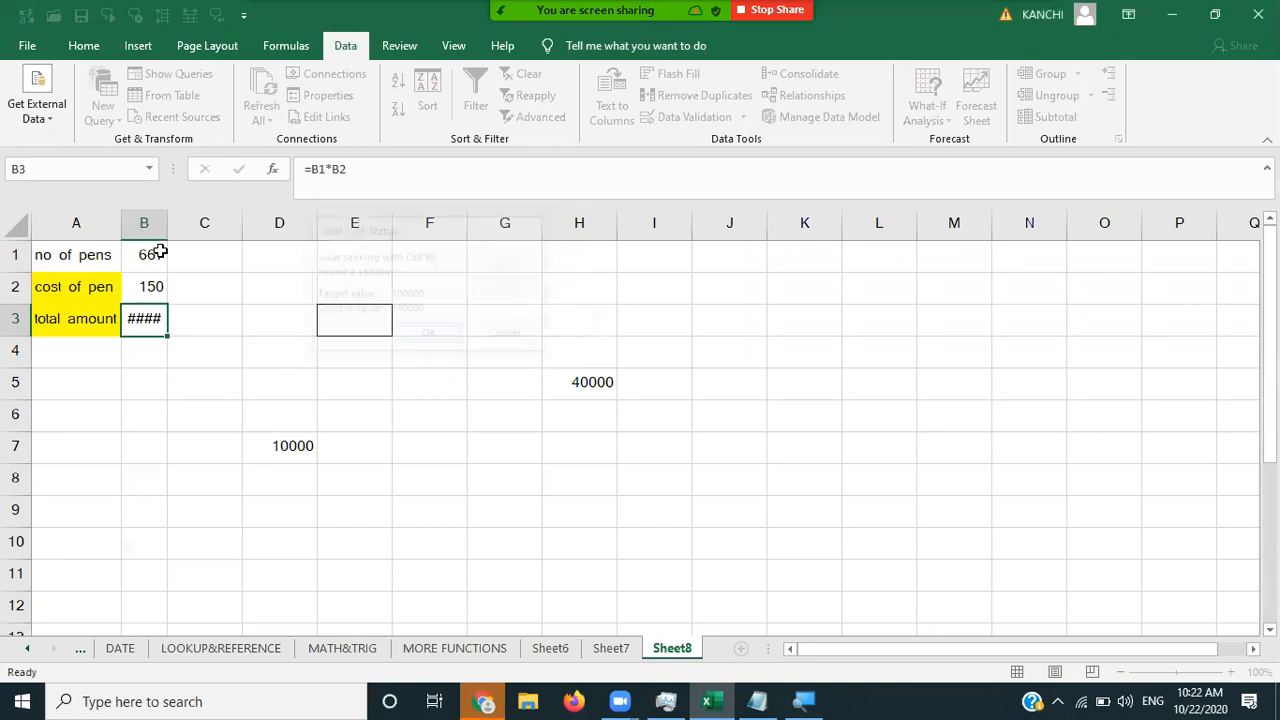
# - Autofit column B so 666.6666667 and 100000 display fully, then review the values
pyautogui.doubleClick(168, 218)
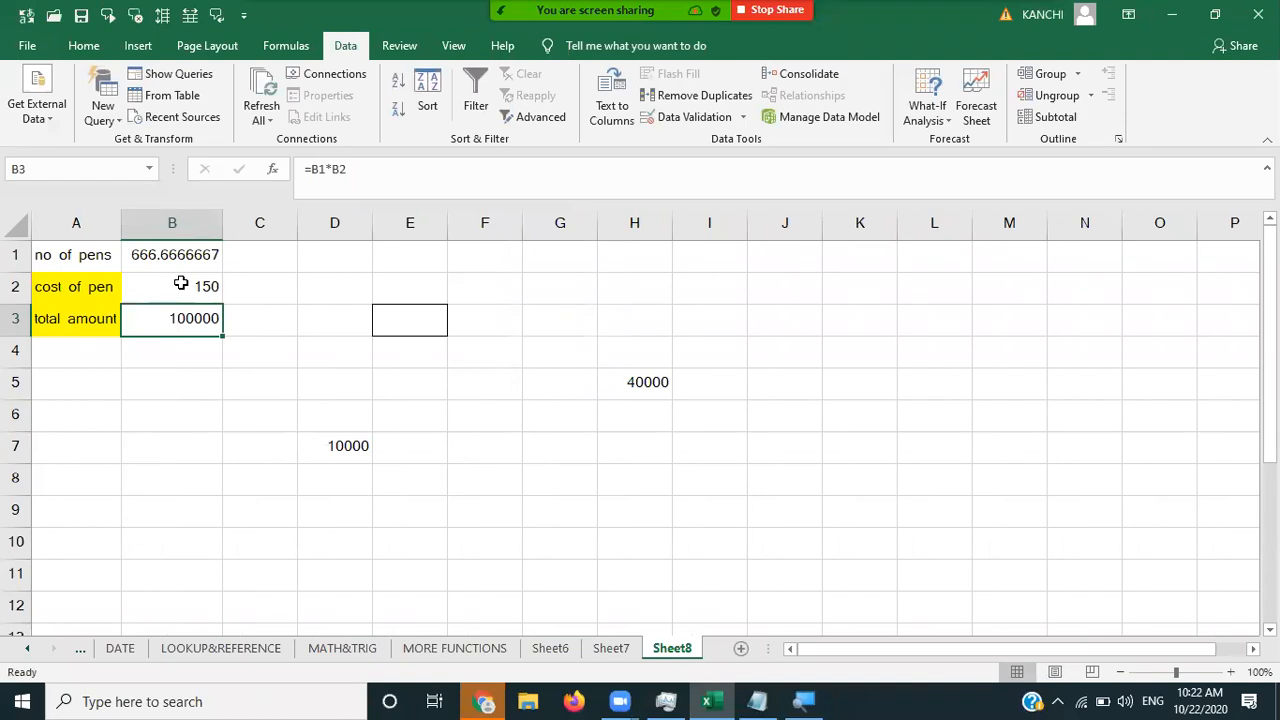
pyautogui.click(181, 284)
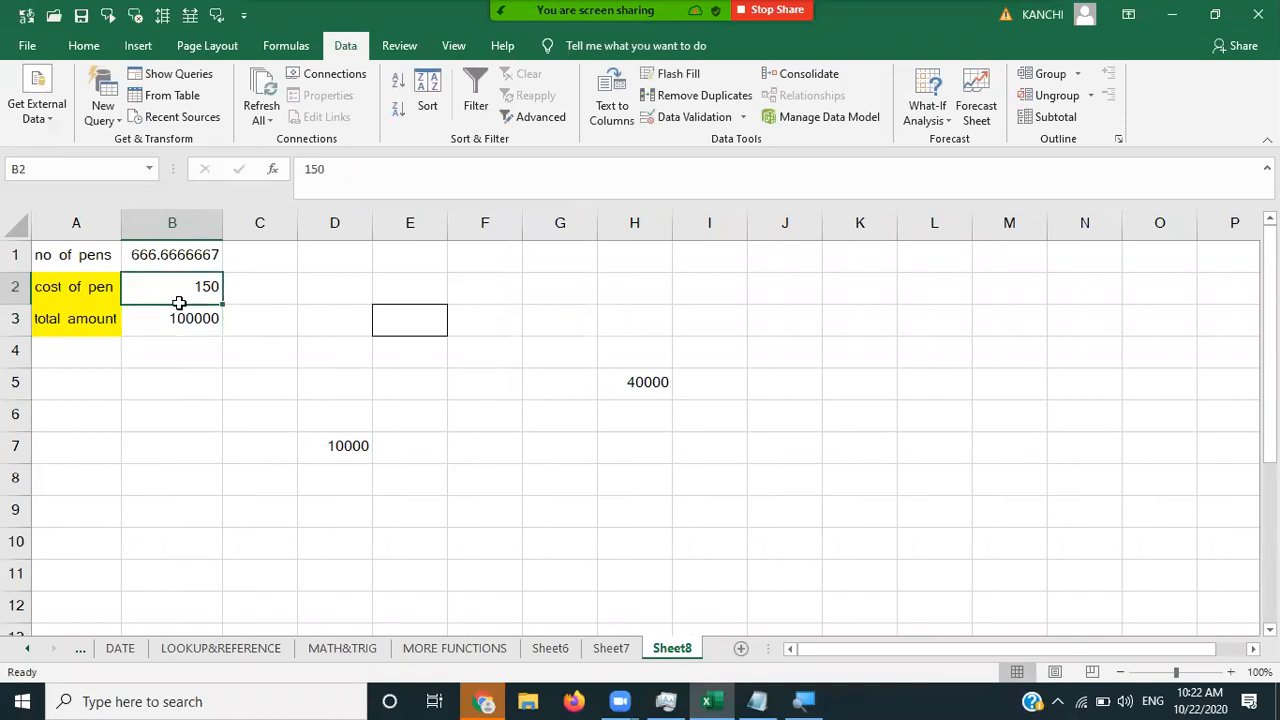
pyautogui.click(180, 312)
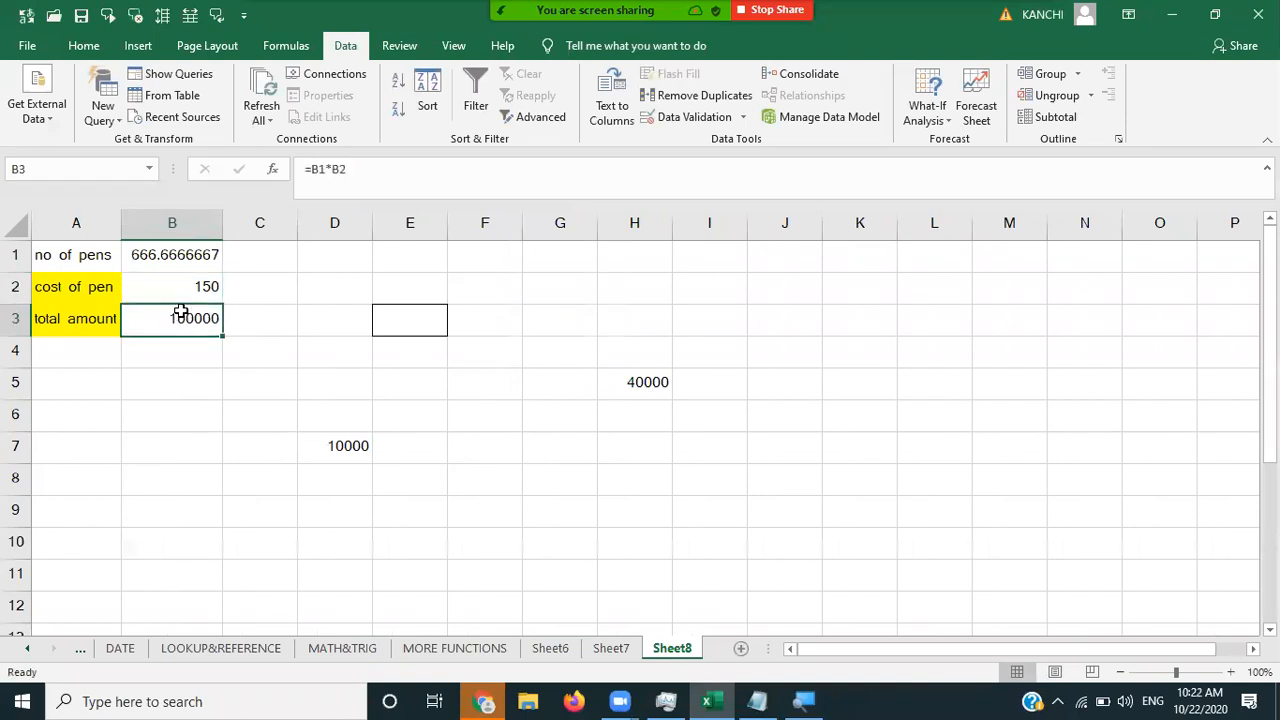
pyautogui.click(150, 258)
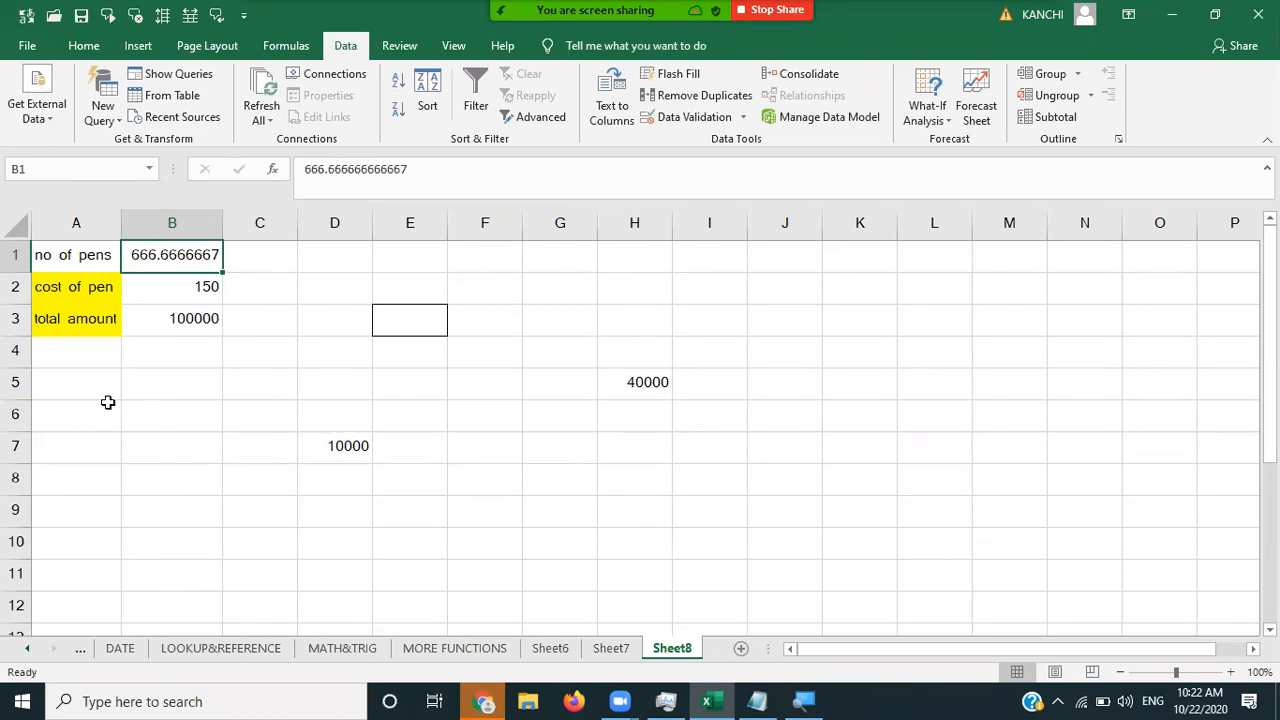
# - Enter amount 50000 in row 5 and intrest 5% in row 6
pyautogui.click(78, 397)
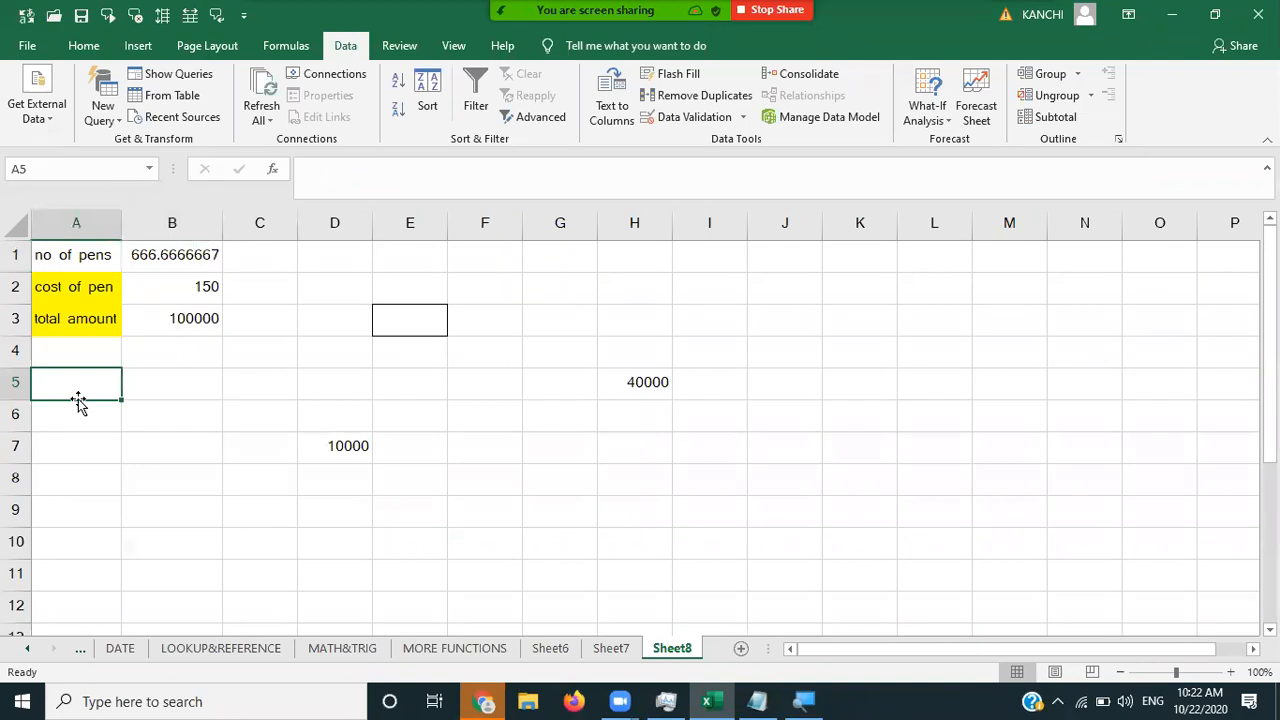
pyautogui.write('loan')
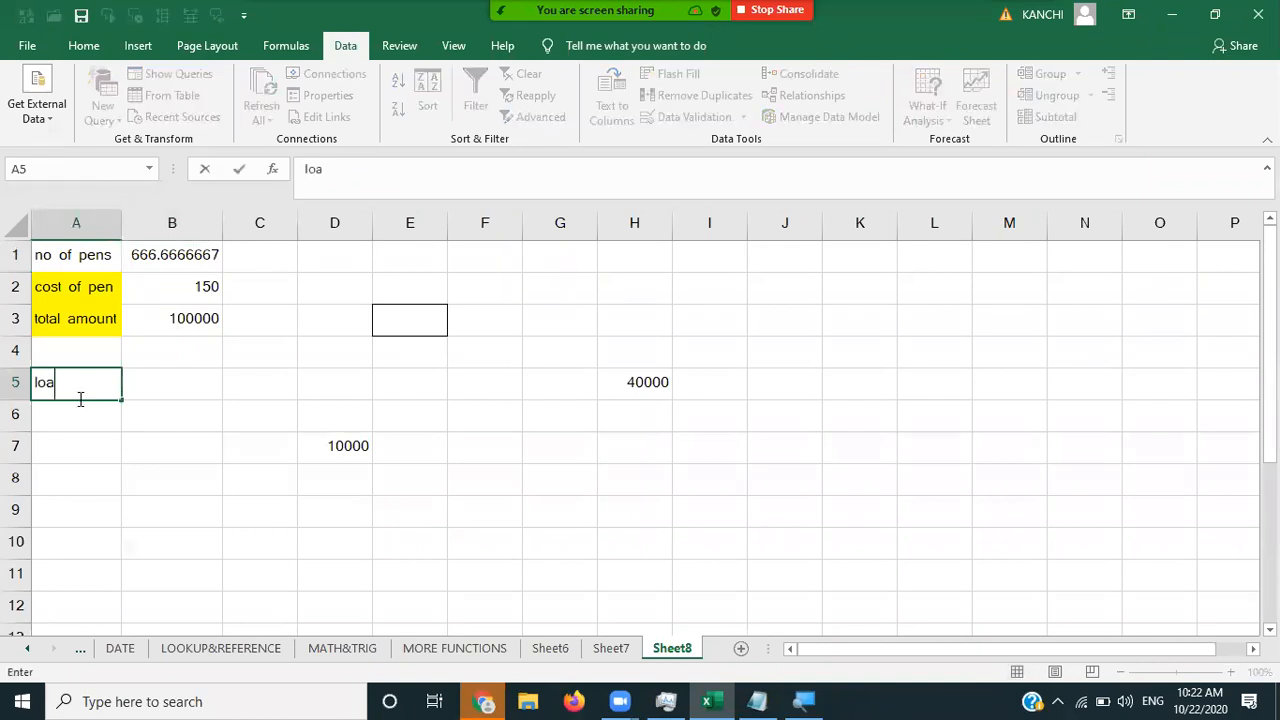
pyautogui.press('BackSpace')
pyautogui.press('BackSpace')
pyautogui.press('BackSpace')
pyautogui.press('BackSpace')
pyautogui.write('amount')
pyautogui.press('Tab')
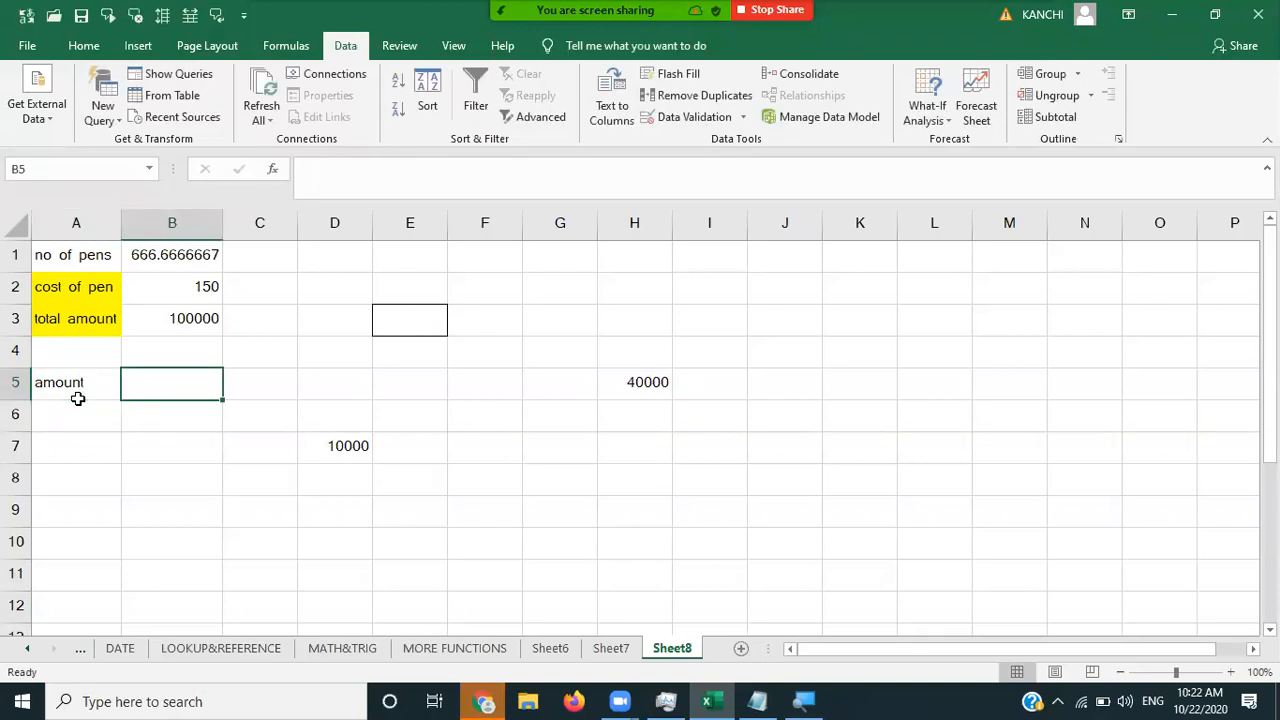
pyautogui.write('50000')
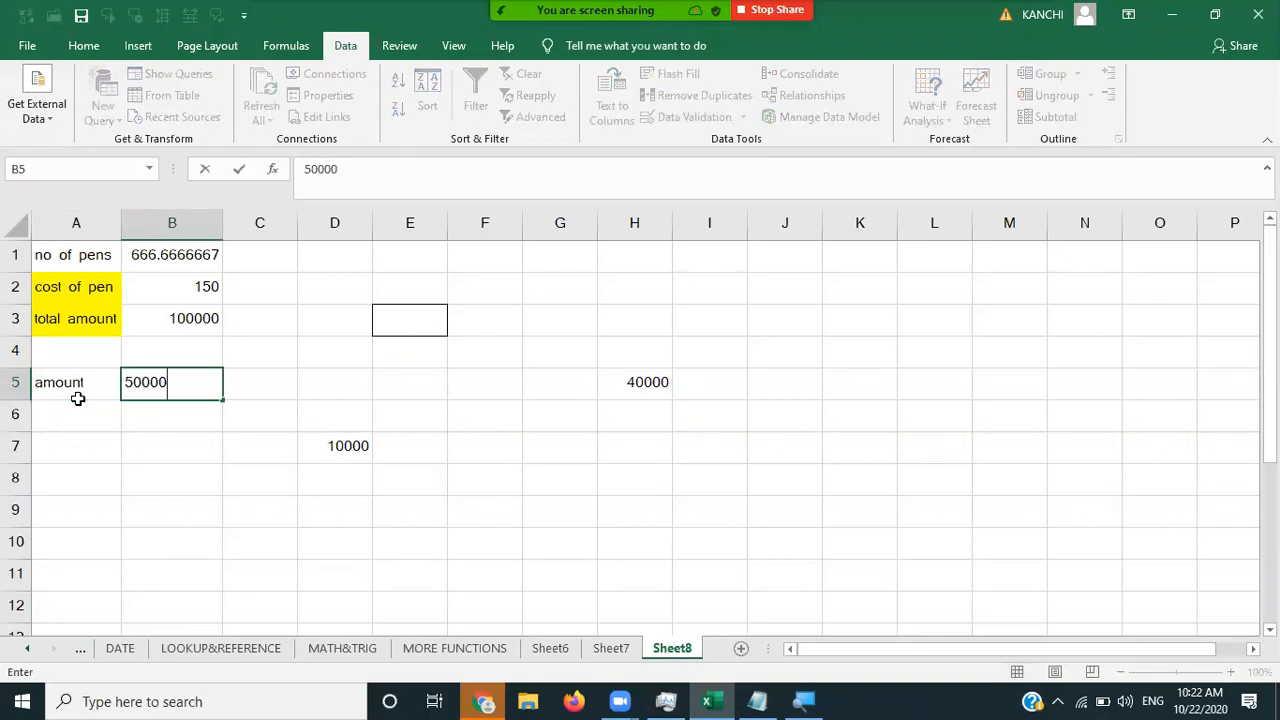
pyautogui.press('Return')
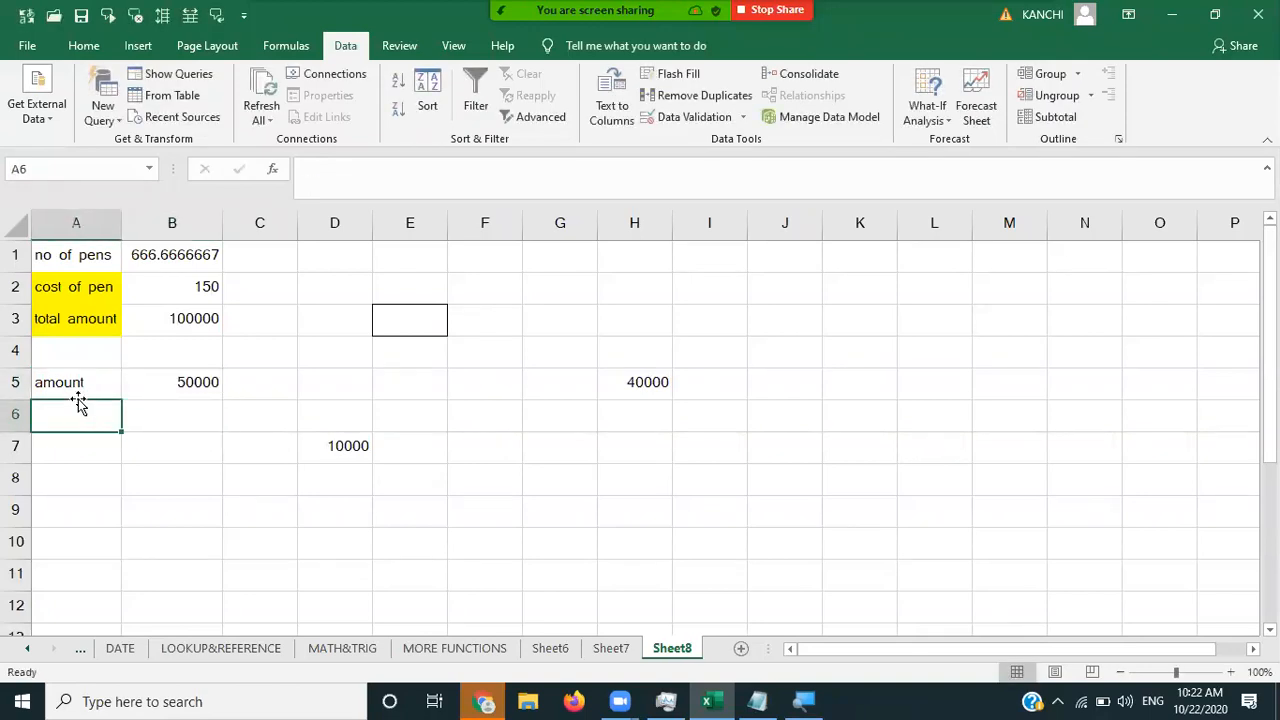
pyautogui.write('intres')
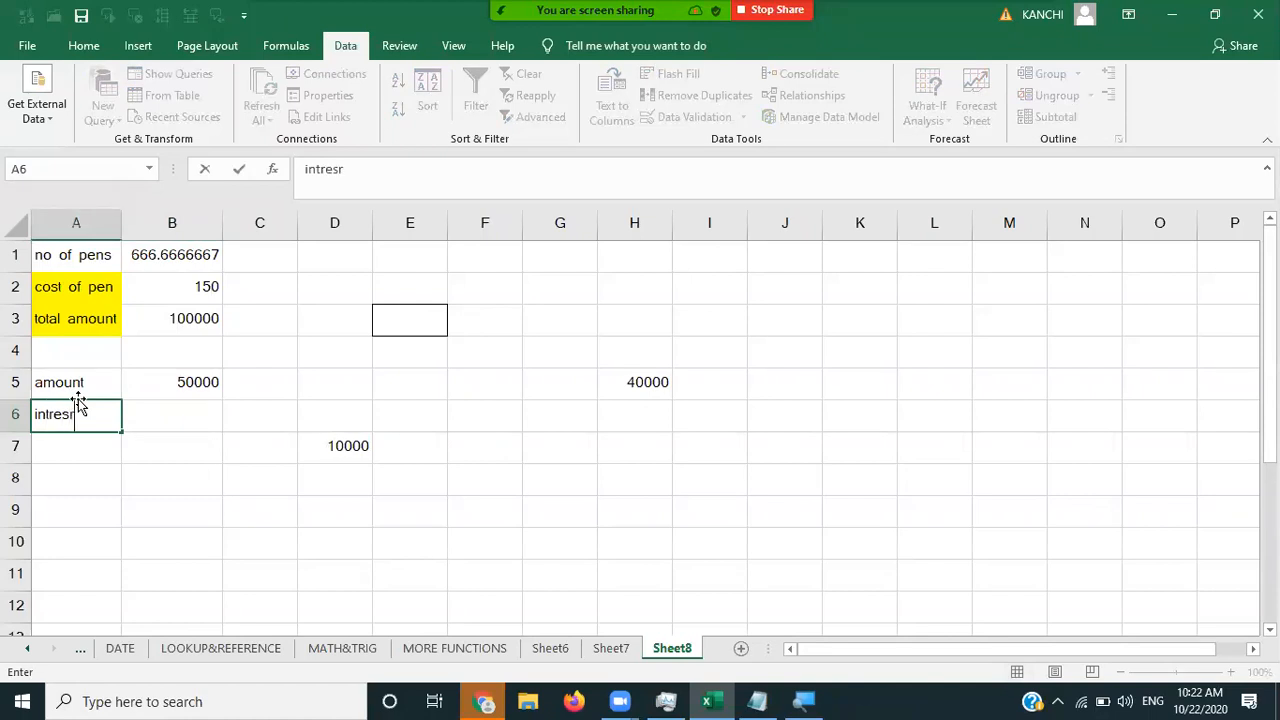
pyautogui.write('t')
pyautogui.press('Tab')
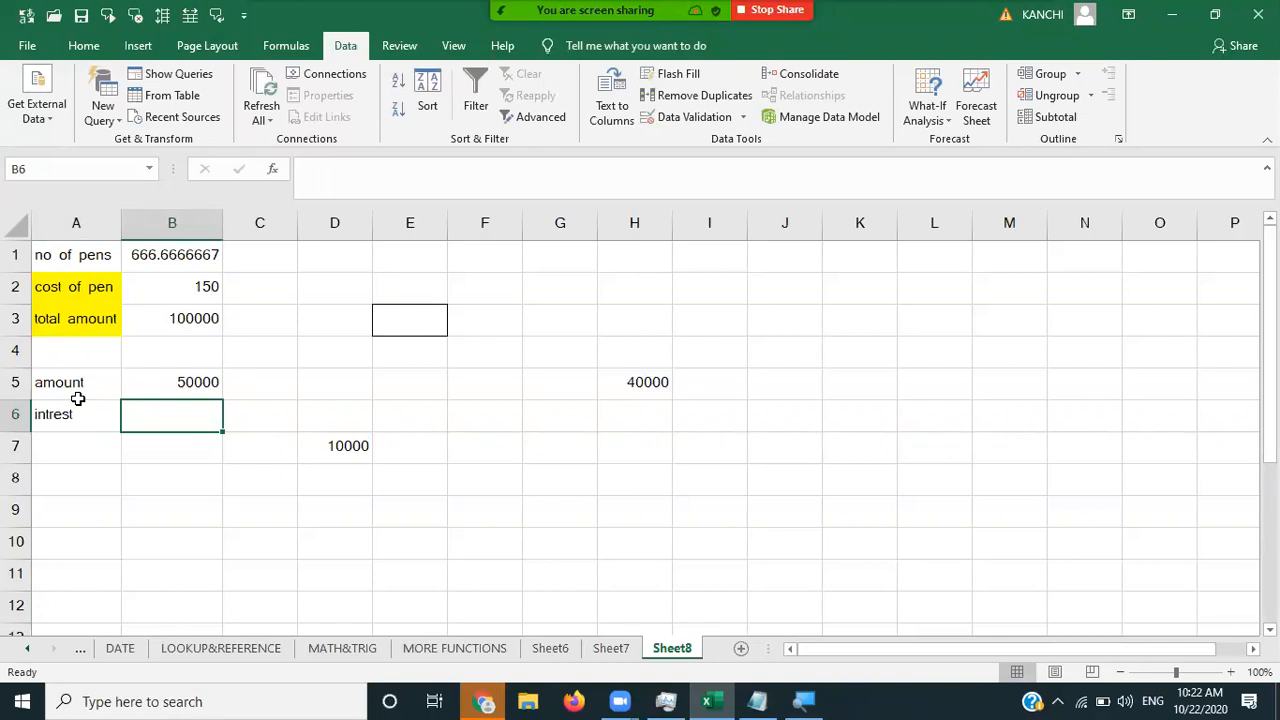
pyautogui.write('5%')
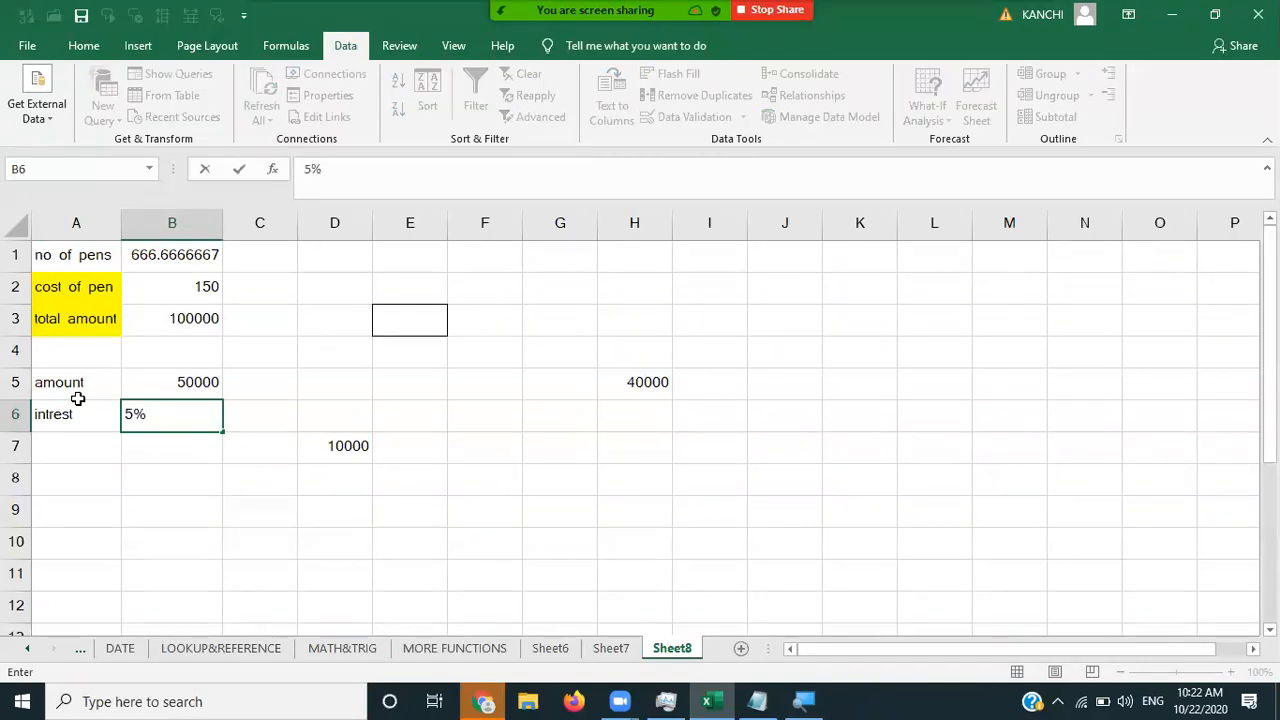
pyautogui.press('Return')
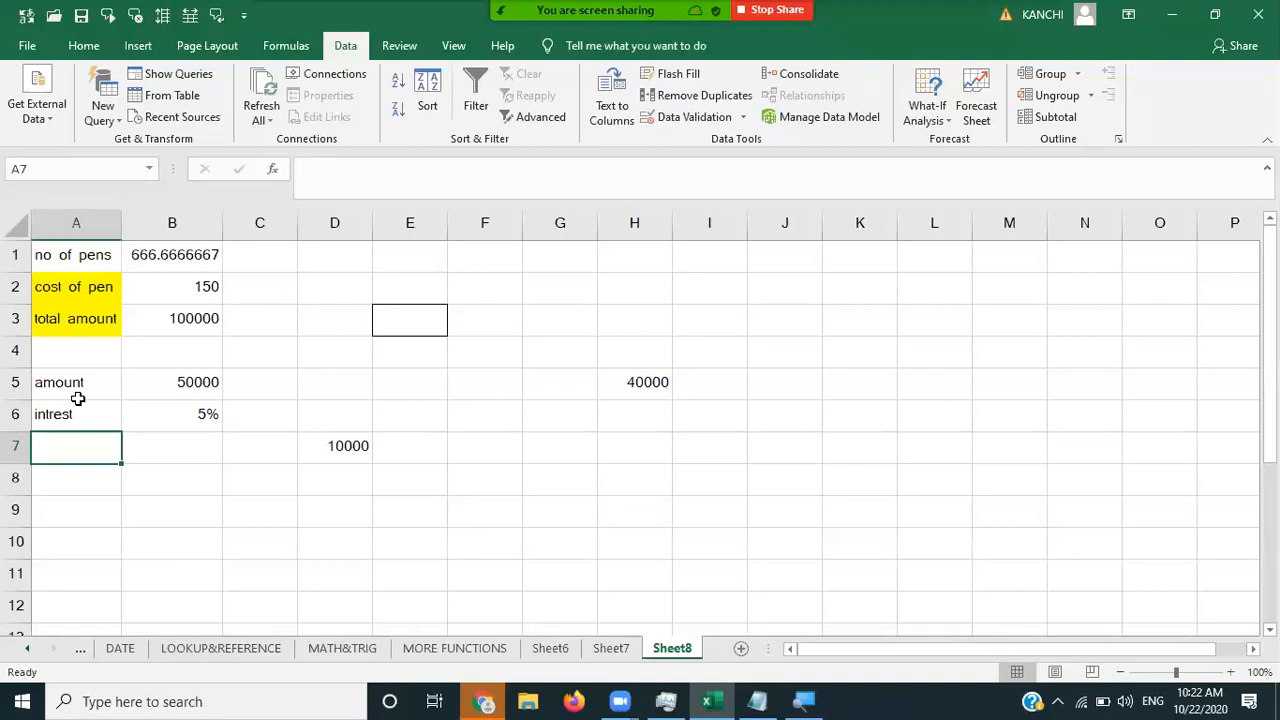
# - Add year 5 in row 7 and a 'total amount' label in A8
pyautogui.write('pe')
pyautogui.press('BackSpace')
pyautogui.press('BackSpace')
pyautogui.write('year')
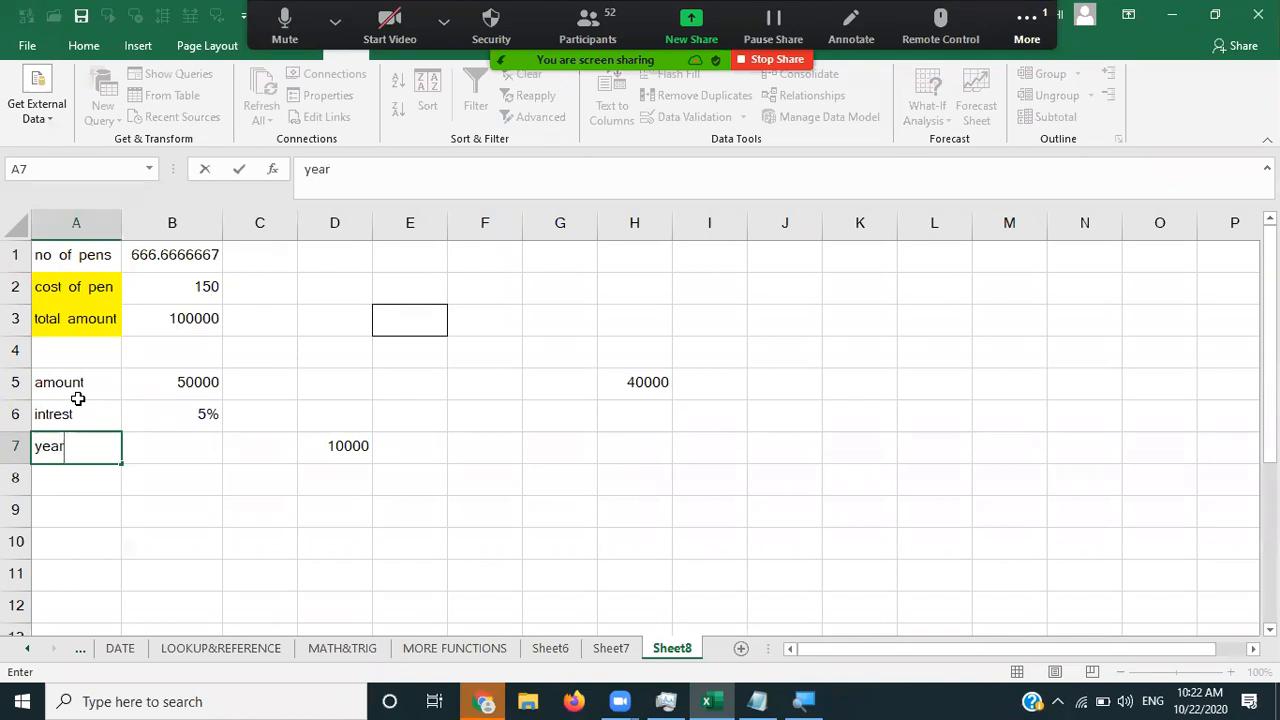
pyautogui.press('Tab')
pyautogui.write('5')
pyautogui.press('Return')
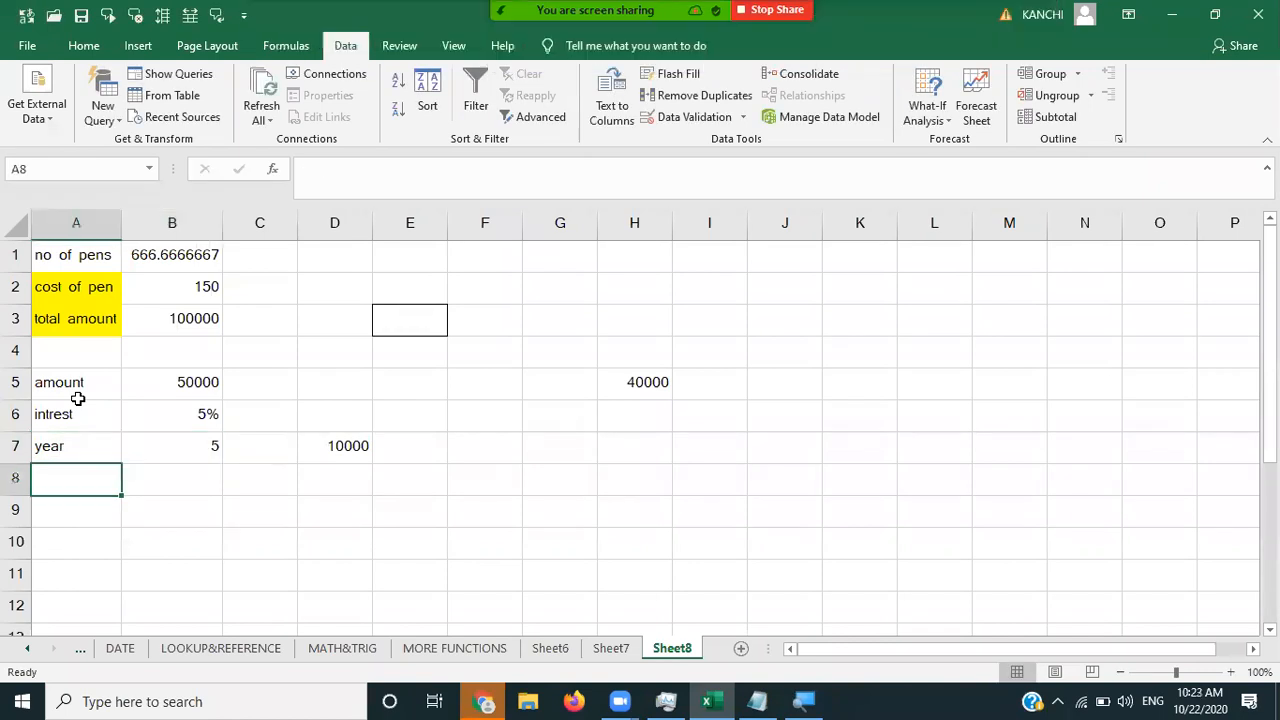
pyautogui.write('total amount')
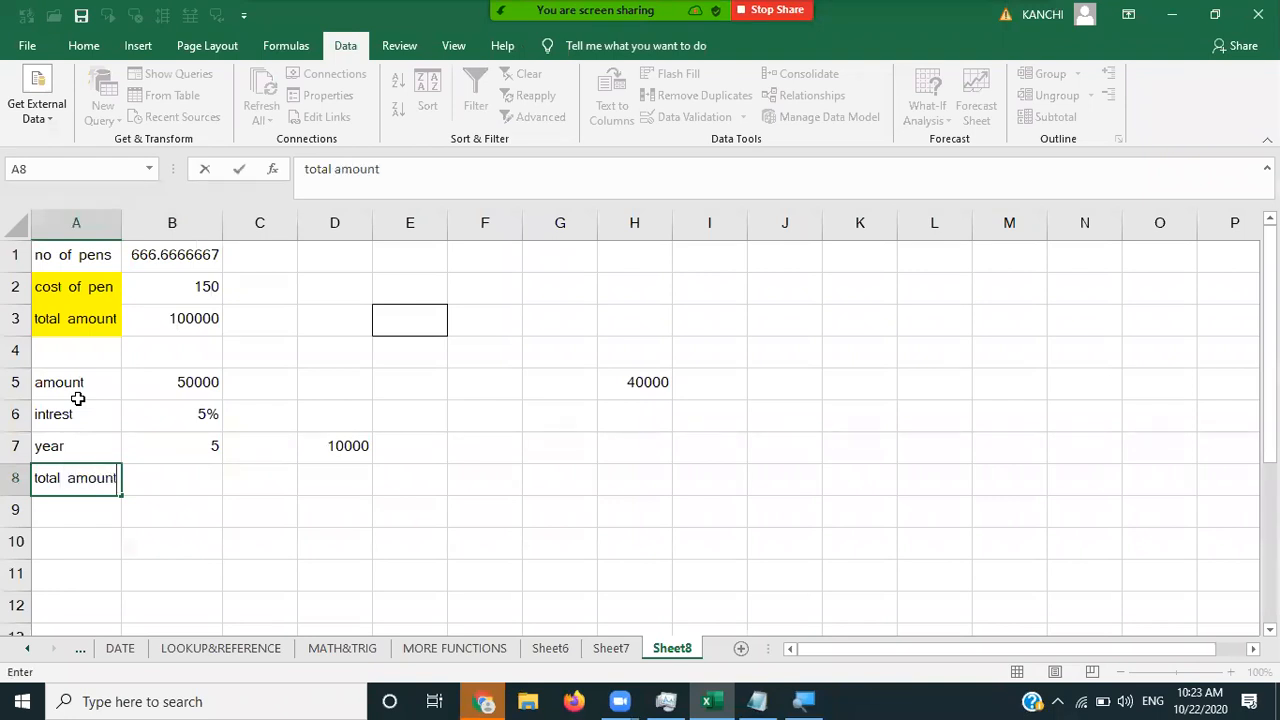
pyautogui.press('Tab')
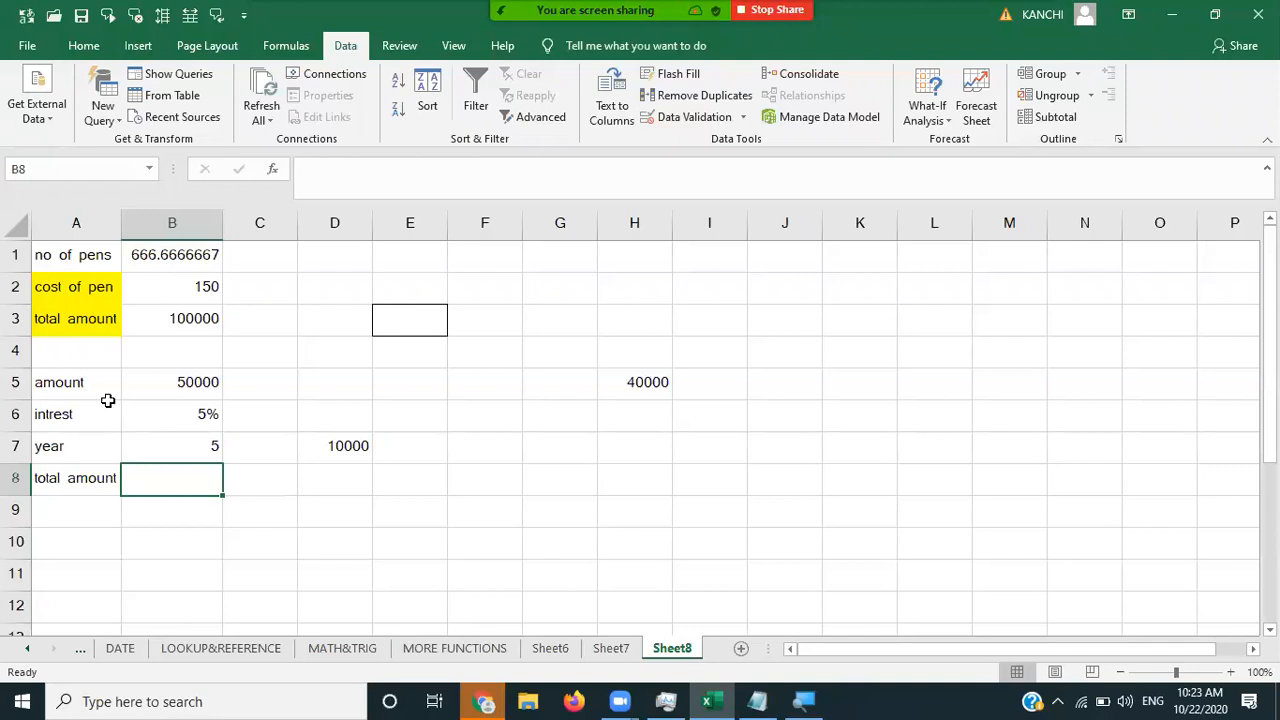
# - Clear the stray 10000 from D7 and compute yearly interest in C6 as =B5*B6 (2500)
pyautogui.click(345, 452)
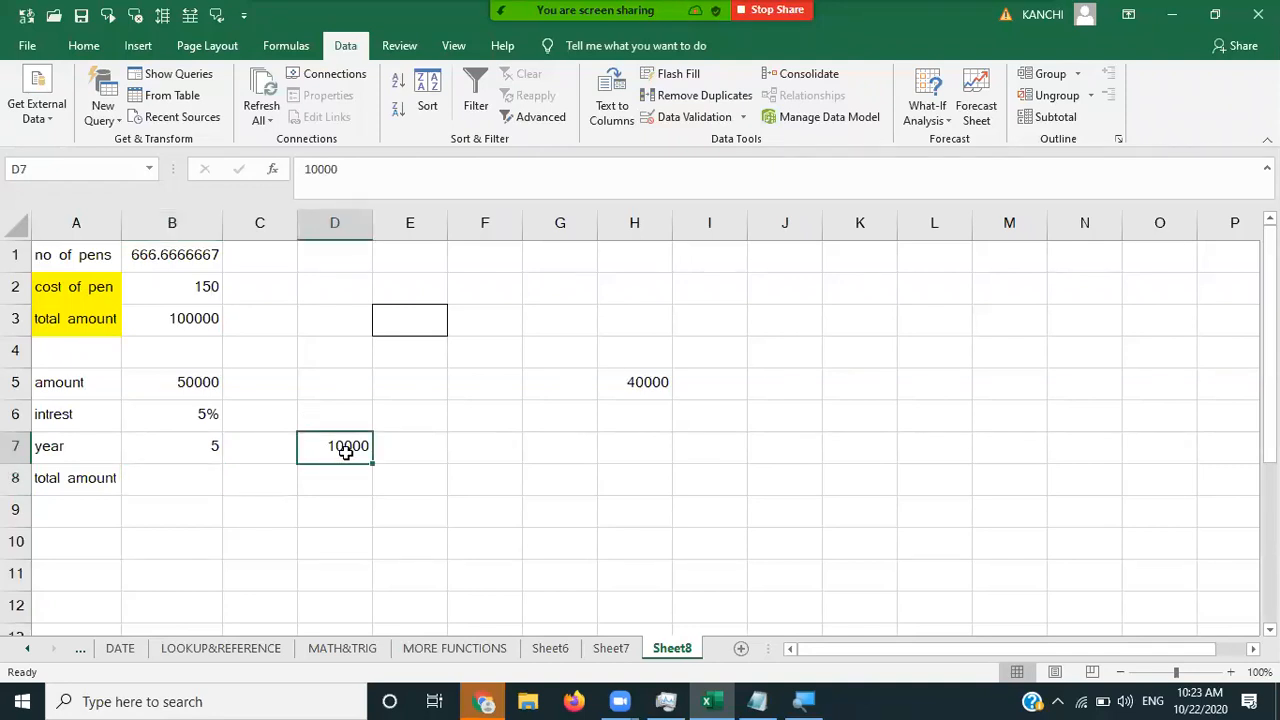
pyautogui.press('Delete')
pyautogui.press('Left')
pyautogui.press('Up')
pyautogui.write('=')
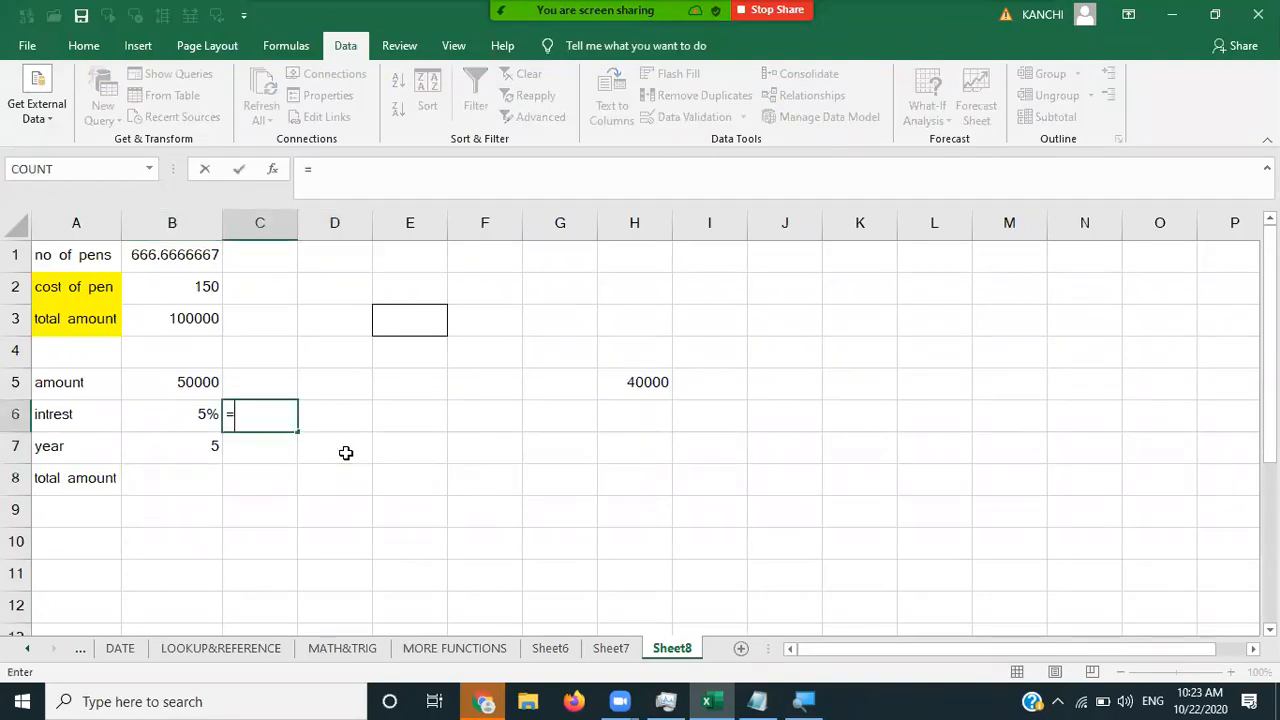
pyautogui.click(173, 386)
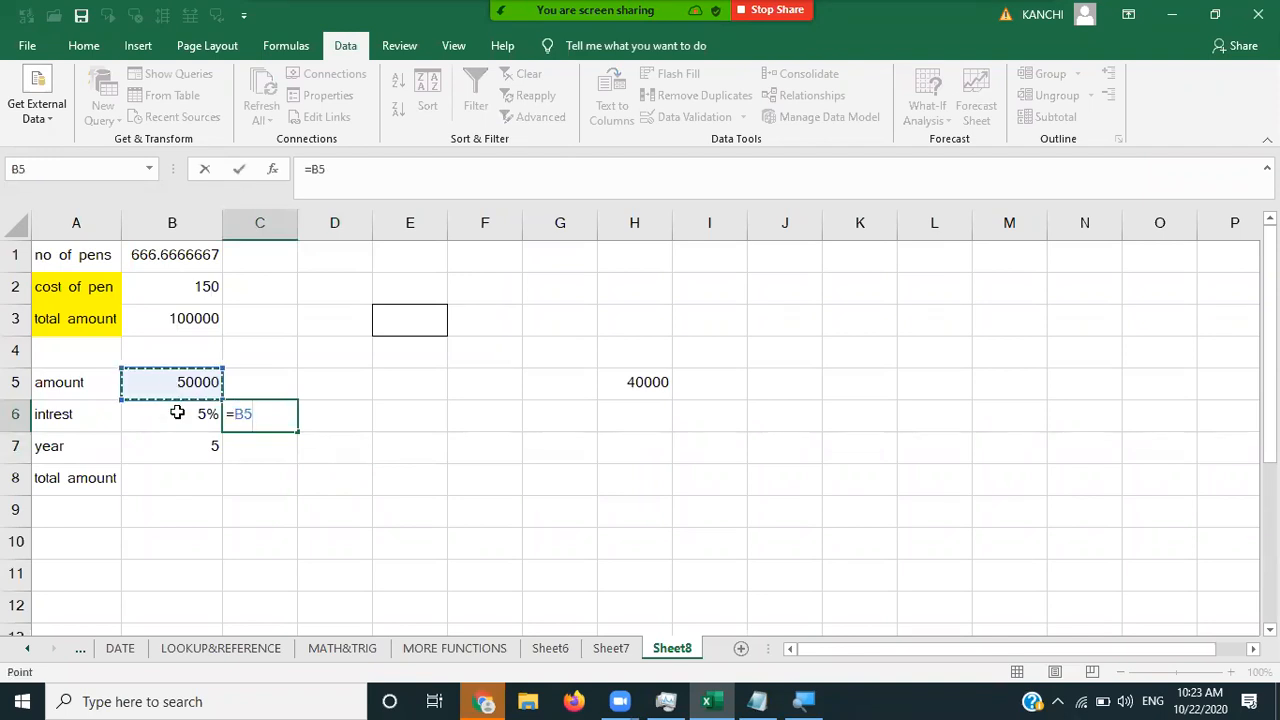
pyautogui.write('*')
pyautogui.click(177, 413)
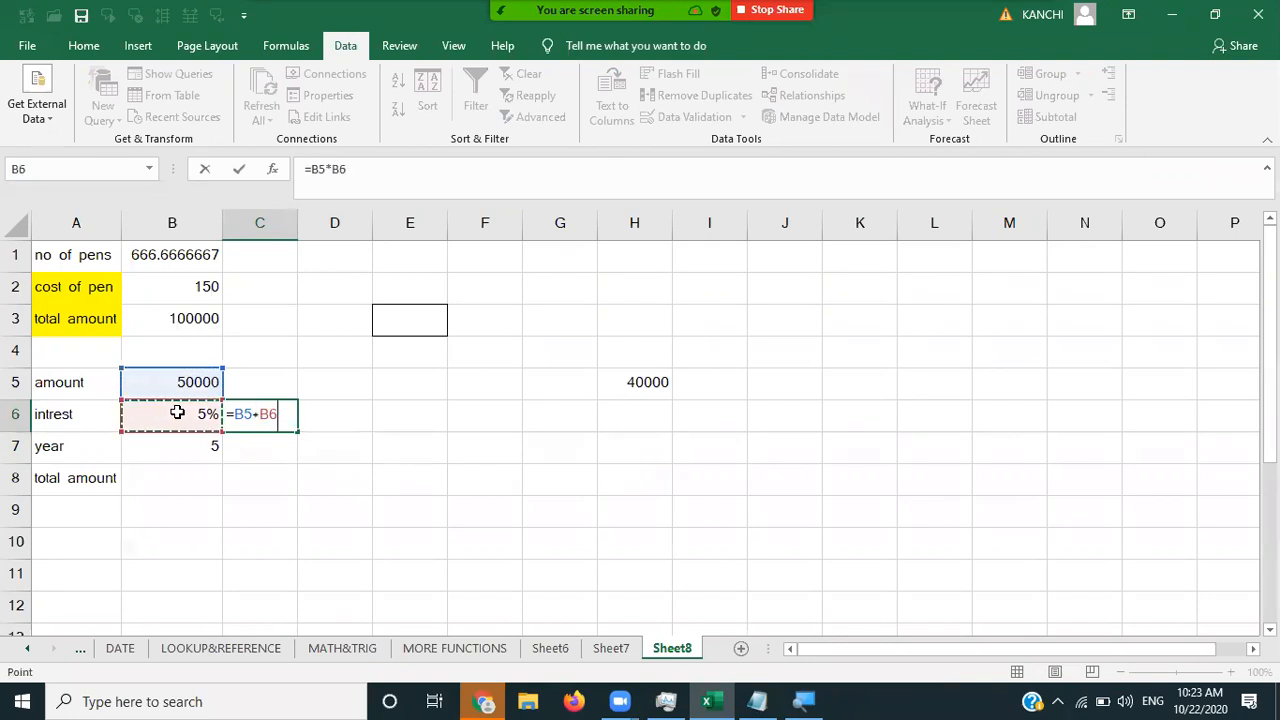
pyautogui.press('Return')
pyautogui.click(276, 420)
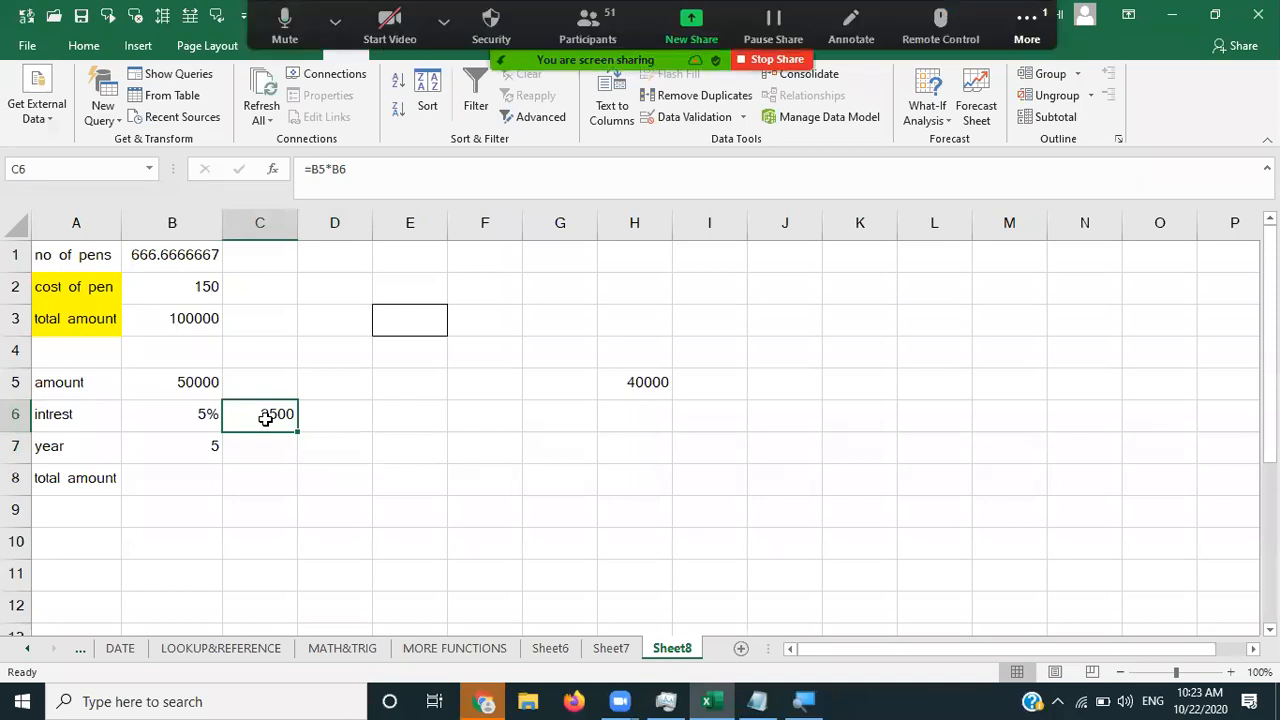
# - Enter =C6*B7 in C7 for a total interest of 12500
pyautogui.click(263, 446)
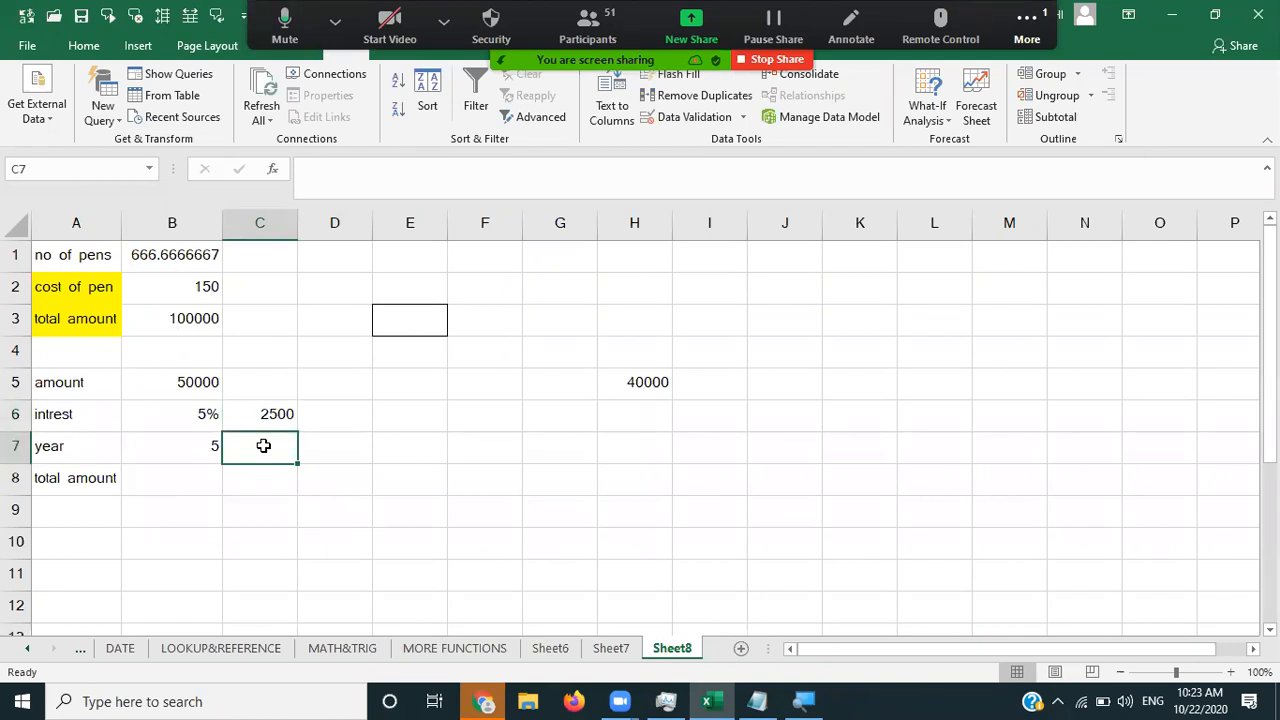
pyautogui.write('=')
pyautogui.click(266, 414)
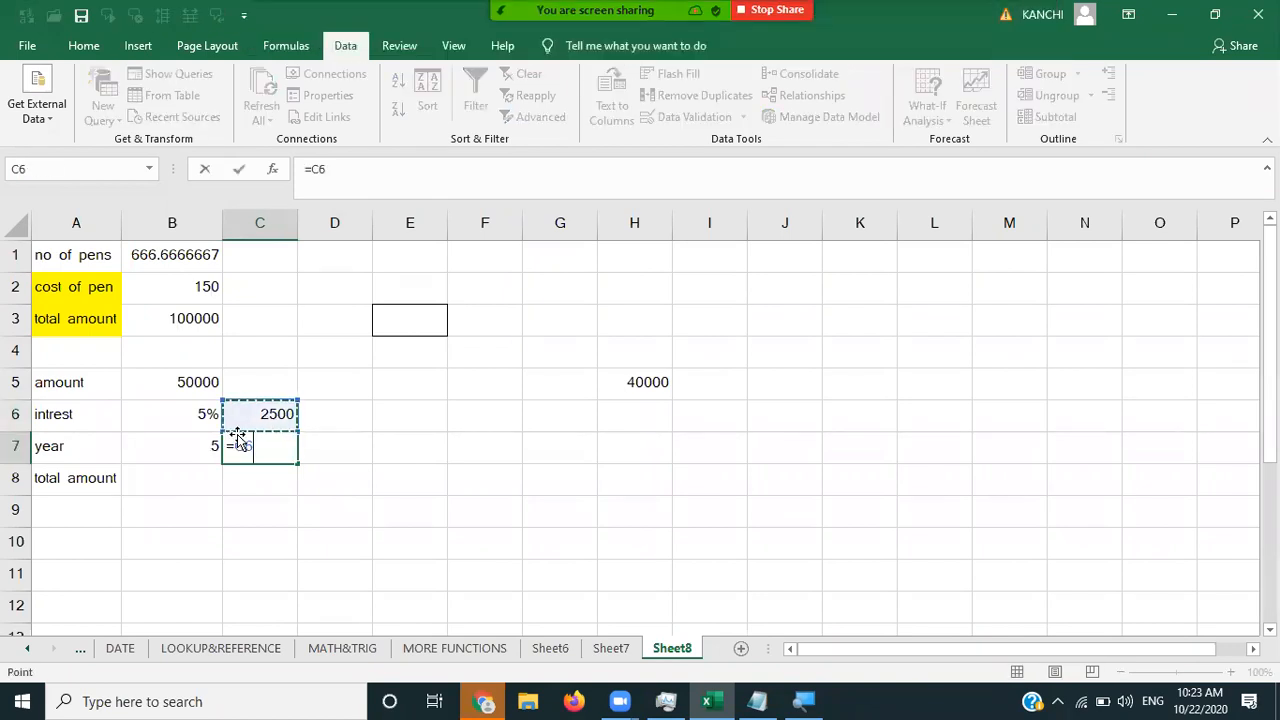
pyautogui.write('*')
pyautogui.click(211, 446)
pyautogui.press('Return')
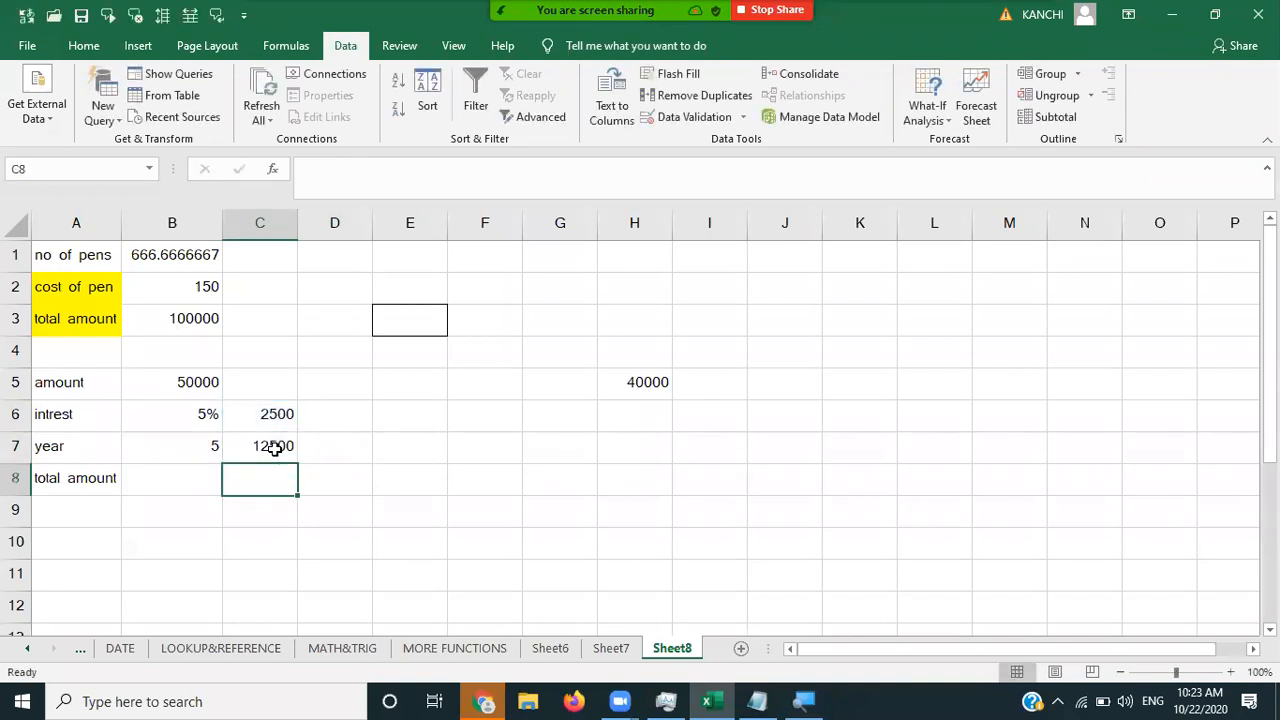
pyautogui.click(274, 449)
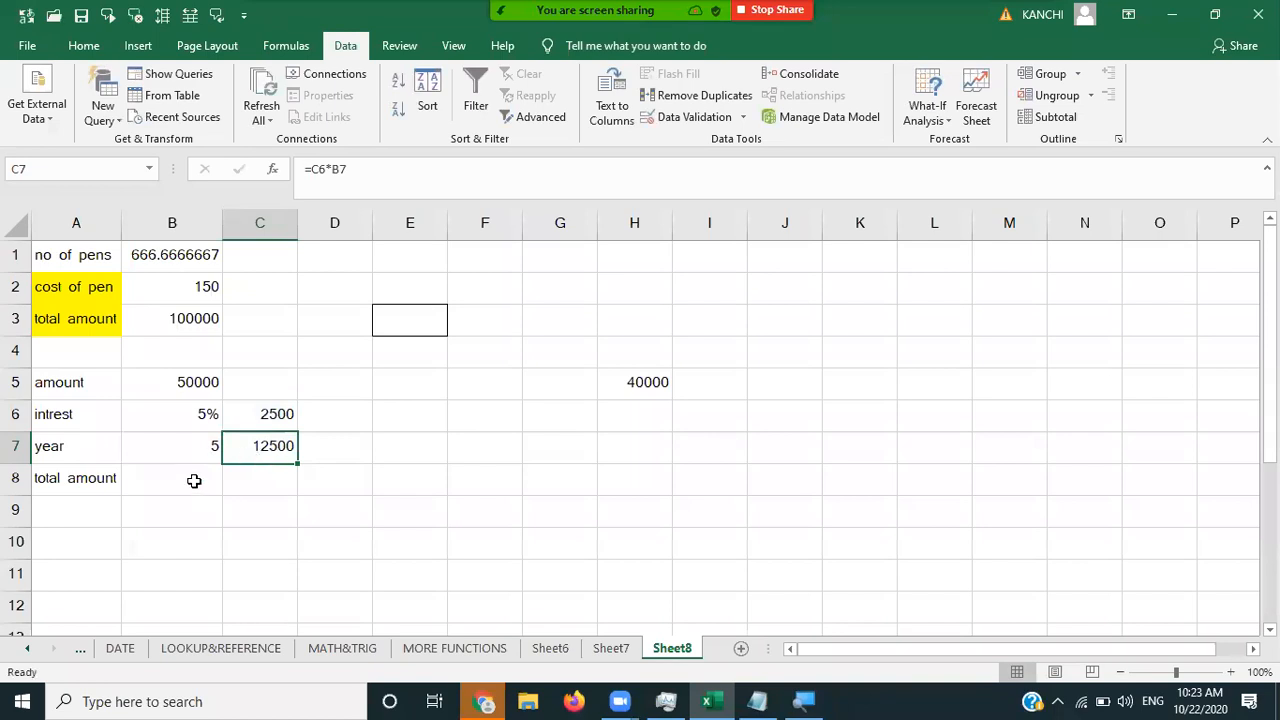
# - Enter =C7+B5 in C8 for a total amount of 62500
pyautogui.click(253, 478)
pyautogui.write('=')
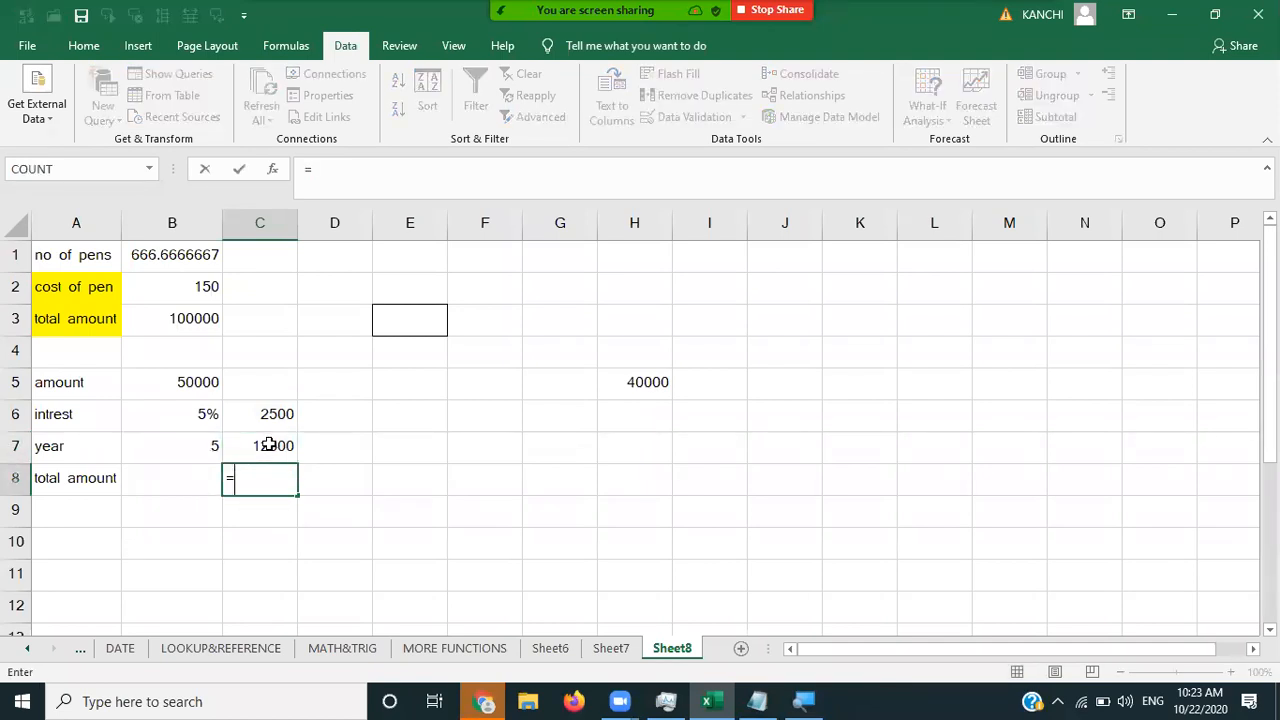
pyautogui.click(263, 447)
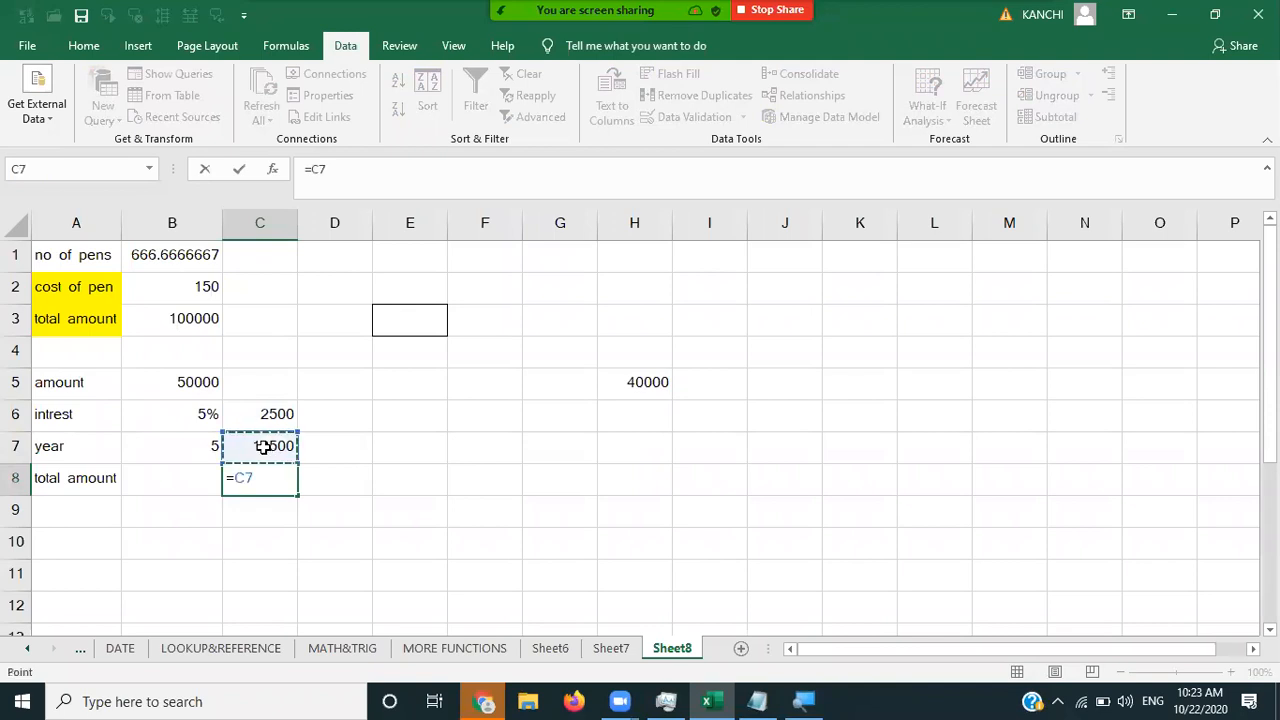
pyautogui.write('+')
pyautogui.click(200, 381)
pyautogui.press('Return')
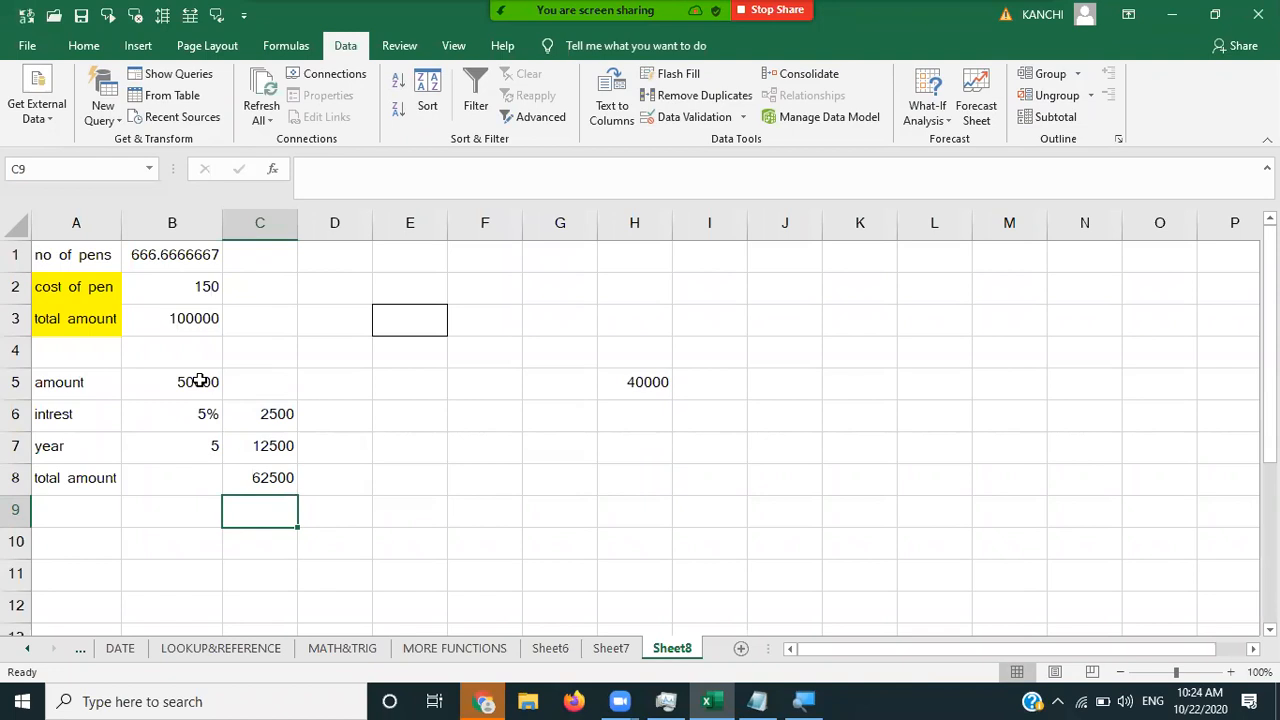
# - Begin a single-formula total in B8 starting with =B5
pyautogui.click(178, 490)
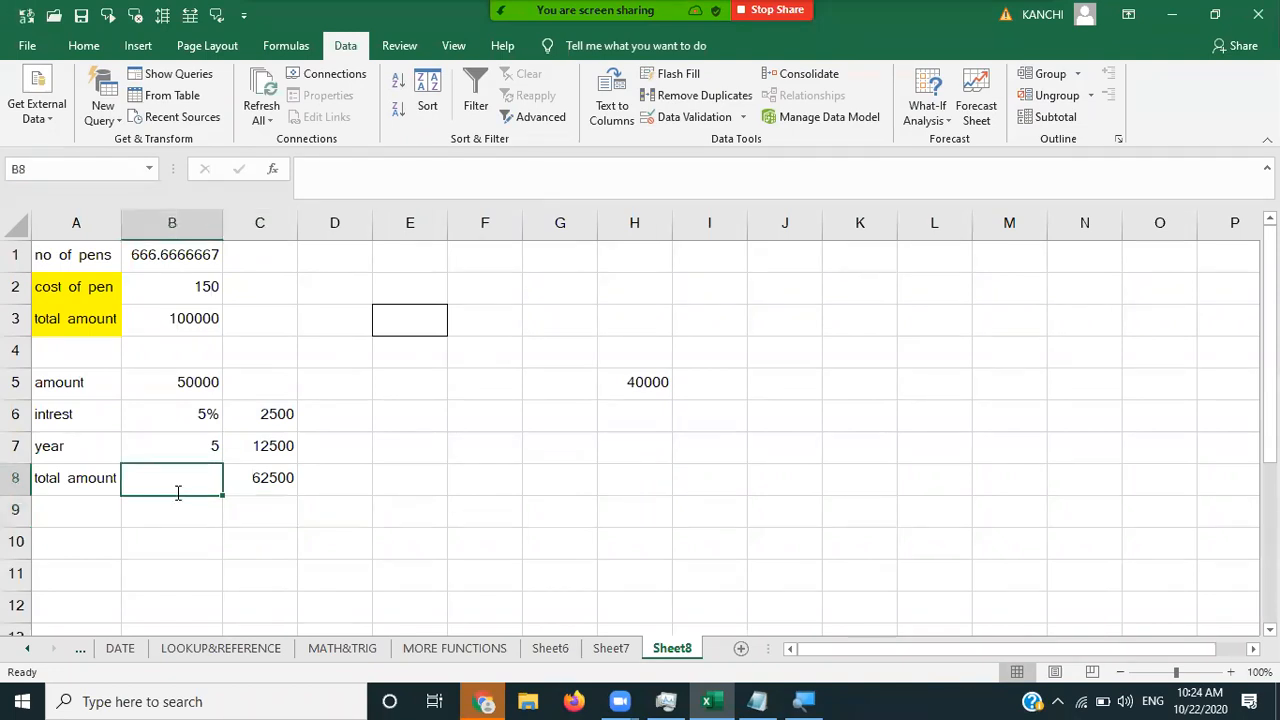
pyautogui.write('=')
pyautogui.click(186, 383)
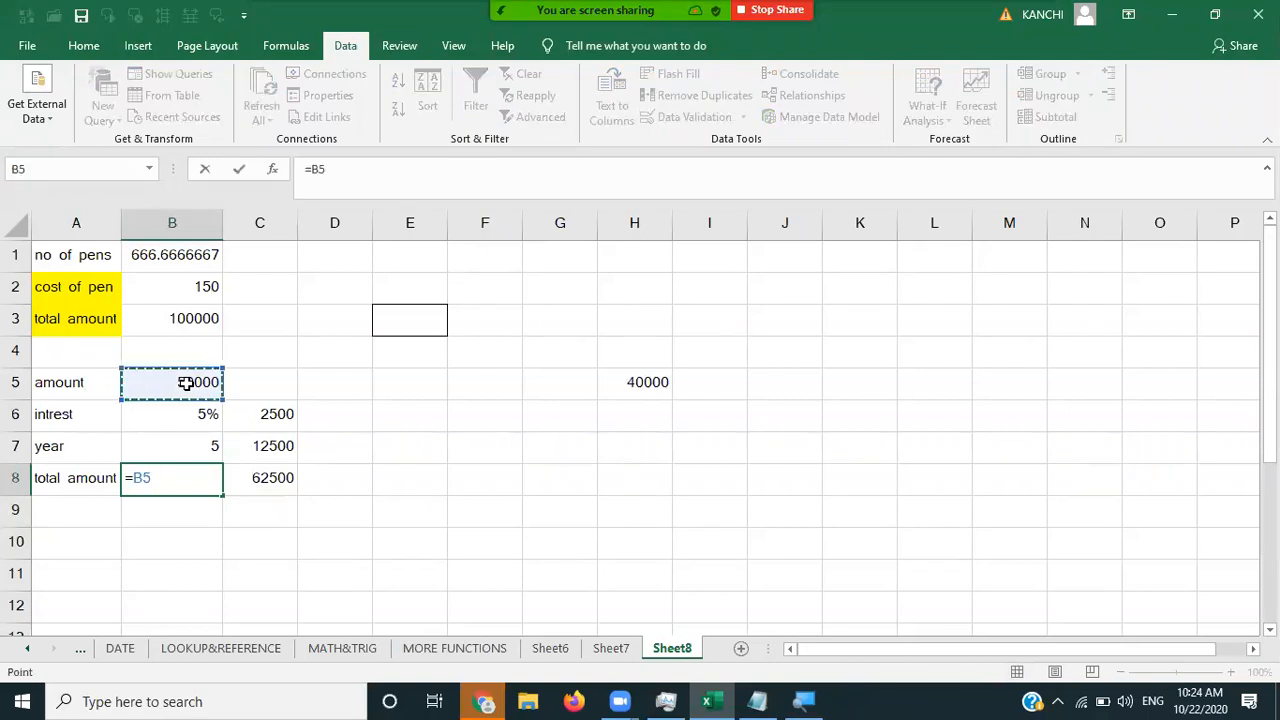
# - Enter =B5*B6 in B8 and dismiss the typo-correction and formula warnings
pyautogui.write('*')
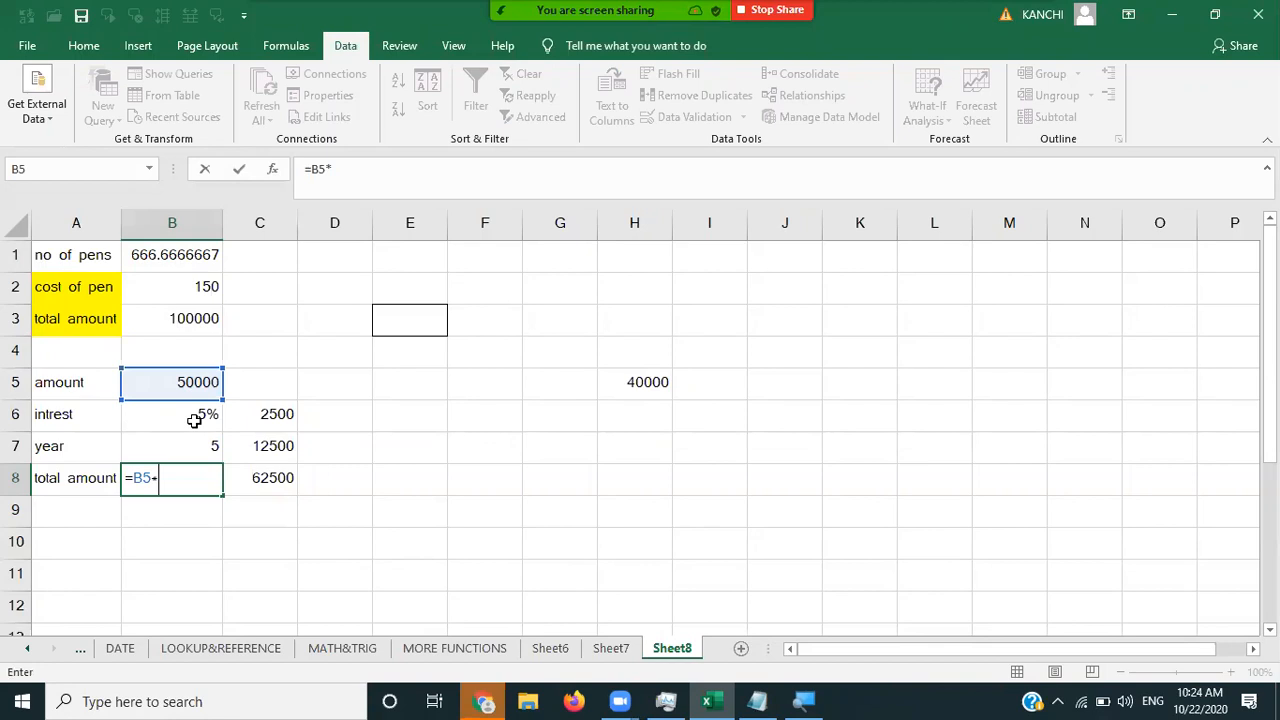
pyautogui.click(194, 420)
pyautogui.write(')')
pyautogui.press('Return')
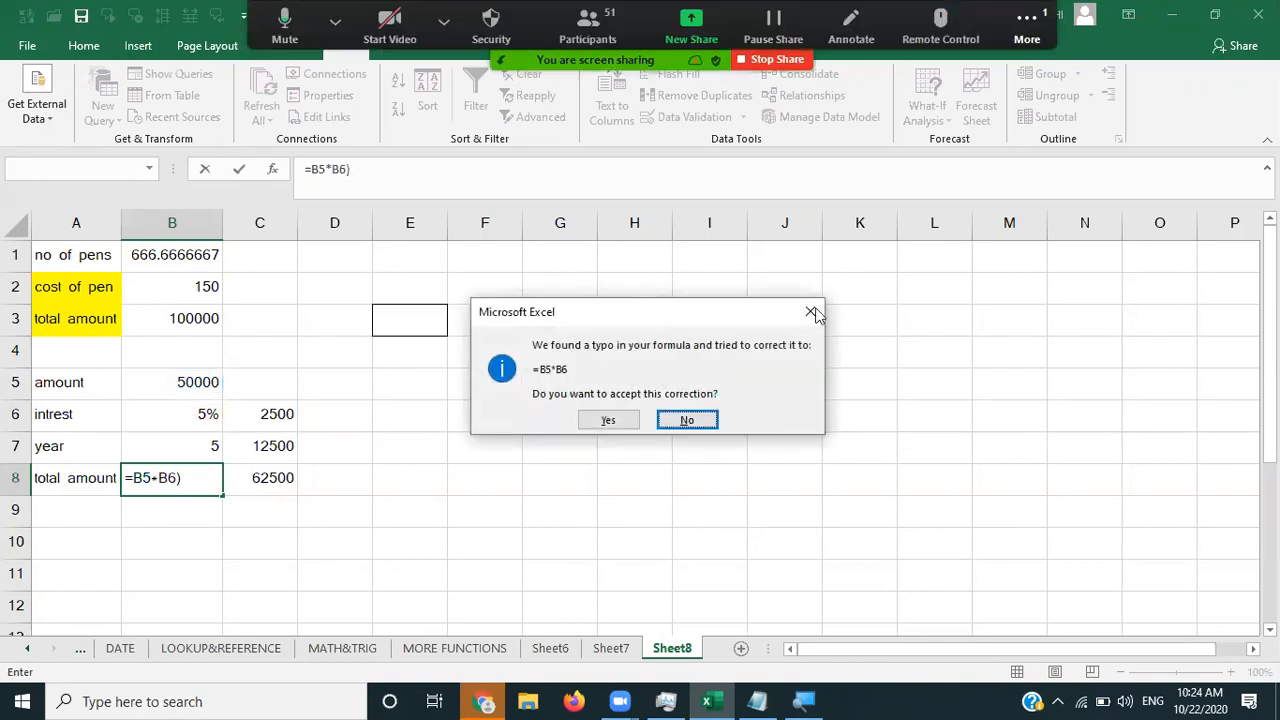
pyautogui.click(811, 315)
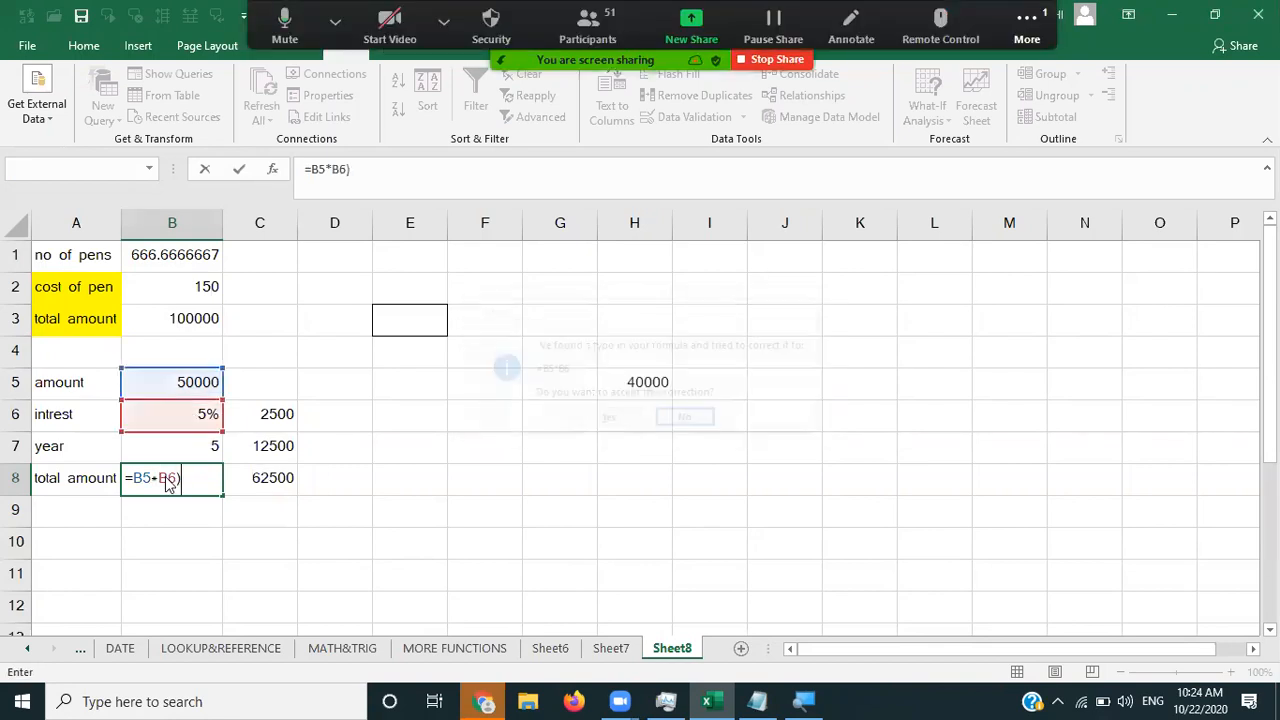
pyautogui.press('Return')
# - Correct B8 to =(B5*B6)*B7+B5 so it returns the 62500 total
pyautogui.press('Left')
pyautogui.press('Left')
pyautogui.press('Left')
pyautogui.press('Left')
pyautogui.press('Left')
pyautogui.press('Left')
pyautogui.write('(')
pyautogui.press('Right')
pyautogui.press('Right')
pyautogui.press('Right')
pyautogui.press('Right')
pyautogui.press('Right')
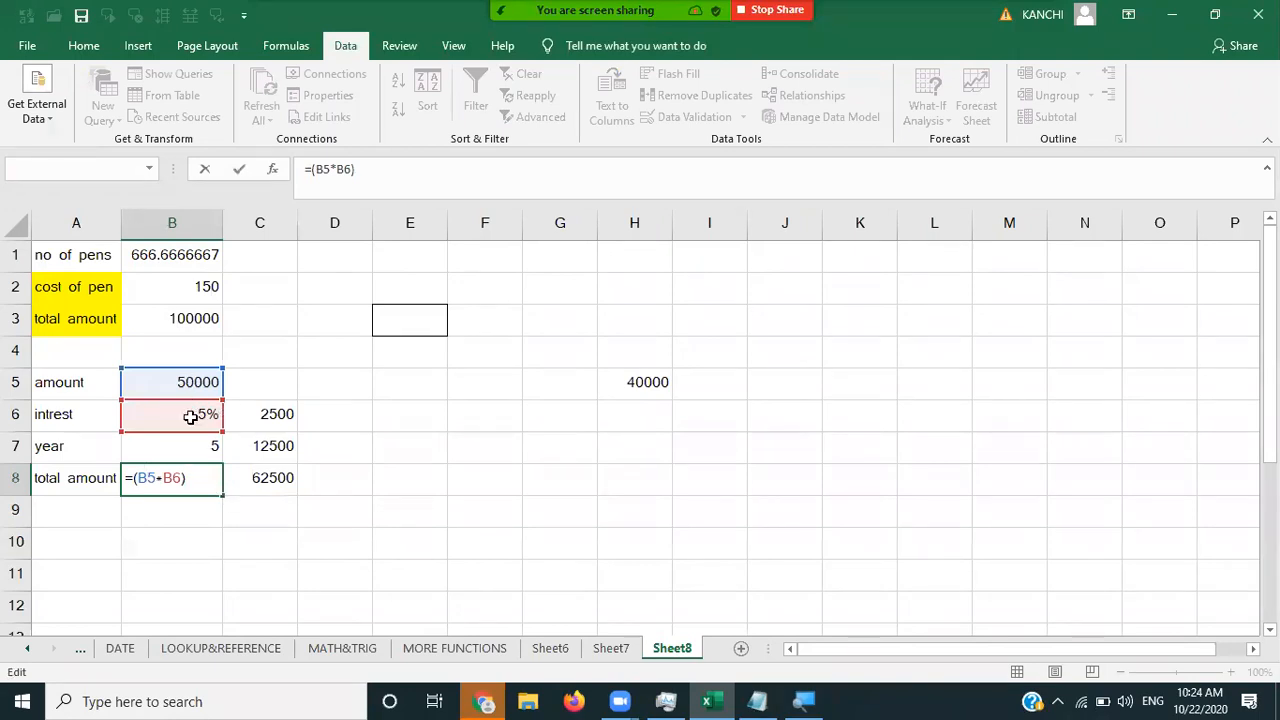
pyautogui.write('*')
pyautogui.click(201, 455)
pyautogui.write('+')
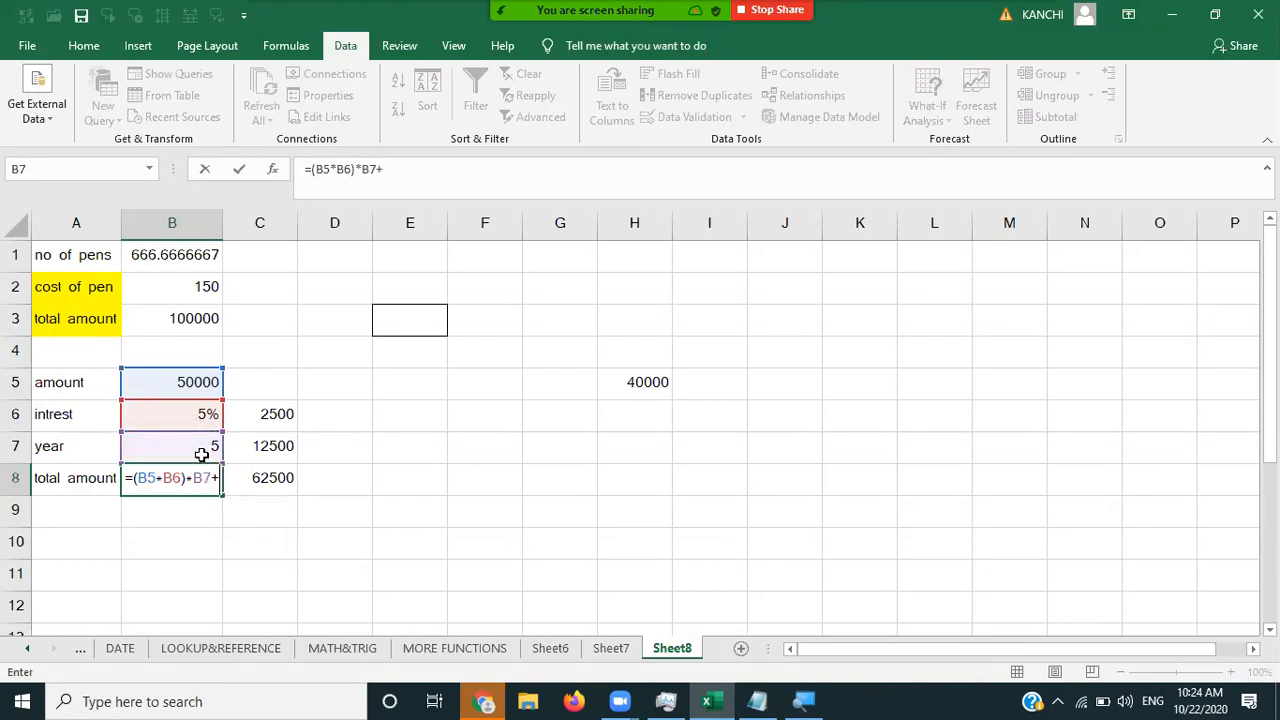
pyautogui.click(187, 381)
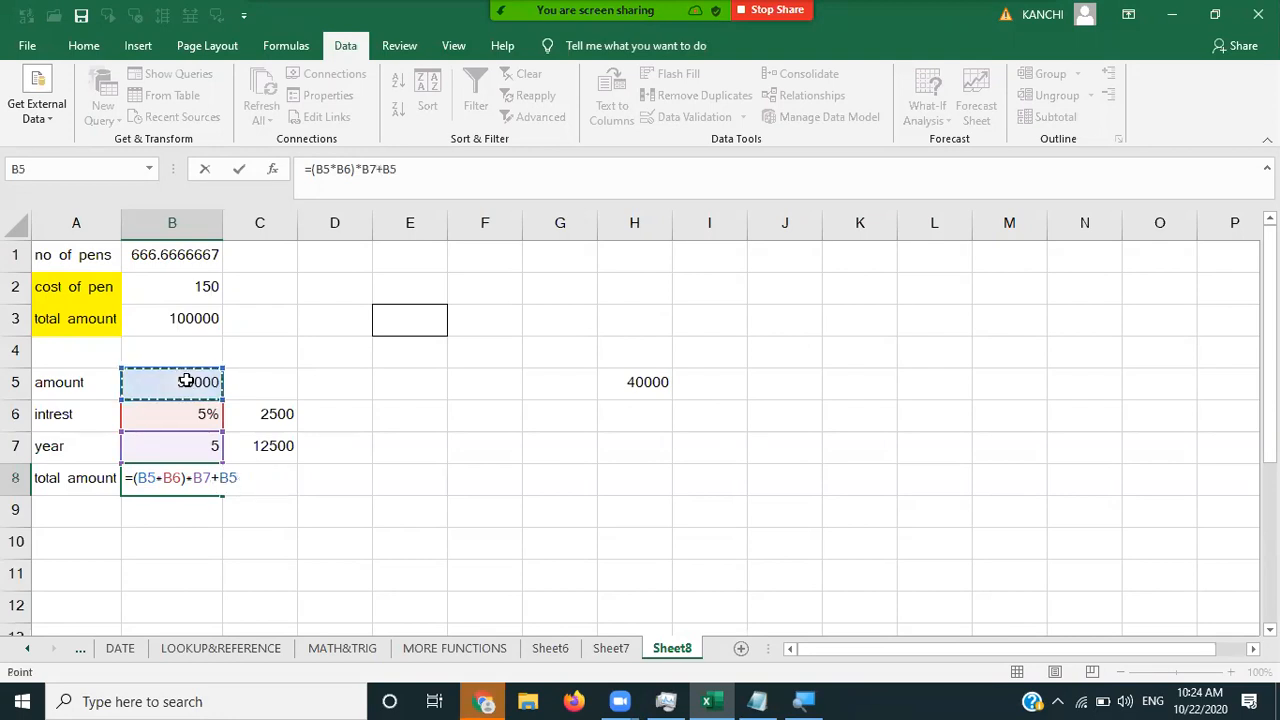
pyautogui.press('Return')
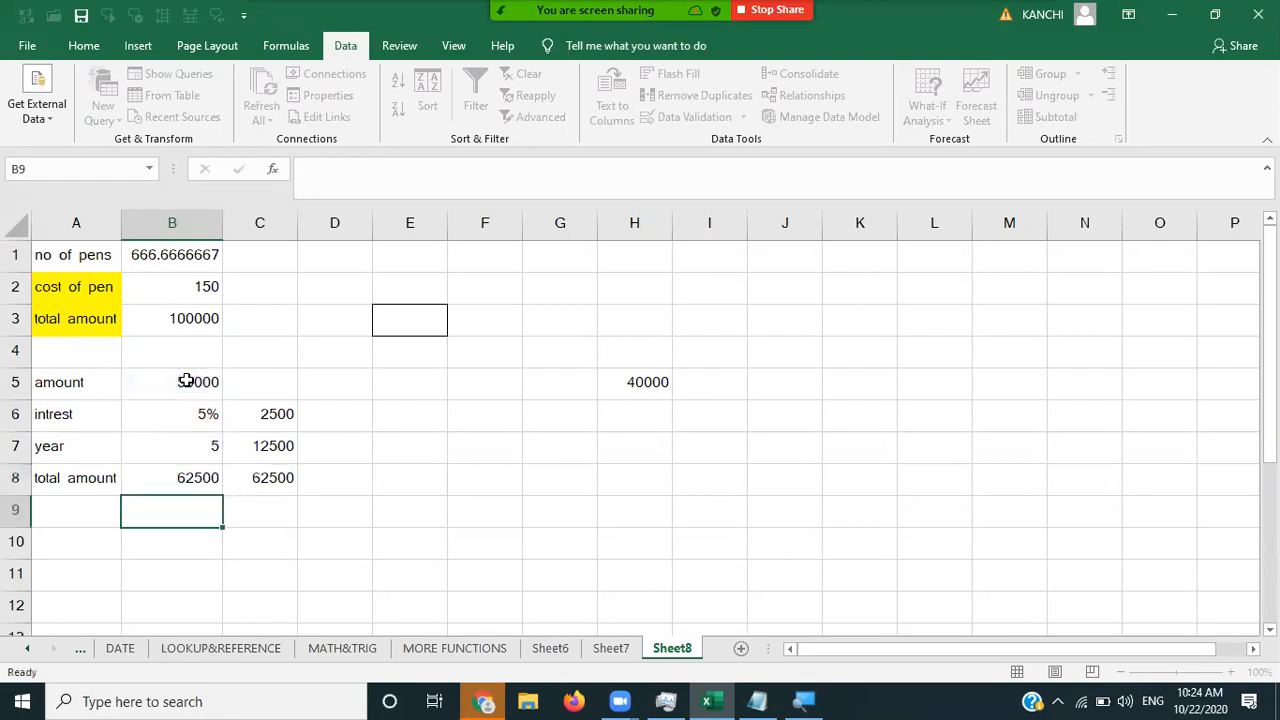
pyautogui.click(202, 488)
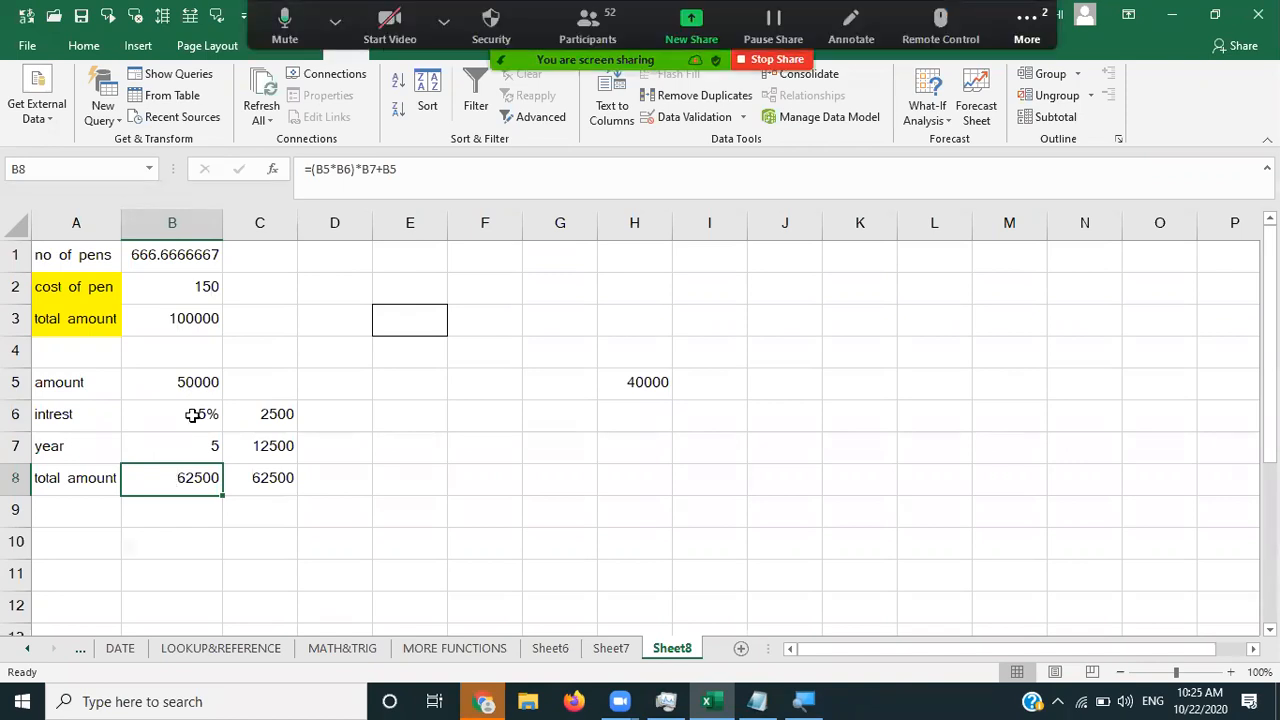
pyautogui.click(940, 120)
pyautogui.click(946, 163)
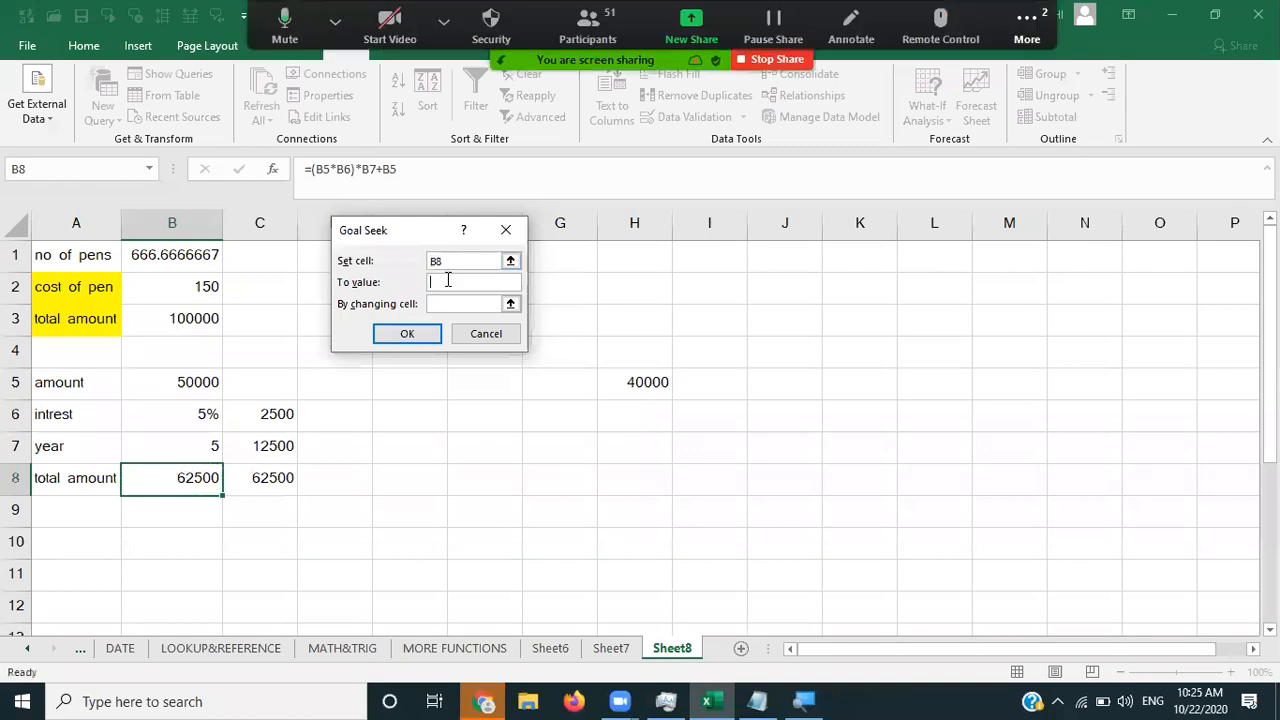
pyautogui.write('100000')
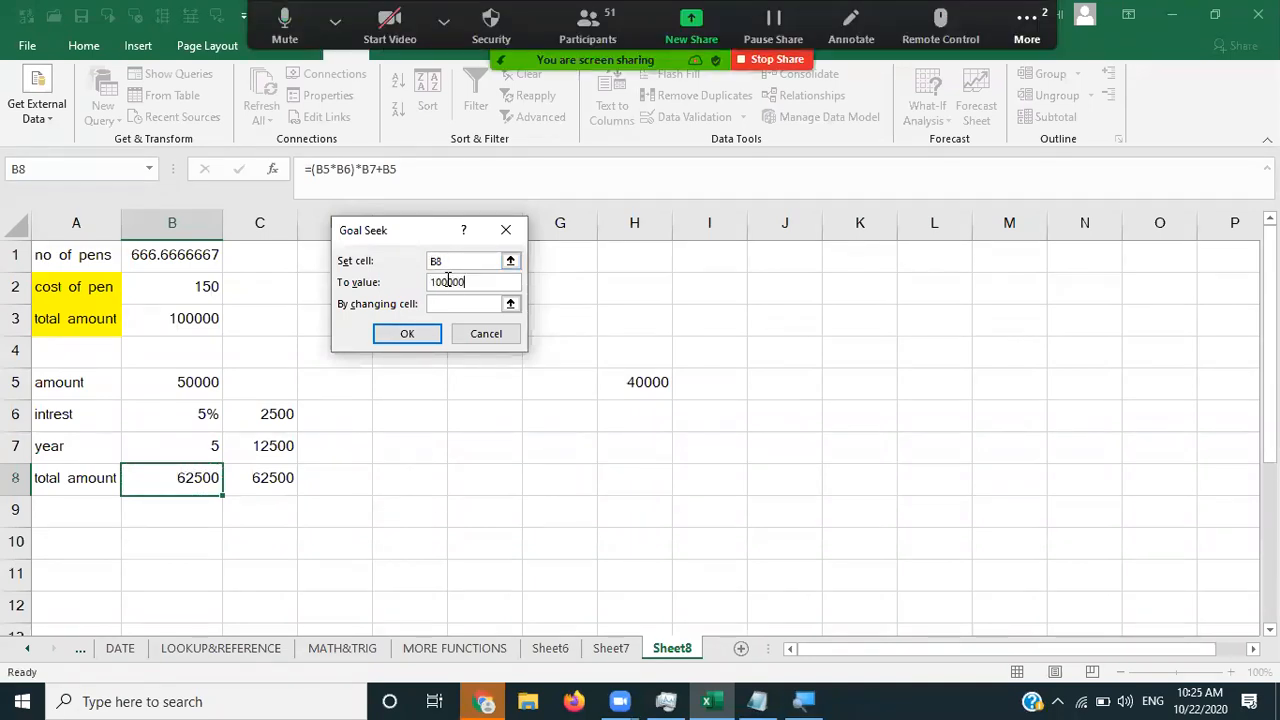
pyautogui.click(456, 302)
pyautogui.click(188, 440)
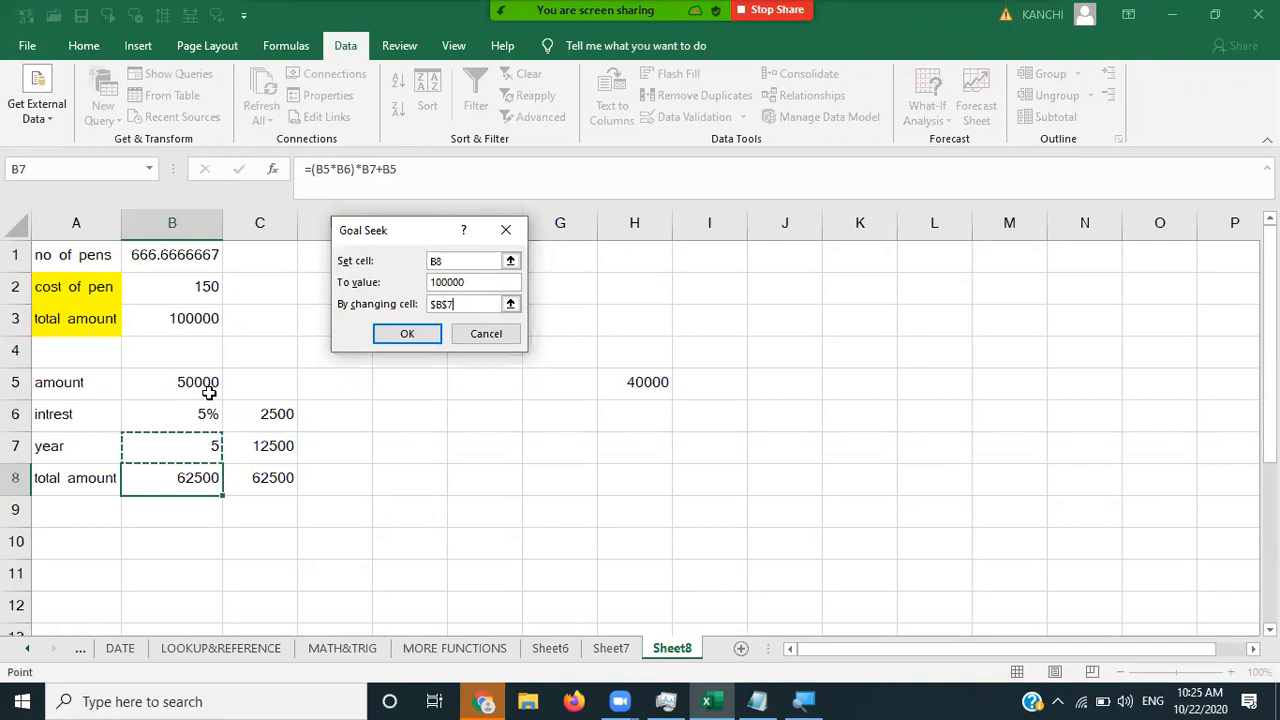
pyautogui.click(401, 337)
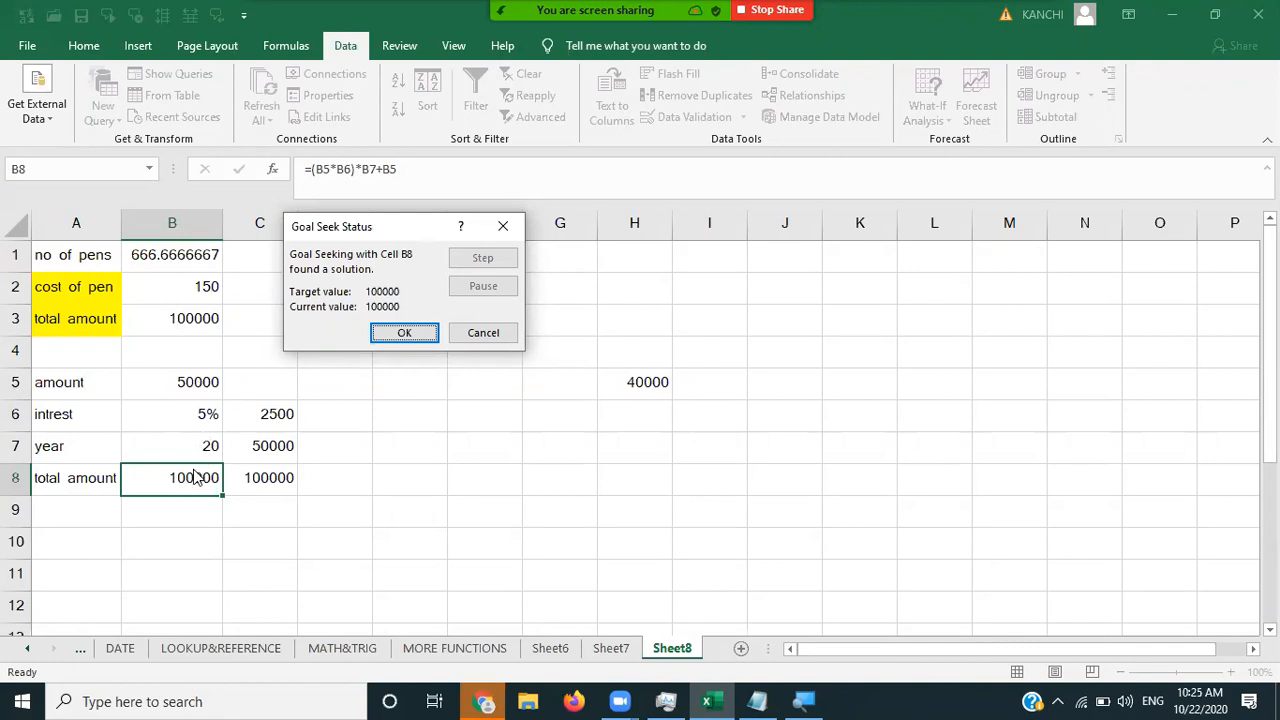
pyautogui.click(490, 227)
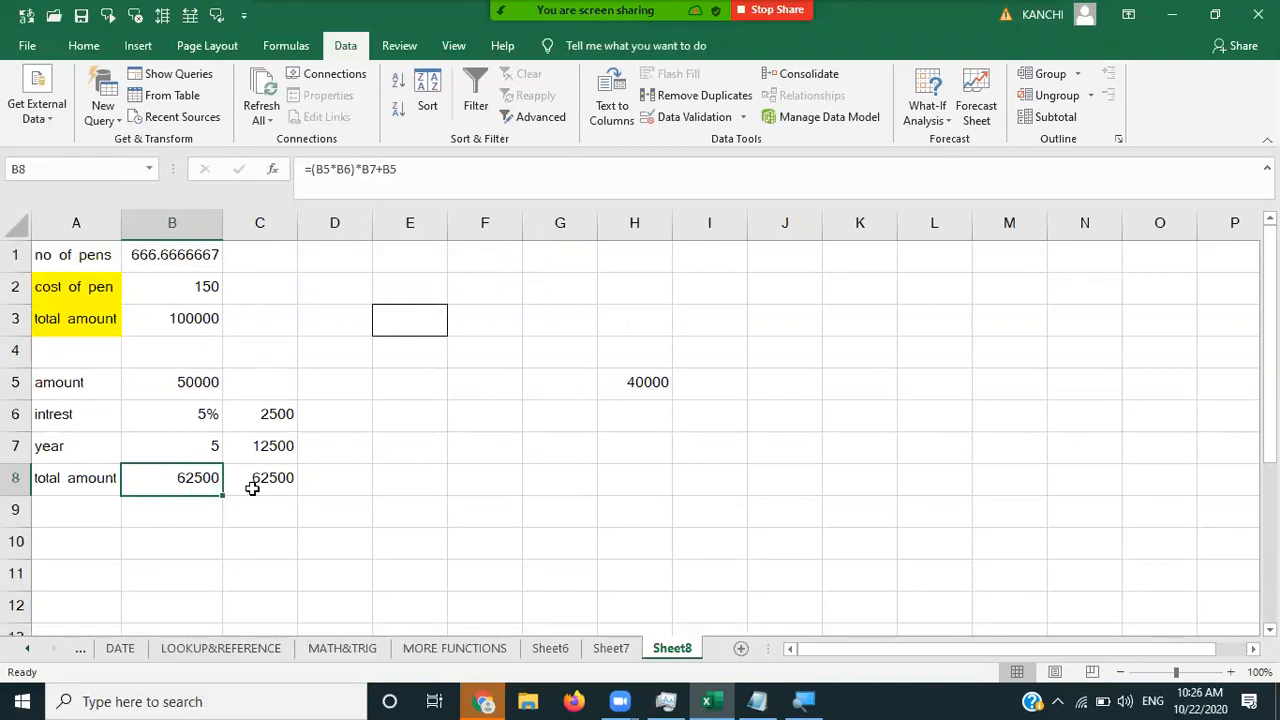
# - Move off the formula to D8 and mute the microphone in Zoom
pyautogui.click(364, 485)
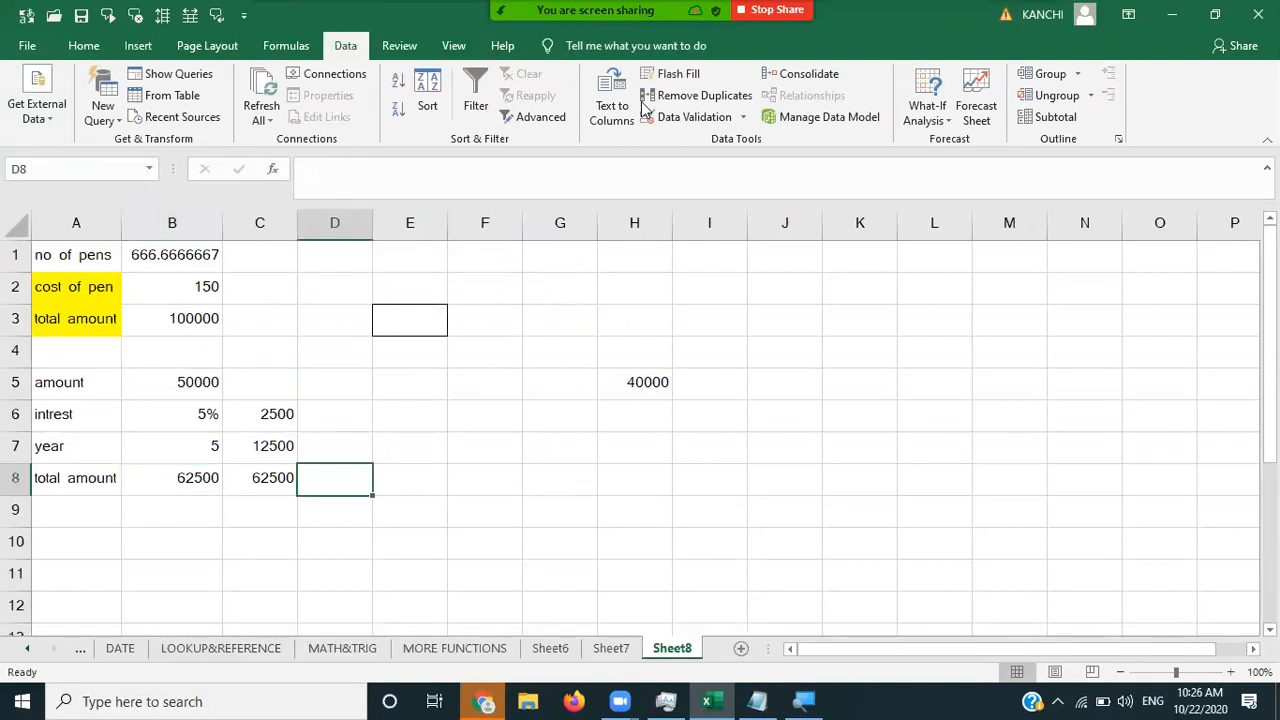
pyautogui.click(335, 22)
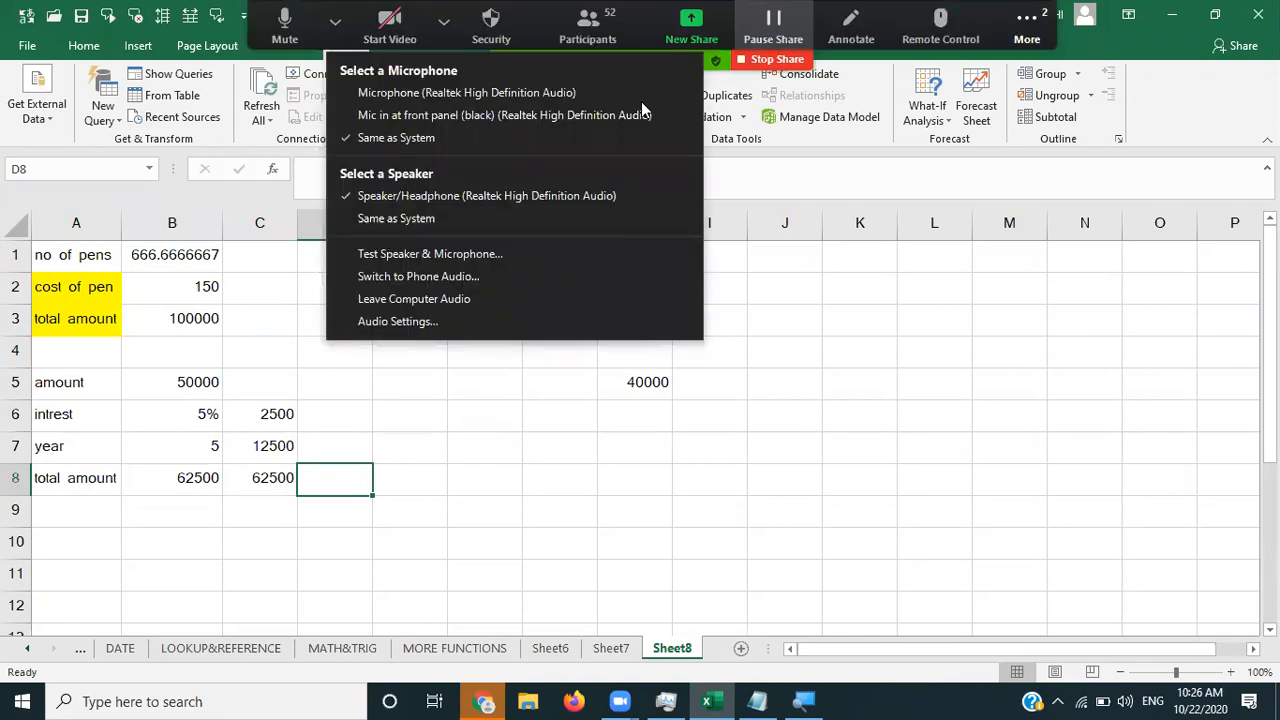
pyautogui.click(335, 22)
pyautogui.click(284, 25)
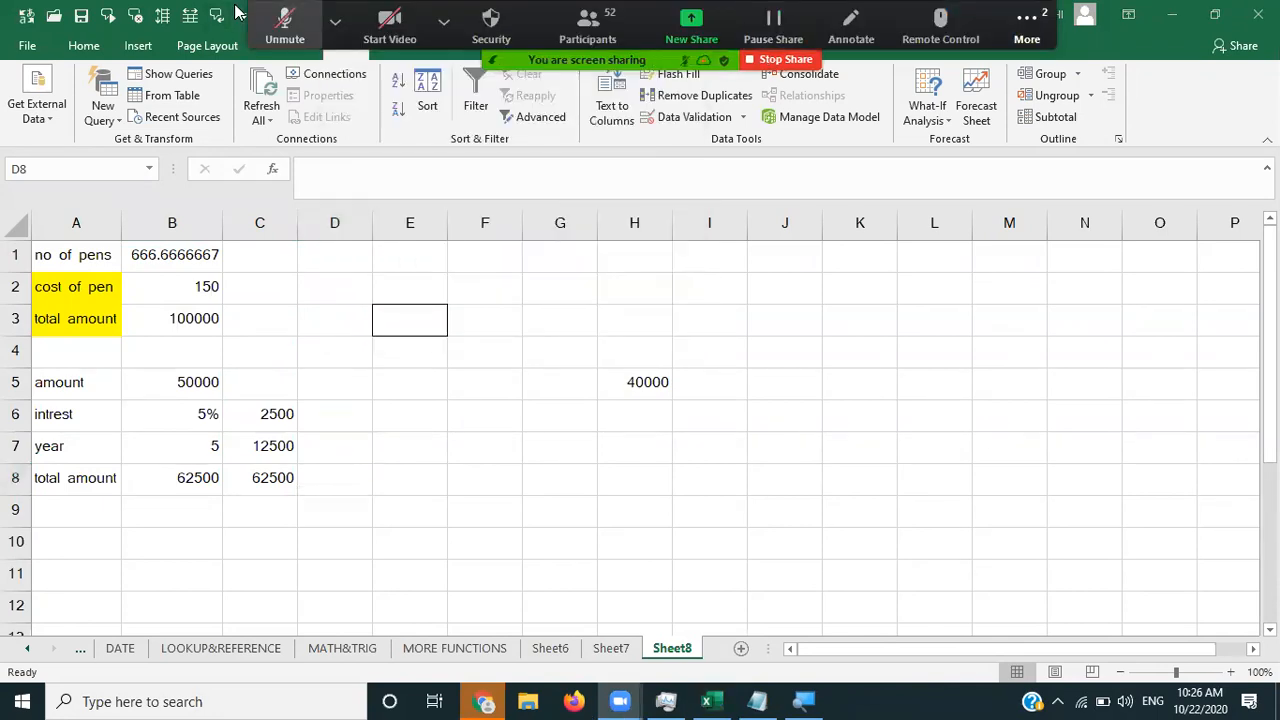
# - Check Zoom's group chat, then return to Excel's What-If Analysis options
pyautogui.click(1026, 27)
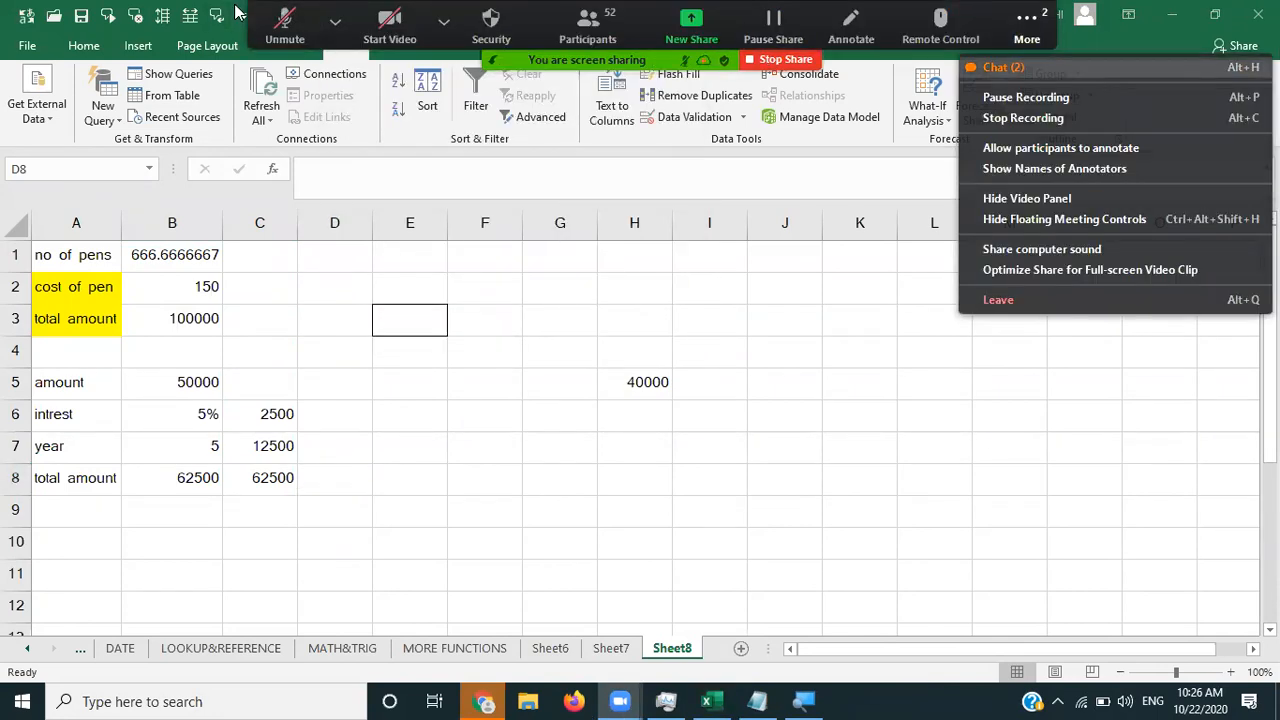
pyautogui.click(1023, 66)
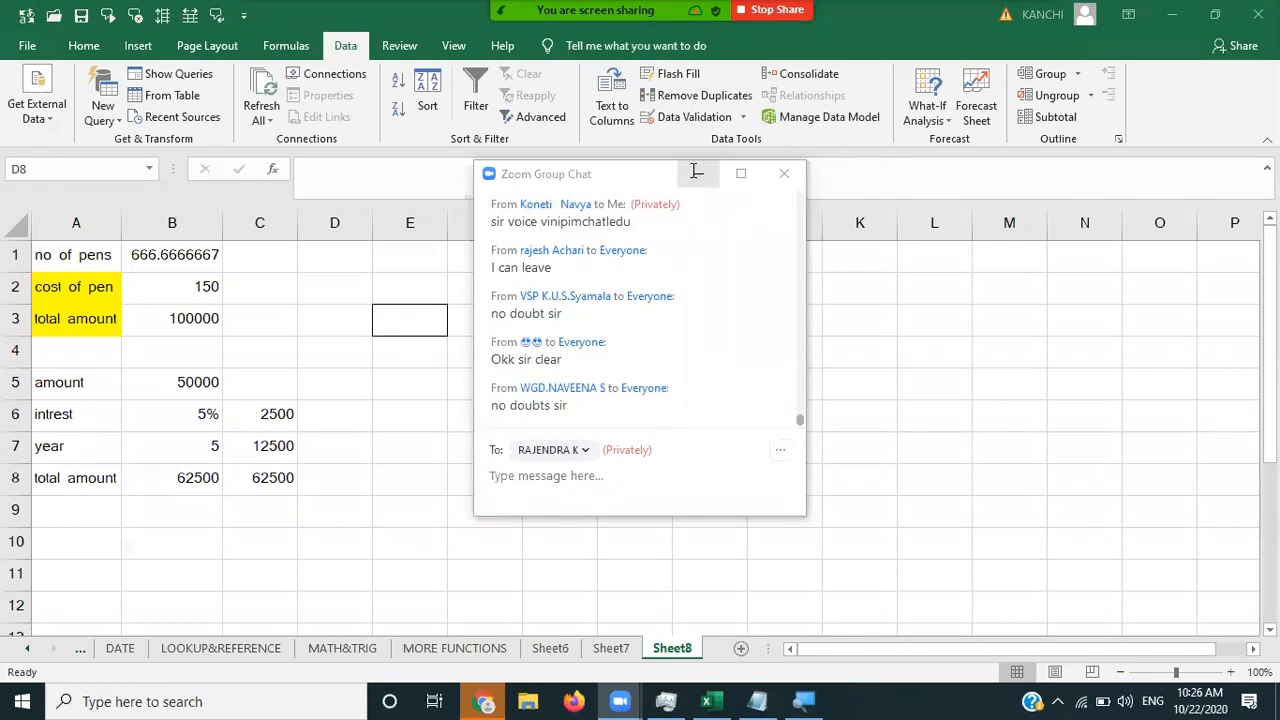
pyautogui.click(900, 120)
pyautogui.click(922, 112)
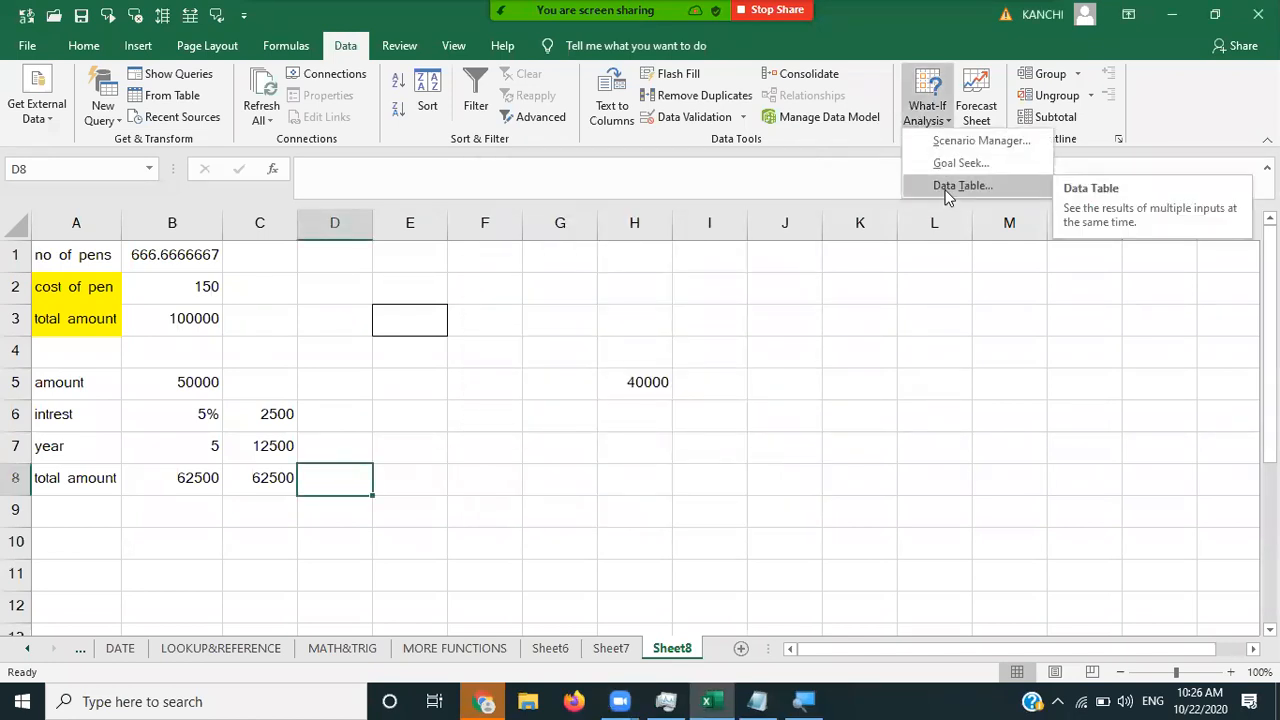
# - Clear the interest example from A5:D8
pyautogui.click(66, 382)
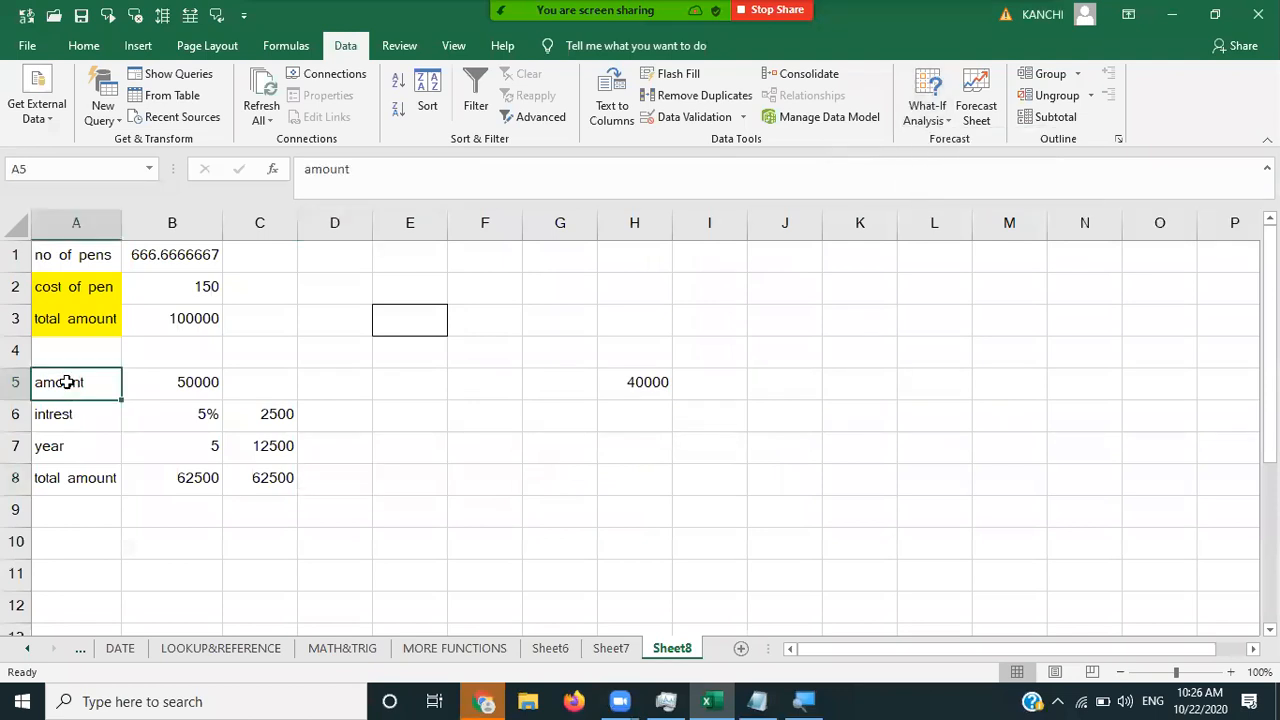
pyautogui.hotkey('shift', 'Right')
pyautogui.hotkey('shift', 'Right')
pyautogui.hotkey('shift', 'Right')
pyautogui.hotkey('shift', 'Down')
pyautogui.hotkey('shift', 'Down')
pyautogui.hotkey('shift', 'Down')
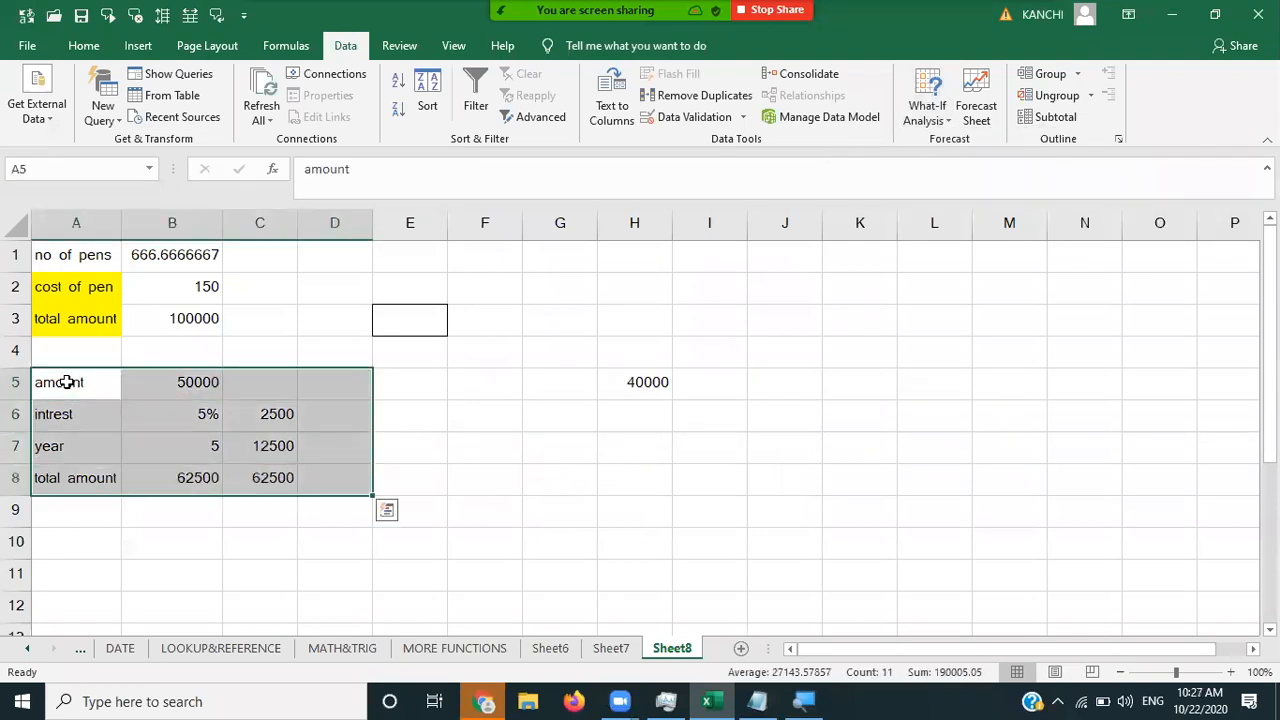
pyautogui.press('Delete')
pyautogui.click(134, 360)
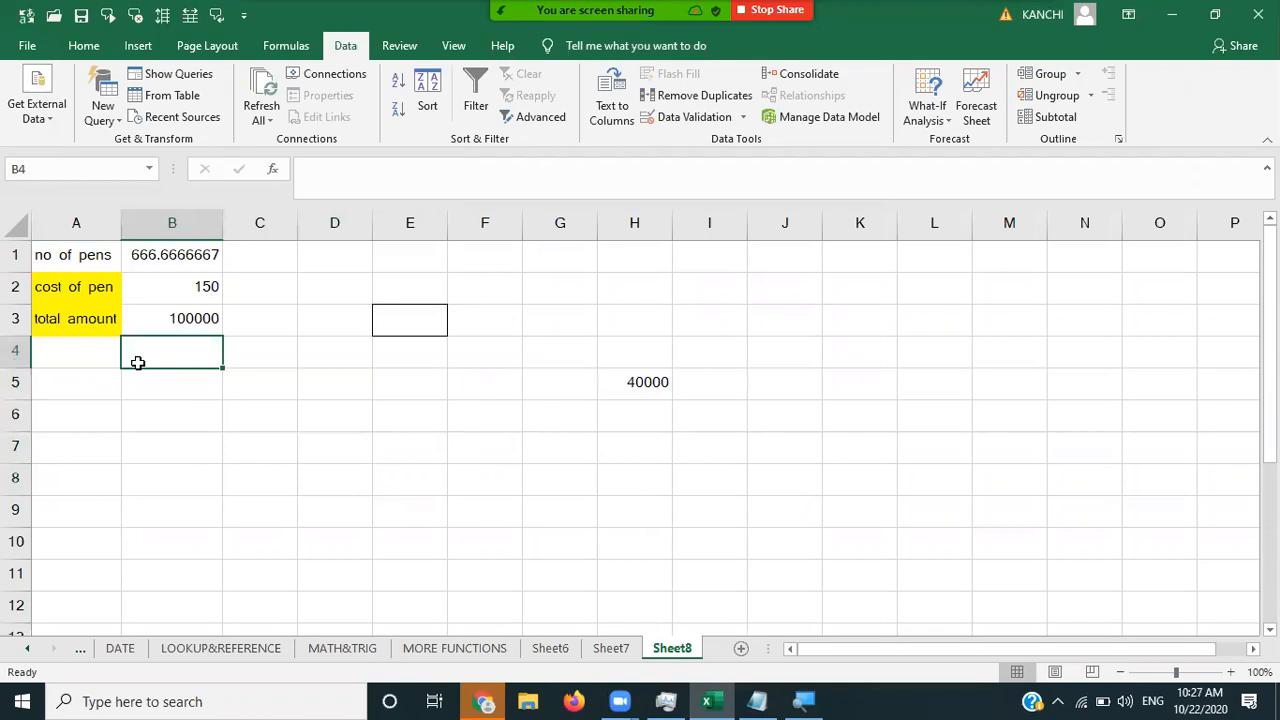
# - Clear the leftover 40000 from H5 and return to C3
pyautogui.click(252, 329)
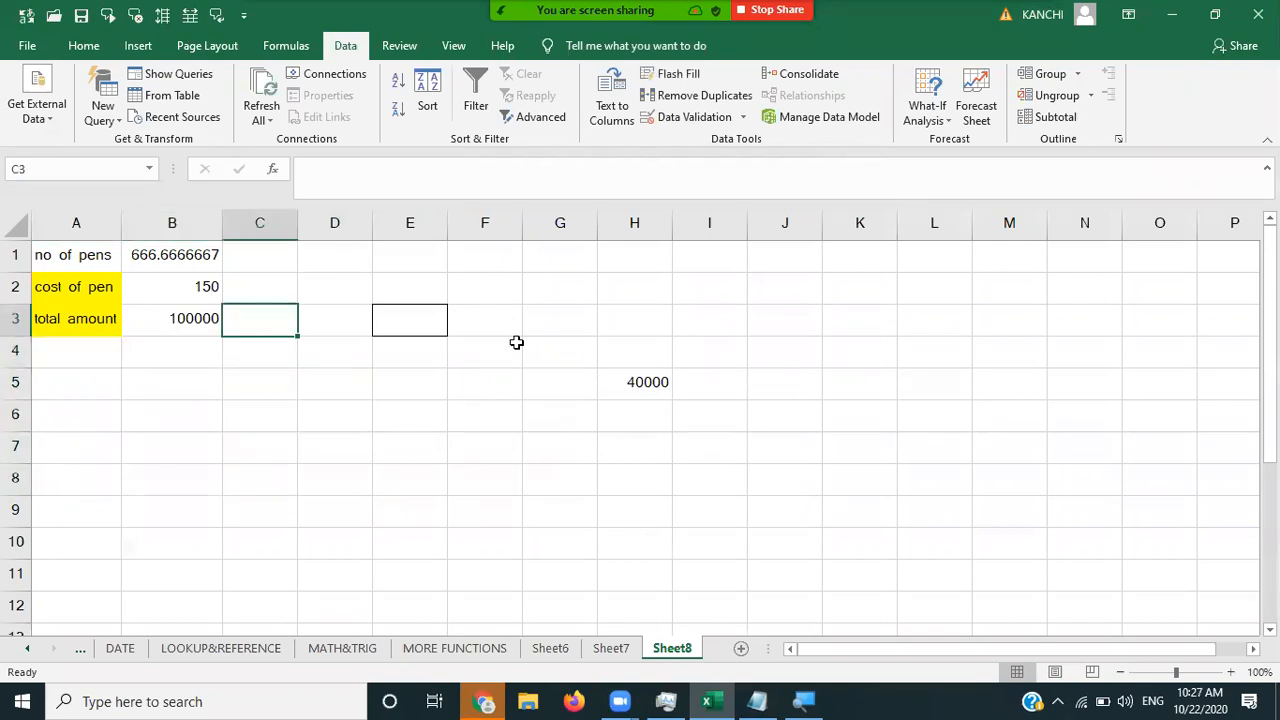
pyautogui.click(618, 389)
pyautogui.press('Delete')
pyautogui.press('Left')
pyautogui.press('Left')
pyautogui.press('Left')
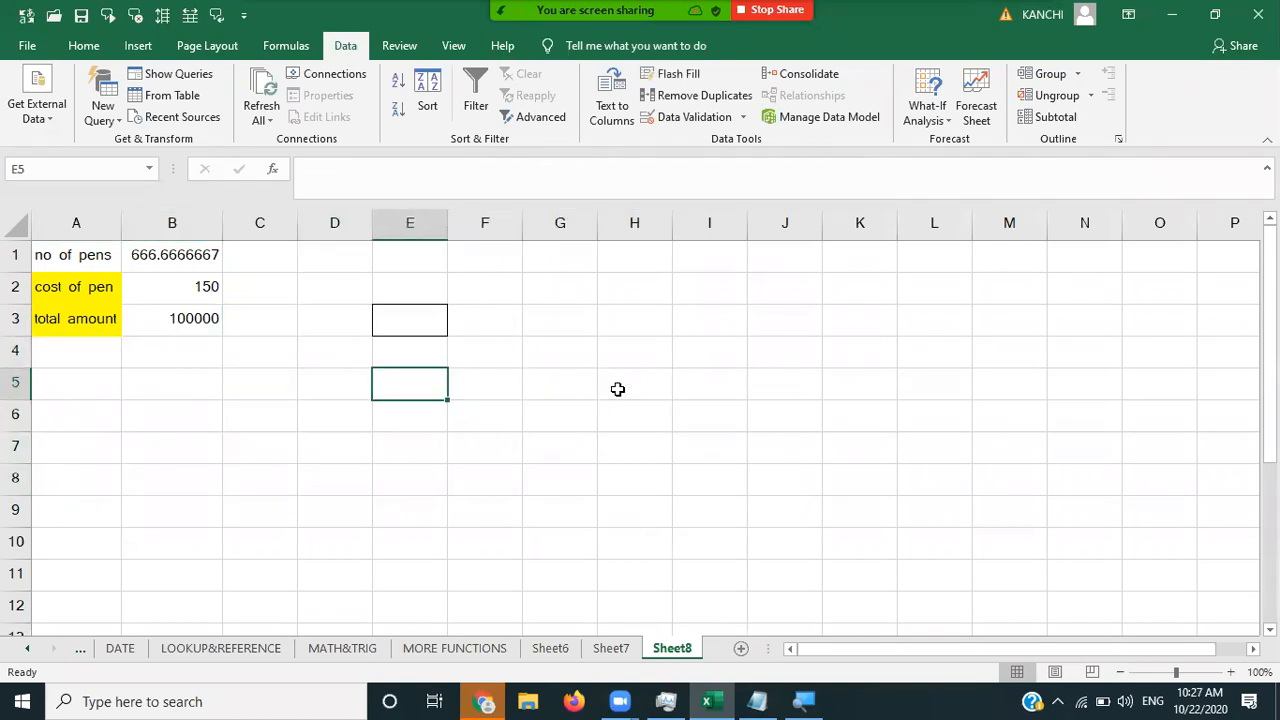
pyautogui.click(269, 316)
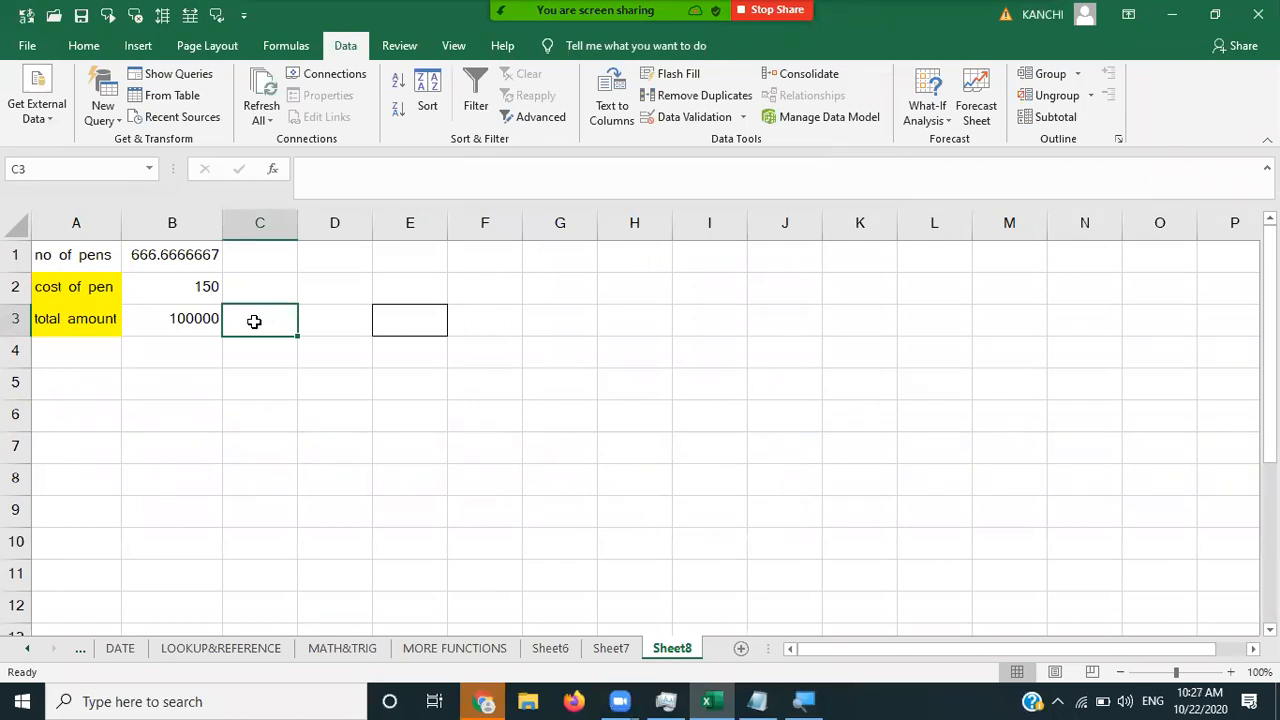
# - Enter pen counts 20 and 100 in C3:D3 and try 600 in E3
pyautogui.write('20')
pyautogui.press('Tab')
pyautogui.write('10')
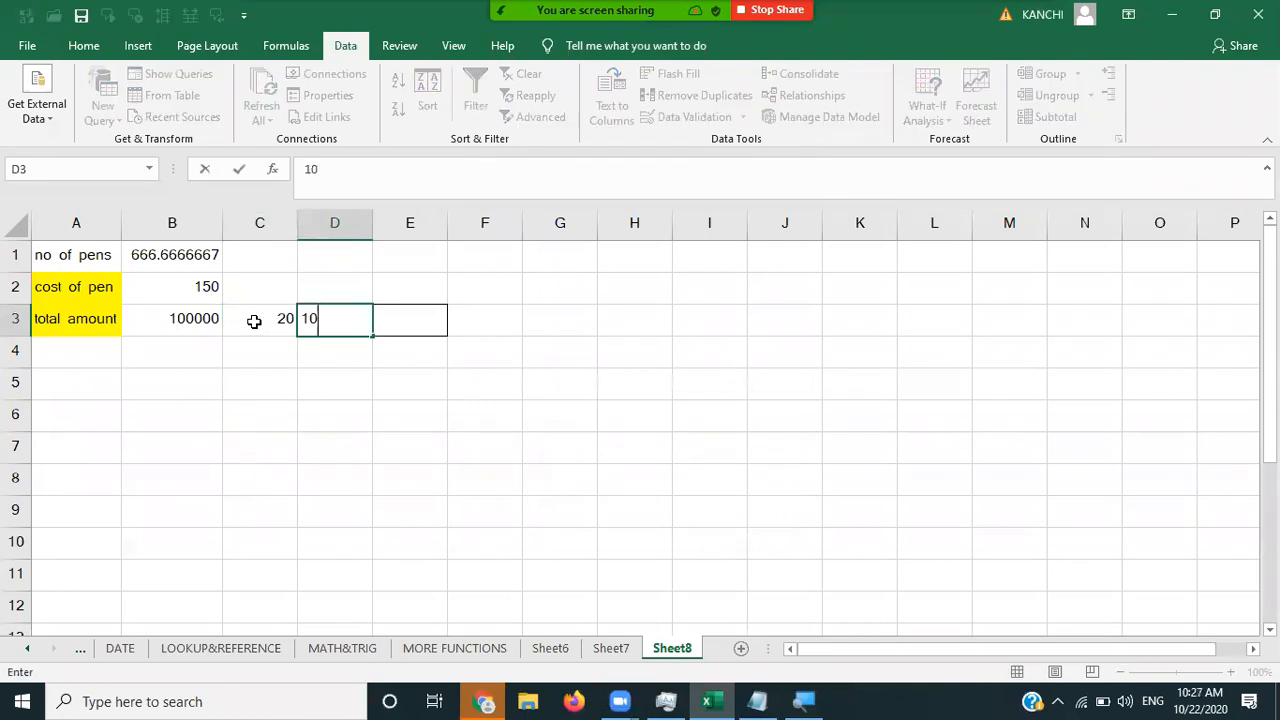
pyautogui.write('0')
pyautogui.press('Tab')
pyautogui.write('600')
pyautogui.press('Tab')
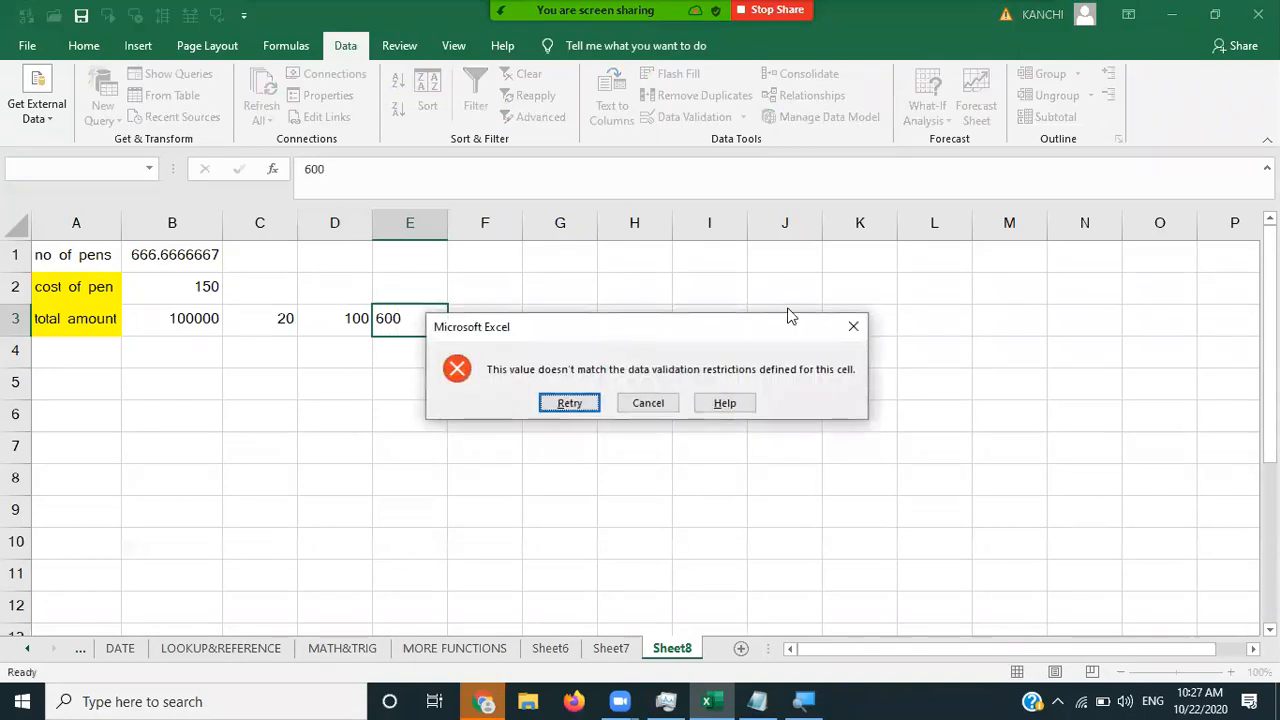
pyautogui.click(855, 327)
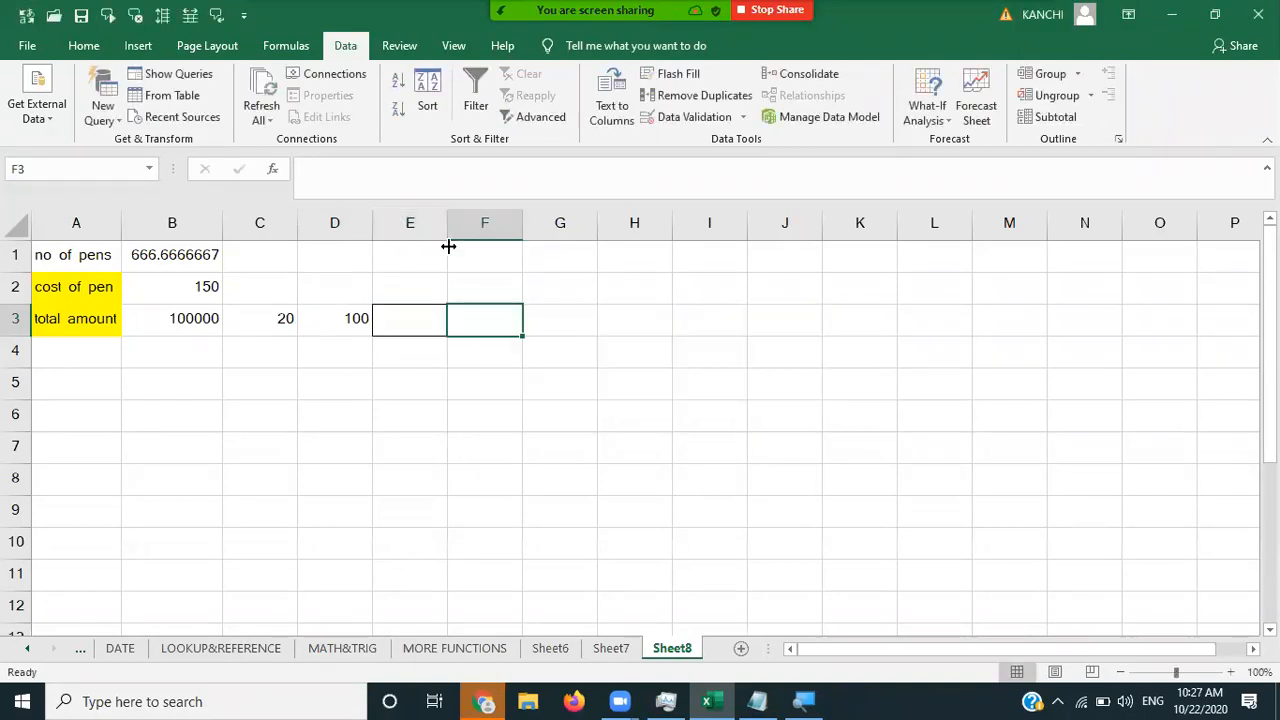
# - Delete column E to remove its validation rule and enter 600 in E3
pyautogui.click(434, 232)
pyautogui.rightClick(432, 226)
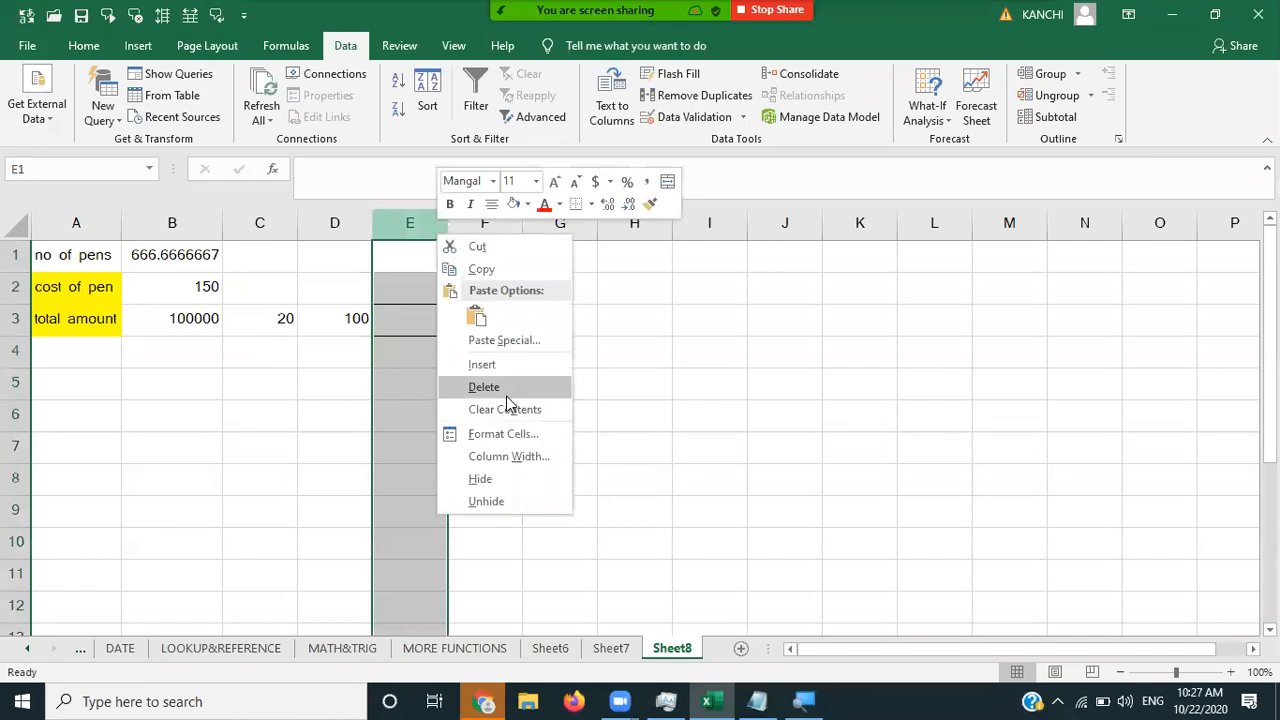
pyautogui.click(505, 388)
pyautogui.click(408, 333)
pyautogui.write('600')
pyautogui.press('Return')
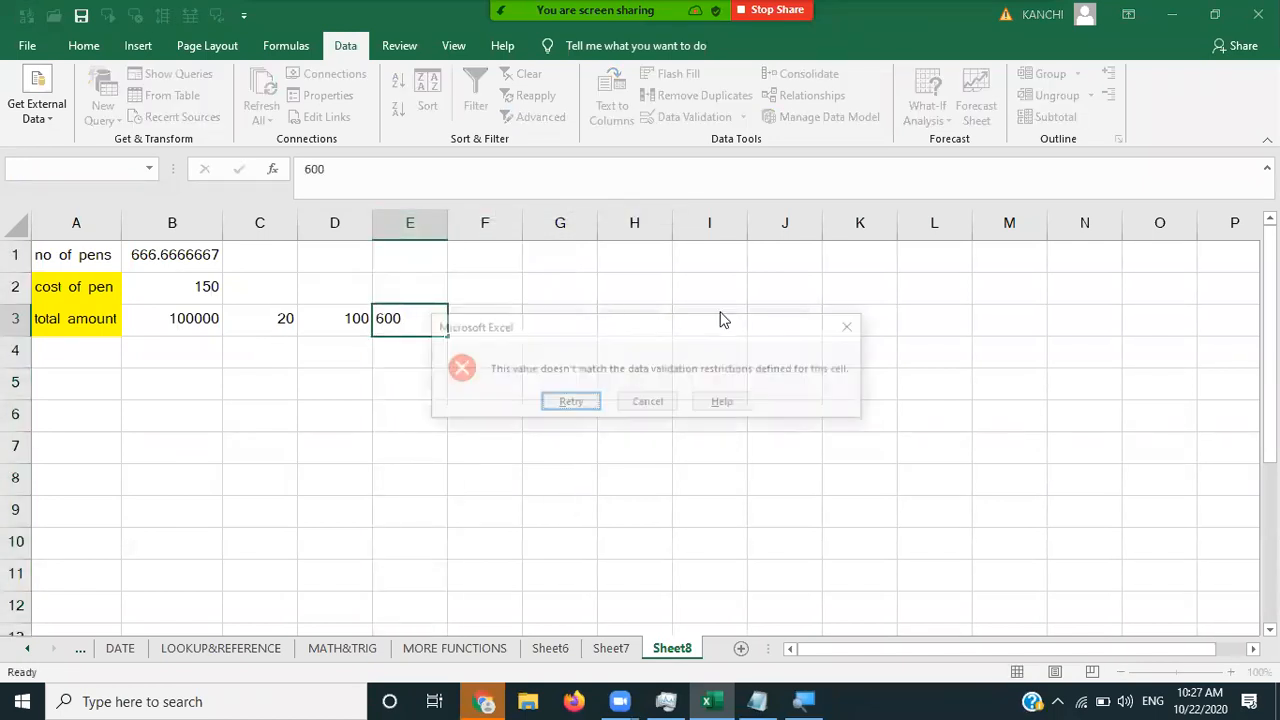
pyautogui.click(854, 328)
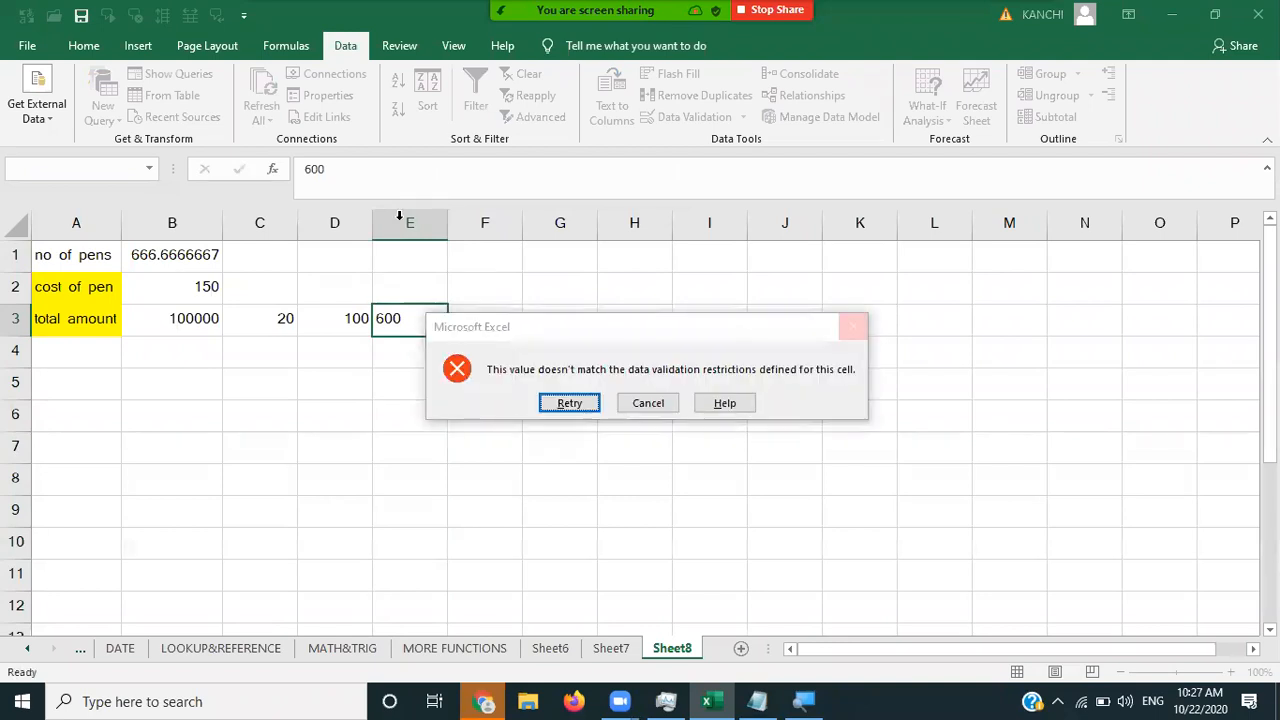
pyautogui.rightClick(401, 223)
pyautogui.click(455, 373)
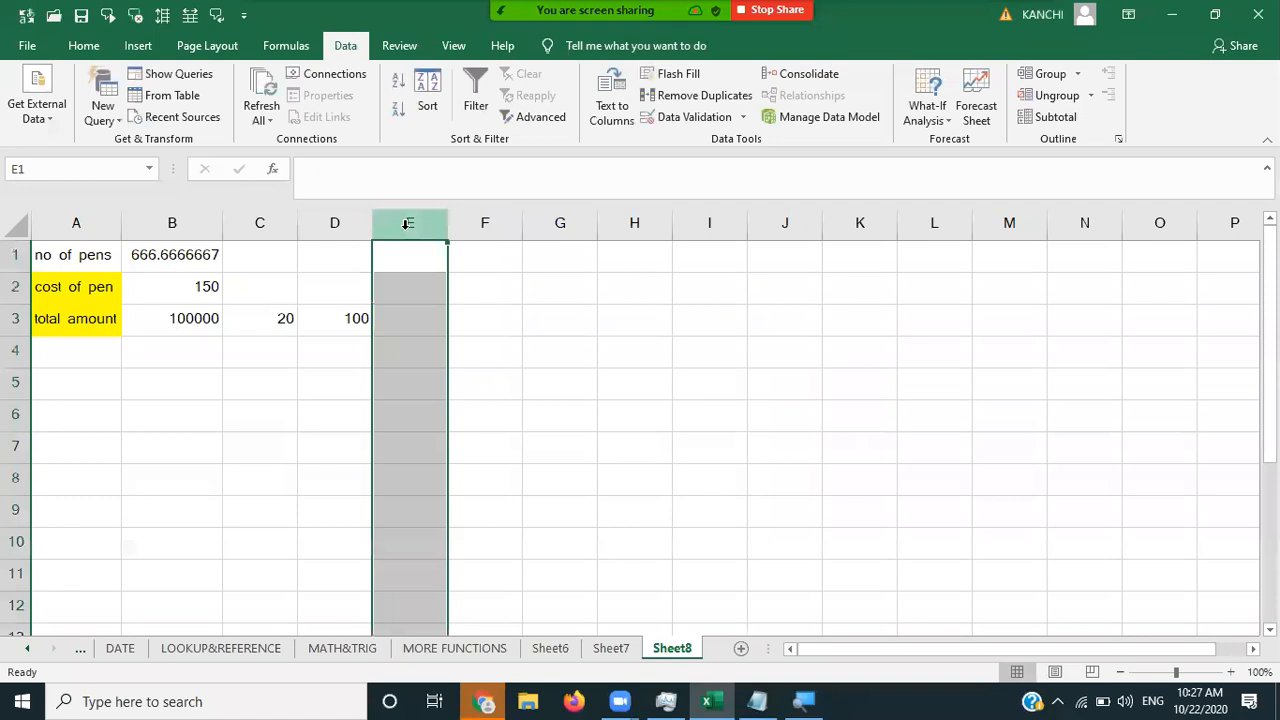
pyautogui.rightClick(405, 224)
pyautogui.click(455, 380)
pyautogui.click(409, 331)
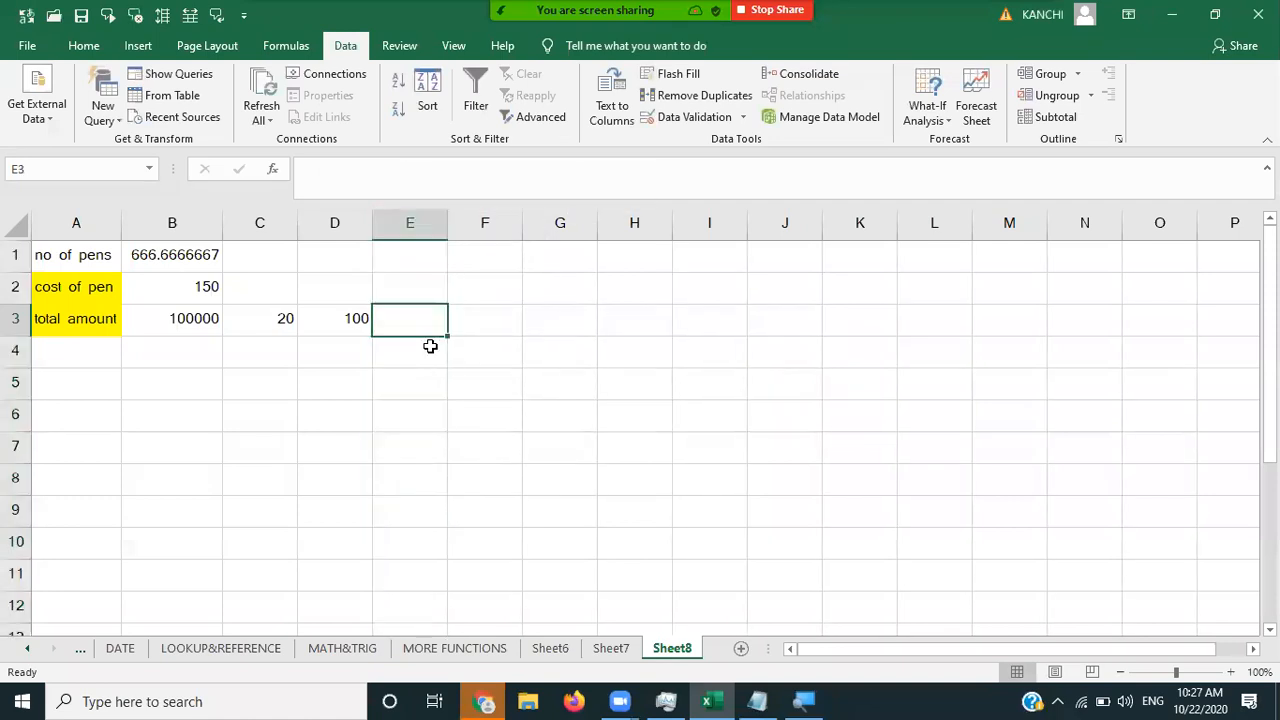
pyautogui.write('600')
pyautogui.press('Tab')
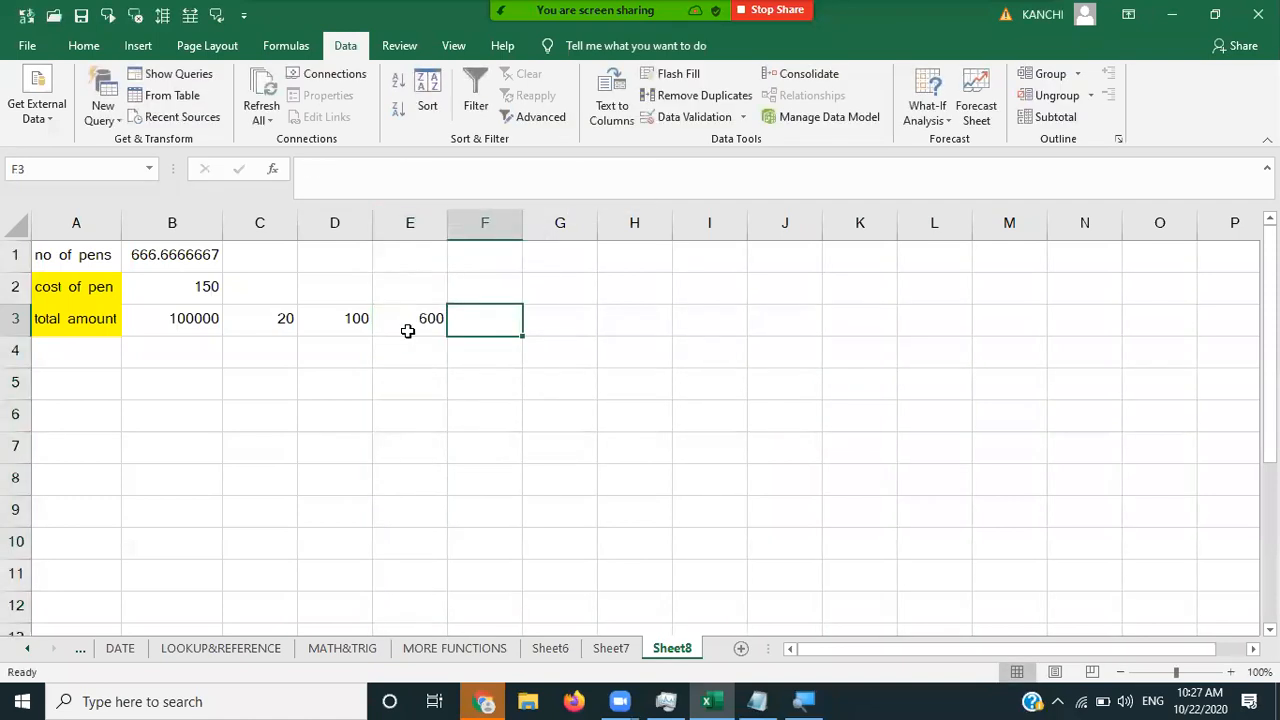
# - Enter pen counts 666.6667 in F3 and 7000 in G3
pyautogui.write('666')
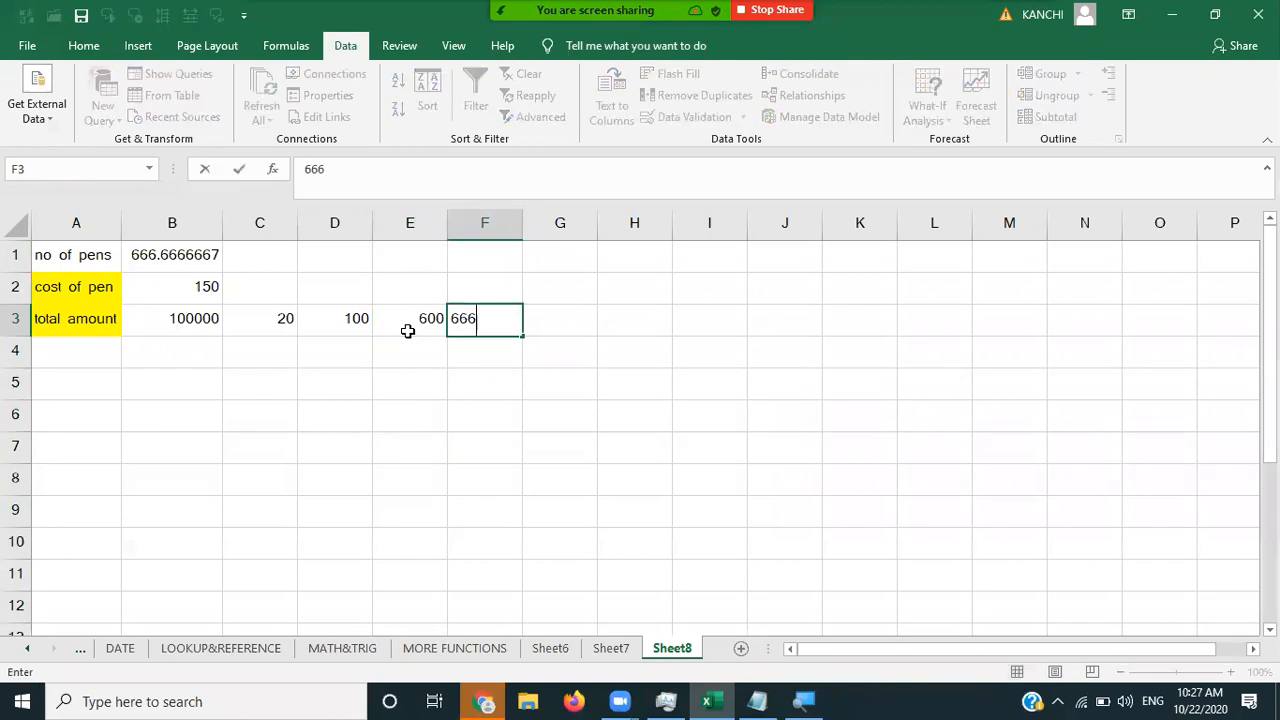
pyautogui.write('.6667')
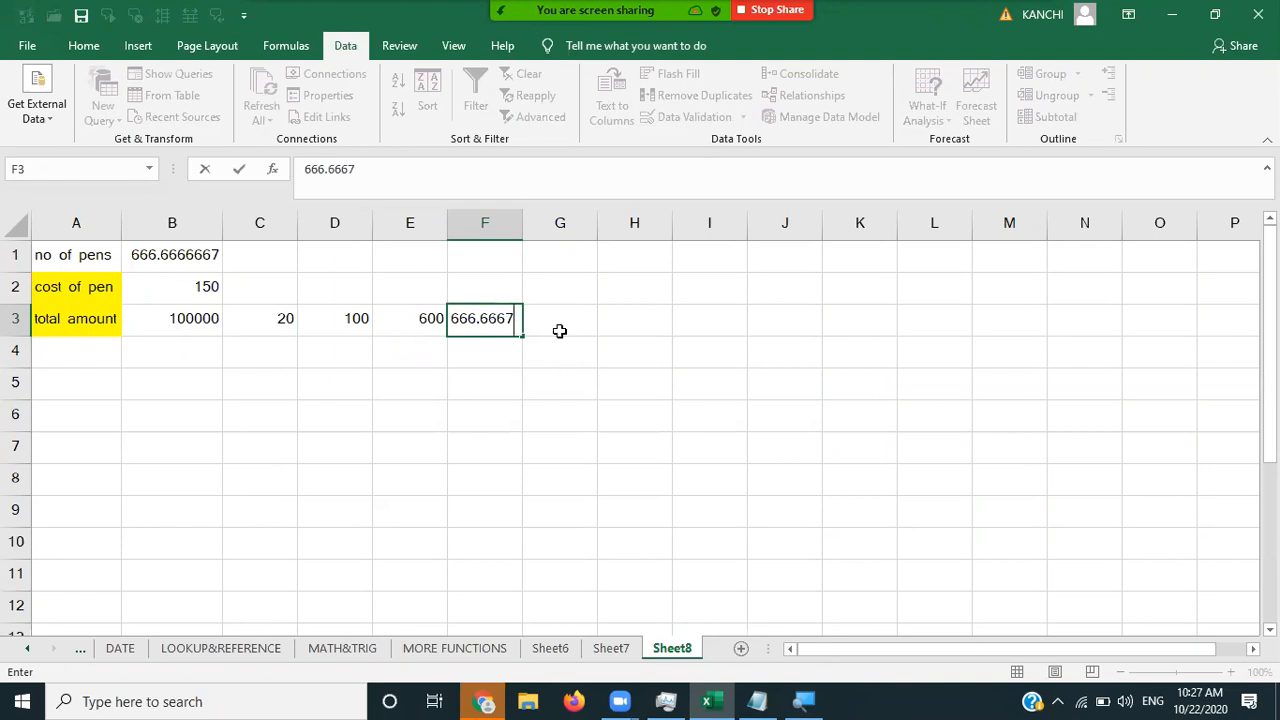
pyautogui.click(560, 331)
pyautogui.write('7000')
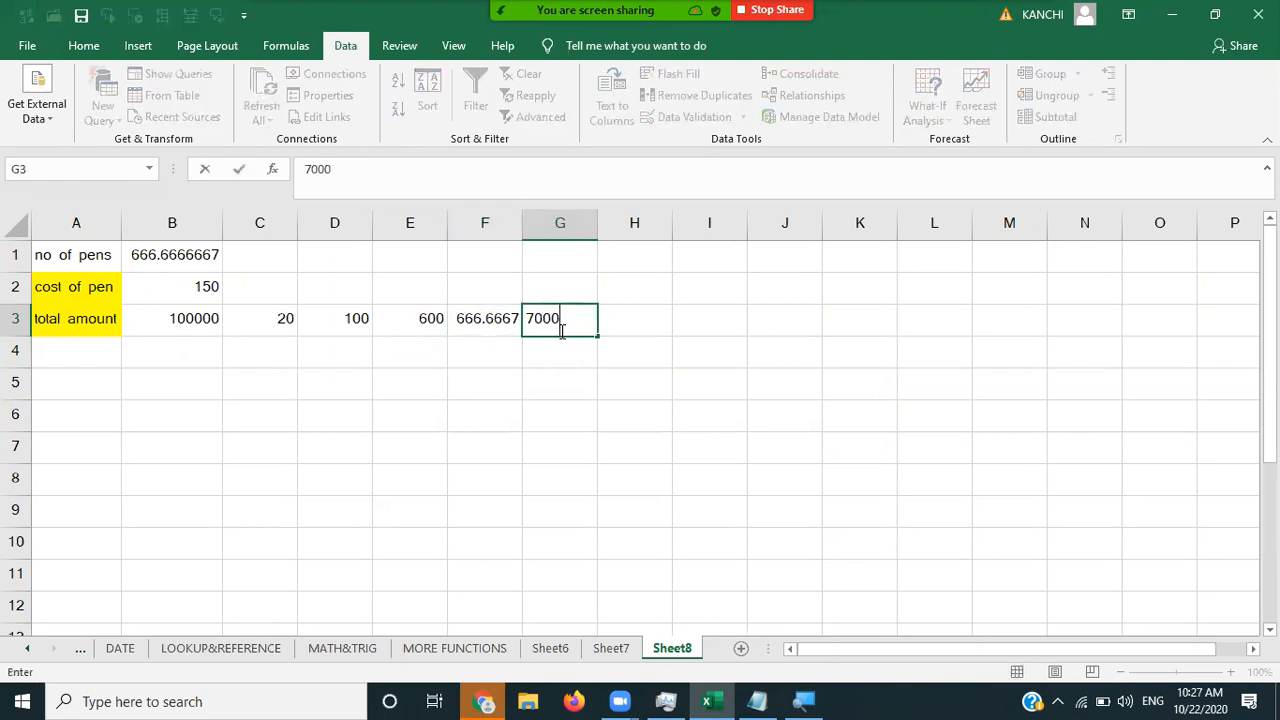
pyautogui.hotkey('ctrl', 'Return')
pyautogui.press('Return')
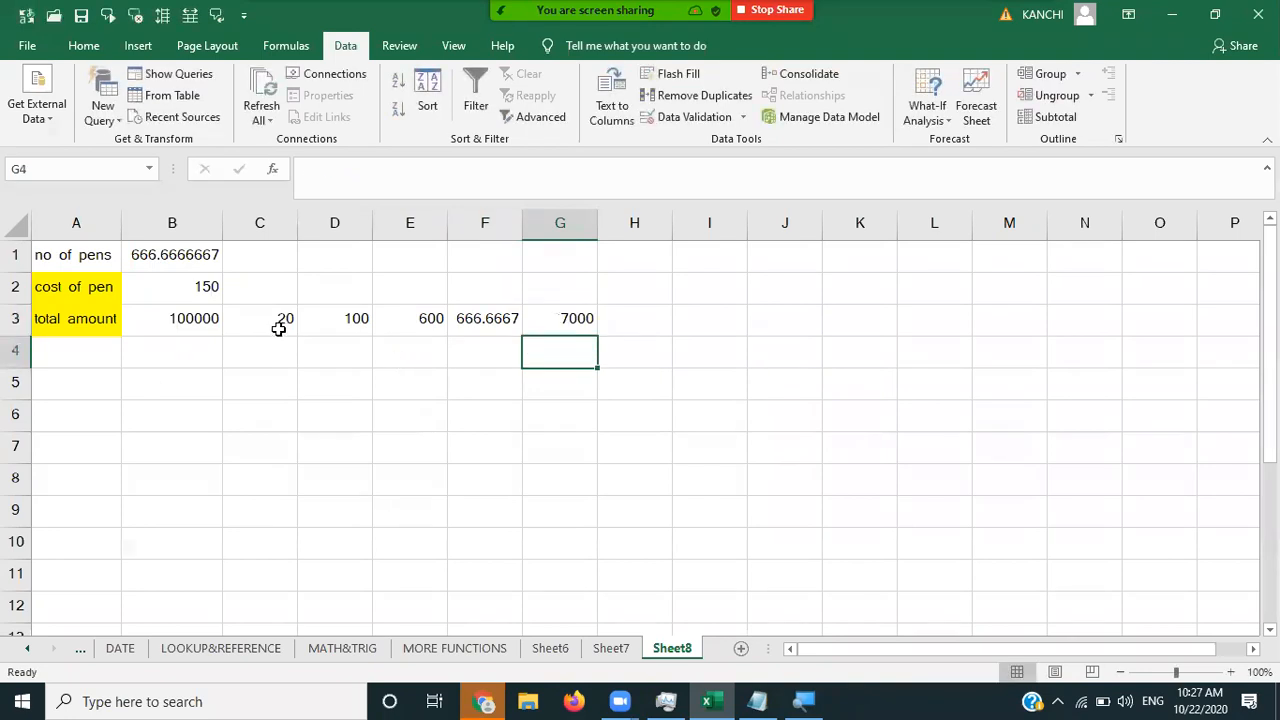
# - Enter pen costs 10, 50 and 150 down B4:B6
pyautogui.click(186, 355)
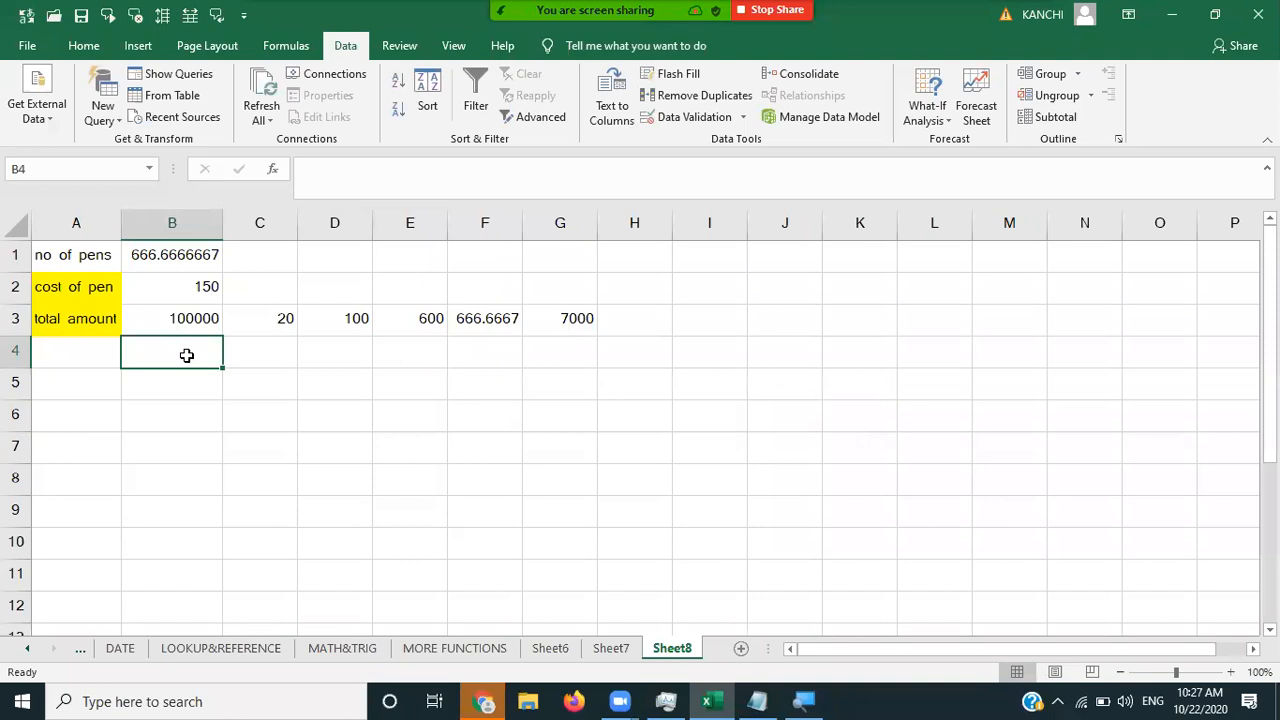
pyautogui.write('10')
pyautogui.press('Return')
pyautogui.write('50')
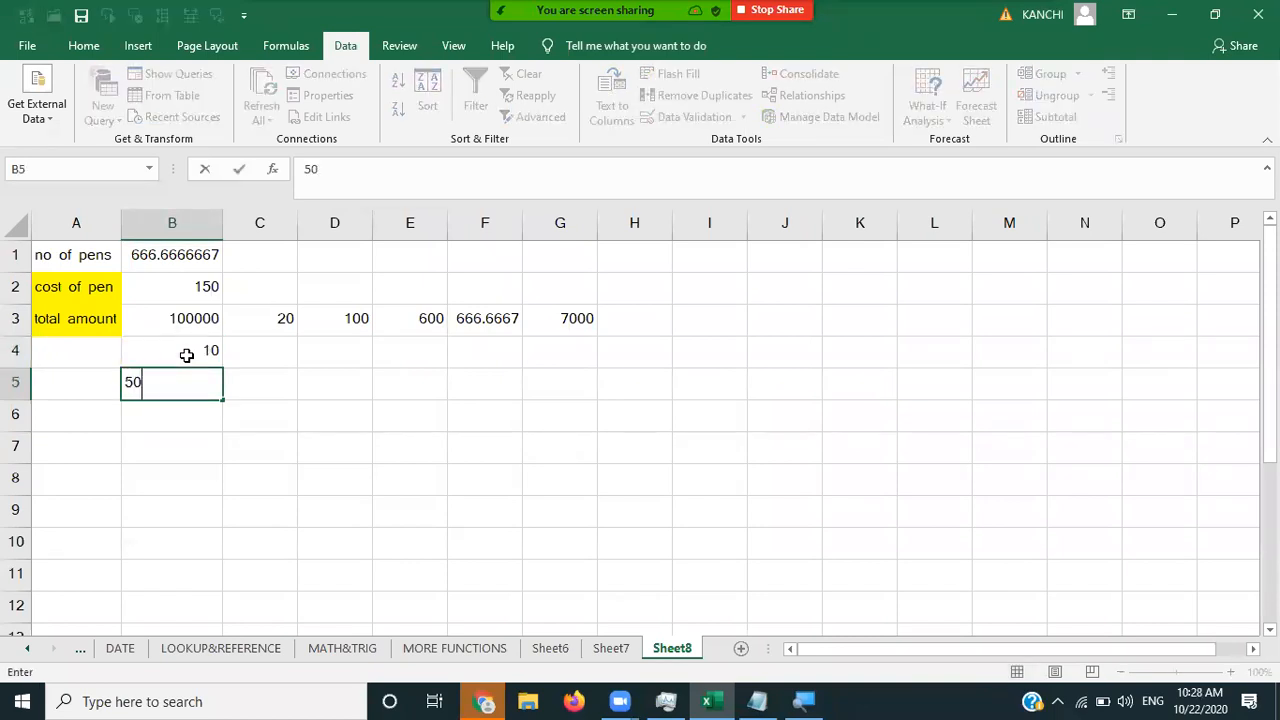
pyautogui.press('Return')
pyautogui.write('150')
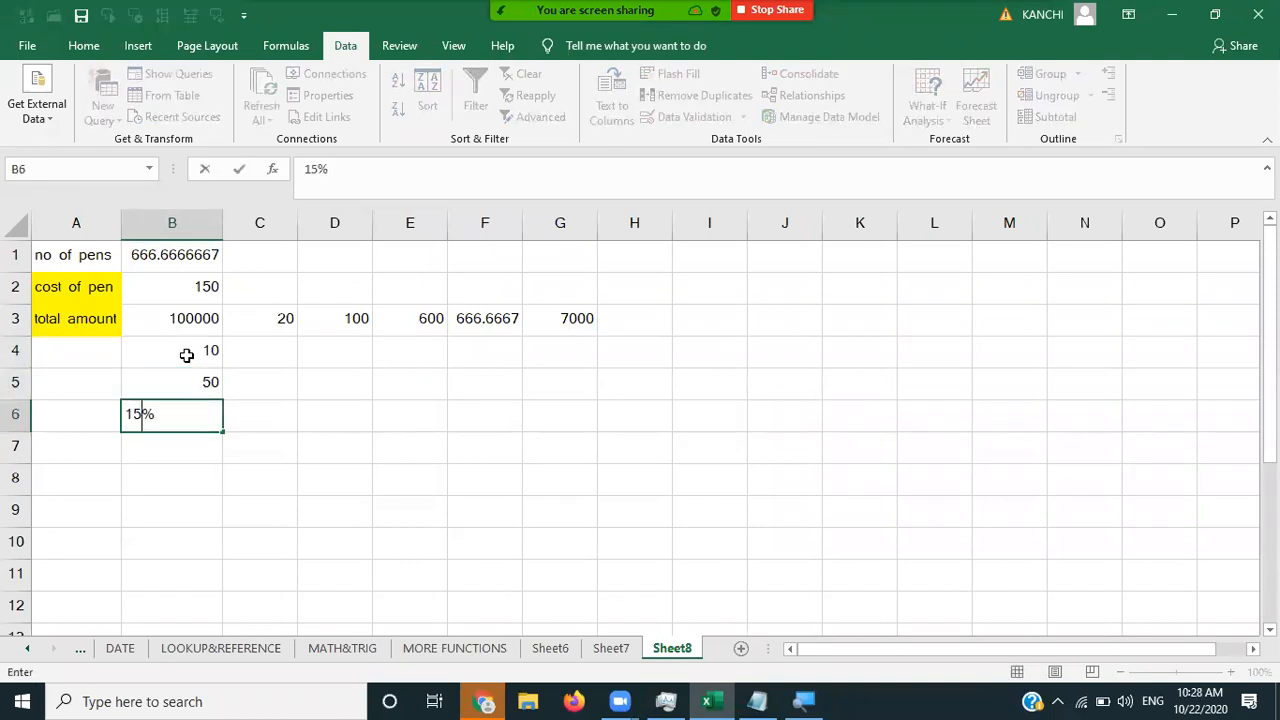
pyautogui.press('Return')
pyautogui.press('Up')
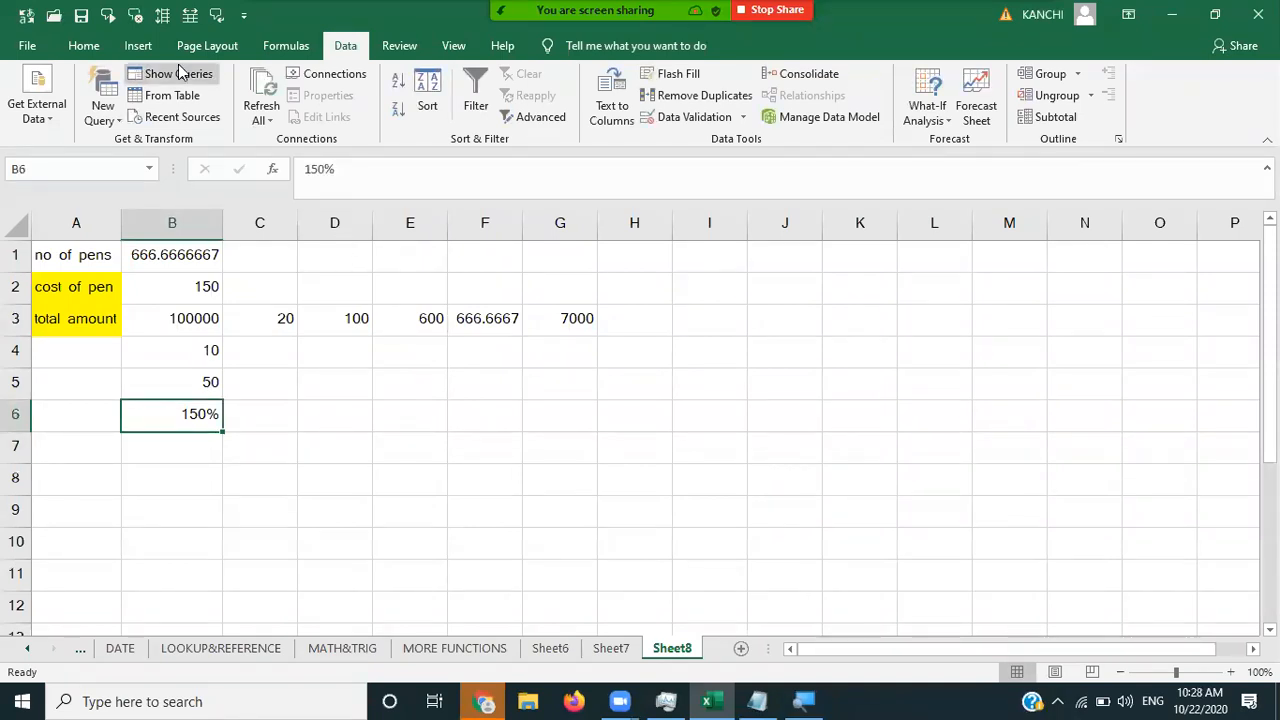
# - Retype 150 in B6, add 200 and 300 in B7:B8, and return to C3
pyautogui.click(13, 418)
pyautogui.rightClick(13, 420)
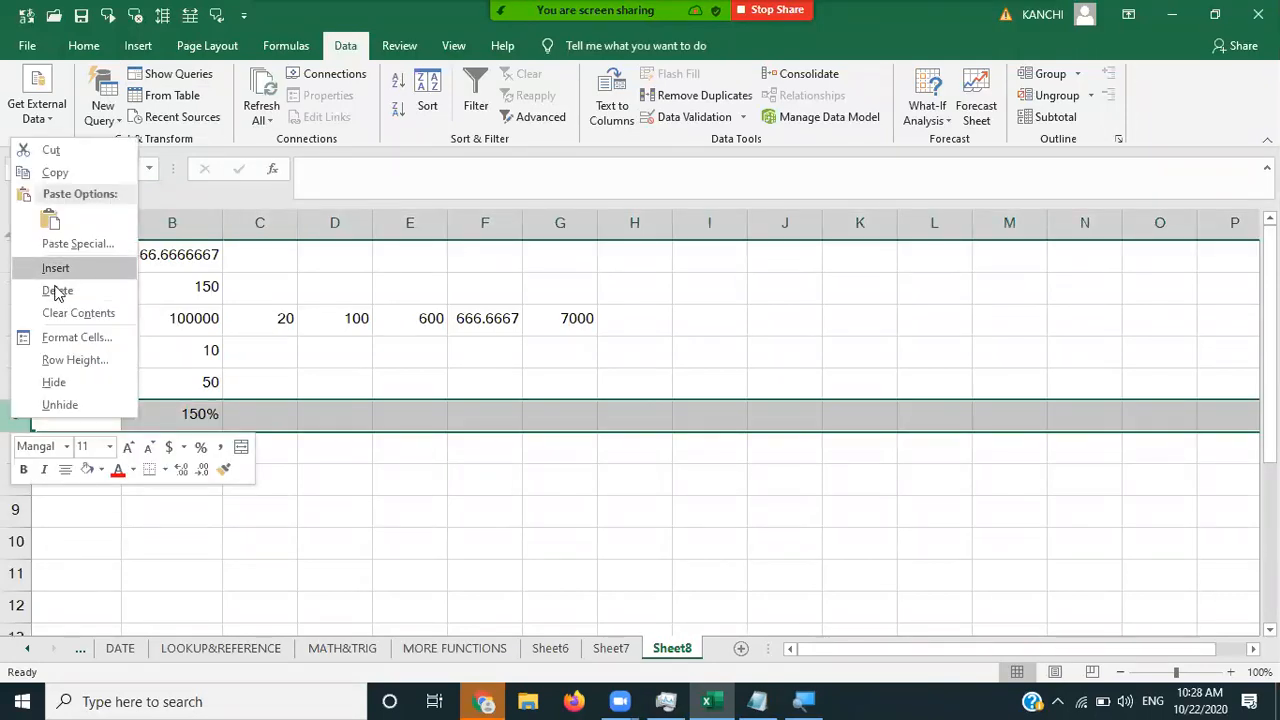
pyautogui.click(194, 397)
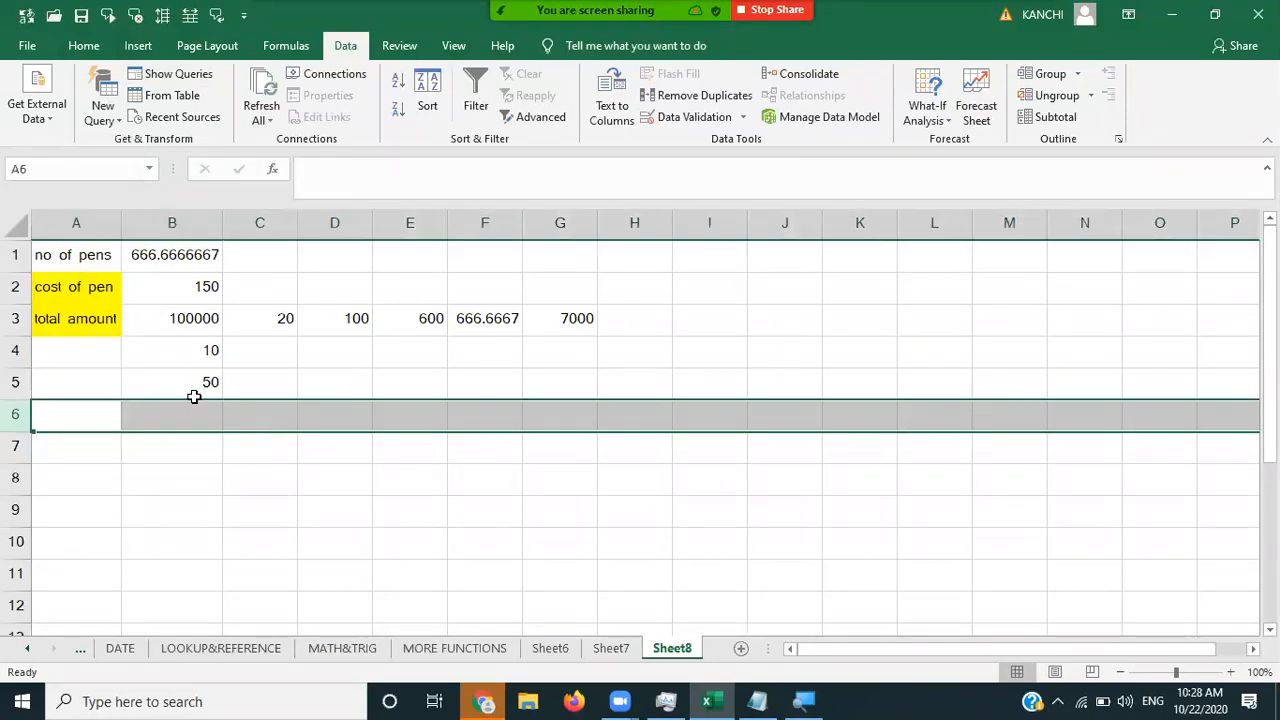
pyautogui.click(192, 418)
pyautogui.write('150')
pyautogui.press('Return')
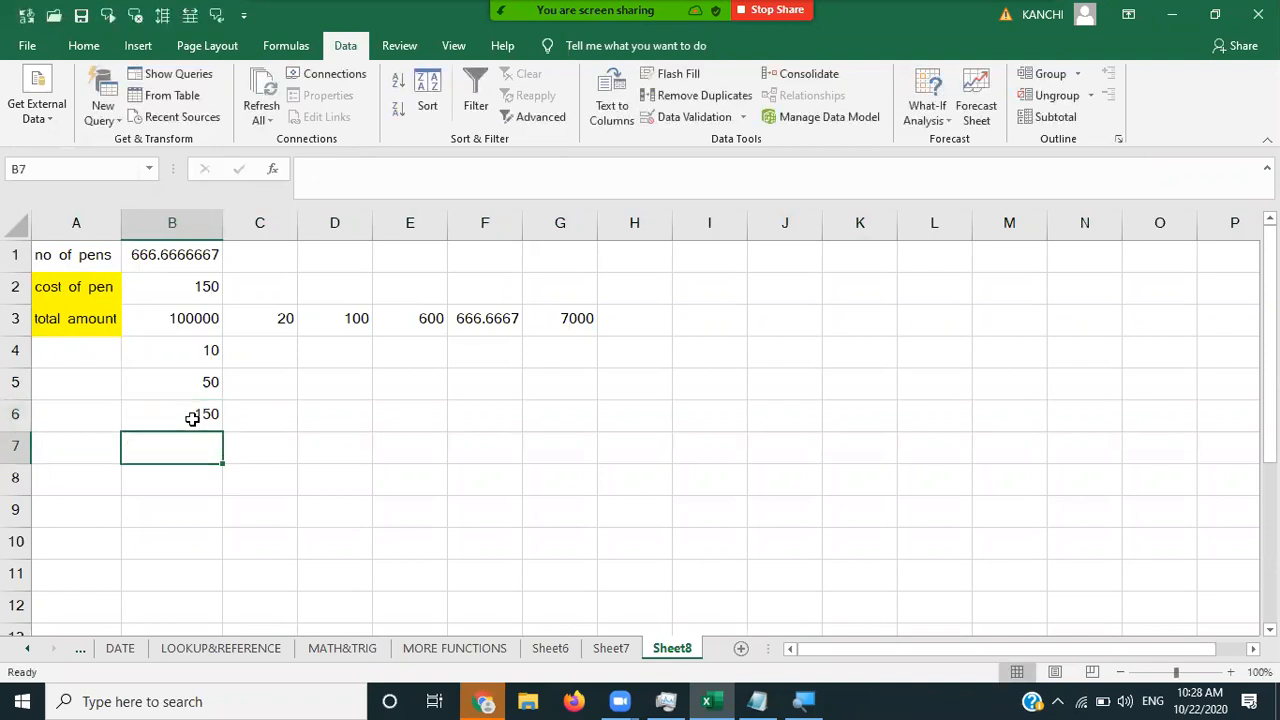
pyautogui.write('200')
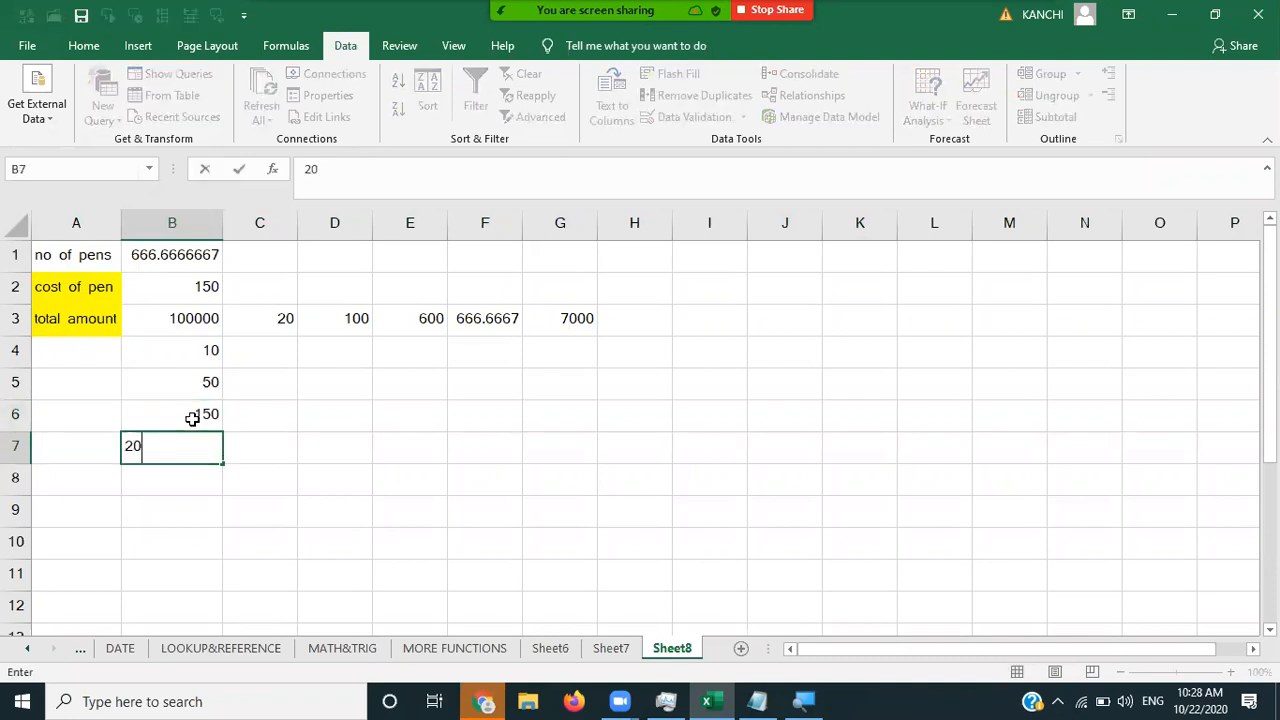
pyautogui.press('Return')
pyautogui.write('300')
pyautogui.press('Tab')
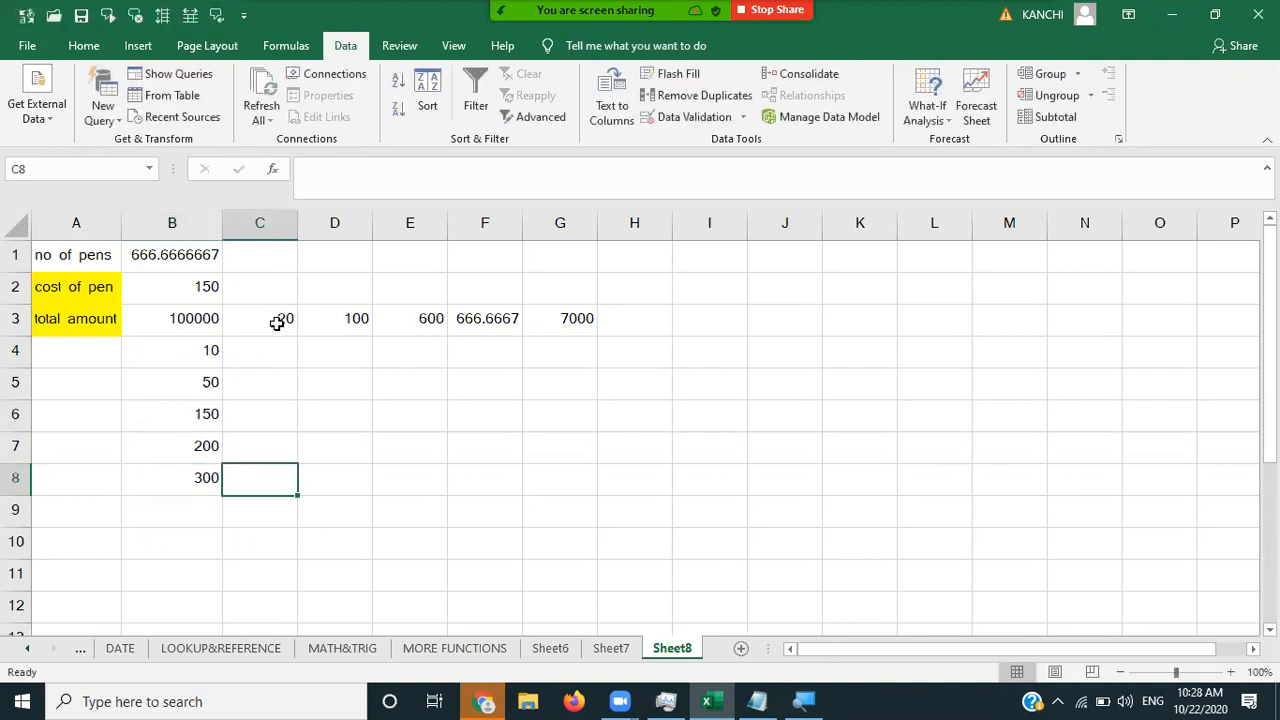
pyautogui.click(277, 322)
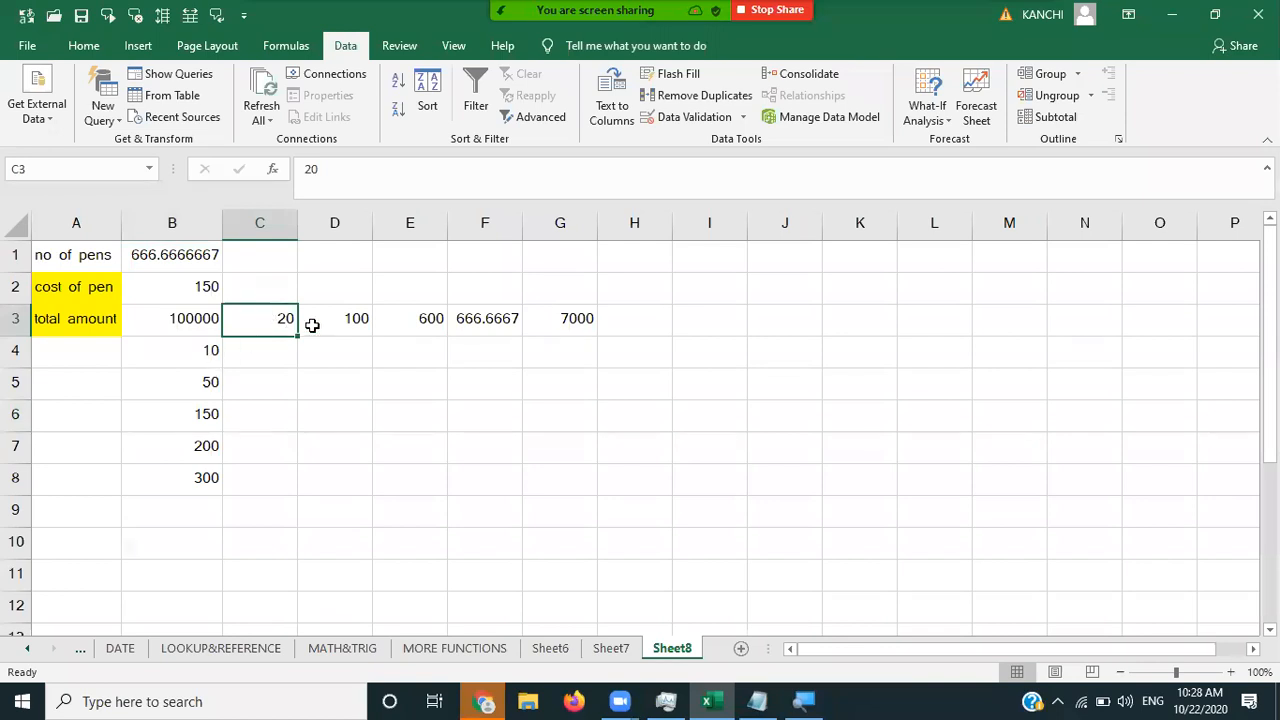
# - Merge C1:G2 into a centred heading reading NO OF PENS
pyautogui.click(410, 320)
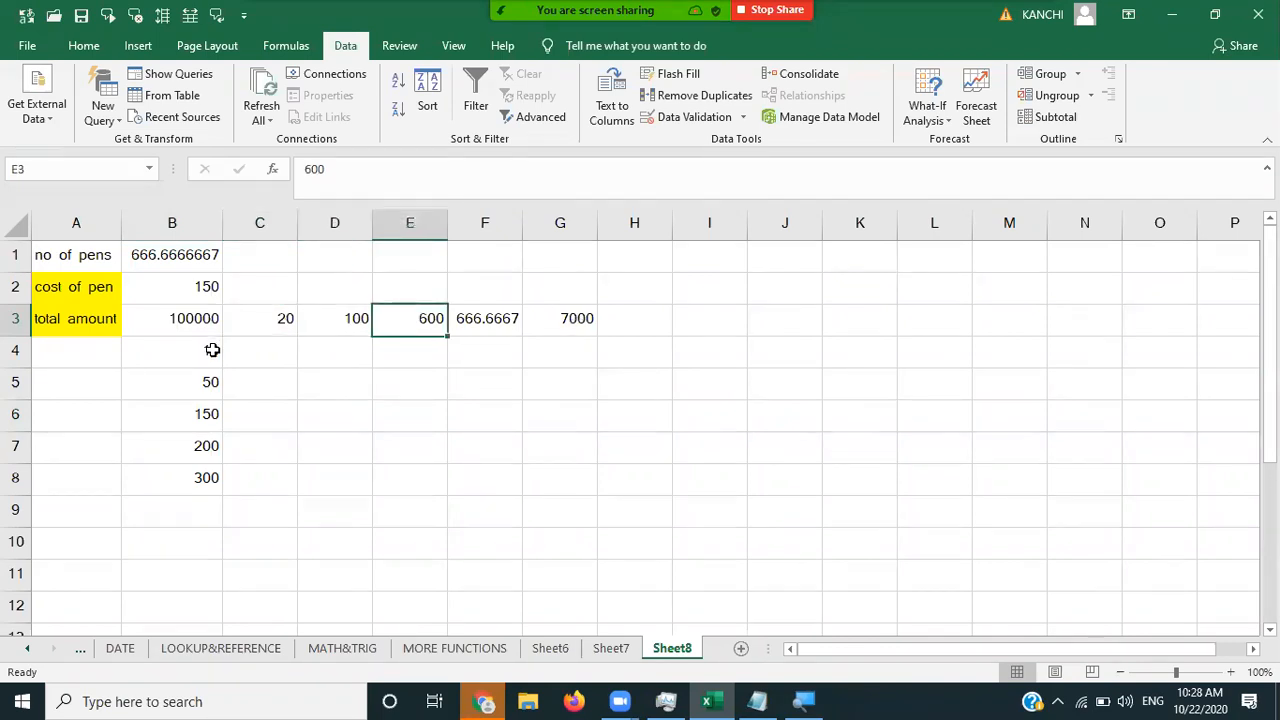
pyautogui.click(212, 350)
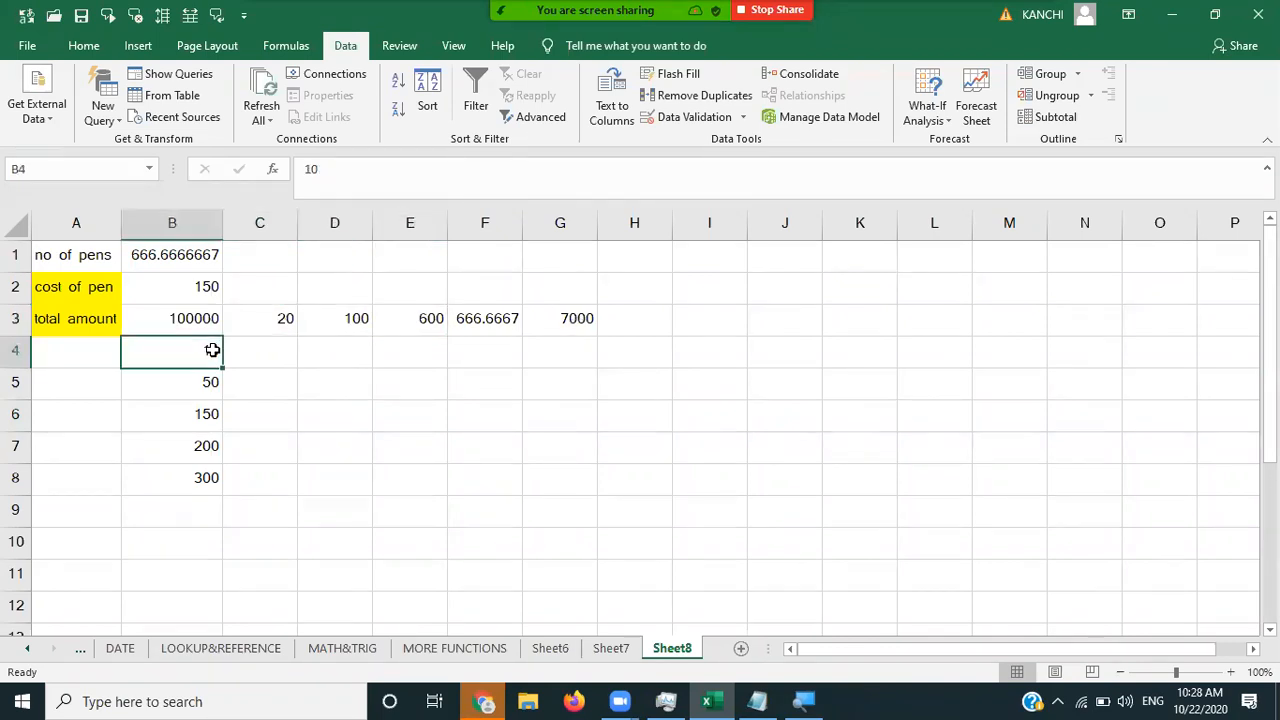
pyautogui.click(261, 283)
pyautogui.hotkey('shift', 'Right')
pyautogui.hotkey('shift', 'Right')
pyautogui.hotkey('shift', 'Right')
pyautogui.hotkey('shift', 'Right')
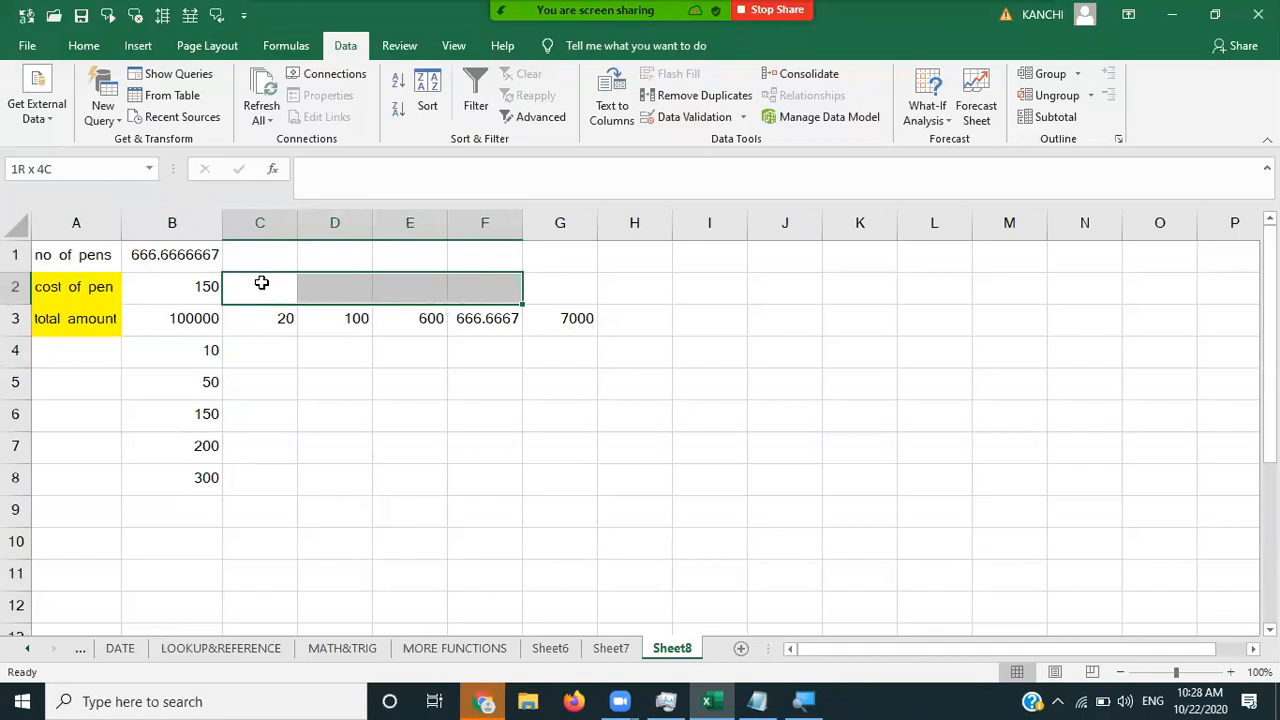
pyautogui.hotkey('shift', 'Up')
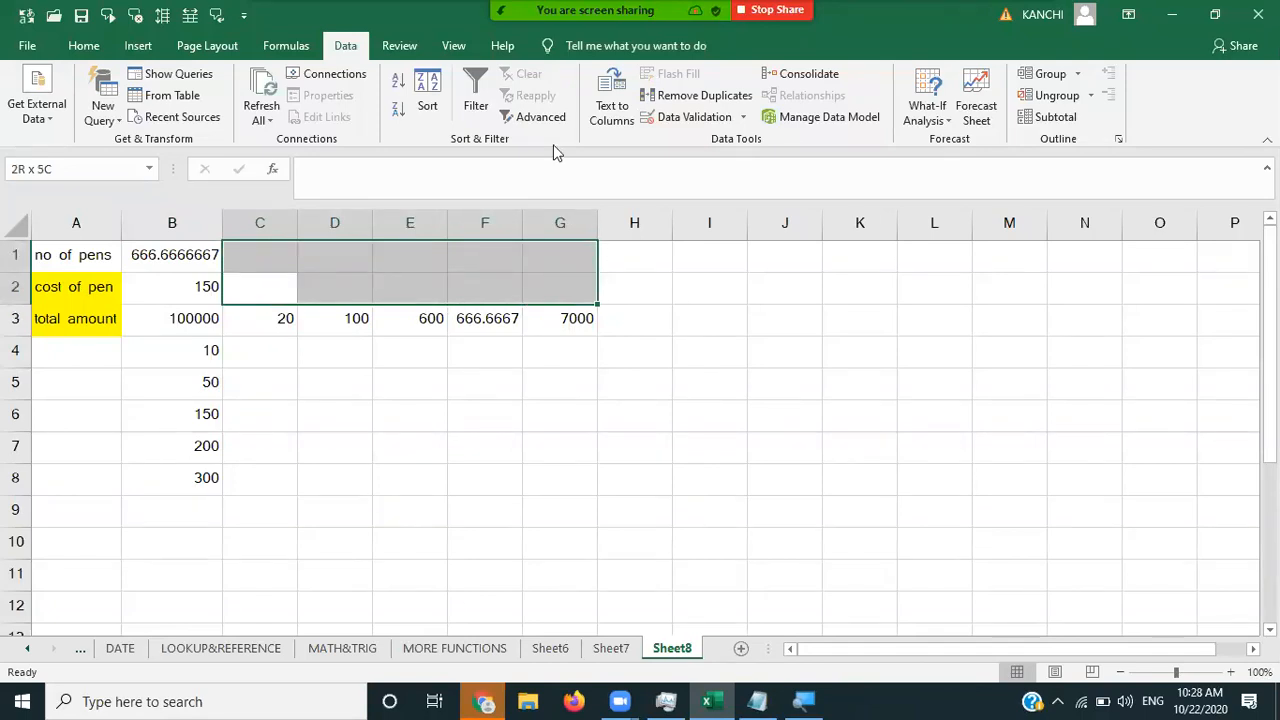
pyautogui.click(83, 46)
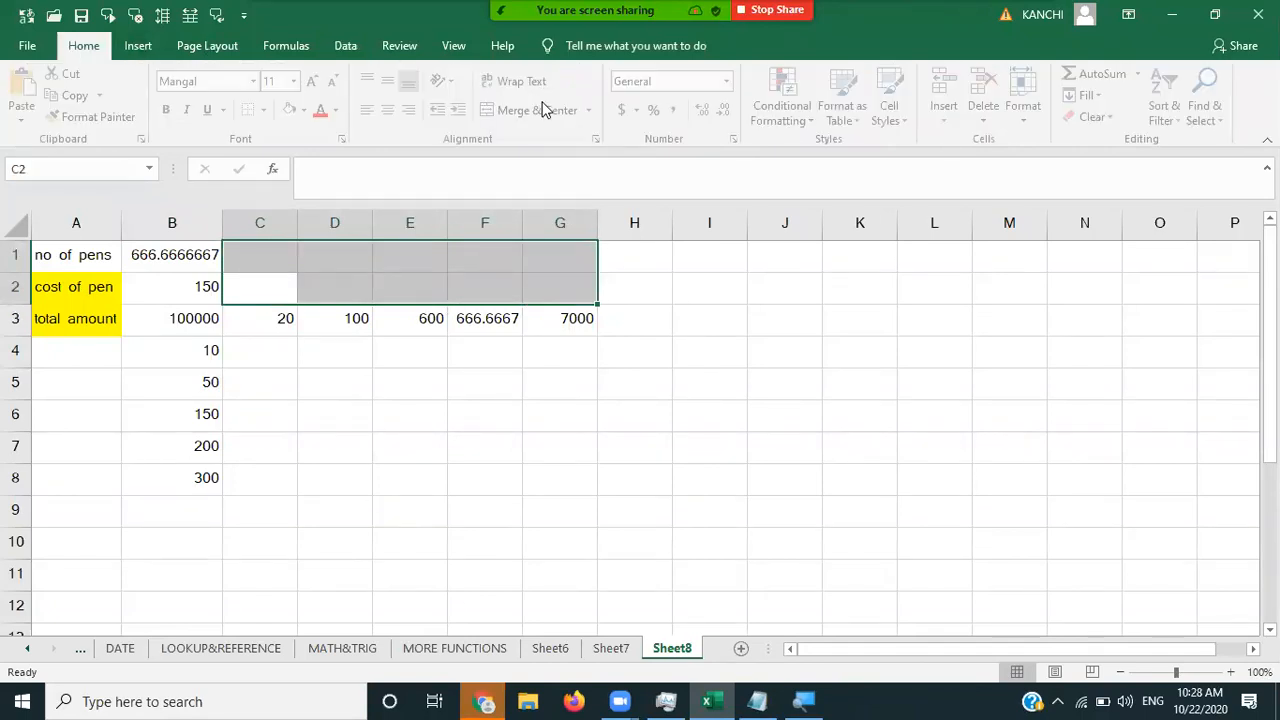
pyautogui.click(543, 110)
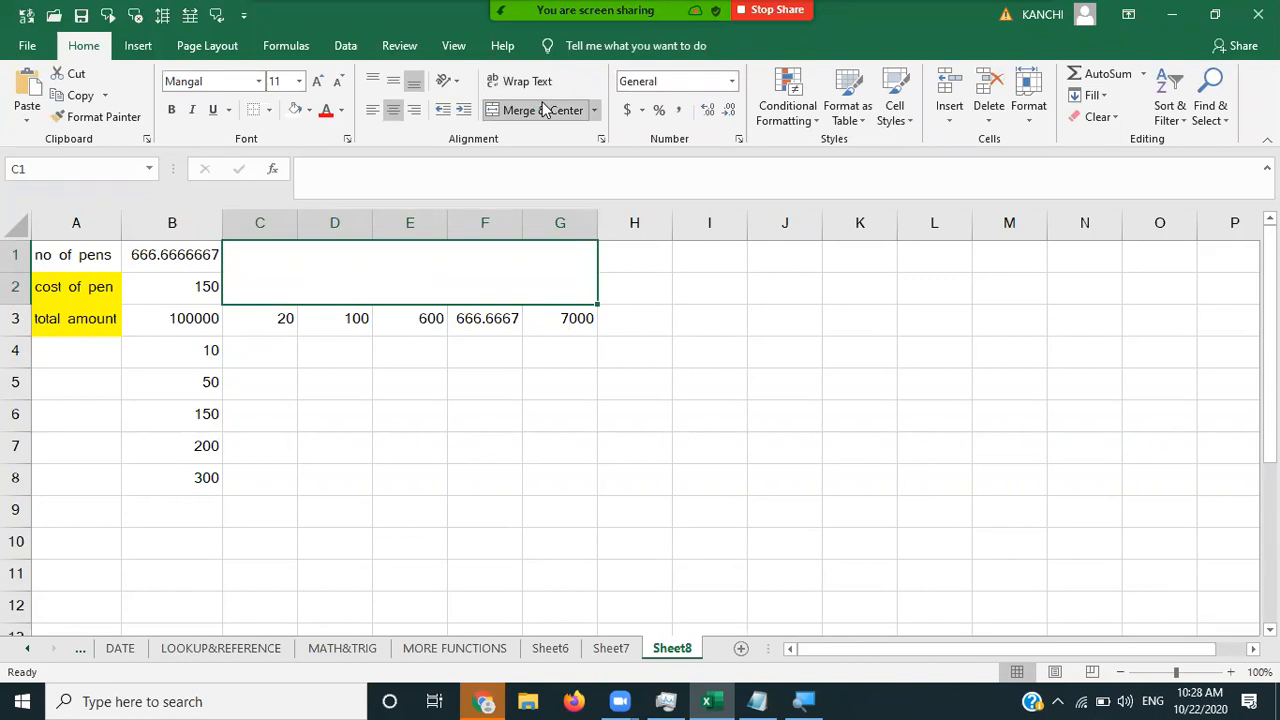
pyautogui.write('NOOF')
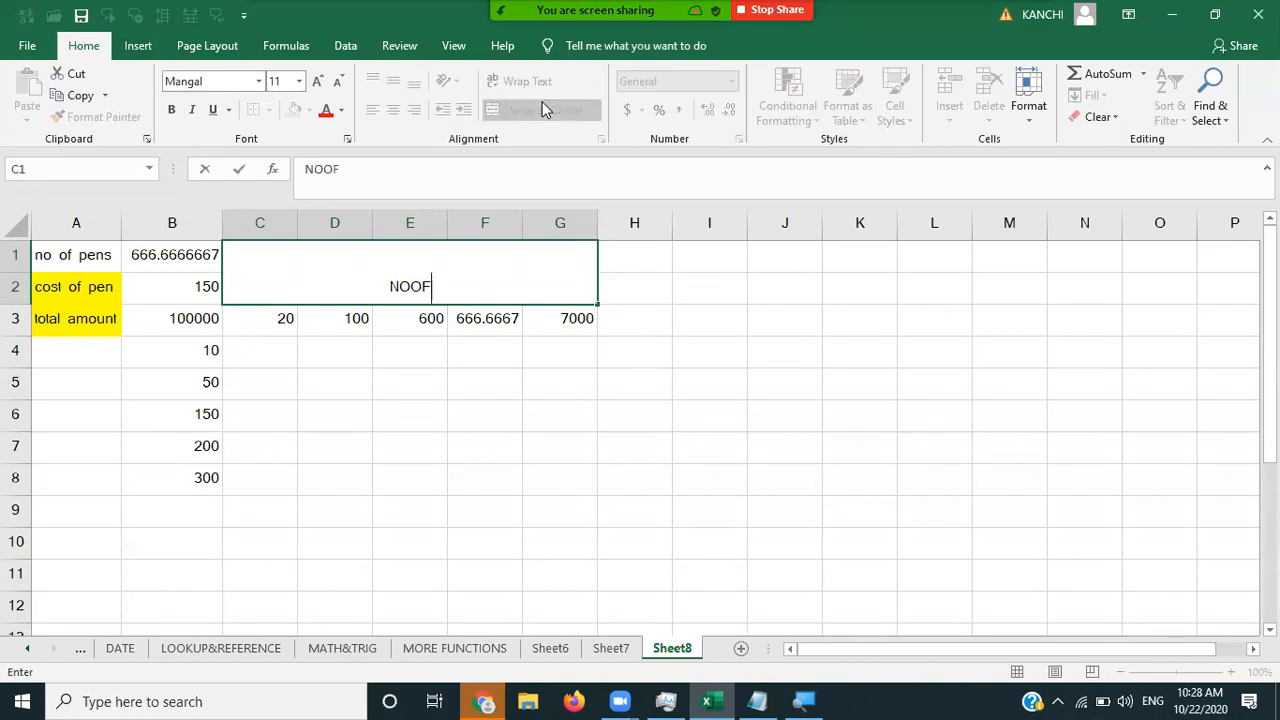
pyautogui.write(' PENS')
pyautogui.press('Return')
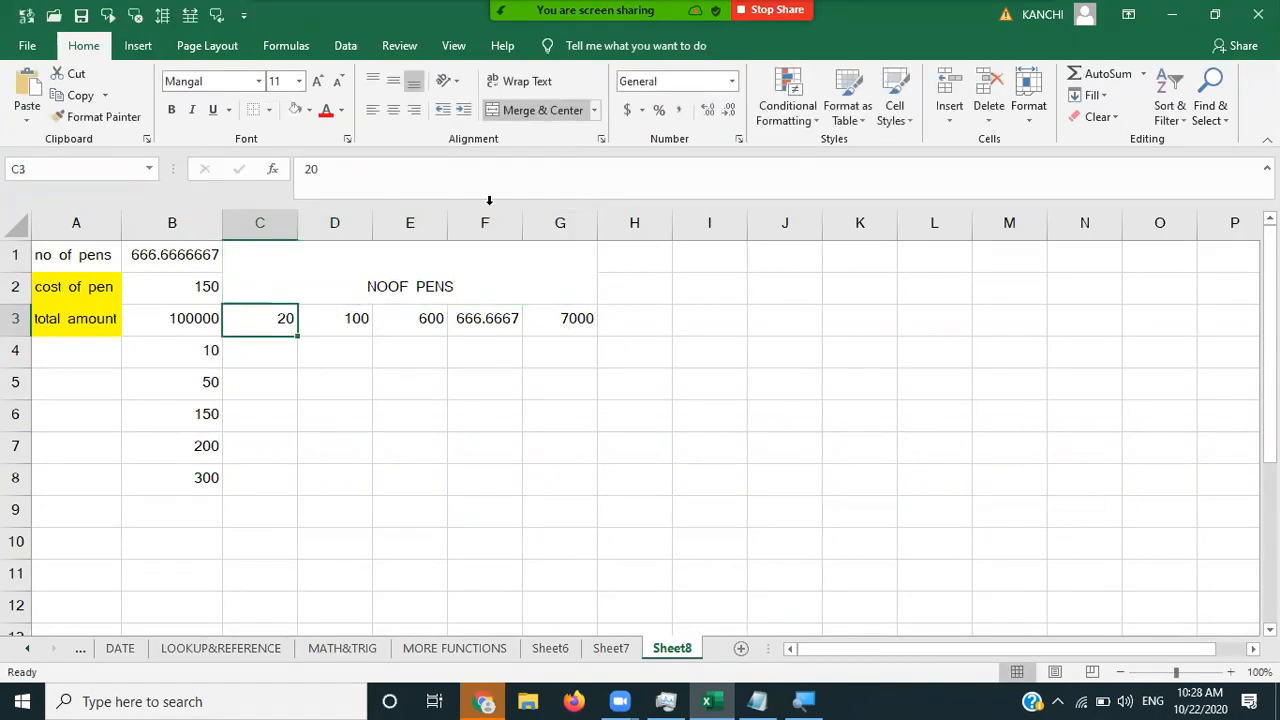
pyautogui.doubleClick(388, 286)
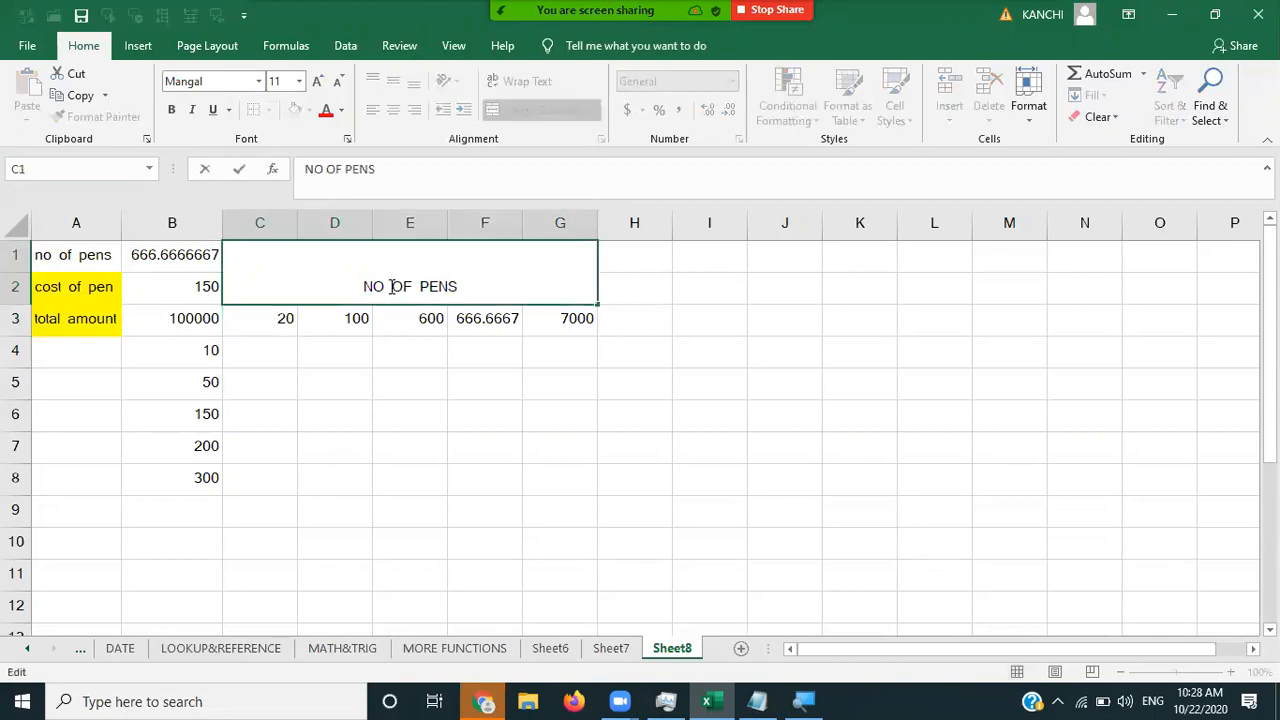
# - Merge A4:A8 and label it cost of pen
pyautogui.moveTo(71, 363); pyautogui.dragTo(71, 478)
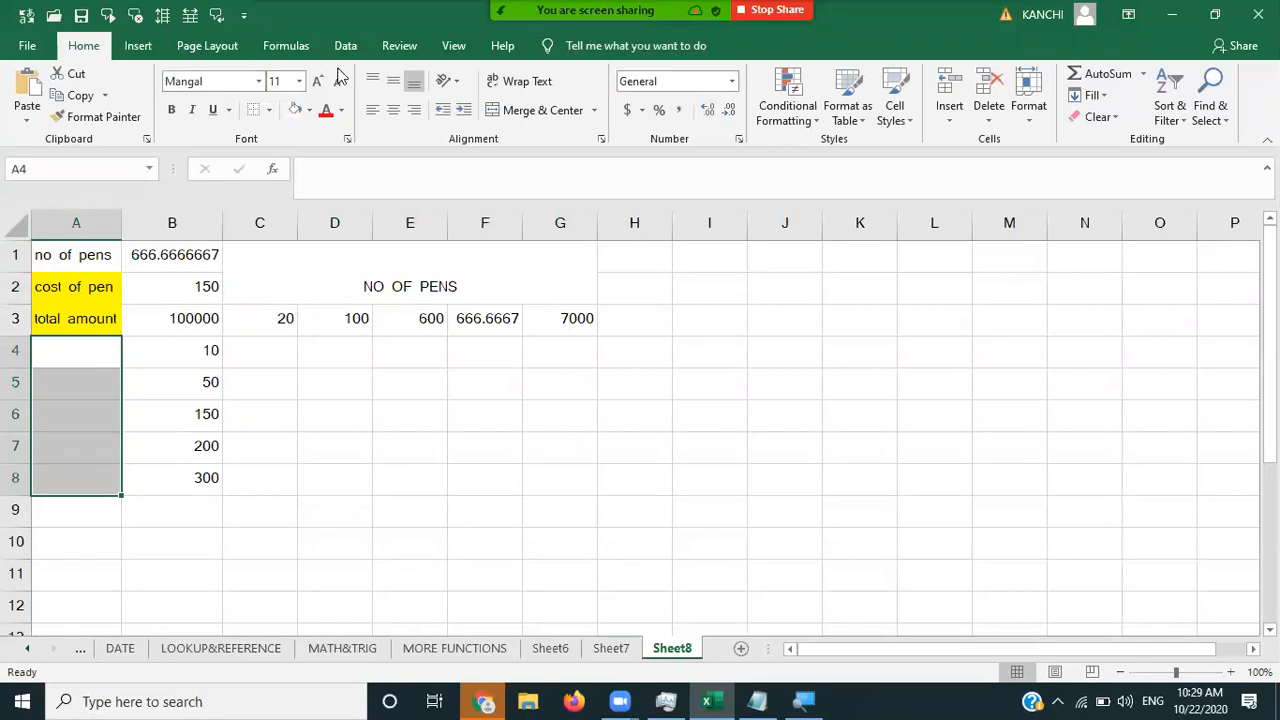
pyautogui.click(563, 113)
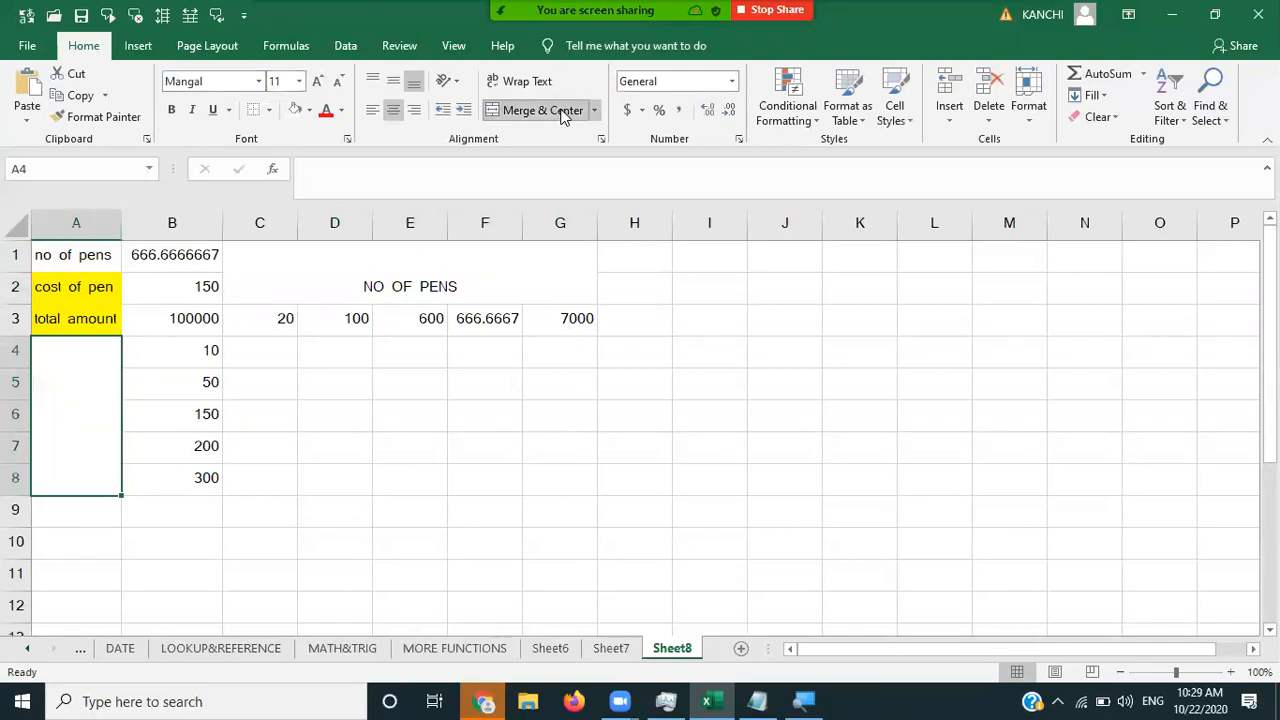
pyautogui.write('CO')
pyautogui.press('Tab')
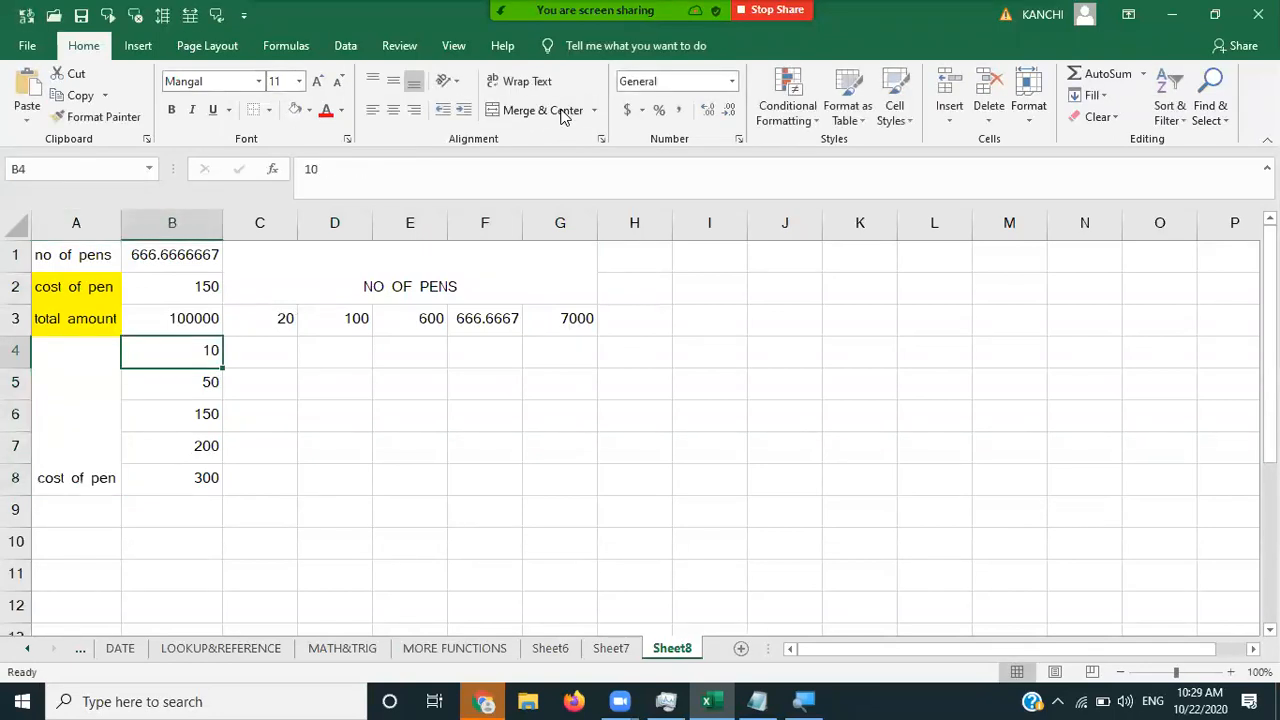
pyautogui.press('Left')
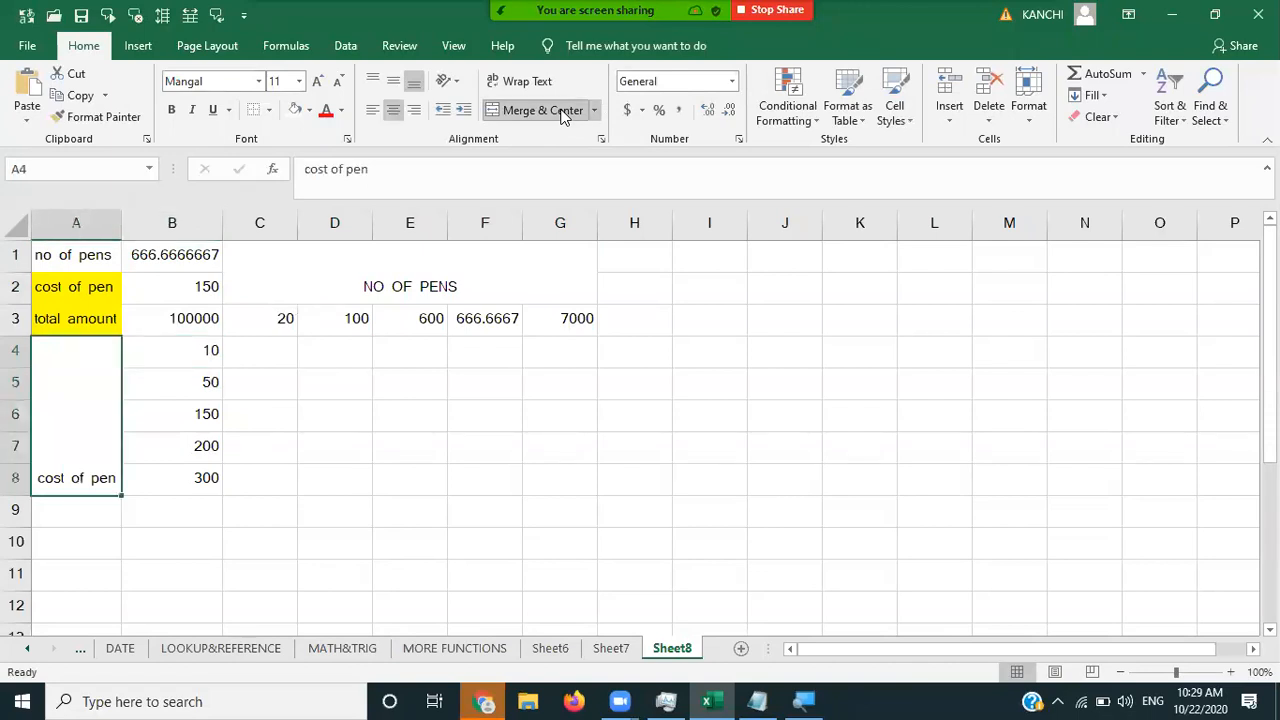
pyautogui.press('Right')
pyautogui.press('Right')
pyautogui.press('Right')
pyautogui.press('Right')
pyautogui.press('Up')
pyautogui.press('Up')
pyautogui.click(563, 116)
# - Select the table range B3:G8
pyautogui.press('Down')
pyautogui.press('Down')
pyautogui.press('Left')
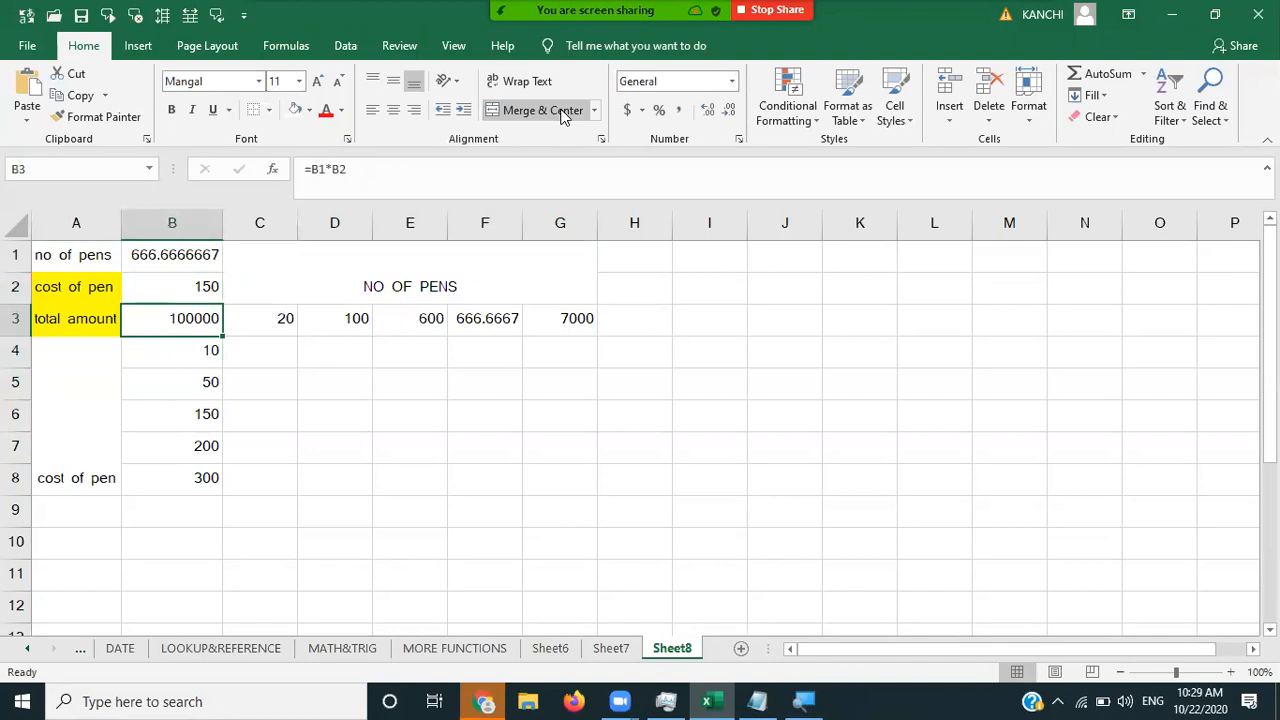
pyautogui.hotkey('shift', 'Right')
pyautogui.hotkey('shift', 'Right')
pyautogui.hotkey('shift', 'Right')
pyautogui.hotkey('shift', 'Right')
pyautogui.hotkey('shift', 'Right')
pyautogui.hotkey('shift', 'Down')
pyautogui.hotkey('shift', 'Down')
pyautogui.hotkey('shift', 'Down')
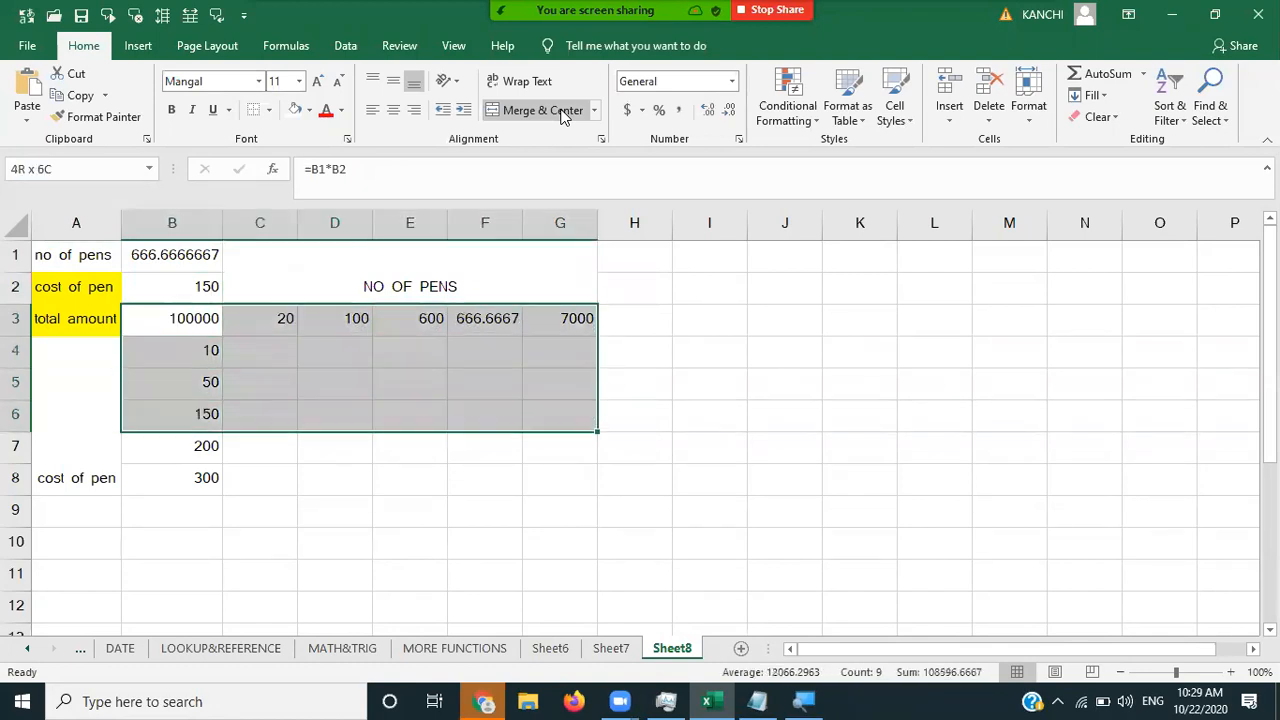
pyautogui.hotkey('shift', 'Down')
pyautogui.hotkey('shift', 'Down')
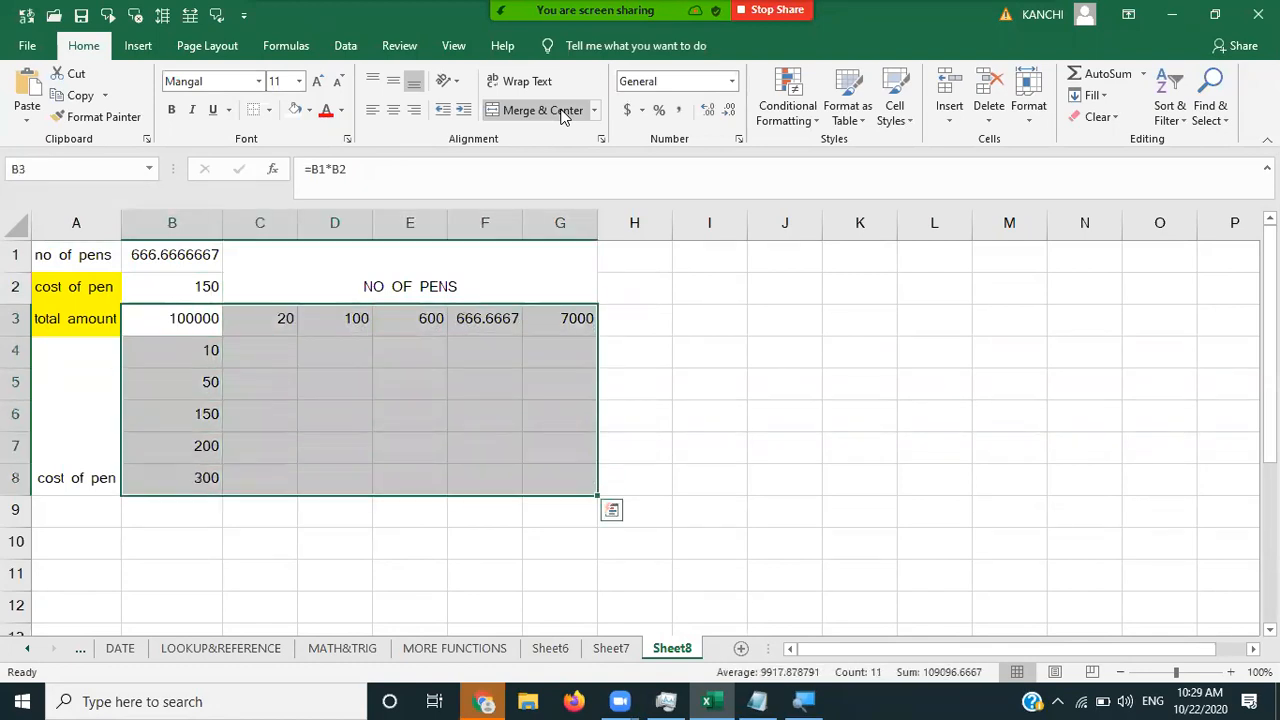
# - Apply All Borders to the B3:G8 table
pyautogui.click(268, 110)
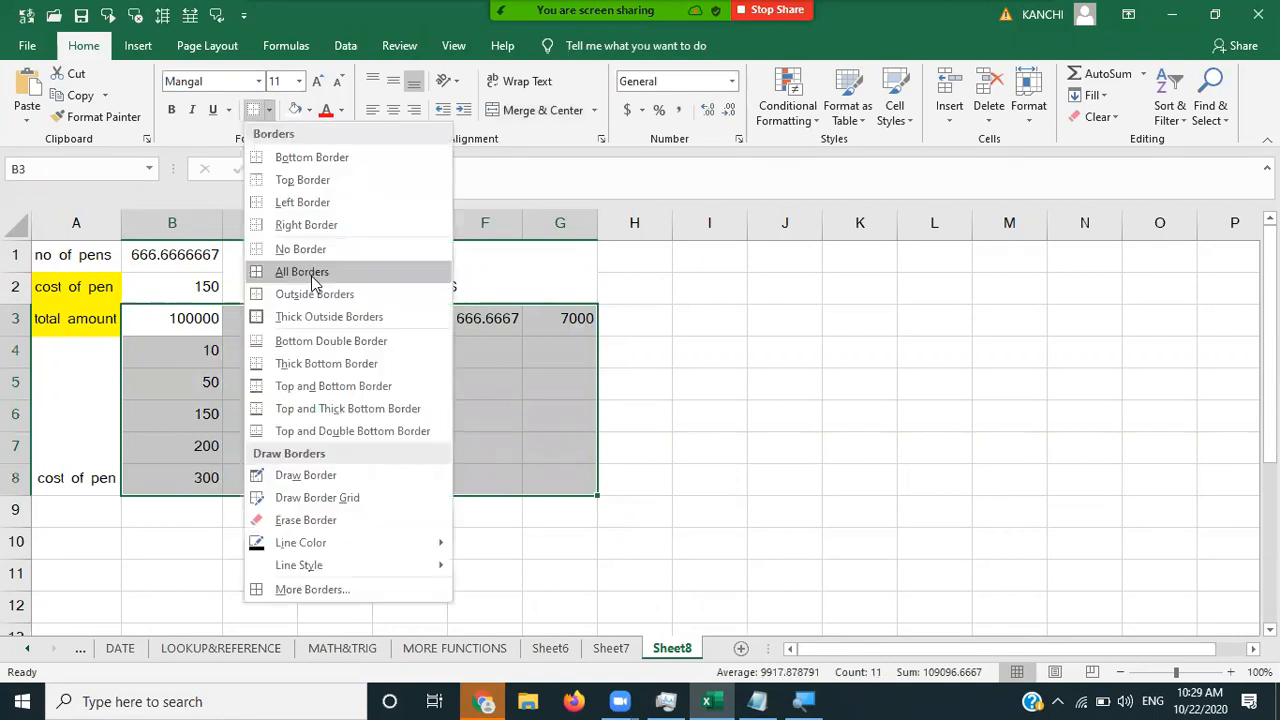
pyautogui.click(311, 274)
pyautogui.click(810, 405)
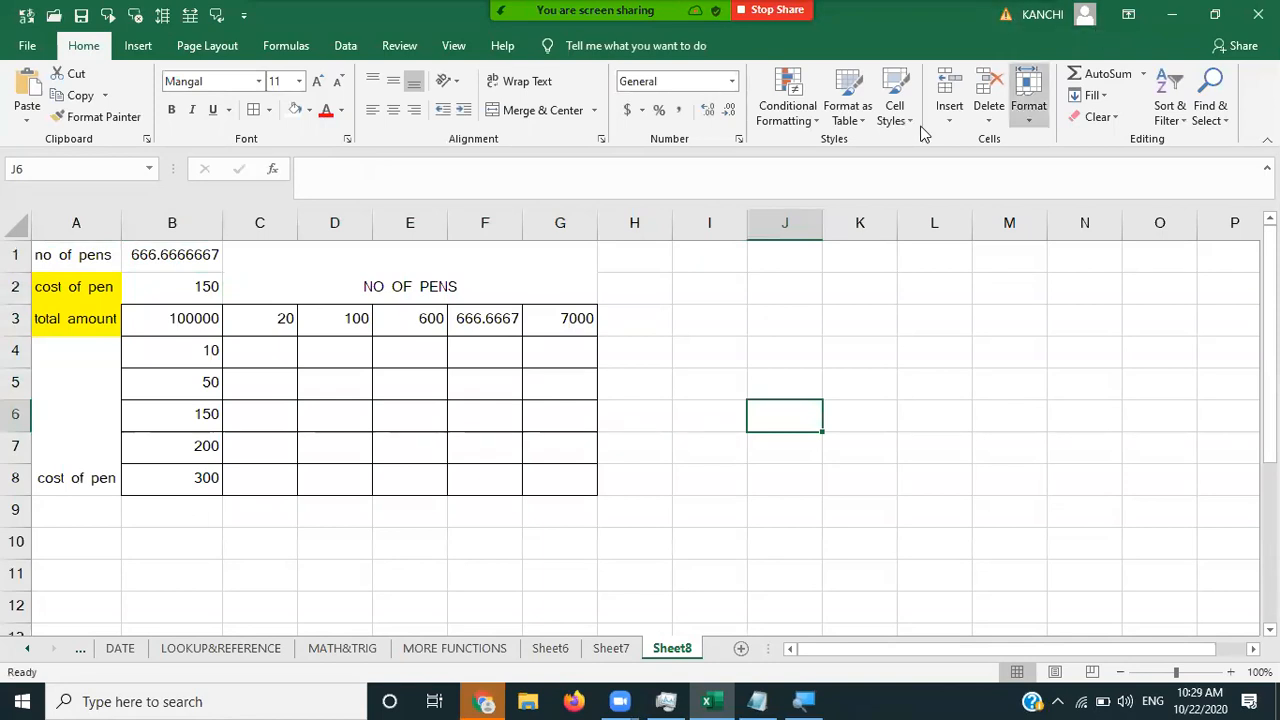
# - Check the Data tab's What-If Analysis options and reselect B3:G8
pyautogui.click(345, 45)
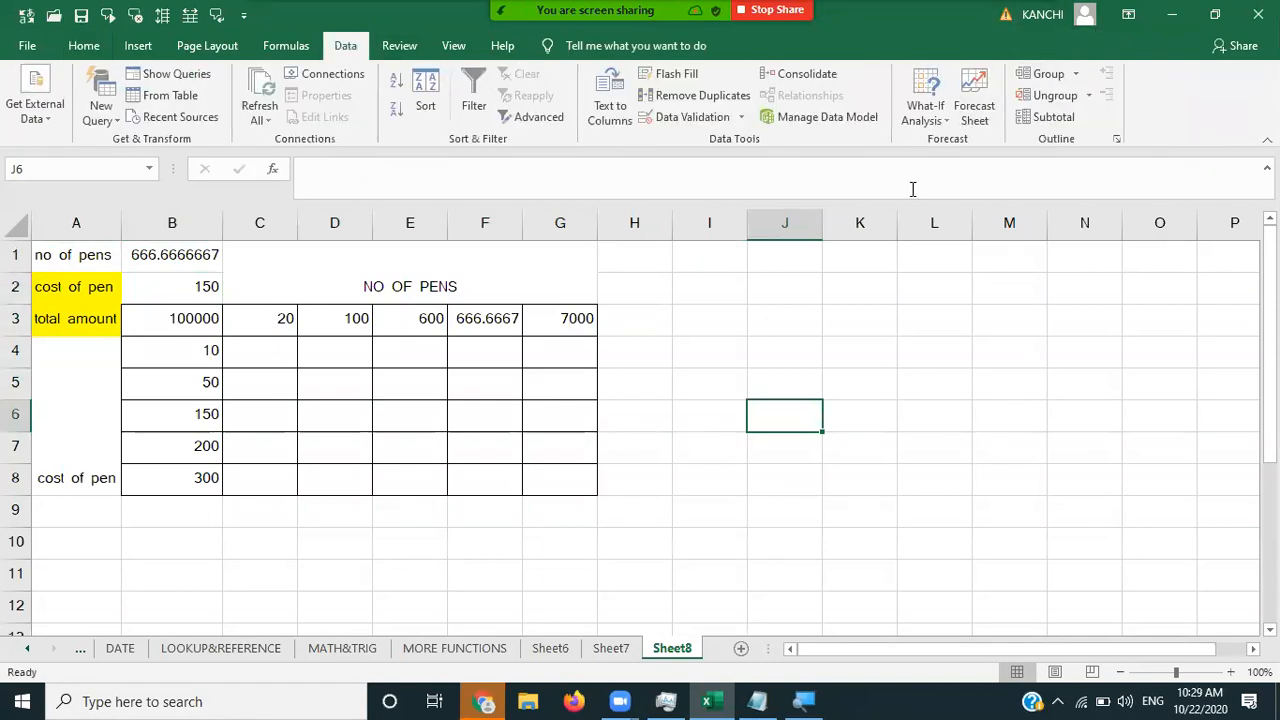
pyautogui.click(947, 121)
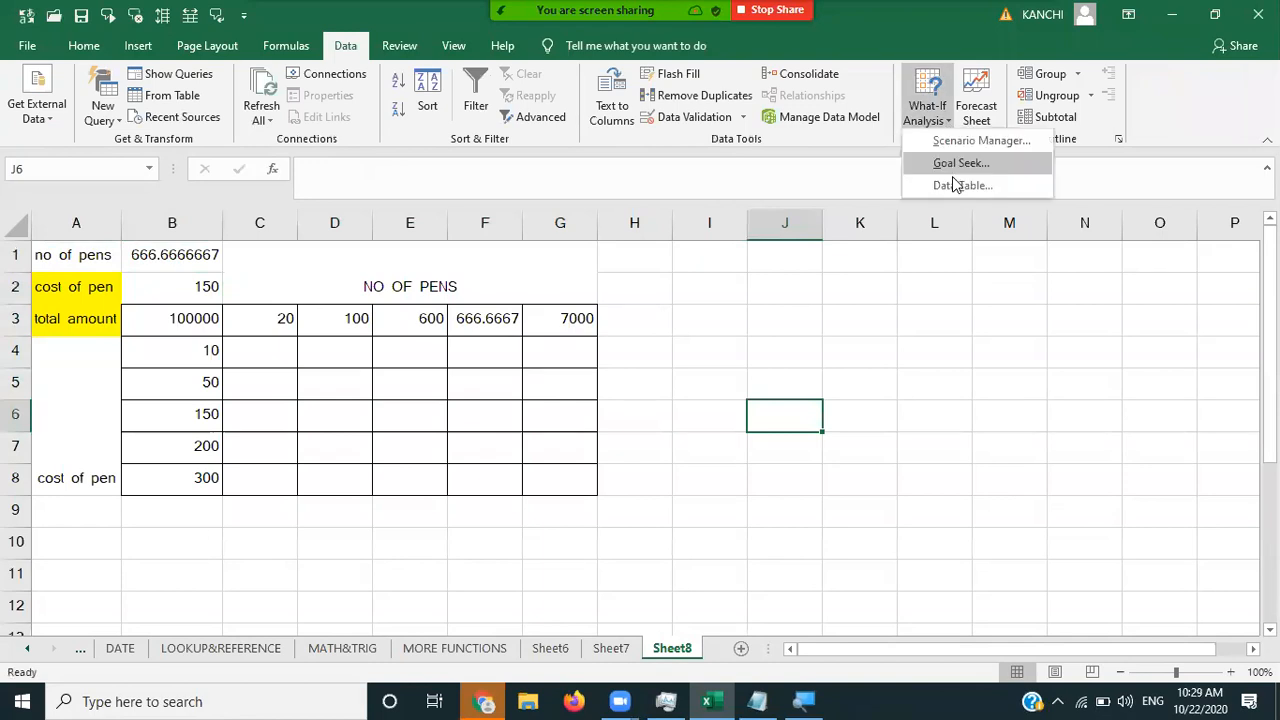
pyautogui.click(210, 318)
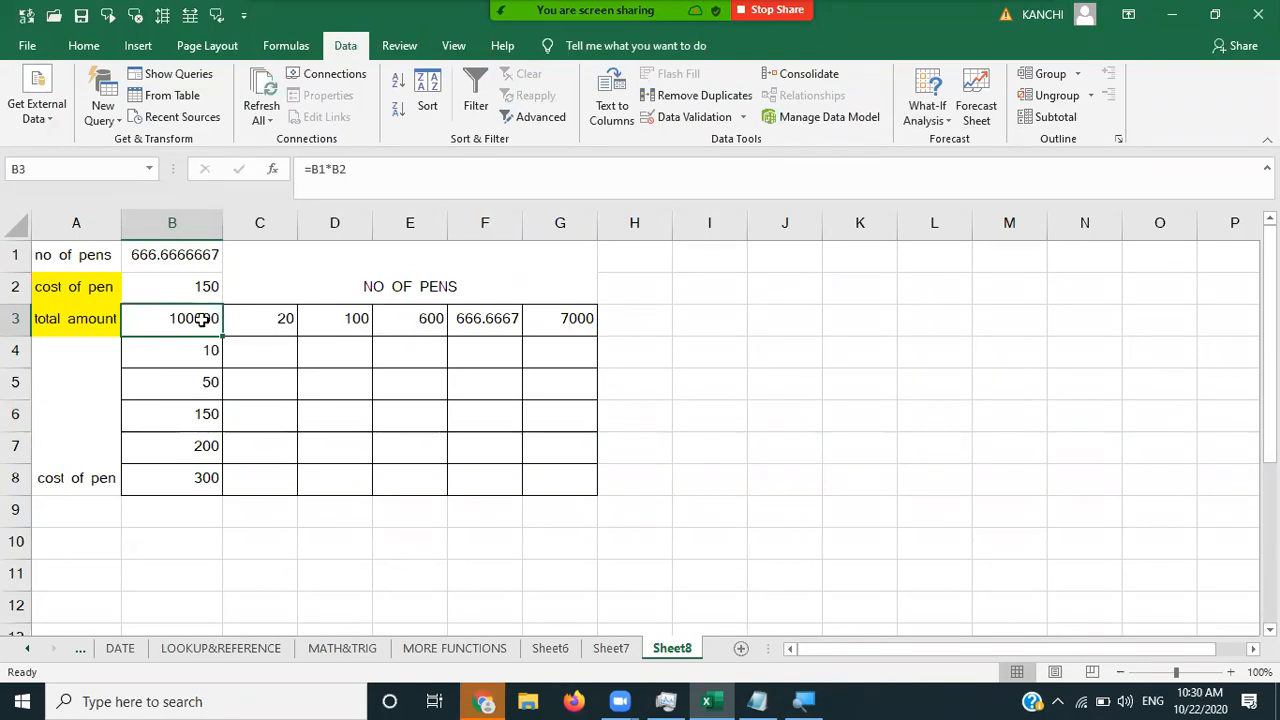
pyautogui.hotkey('shift', 'Right')
pyautogui.hotkey('shift', 'Right')
pyautogui.hotkey('shift', 'Right')
pyautogui.hotkey('shift', 'Right')
pyautogui.hotkey('shift', 'Right')
pyautogui.hotkey('shift', 'Down')
pyautogui.hotkey('shift', 'Down')
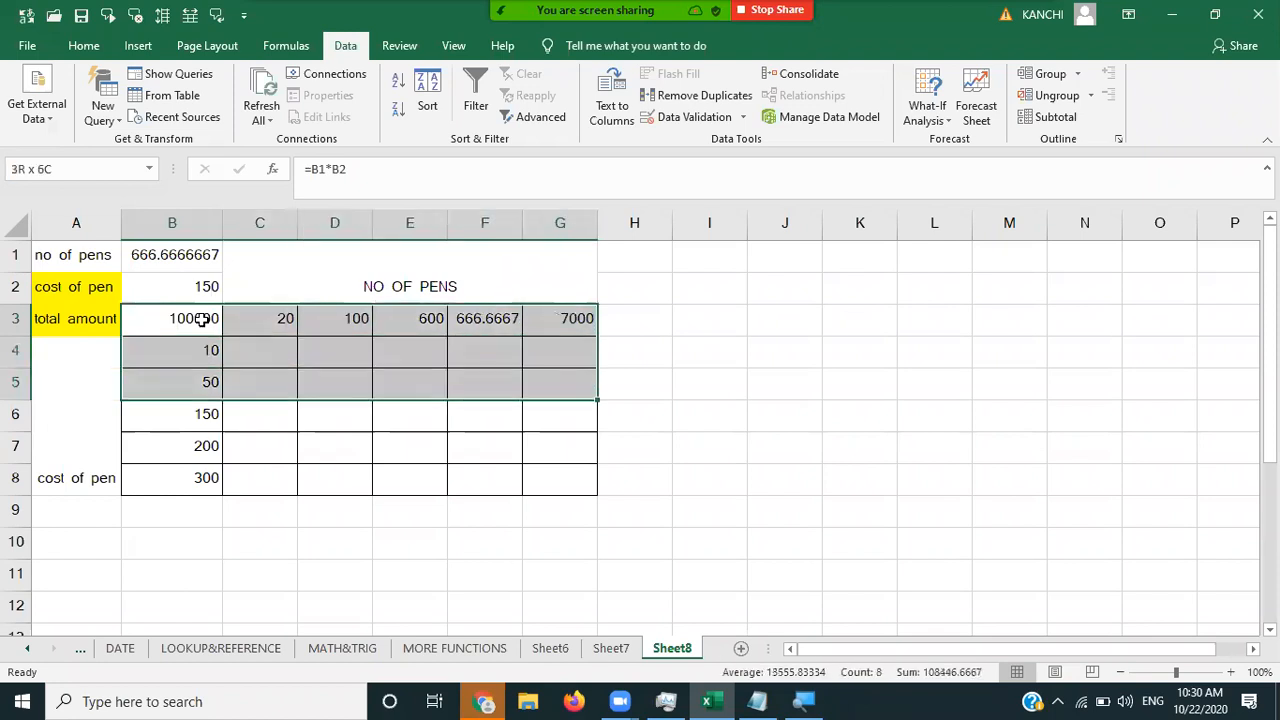
pyautogui.hotkey('shift', 'Down')
pyautogui.hotkey('shift', 'Down')
pyautogui.hotkey('shift', 'Down')
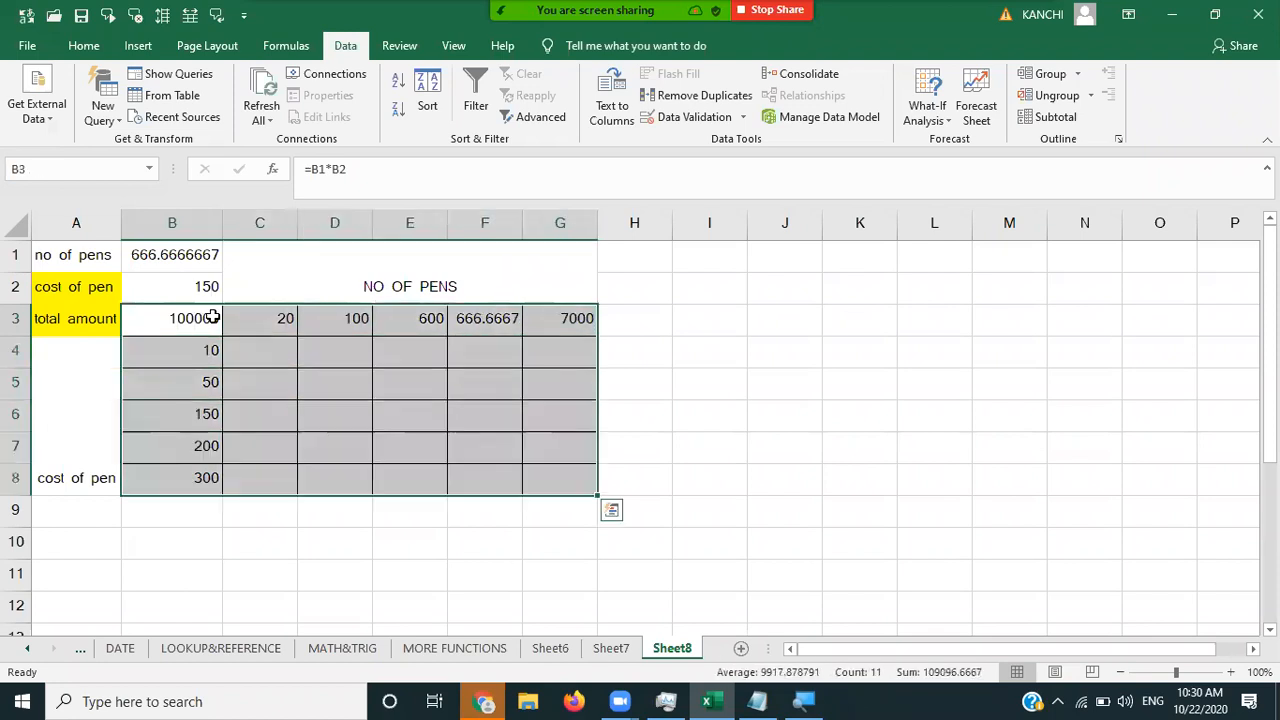
# - Create a Data Table over B3:G8 with row input $B$1 and column input $B$2
pyautogui.click(934, 124)
pyautogui.click(949, 187)
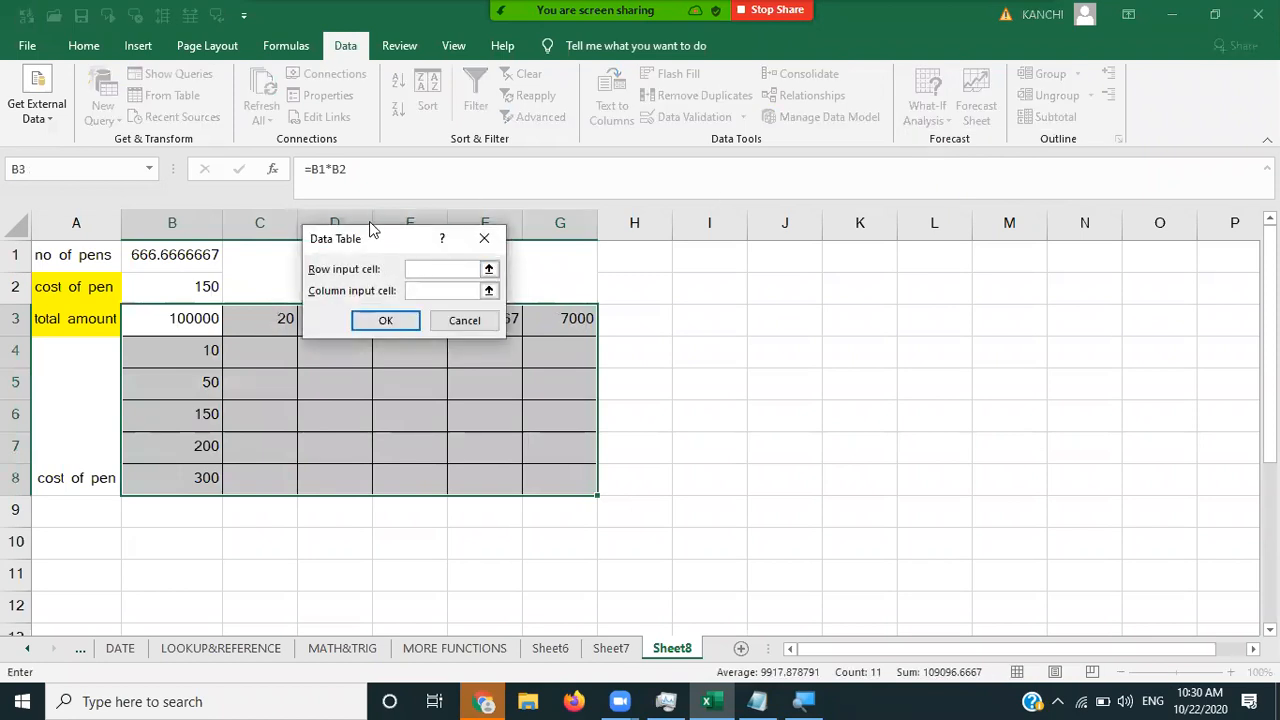
pyautogui.moveTo(373, 246); pyautogui.dragTo(683, 289)
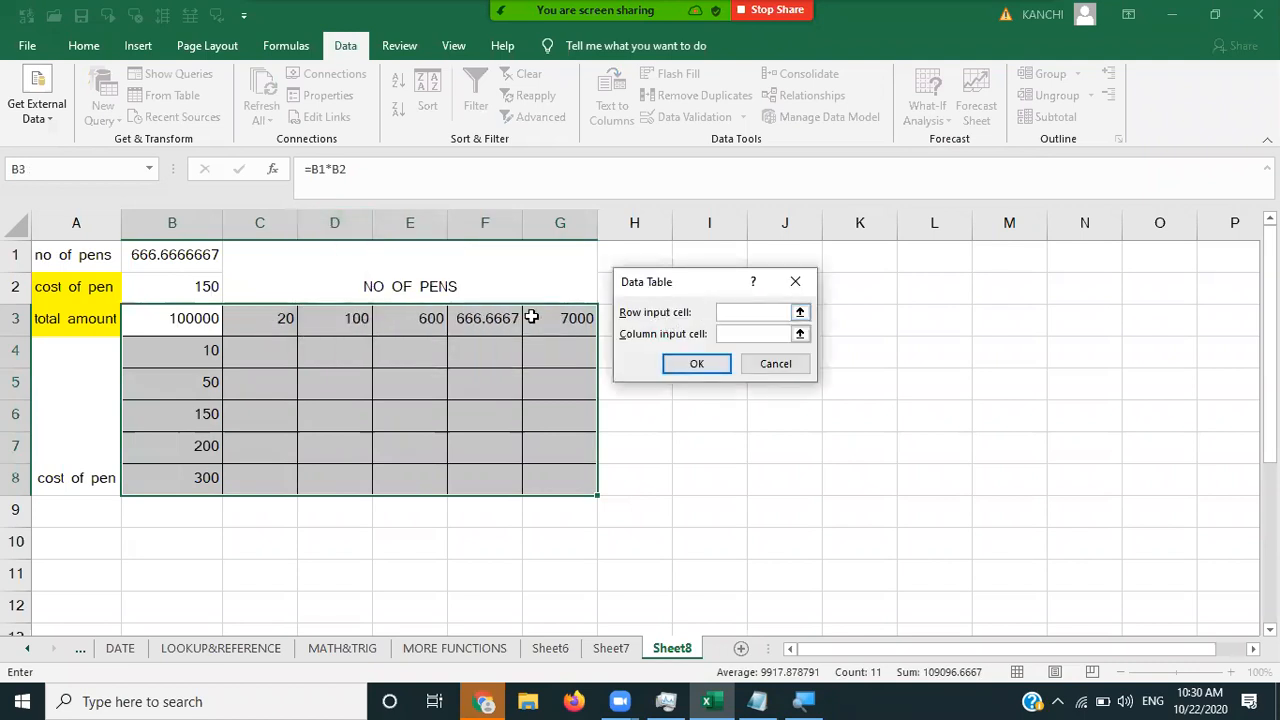
pyautogui.click(185, 256)
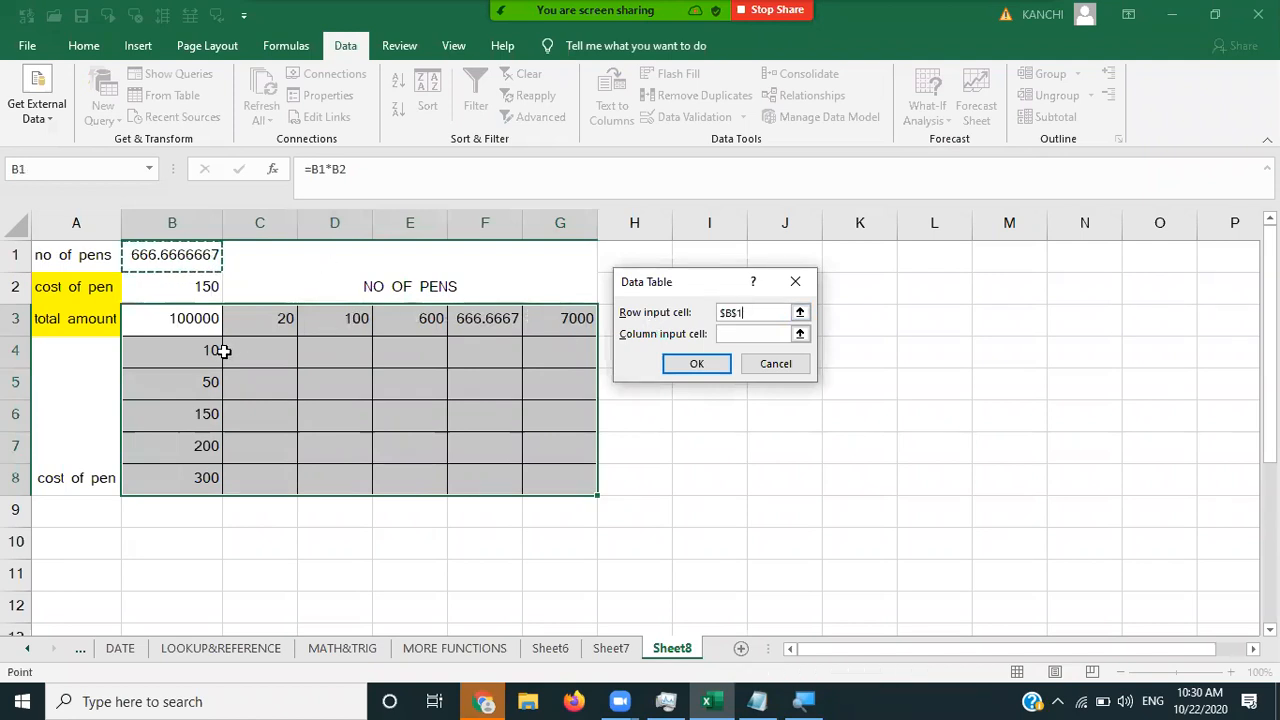
pyautogui.click(723, 333)
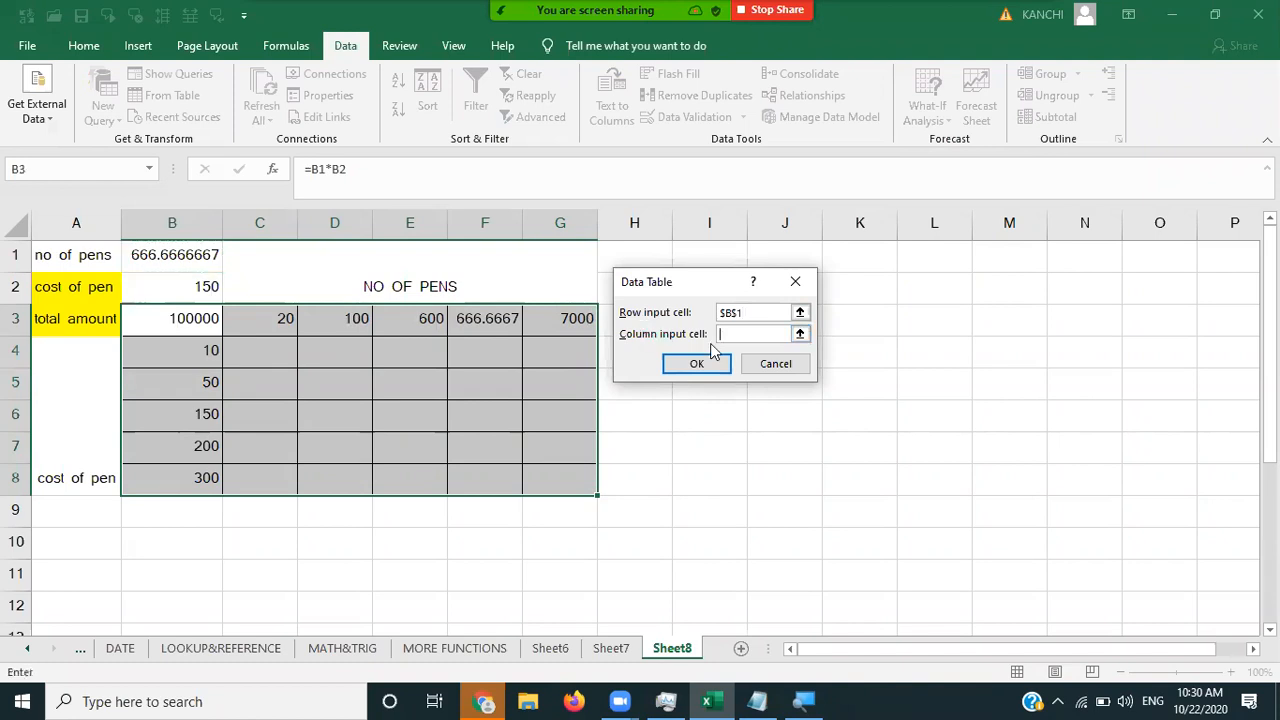
pyautogui.click(186, 285)
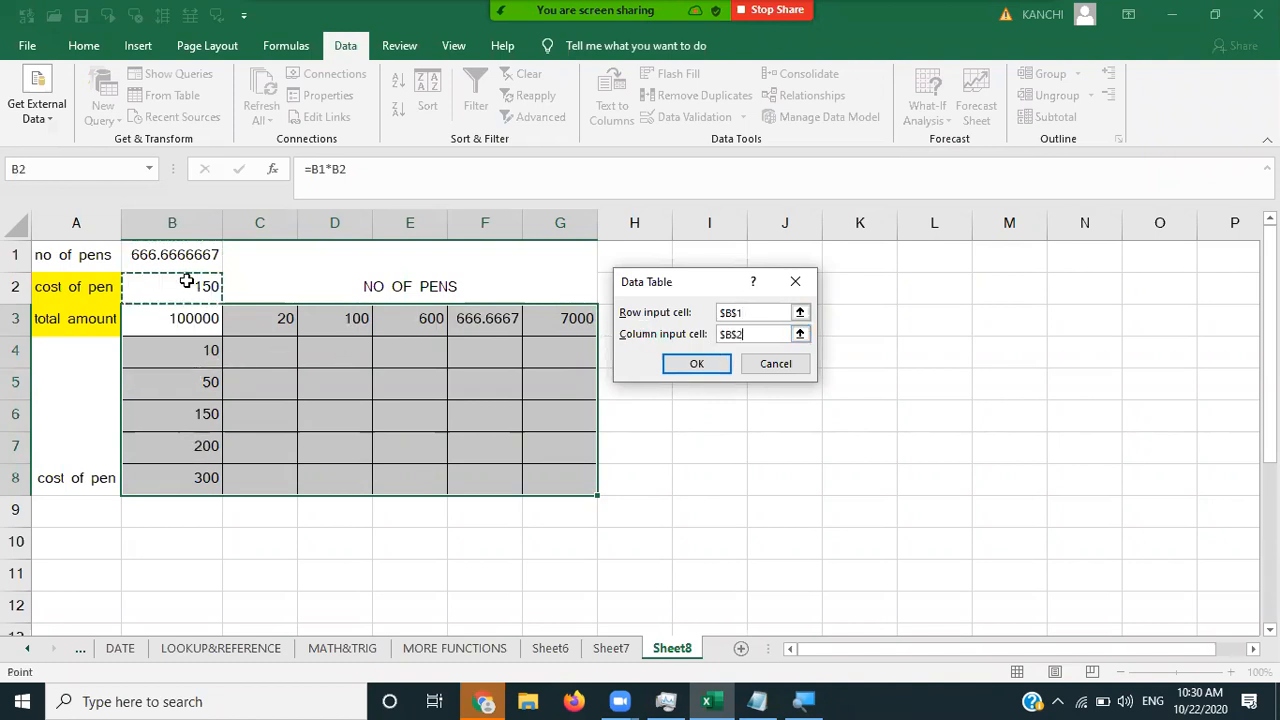
pyautogui.click(697, 363)
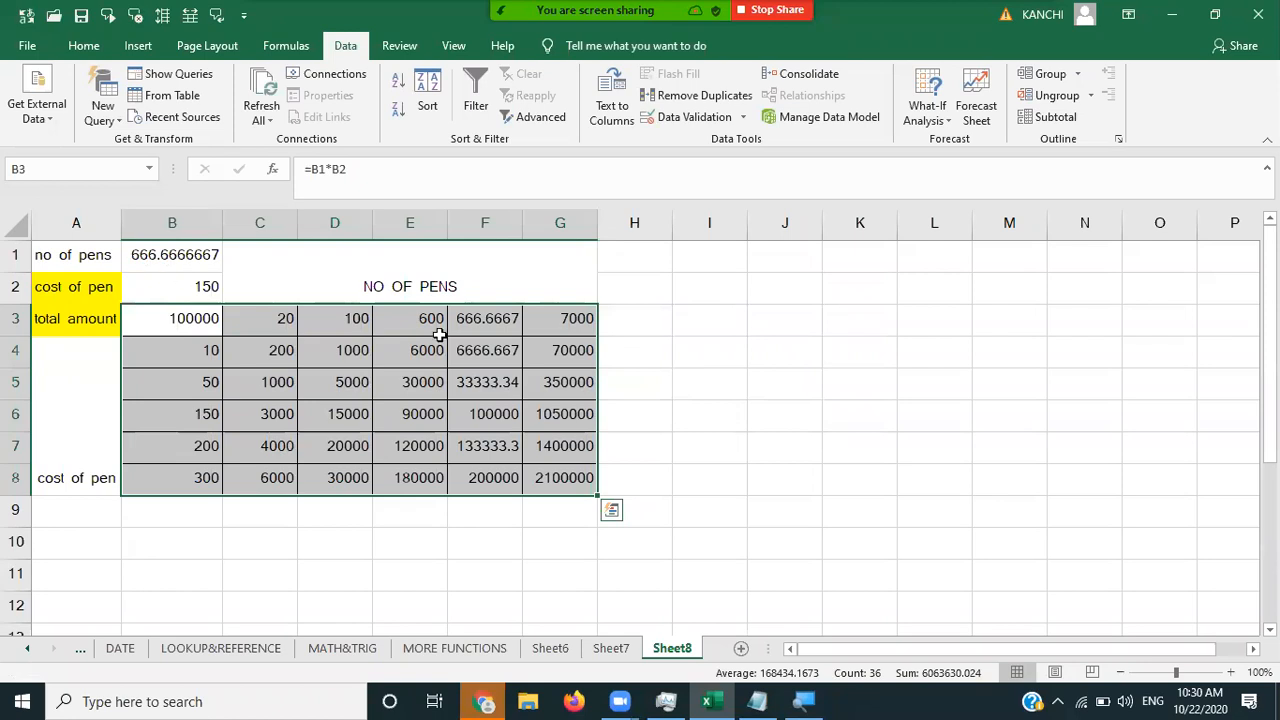
pyautogui.click(480, 326)
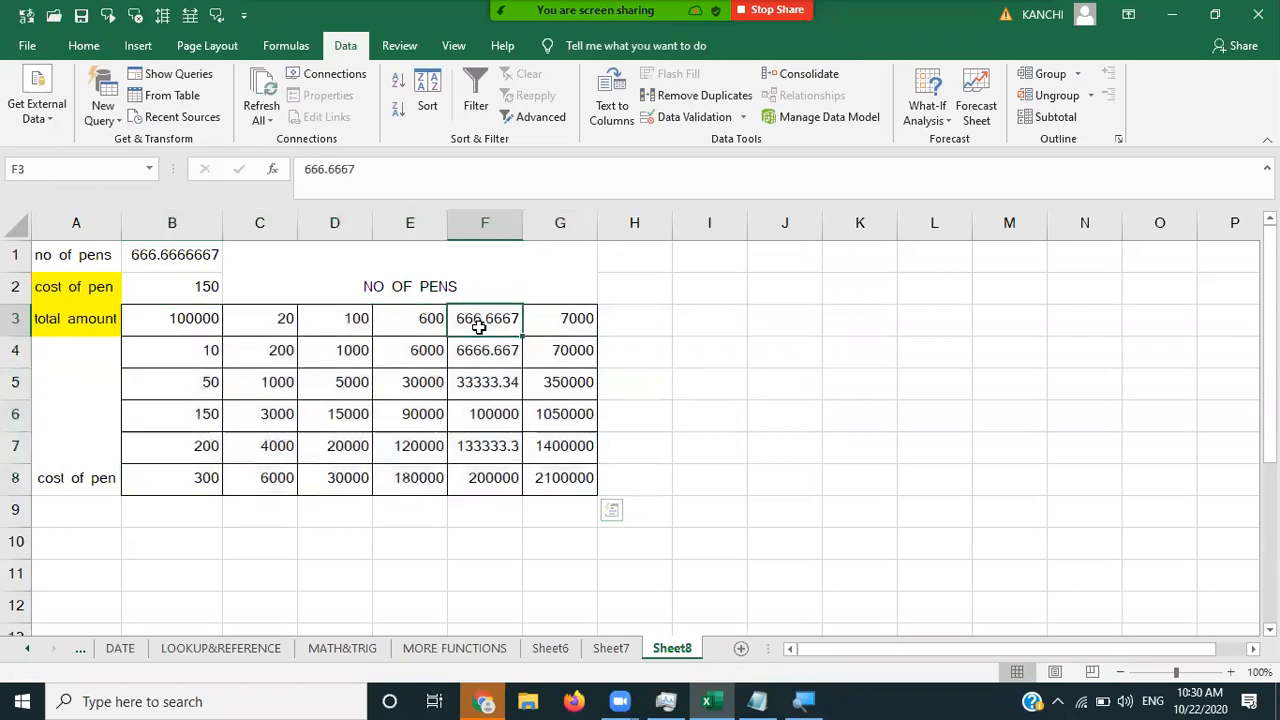
pyautogui.click(185, 422)
pyautogui.click(477, 413)
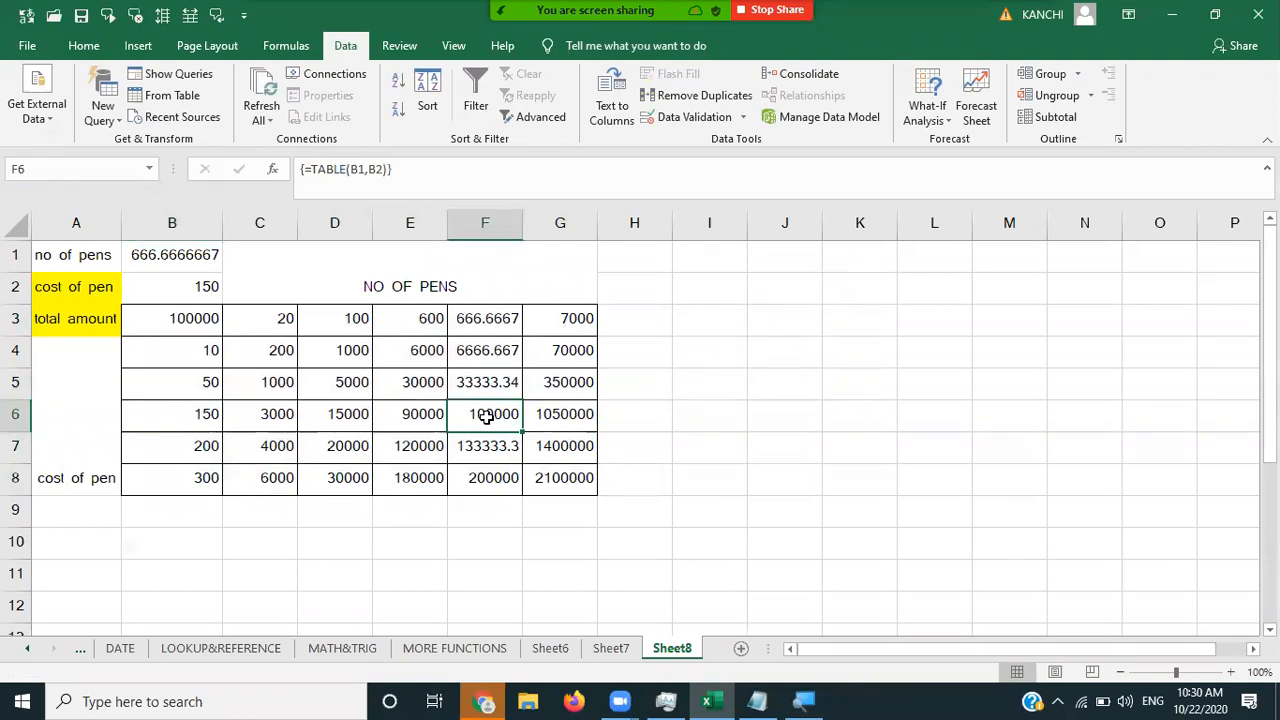
pyautogui.click(183, 414)
pyautogui.click(477, 323)
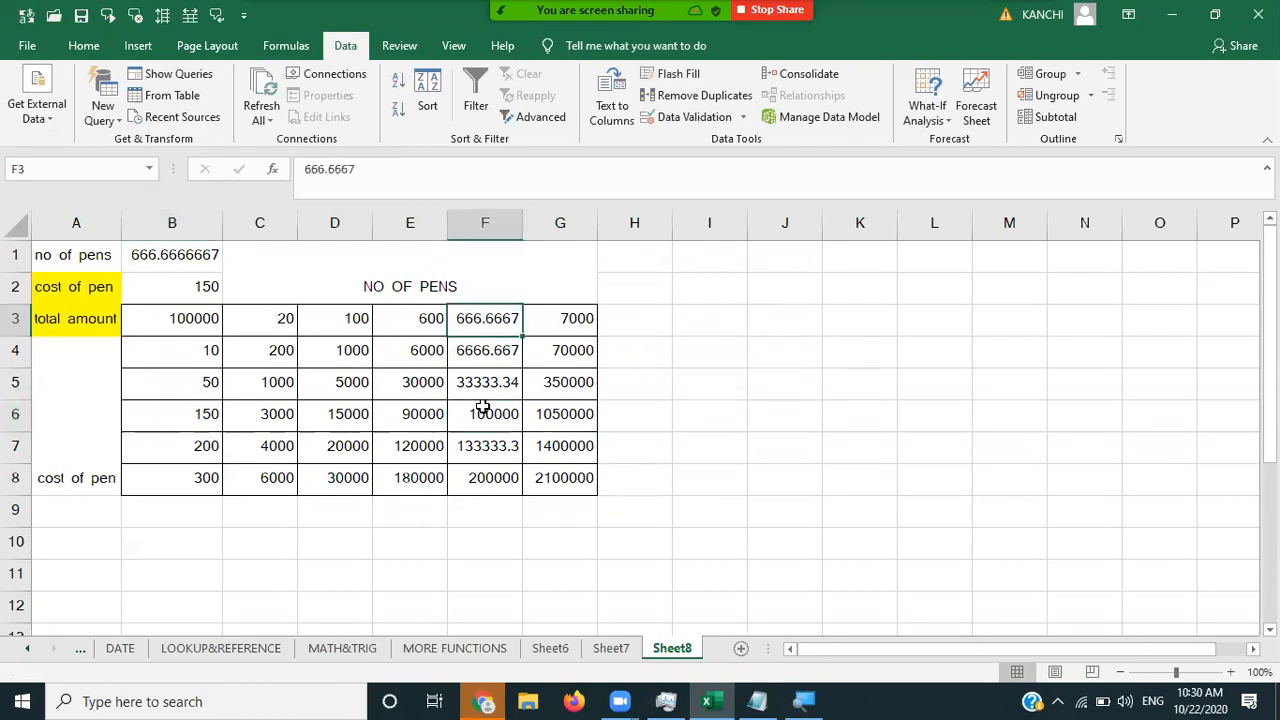
pyautogui.click(483, 409)
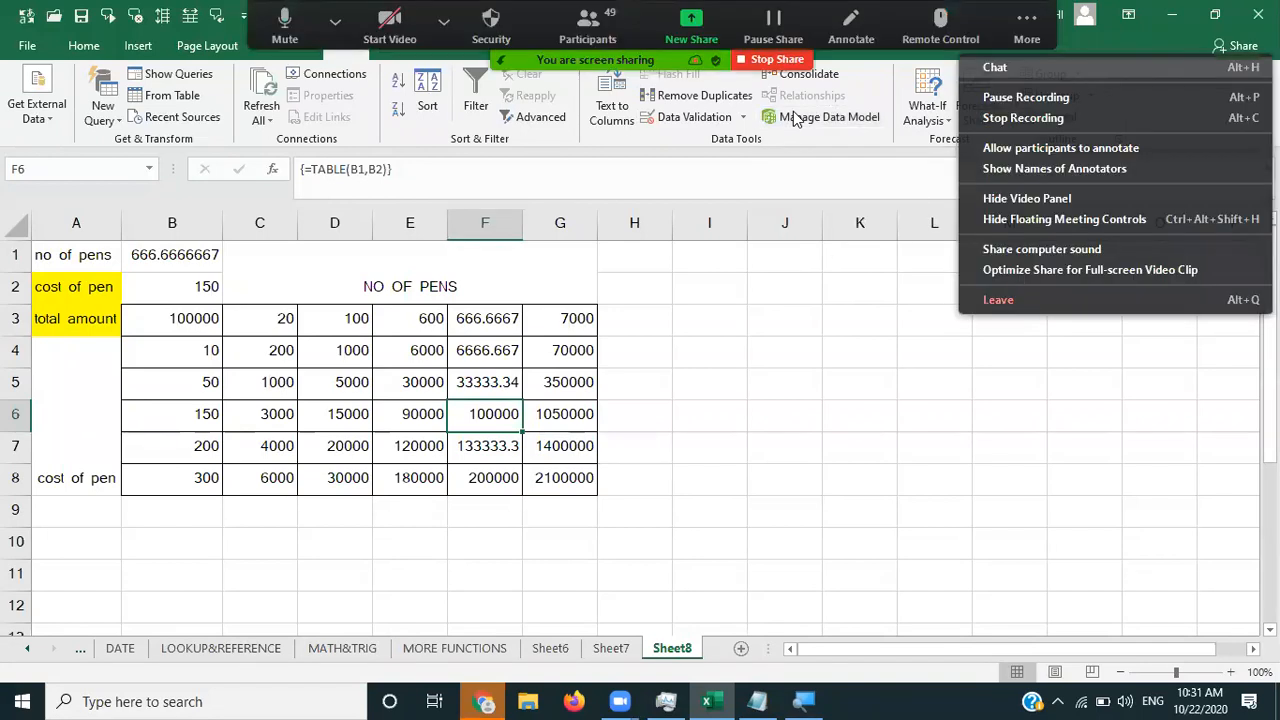
# - Open Zoom's group chat and toggle the microphone mute
pyautogui.click(1010, 67)
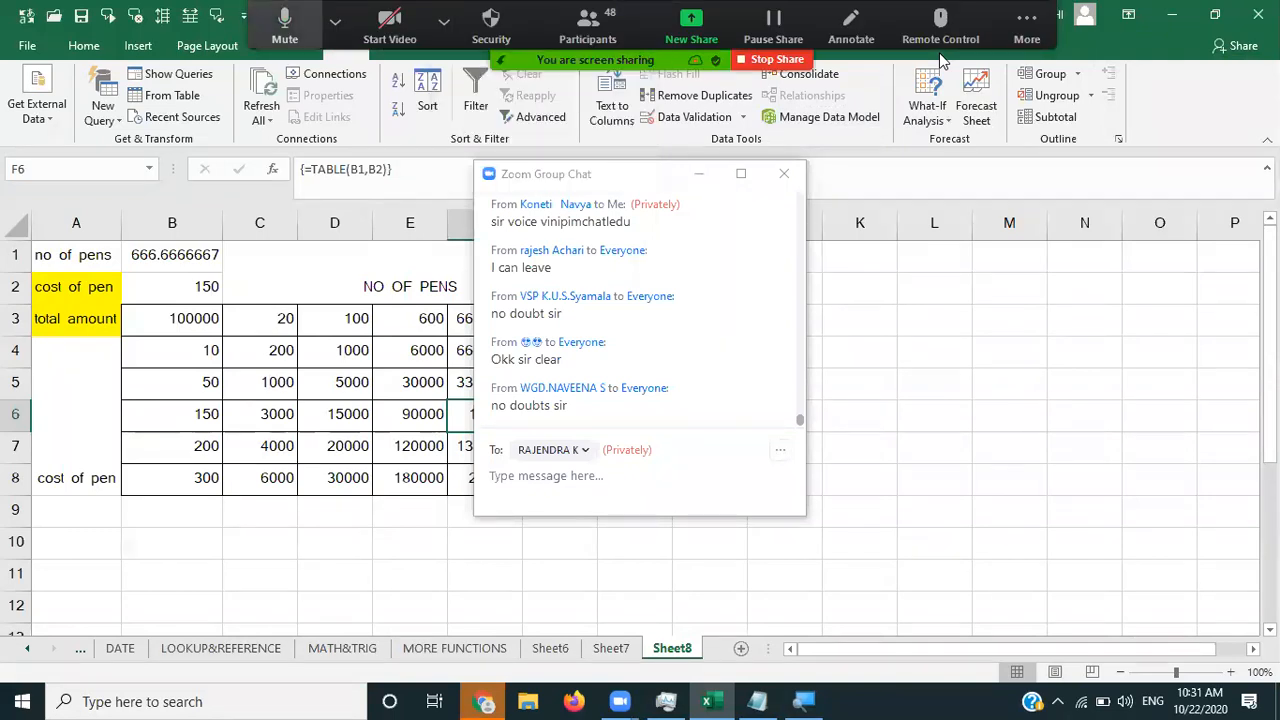
pyautogui.hotkey('alt', 'a')
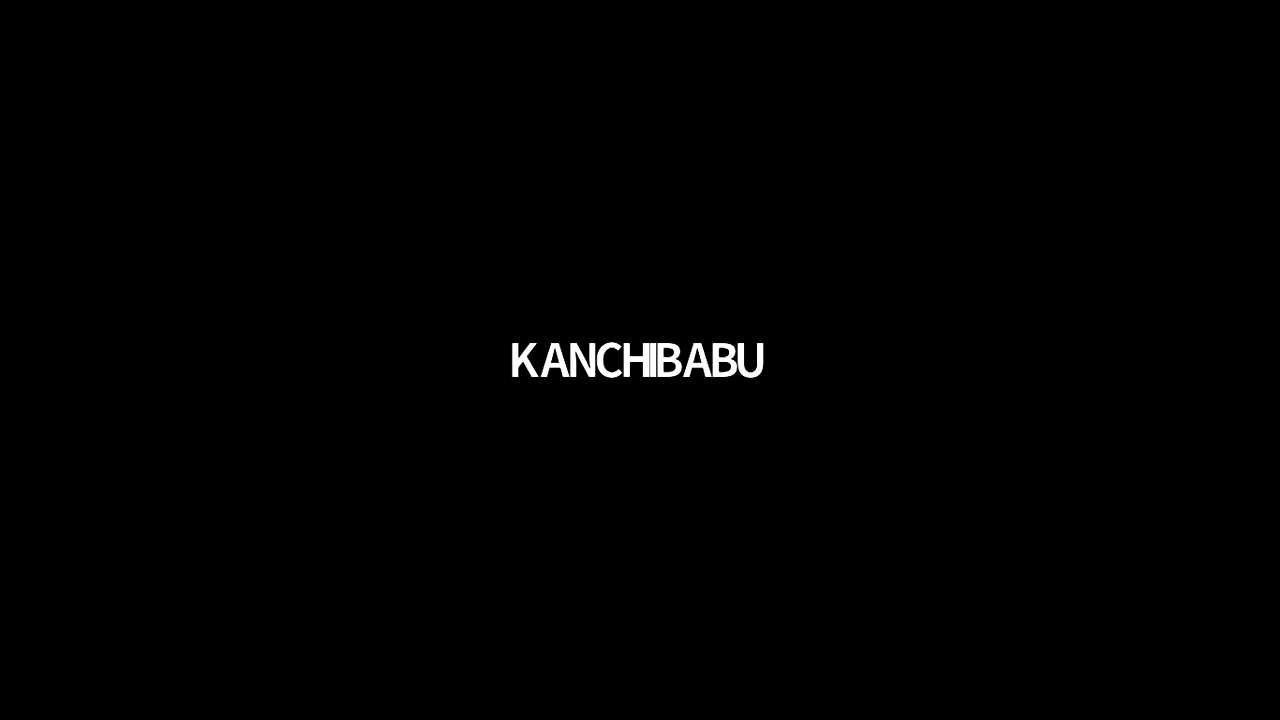